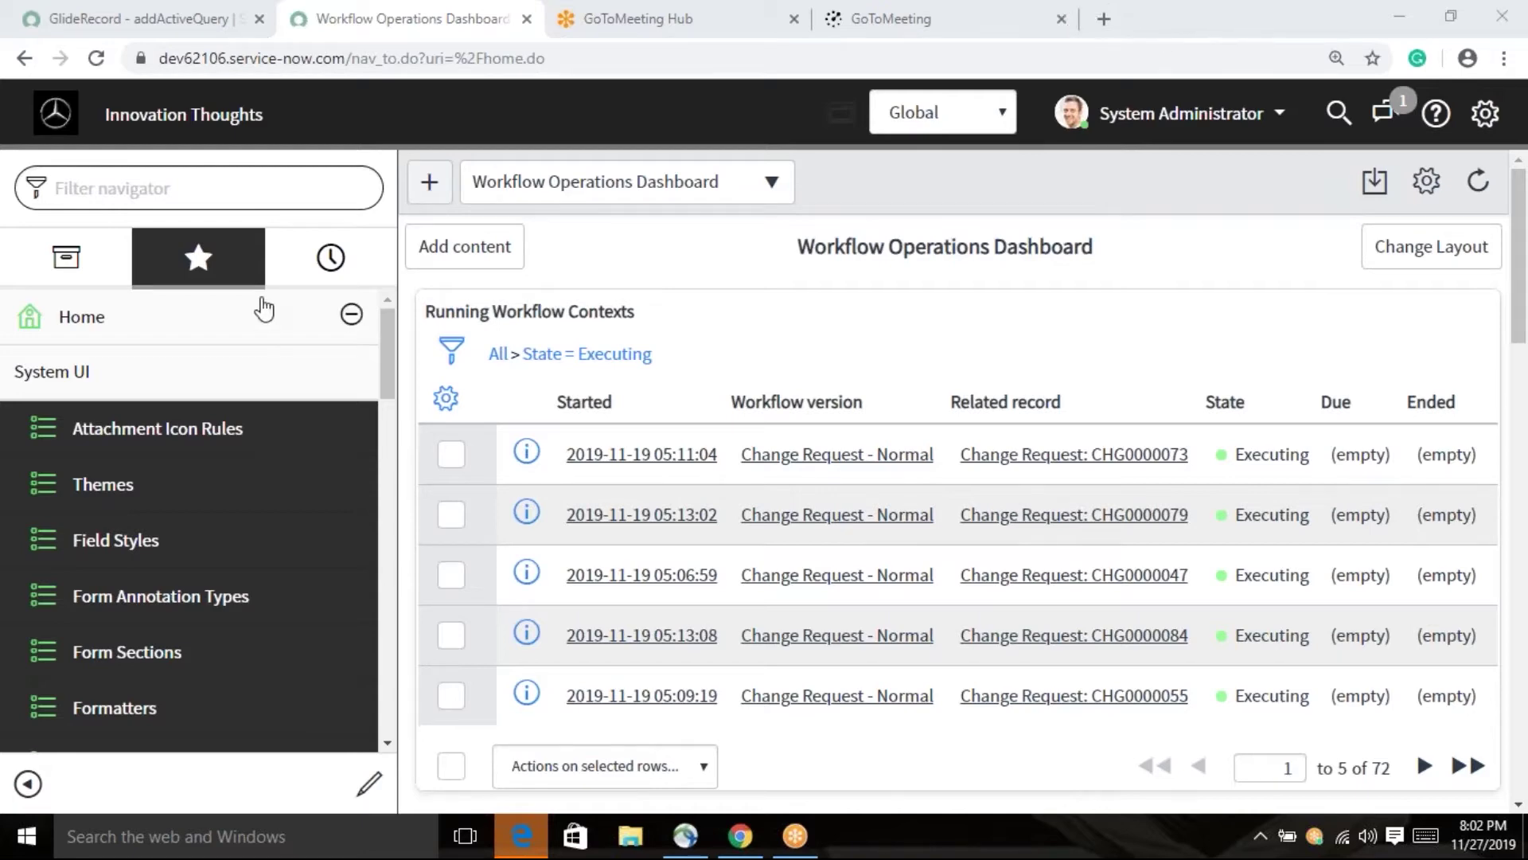
- Filter the navigator for "incident" and open a new incident record form
{"action": "left_click", "coordinate": [199, 188]}
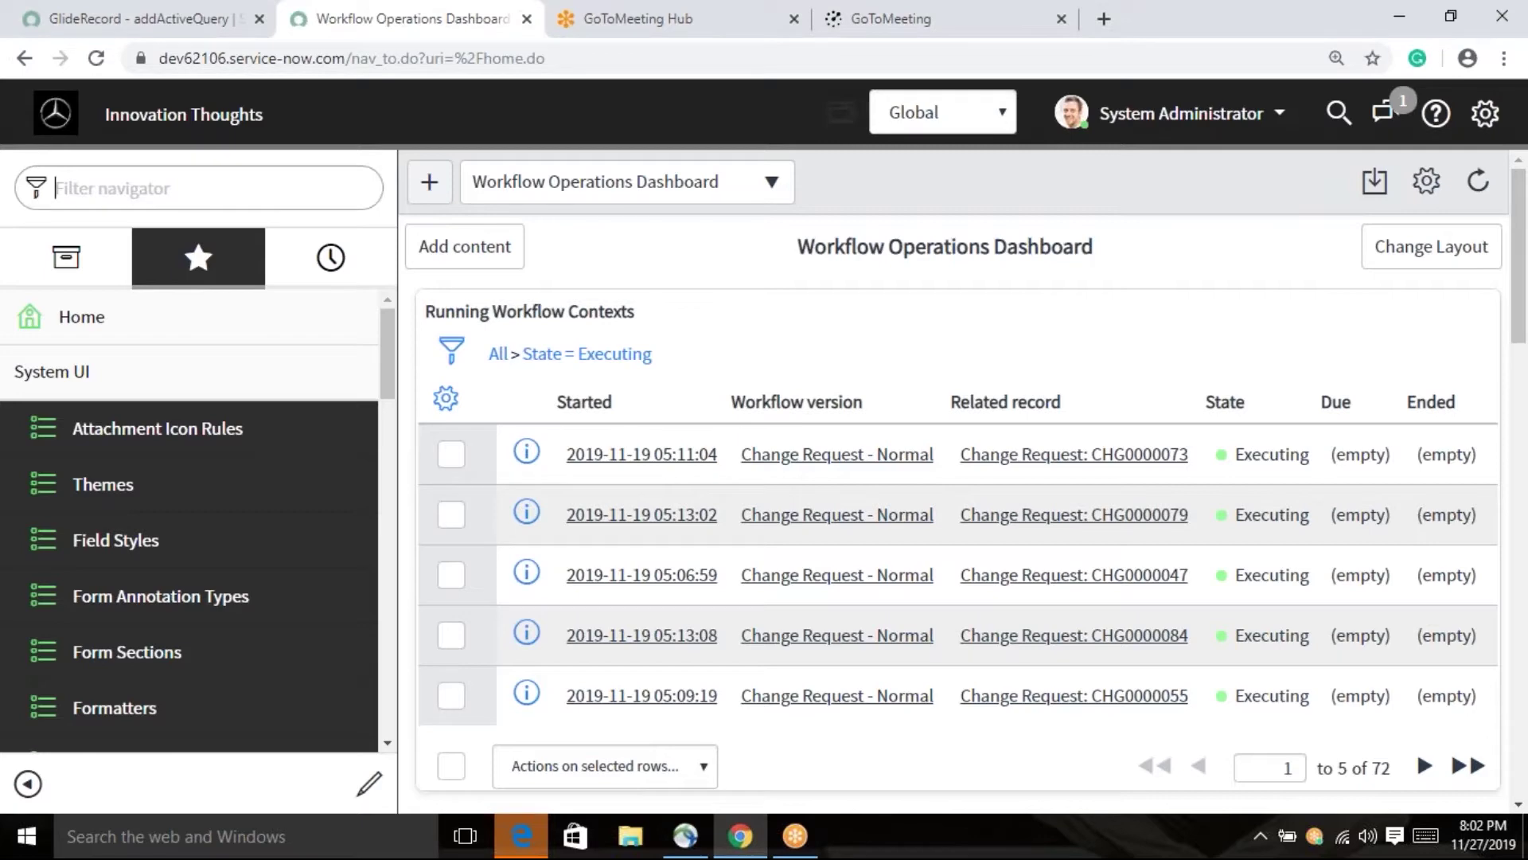
{"action": "type", "text": "incident"}
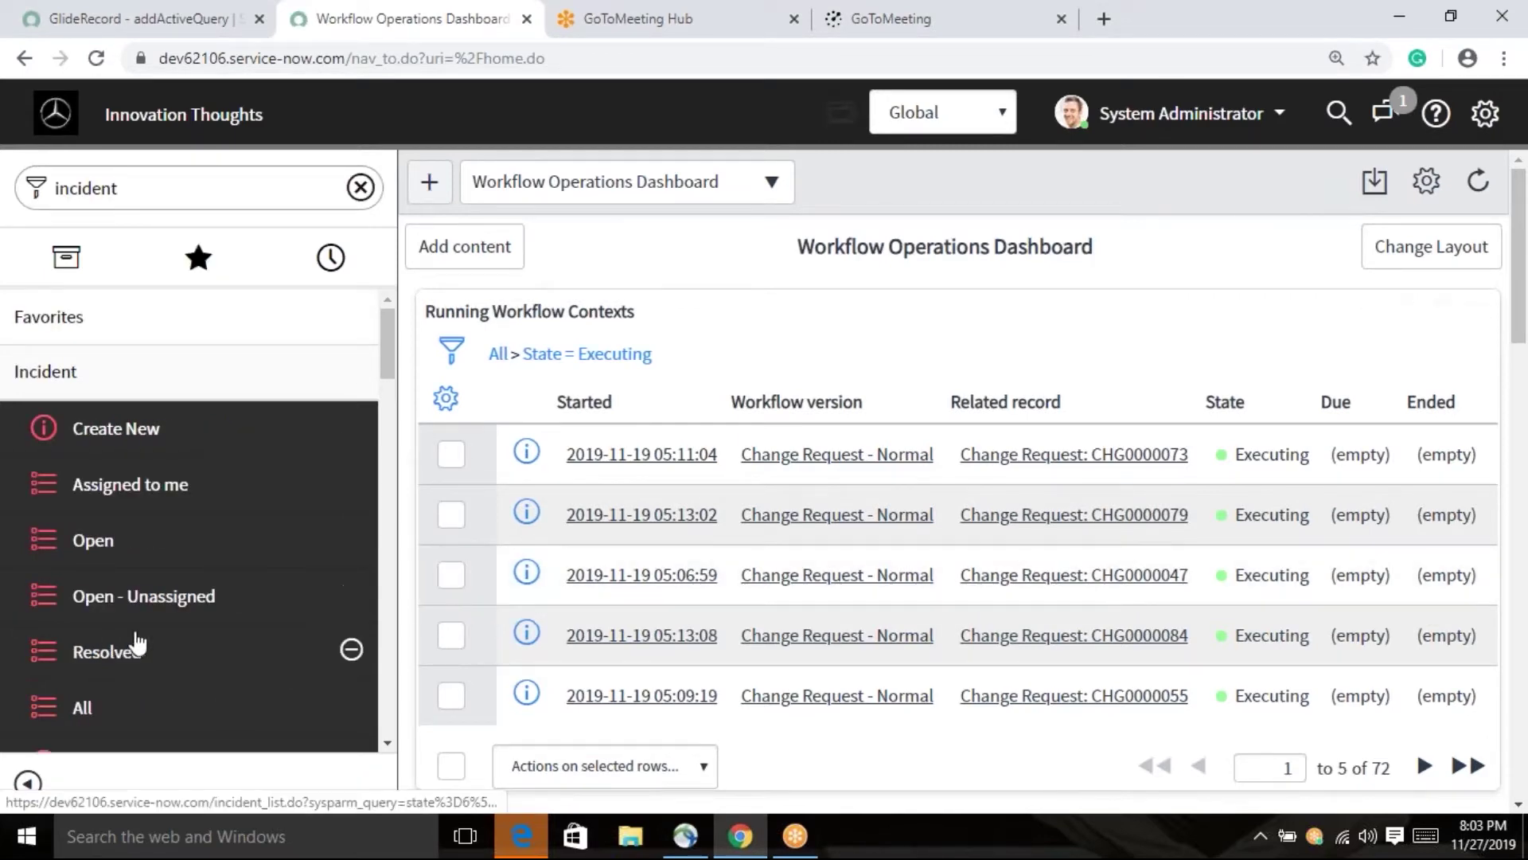
{"action": "left_click", "coordinate": [121, 432]}
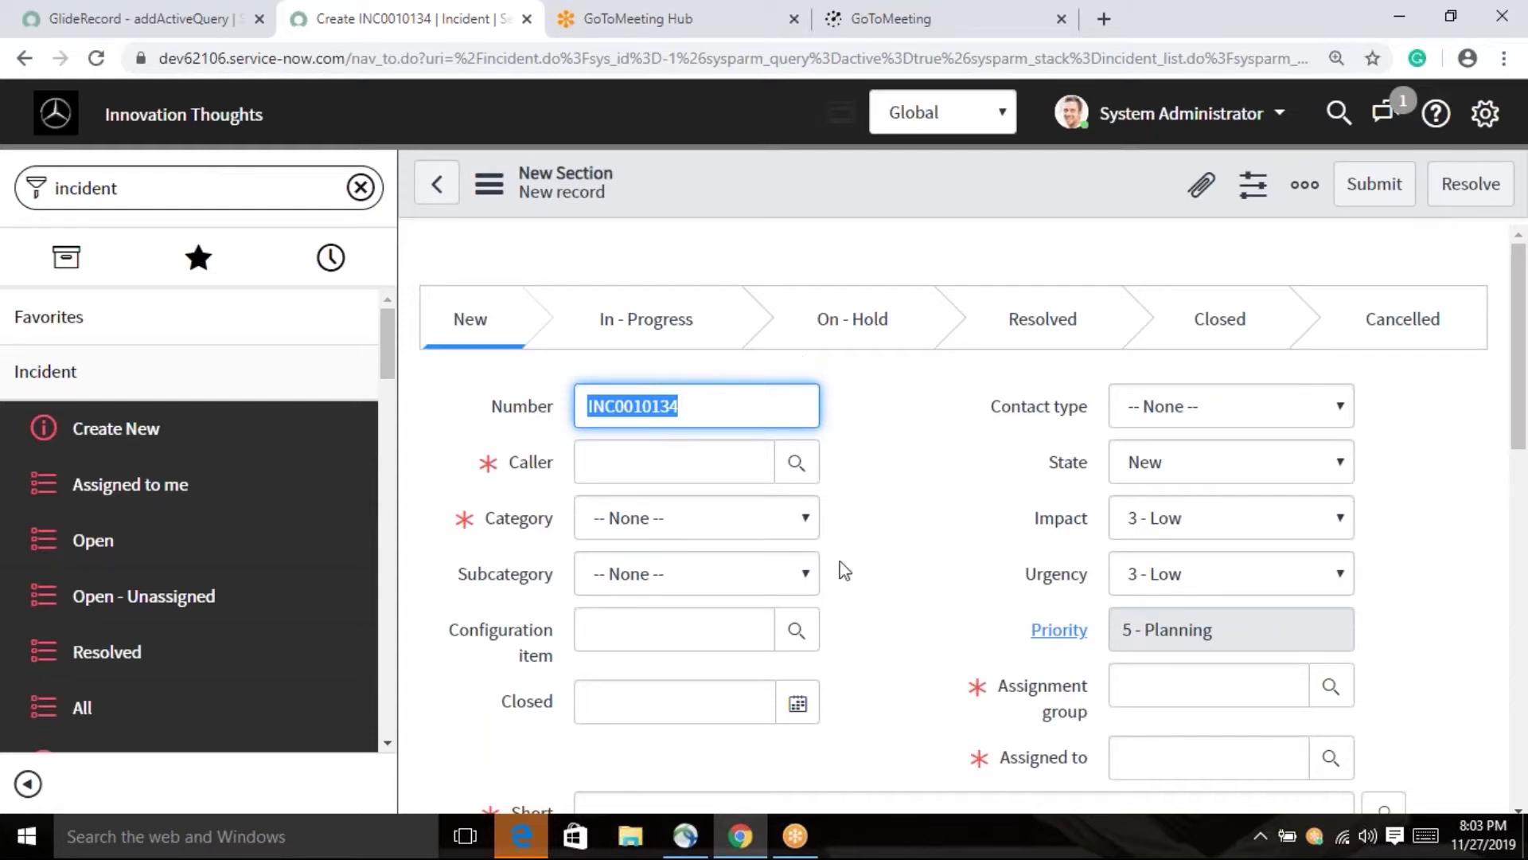
{"action": "left_click", "coordinate": [967, 434]}
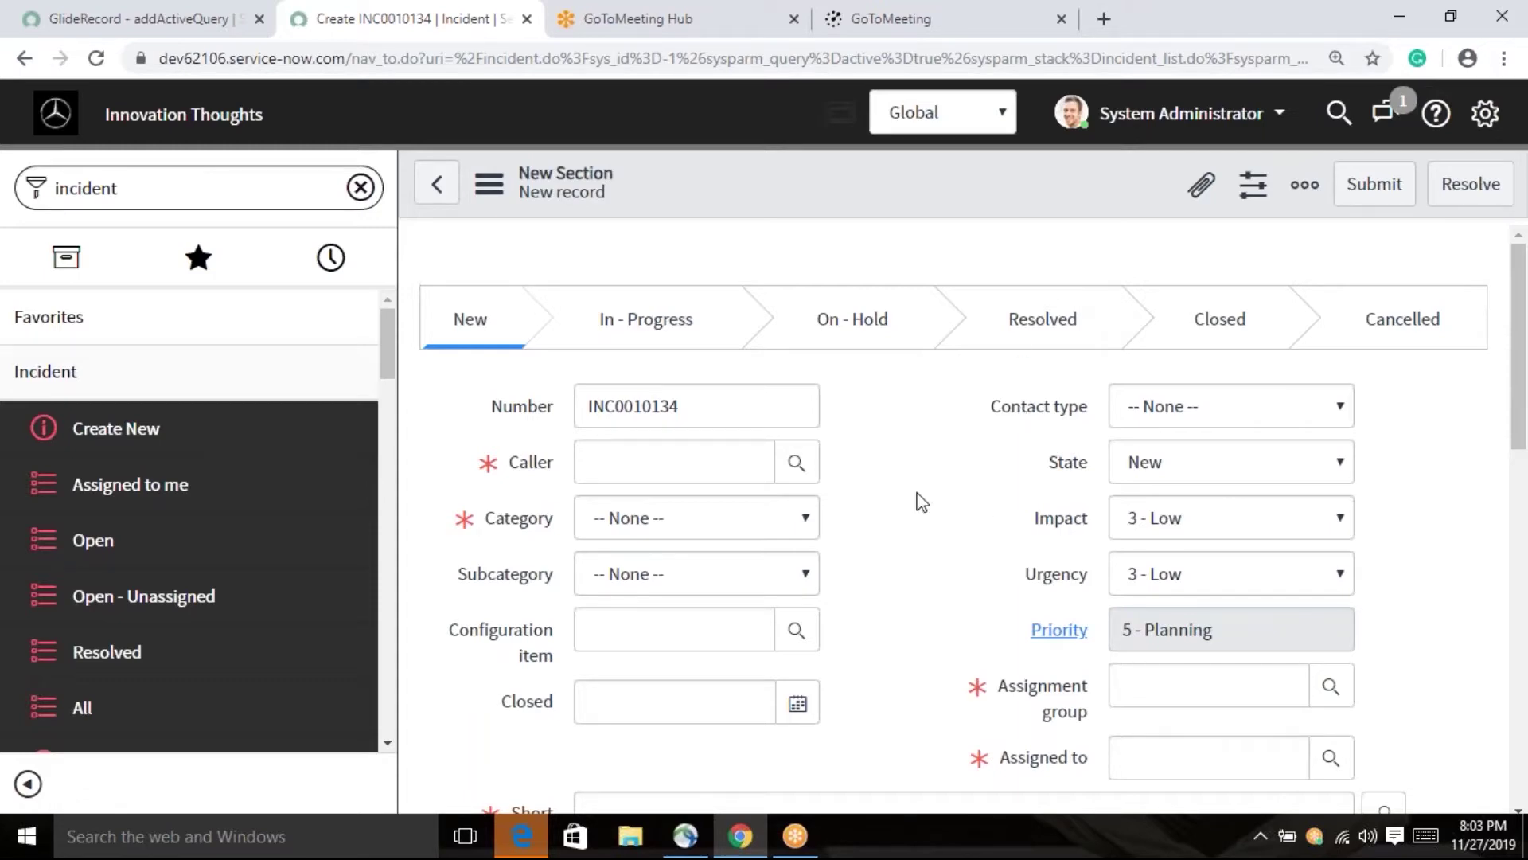
- Examine the format of the Number field on the new incident form, checking its prefix and digits
{"action": "scroll", "coordinate": [915, 502], "scroll_direction": "down", "scroll_amount": 1}
{"action": "scroll", "coordinate": [916, 502], "scroll_direction": "up", "scroll_amount": 1}
{"action": "left_click", "coordinate": [599, 408]}
{"action": "left_click", "coordinate": [585, 407], "text": "shift"}
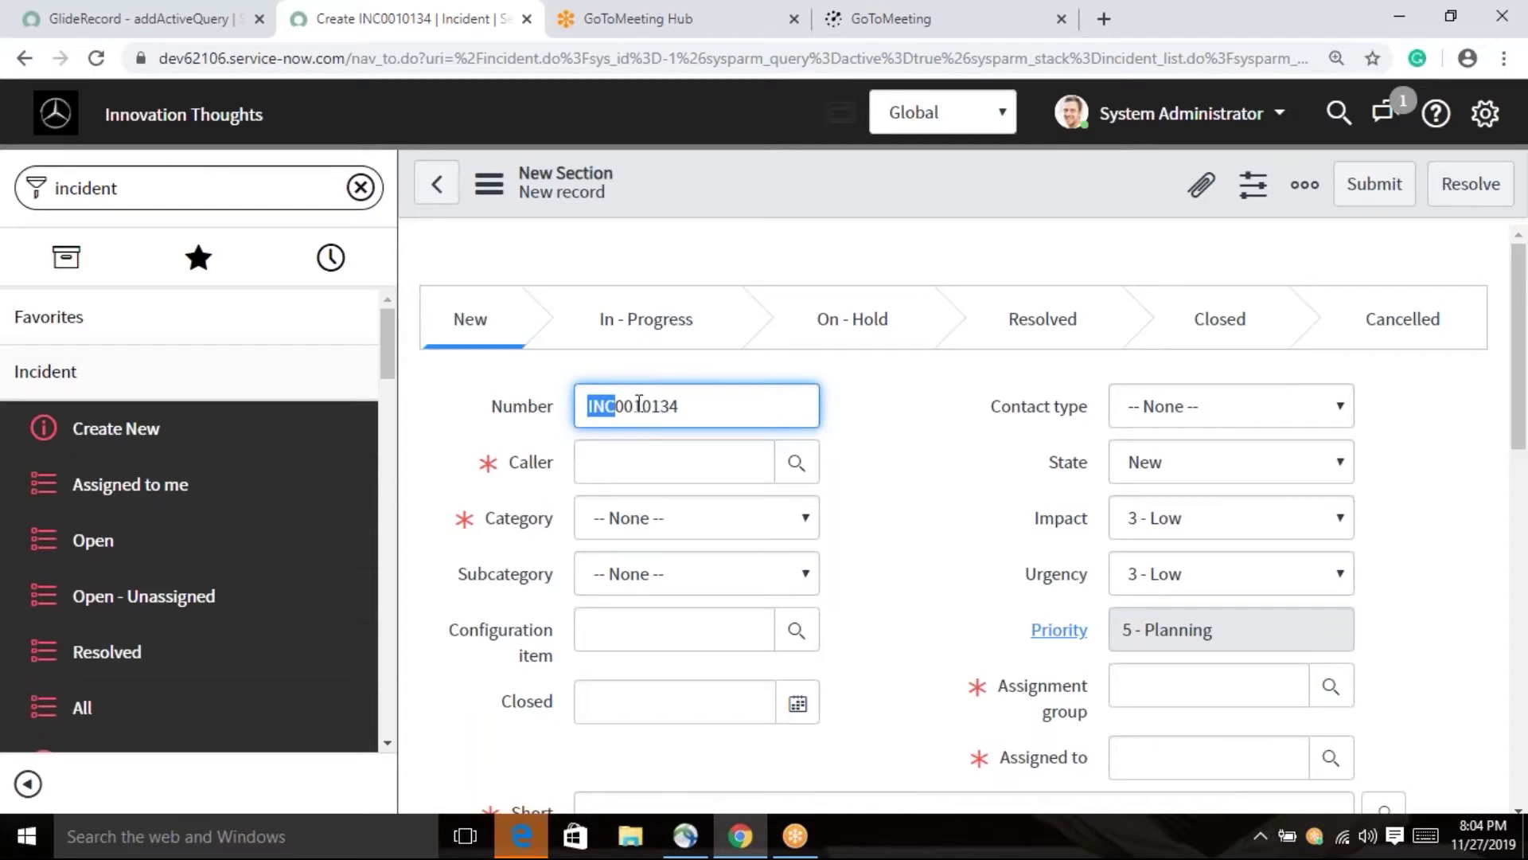
{"action": "left_click_drag", "start_coordinate": [635, 404], "coordinate": [685, 406]}
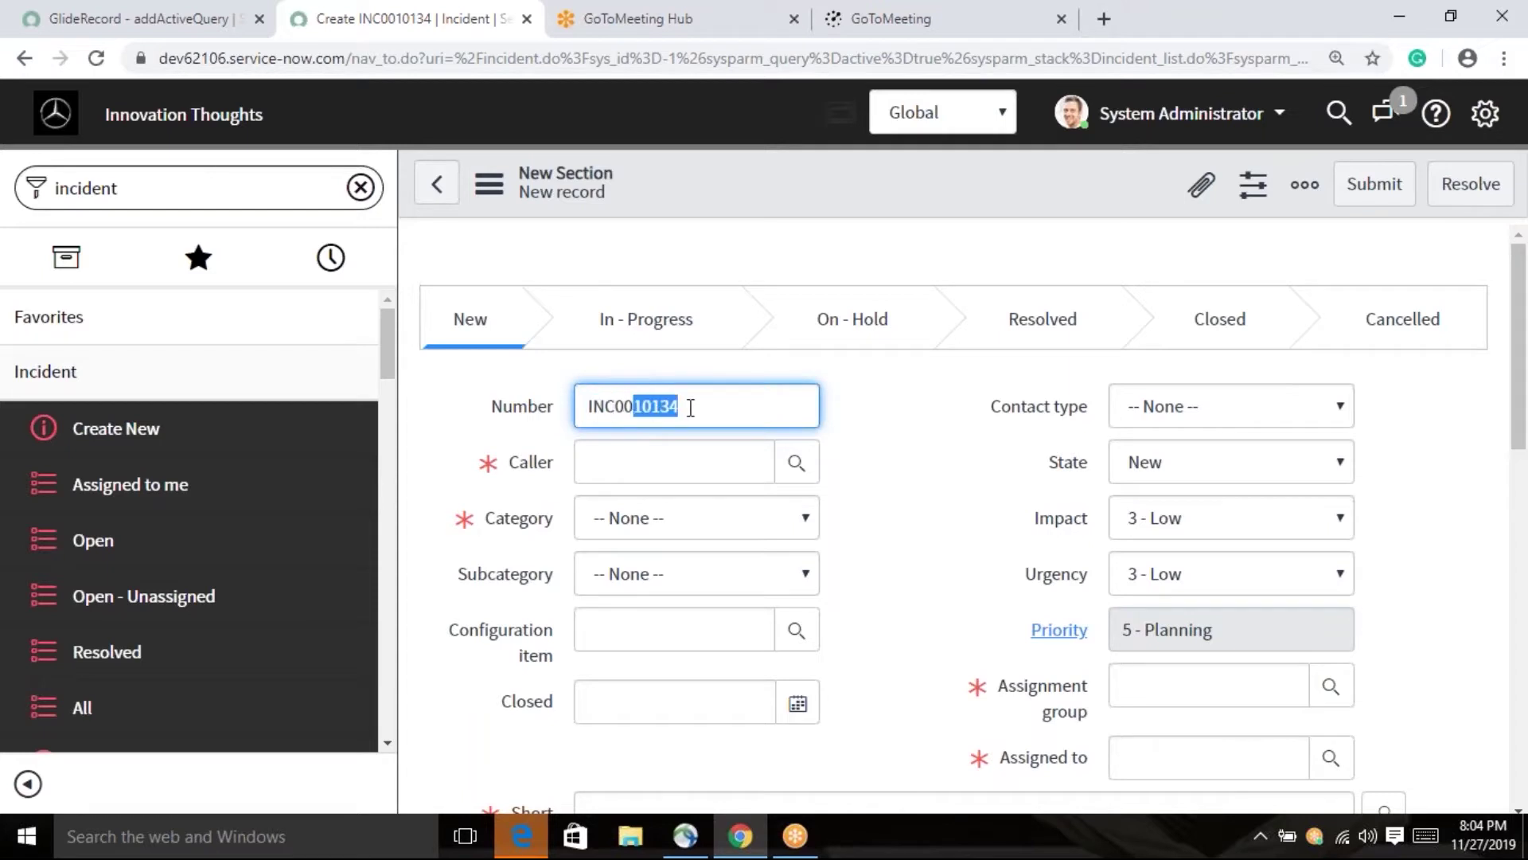
{"action": "left_click", "coordinate": [690, 408]}
{"action": "left_click", "coordinate": [869, 459]}
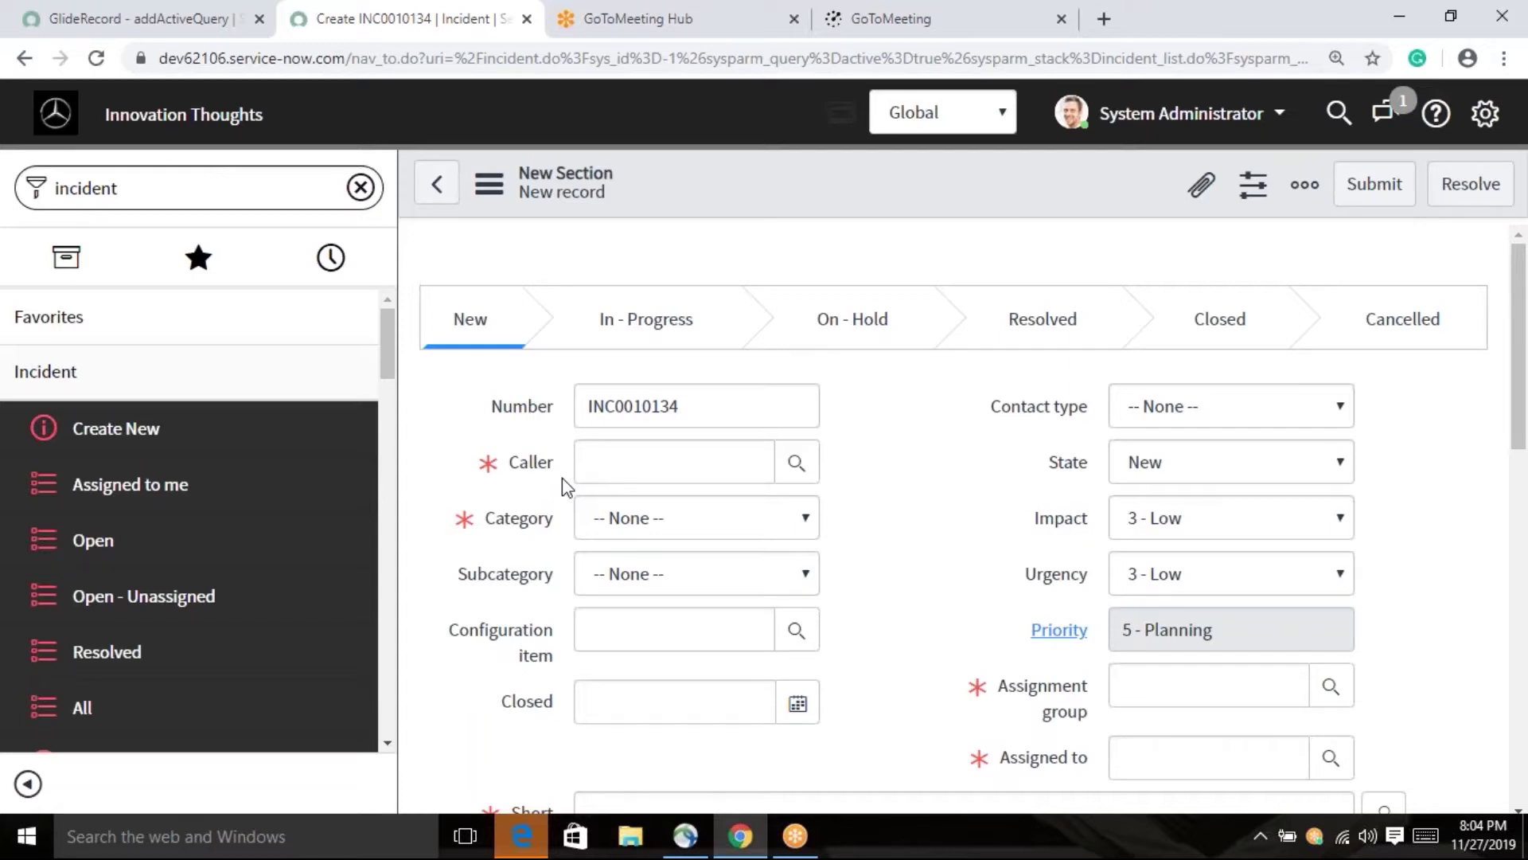
- Check the Caller field's recent selections without choosing a caller
{"action": "mouse_move", "coordinate": [520, 462]}
{"action": "left_click", "coordinate": [739, 472]}
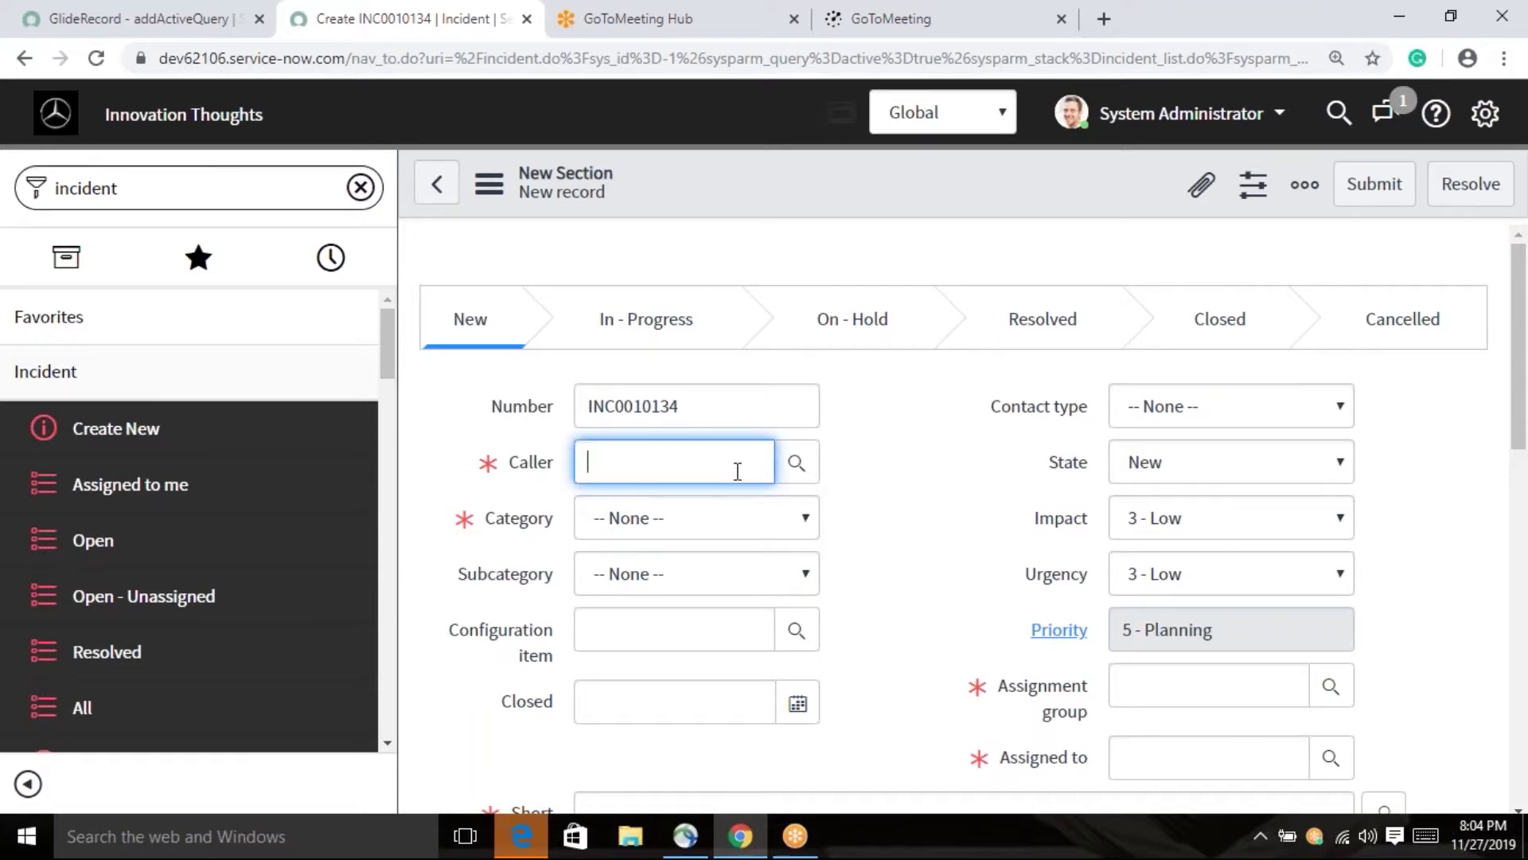
{"action": "left_click", "coordinate": [659, 467]}
{"action": "left_click", "coordinate": [930, 428]}
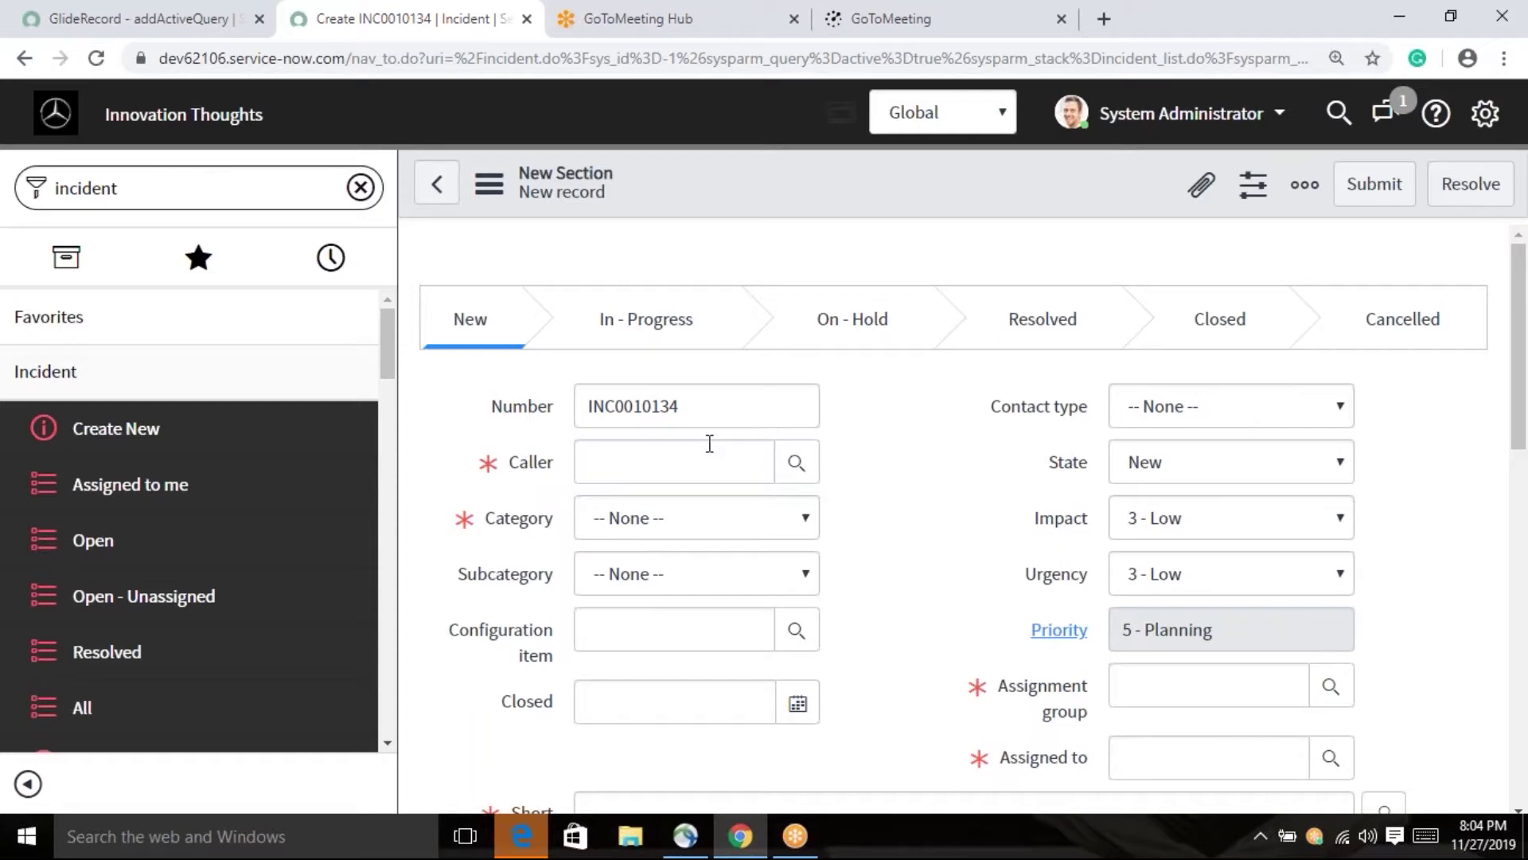
{"action": "left_click", "coordinate": [681, 462]}
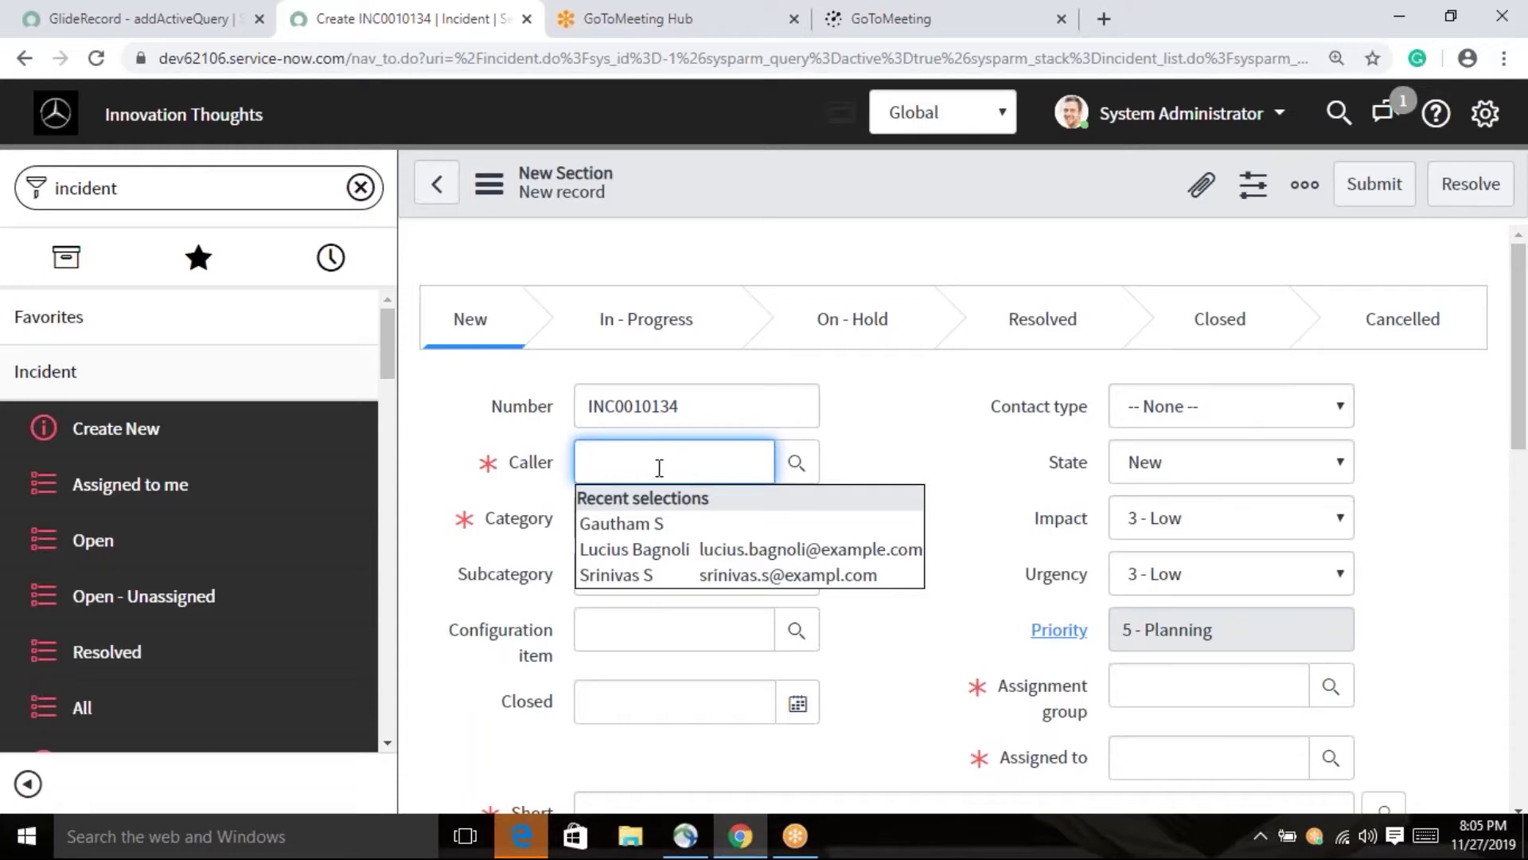
{"action": "left_click", "coordinate": [894, 474]}
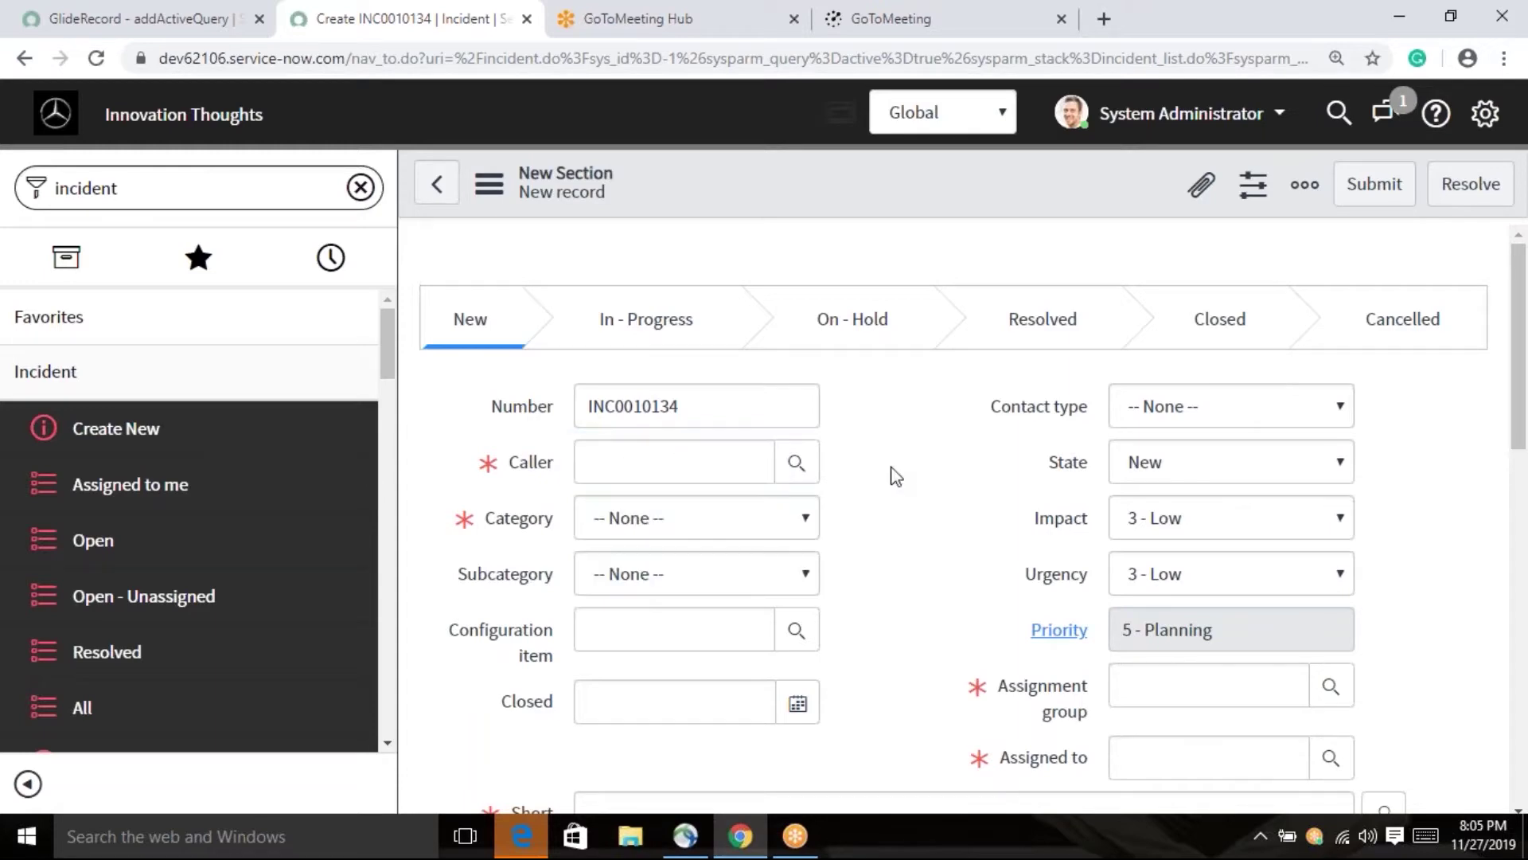
- Try Hardware and Software as the incident's Category
{"action": "left_click", "coordinate": [806, 529]}
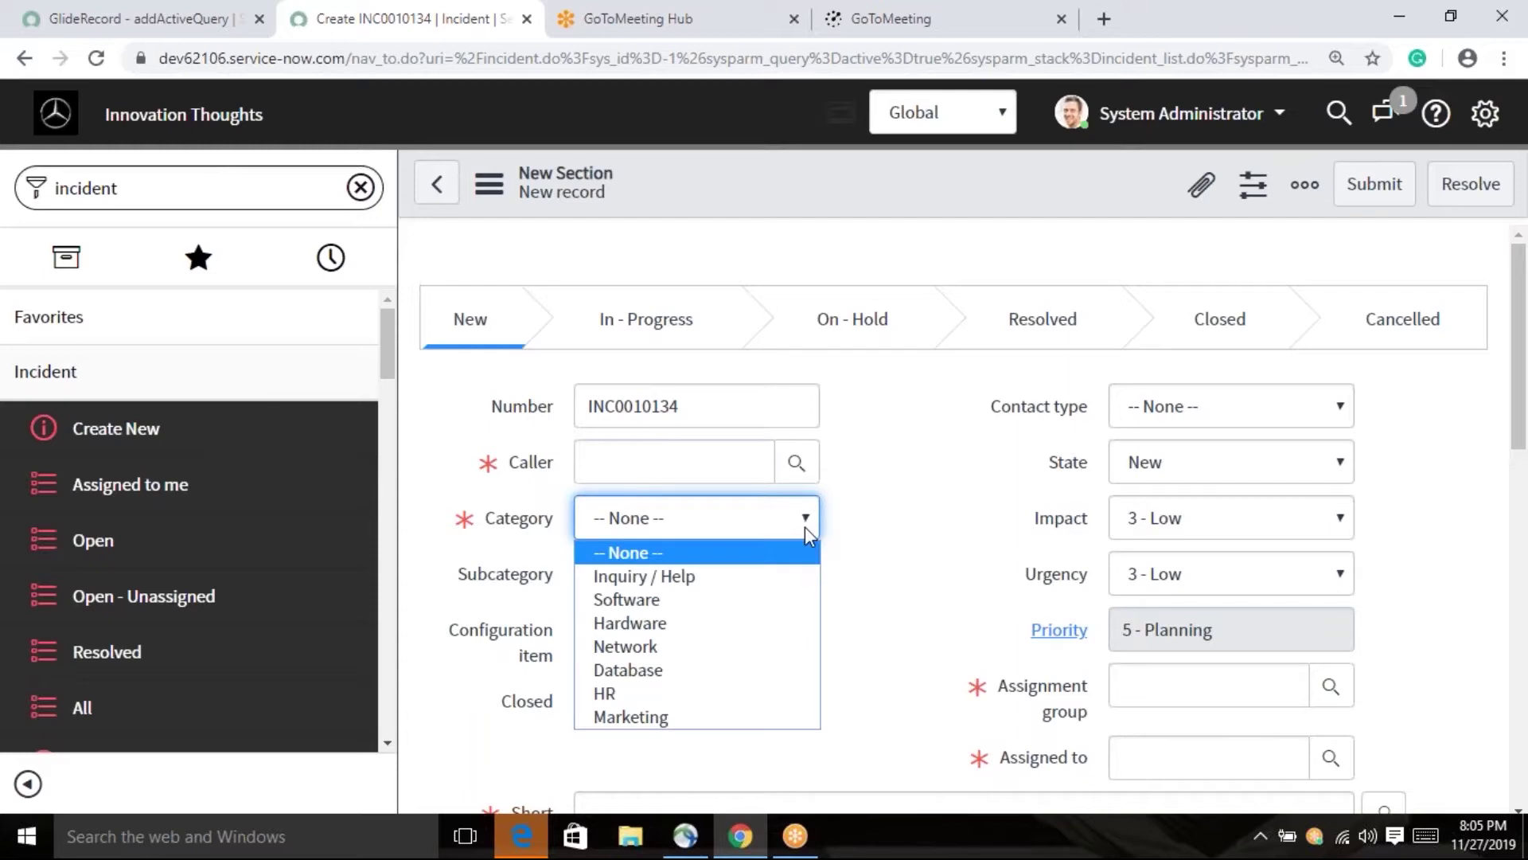
{"action": "left_click", "coordinate": [736, 625]}
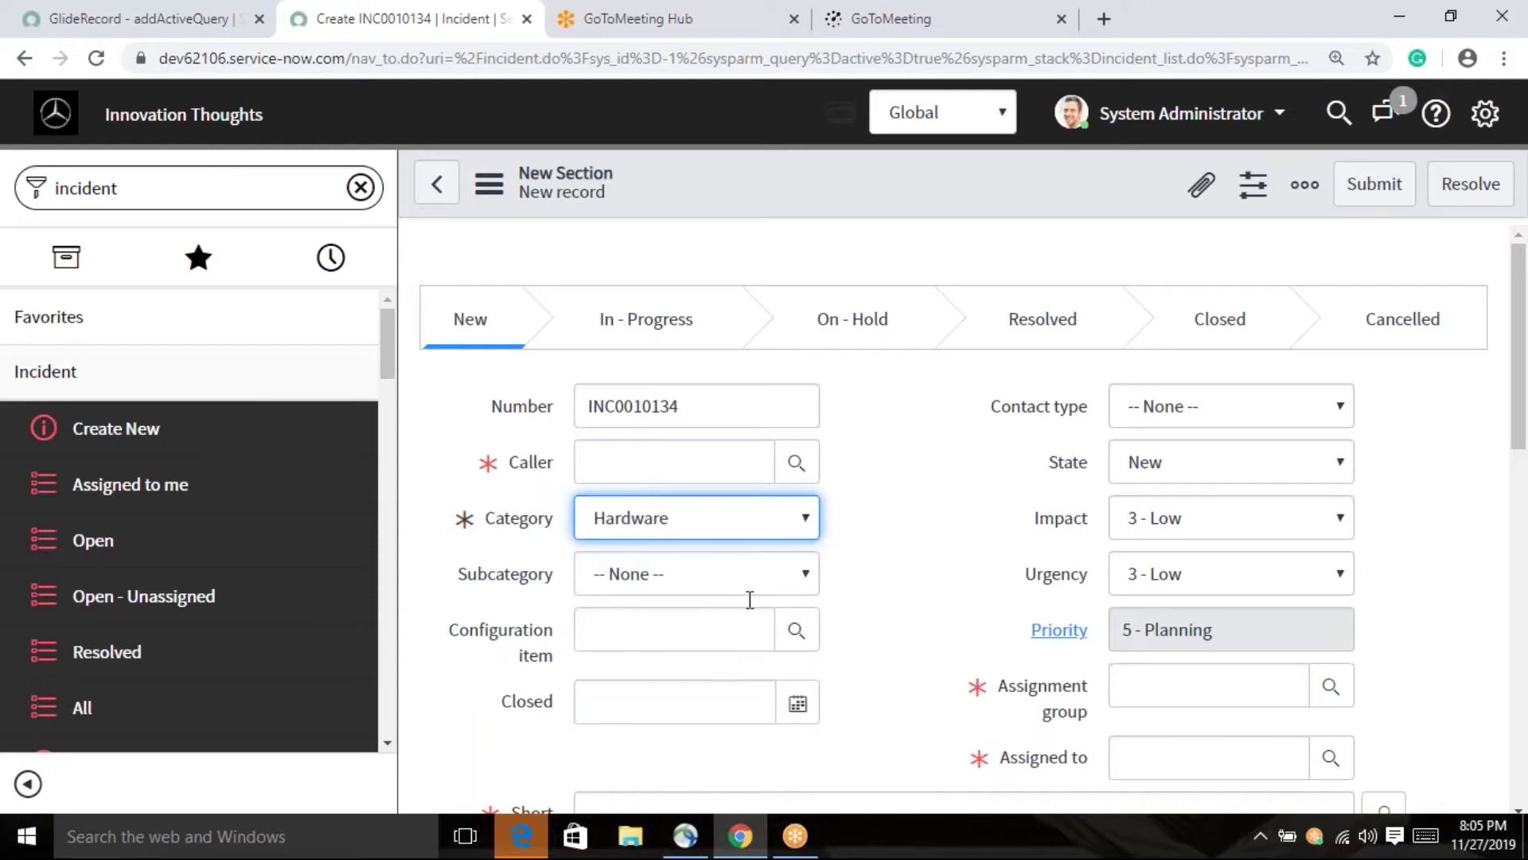
{"action": "left_click", "coordinate": [806, 525]}
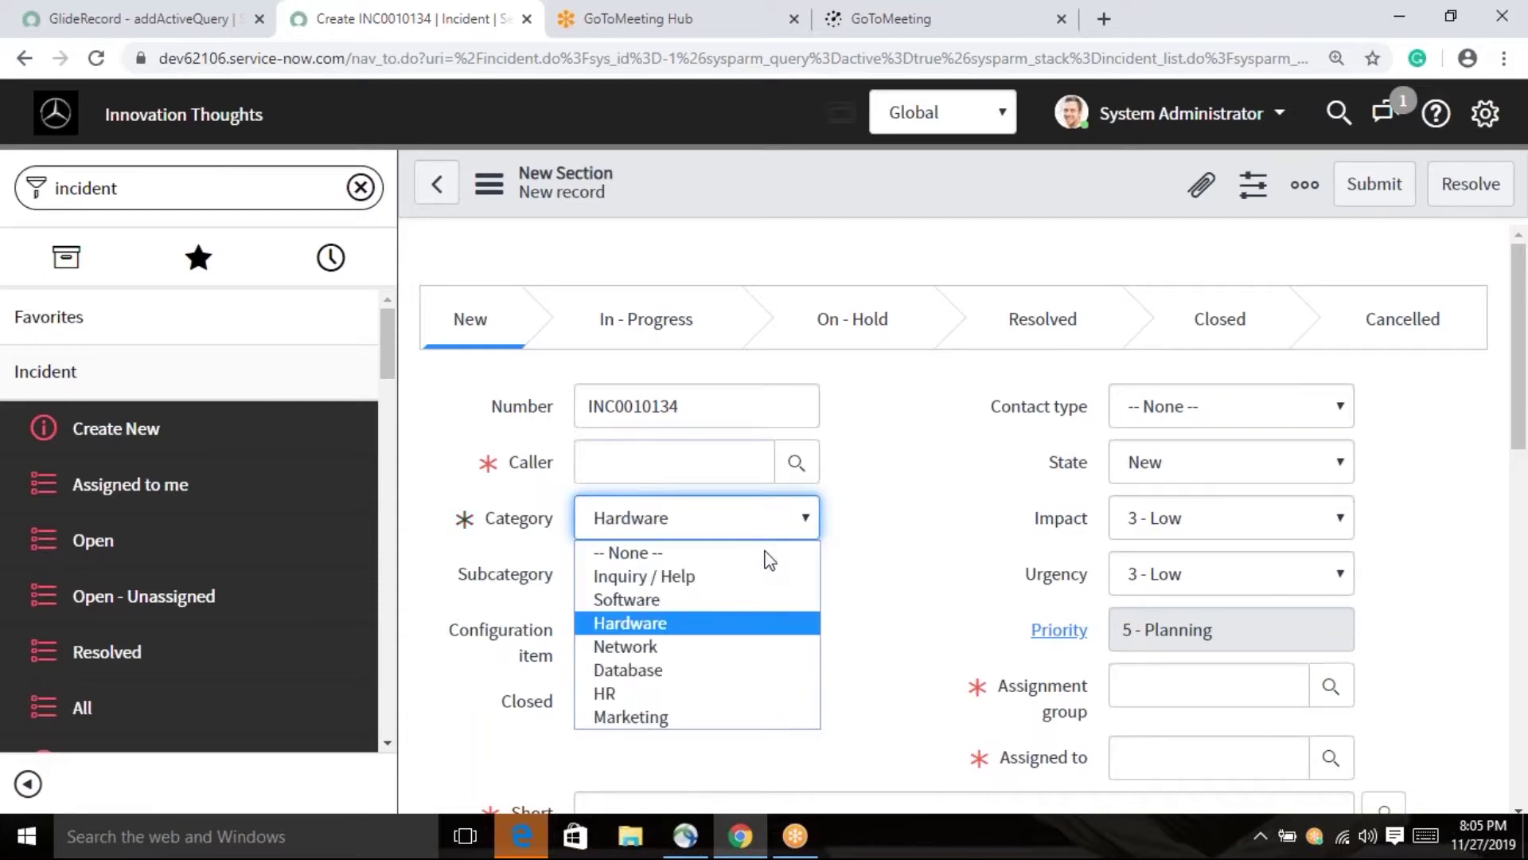
{"action": "left_click", "coordinate": [719, 598]}
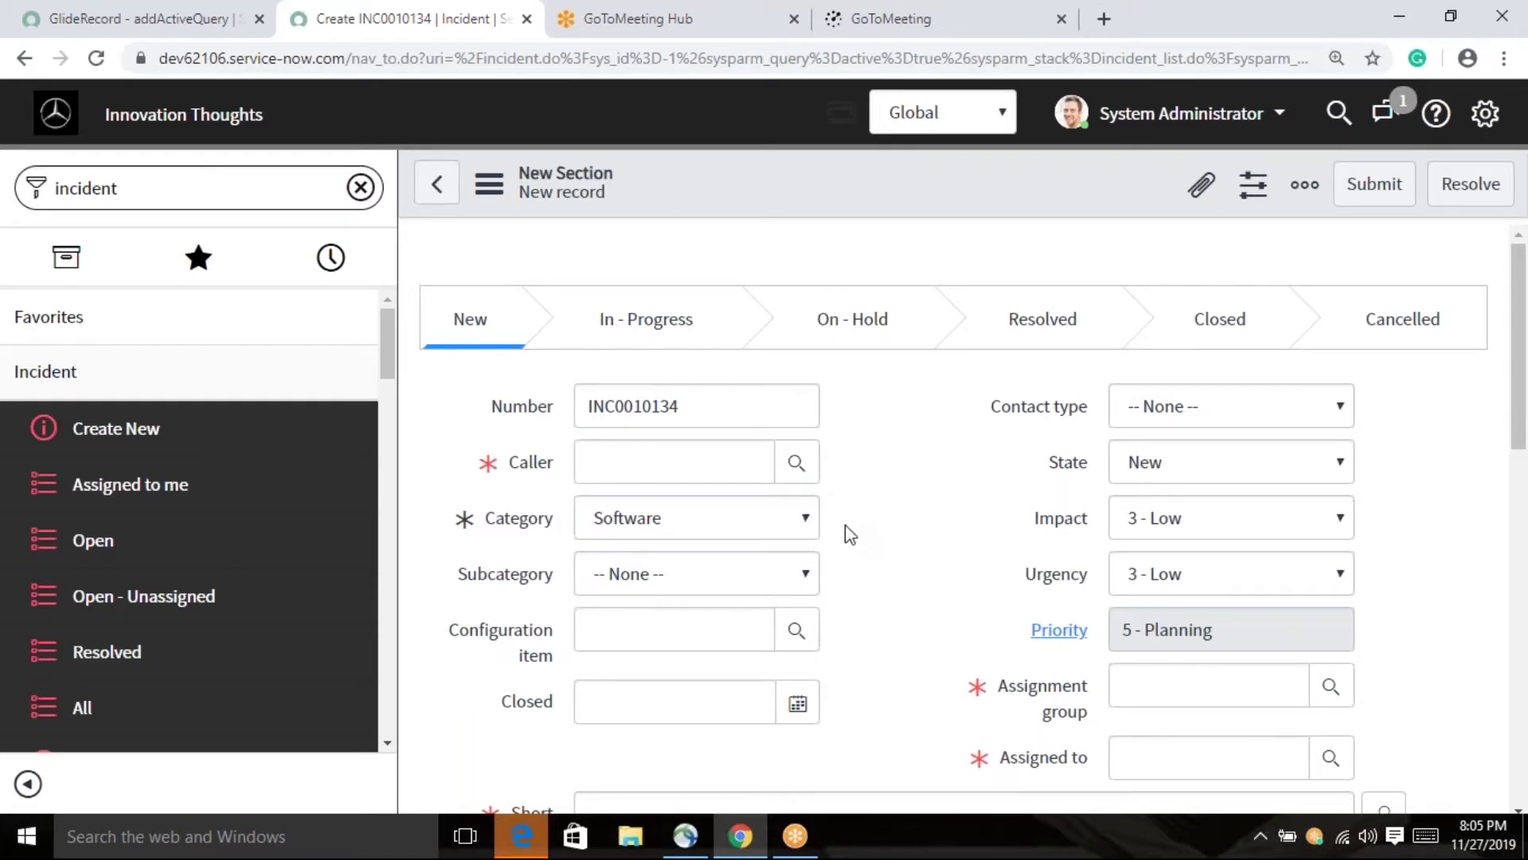
- Review the available Category options on the incident form without changing the selection
{"action": "left_click", "coordinate": [793, 529]}
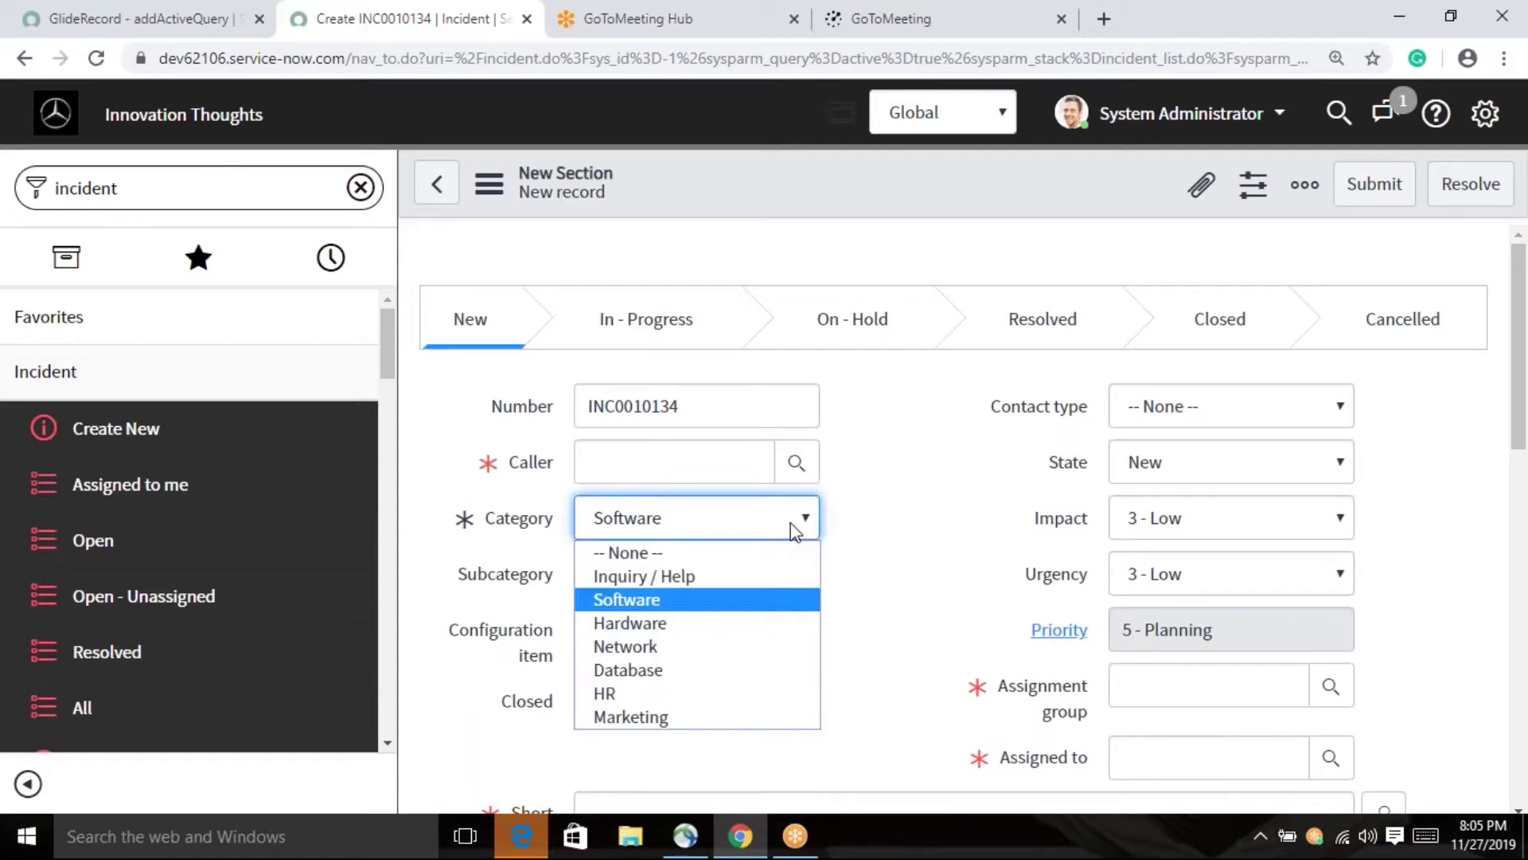
{"action": "left_click", "coordinate": [1075, 434]}
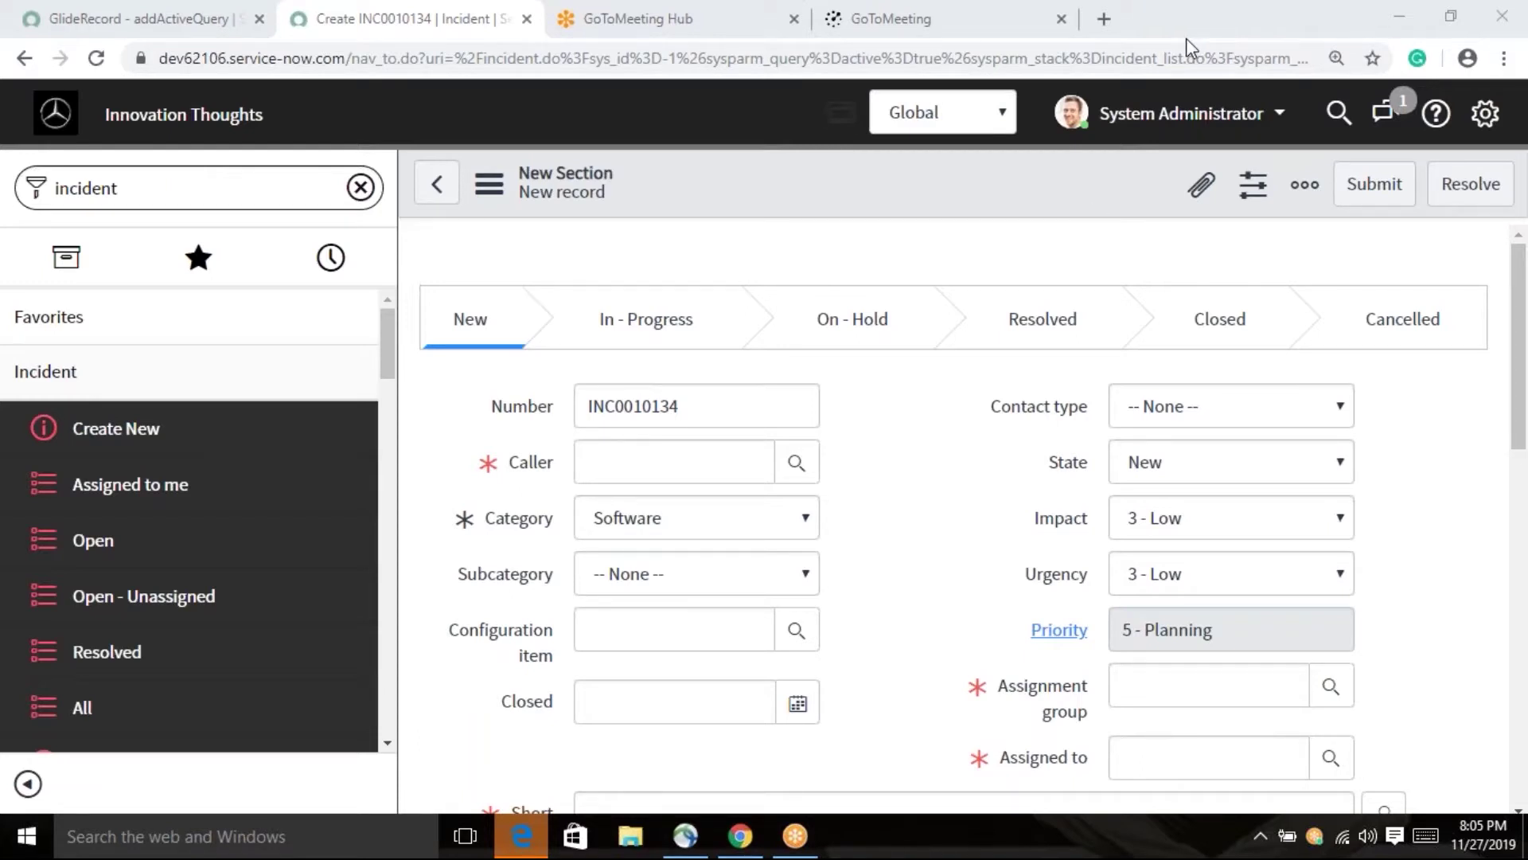
{"action": "left_click", "coordinate": [920, 509]}
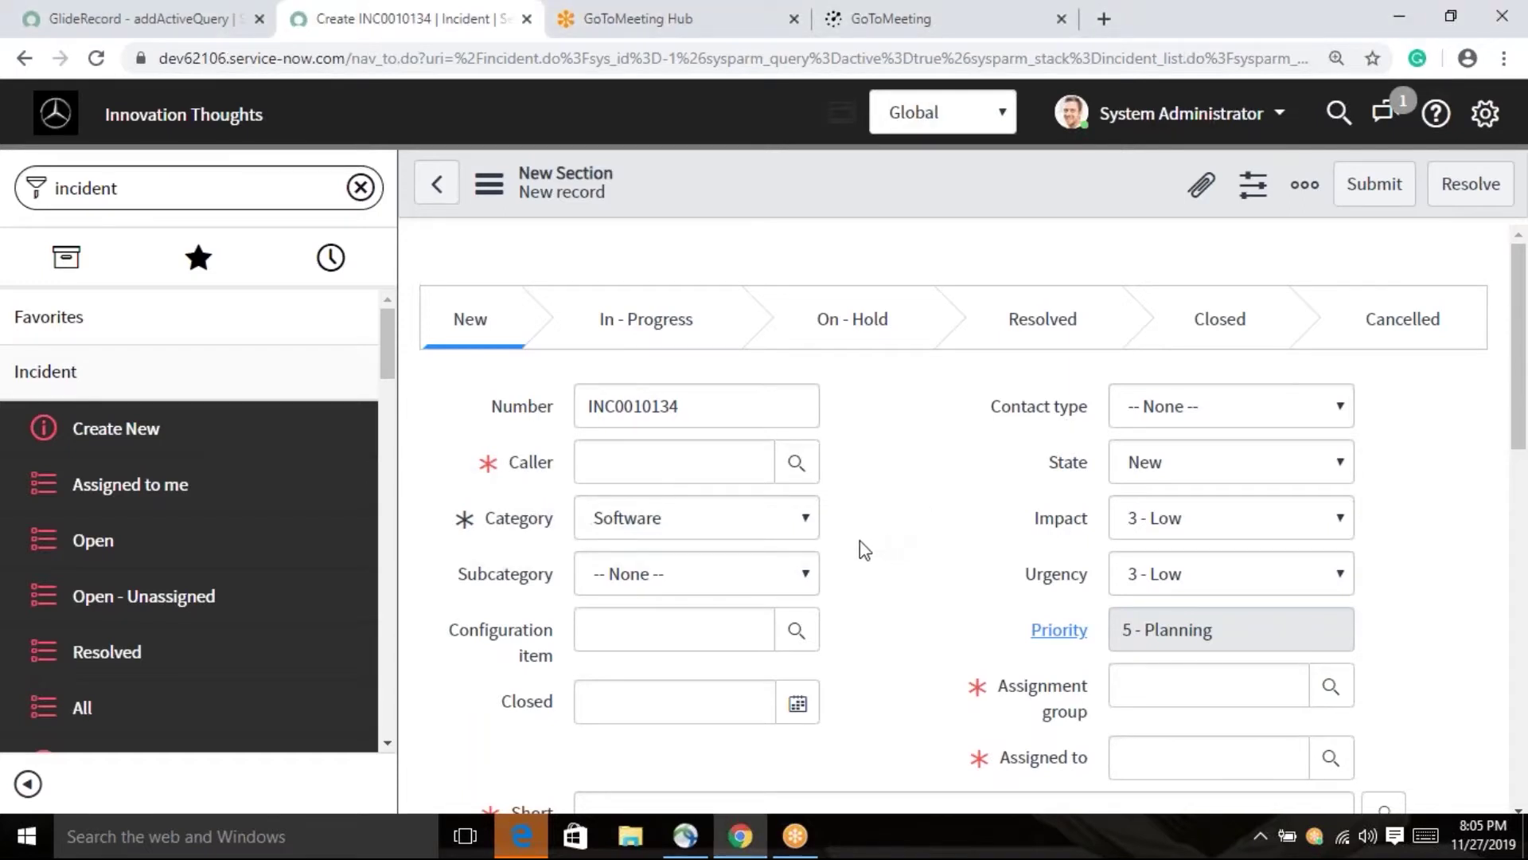
{"action": "left_click", "coordinate": [811, 519]}
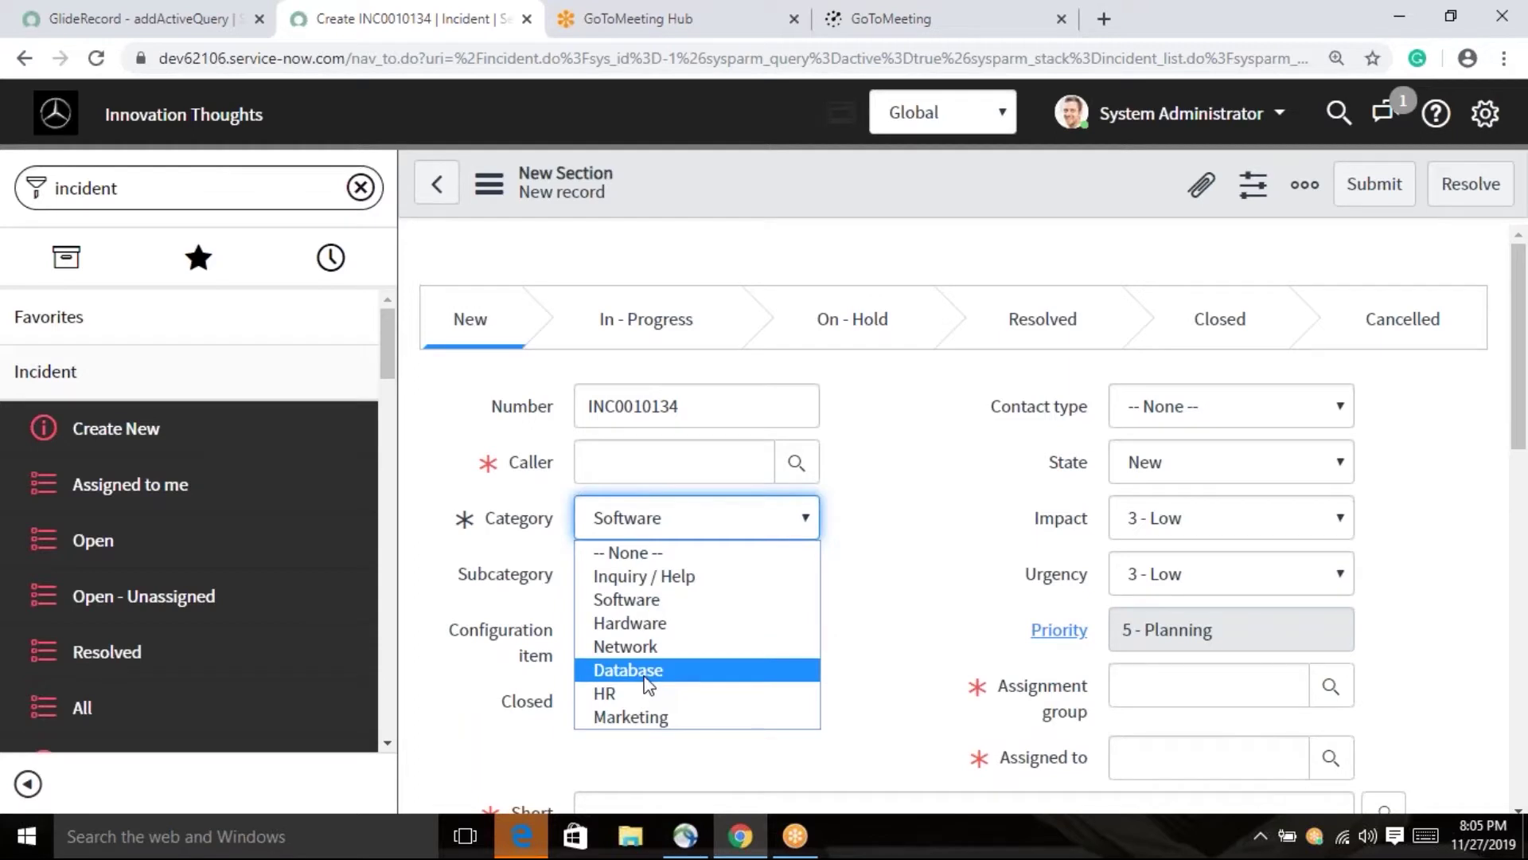
{"action": "left_click", "coordinate": [879, 534]}
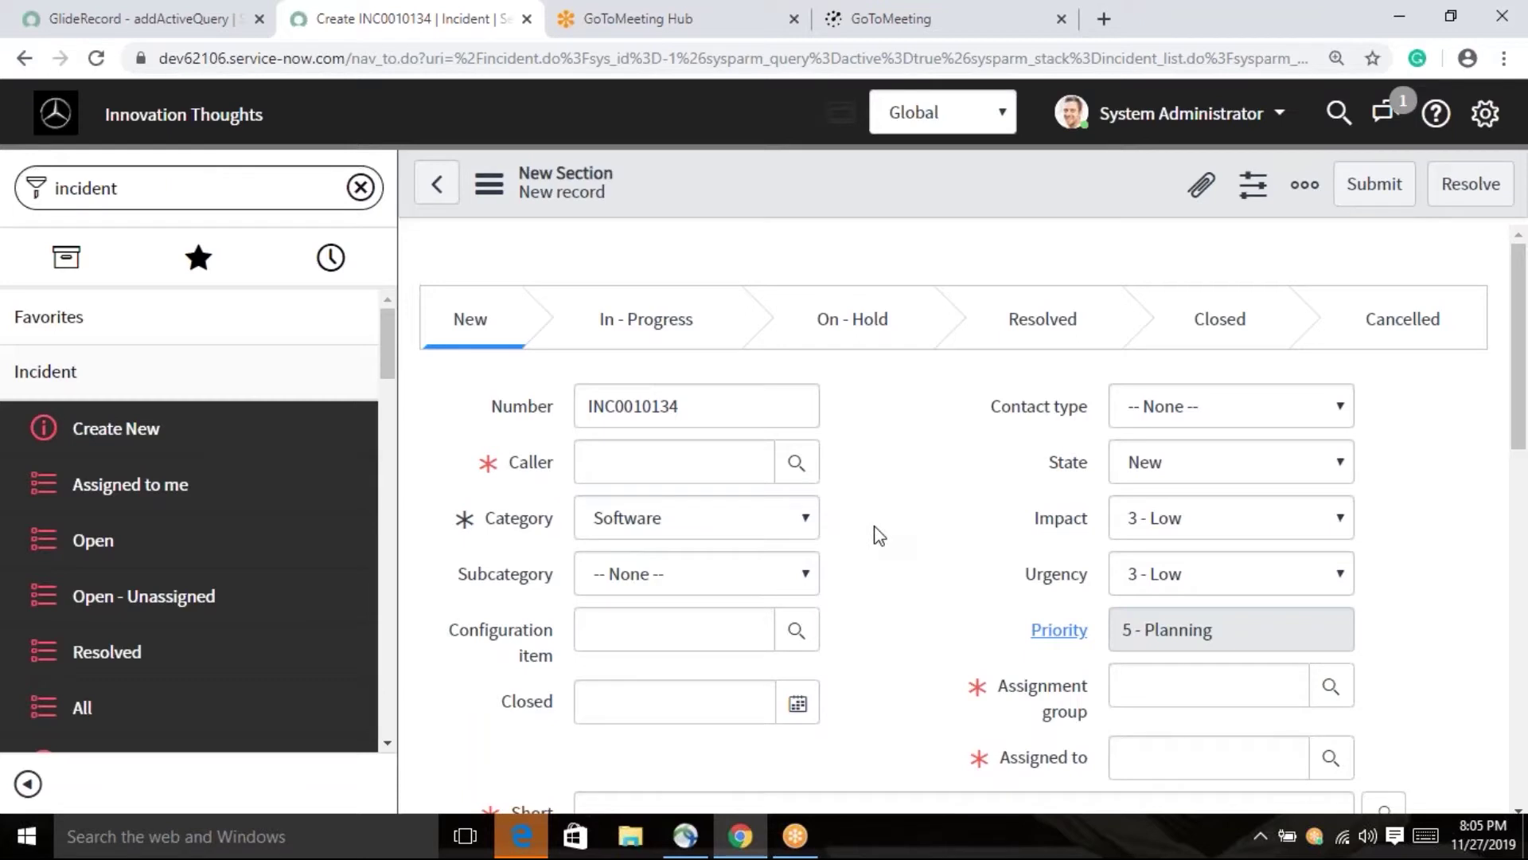
- Set the Category to Inquiry / Help and view its dependent Subcategory options
{"action": "left_click", "coordinate": [807, 518]}
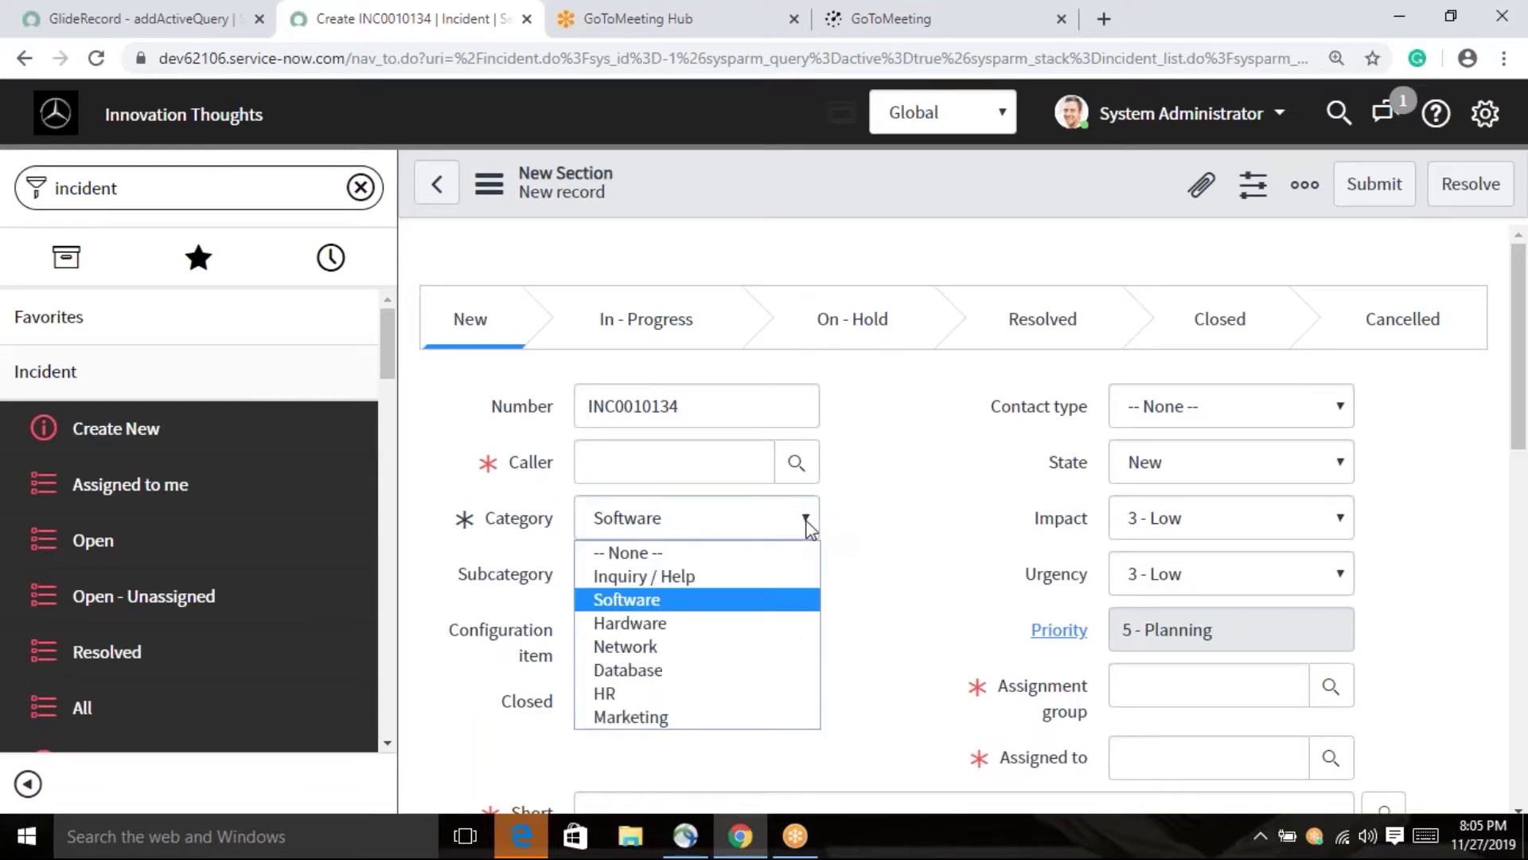
{"action": "left_click", "coordinate": [704, 580]}
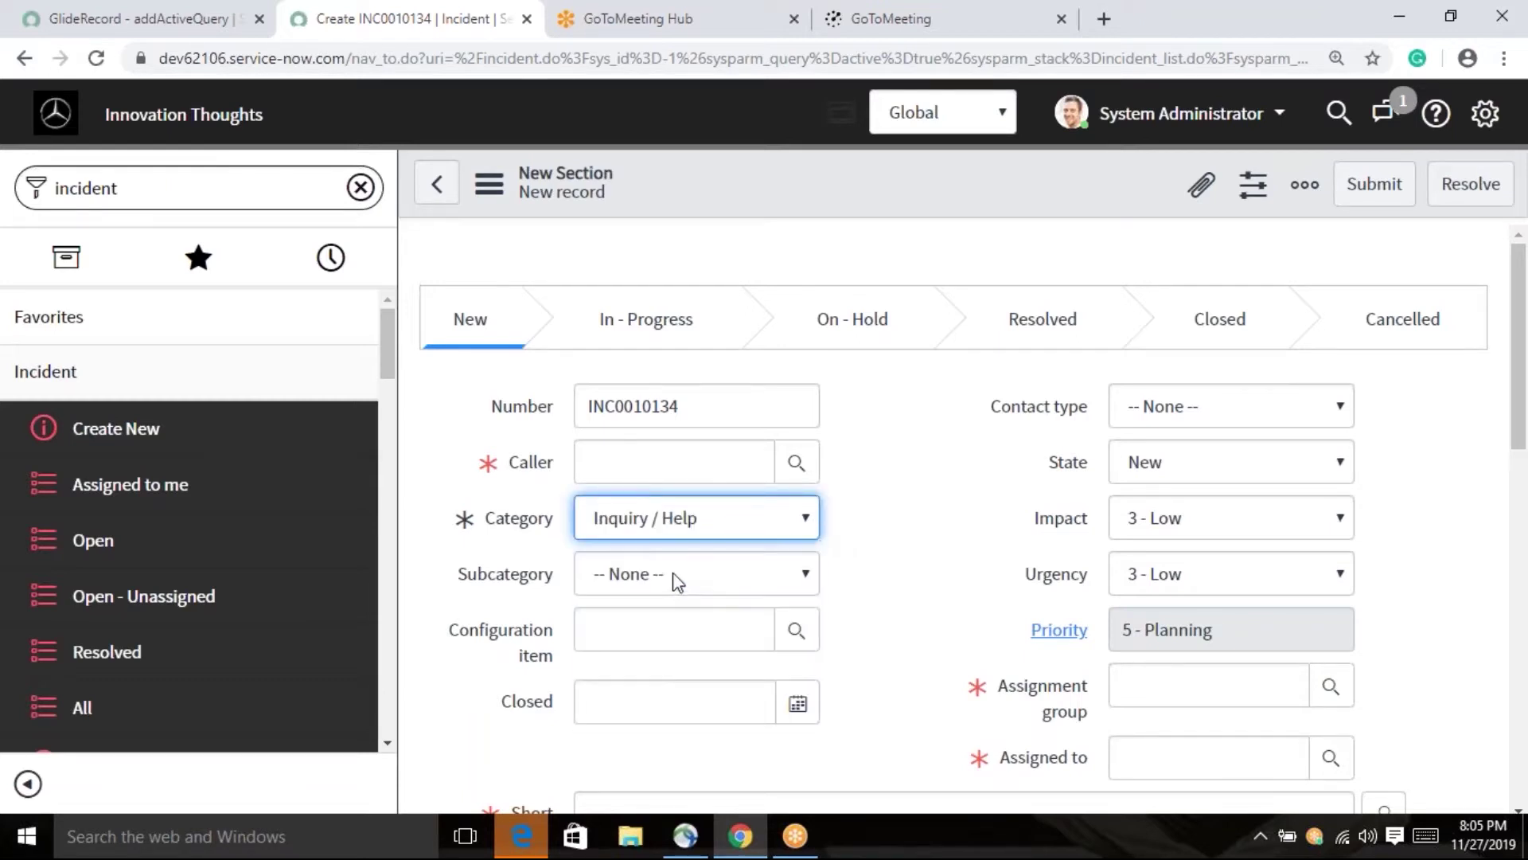
{"action": "left_click", "coordinate": [801, 579]}
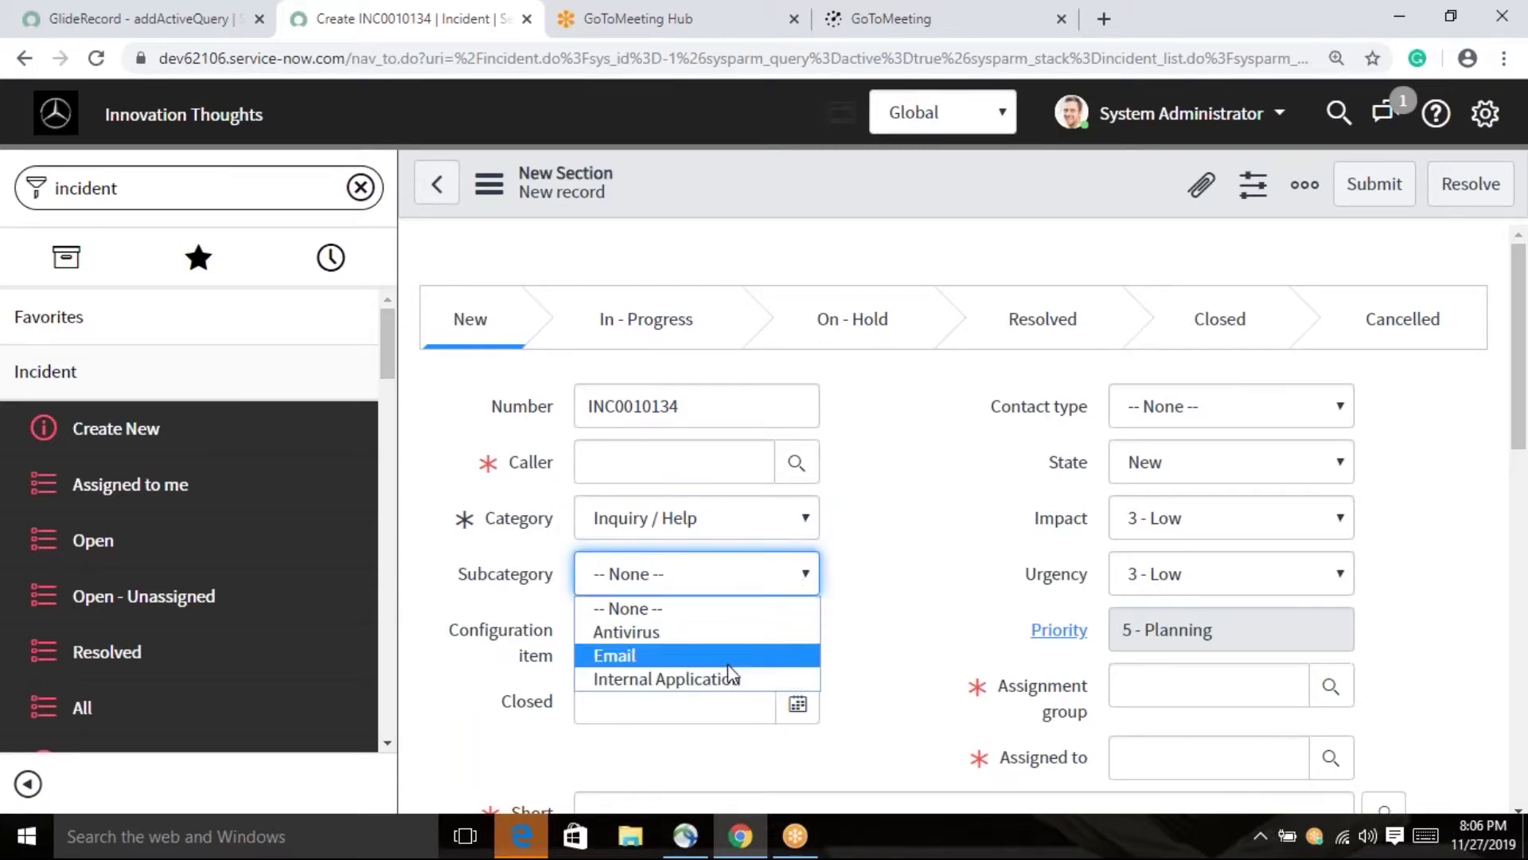
{"action": "left_click", "coordinate": [903, 586]}
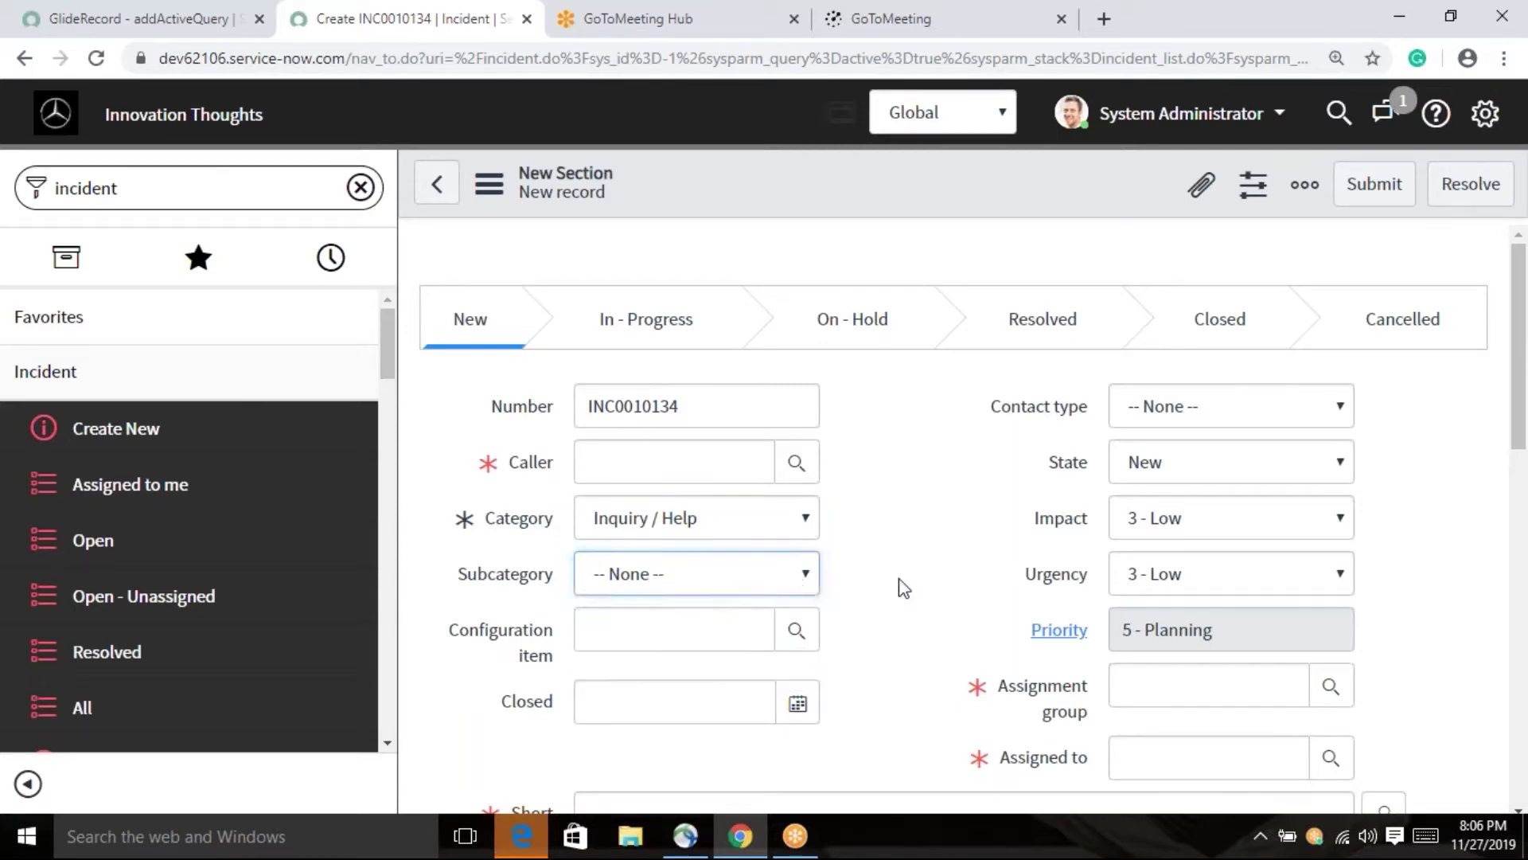
- Set the Category to Network and view its dependent Subcategory options
{"action": "left_click", "coordinate": [807, 517]}
{"action": "left_click", "coordinate": [686, 648]}
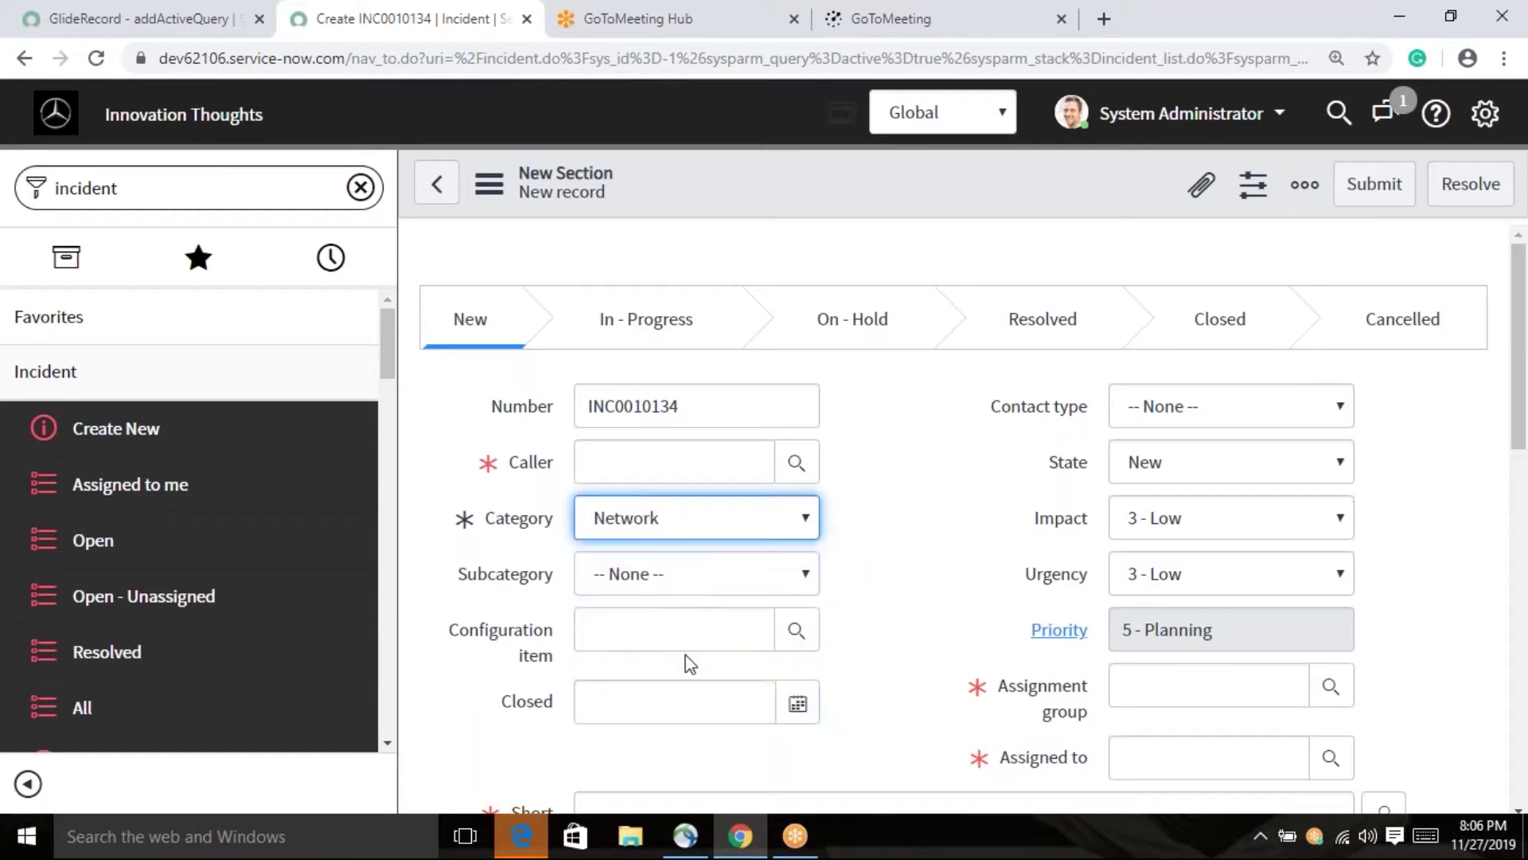
{"action": "left_click", "coordinate": [798, 577]}
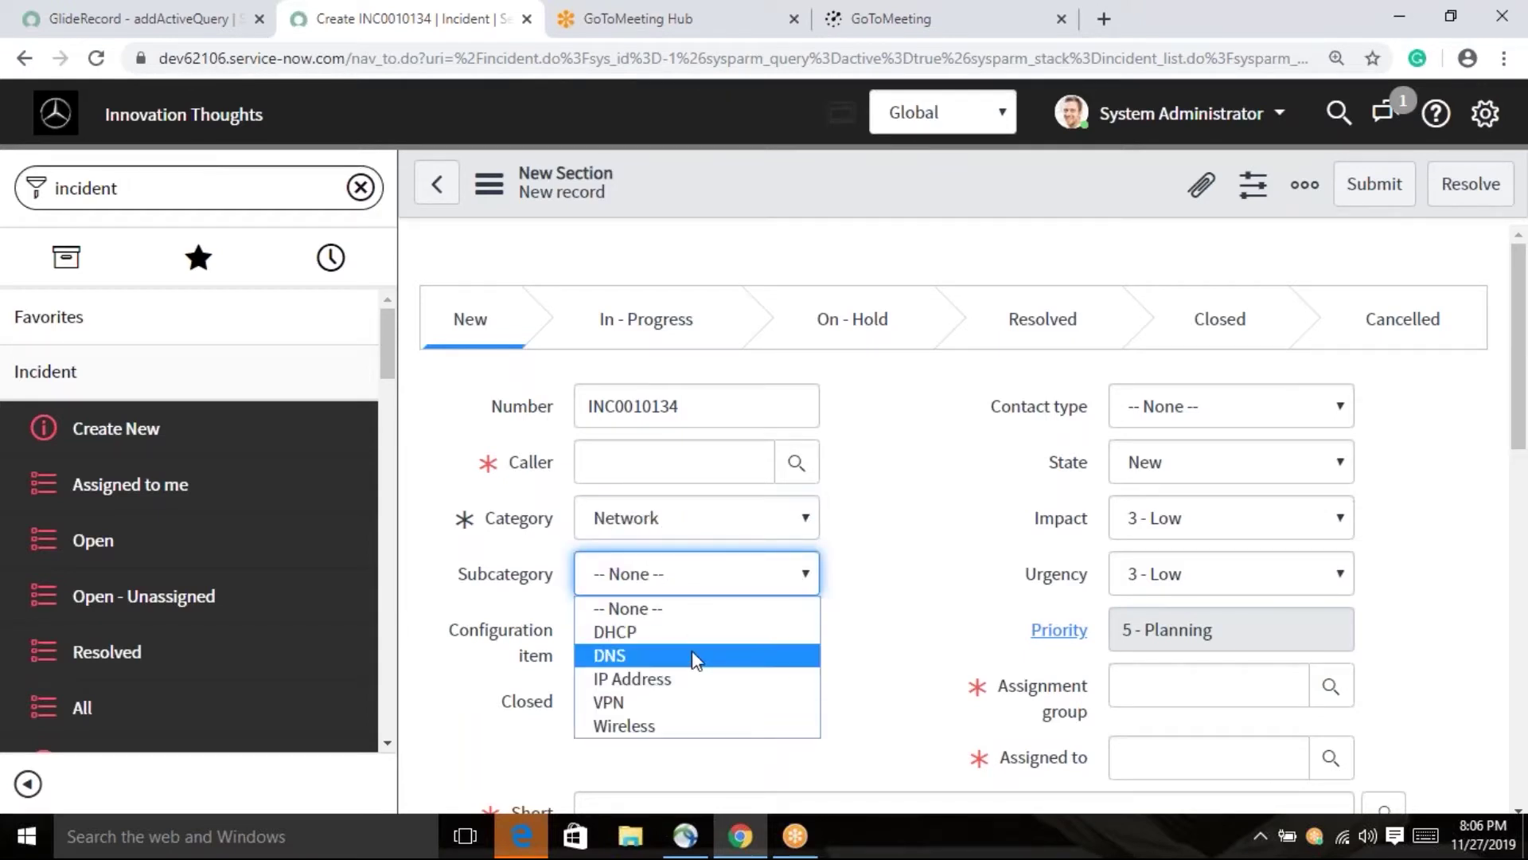
- Set the Category to Hardware and view its dependent Subcategory options
{"action": "left_click", "coordinate": [770, 519]}
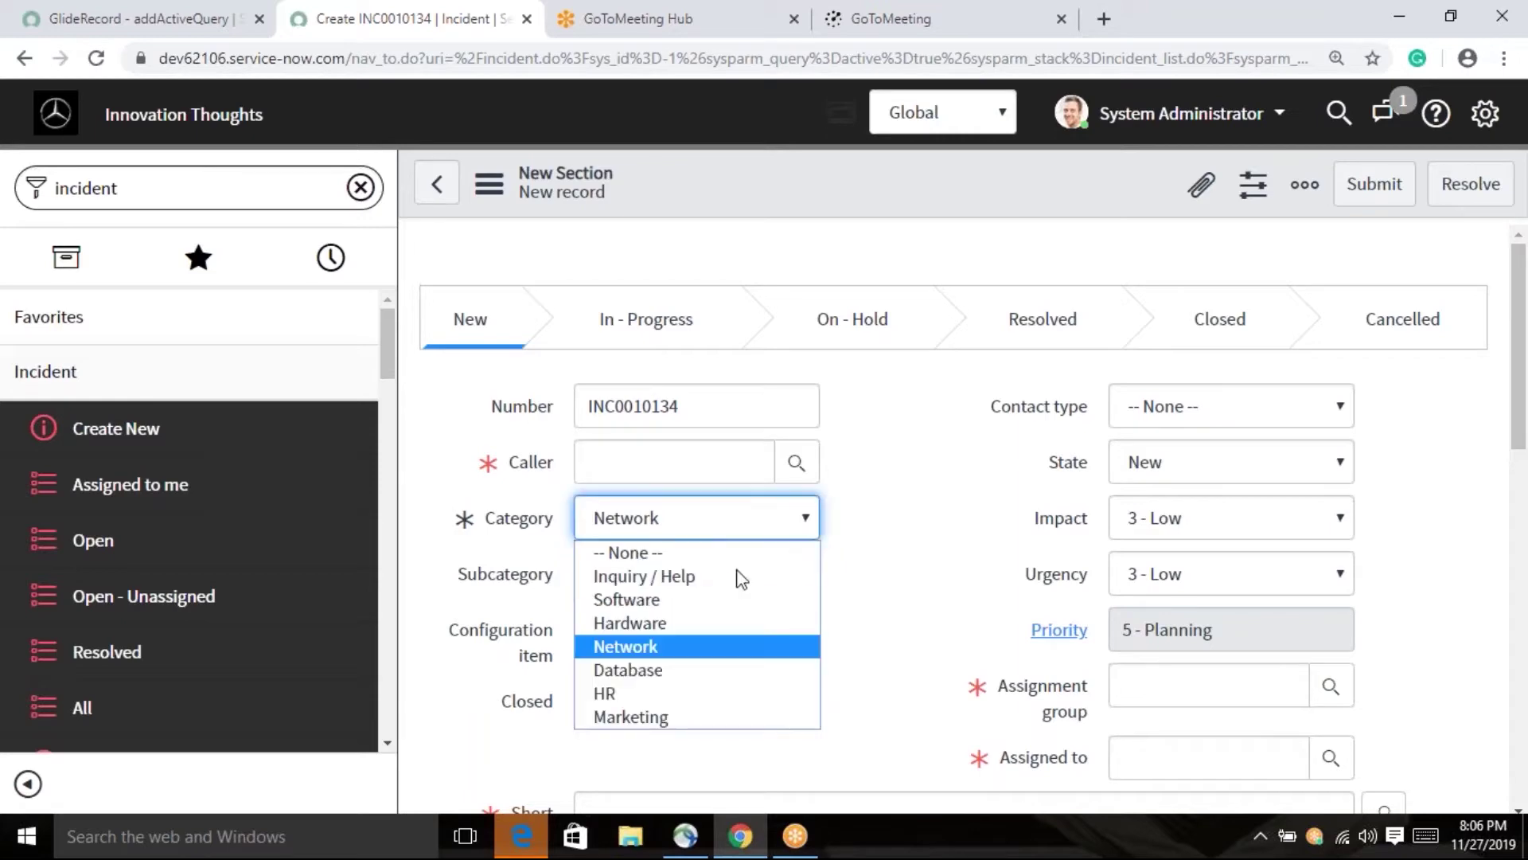
{"action": "left_click", "coordinate": [672, 623]}
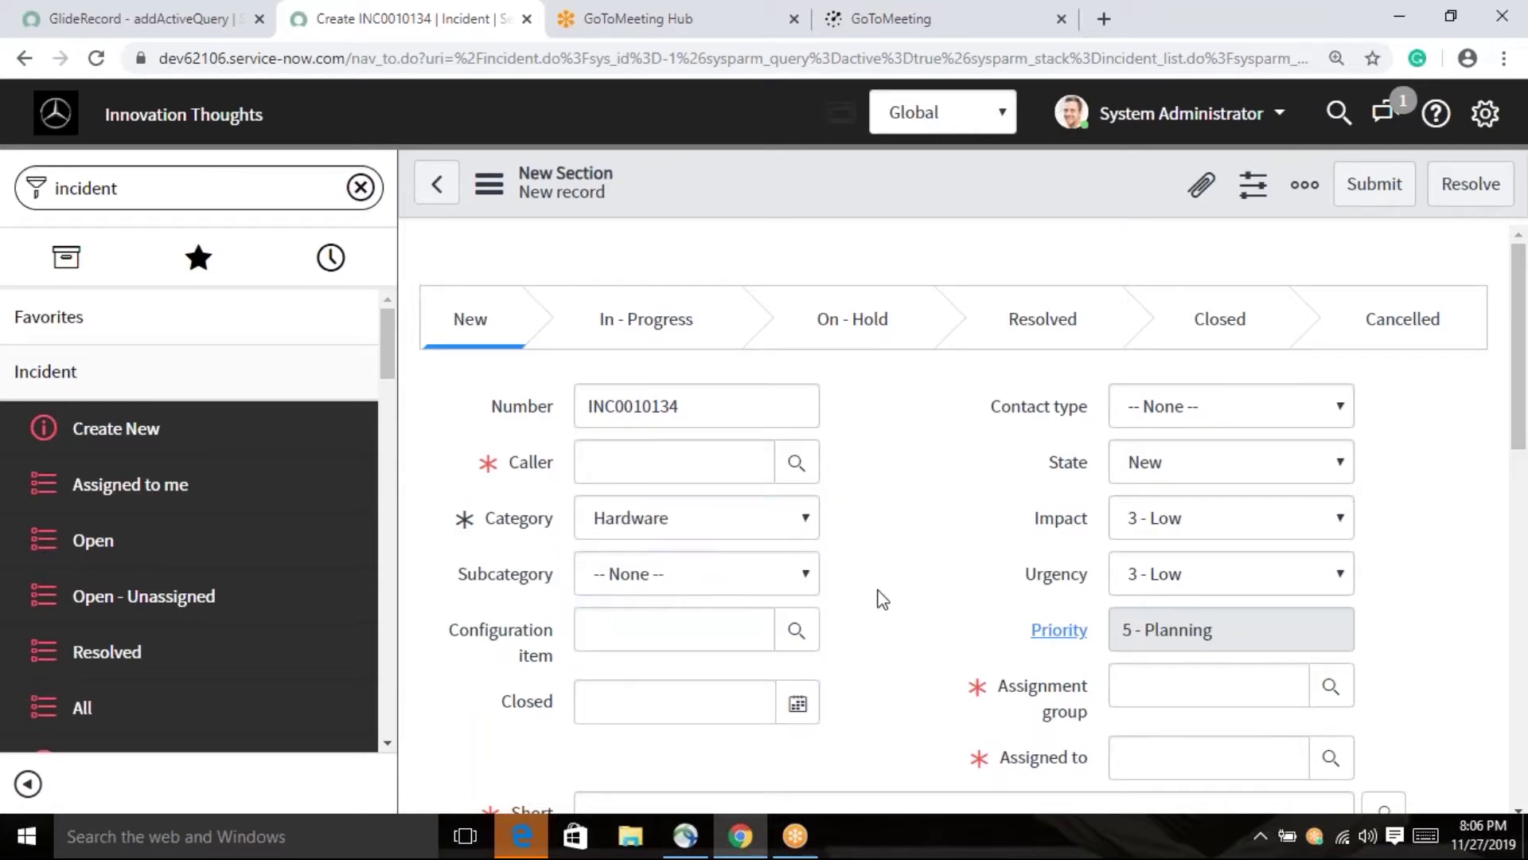
{"action": "left_click", "coordinate": [796, 583]}
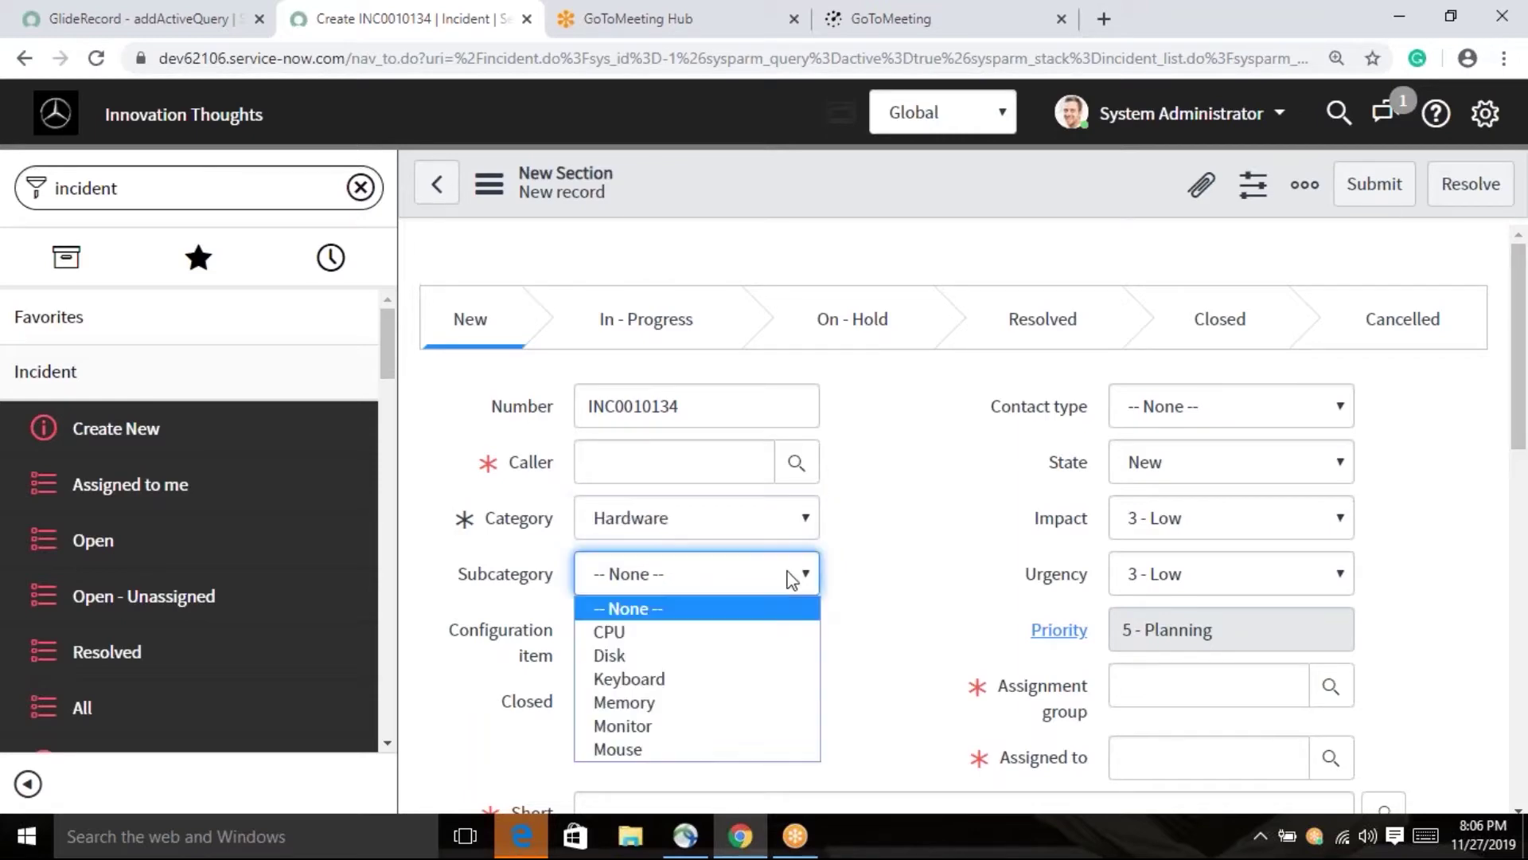
{"action": "left_click", "coordinate": [874, 546]}
- Set the Category to HR and check which Subcategory options it offers
{"action": "left_click", "coordinate": [806, 519]}
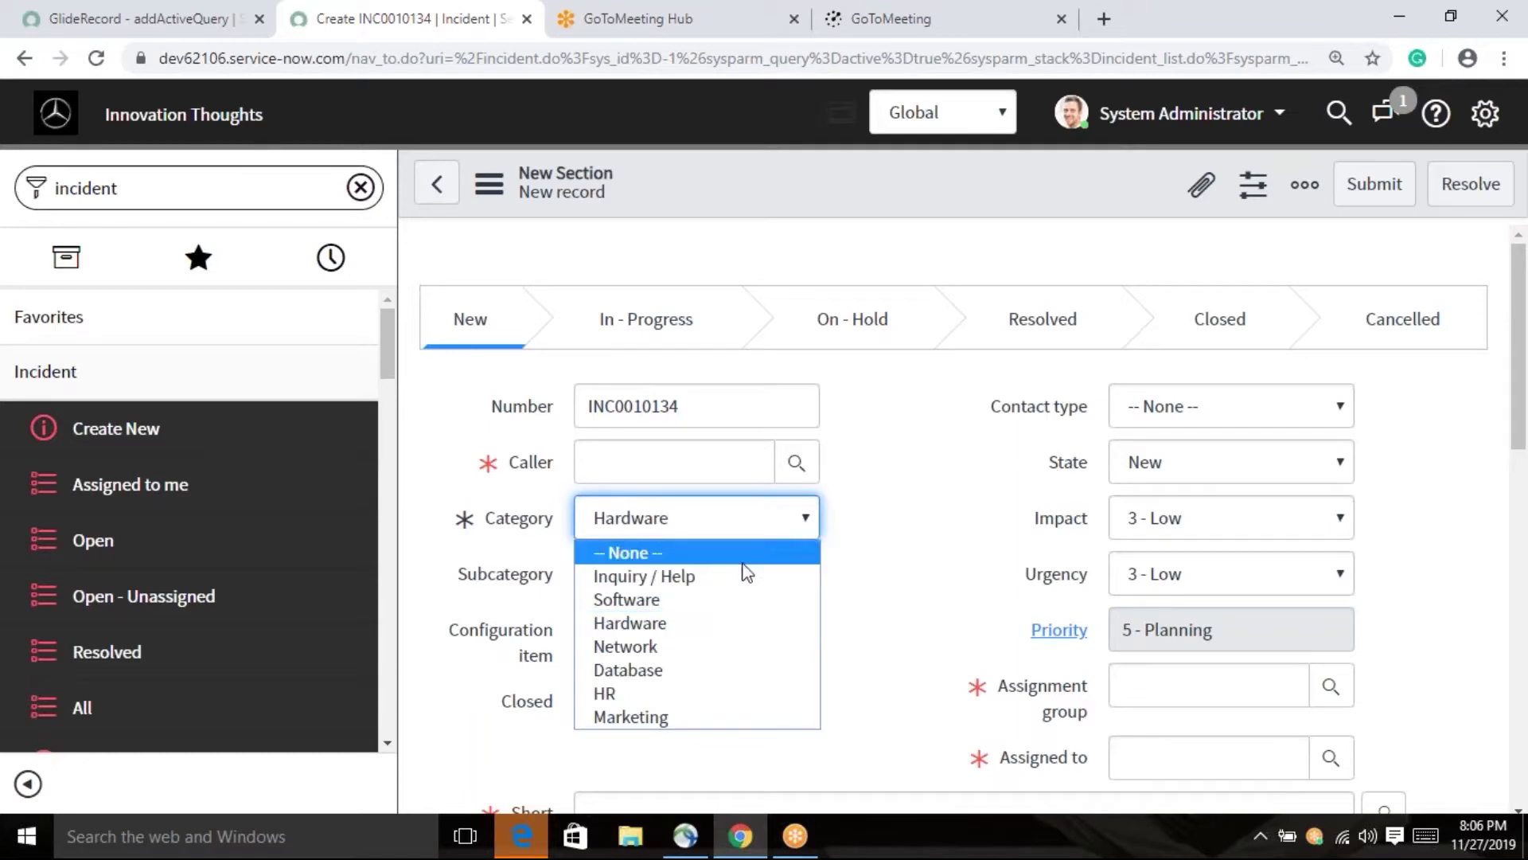
{"action": "left_click", "coordinate": [681, 695]}
{"action": "left_click", "coordinate": [800, 577]}
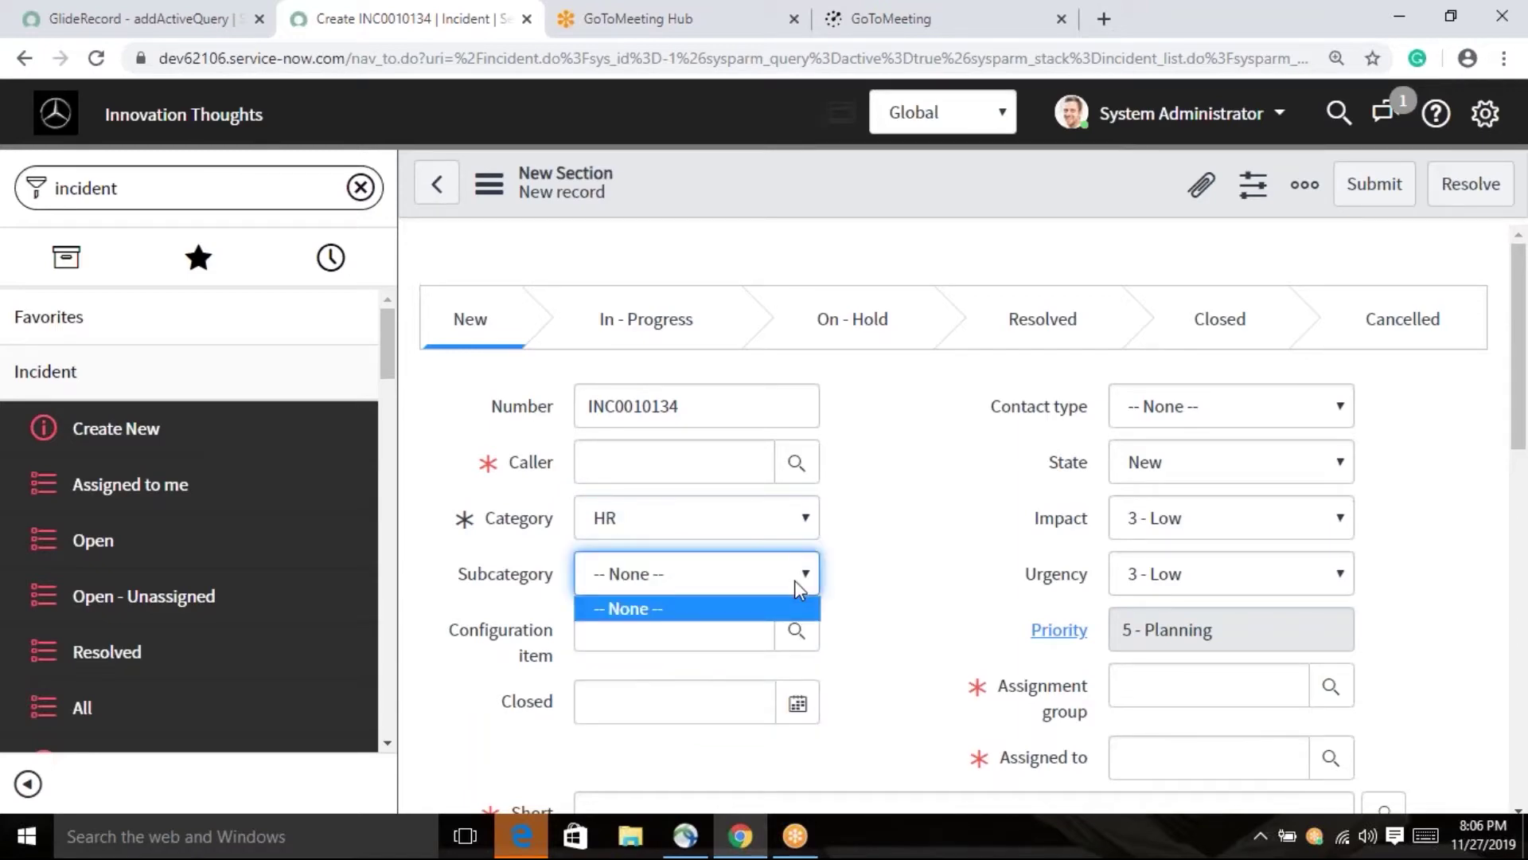
{"action": "left_click", "coordinate": [942, 537]}
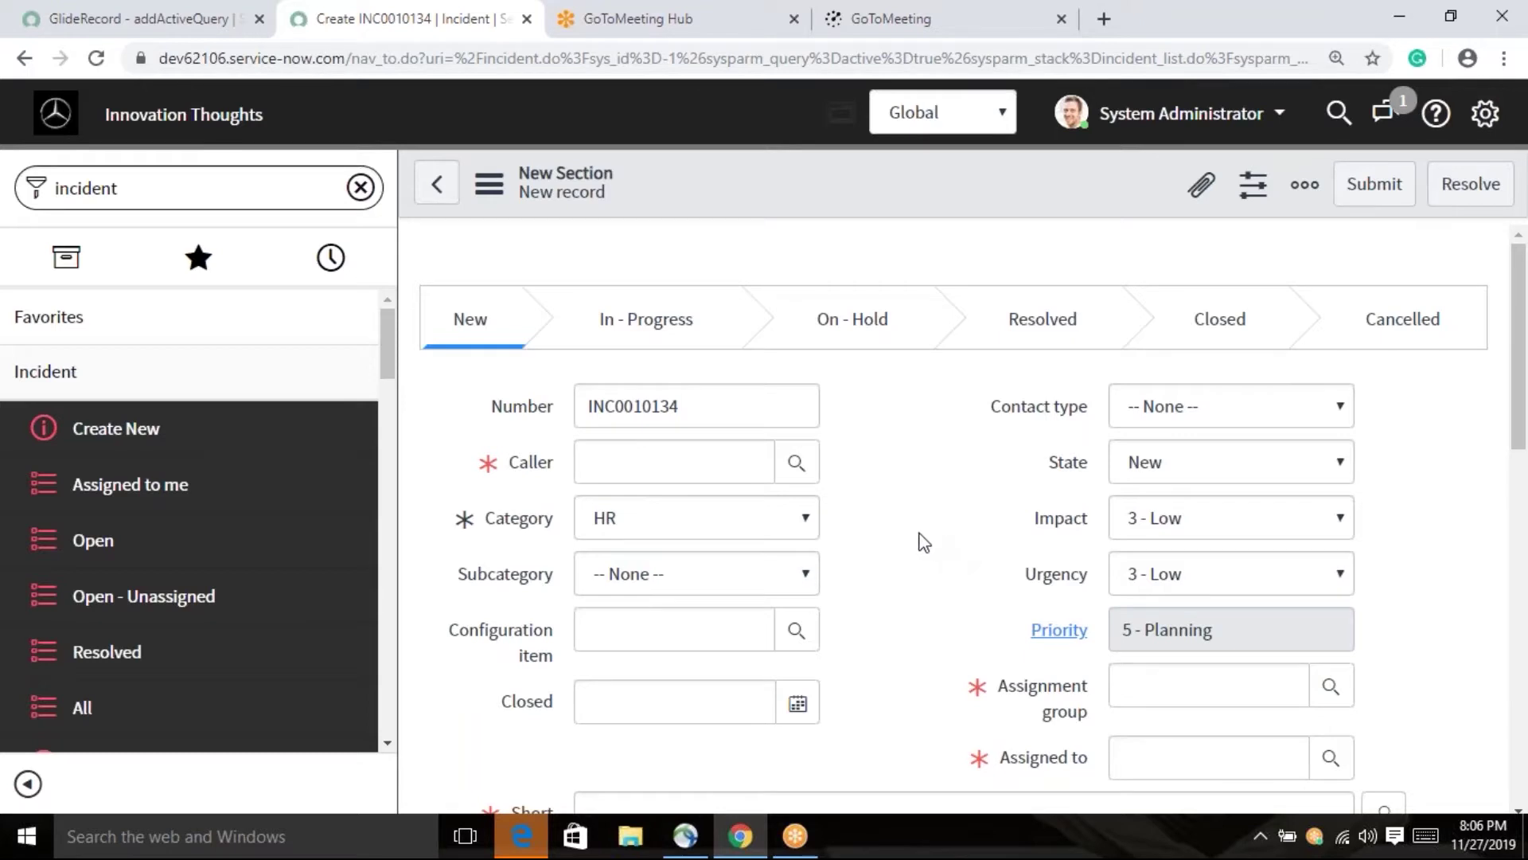
- Open the choice configuration for the incident's Category field, leaving the form without saving its changes
{"action": "left_click", "coordinate": [810, 522]}
{"action": "left_click", "coordinate": [924, 533]}
{"action": "right_click", "coordinate": [526, 525]}
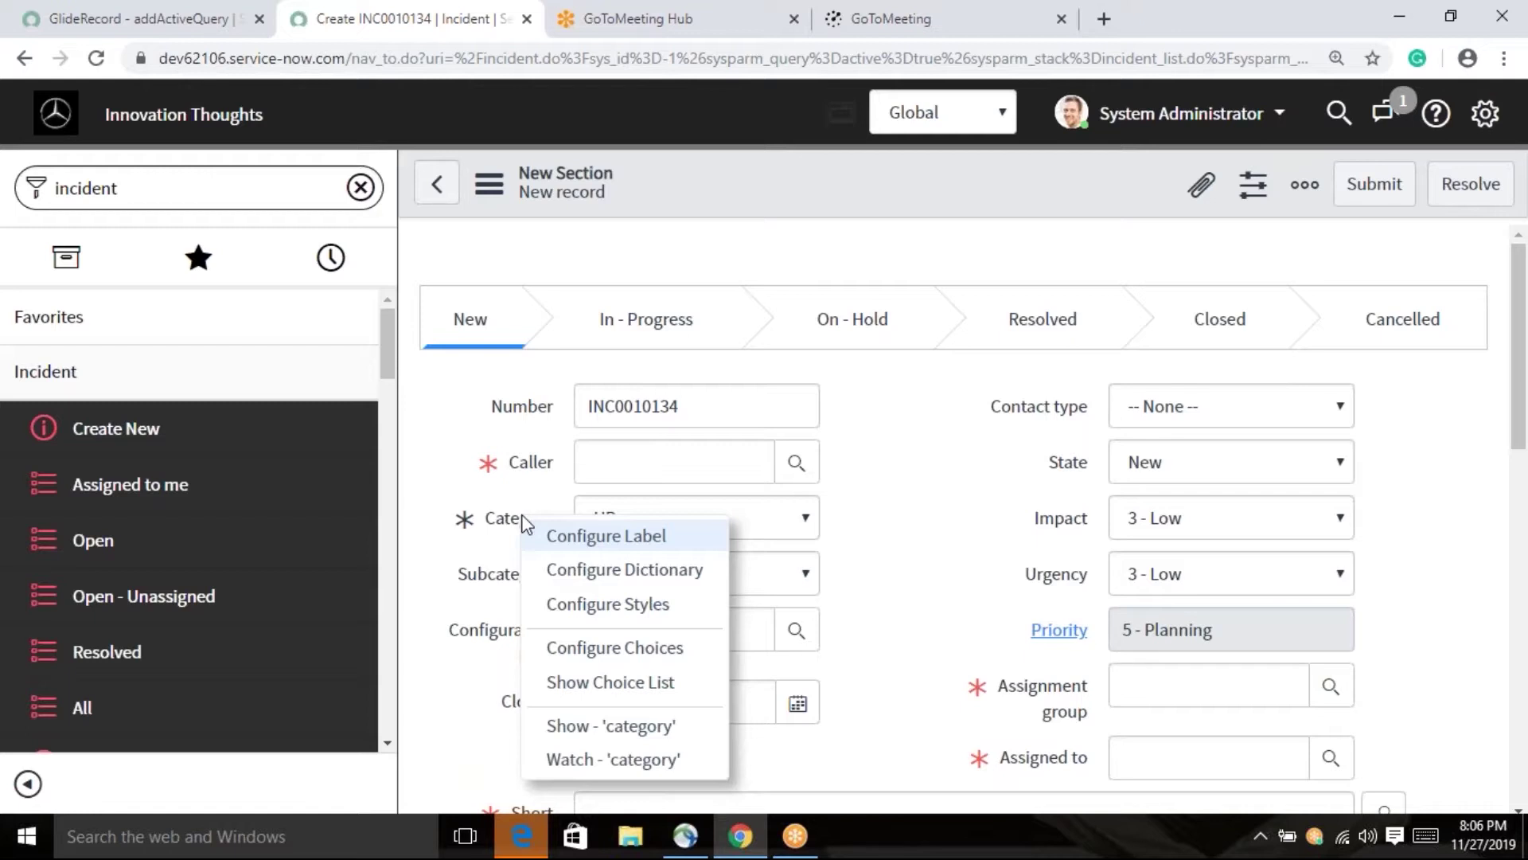
{"action": "left_click", "coordinate": [653, 646]}
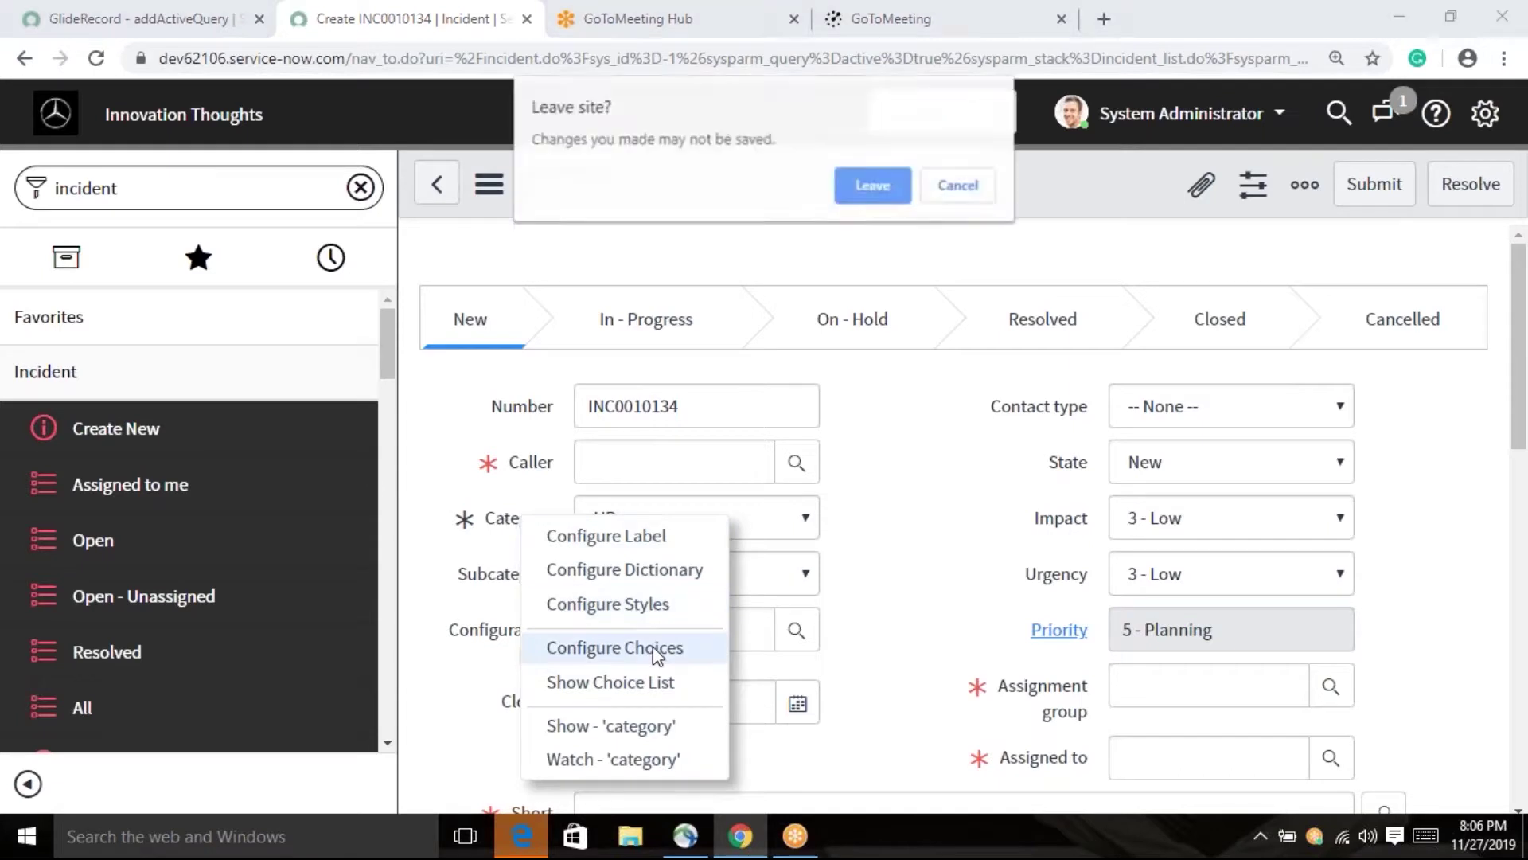
{"action": "left_click", "coordinate": [888, 189]}
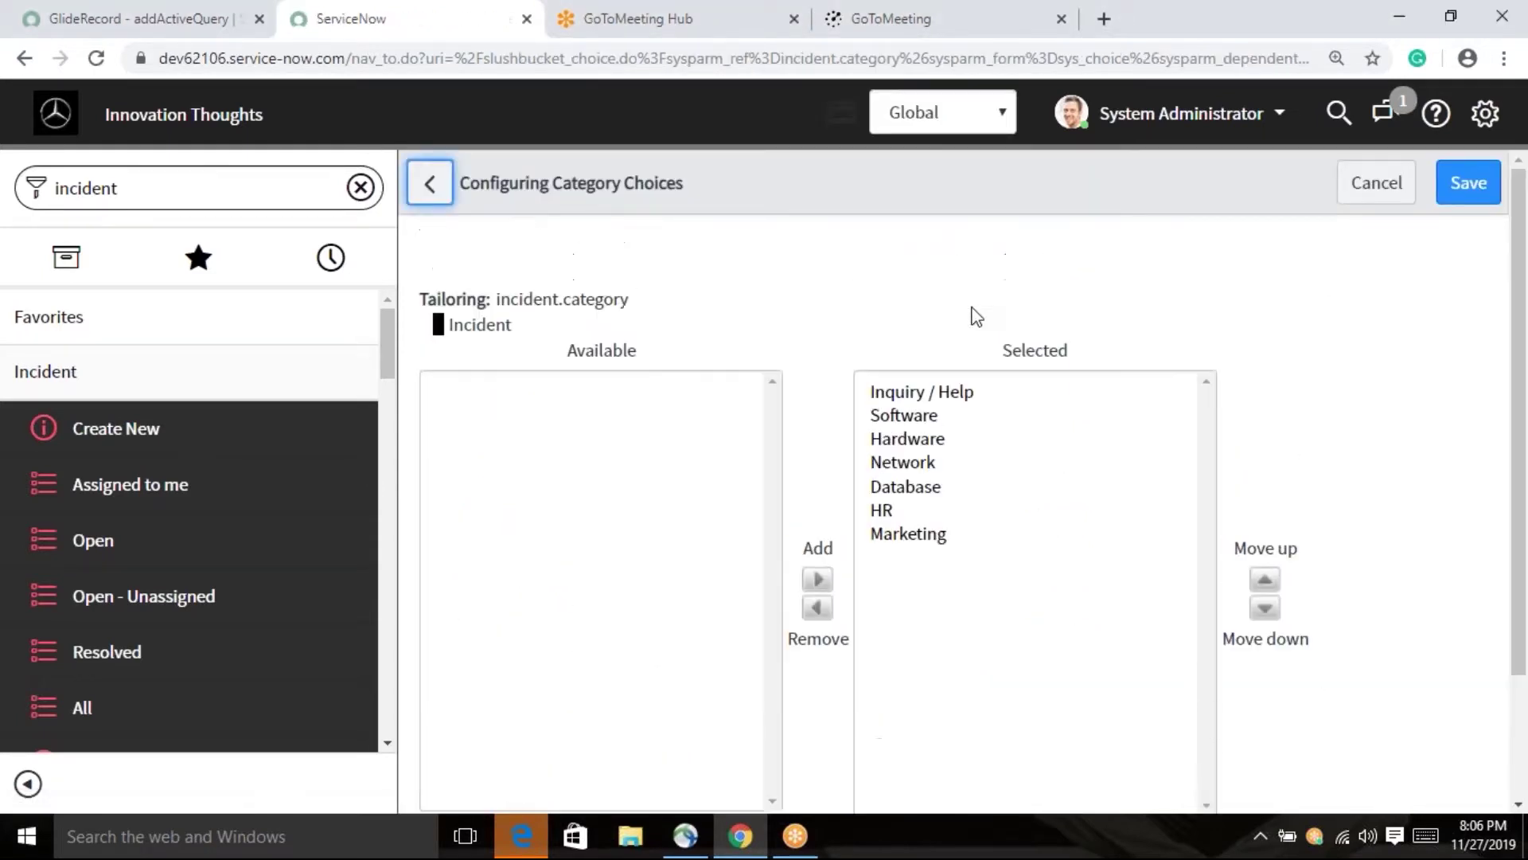
- Add a new choice named Finance to the Category field and save the choice list
{"action": "scroll", "coordinate": [871, 425], "scroll_direction": "down", "scroll_amount": 1}
{"action": "scroll", "coordinate": [871, 425], "scroll_direction": "down", "scroll_amount": 1}
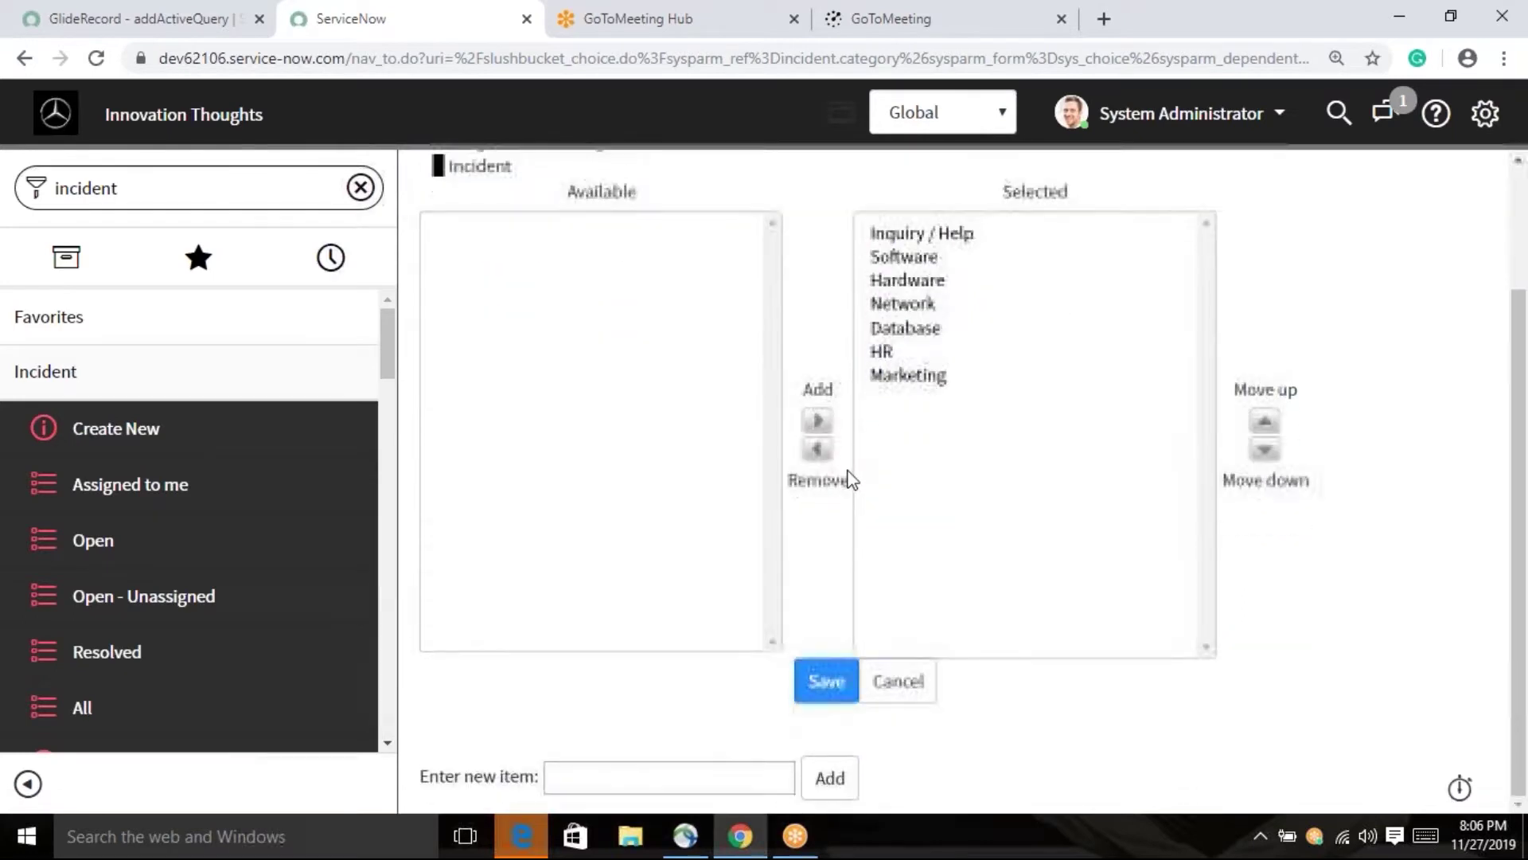
{"action": "left_click", "coordinate": [742, 768]}
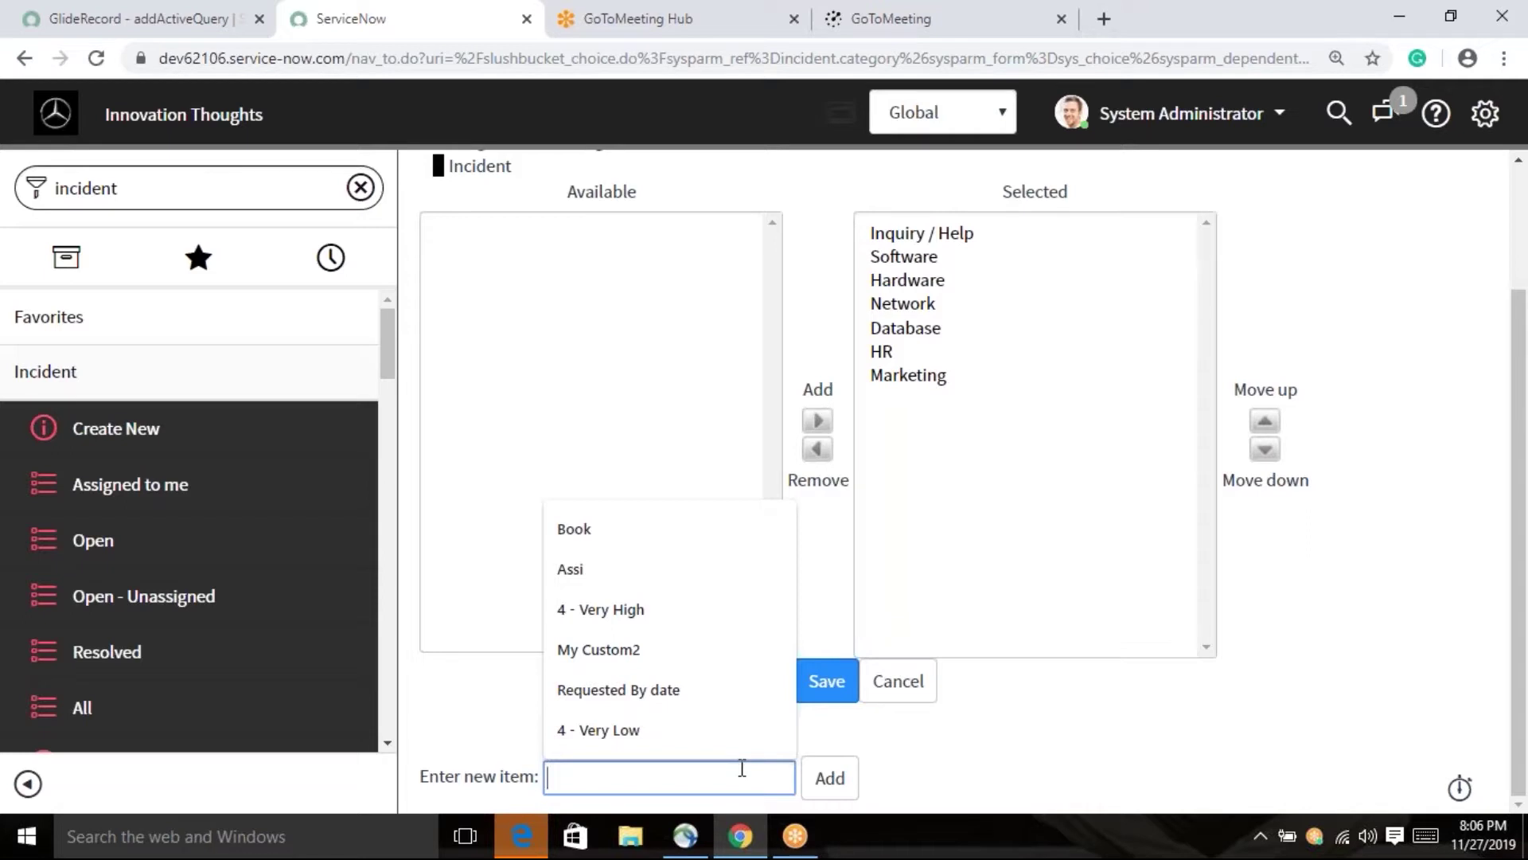
{"action": "type", "text": "Financ"}
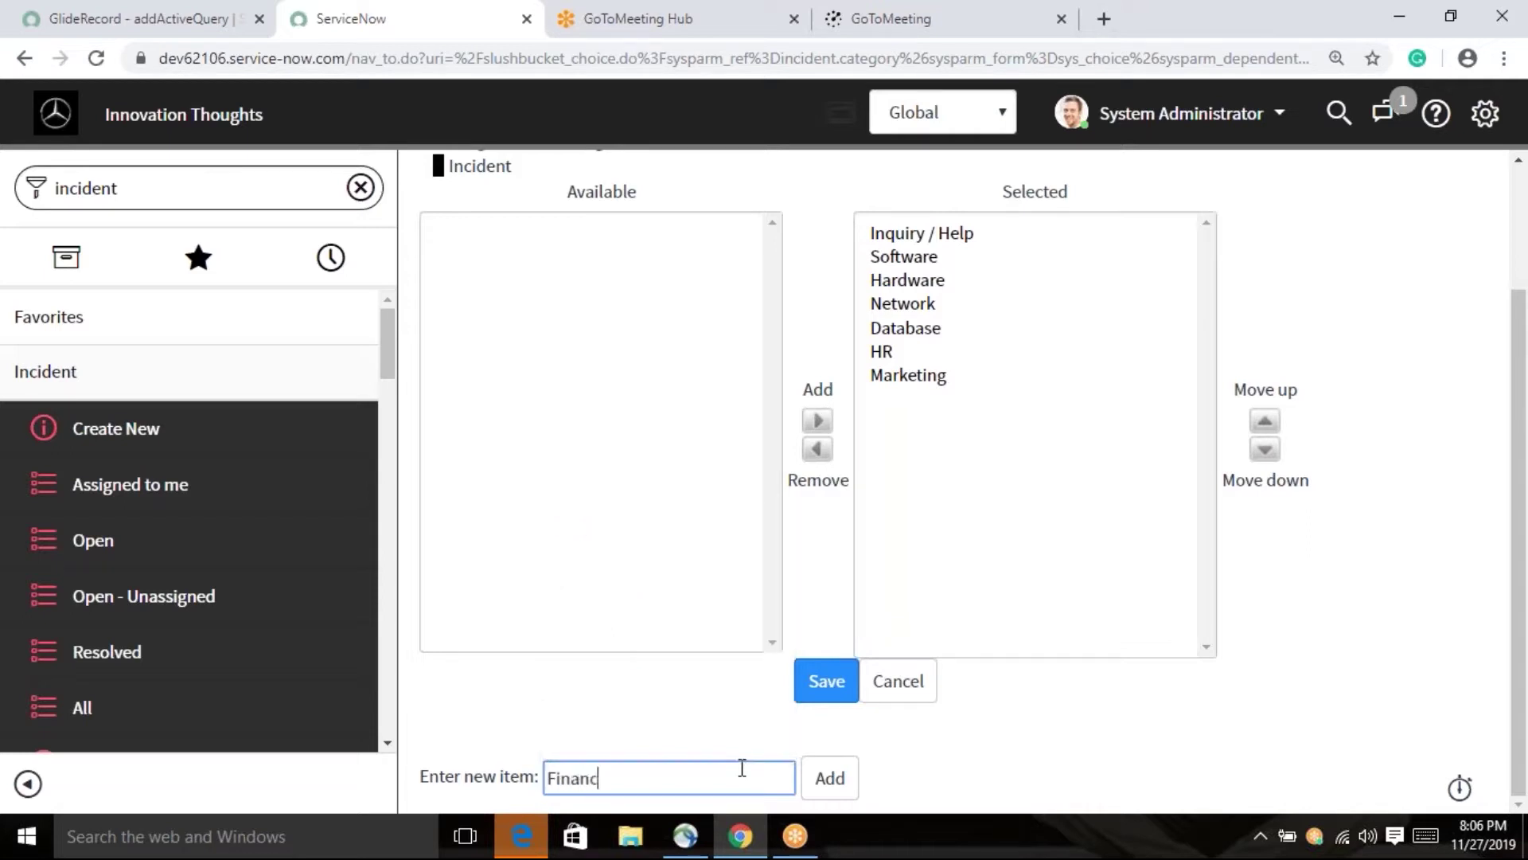
{"action": "type", "text": "e"}
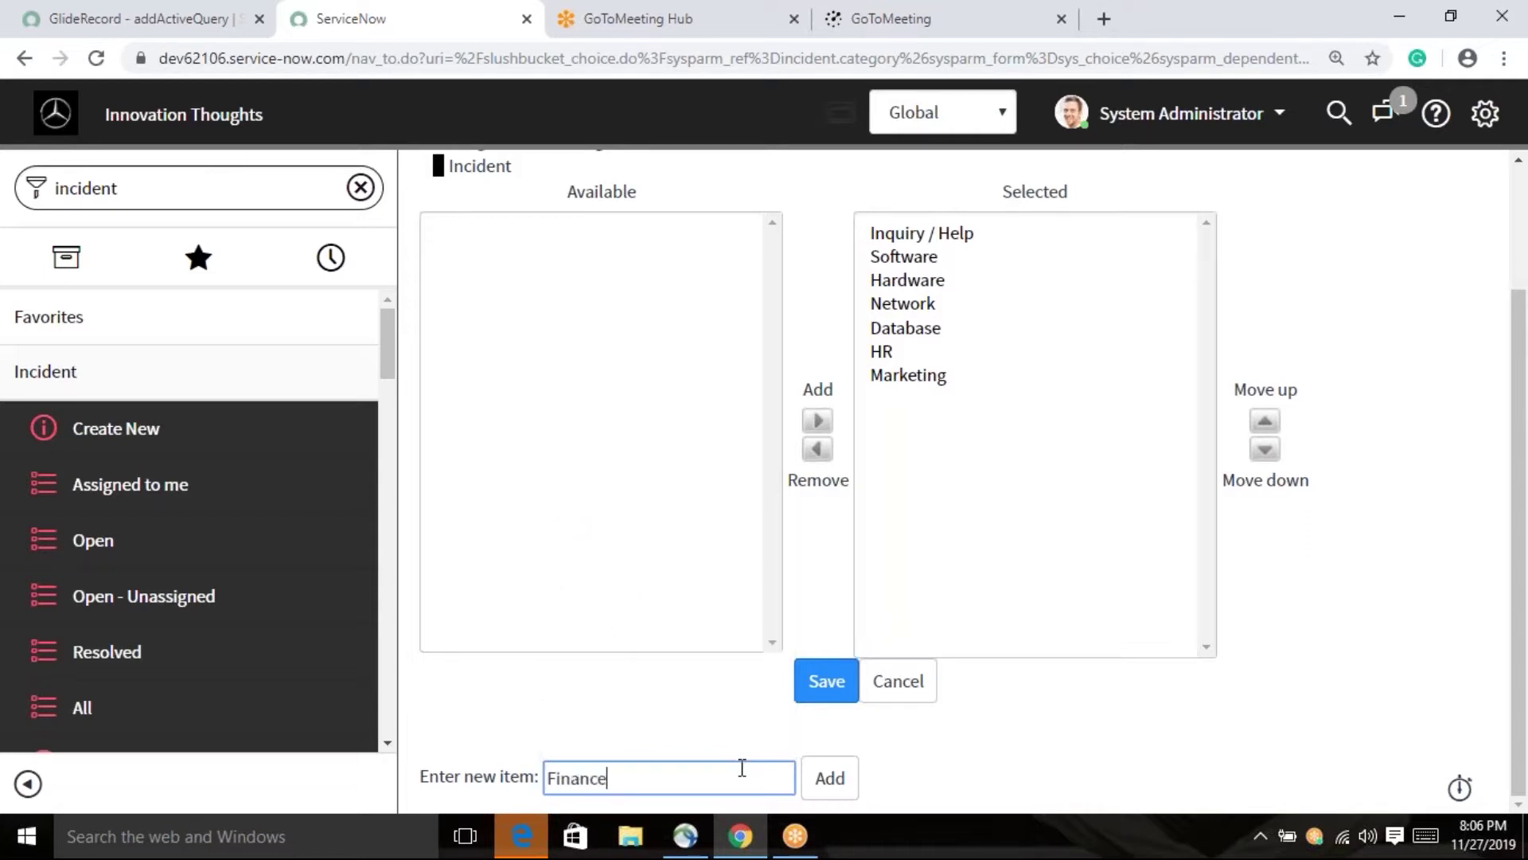
{"action": "left_click", "coordinate": [842, 778]}
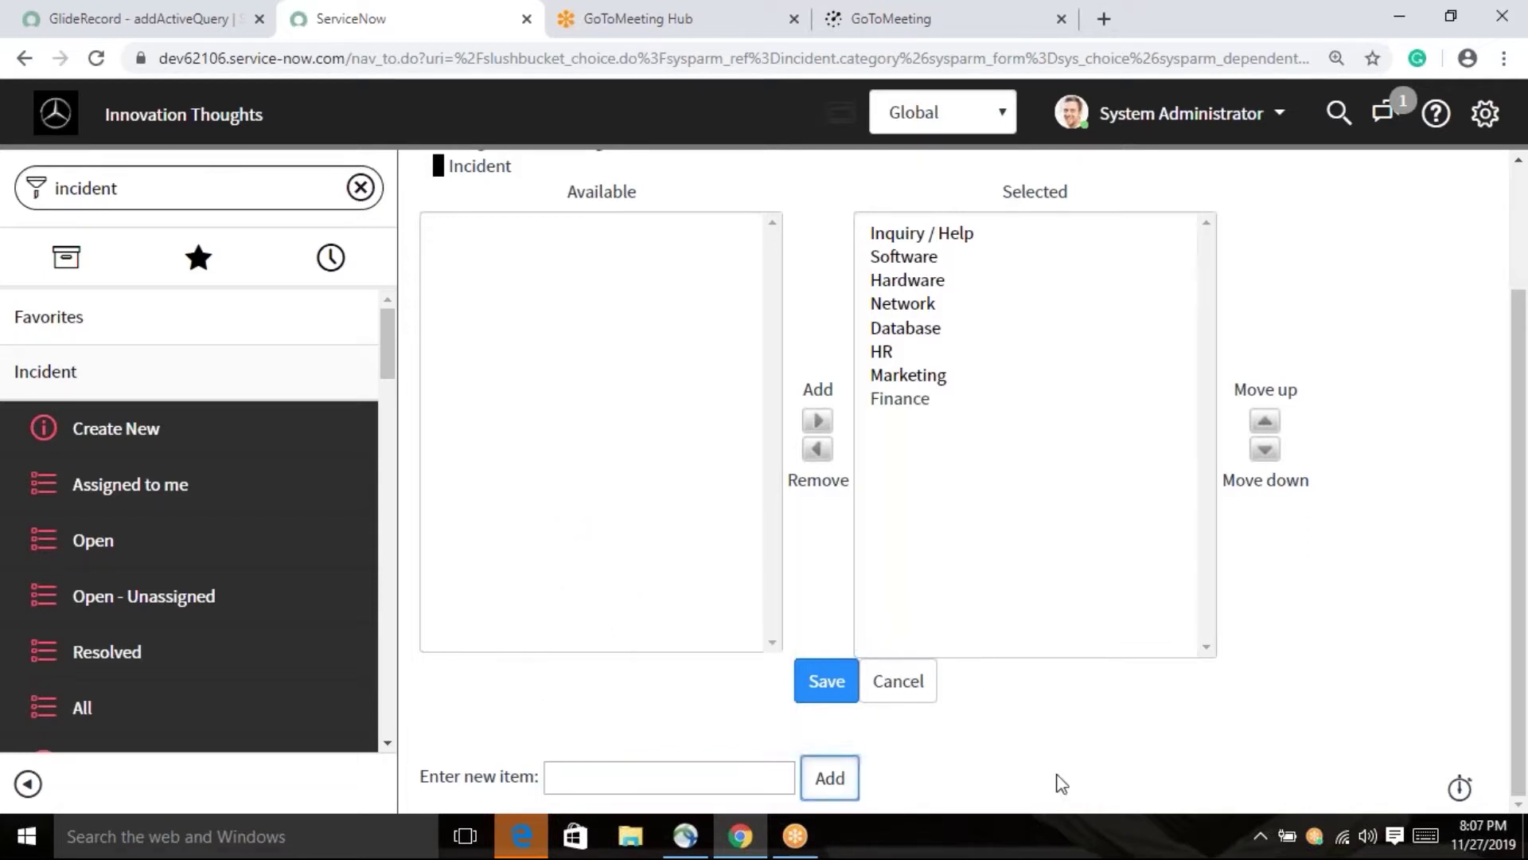
{"action": "left_click", "coordinate": [839, 694]}
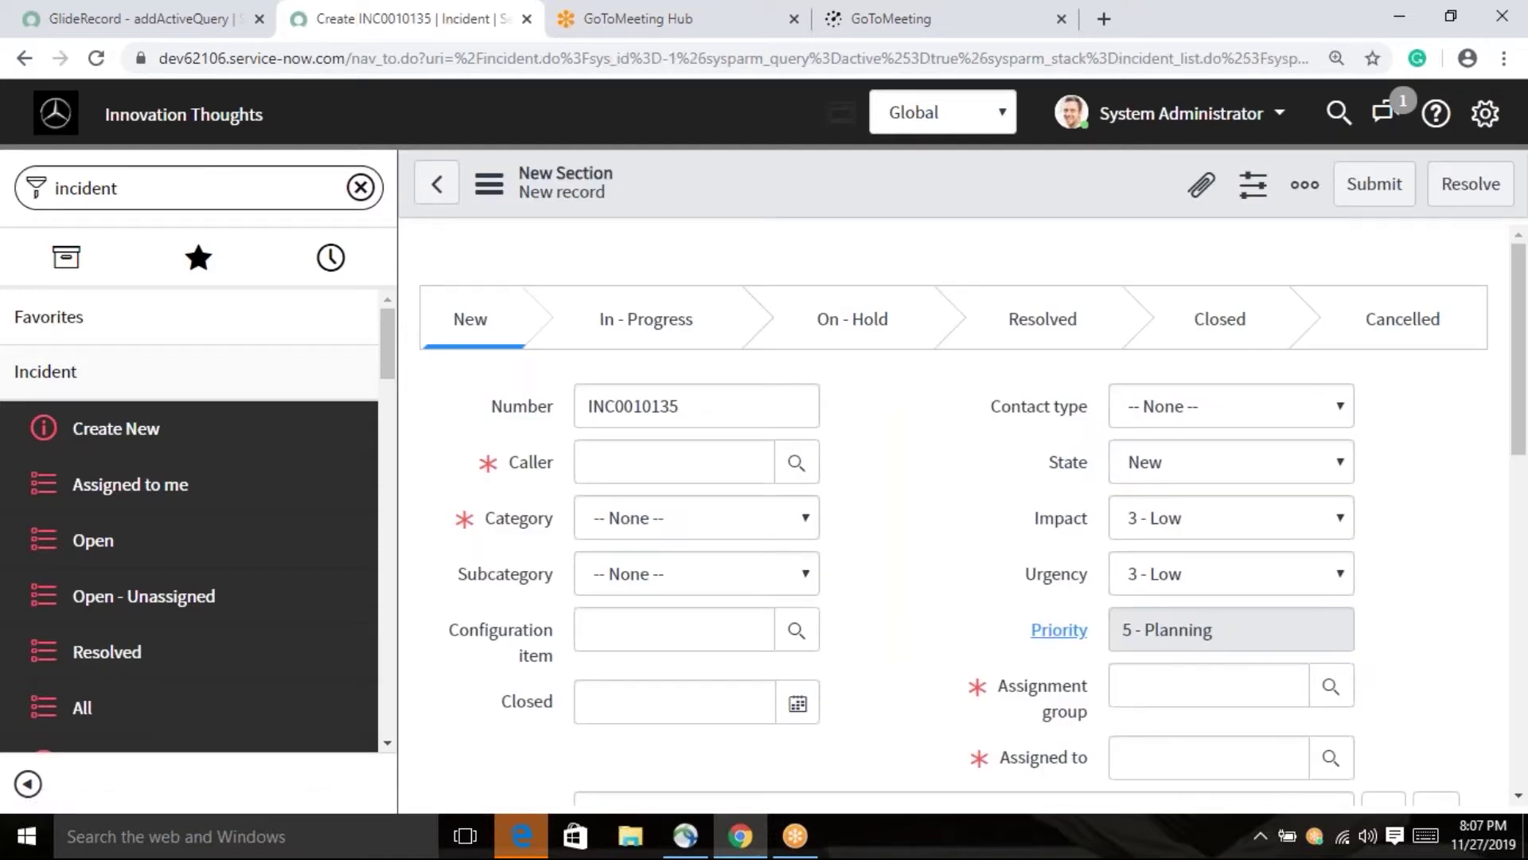
- Try Finance and Hardware as the incident's Category, viewing the Subcategory options offered for Hardware
{"action": "left_click", "coordinate": [812, 516]}
{"action": "left_click", "coordinate": [728, 740]}
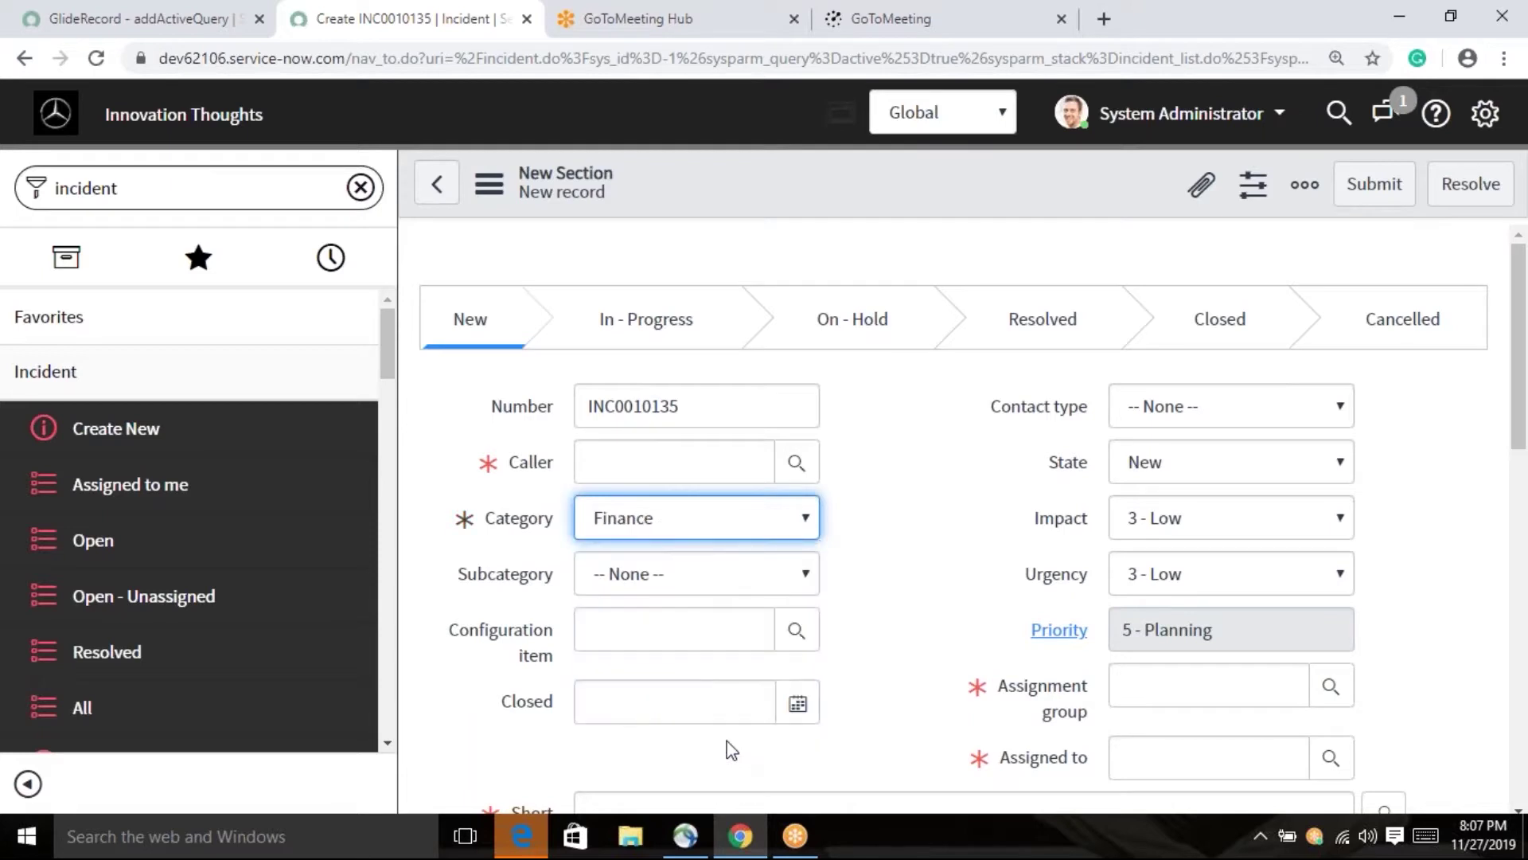
{"action": "left_click", "coordinate": [807, 519]}
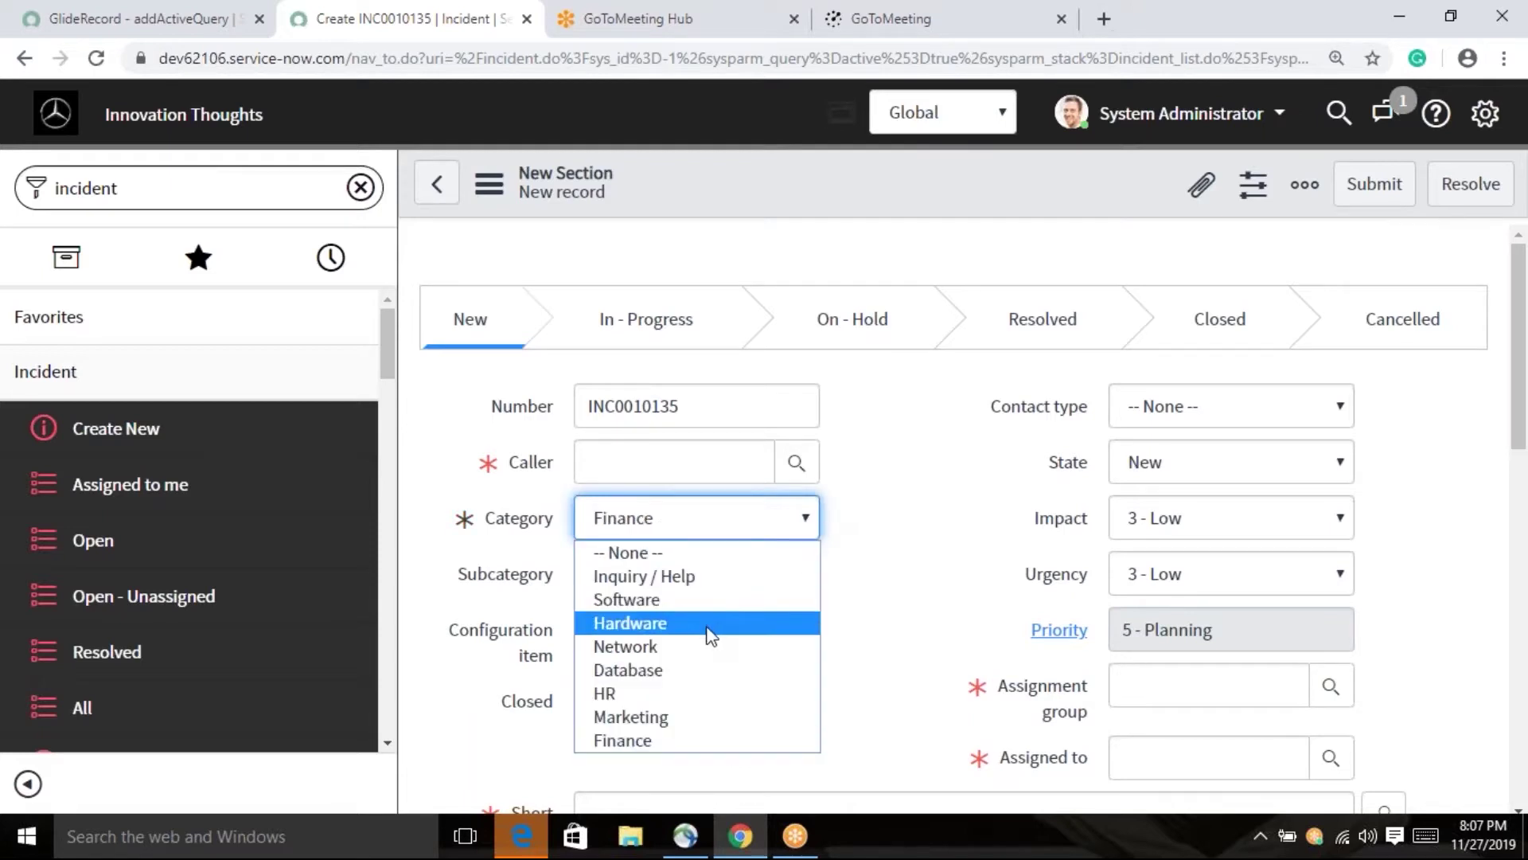
{"action": "left_click", "coordinate": [711, 624]}
{"action": "left_click", "coordinate": [804, 574]}
{"action": "left_click", "coordinate": [869, 617]}
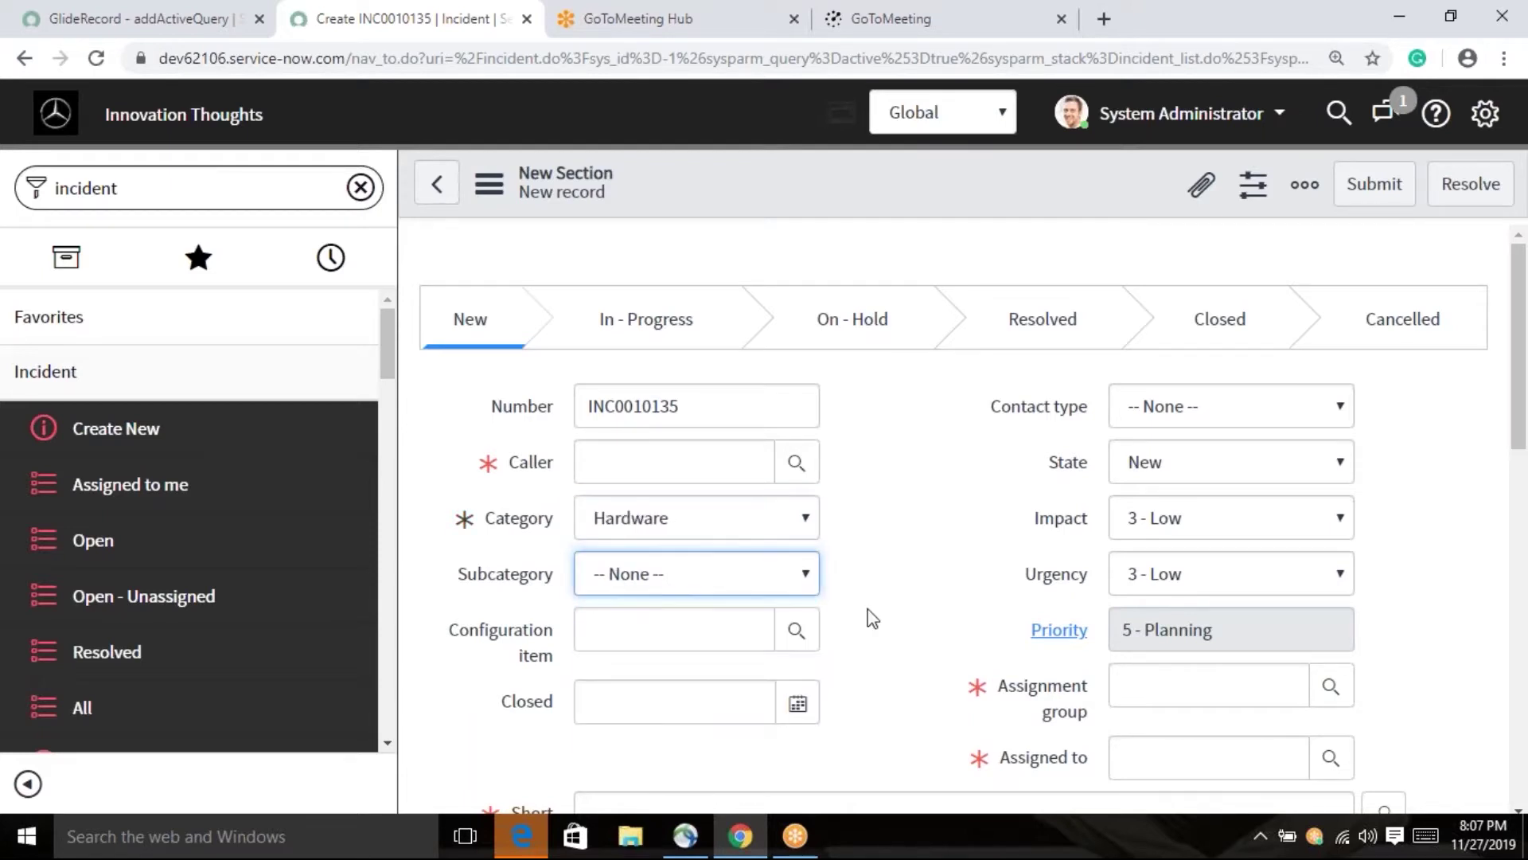
- Set the Category to Software and view its dependent Subcategory options
{"action": "left_click", "coordinate": [814, 518]}
{"action": "left_click", "coordinate": [719, 606]}
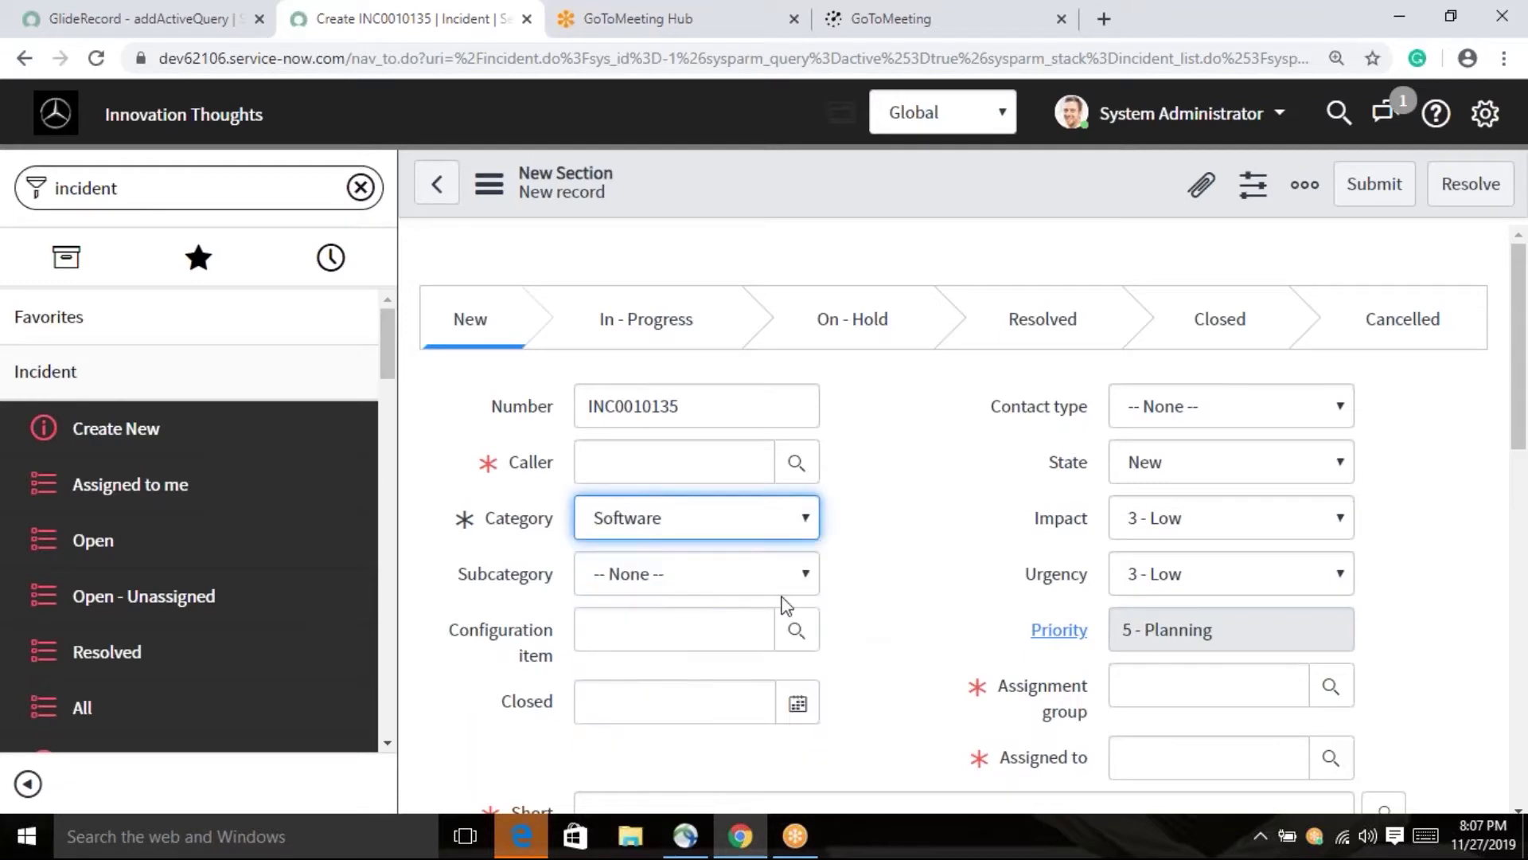
{"action": "left_click", "coordinate": [794, 581]}
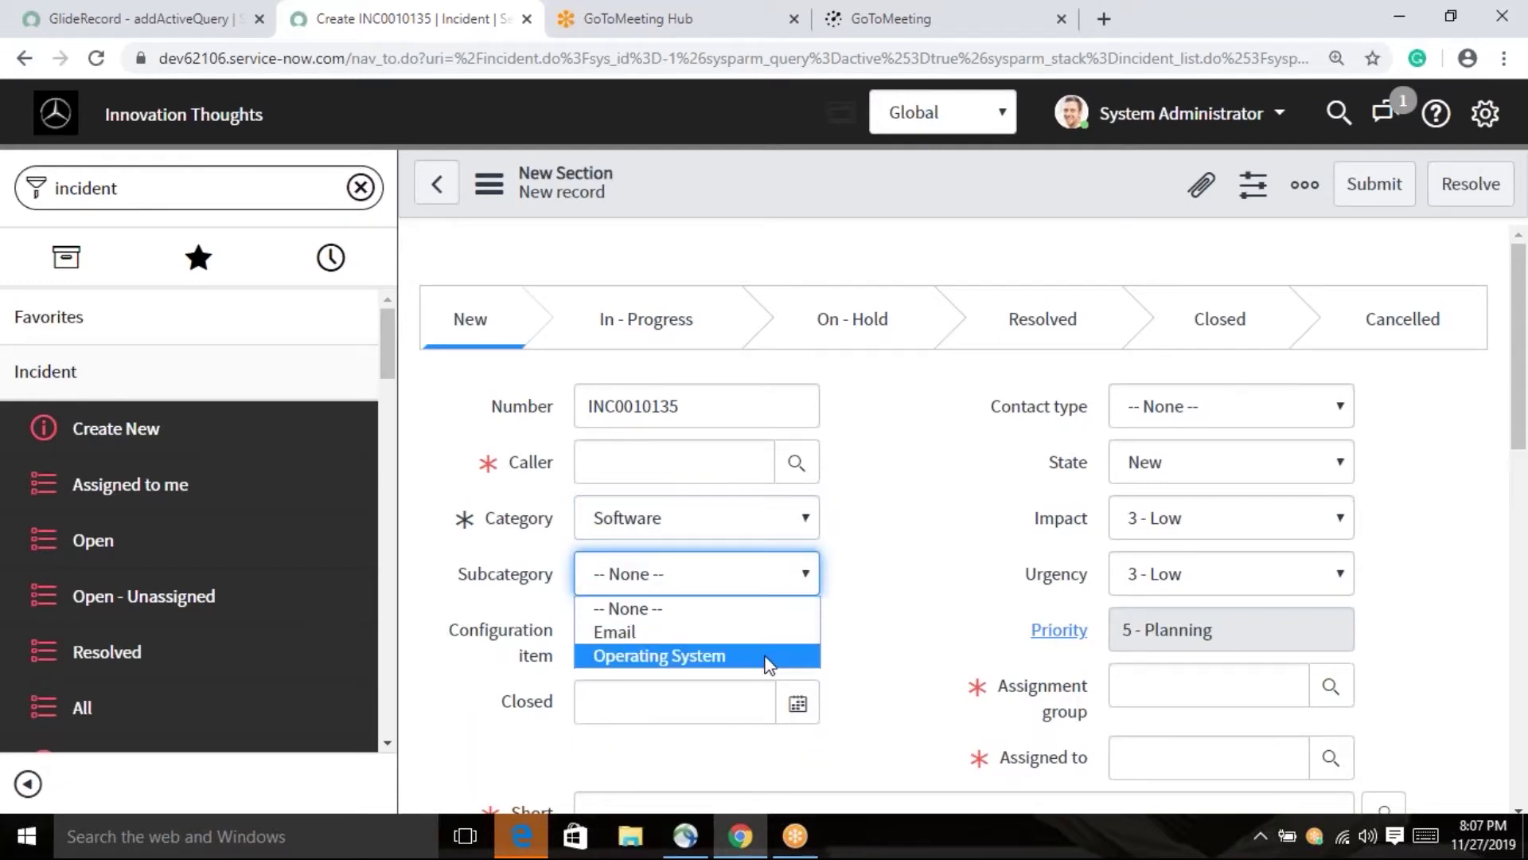
{"action": "left_click", "coordinate": [885, 581]}
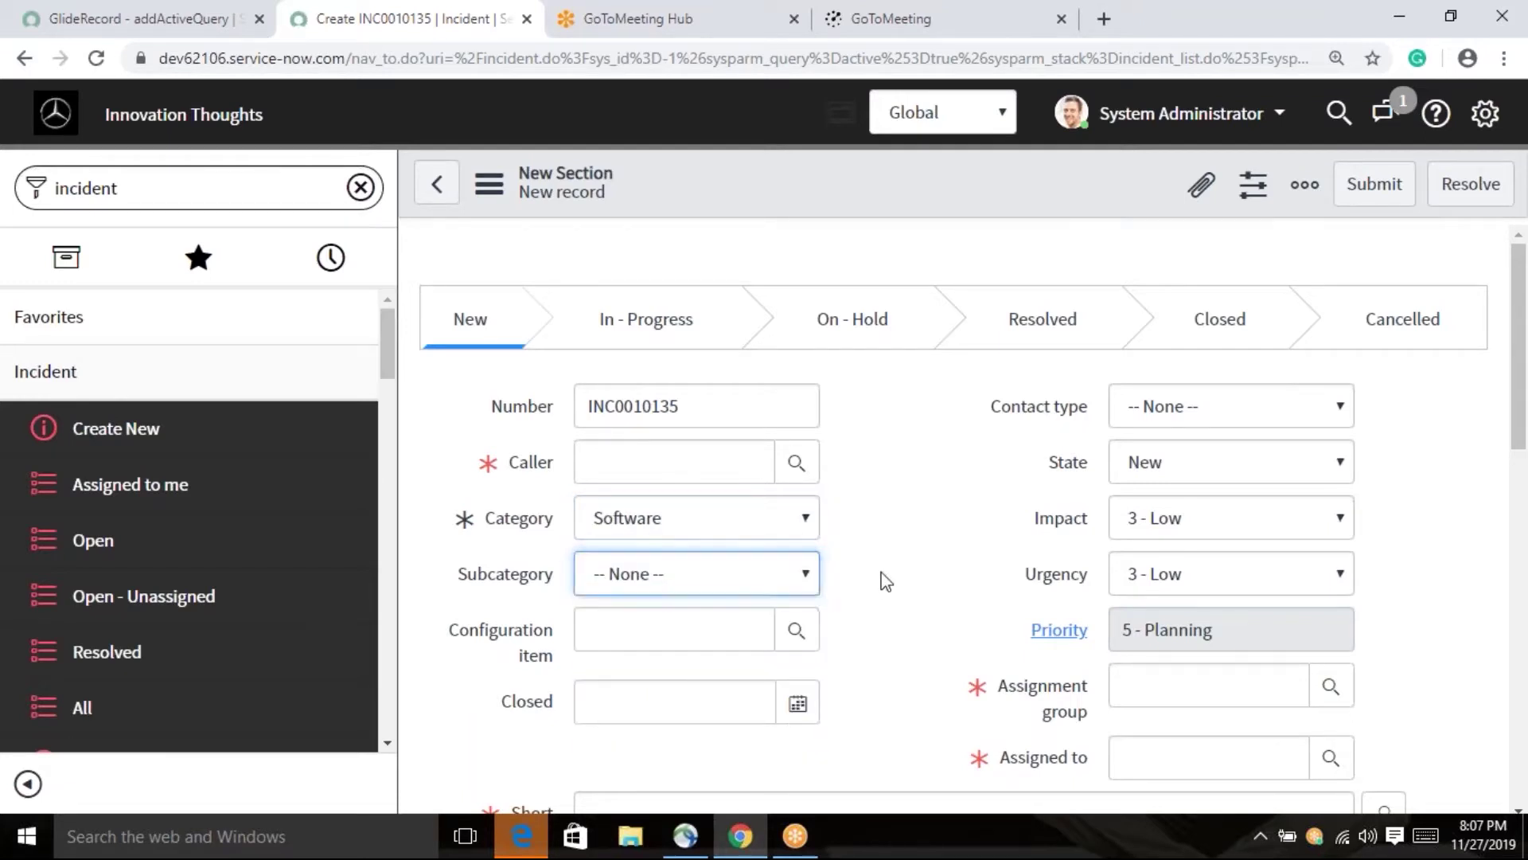
- Set the Category to Finance and check which Subcategory options it offers
{"action": "left_click", "coordinate": [807, 522]}
{"action": "left_click", "coordinate": [702, 739]}
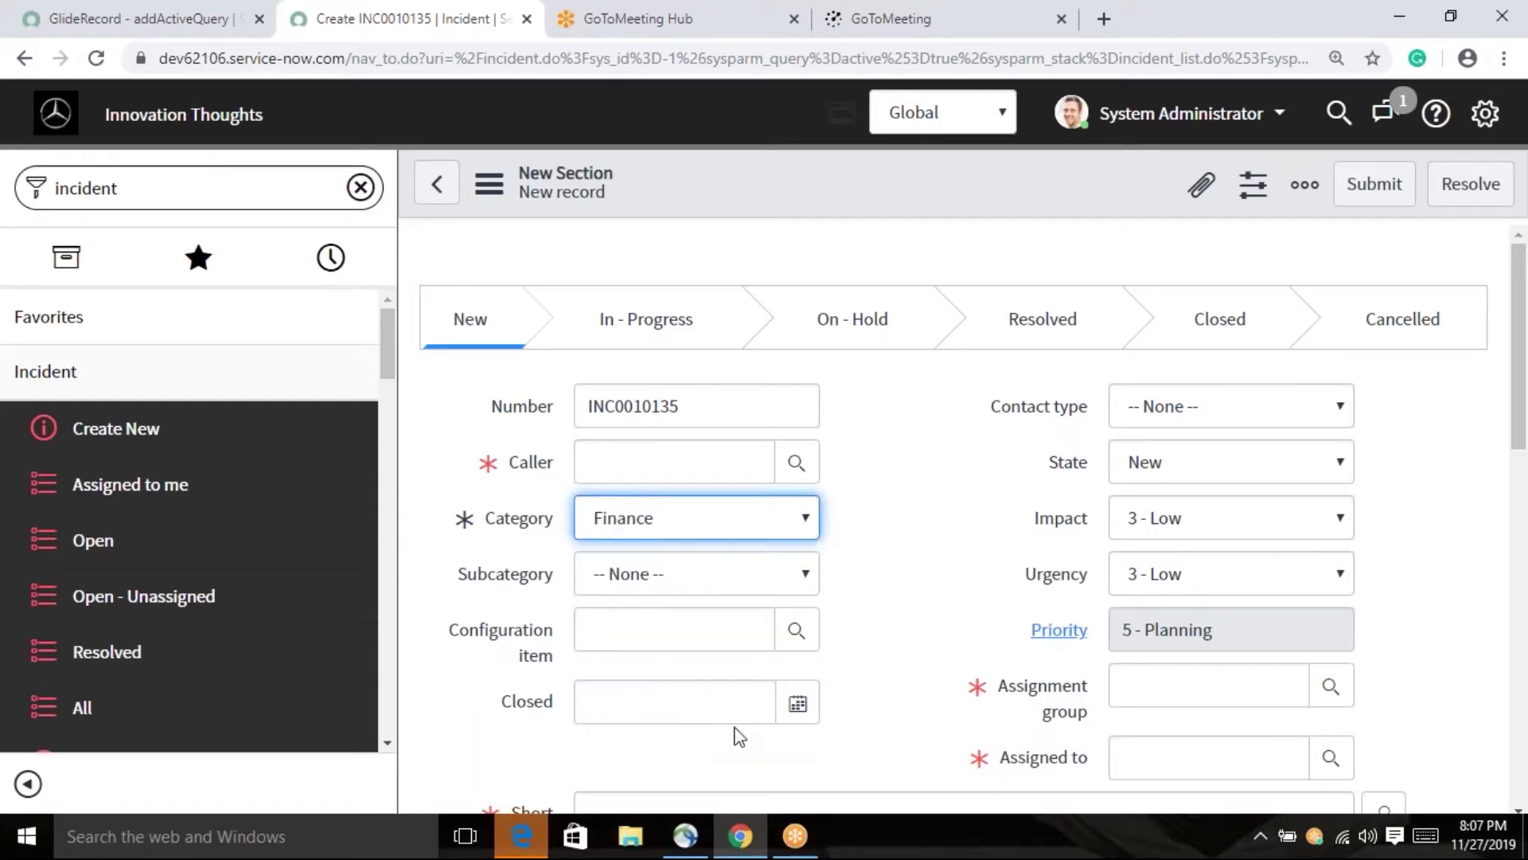
{"action": "left_click", "coordinate": [809, 579]}
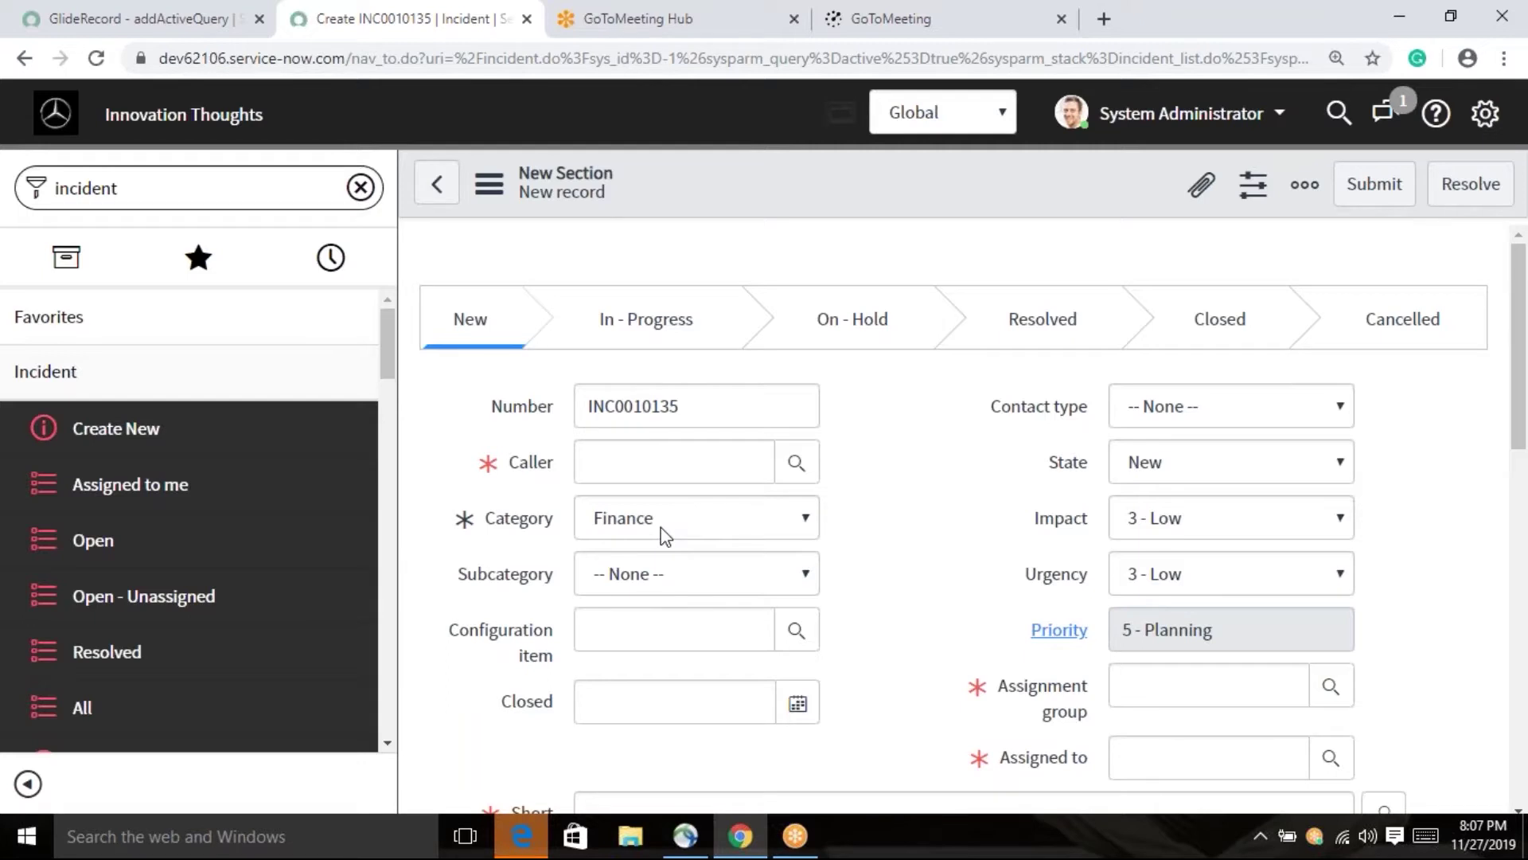
- Open the choice configuration for the Subcategory field under Finance, leaving the form without saving its changes
{"action": "right_click", "coordinate": [487, 584]}
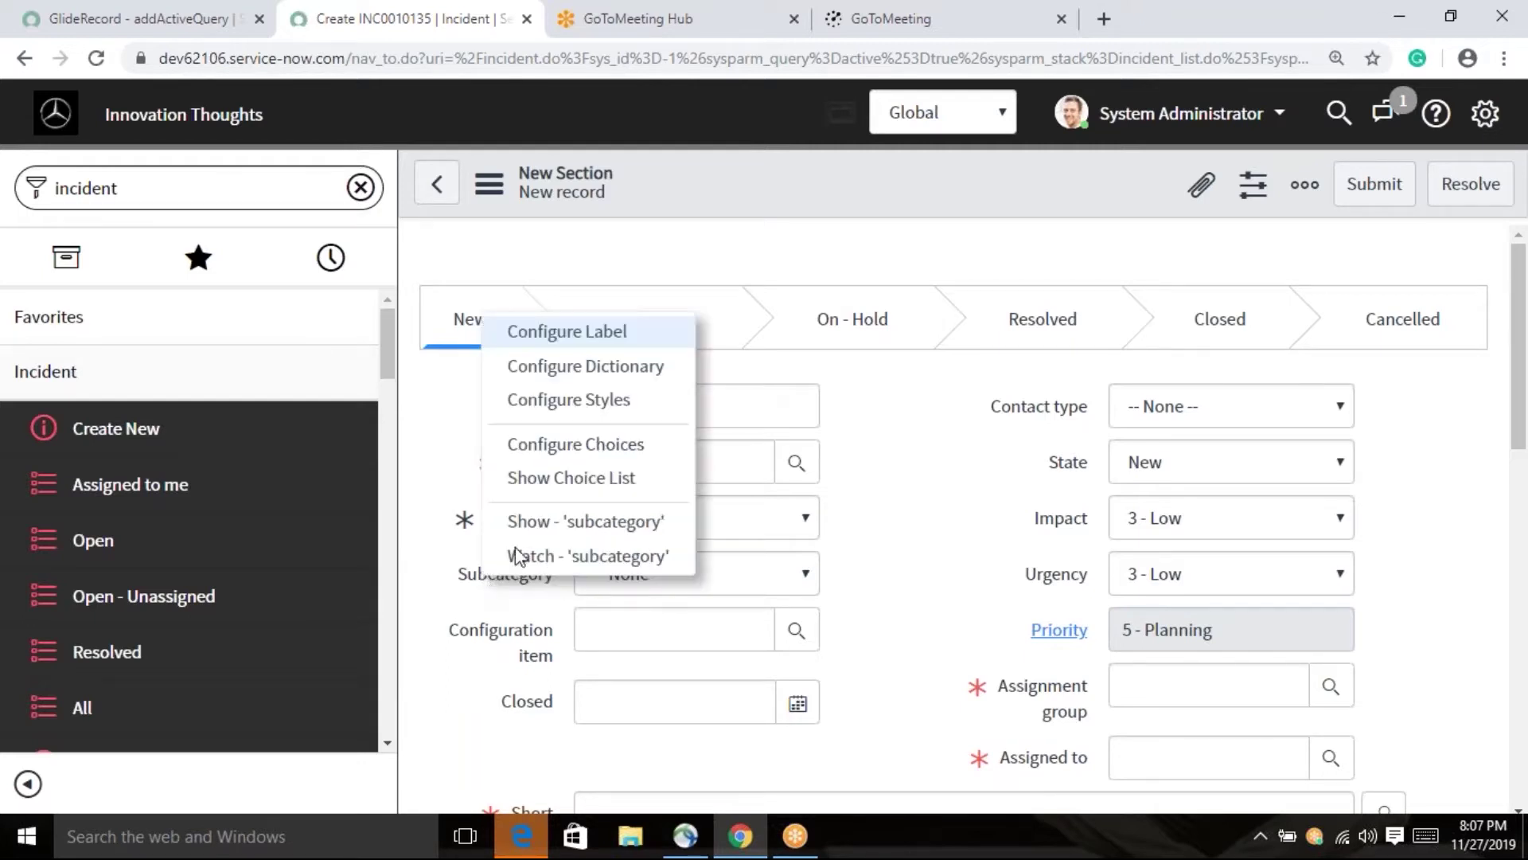
{"action": "left_click", "coordinate": [556, 455]}
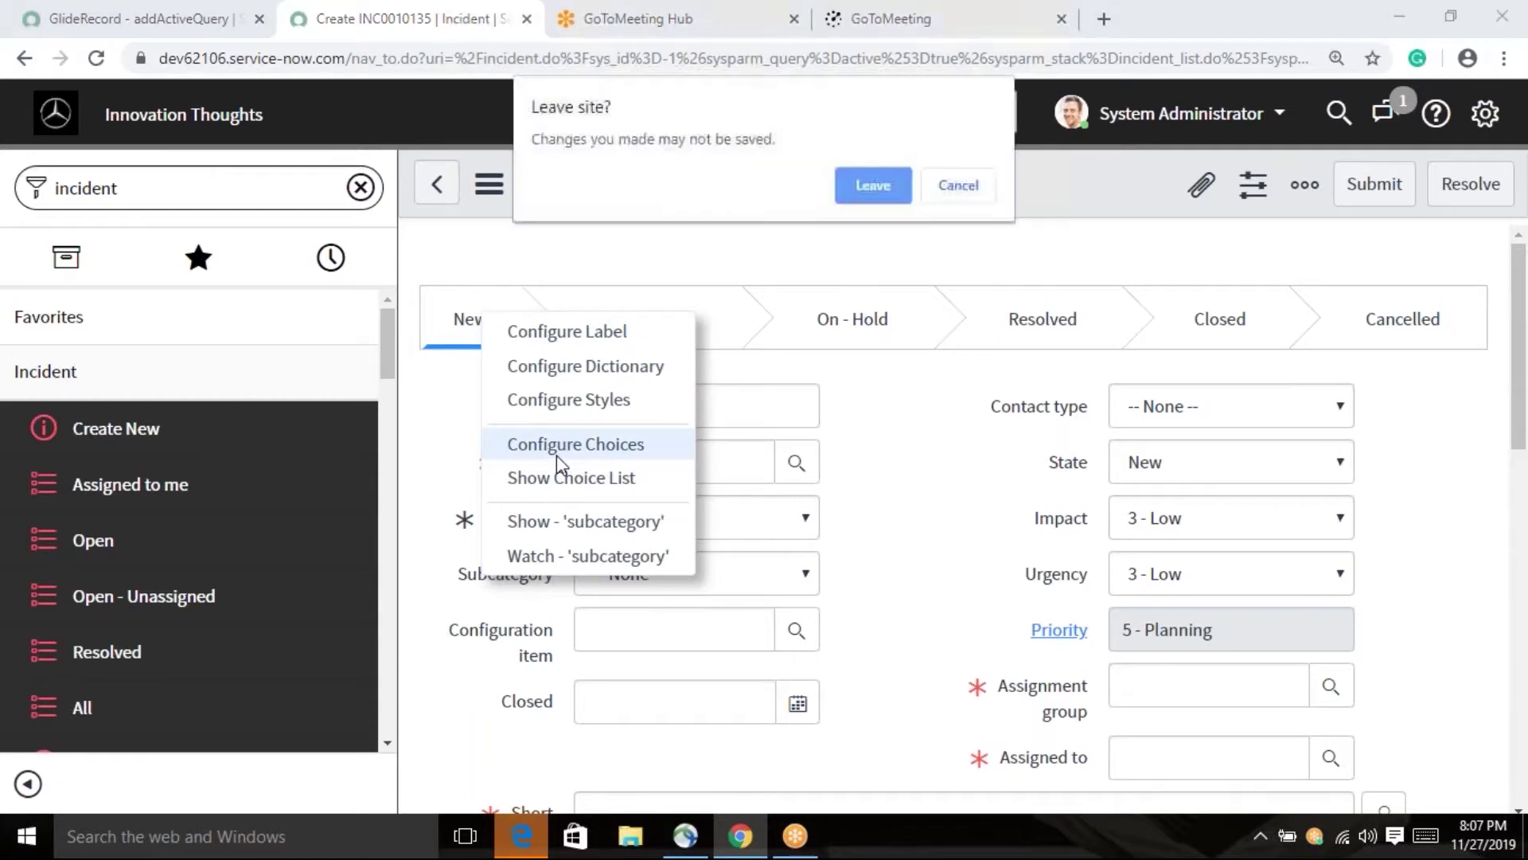
{"action": "left_click", "coordinate": [869, 180]}
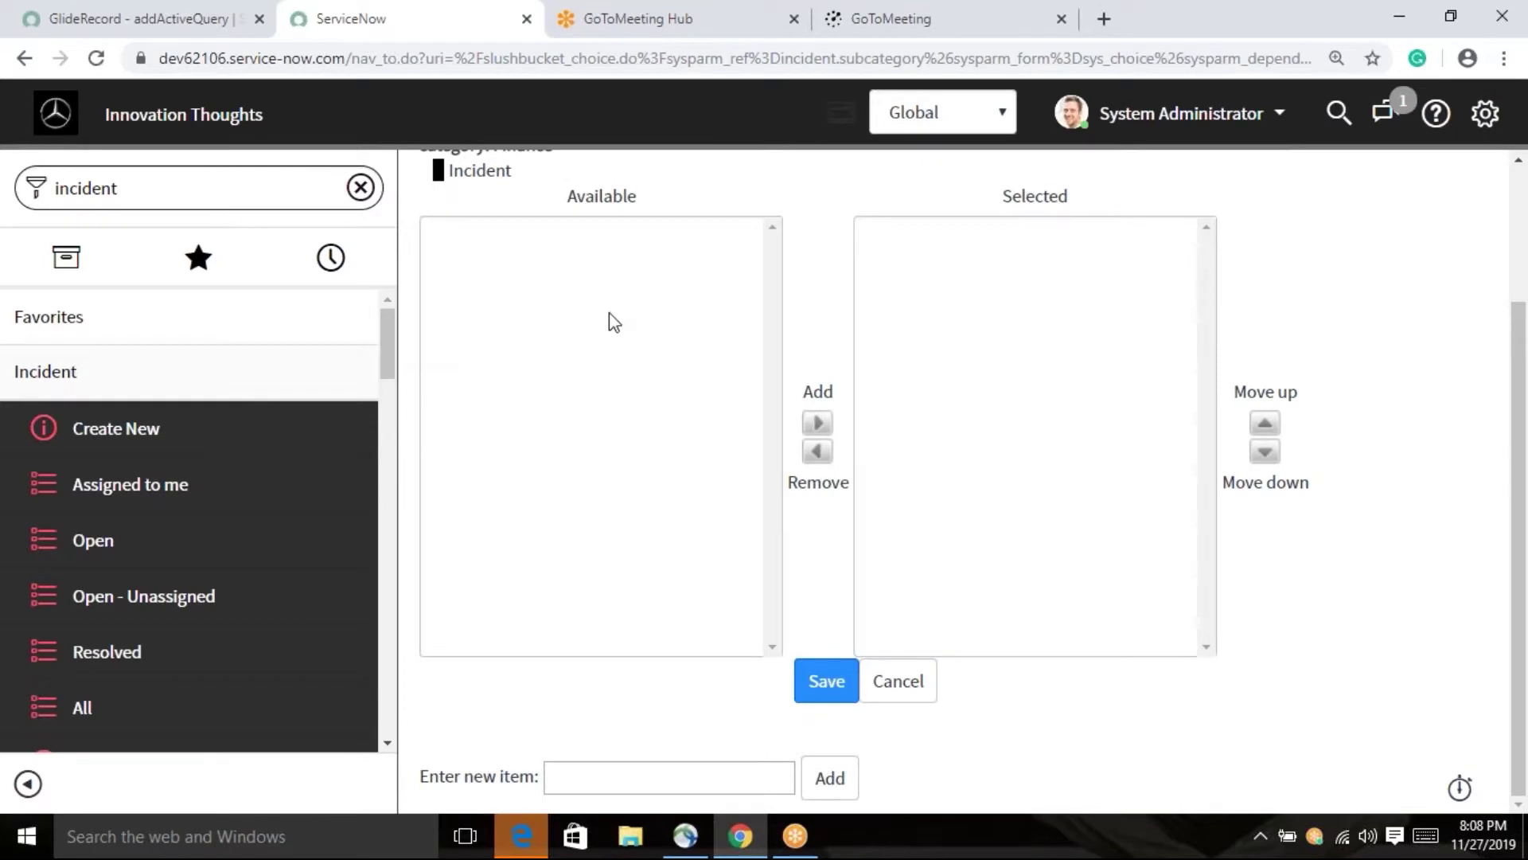
- Add "F&F Settilement" as a Subcategory choice for the Finance category
{"action": "scroll", "coordinate": [573, 320], "scroll_direction": "up", "scroll_amount": 2}
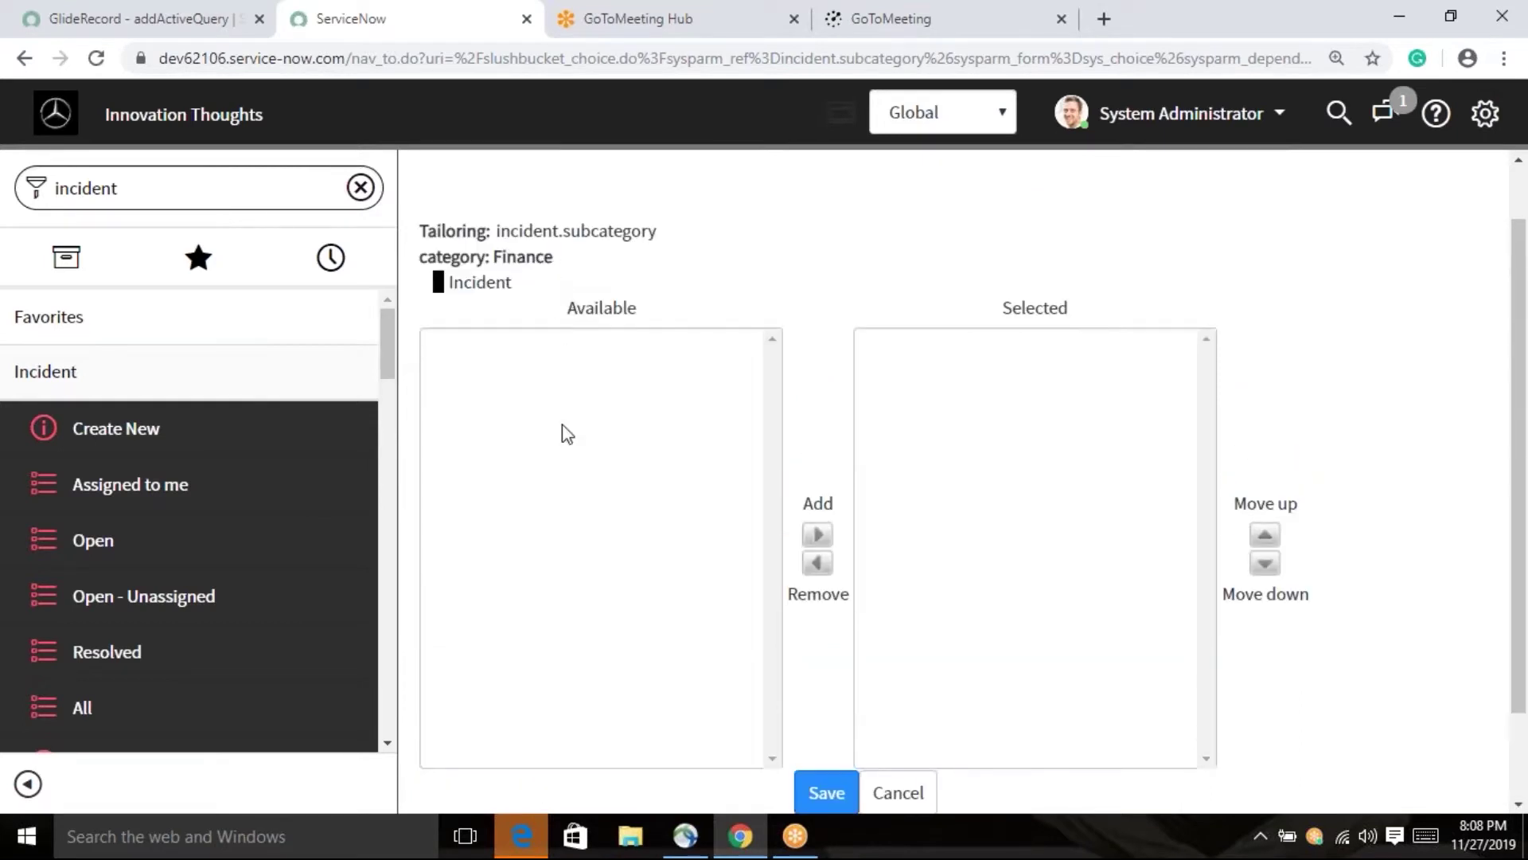
{"action": "scroll", "coordinate": [563, 433], "scroll_direction": "down", "scroll_amount": 2}
{"action": "left_click", "coordinate": [693, 771]}
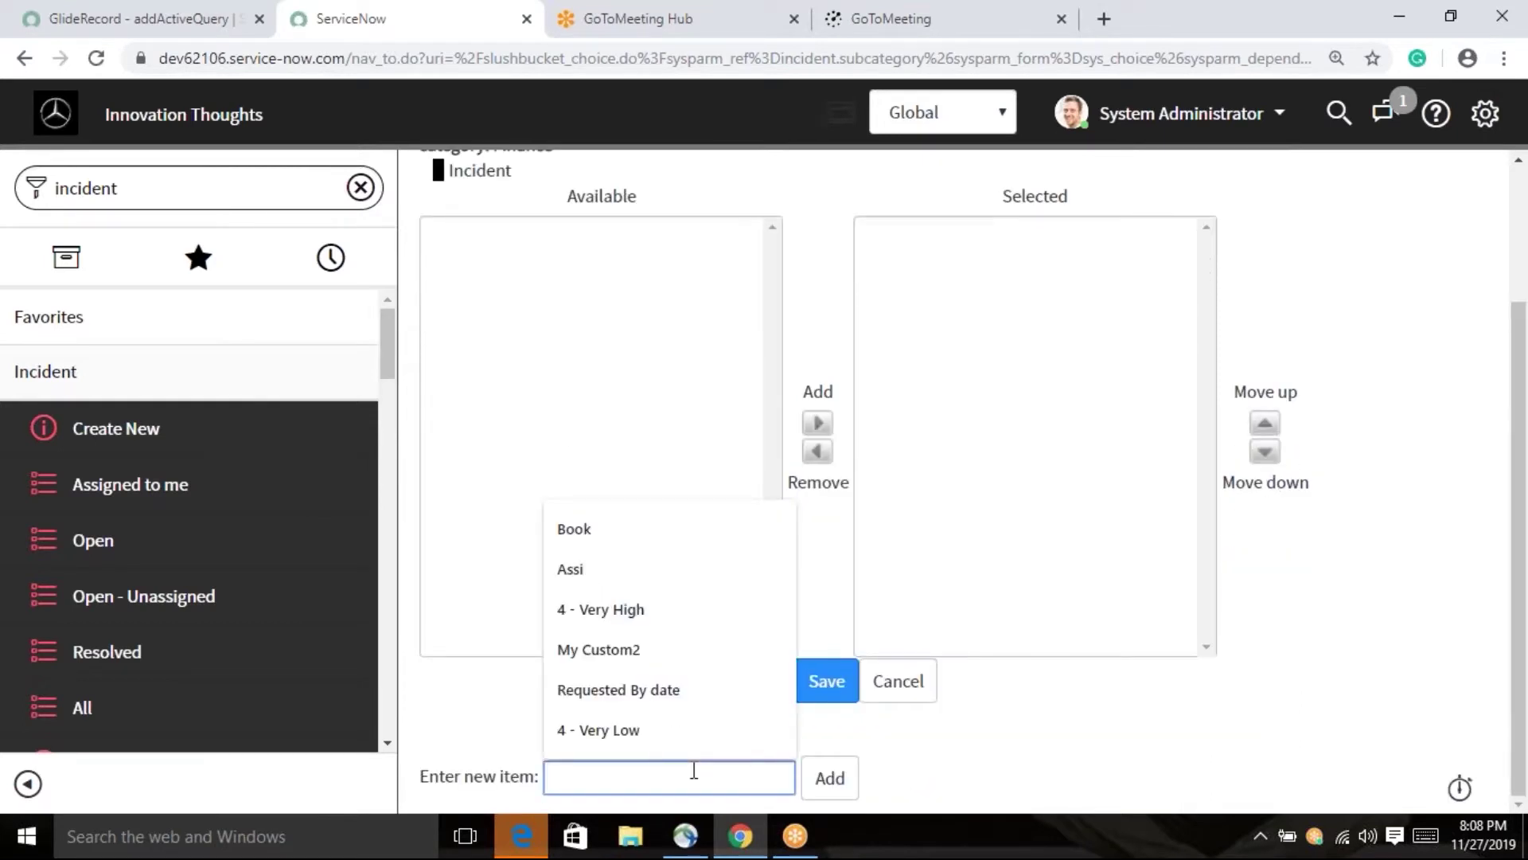
{"action": "type", "text": "F"}
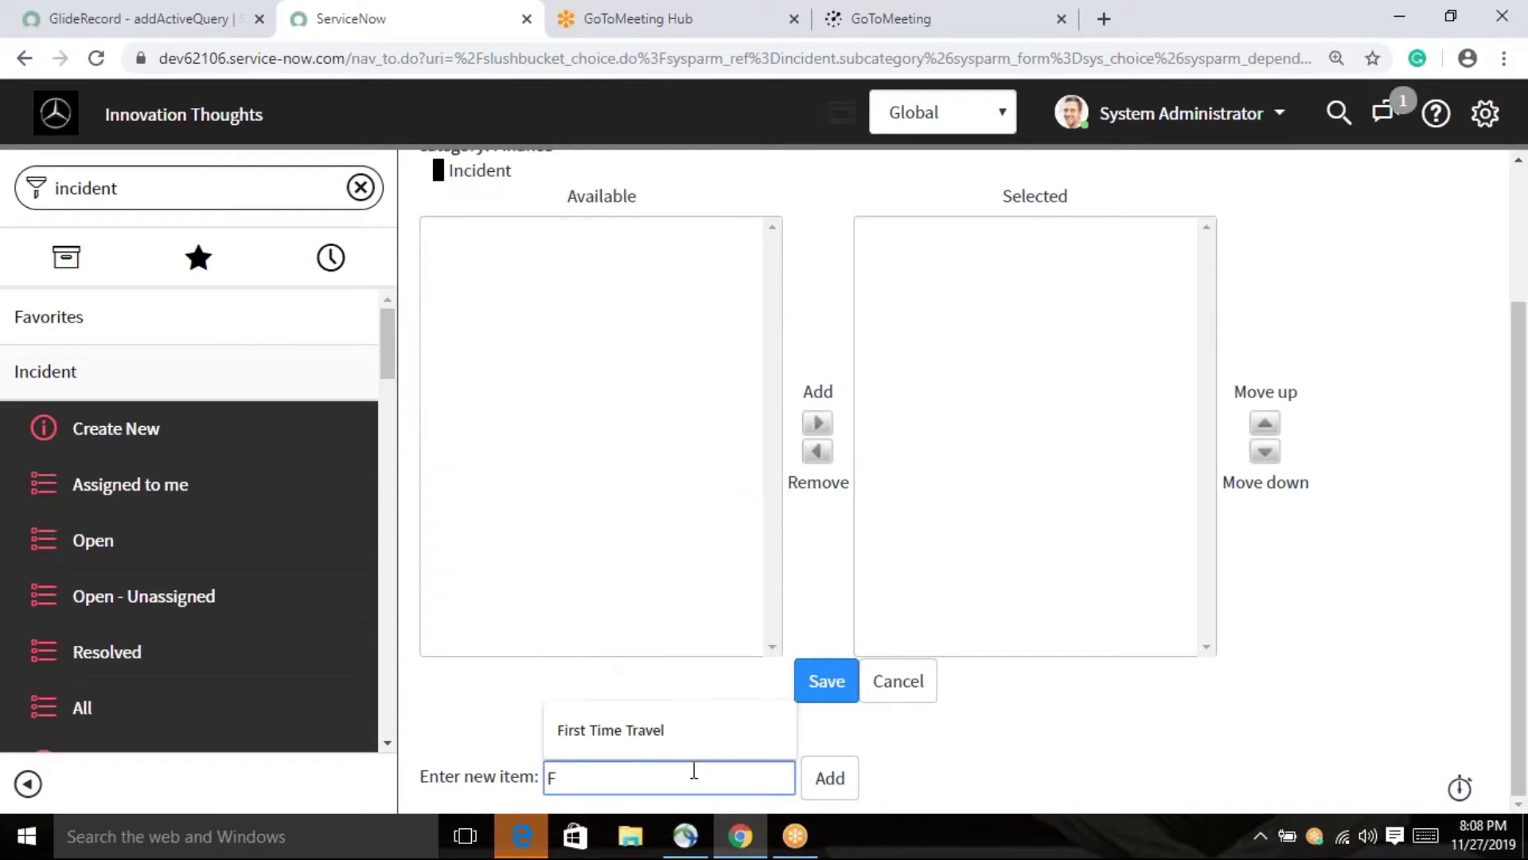
{"action": "type", "text": "7"}
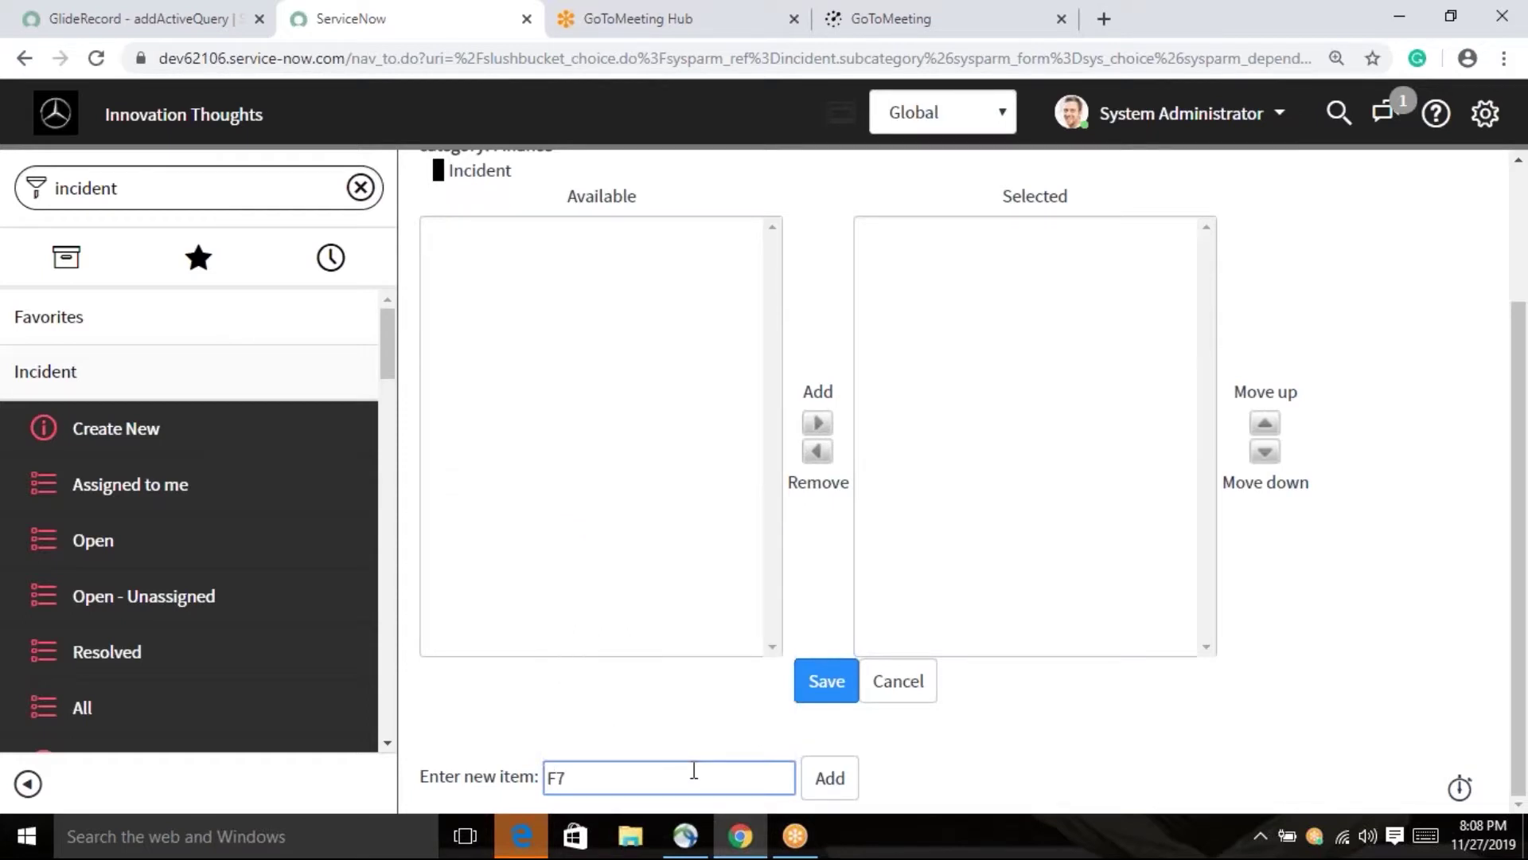
{"action": "type", "text": "&&"}
{"action": "key", "text": "BackSpace"}
{"action": "key", "text": "BackSpace"}
{"action": "key", "text": "BackSpace"}
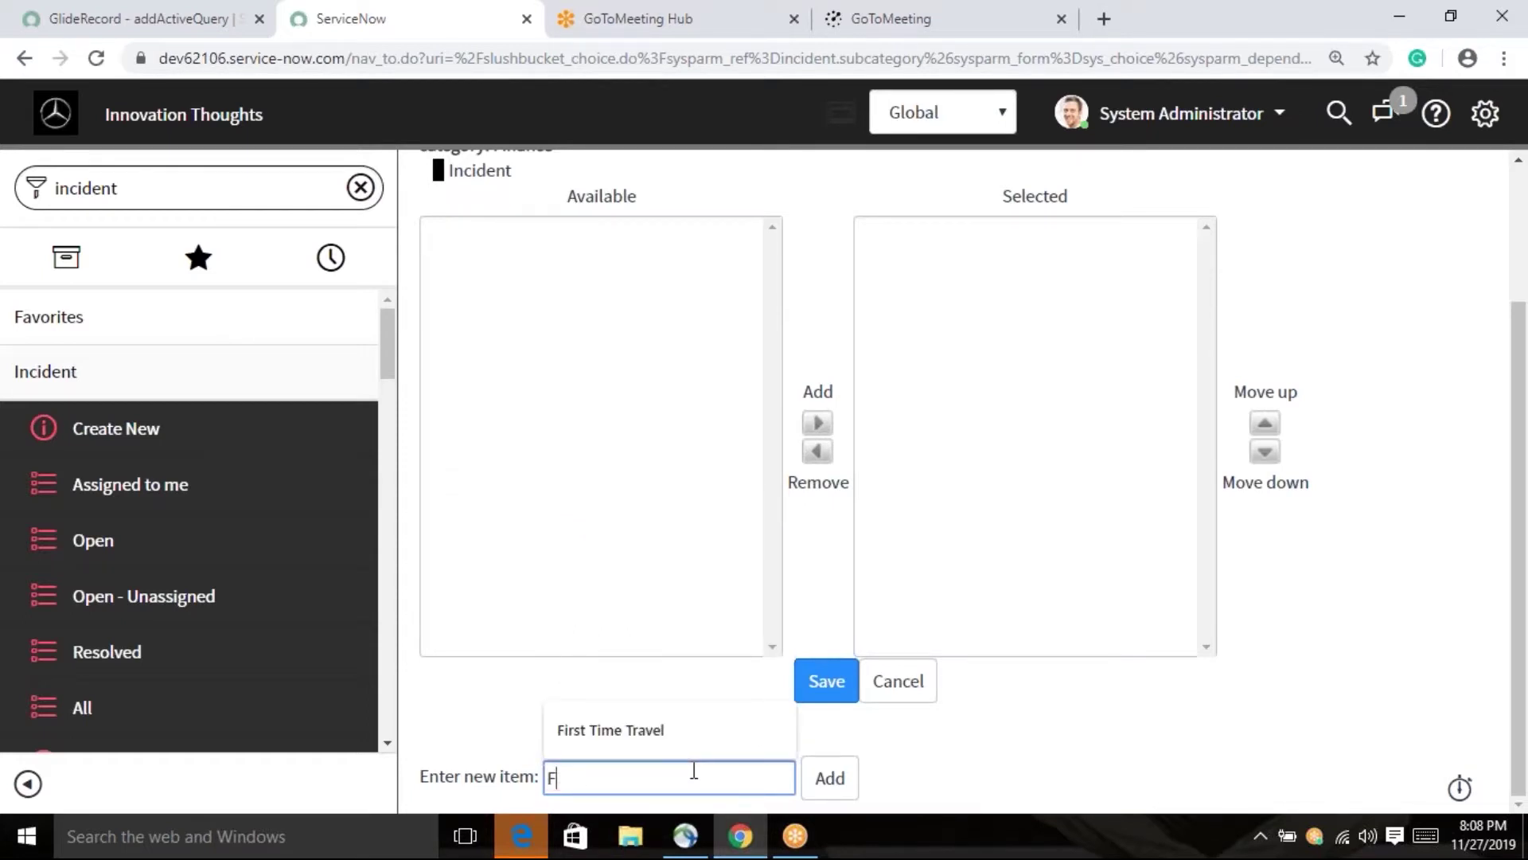
{"action": "type", "text": "&F Sett"}
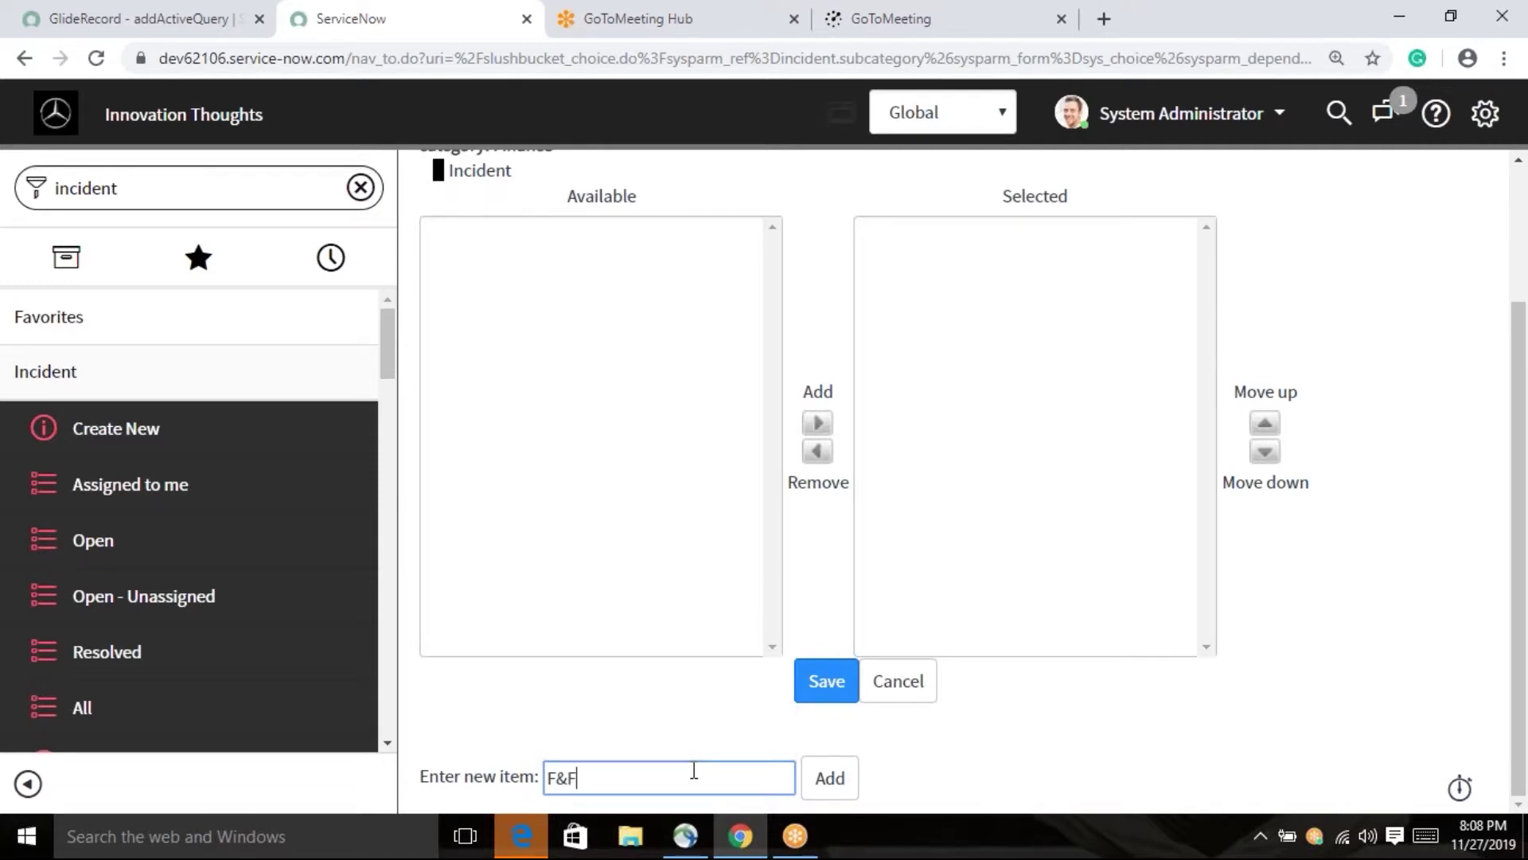
{"action": "type", "text": "ilement"}
{"action": "left_click", "coordinate": [812, 788]}
- Add "Salary Not Credited Properly" as another Finance Subcategory choice
{"action": "left_click", "coordinate": [740, 778]}
{"action": "type", "text": "S"}
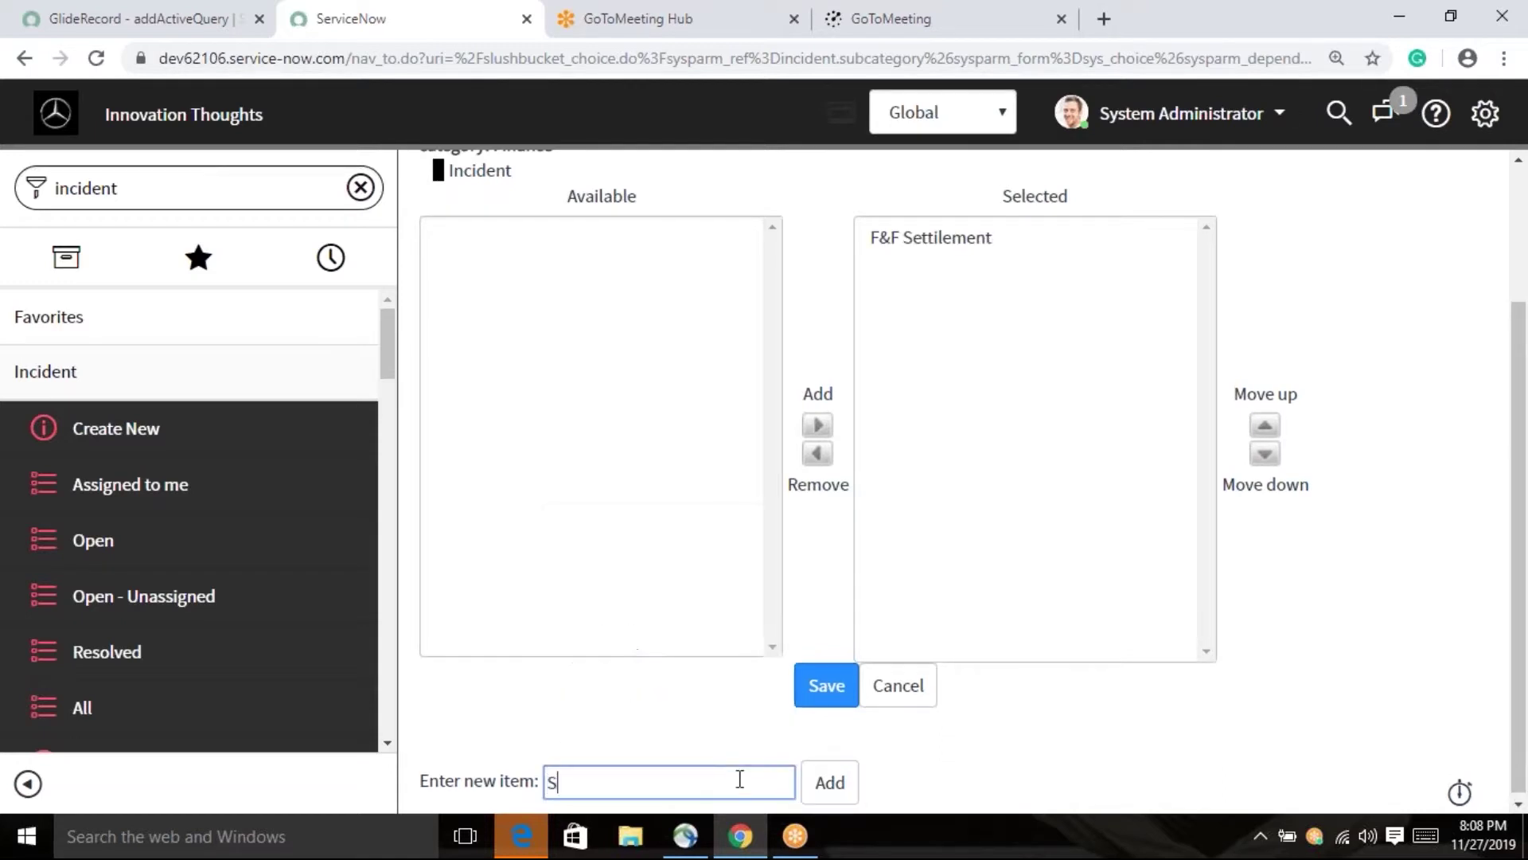
{"action": "type", "text": "alary Not Credited "}
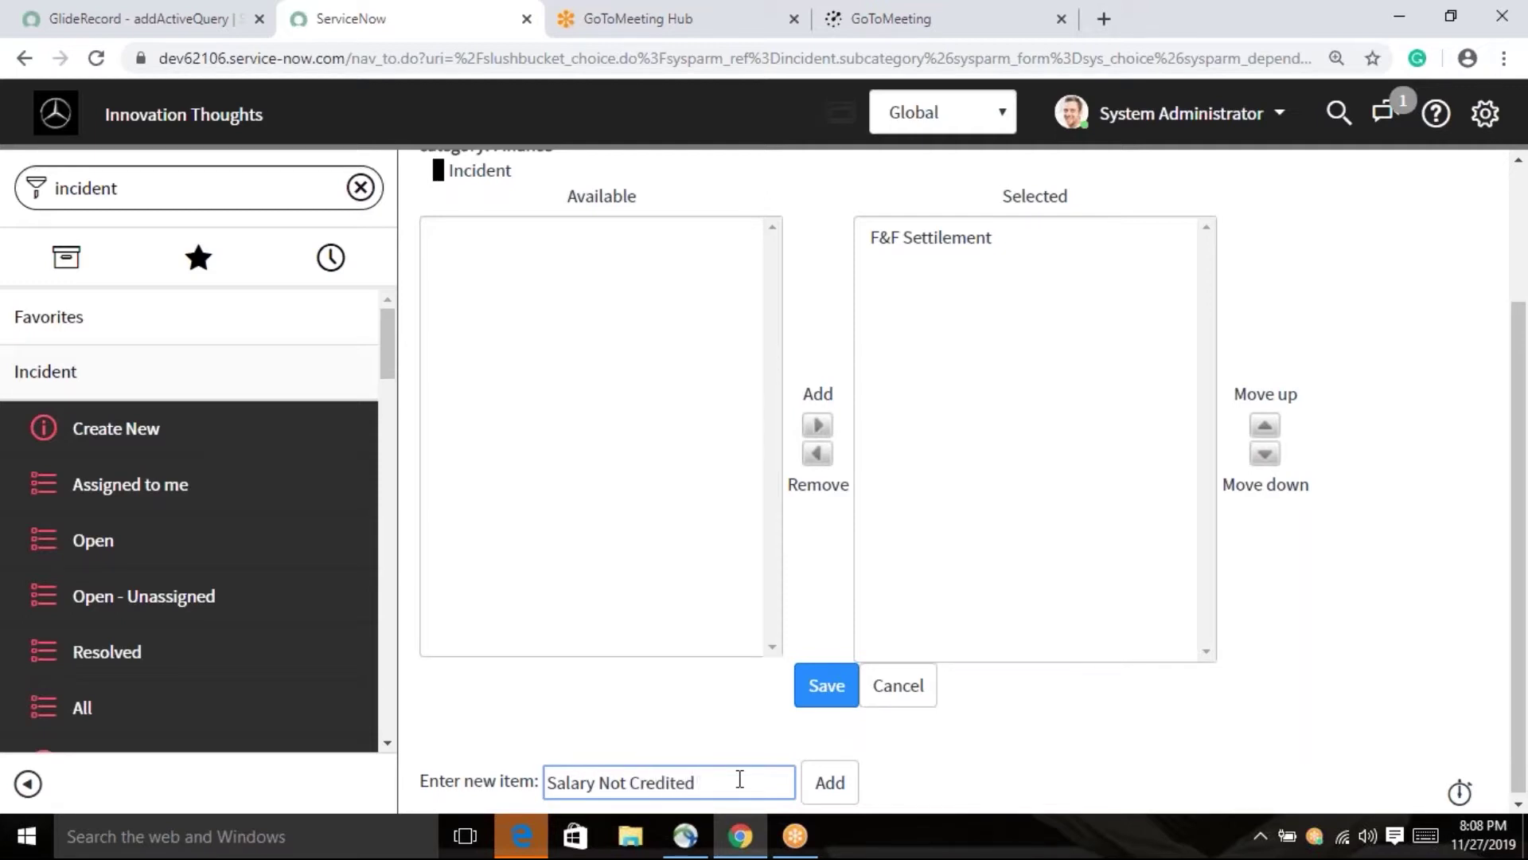
{"action": "type", "text": "Properly"}
{"action": "left_click", "coordinate": [828, 783]}
- Add "Others" as a Finance Subcategory choice and save the choice list
{"action": "left_click", "coordinate": [733, 776]}
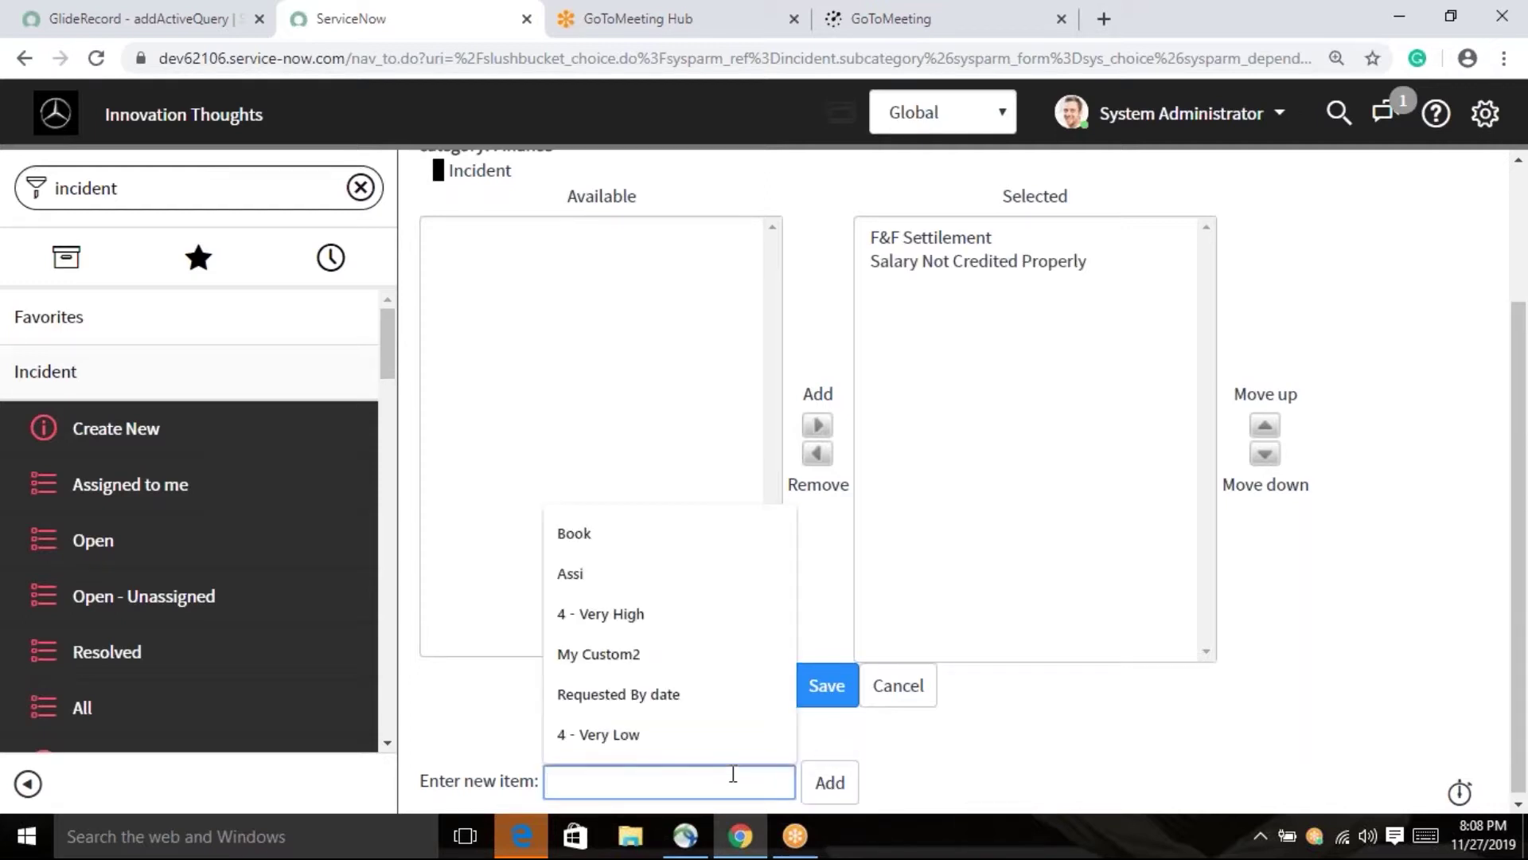
{"action": "type", "text": "Others"}
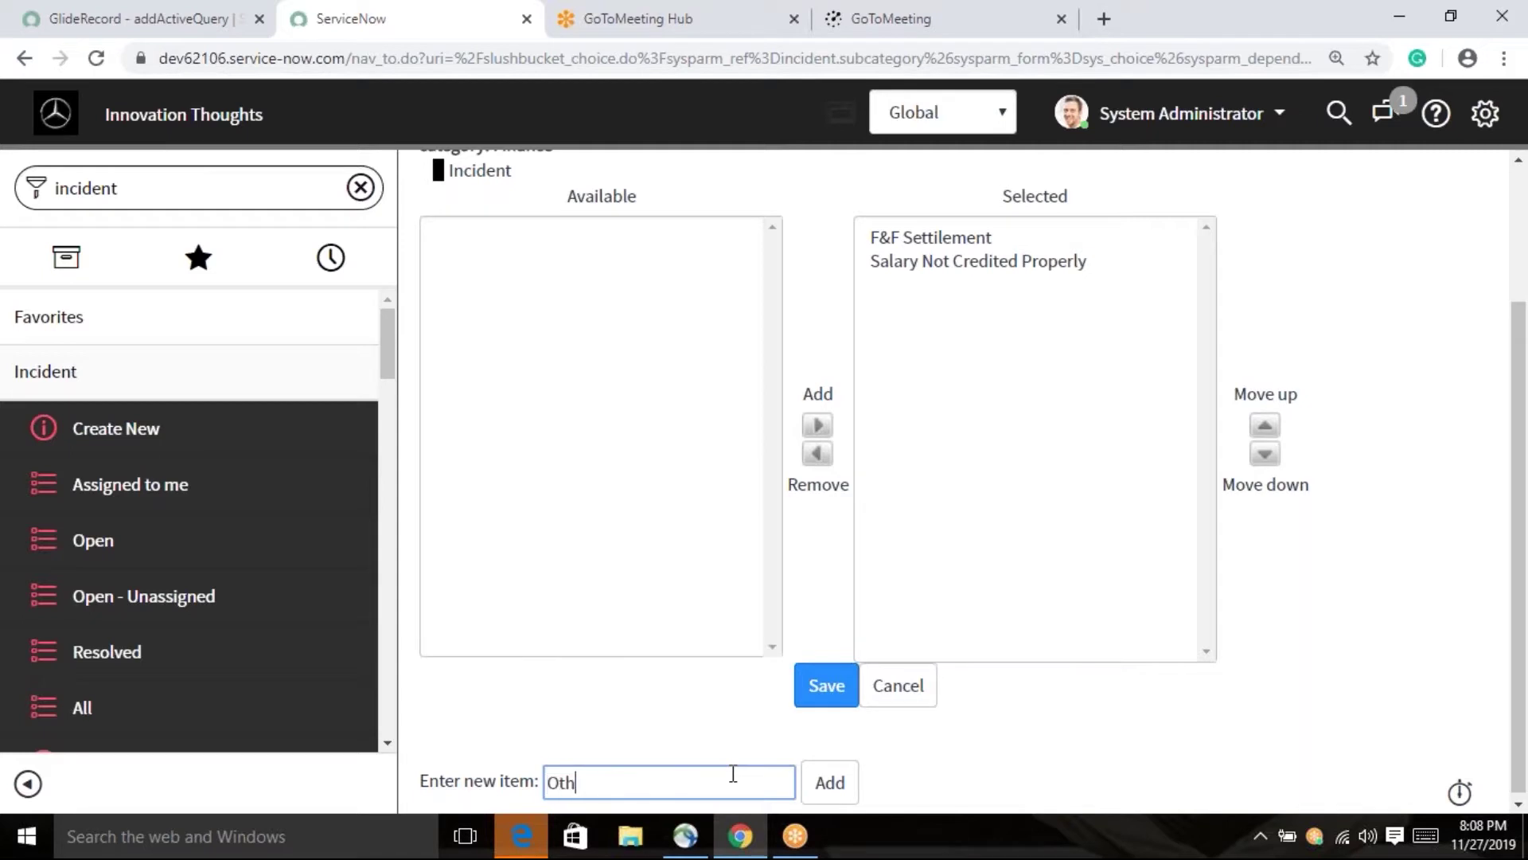
{"action": "left_click", "coordinate": [829, 784]}
{"action": "left_click", "coordinate": [826, 696]}
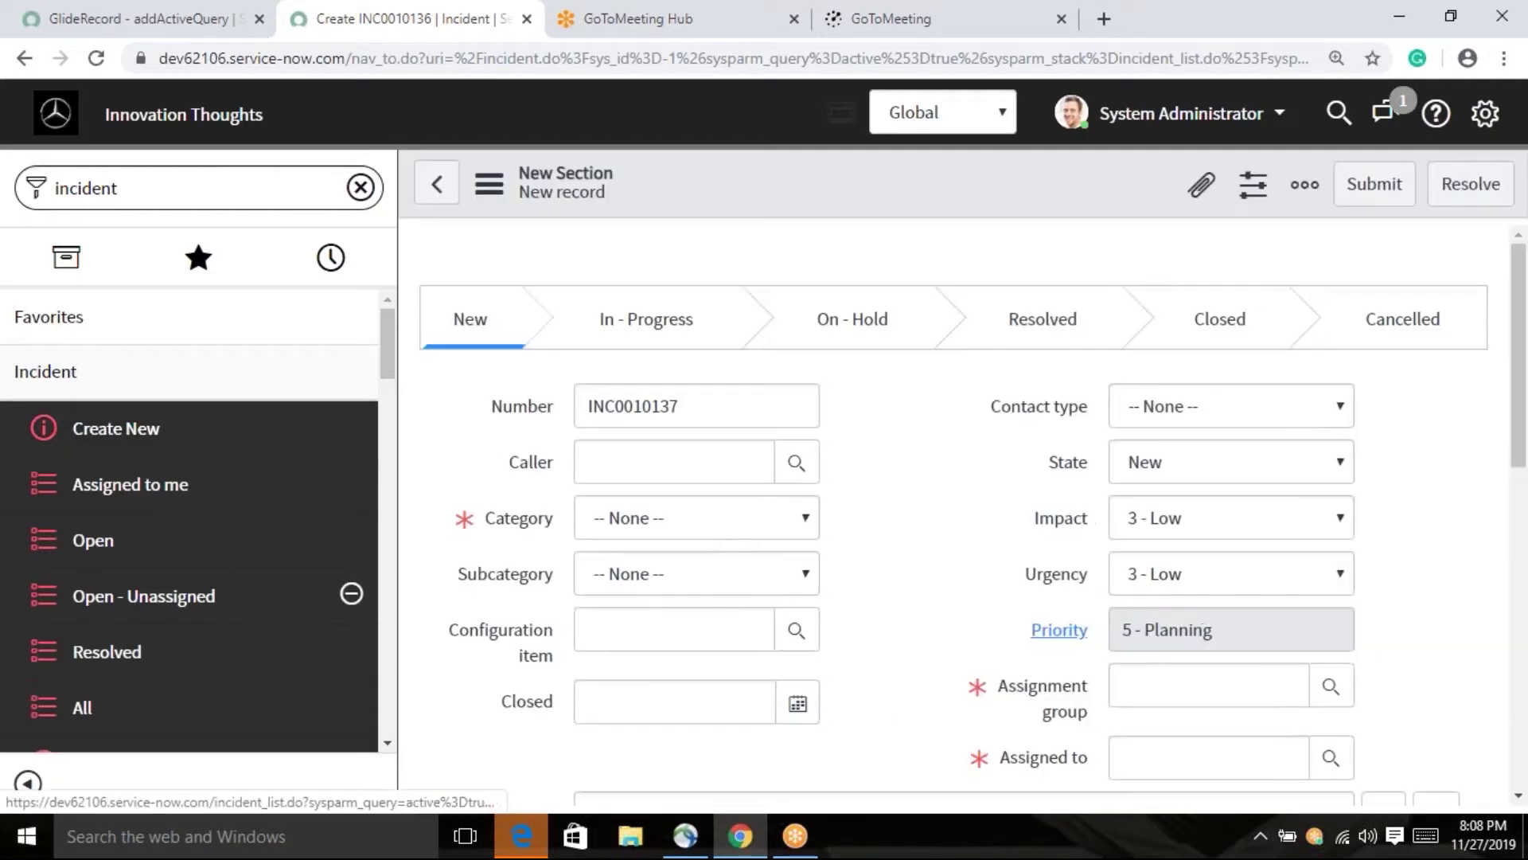
- Create a new incident record and examine its automatically generated Number field
{"action": "double_click", "coordinate": [633, 406]}
{"action": "left_click", "coordinate": [167, 440]}
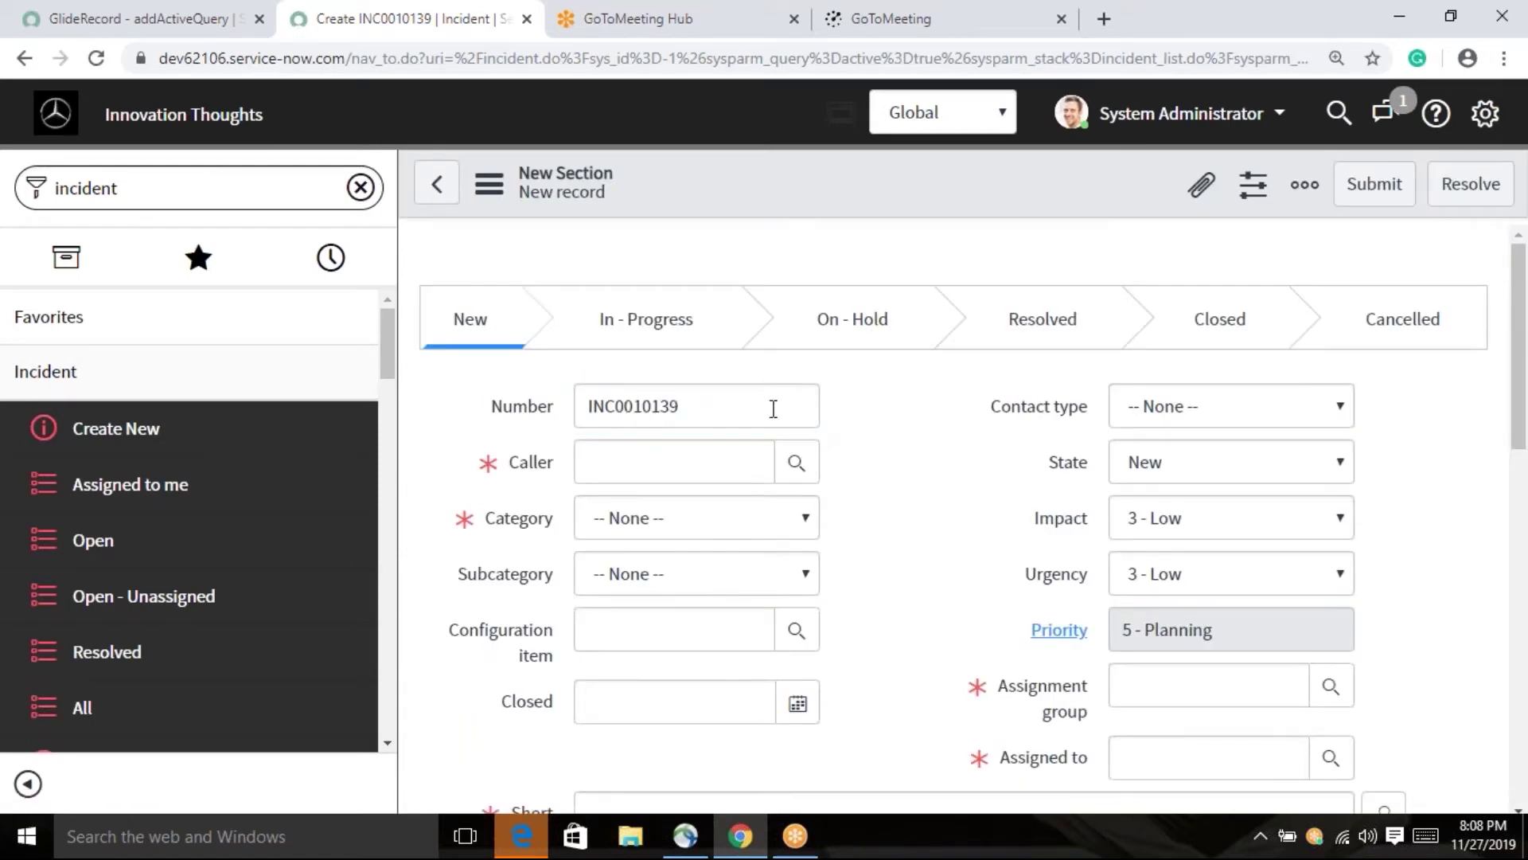
{"action": "left_click_drag", "start_coordinate": [772, 409], "coordinate": [547, 420]}
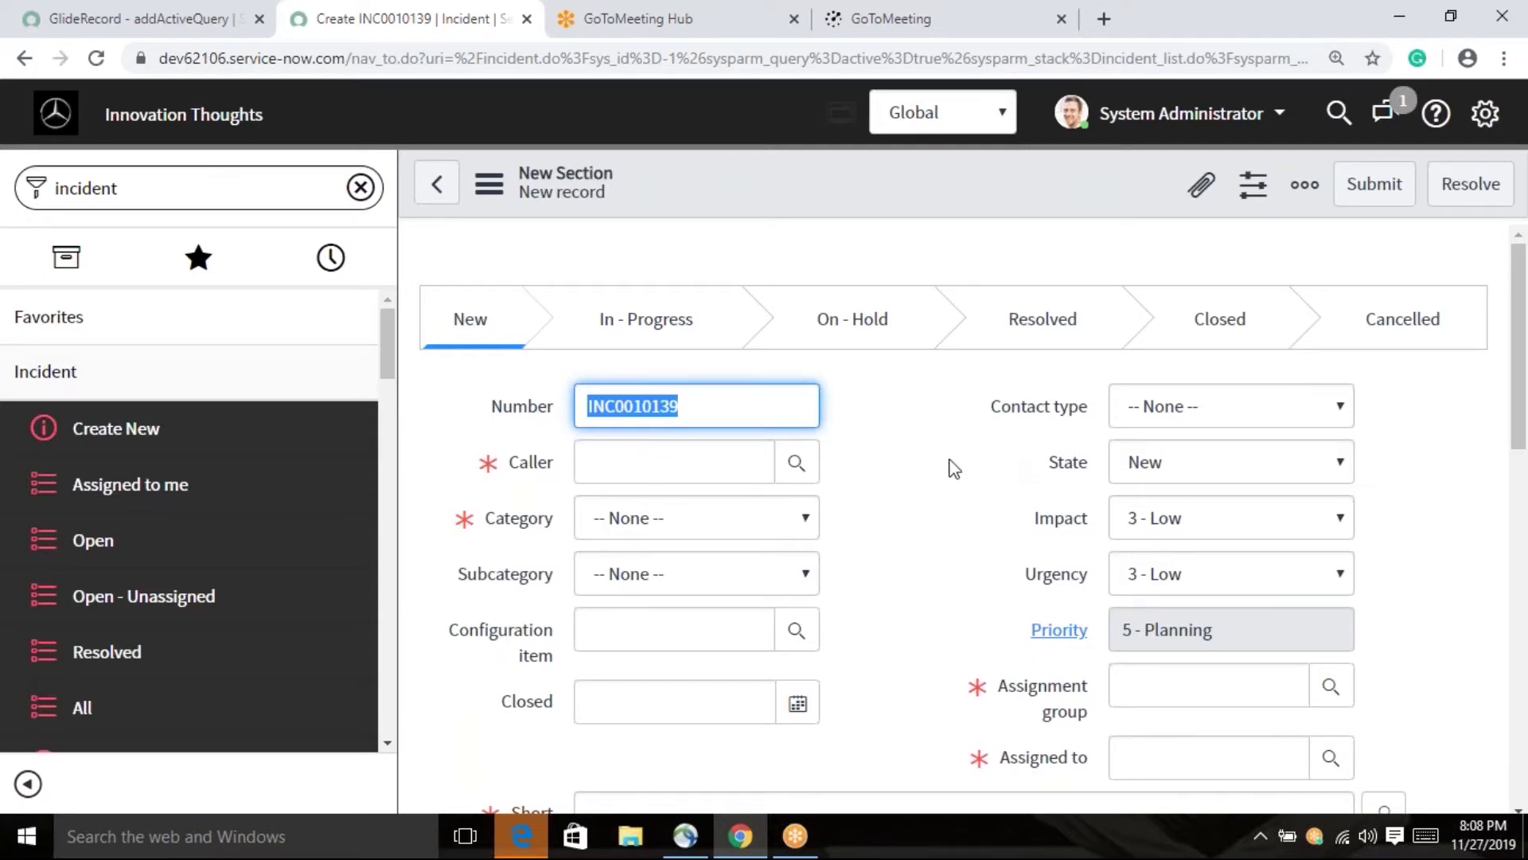
{"action": "left_click", "coordinate": [877, 469]}
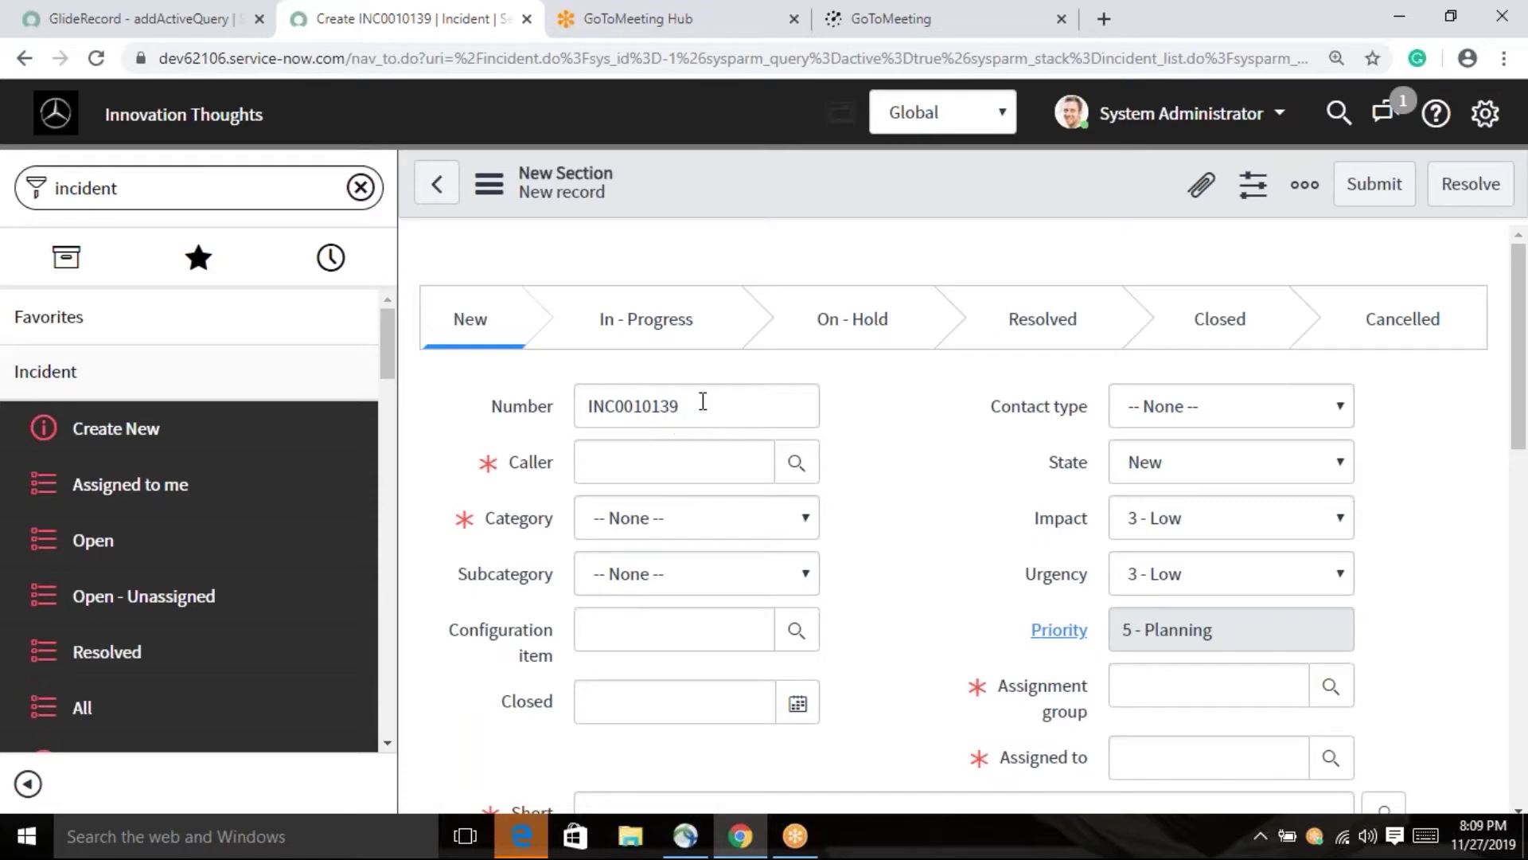
{"action": "left_click_drag", "start_coordinate": [691, 404], "coordinate": [589, 402]}
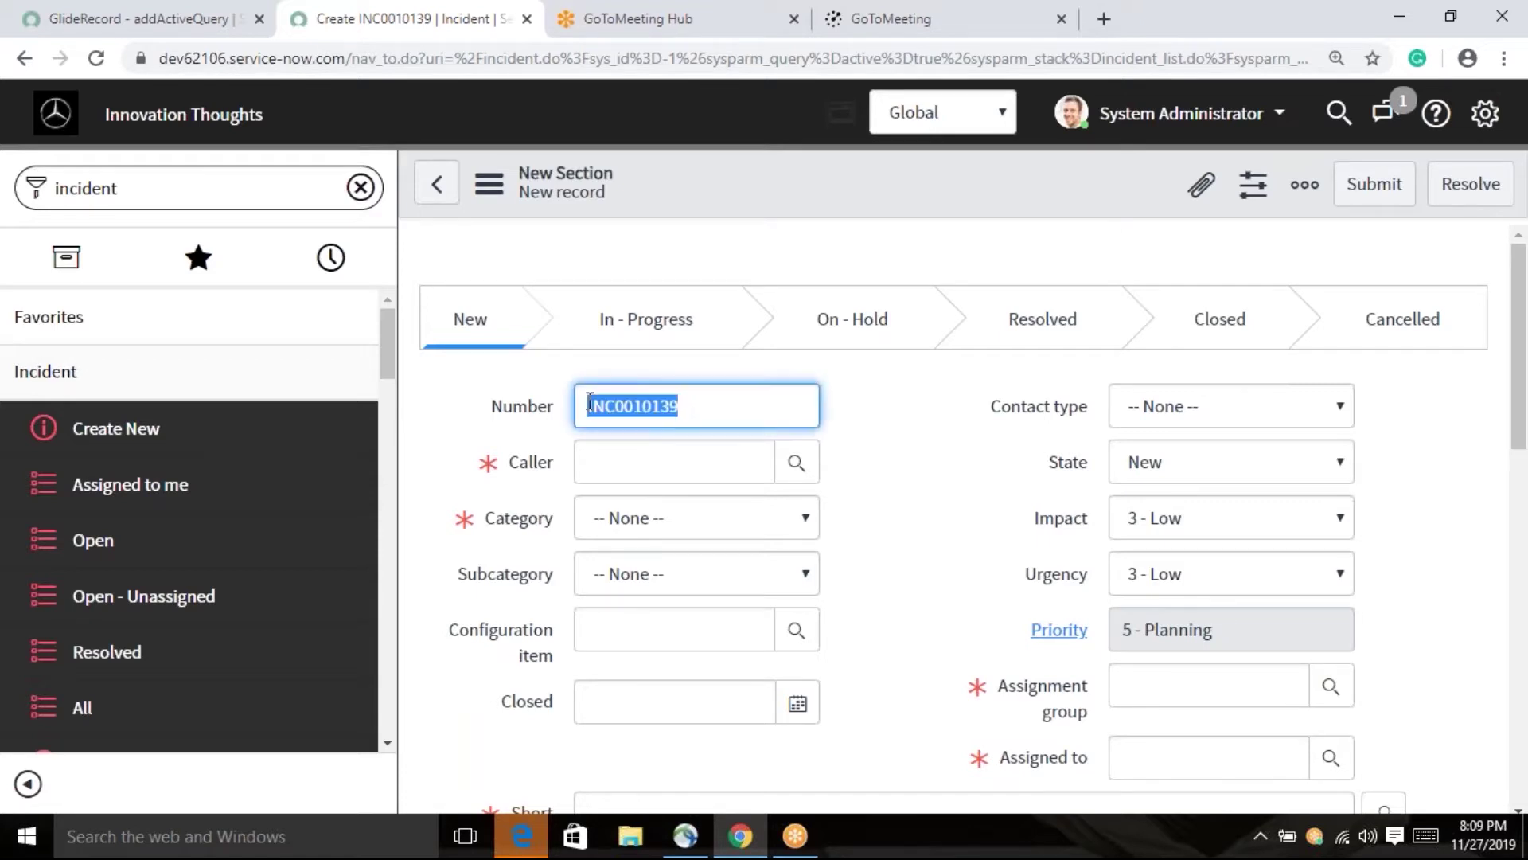
{"action": "left_click", "coordinate": [959, 502]}
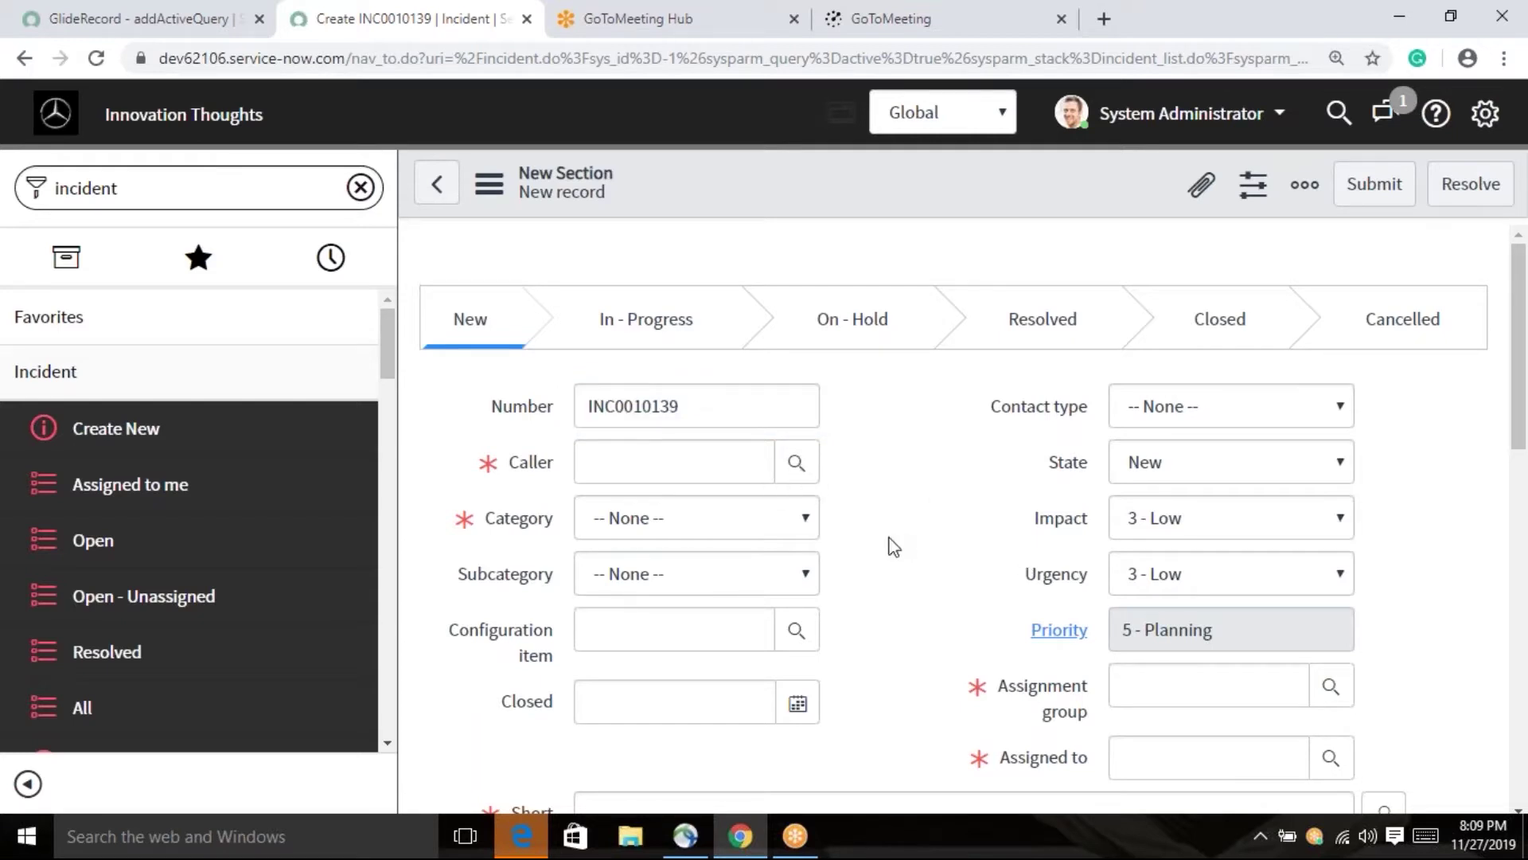
- Set the new incident's Category to Hardware and view its Subcategory options
{"action": "left_click", "coordinate": [795, 526]}
{"action": "left_click", "coordinate": [651, 624]}
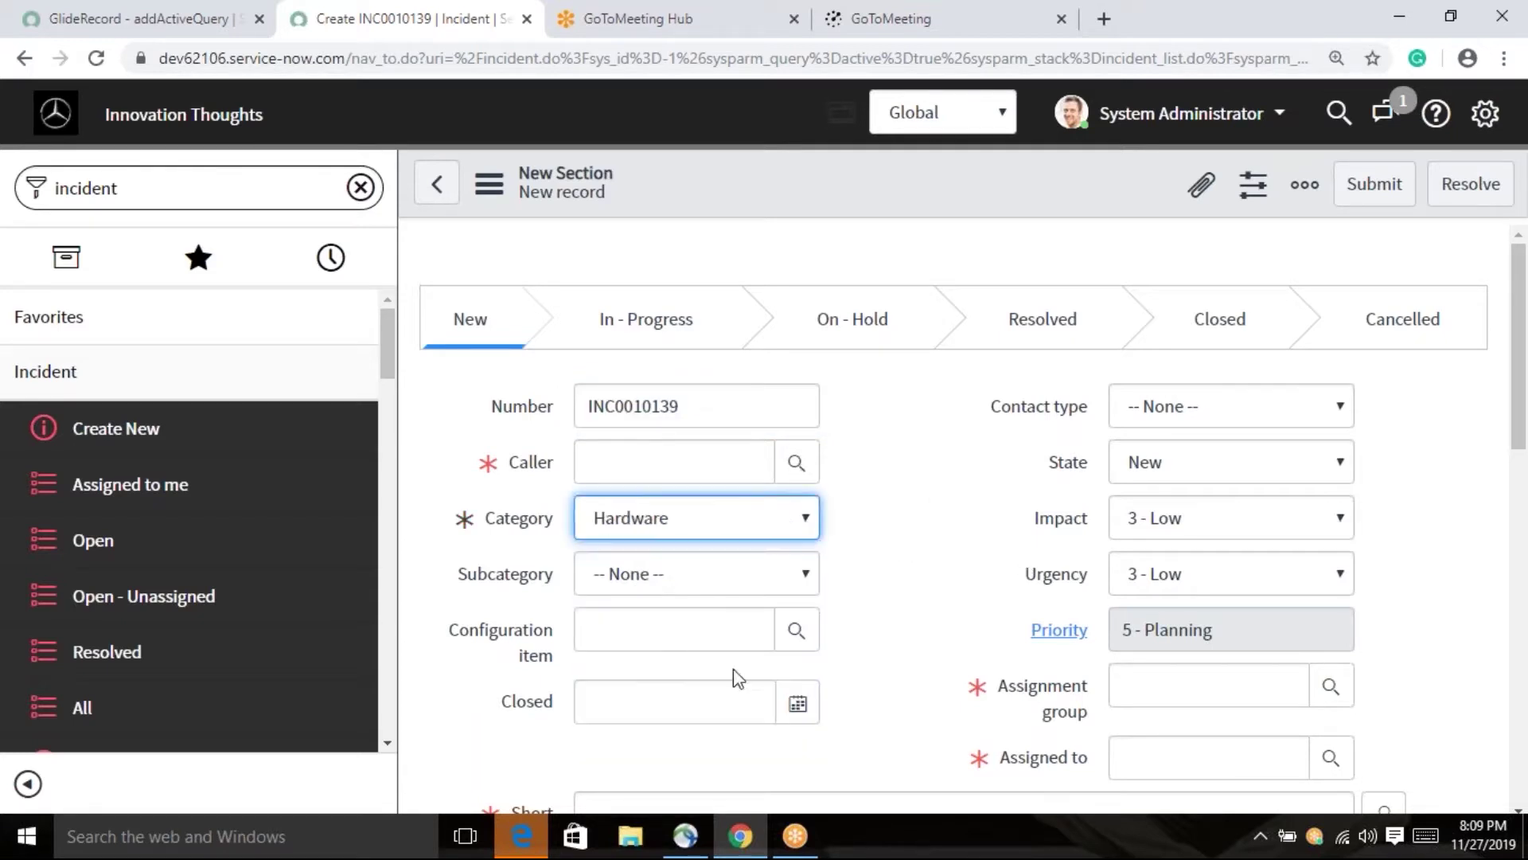
{"action": "left_click", "coordinate": [808, 572]}
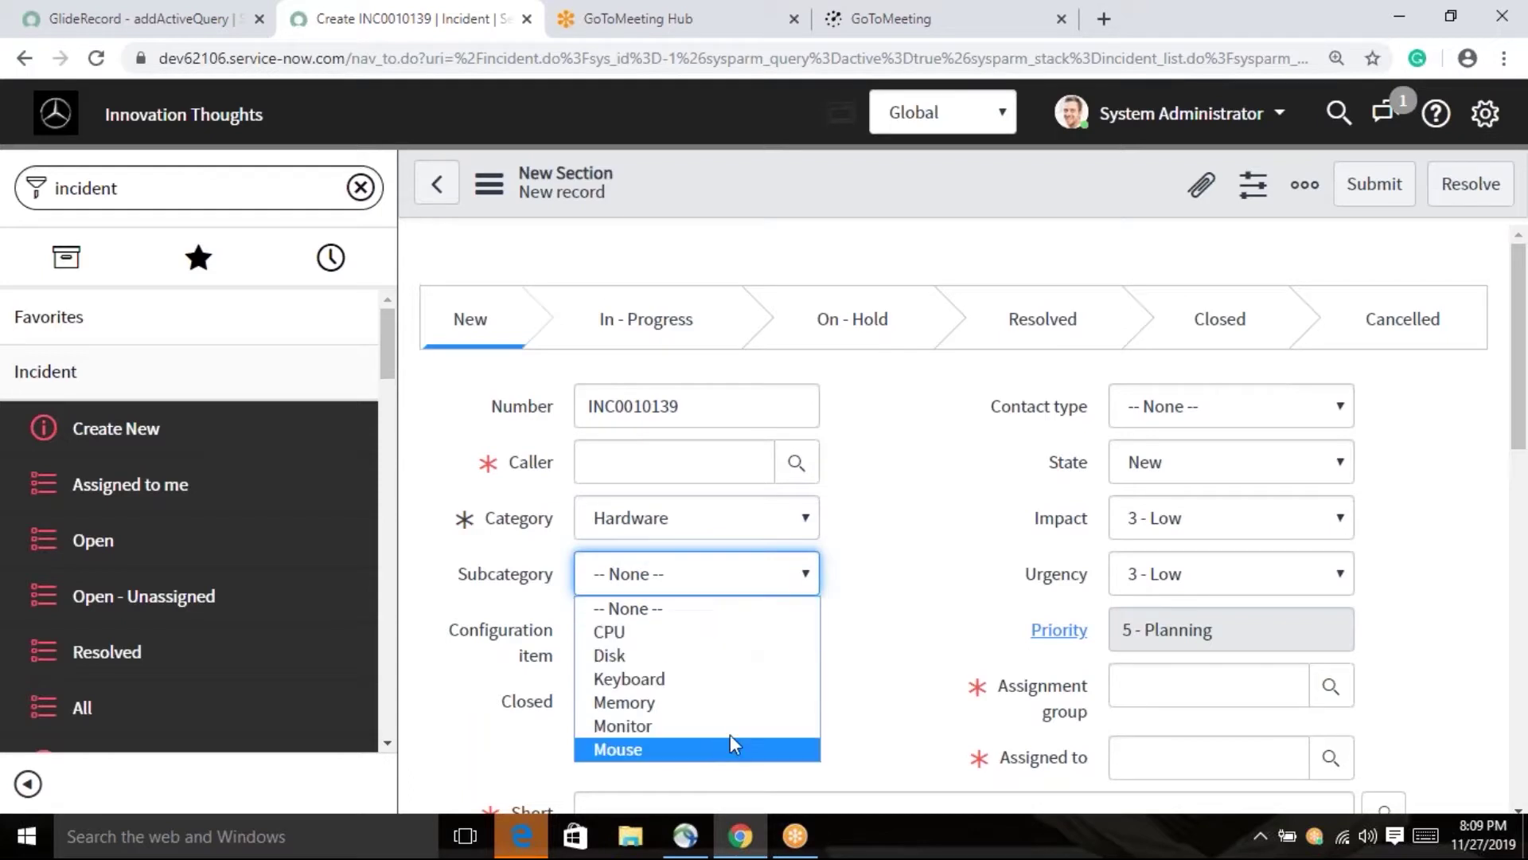
- Set the new incident's Category to Finance and view the Subcategory options offered for it
{"action": "left_click", "coordinate": [809, 522]}
{"action": "left_click", "coordinate": [808, 522]}
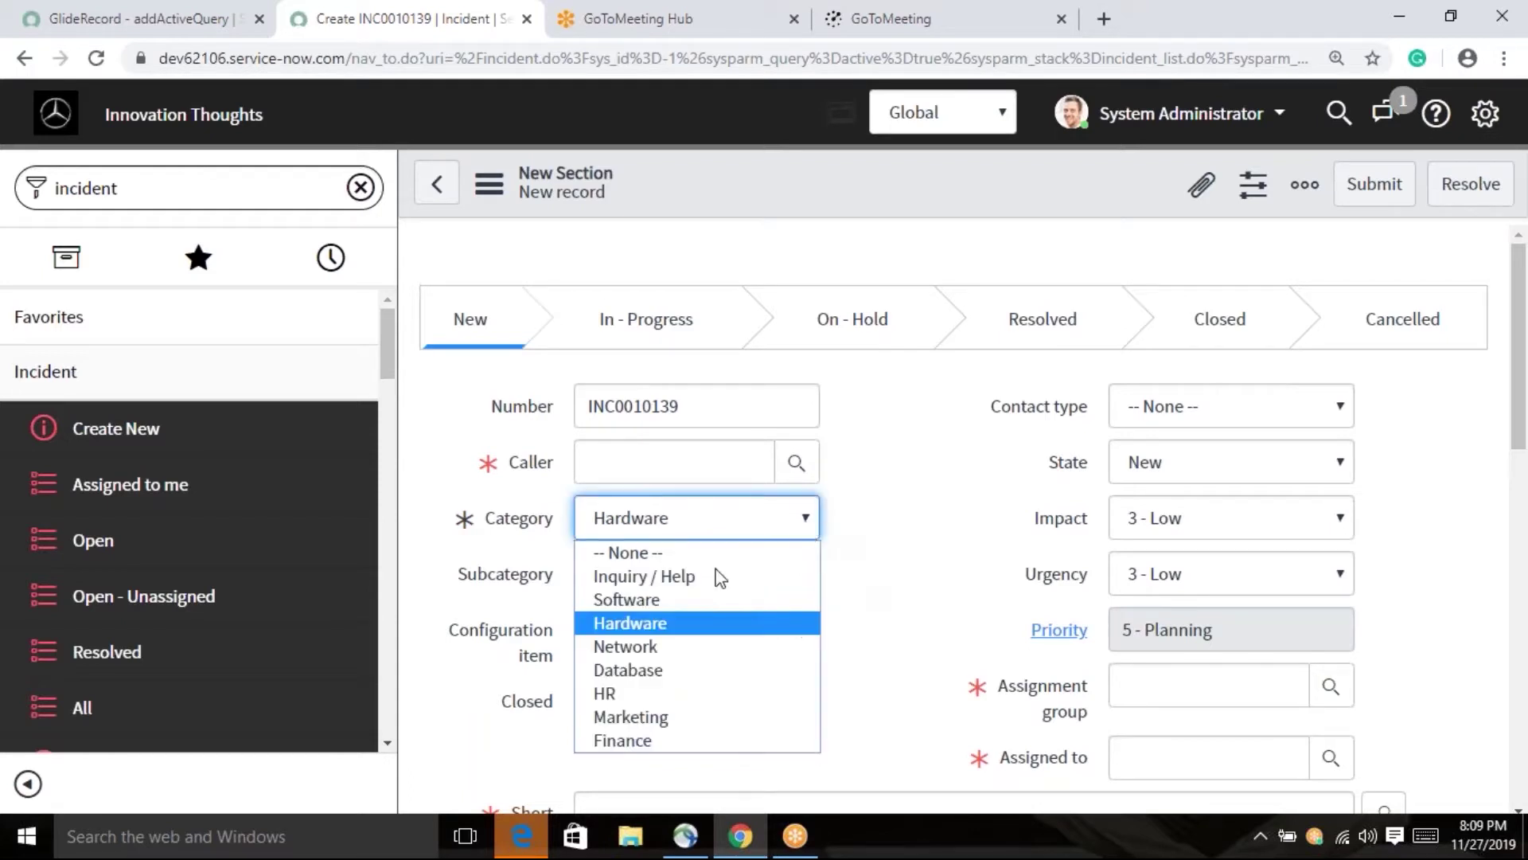
{"action": "left_click", "coordinate": [661, 730]}
{"action": "left_click", "coordinate": [802, 575]}
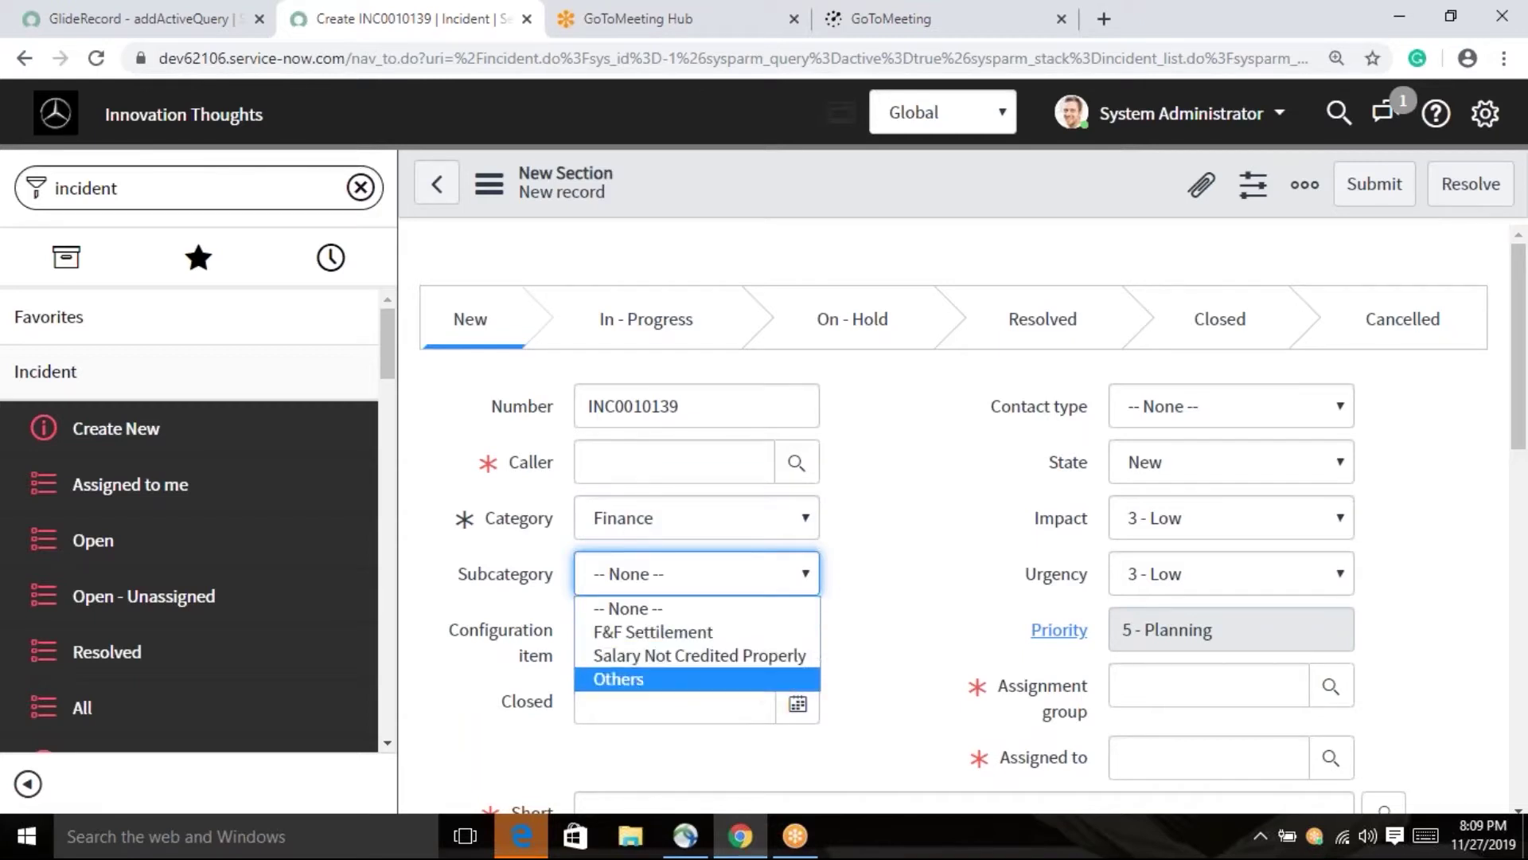
{"action": "left_click", "coordinate": [876, 604]}
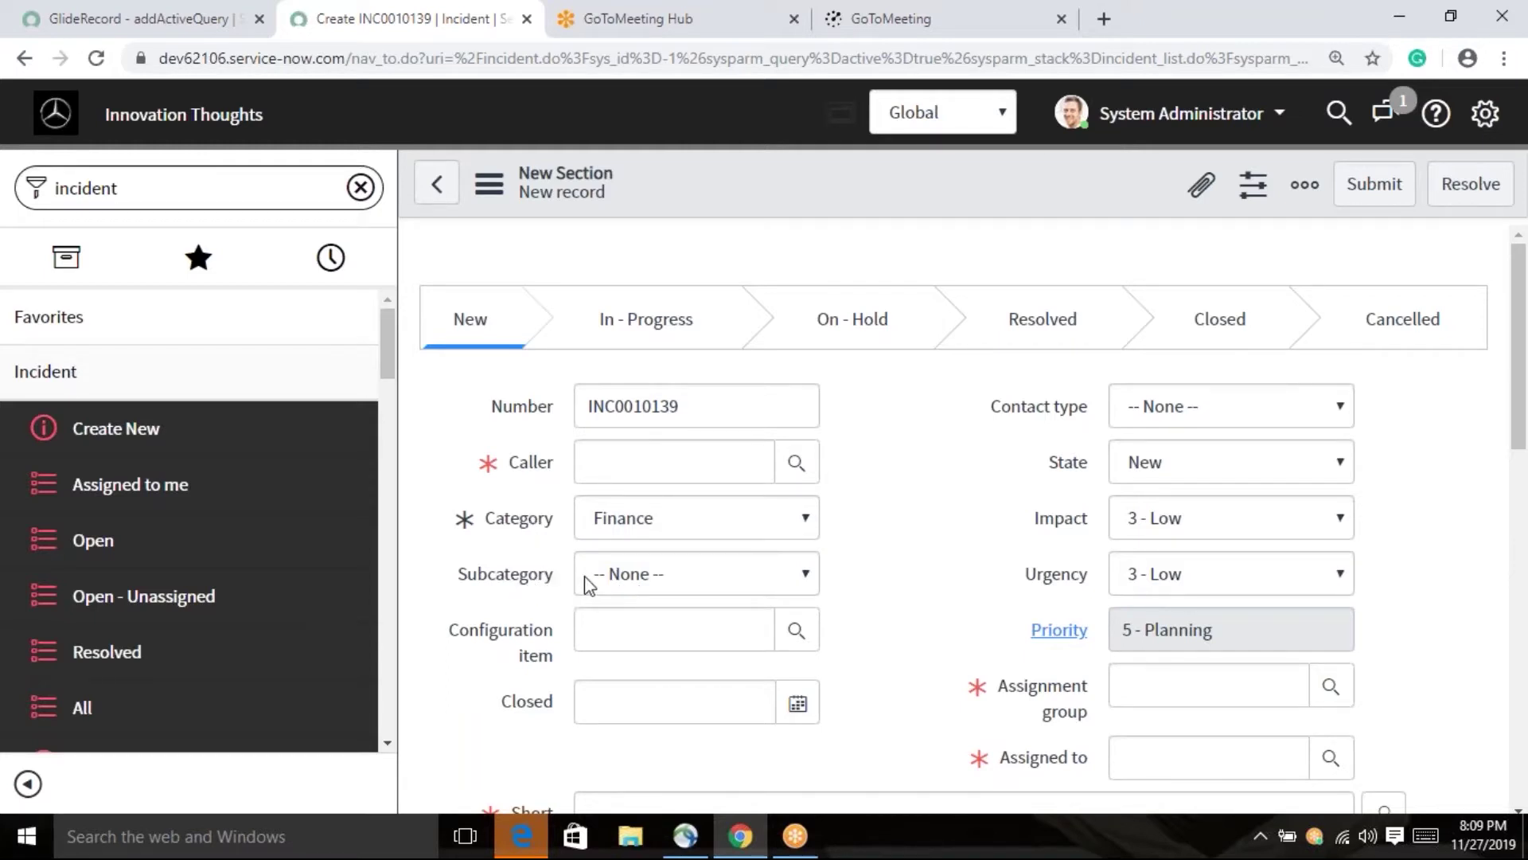
{"action": "left_click", "coordinate": [628, 574]}
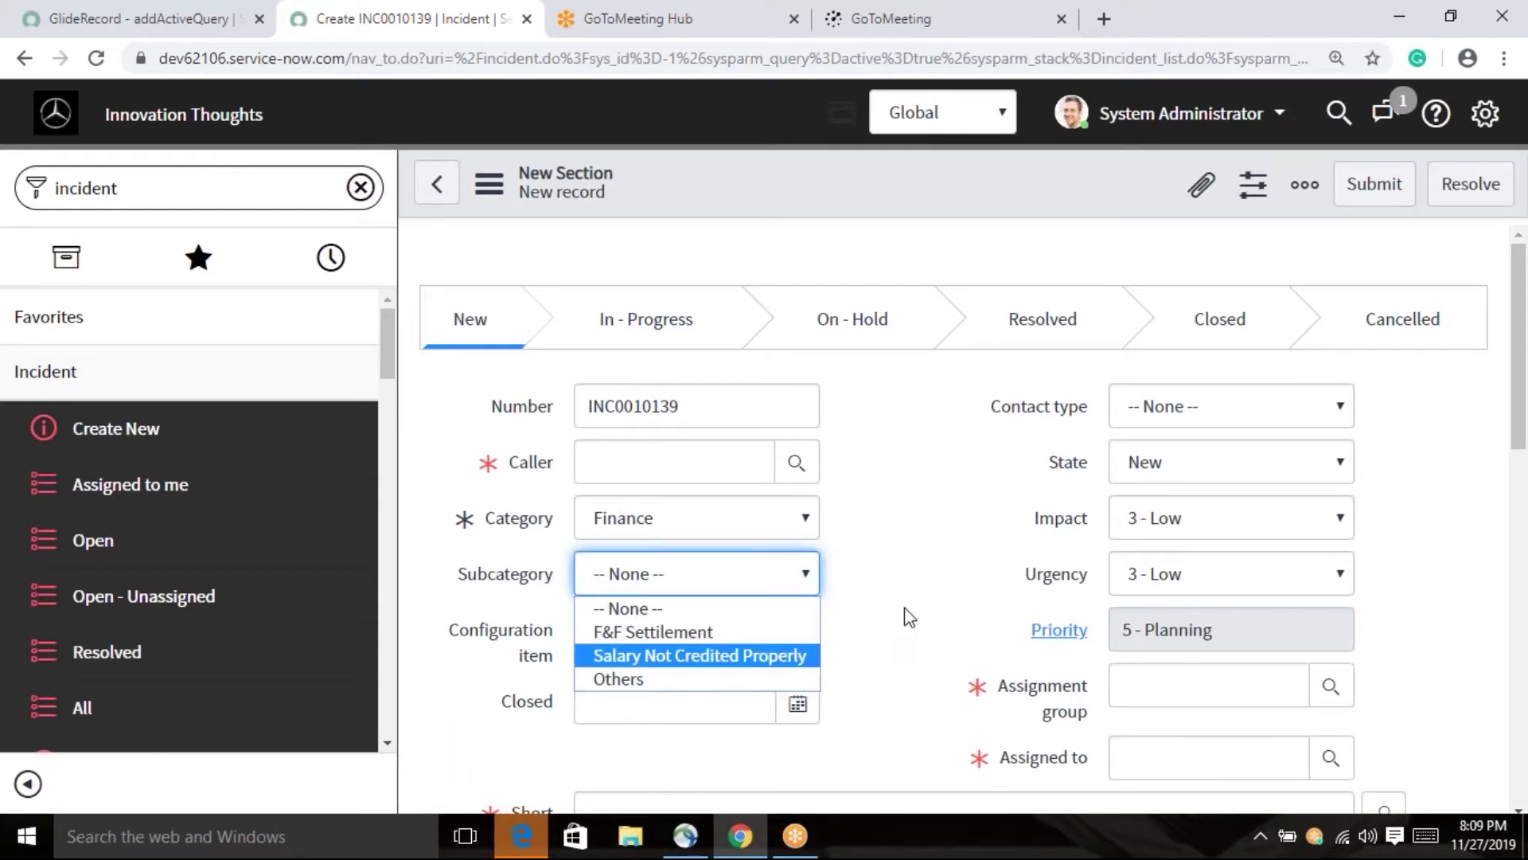
{"action": "left_click", "coordinate": [808, 572]}
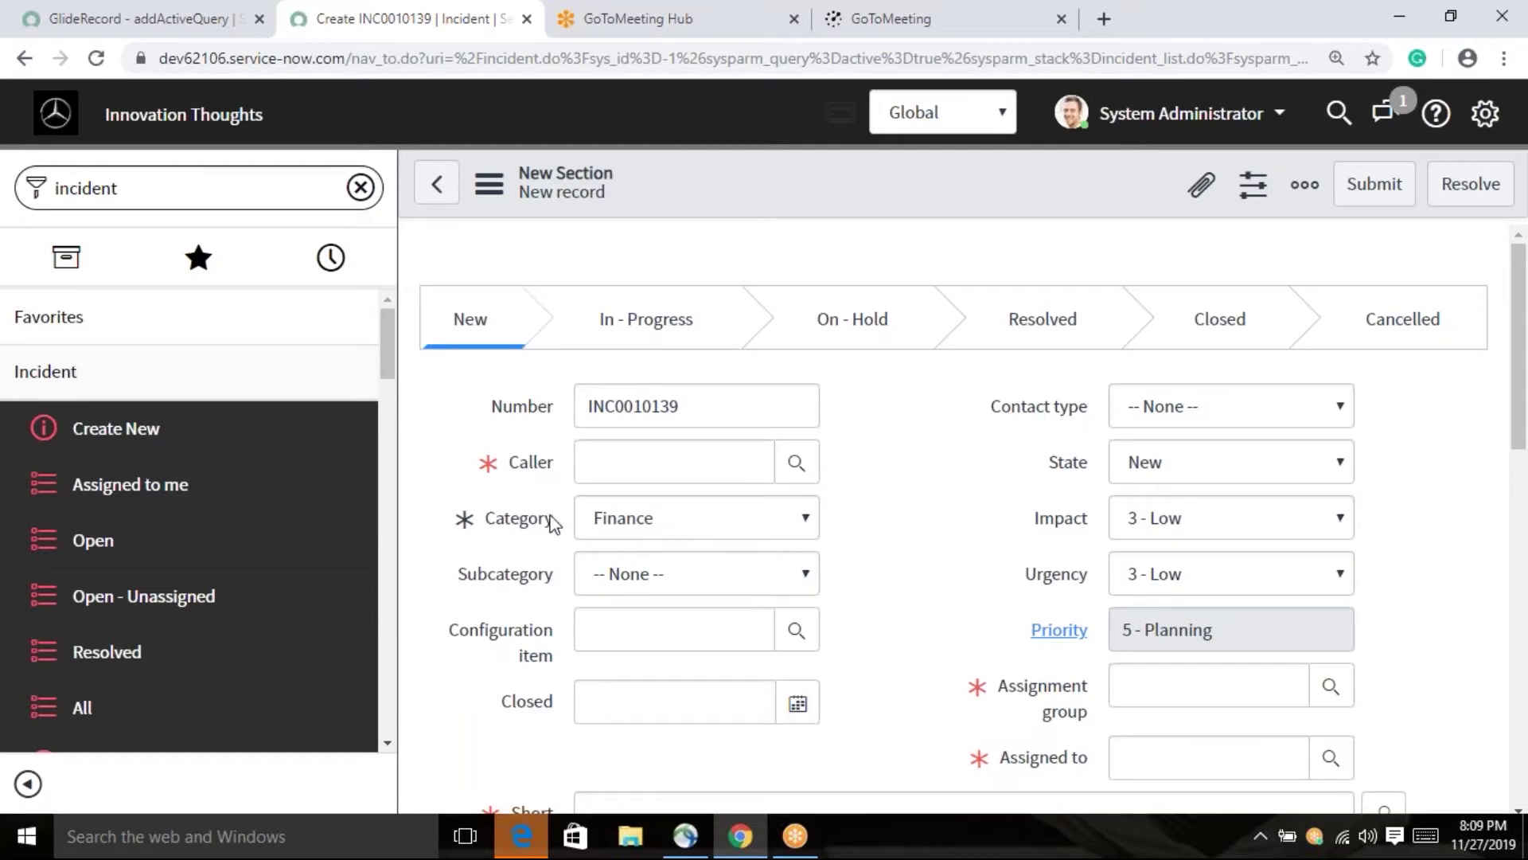
- Open the Subcategory field's dictionary entry, discarding the unsaved incident, and examine its dependent field settings
{"action": "right_click", "coordinate": [529, 583]}
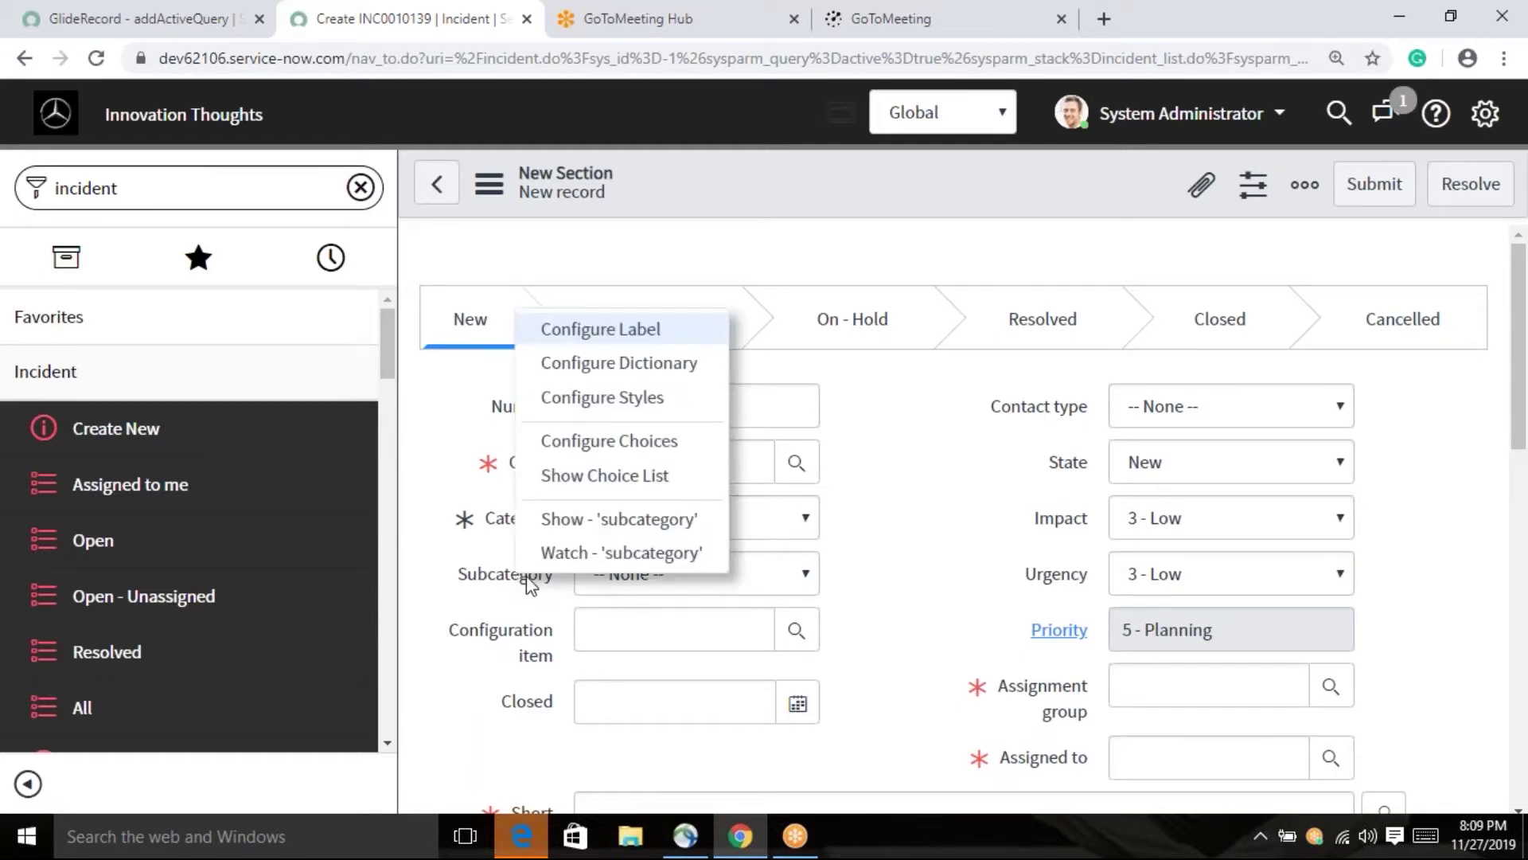
{"action": "left_click", "coordinate": [605, 374]}
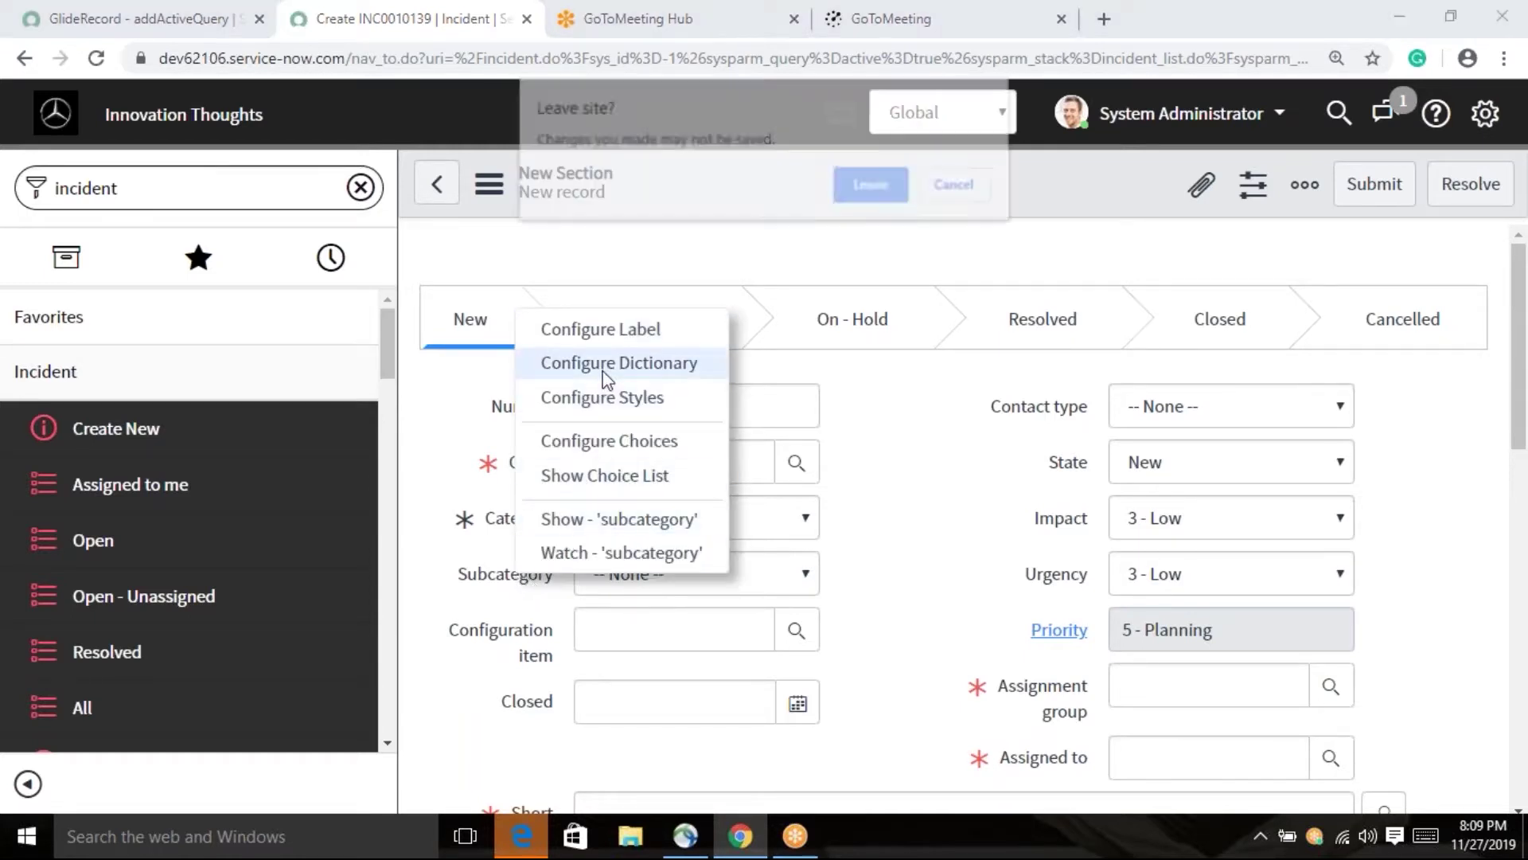
{"action": "left_click", "coordinate": [874, 192]}
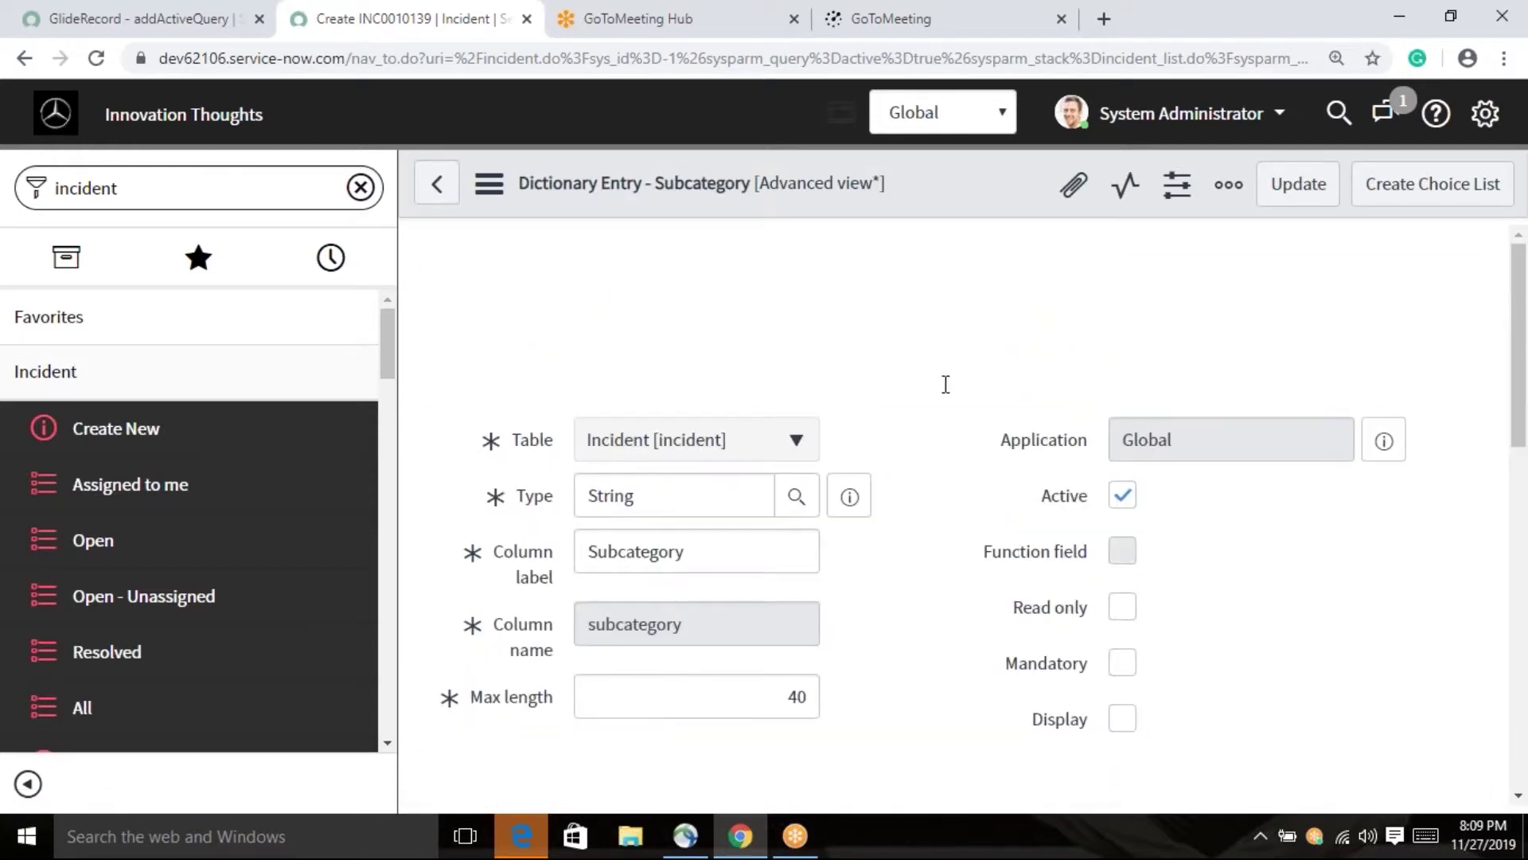
{"action": "scroll", "coordinate": [950, 589], "scroll_direction": "down", "scroll_amount": 2}
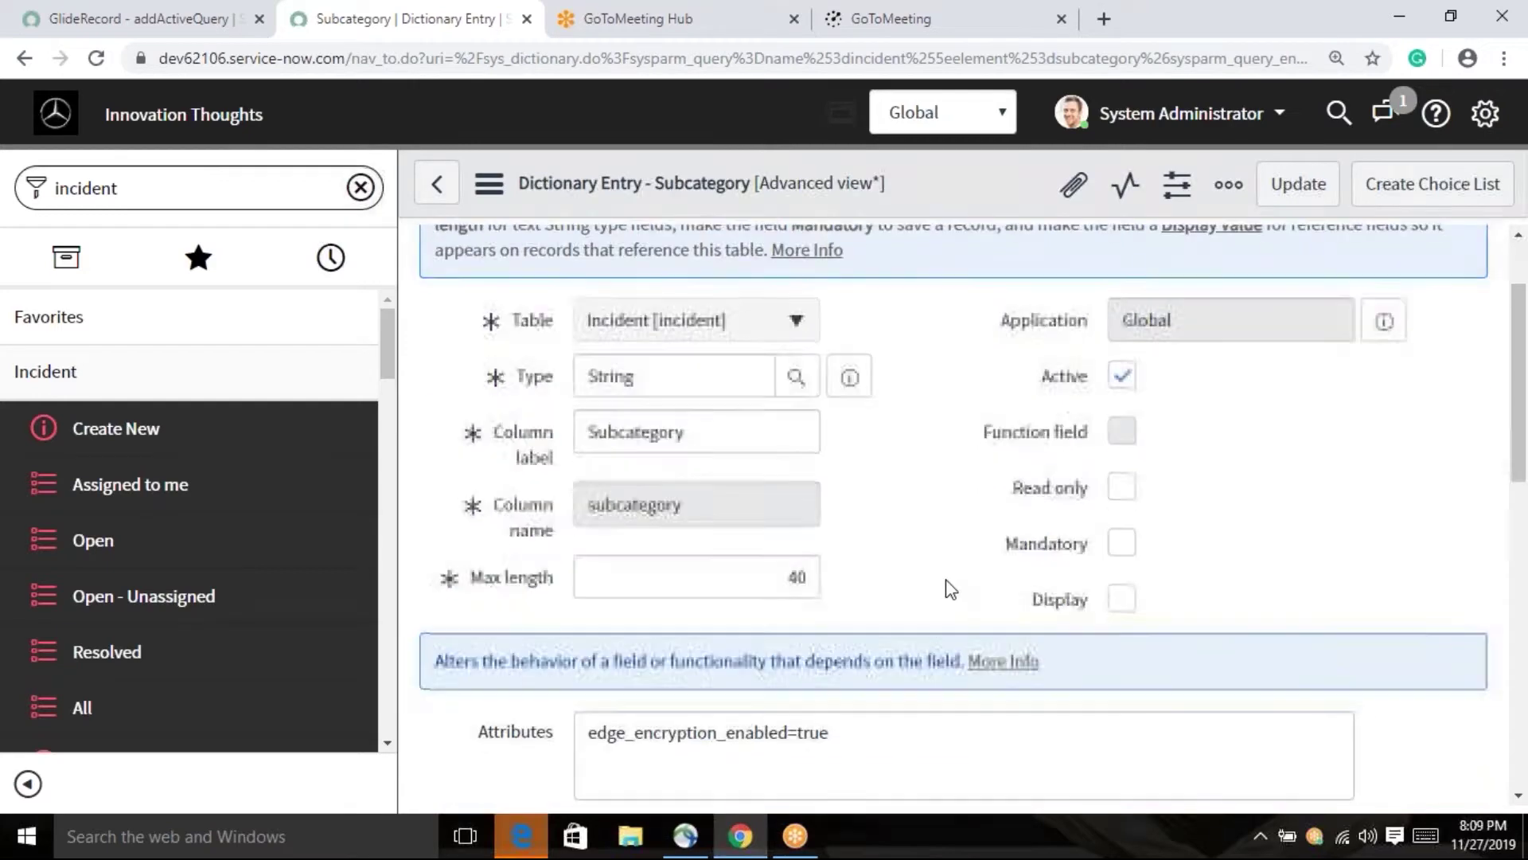
{"action": "scroll", "coordinate": [1190, 573], "scroll_direction": "down", "scroll_amount": 5}
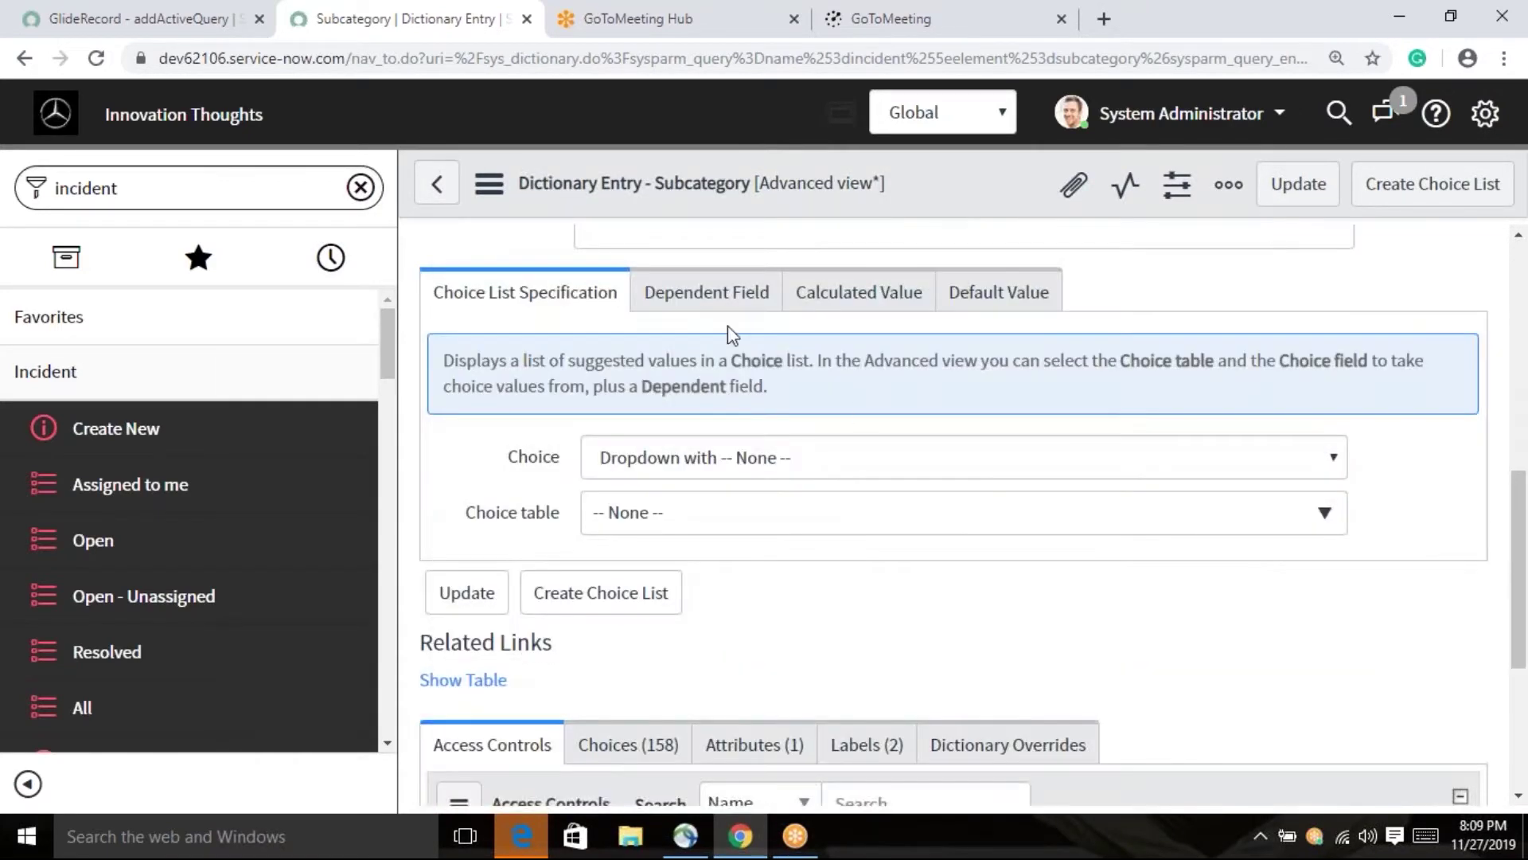
{"action": "left_click", "coordinate": [713, 300]}
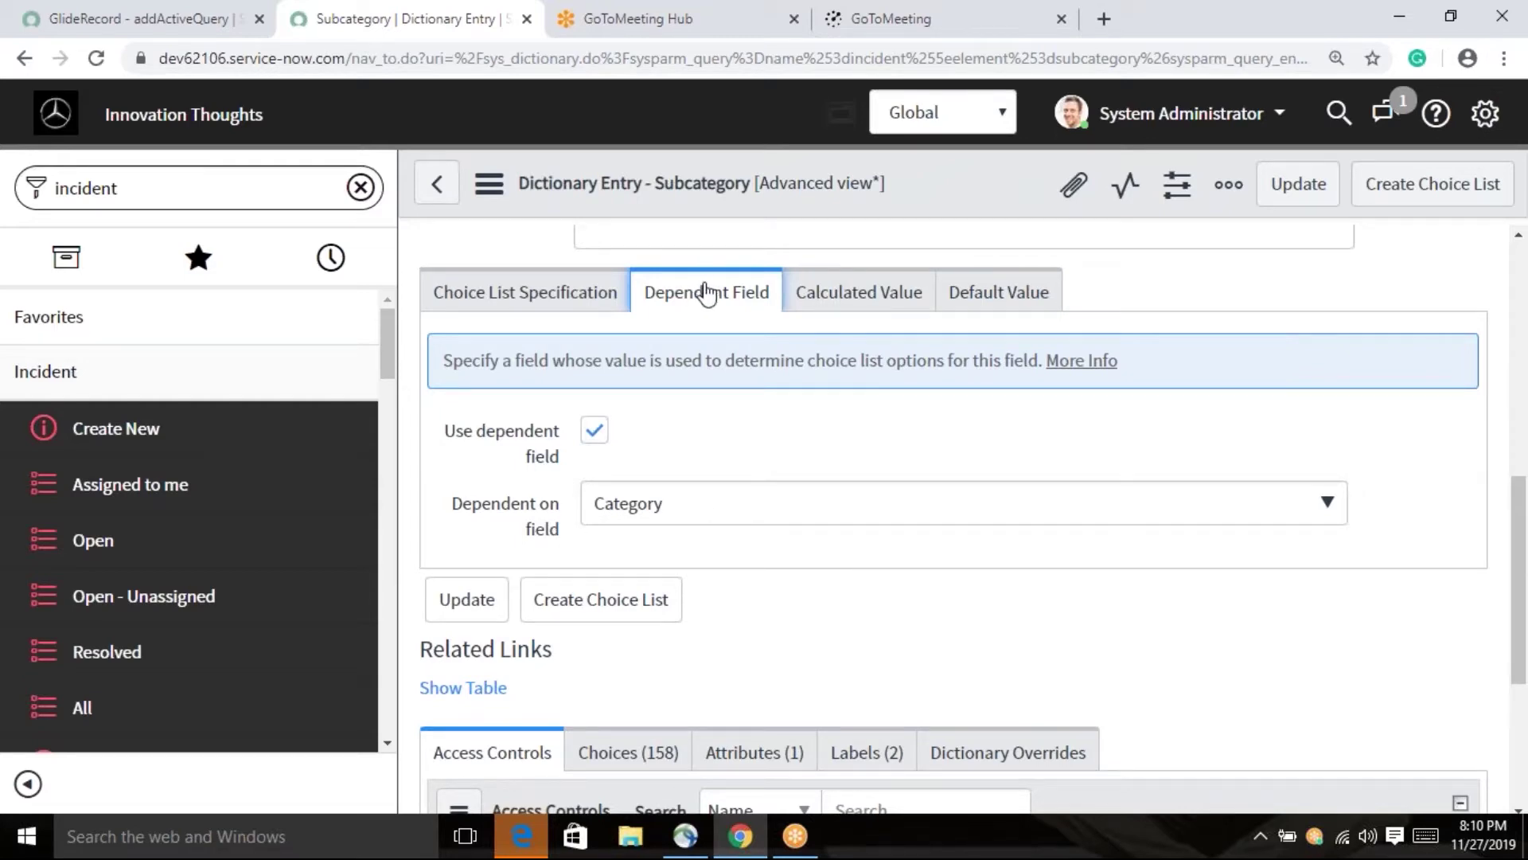
{"action": "scroll", "coordinate": [771, 571], "scroll_direction": "up", "scroll_amount": 5}
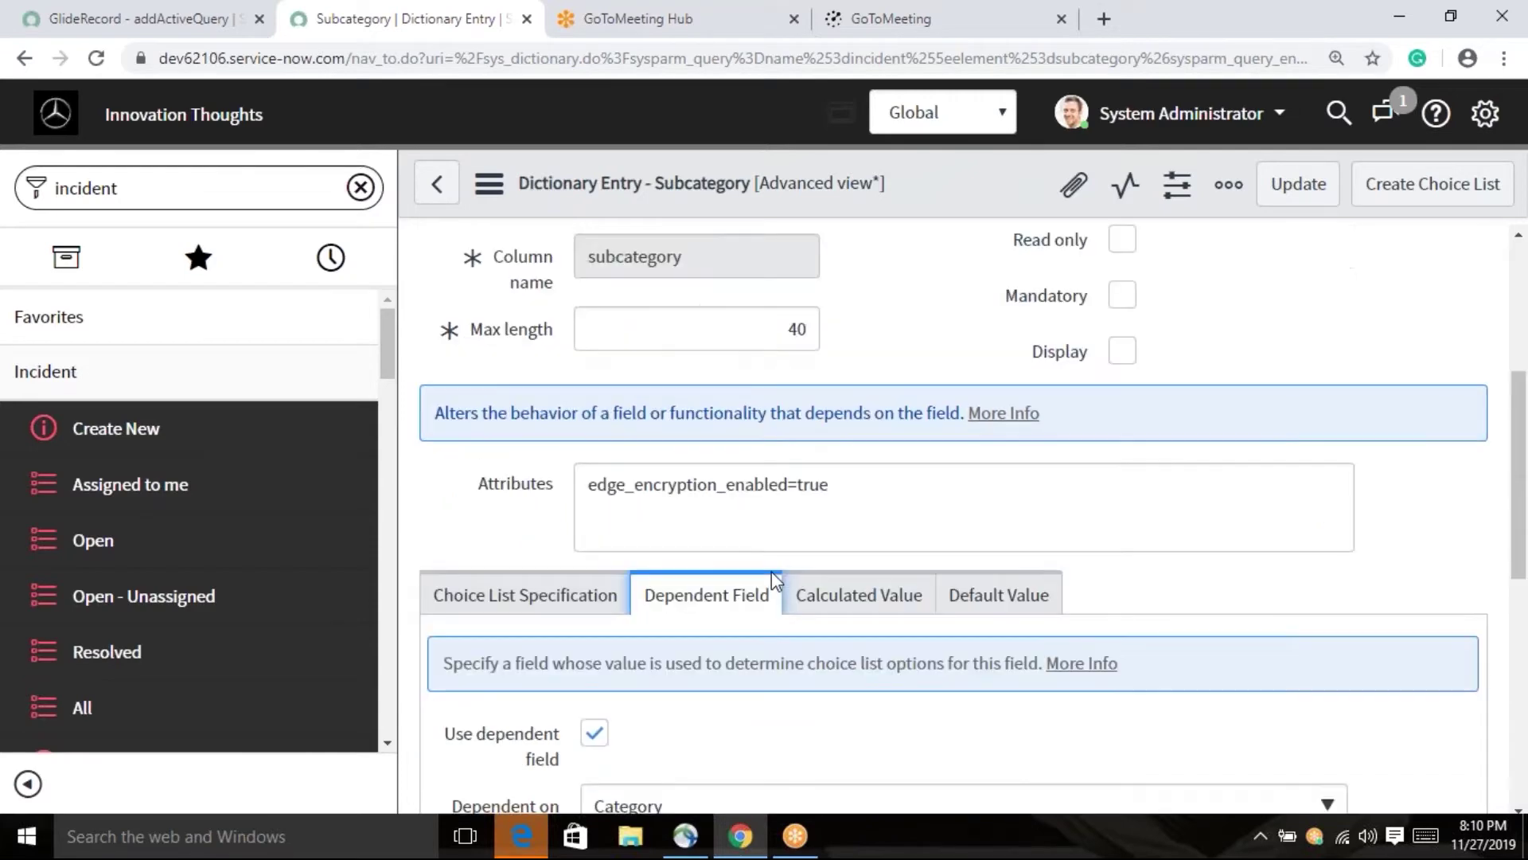
{"action": "scroll", "coordinate": [800, 502], "scroll_direction": "down", "scroll_amount": 5}
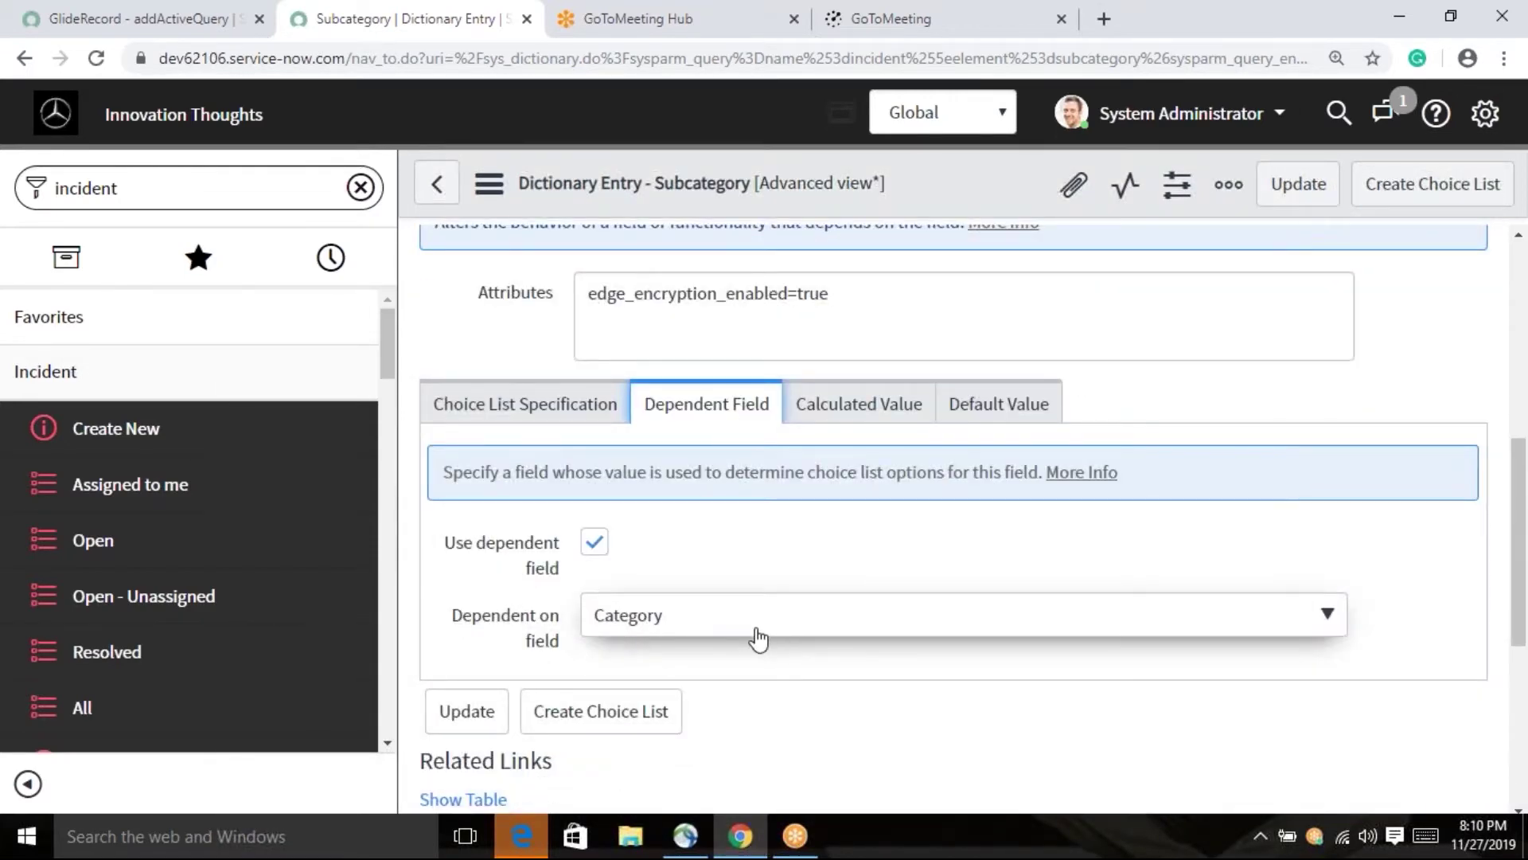
{"action": "scroll", "coordinate": [921, 723], "scroll_direction": "down", "scroll_amount": 4}
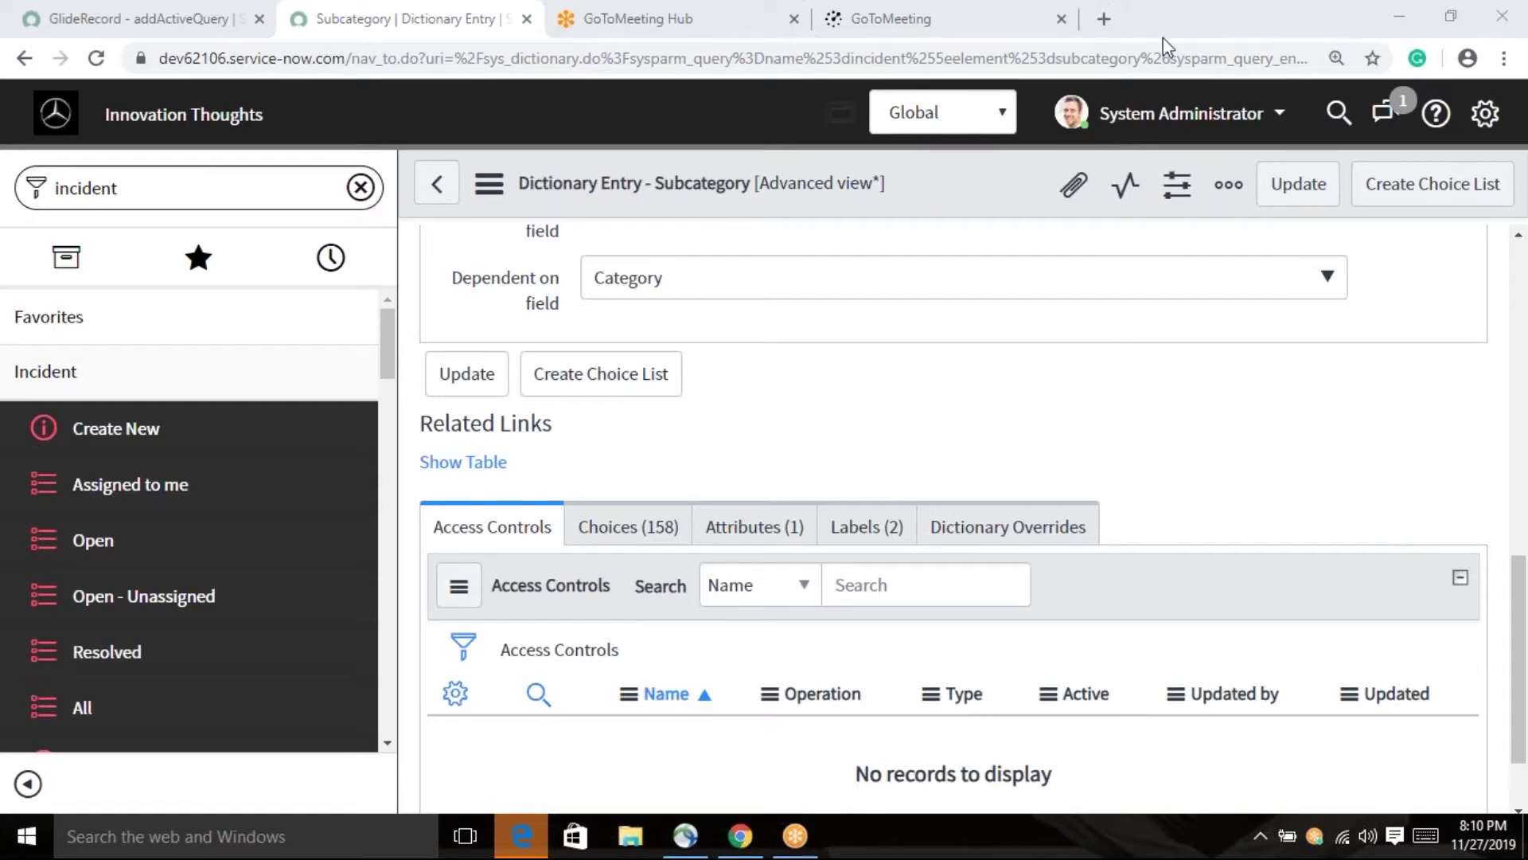
- Start another new incident, set its Category to Hardware, and review the Subcategory and Category options
{"action": "left_click", "coordinate": [222, 427]}
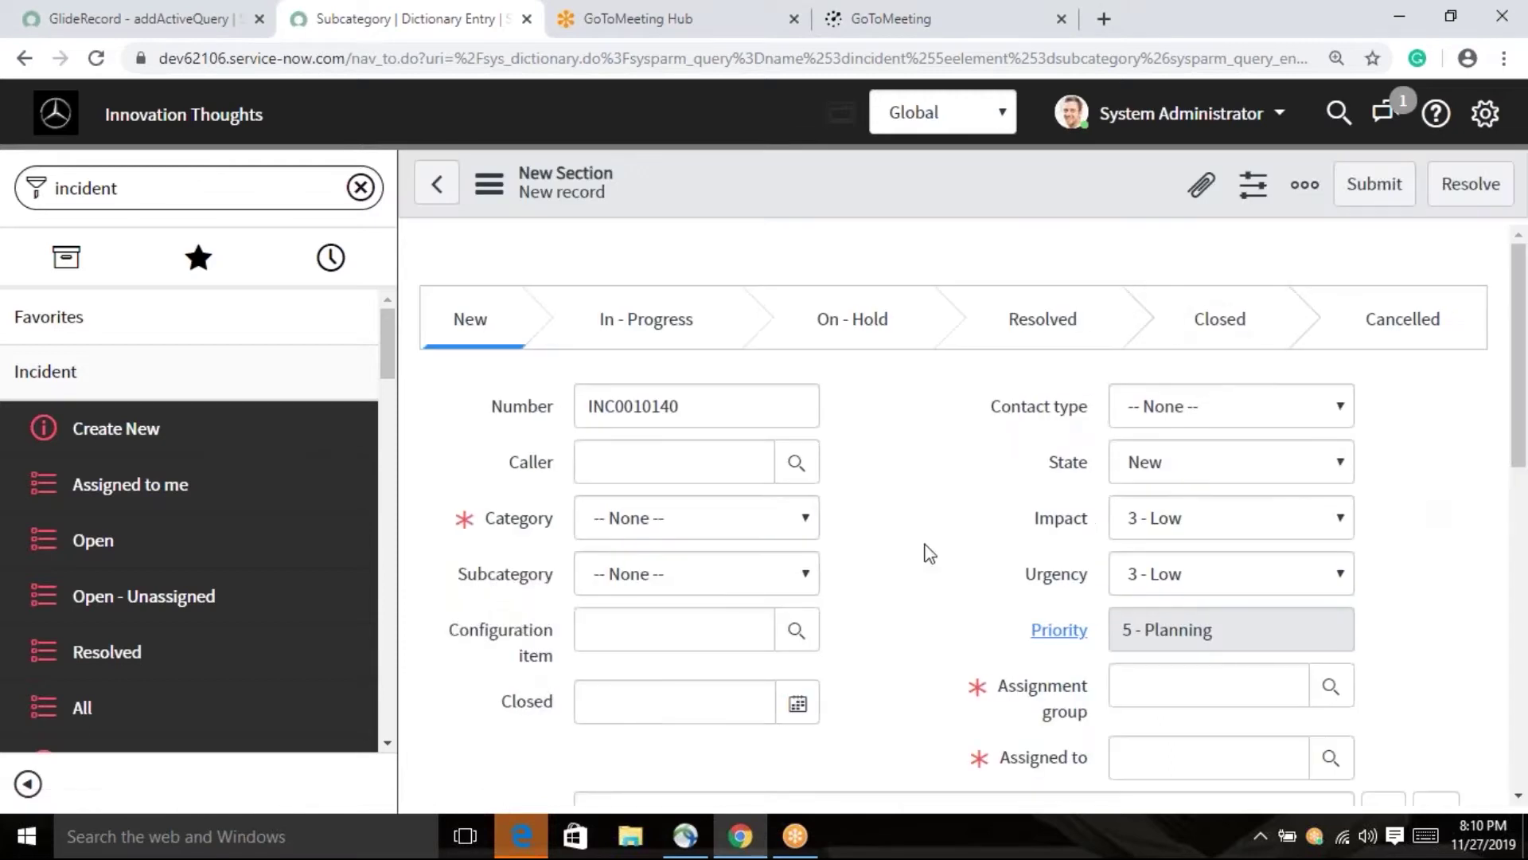
{"action": "scroll", "coordinate": [876, 462], "scroll_direction": "down", "scroll_amount": 1}
{"action": "left_click", "coordinate": [800, 406]}
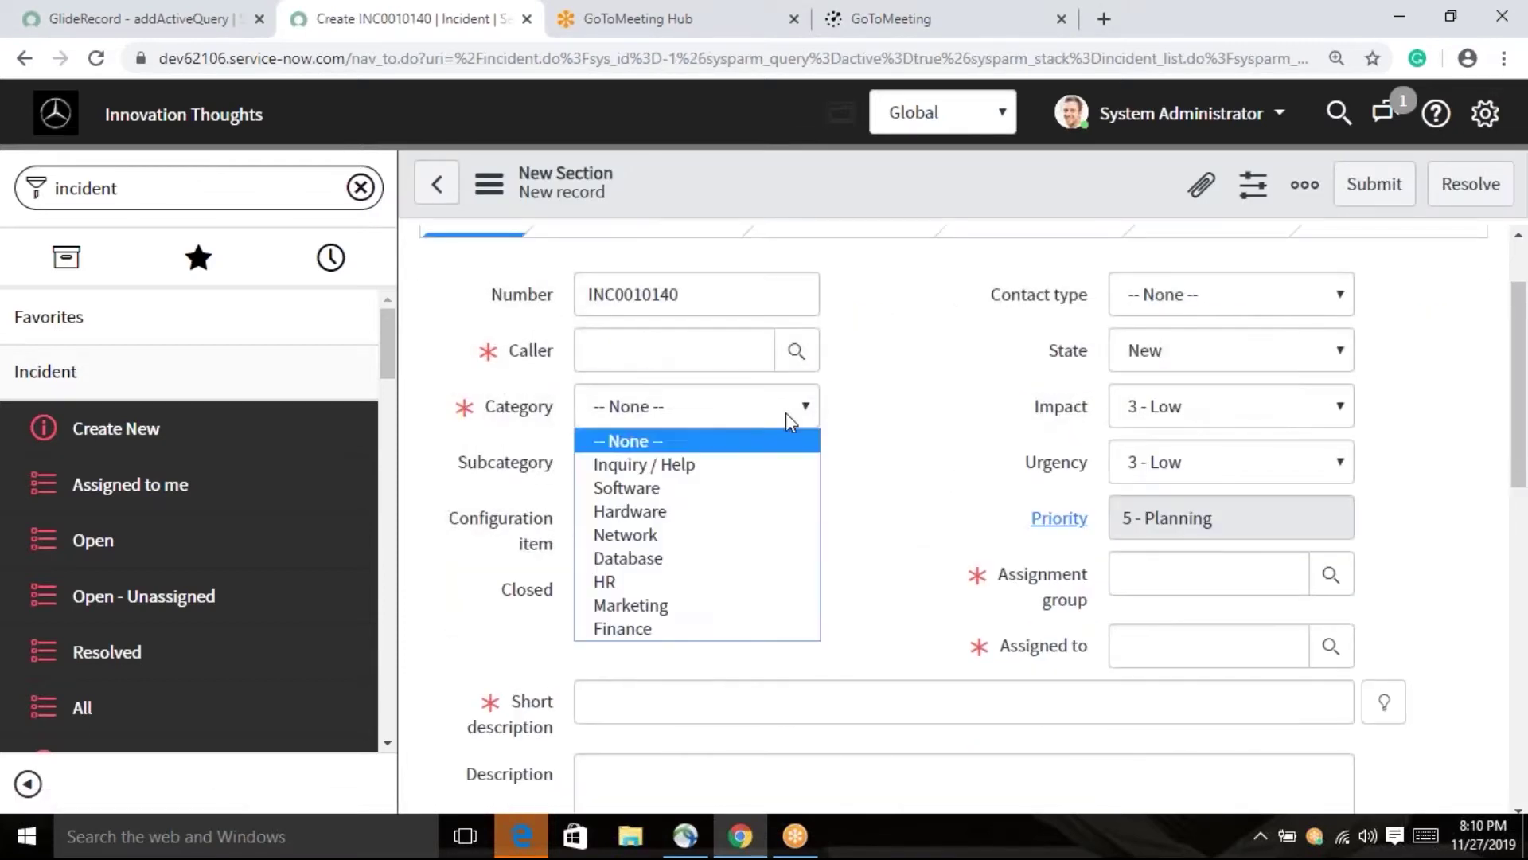
{"action": "left_click", "coordinate": [676, 512]}
{"action": "left_click", "coordinate": [782, 466]}
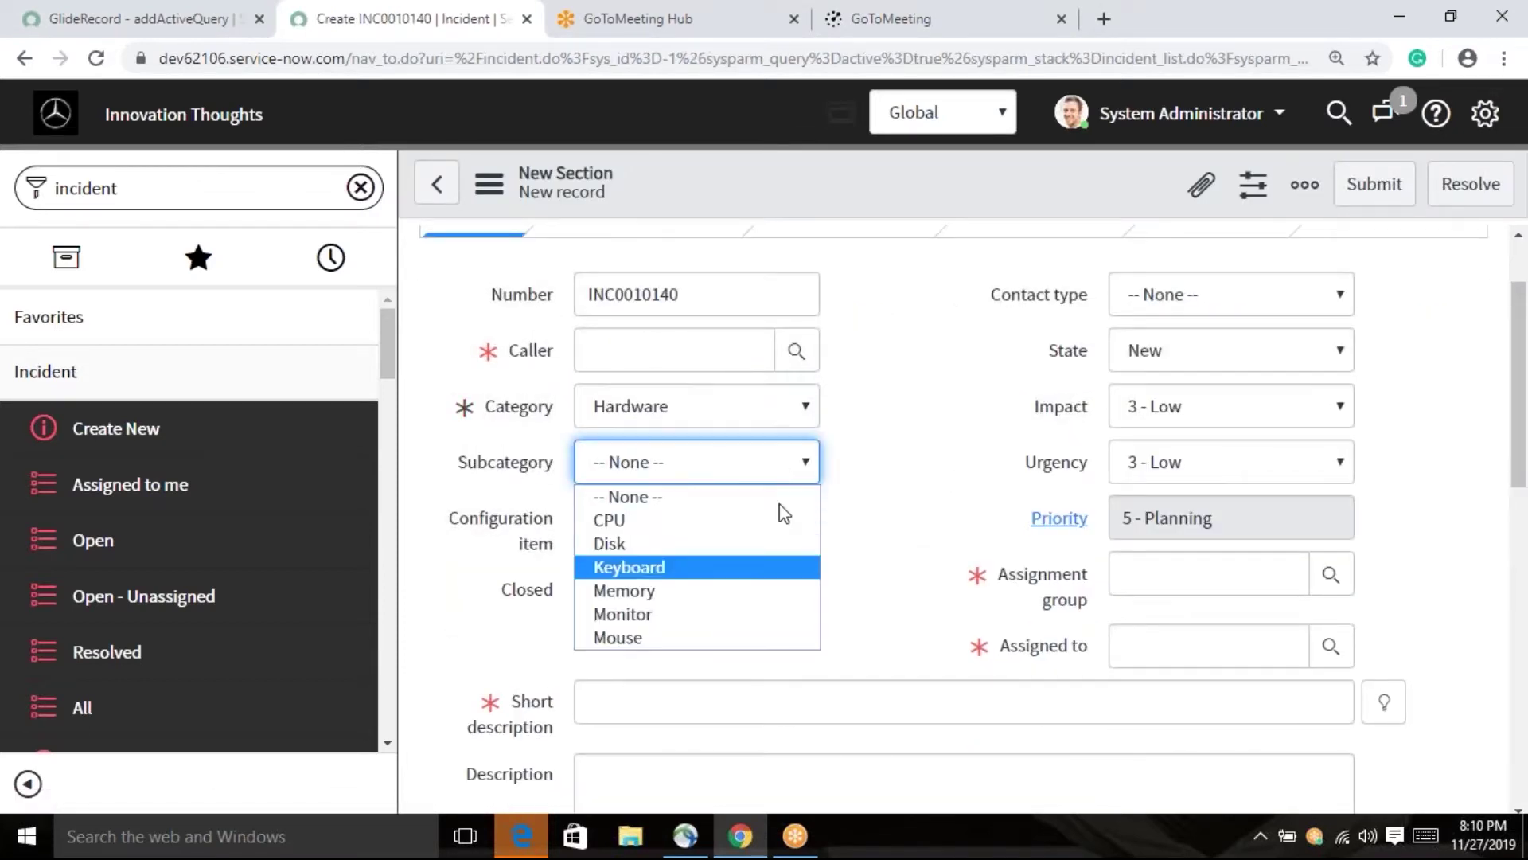
{"action": "left_click", "coordinate": [978, 456]}
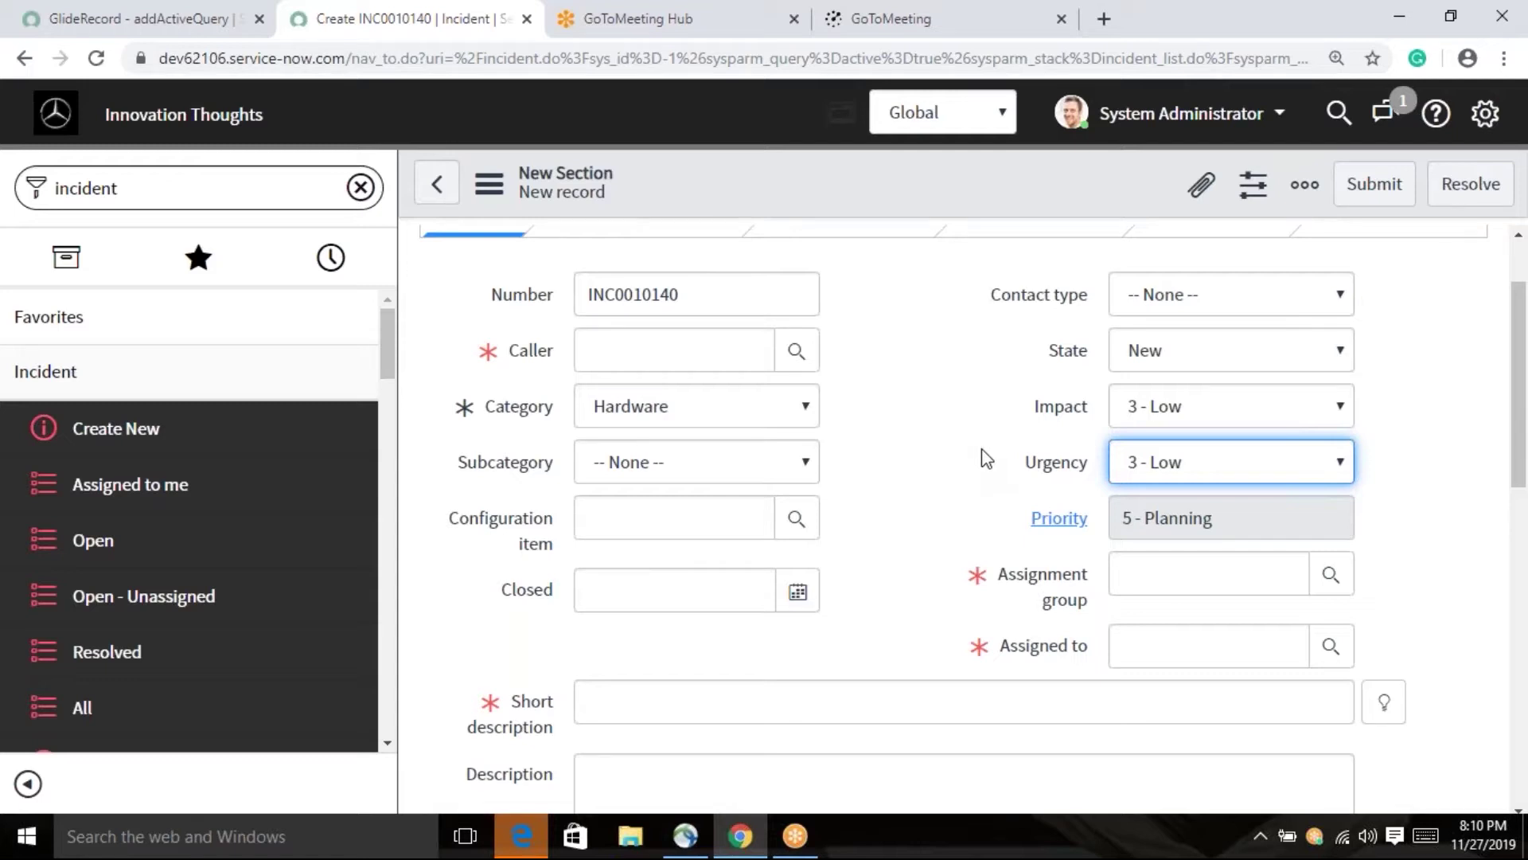
{"action": "left_click", "coordinate": [687, 422]}
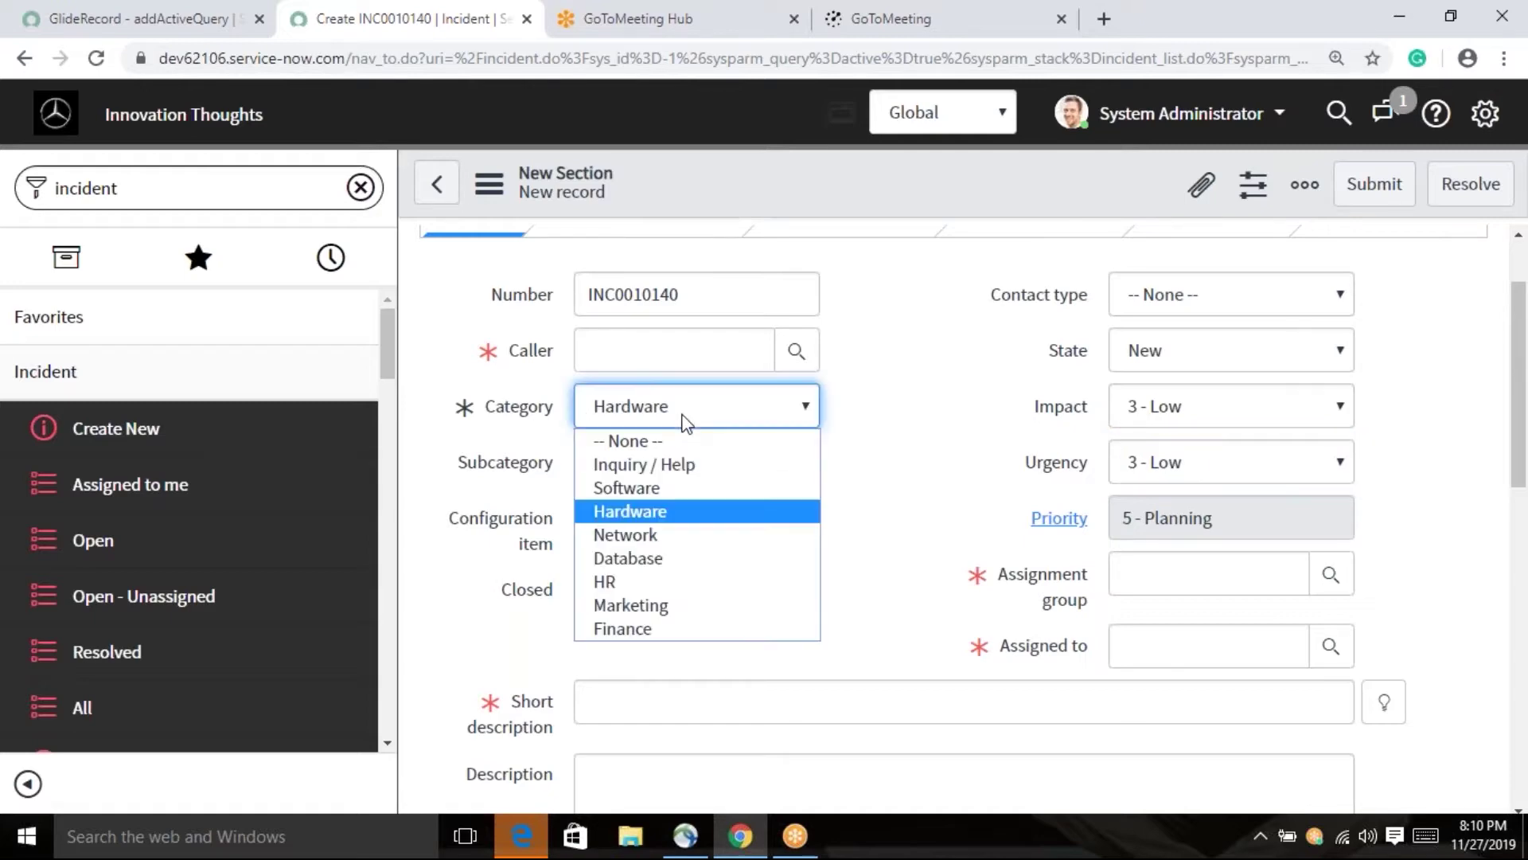
{"action": "left_click", "coordinate": [918, 481]}
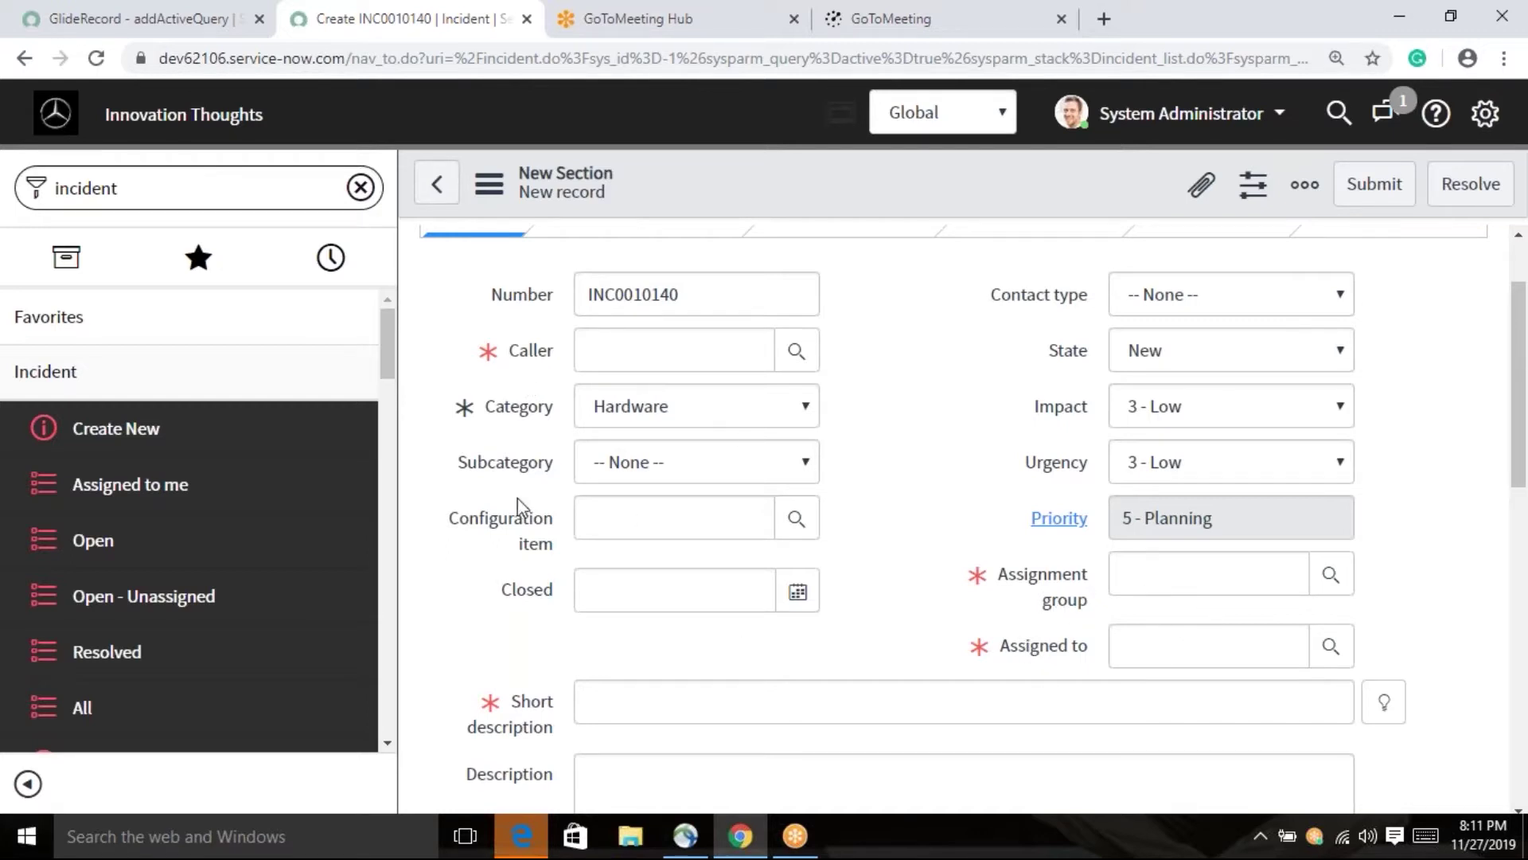
- Set the incident's Assignment group to Network and view the users selectable for Assigned to
{"action": "left_click", "coordinate": [1321, 575]}
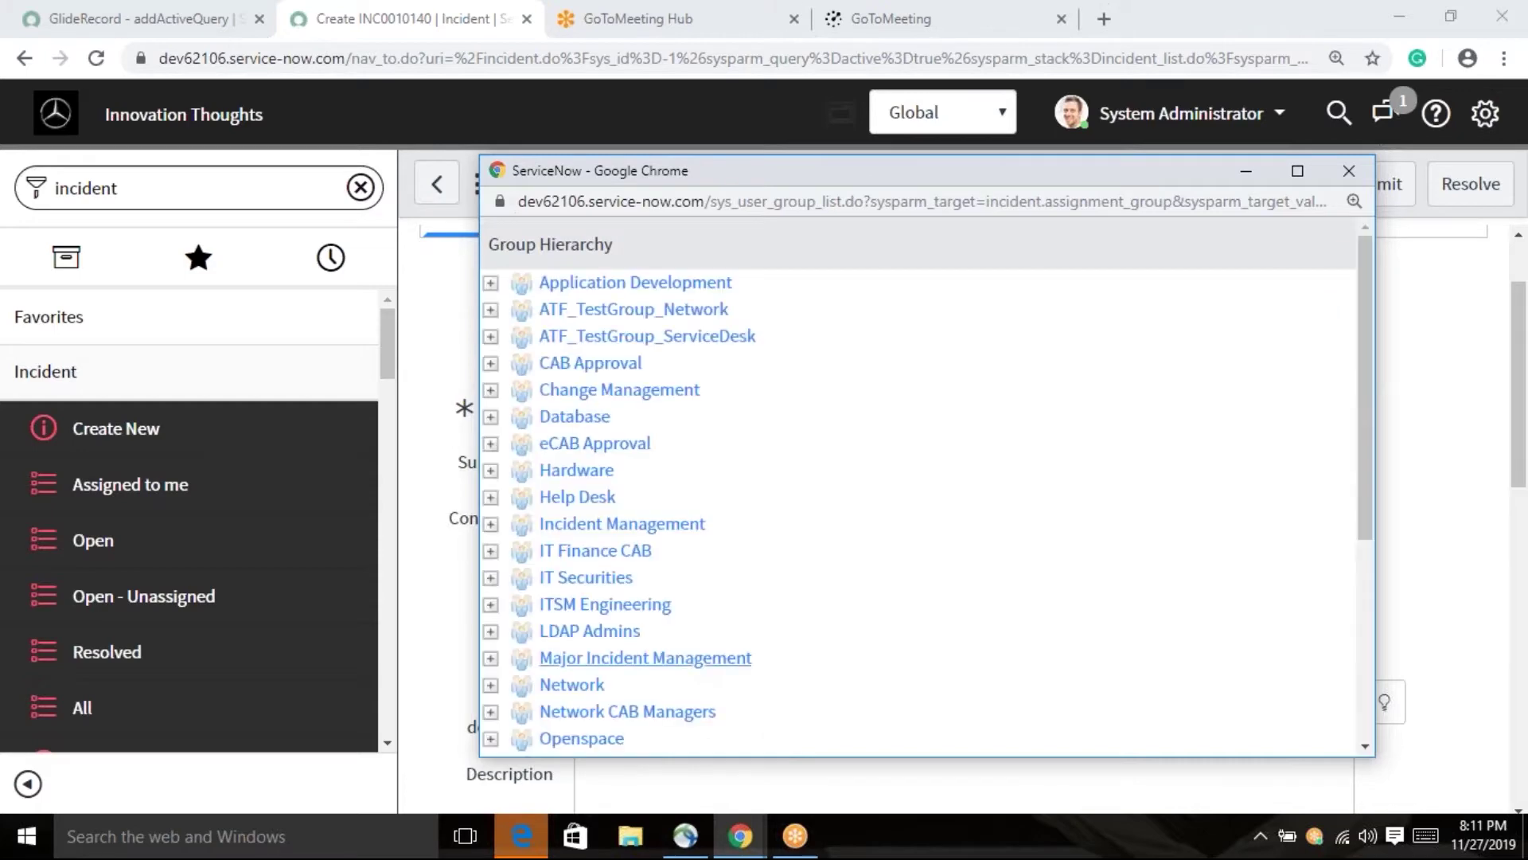
{"action": "left_click", "coordinate": [562, 685]}
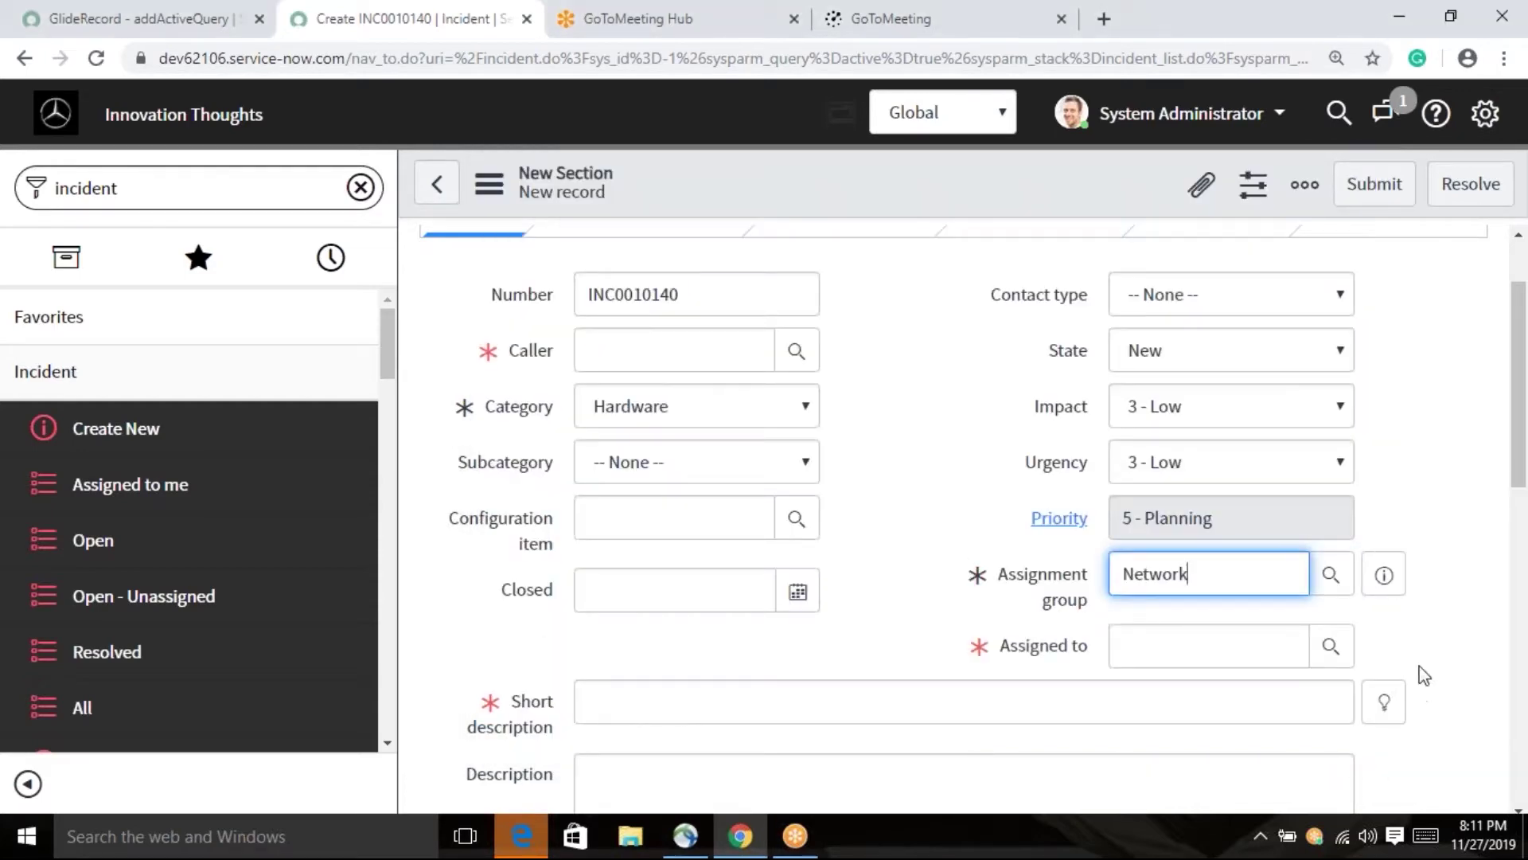
{"action": "left_click", "coordinate": [1331, 646]}
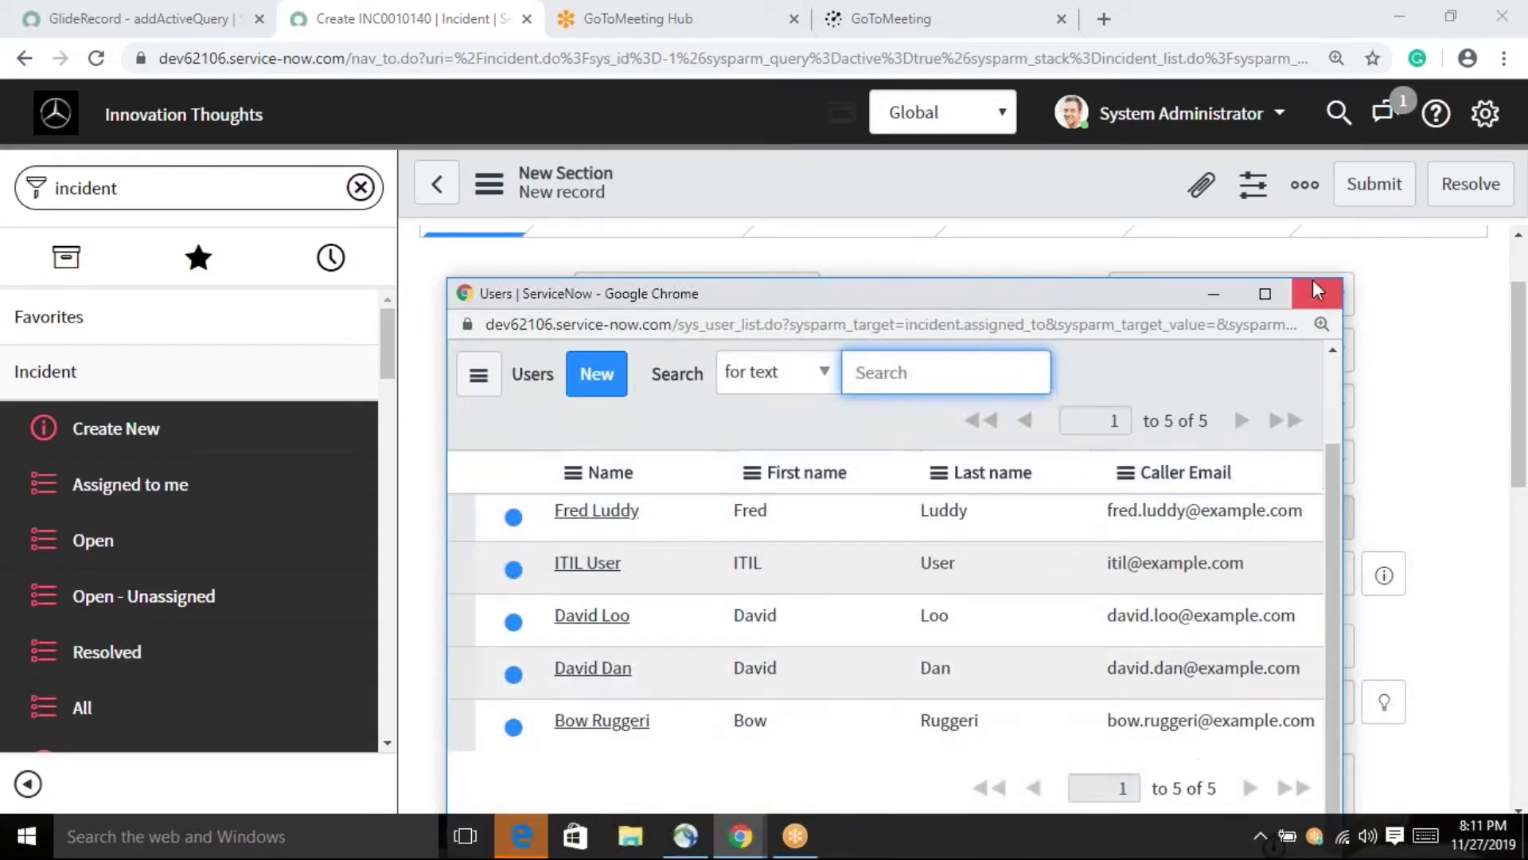
{"action": "left_click", "coordinate": [1315, 291]}
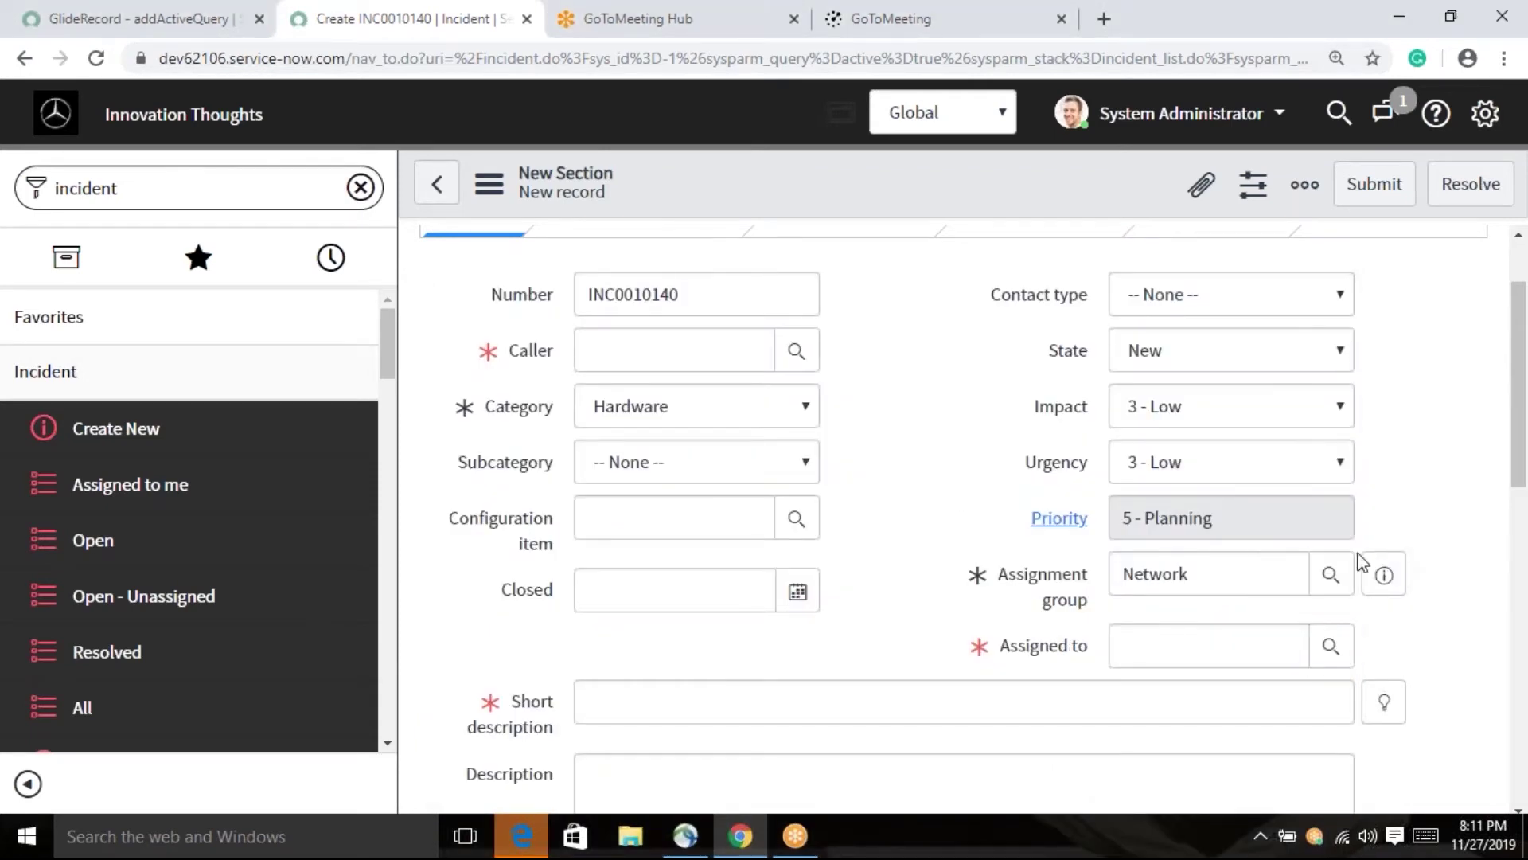
- Change the incident's Assignment group to Hardware and view the users selectable for Assigned to
{"action": "left_click", "coordinate": [1330, 575]}
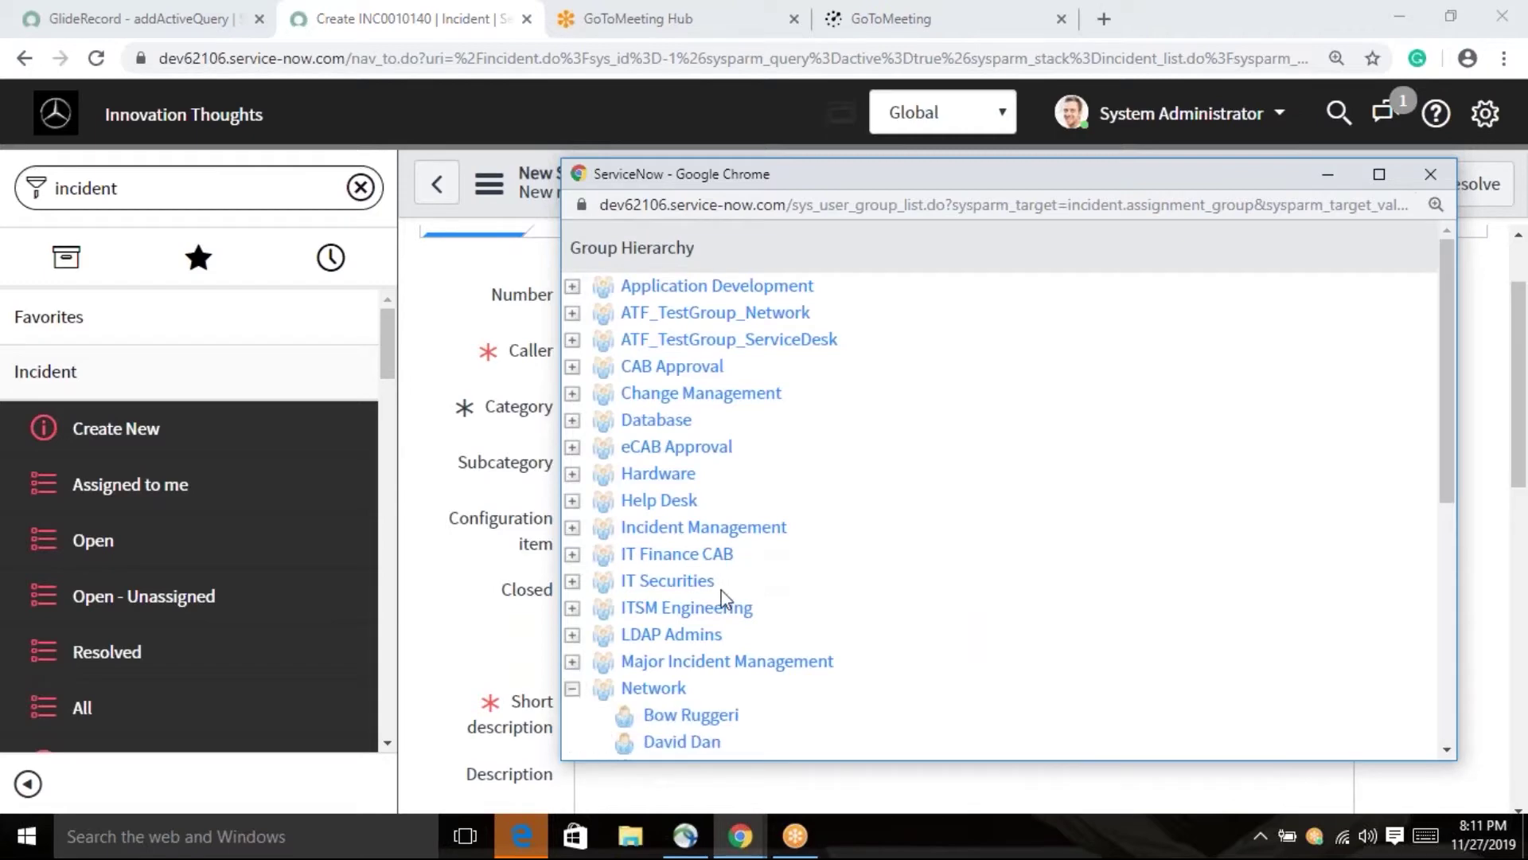
{"action": "scroll", "coordinate": [697, 700], "scroll_direction": "down", "scroll_amount": 3}
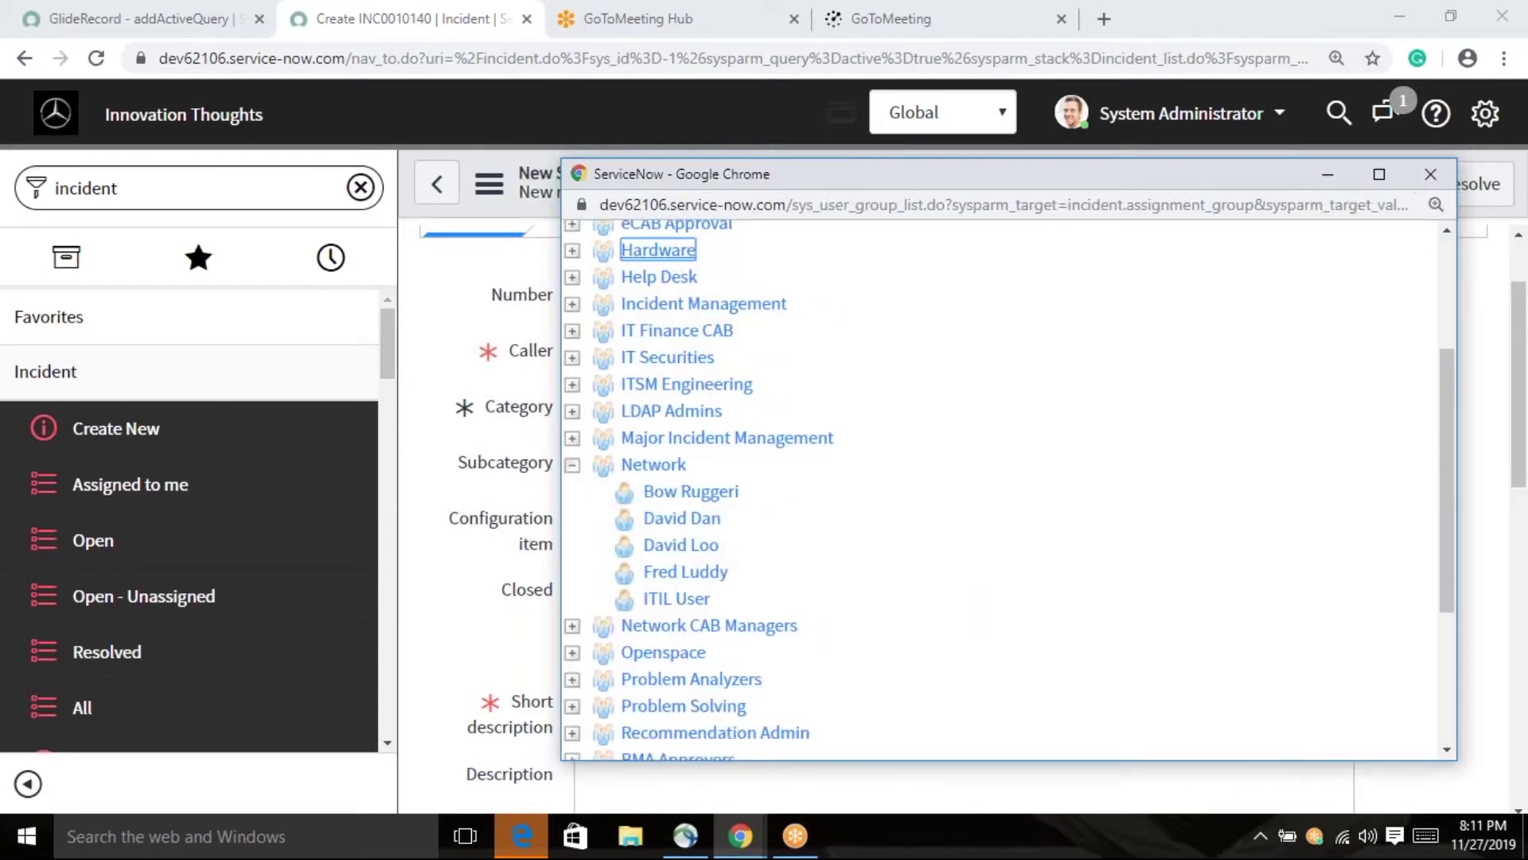
{"action": "left_click", "coordinate": [657, 250]}
{"action": "left_click", "coordinate": [1330, 647]}
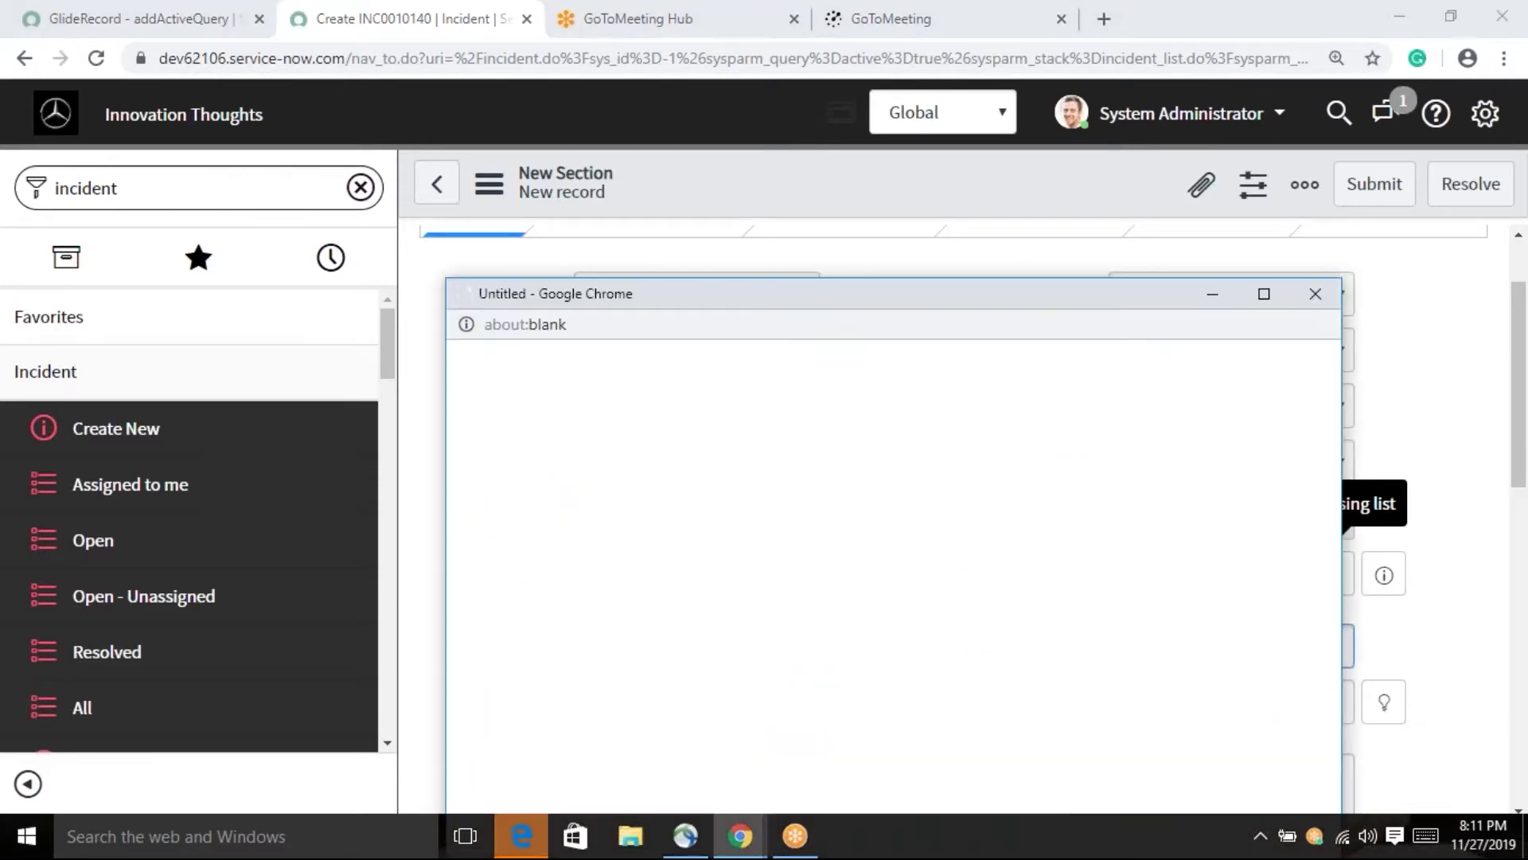
{"action": "scroll", "coordinate": [767, 642], "scroll_direction": "down", "scroll_amount": 3}
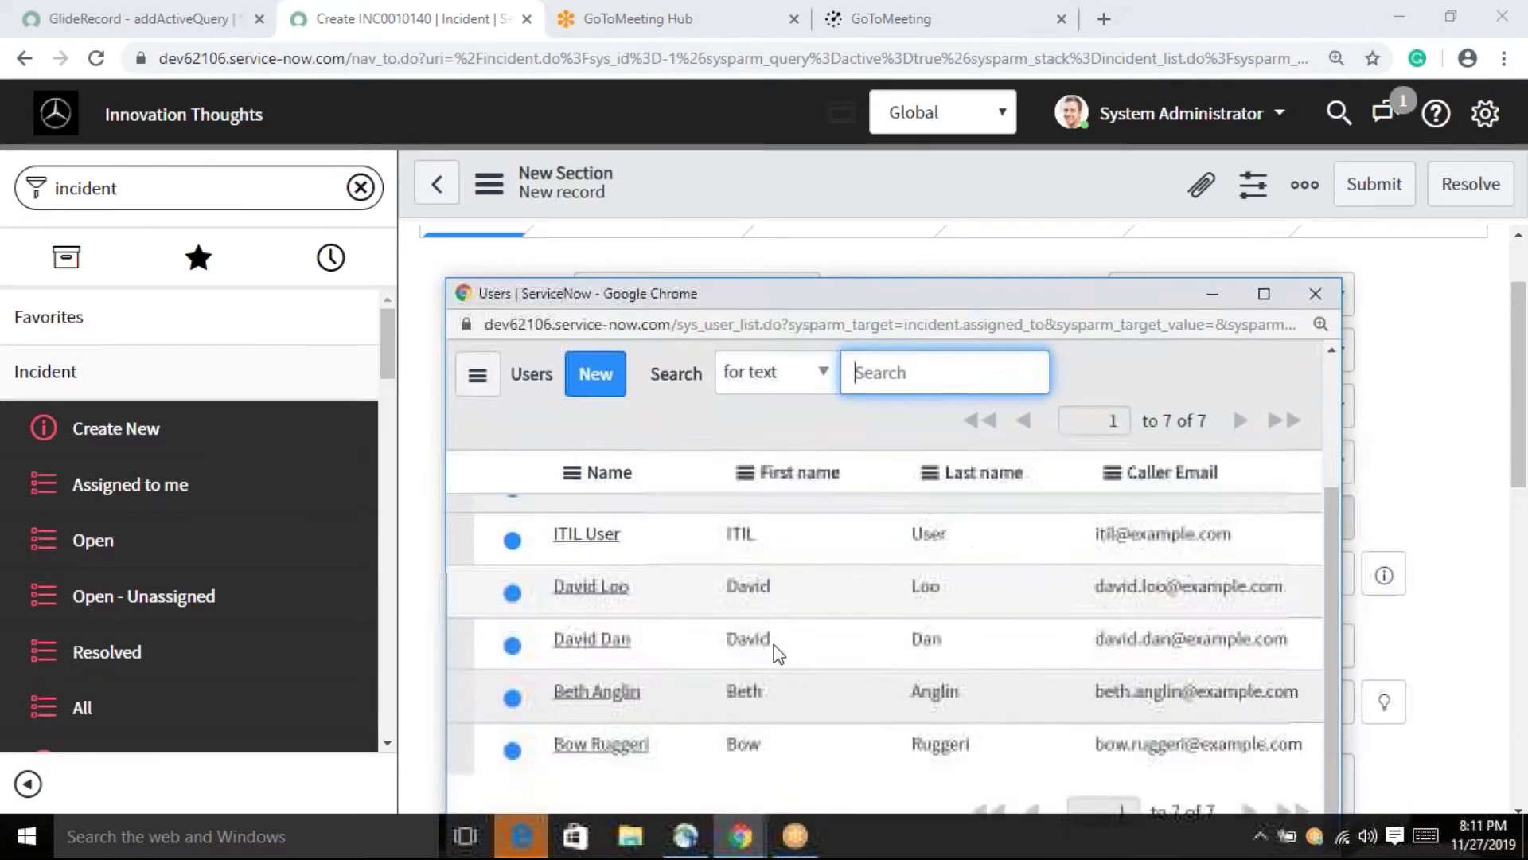
{"action": "left_click", "coordinate": [1316, 296]}
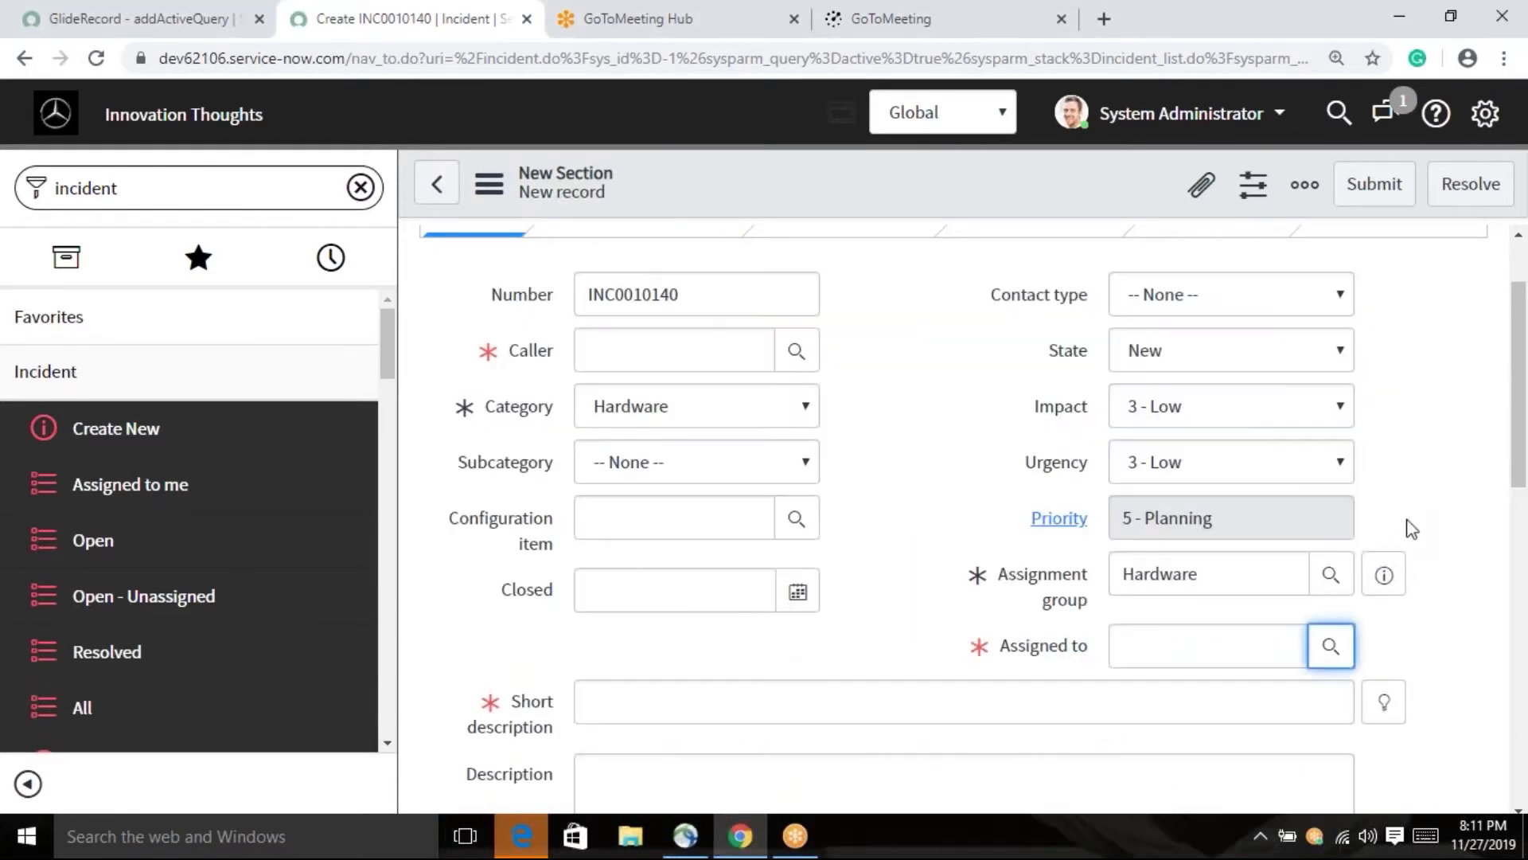
- Open the Assigned to field's dictionary entry, discarding the unsaved incident, and copy its Dependent value "assignment_group"
{"action": "left_click", "coordinate": [1079, 700]}
{"action": "right_click", "coordinate": [1062, 649]}
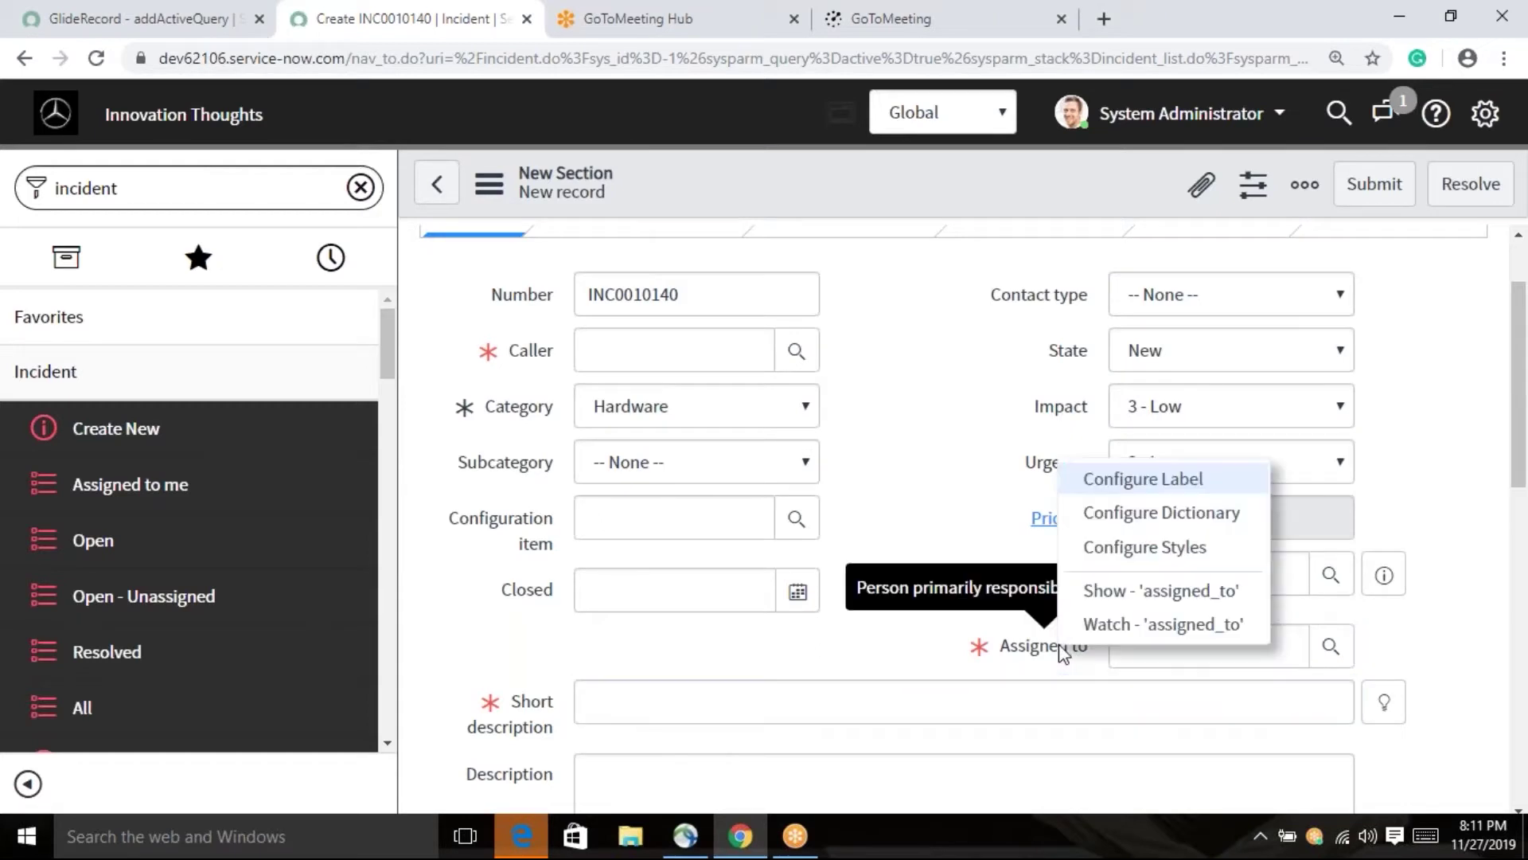
{"action": "left_click", "coordinate": [1163, 514]}
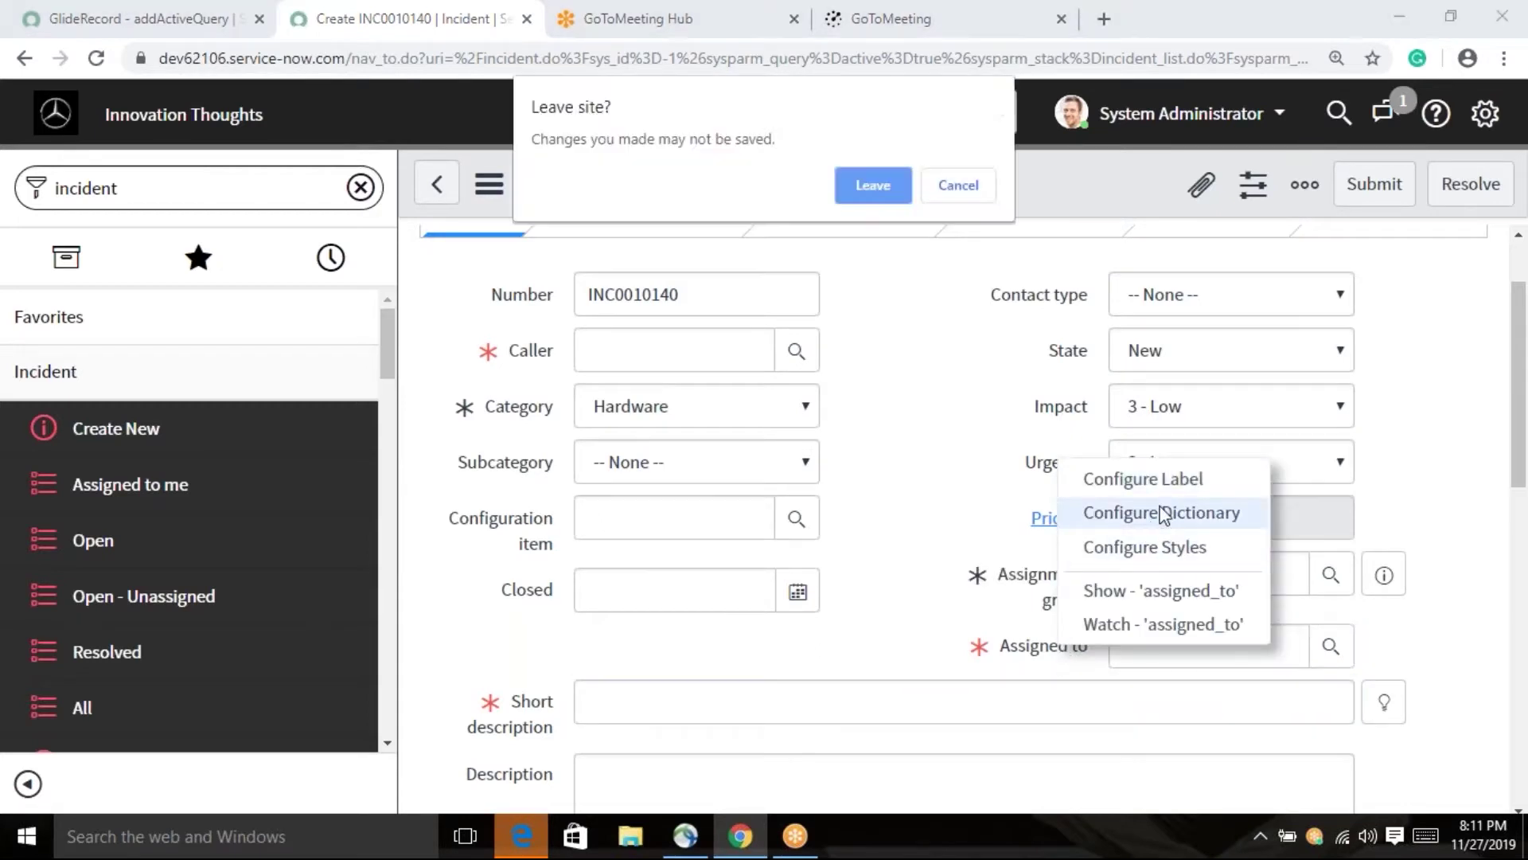
{"action": "left_click", "coordinate": [908, 188]}
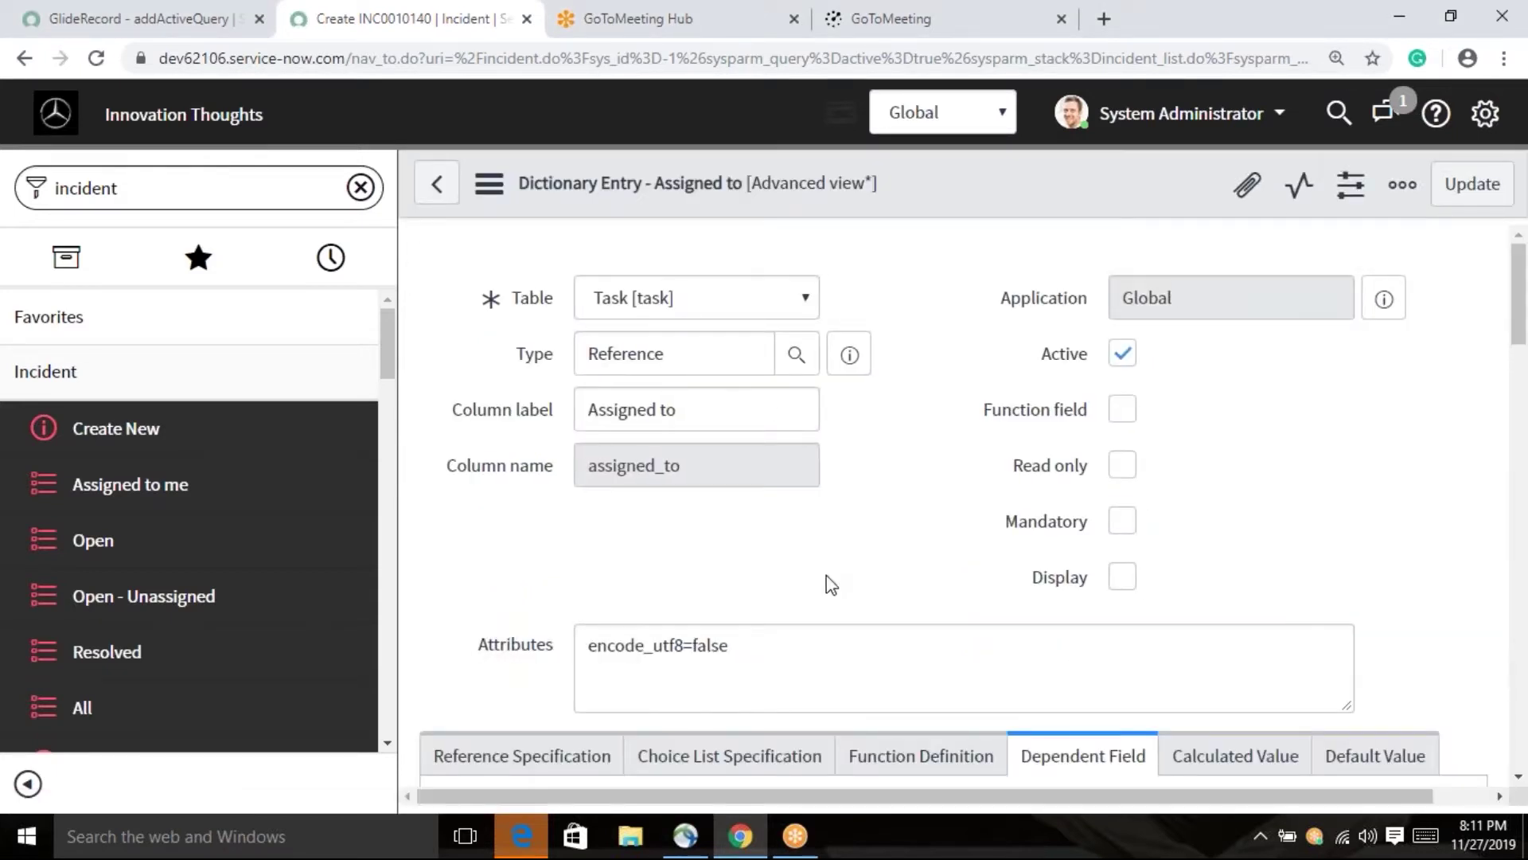
{"action": "scroll", "coordinate": [860, 557], "scroll_direction": "down", "scroll_amount": 2}
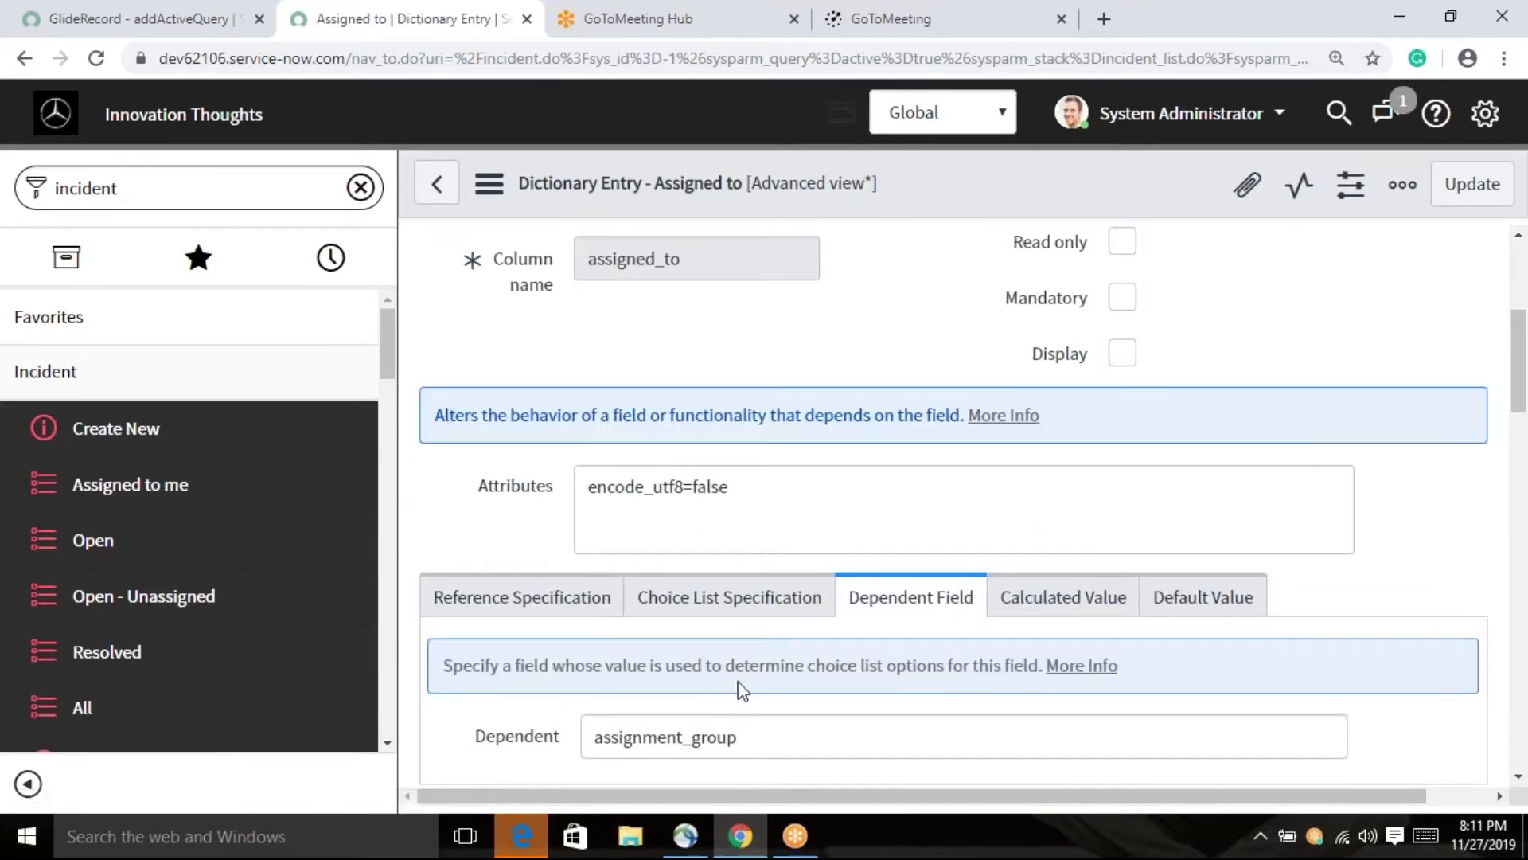
{"action": "scroll", "coordinate": [810, 604], "scroll_direction": "down", "scroll_amount": 3}
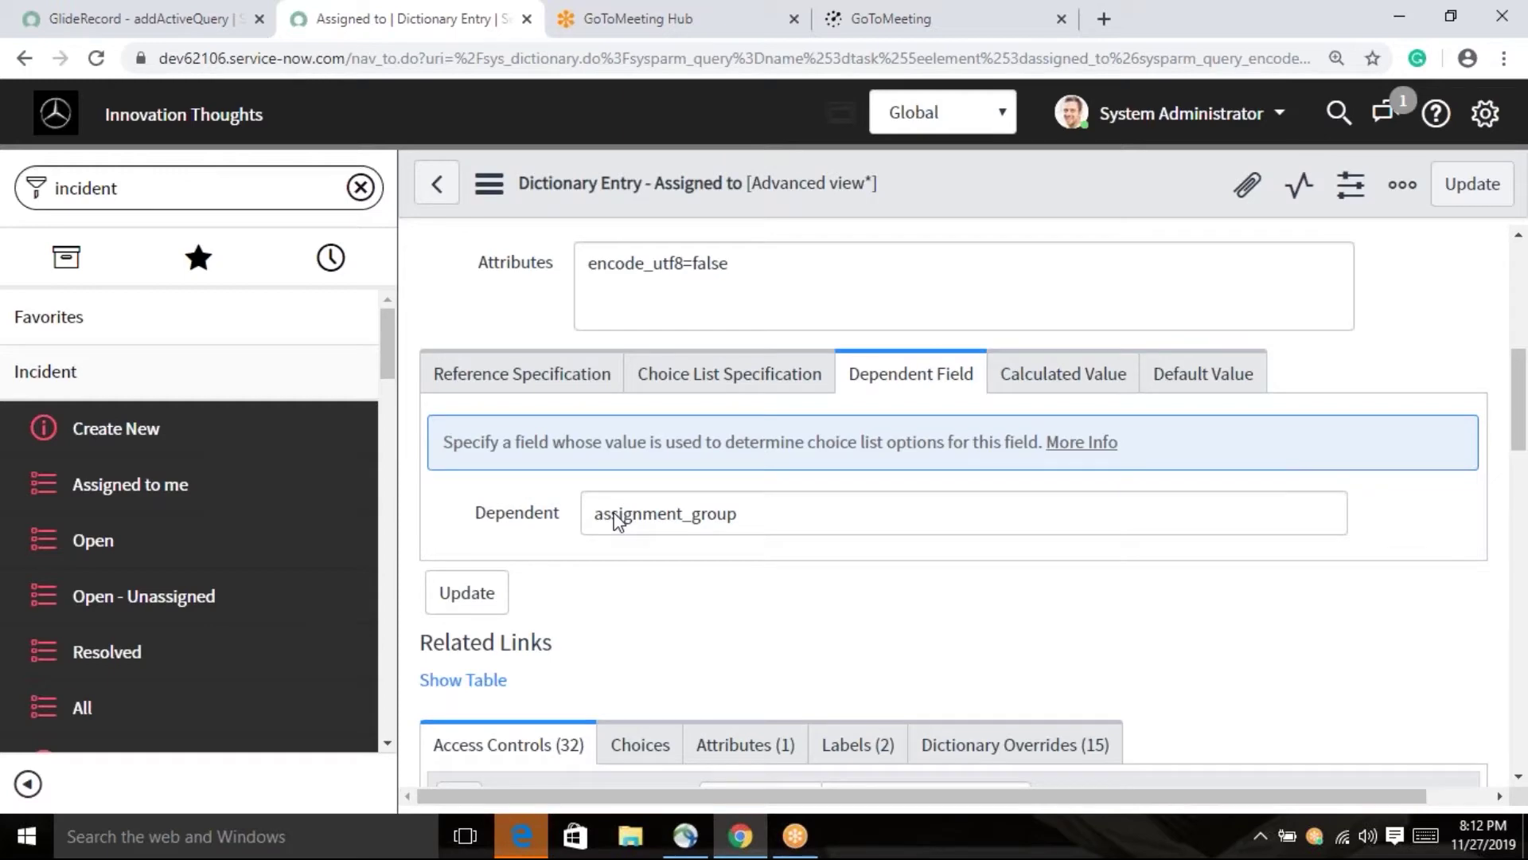
{"action": "left_click_drag", "start_coordinate": [598, 513], "coordinate": [758, 516]}
{"action": "key", "text": "ctrl+c"}
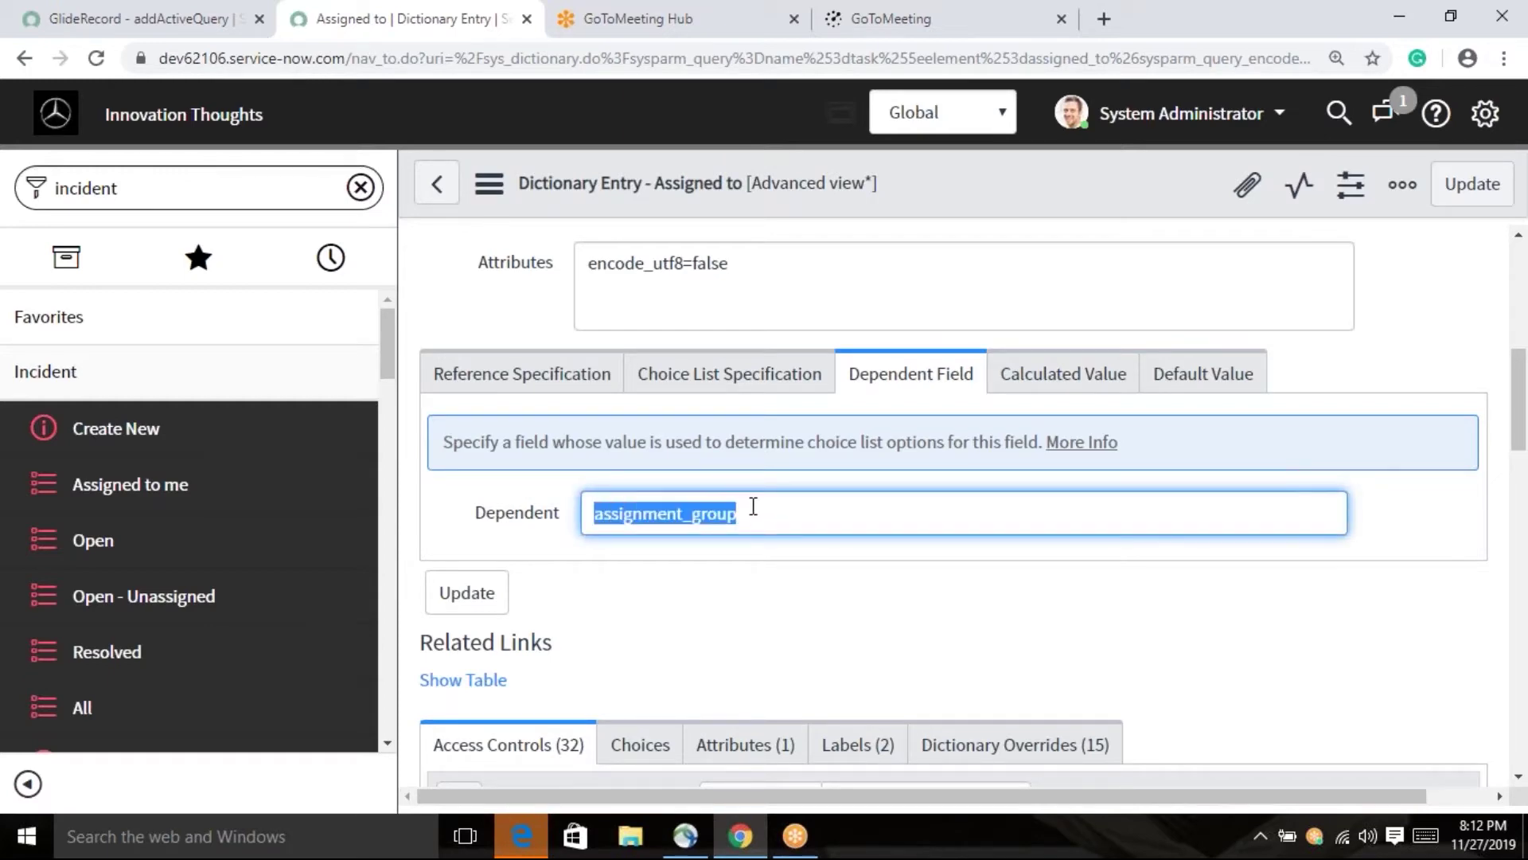
- Clear the Dependent value in the Assigned to dictionary entry and save the entry
{"action": "key", "text": "BackSpace"}
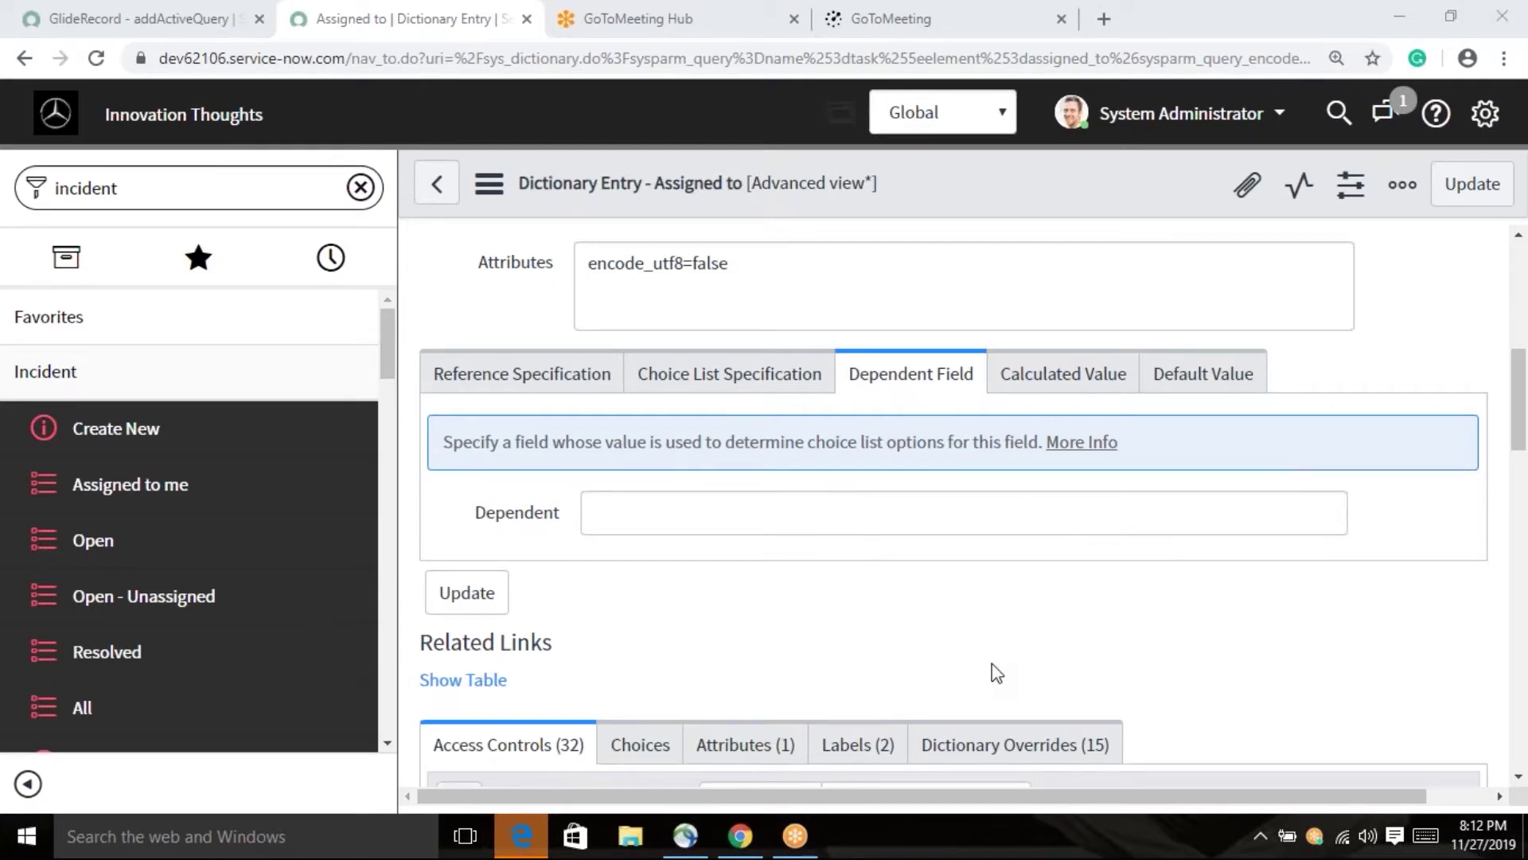
{"action": "scroll", "coordinate": [1146, 751], "scroll_direction": "up", "scroll_amount": 6}
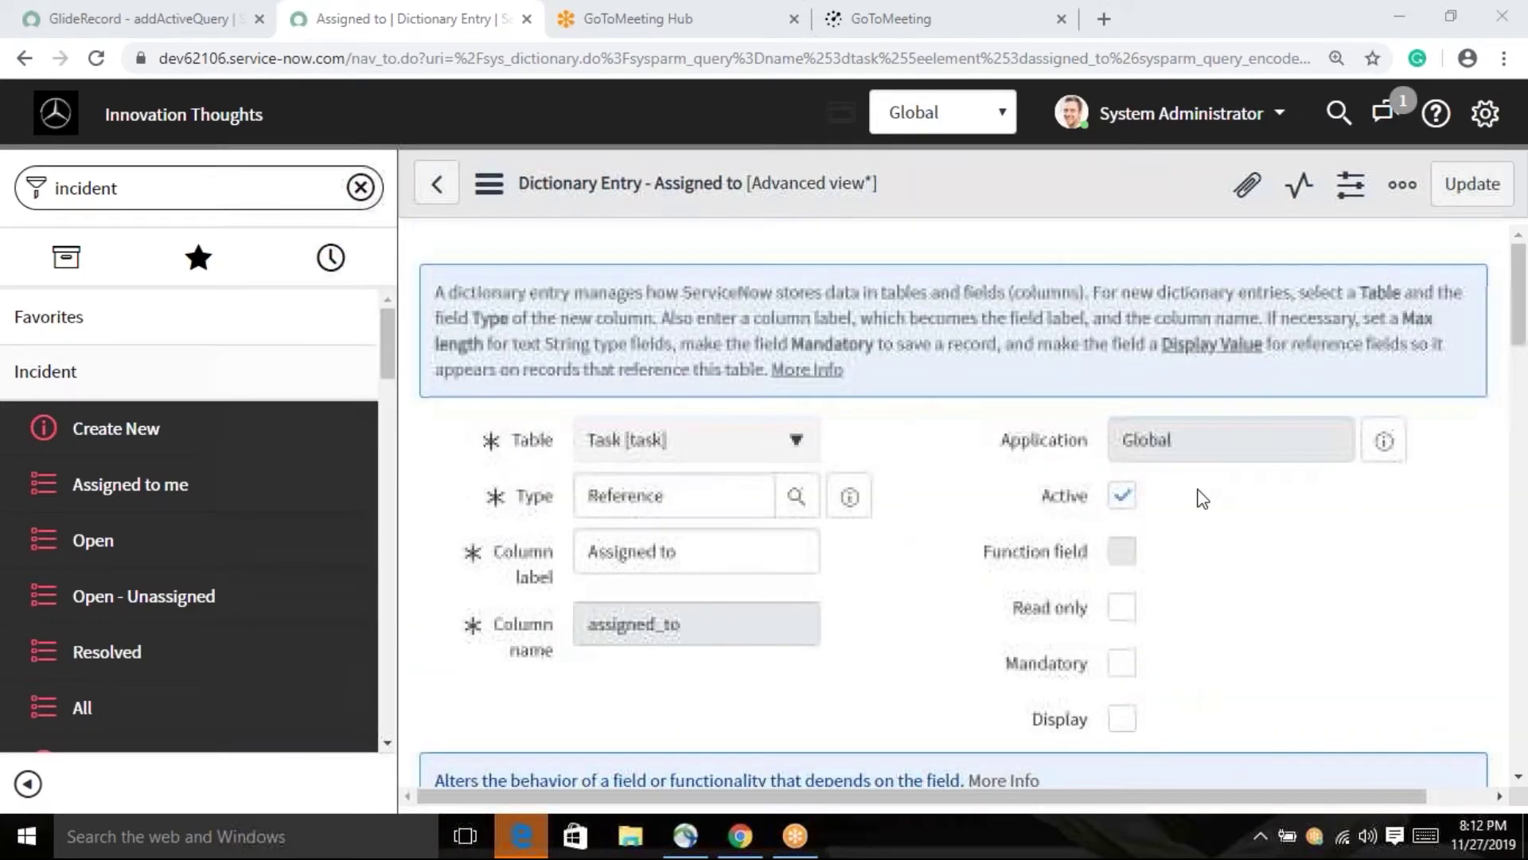
{"action": "right_click", "coordinate": [995, 199]}
{"action": "left_click", "coordinate": [1045, 213]}
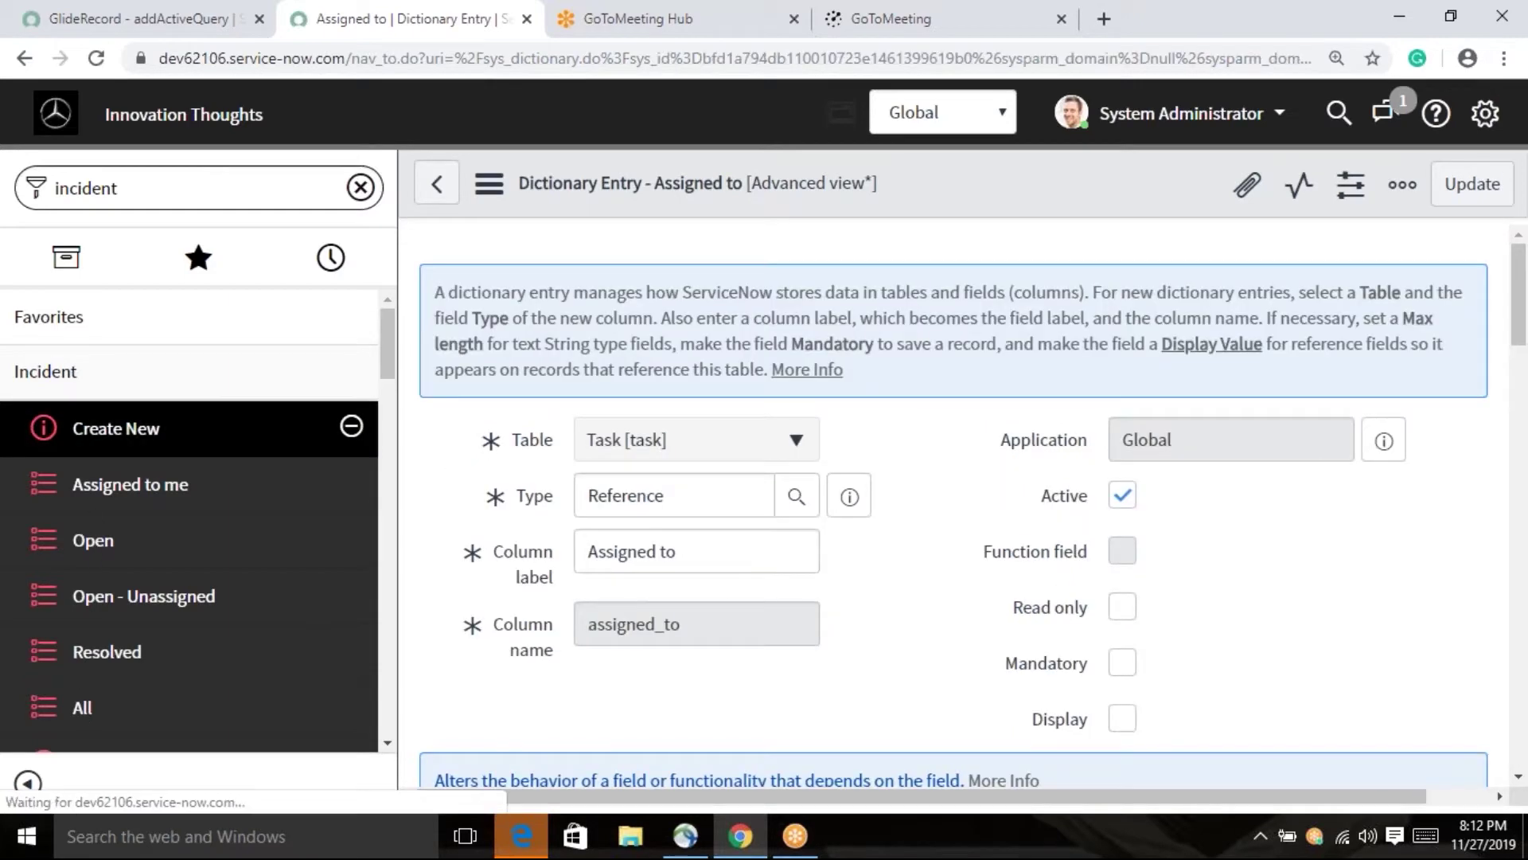
- Start a new incident and set its Assignment group to Database
{"action": "left_click", "coordinate": [139, 438]}
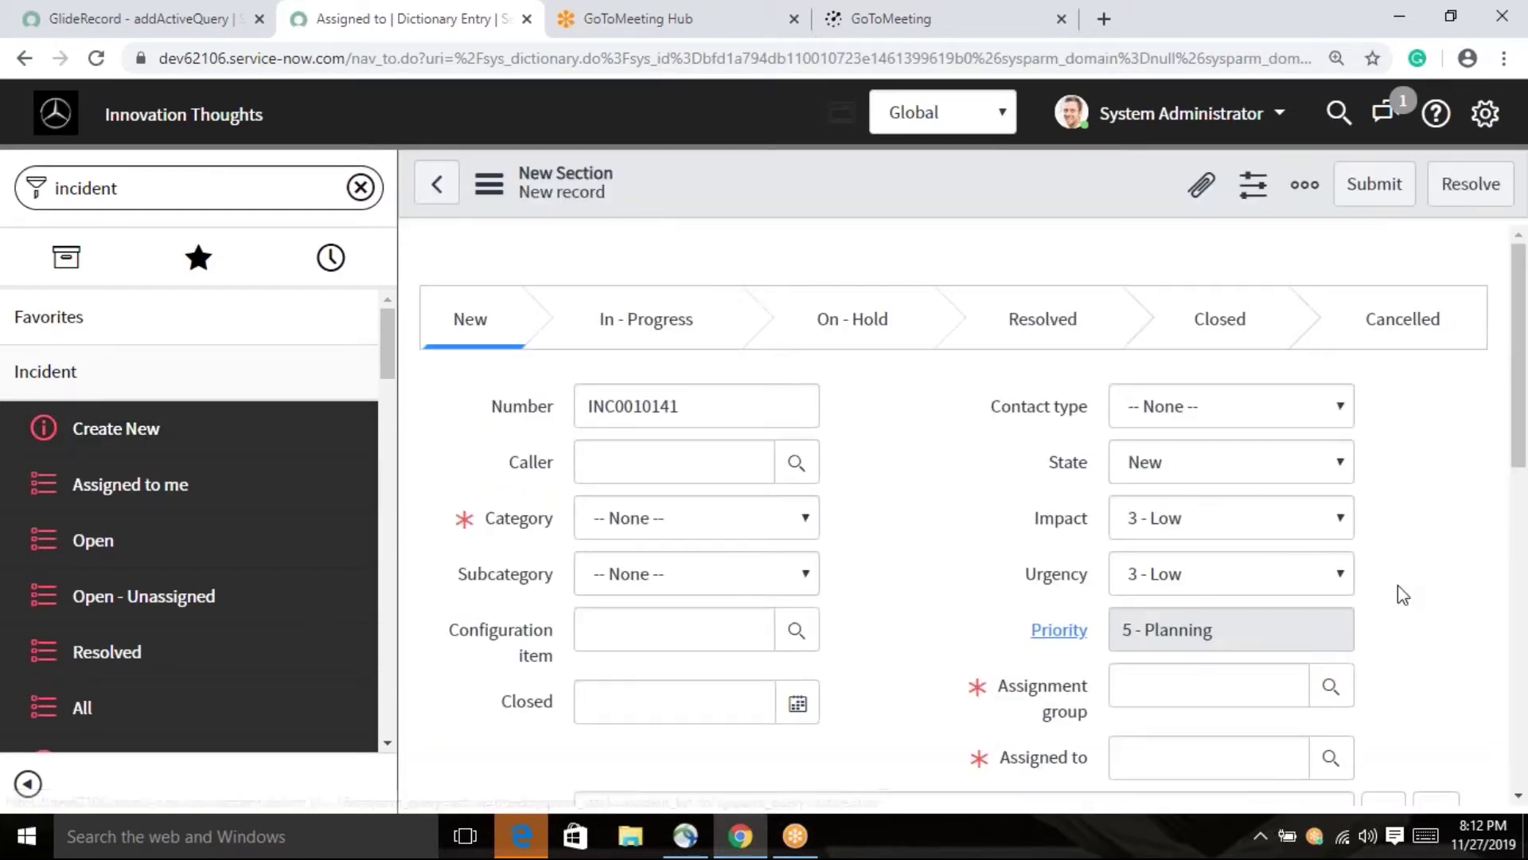
{"action": "left_click", "coordinate": [1330, 574]}
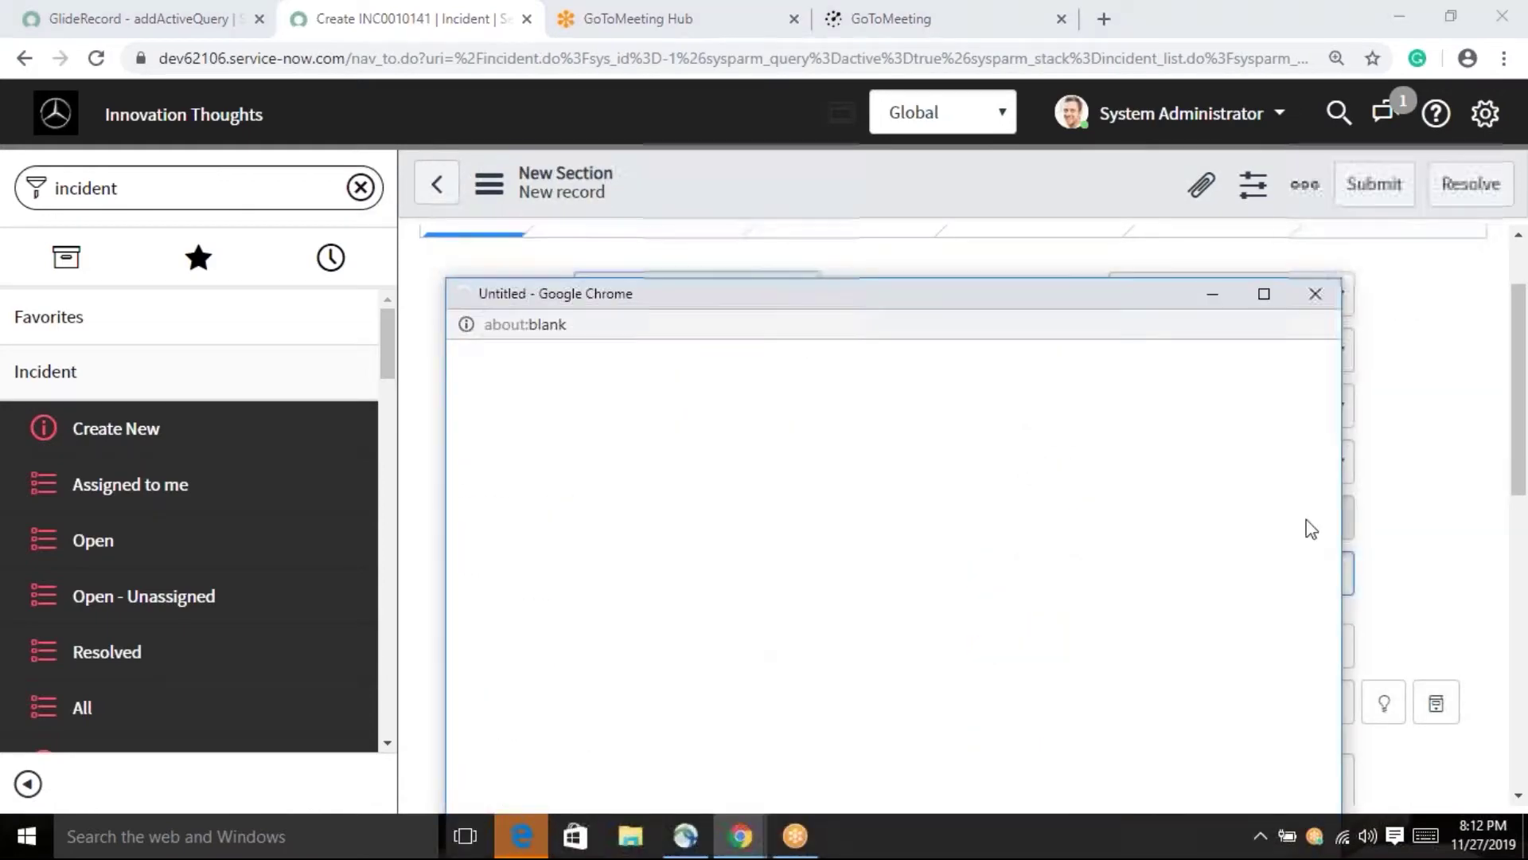
{"action": "left_click_drag", "start_coordinate": [1064, 294], "coordinate": [1125, 211]}
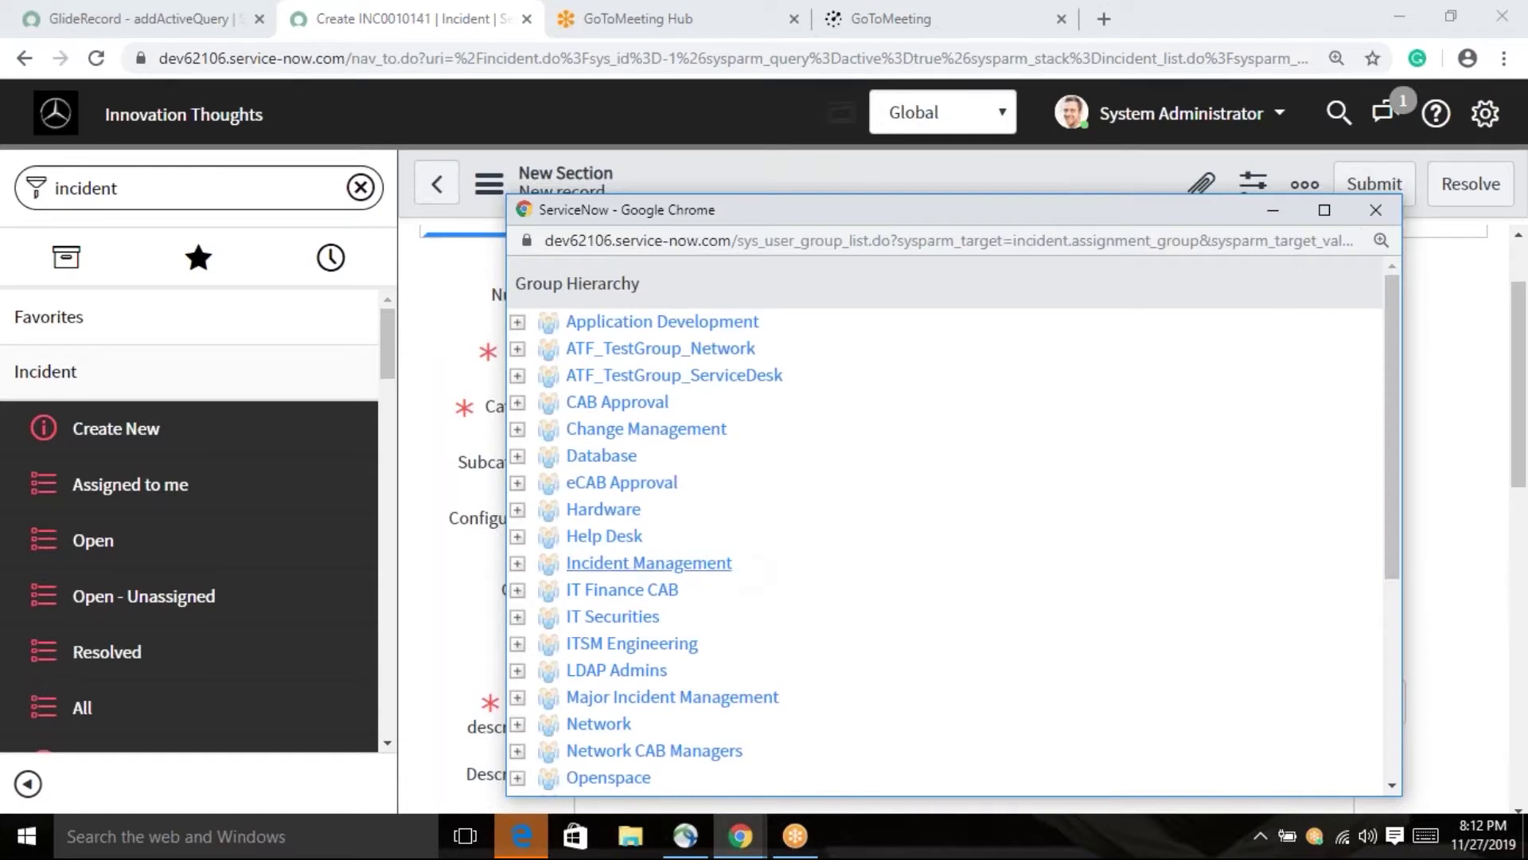
{"action": "left_click", "coordinate": [598, 462]}
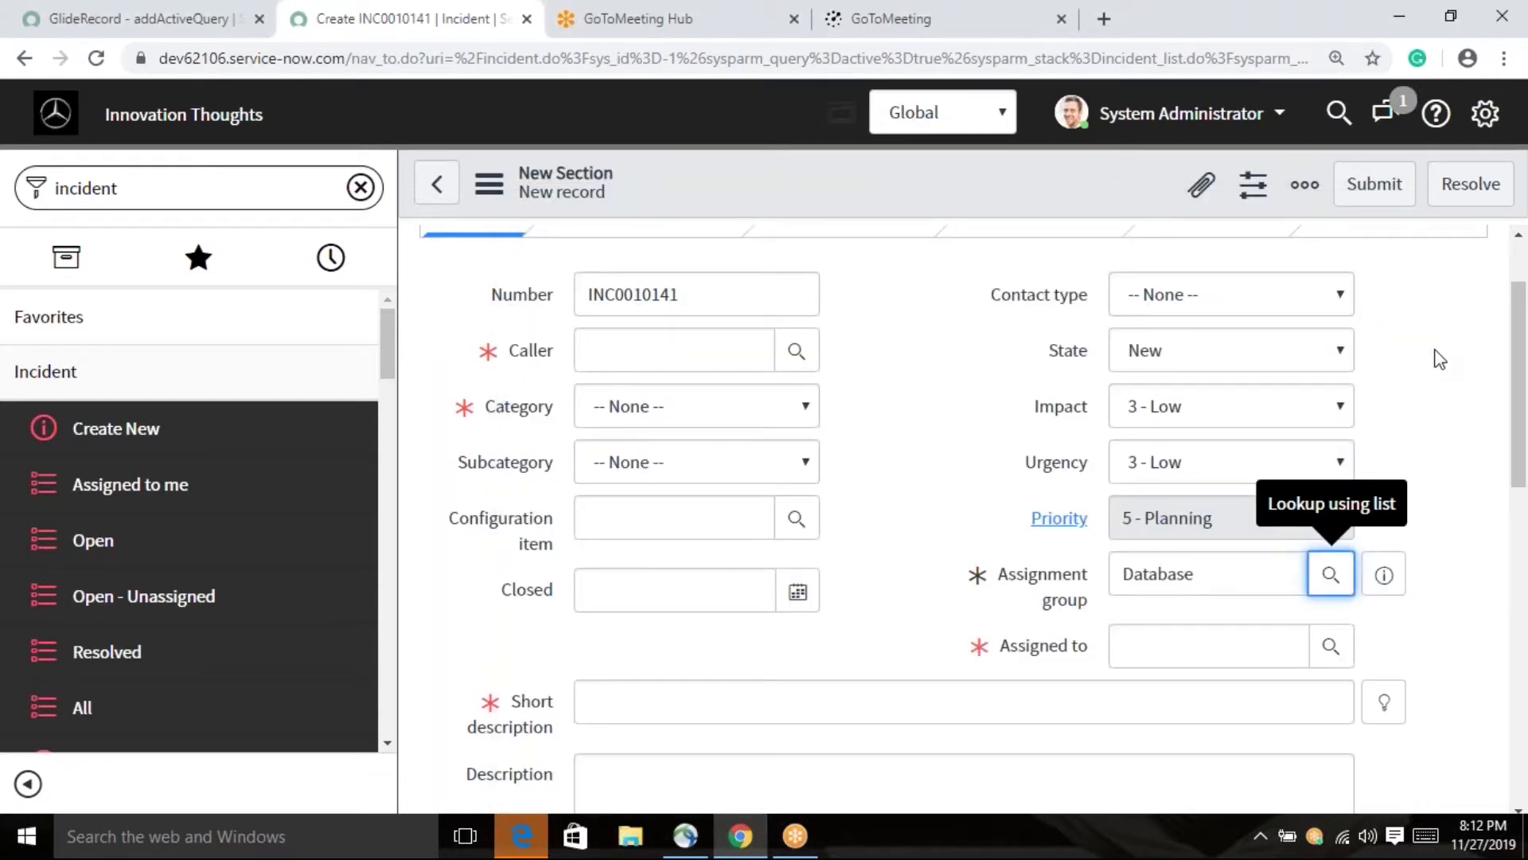
- View the users selectable for Assigned to on the incident with the Database group, and close the user list without choosing anyone
{"action": "left_click", "coordinate": [1334, 658]}
{"action": "left_click_drag", "start_coordinate": [1047, 299], "coordinate": [1054, 196]}
{"action": "scroll", "coordinate": [1025, 542], "scroll_direction": "down", "scroll_amount": 10}
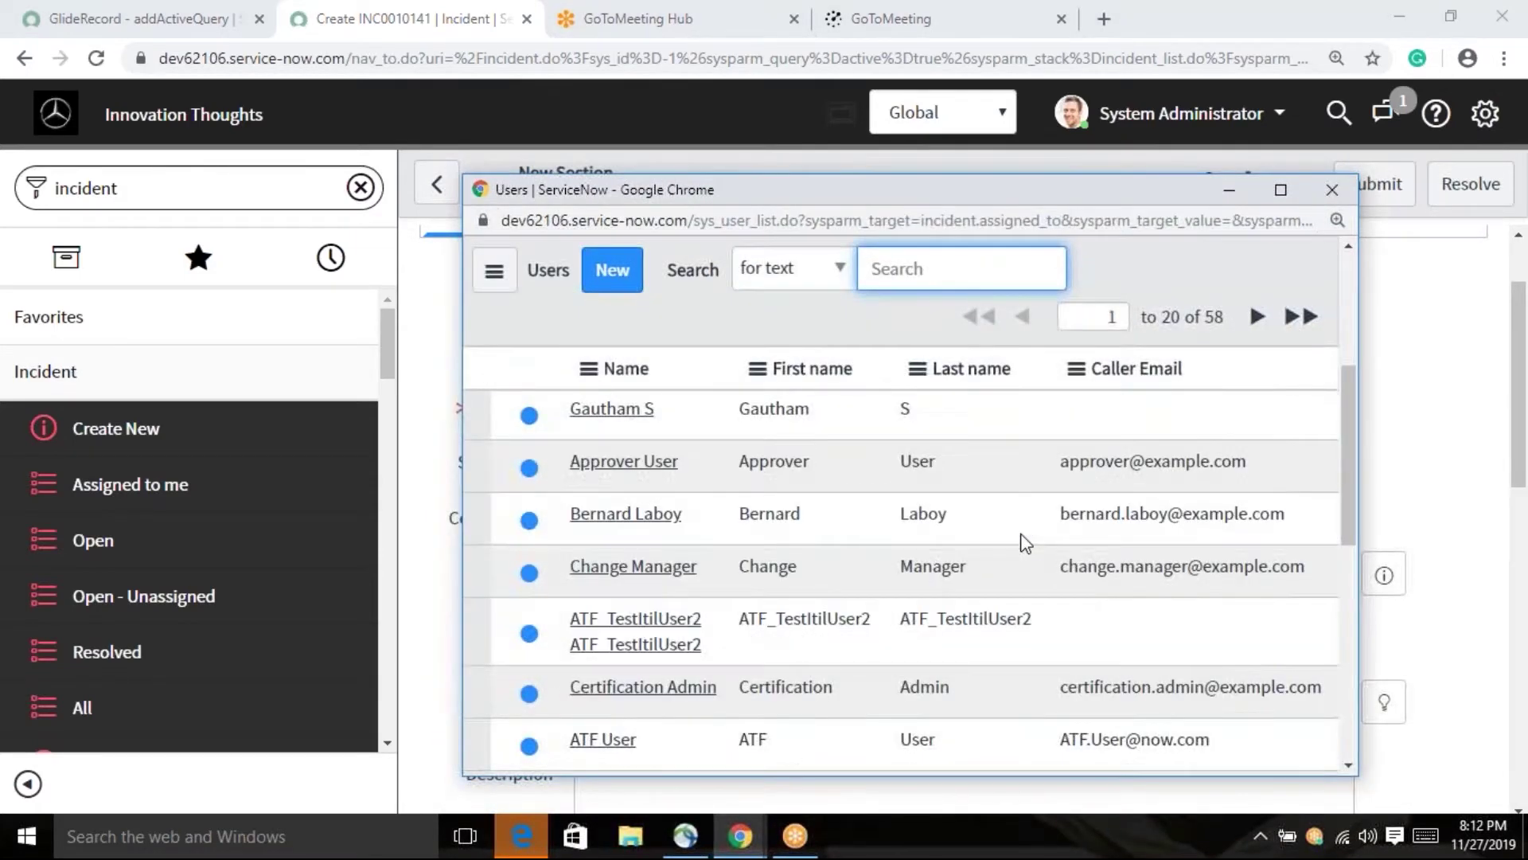
{"action": "scroll", "coordinate": [1025, 543], "scroll_direction": "down", "scroll_amount": 5}
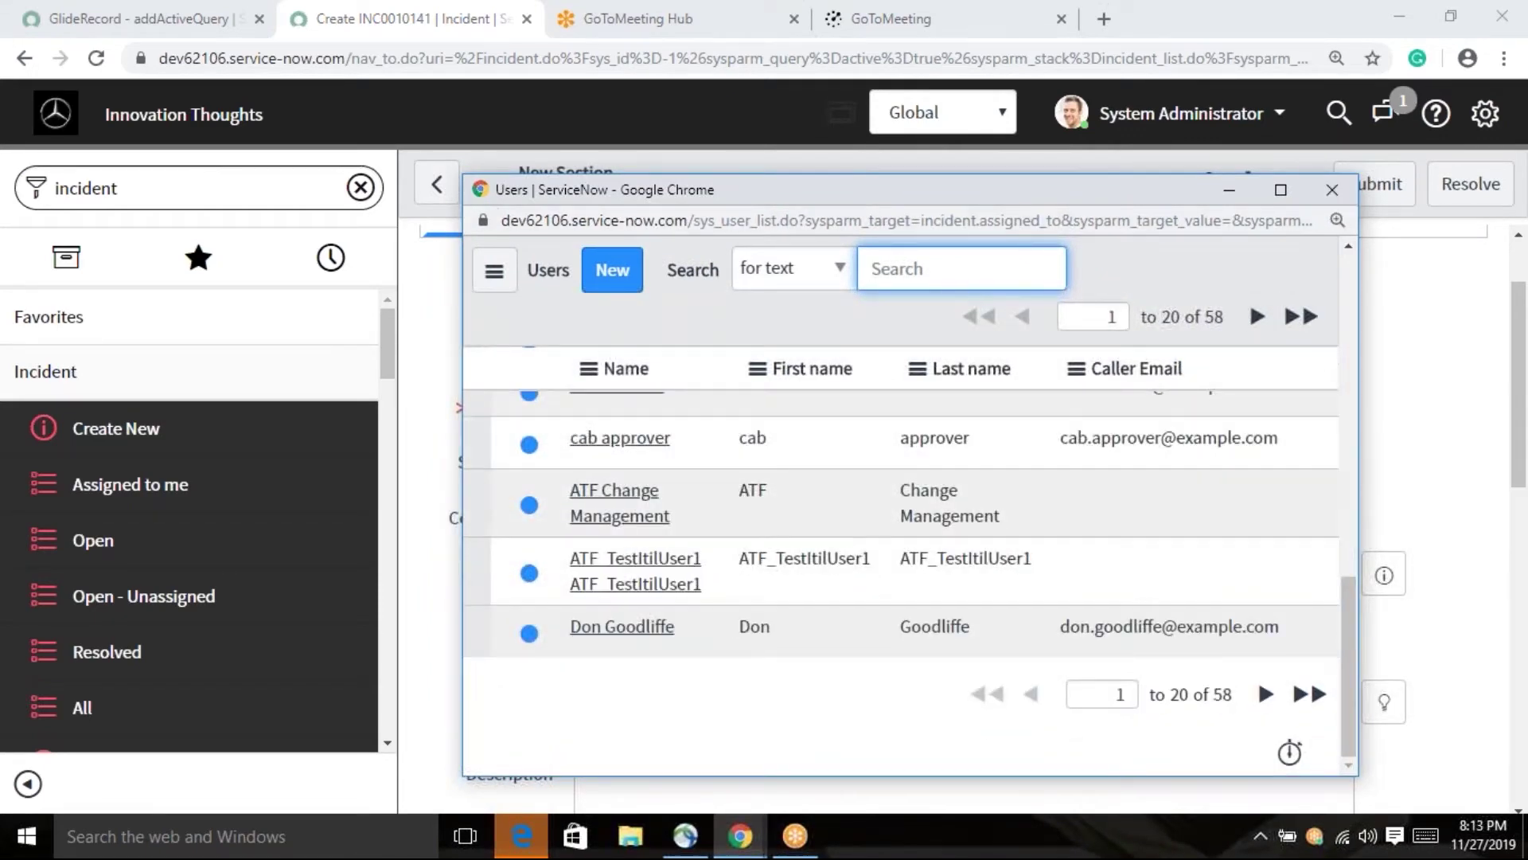
{"action": "left_click", "coordinate": [1331, 190]}
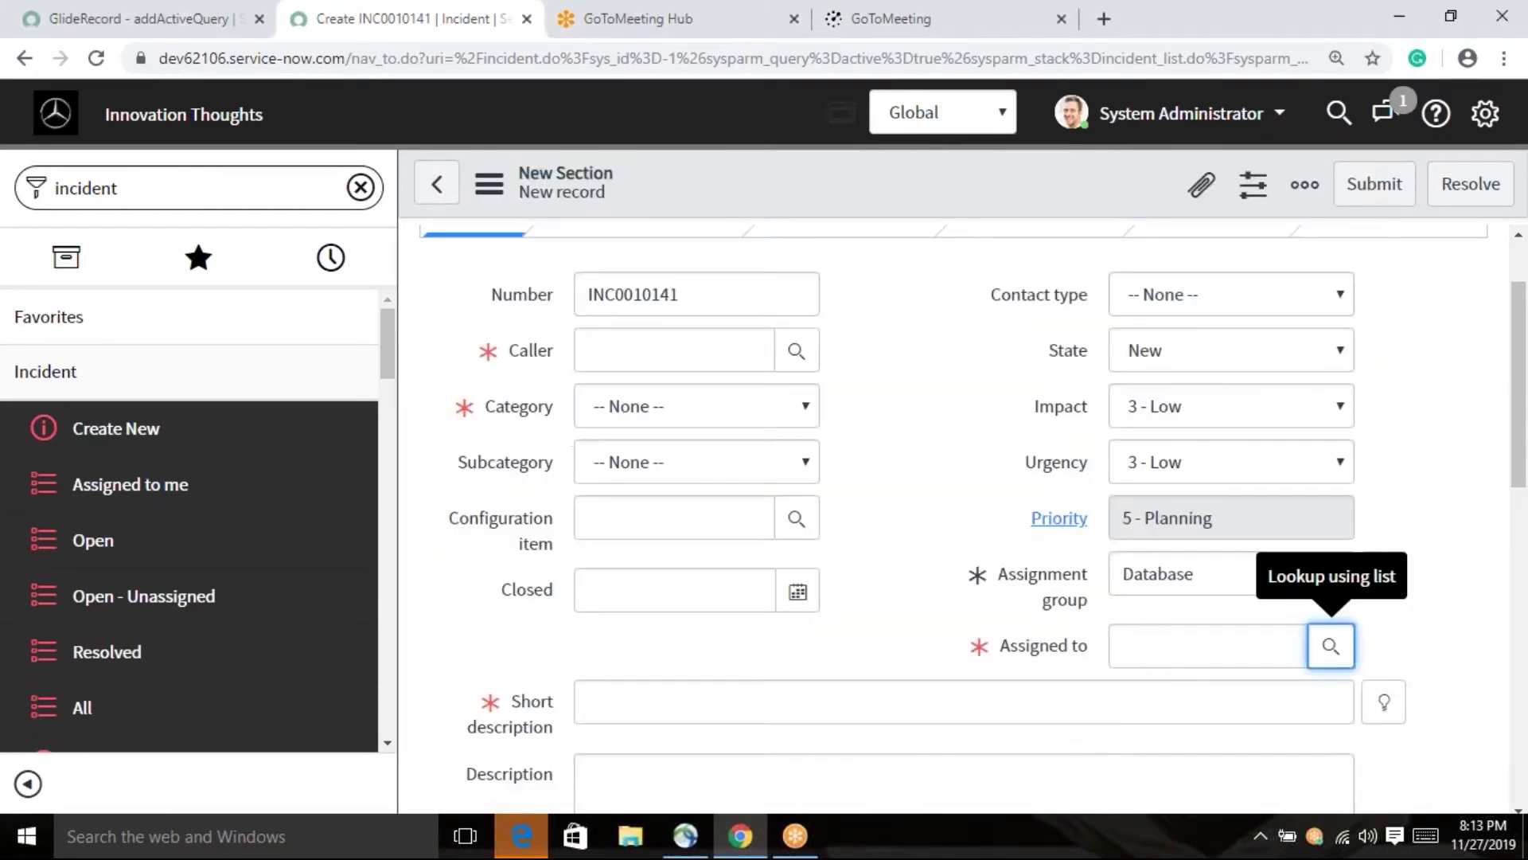
- Check the Assignment group's field name and open the Assigned to field's dictionary entry, discarding the unsaved incident
{"action": "right_click", "coordinate": [1010, 654]}
{"action": "left_click", "coordinate": [1398, 593]}
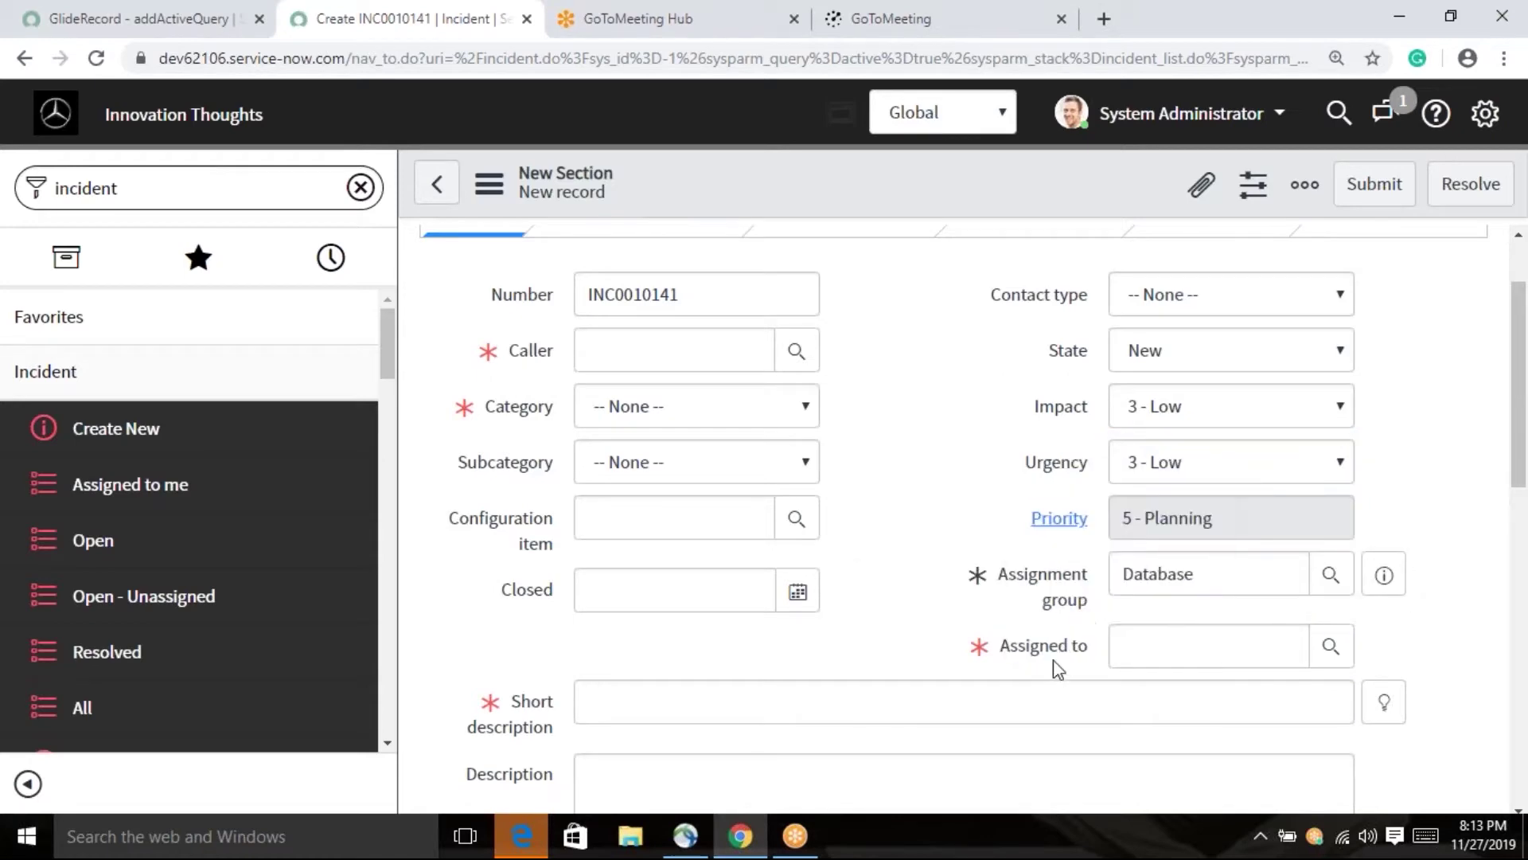
{"action": "right_click", "coordinate": [1051, 577]}
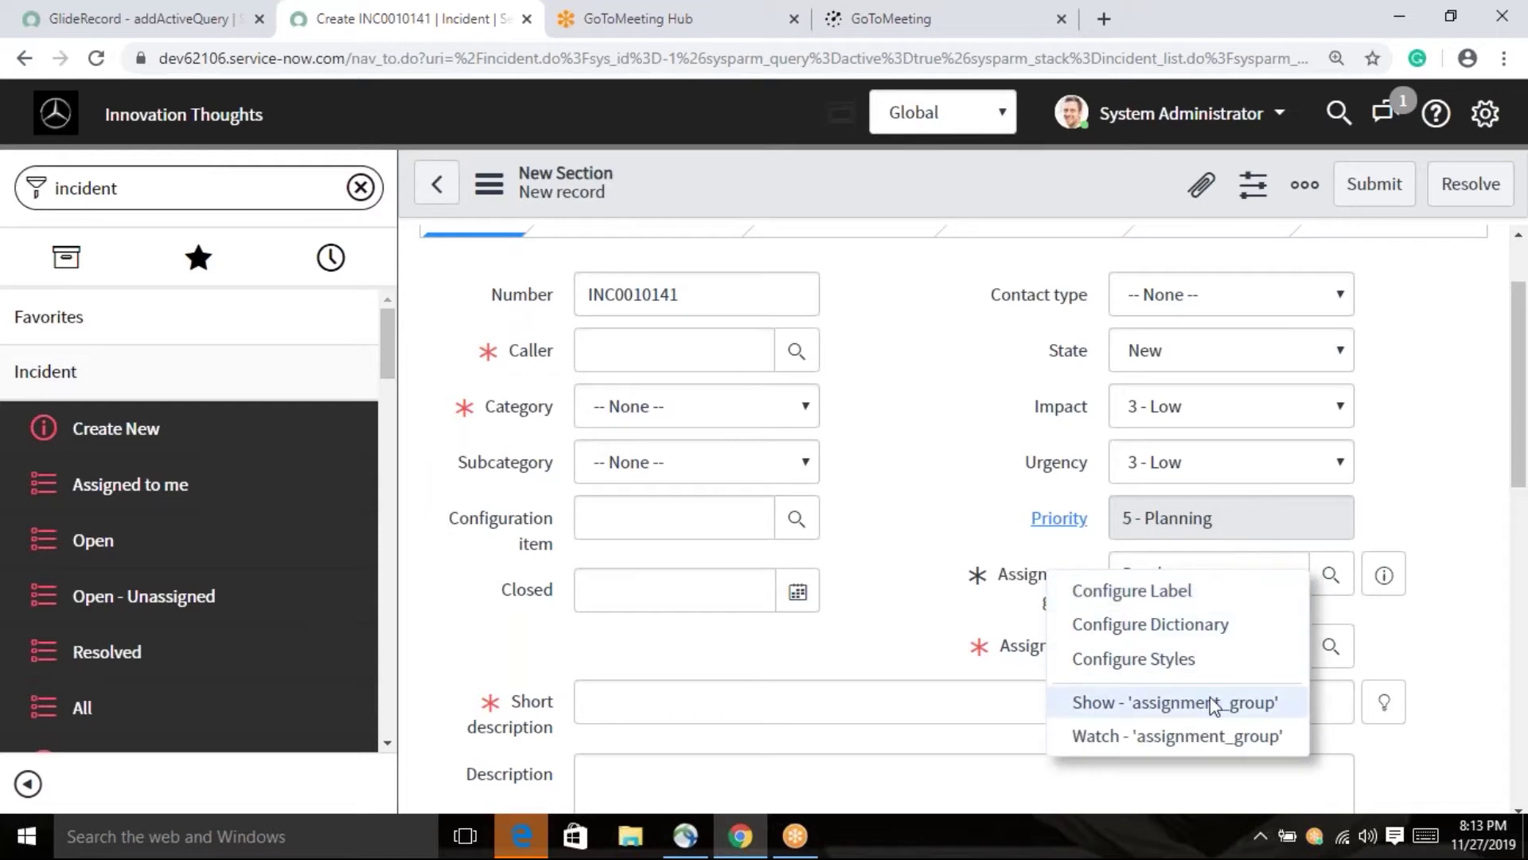
{"action": "left_click", "coordinate": [1369, 532]}
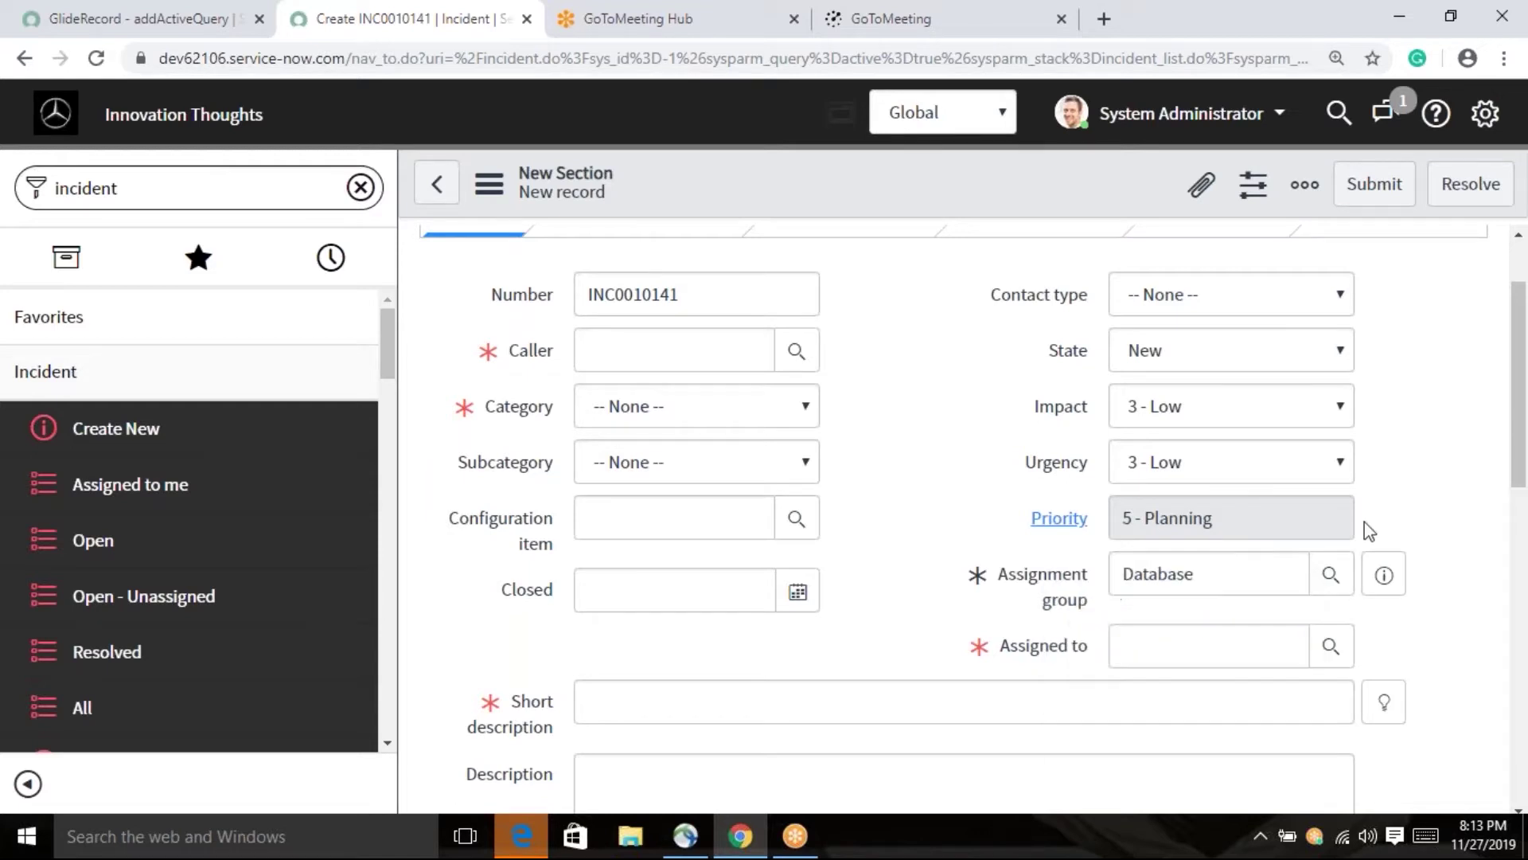
{"action": "right_click", "coordinate": [1061, 653]}
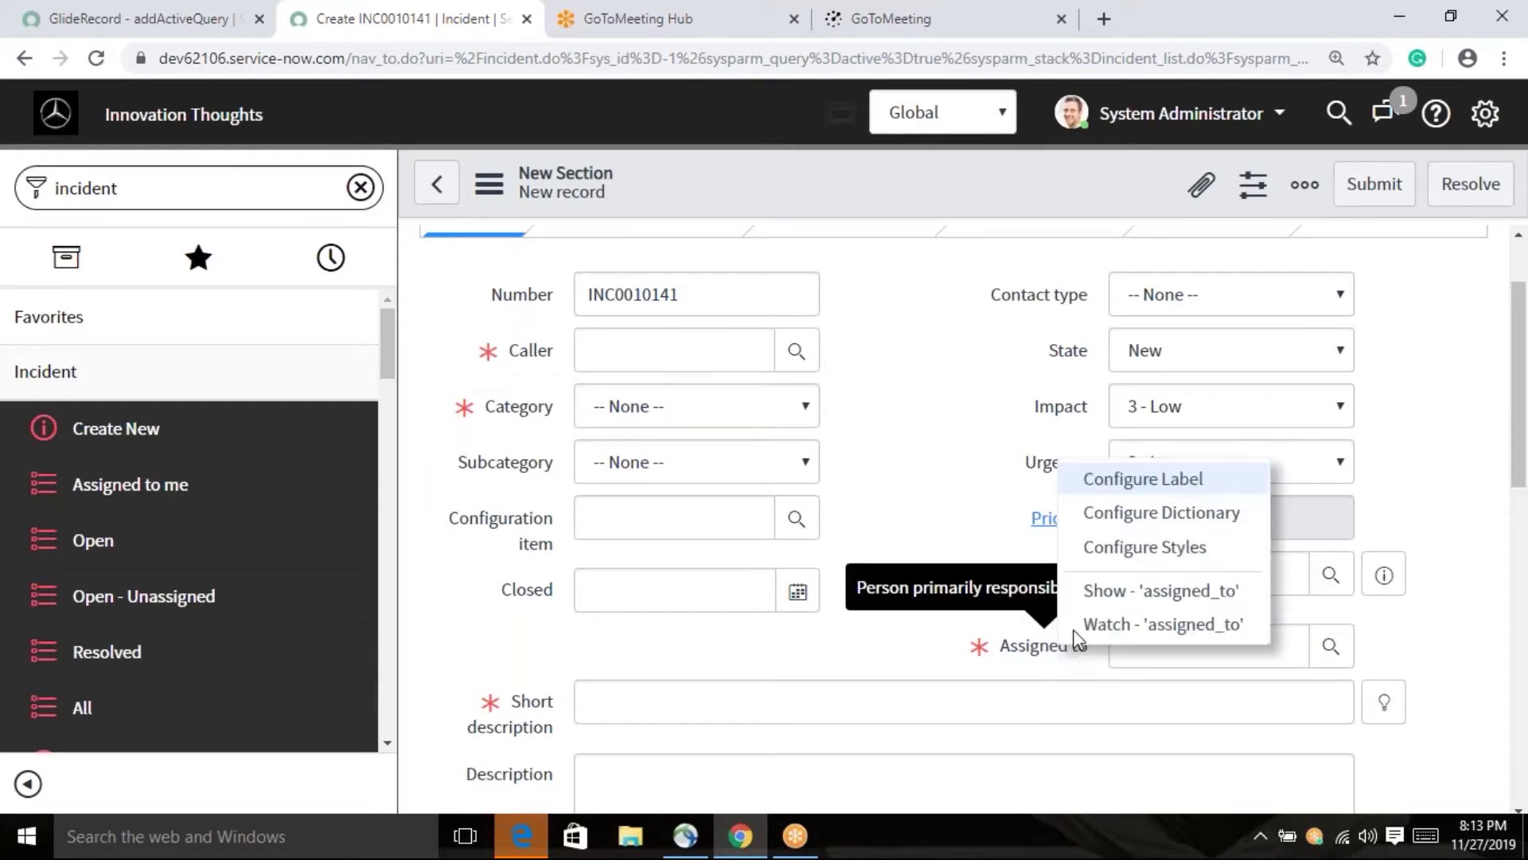
{"action": "left_click", "coordinate": [1181, 515]}
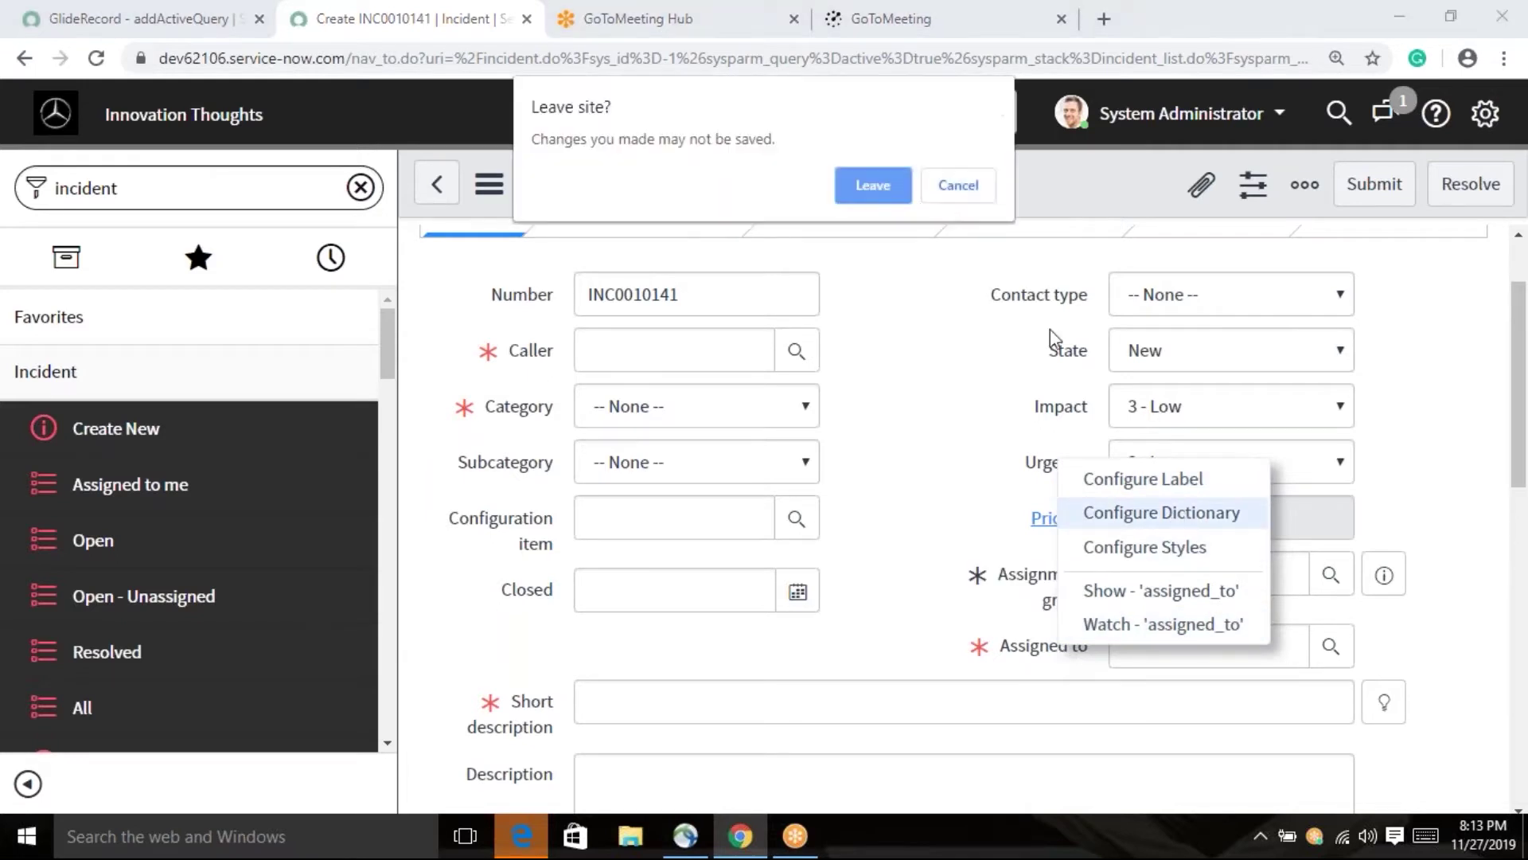
{"action": "left_click", "coordinate": [871, 188]}
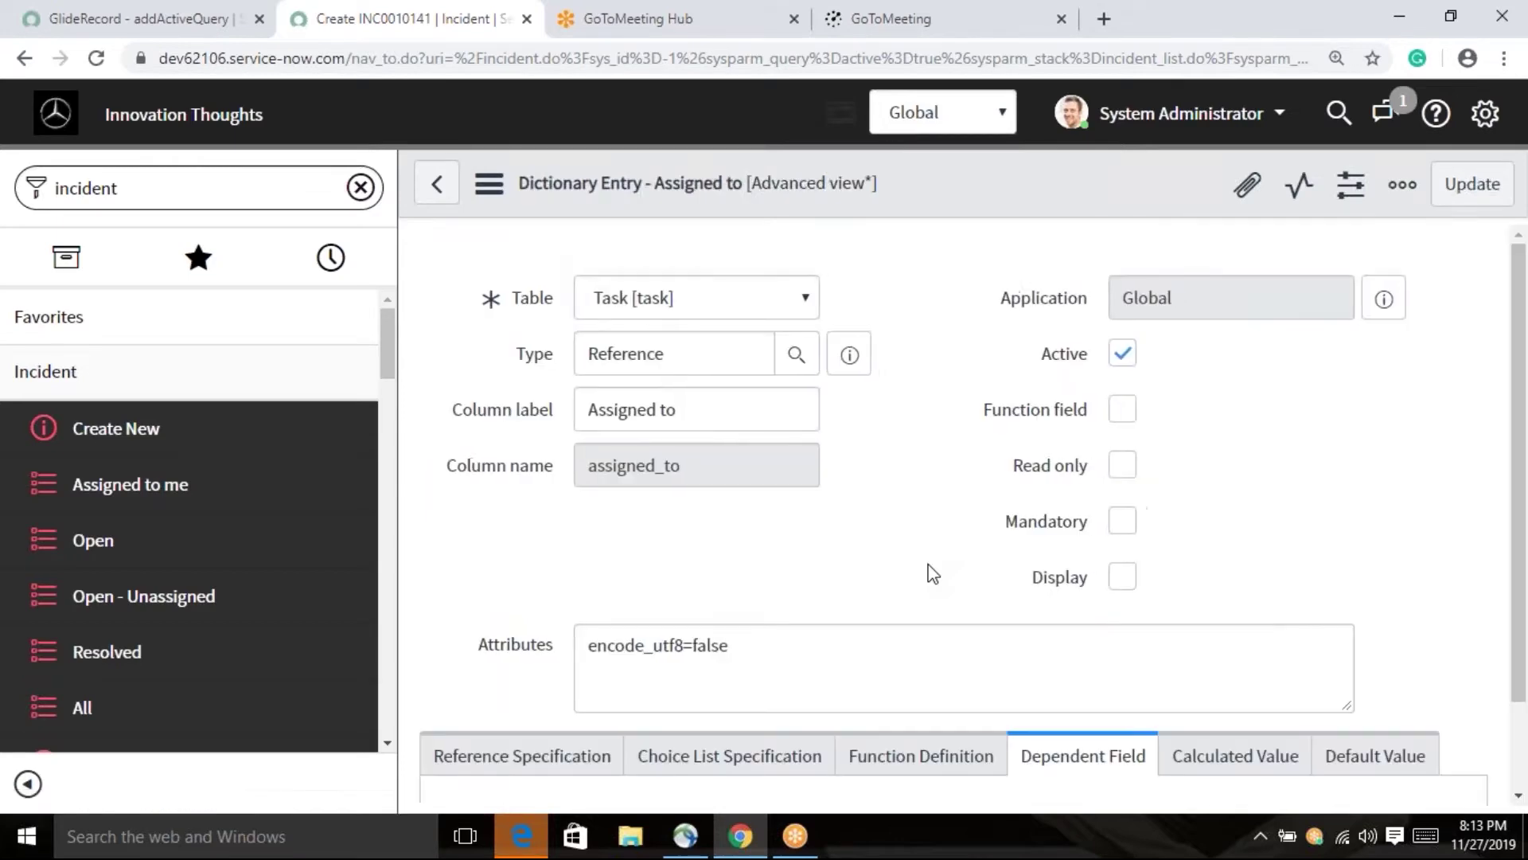
- Set the Dependent value of the Assigned to dictionary entry to "assignment_group" and update the entry
{"action": "scroll", "coordinate": [1119, 635], "scroll_direction": "down", "scroll_amount": 2}
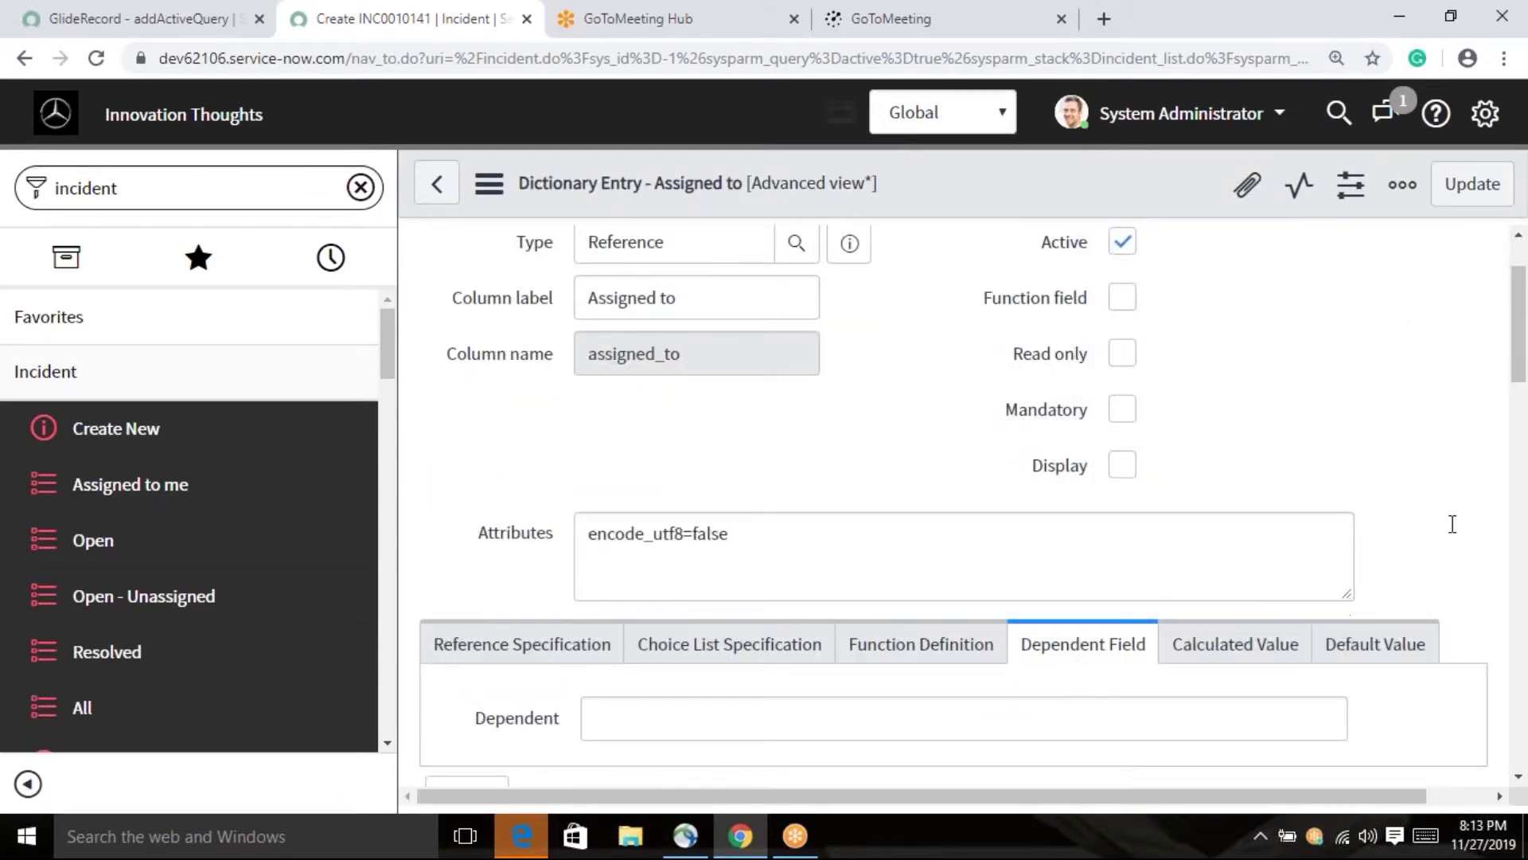
{"action": "scroll", "coordinate": [1446, 528], "scroll_direction": "down", "scroll_amount": 6}
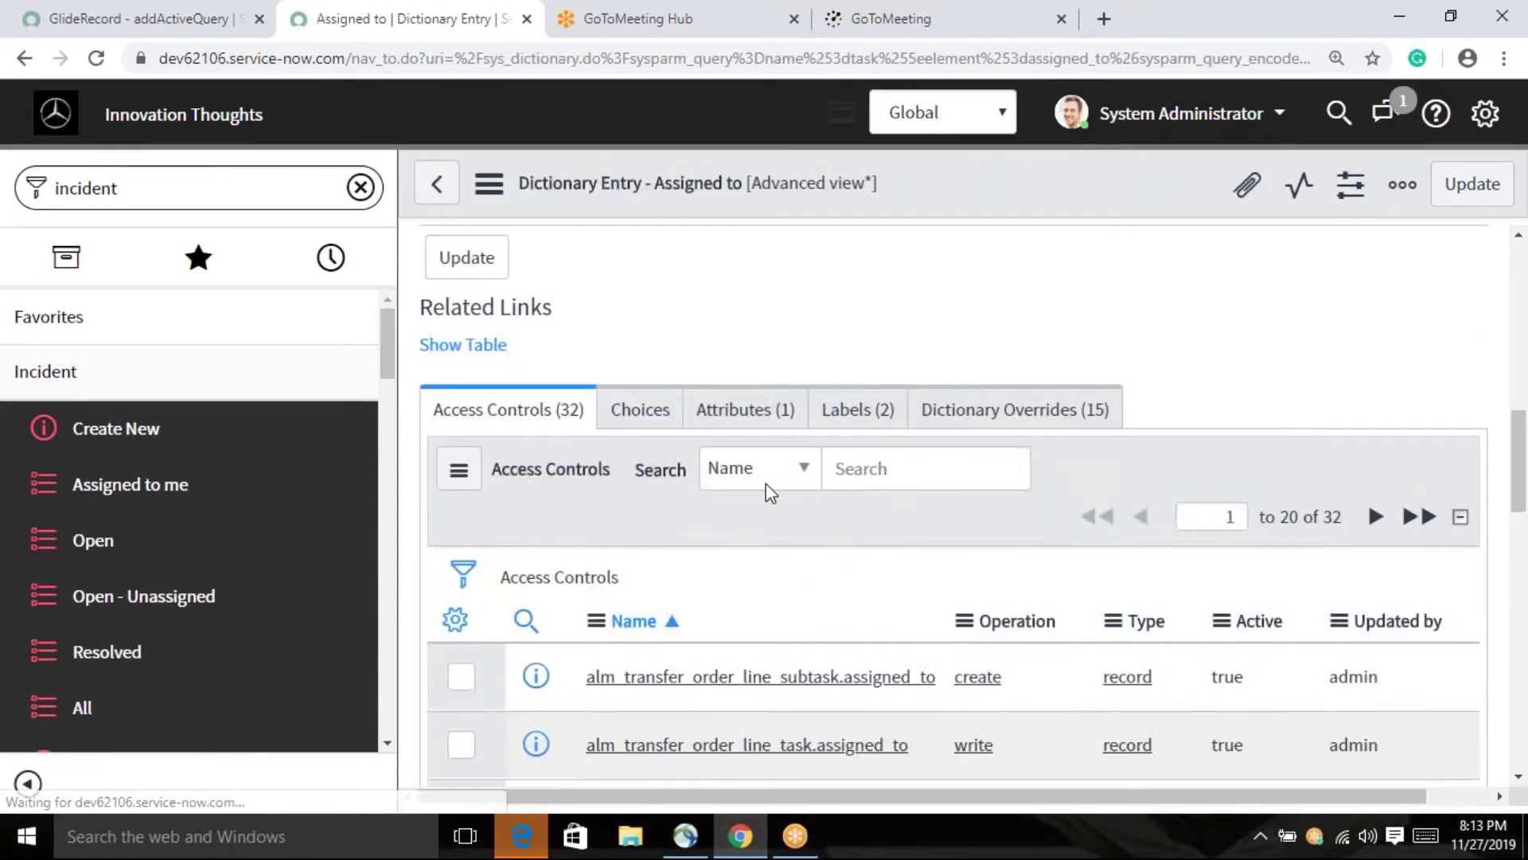
{"action": "scroll", "coordinate": [1146, 488], "scroll_direction": "up", "scroll_amount": 5}
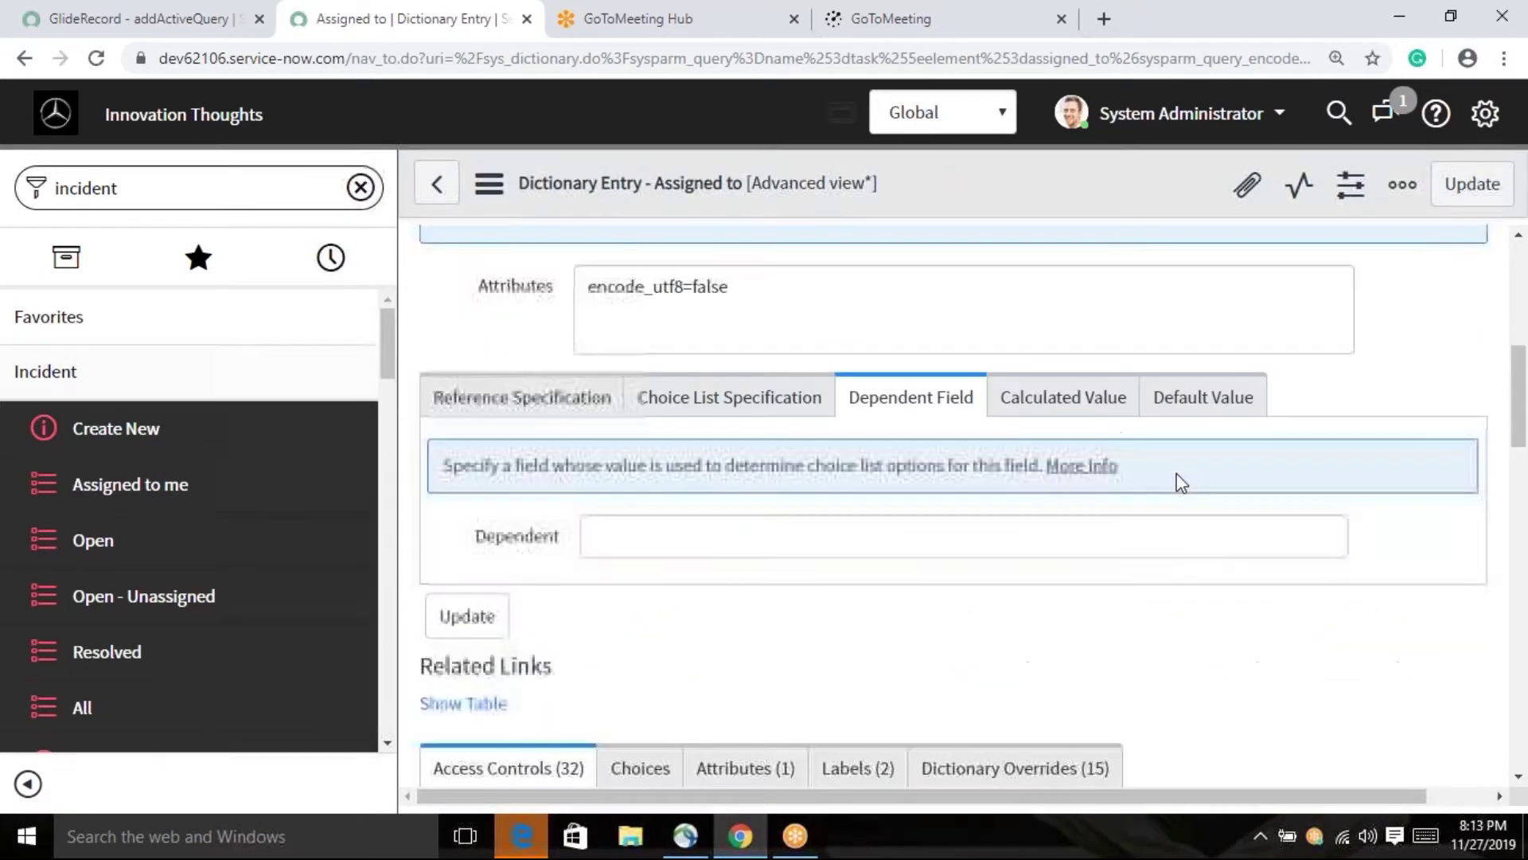
{"action": "scroll", "coordinate": [1067, 546], "scroll_direction": "up", "scroll_amount": 6}
{"action": "scroll", "coordinate": [1115, 549], "scroll_direction": "down", "scroll_amount": 4}
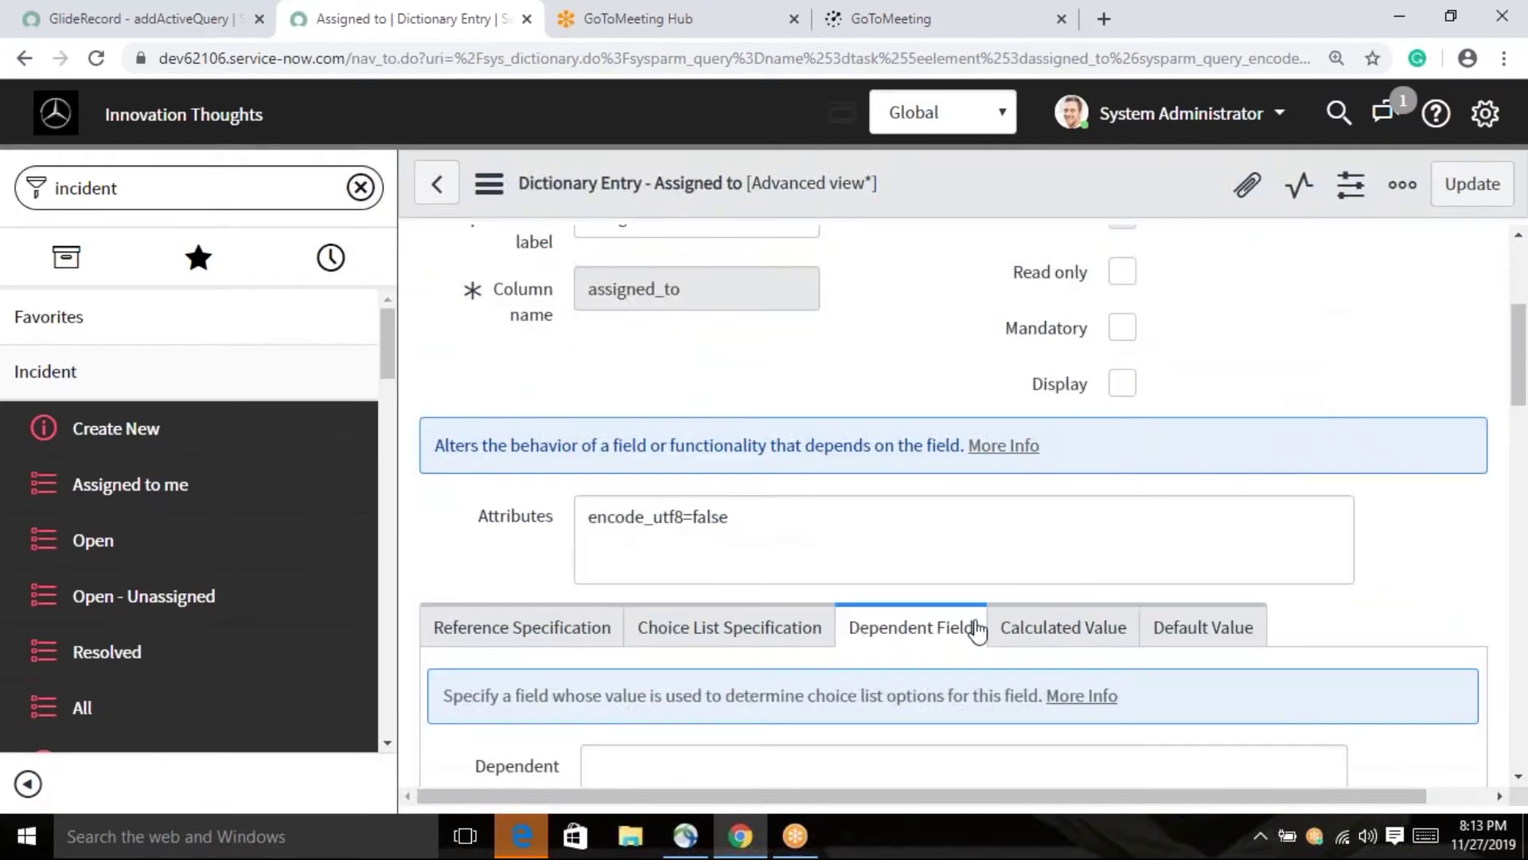
{"action": "scroll", "coordinate": [978, 630], "scroll_direction": "down", "scroll_amount": 2}
{"action": "left_click", "coordinate": [767, 648]}
{"action": "key", "text": "ctrl+v"}
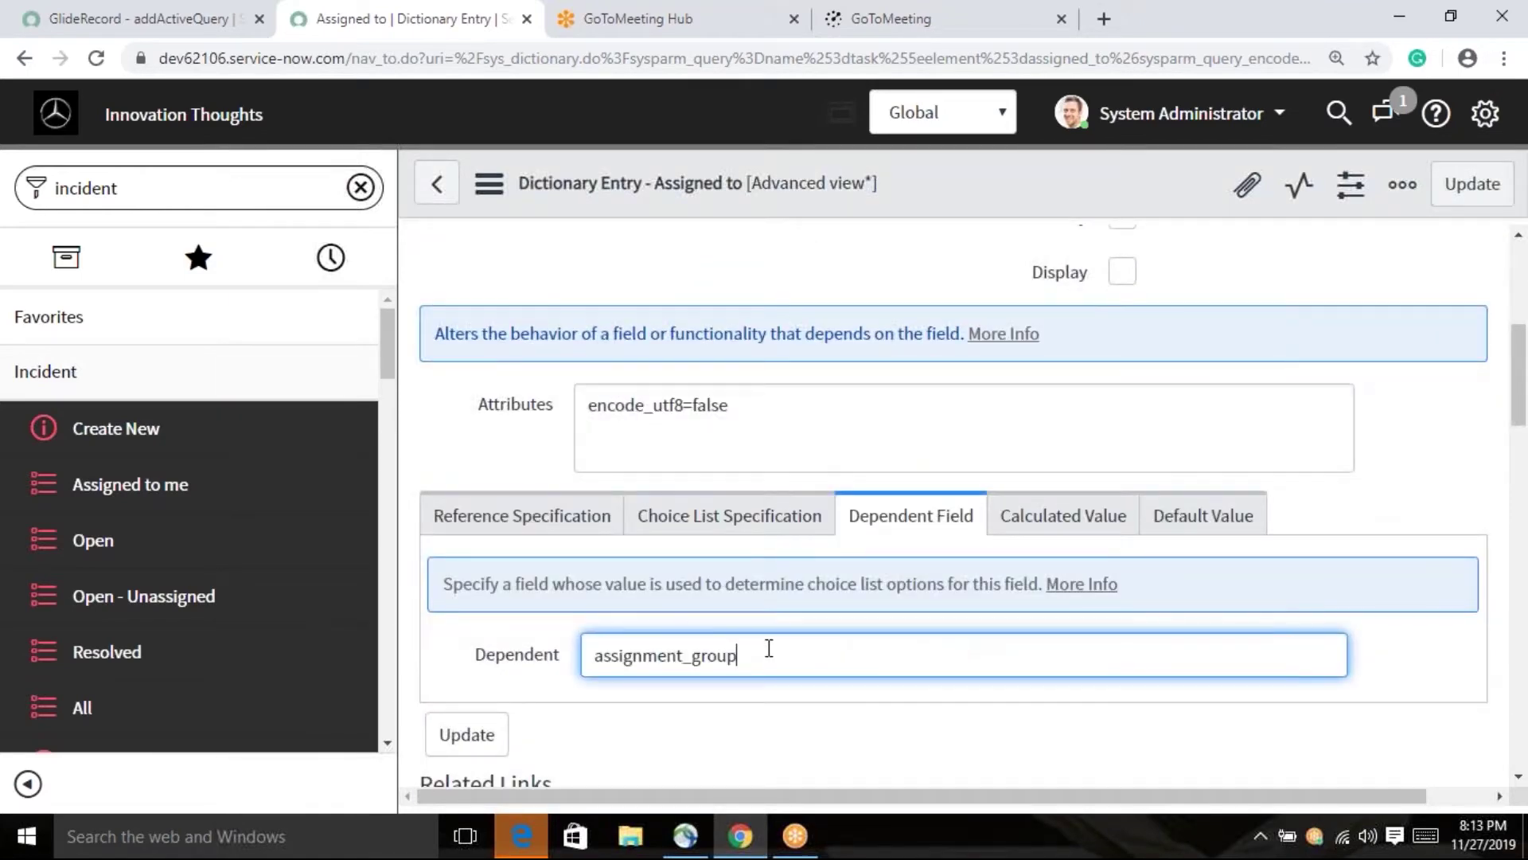
{"action": "left_click", "coordinate": [928, 722]}
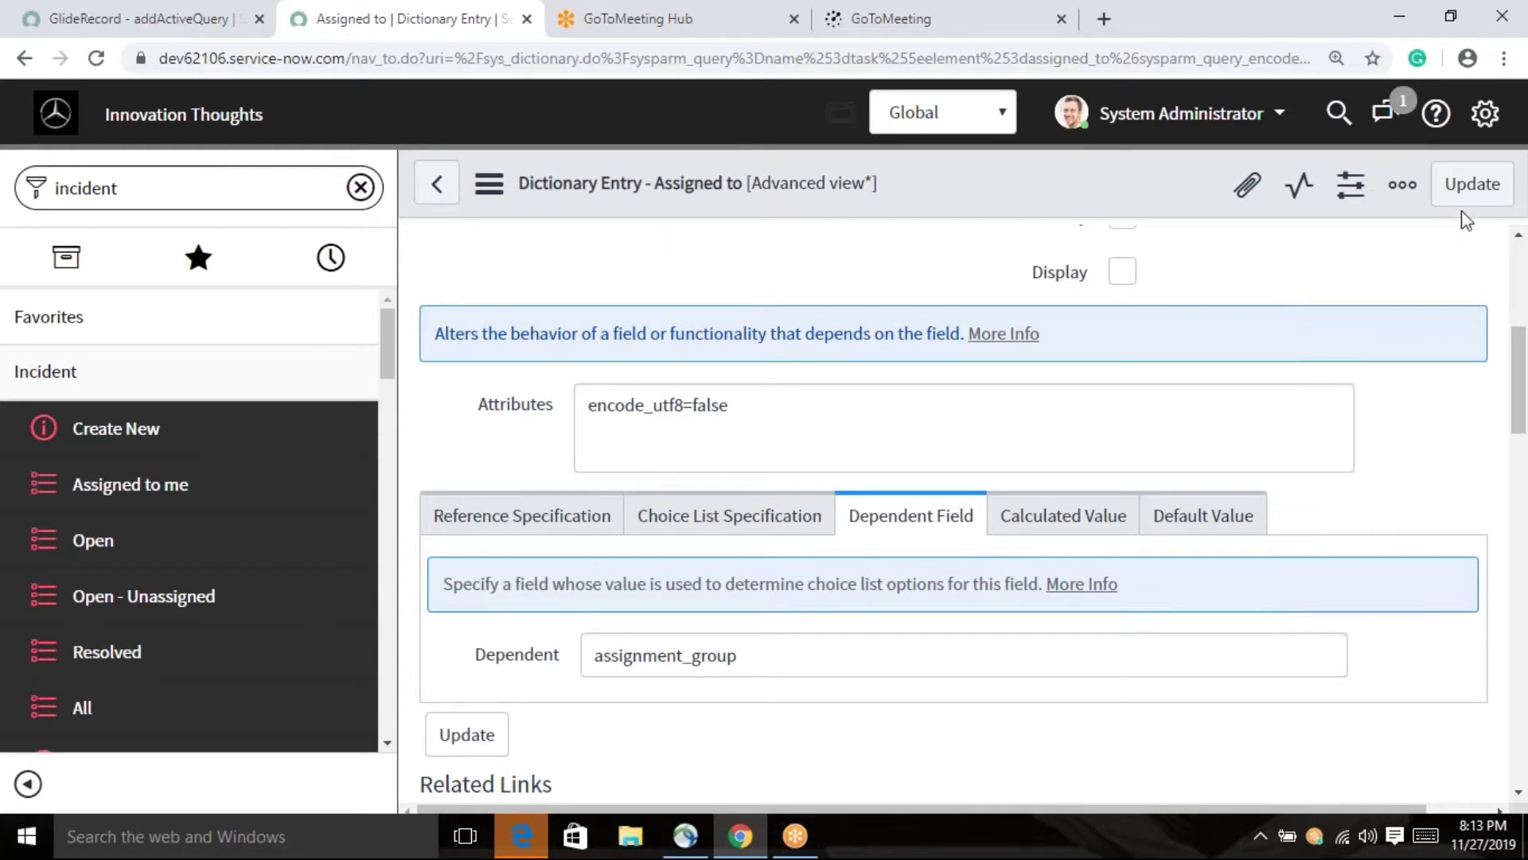
{"action": "left_click", "coordinate": [1472, 184]}
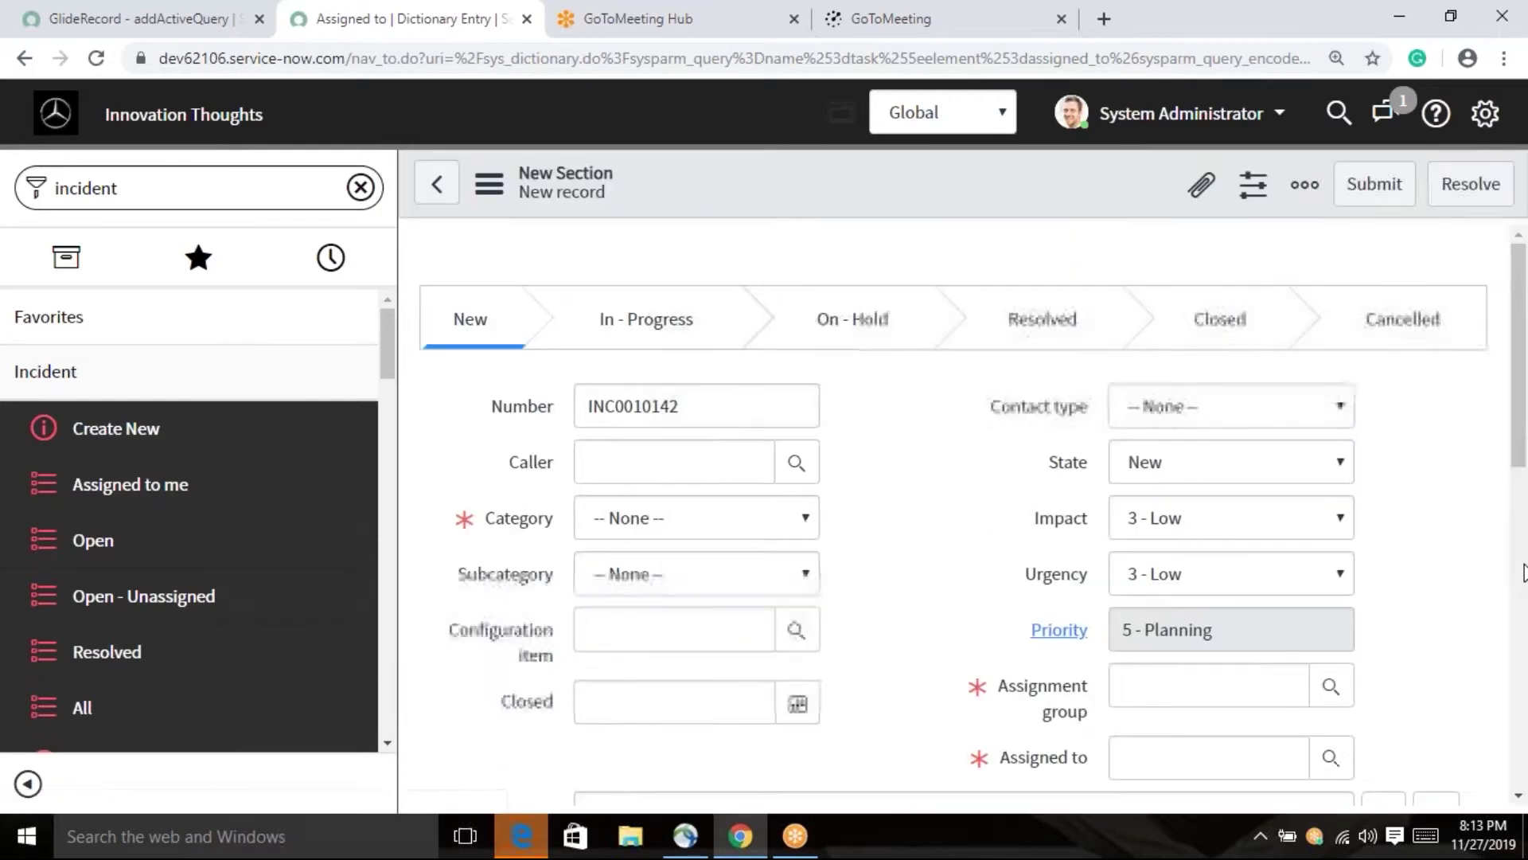
- Set the new incident's Assignment group to Hardware and view the users selectable for Assigned to
{"action": "scroll", "coordinate": [1442, 449], "scroll_direction": "down", "scroll_amount": 1}
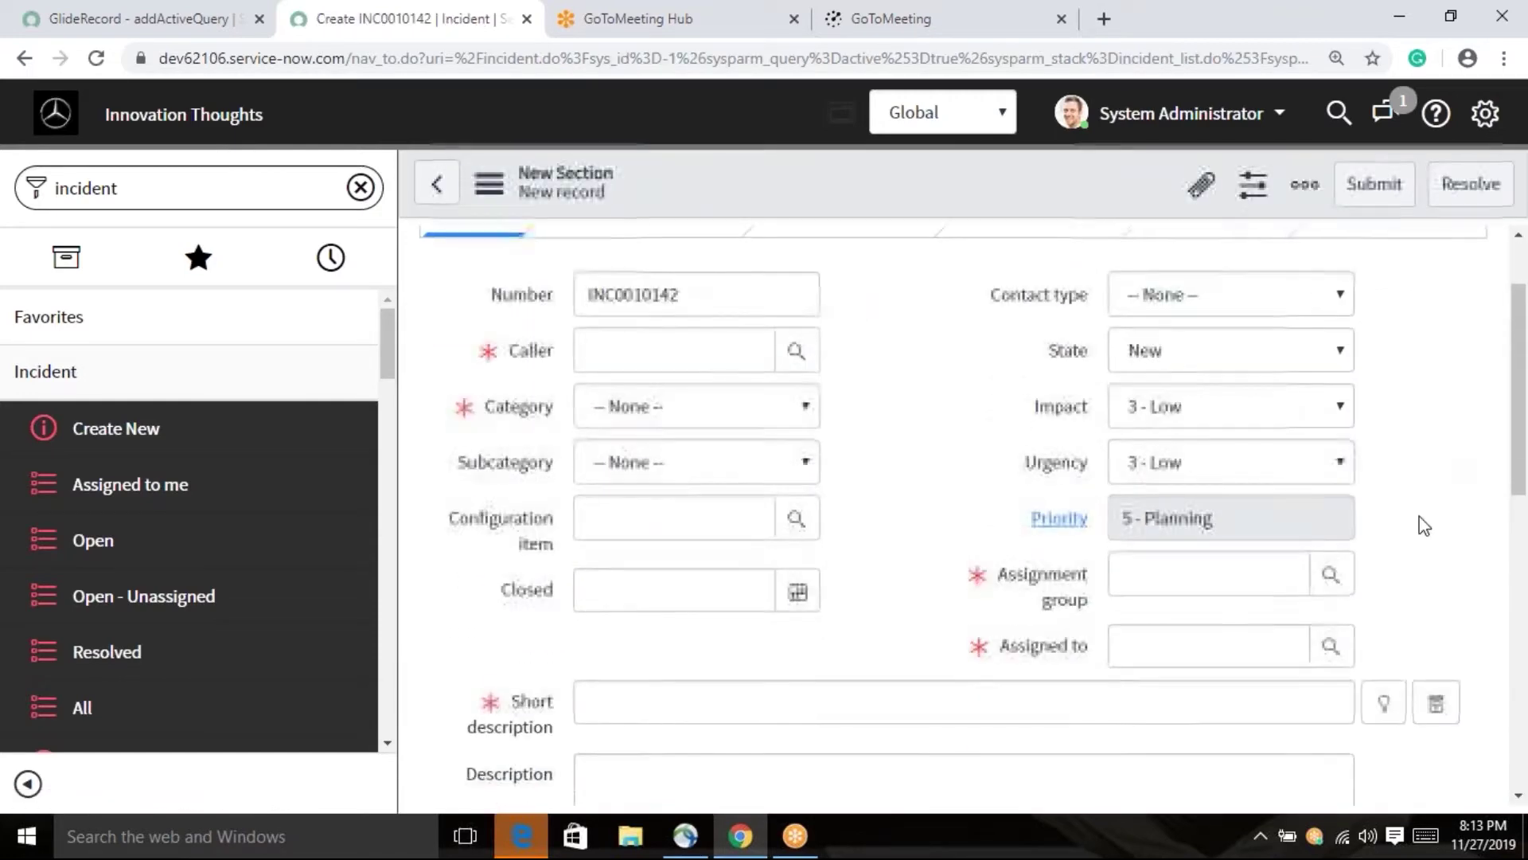
{"action": "left_click", "coordinate": [1334, 573]}
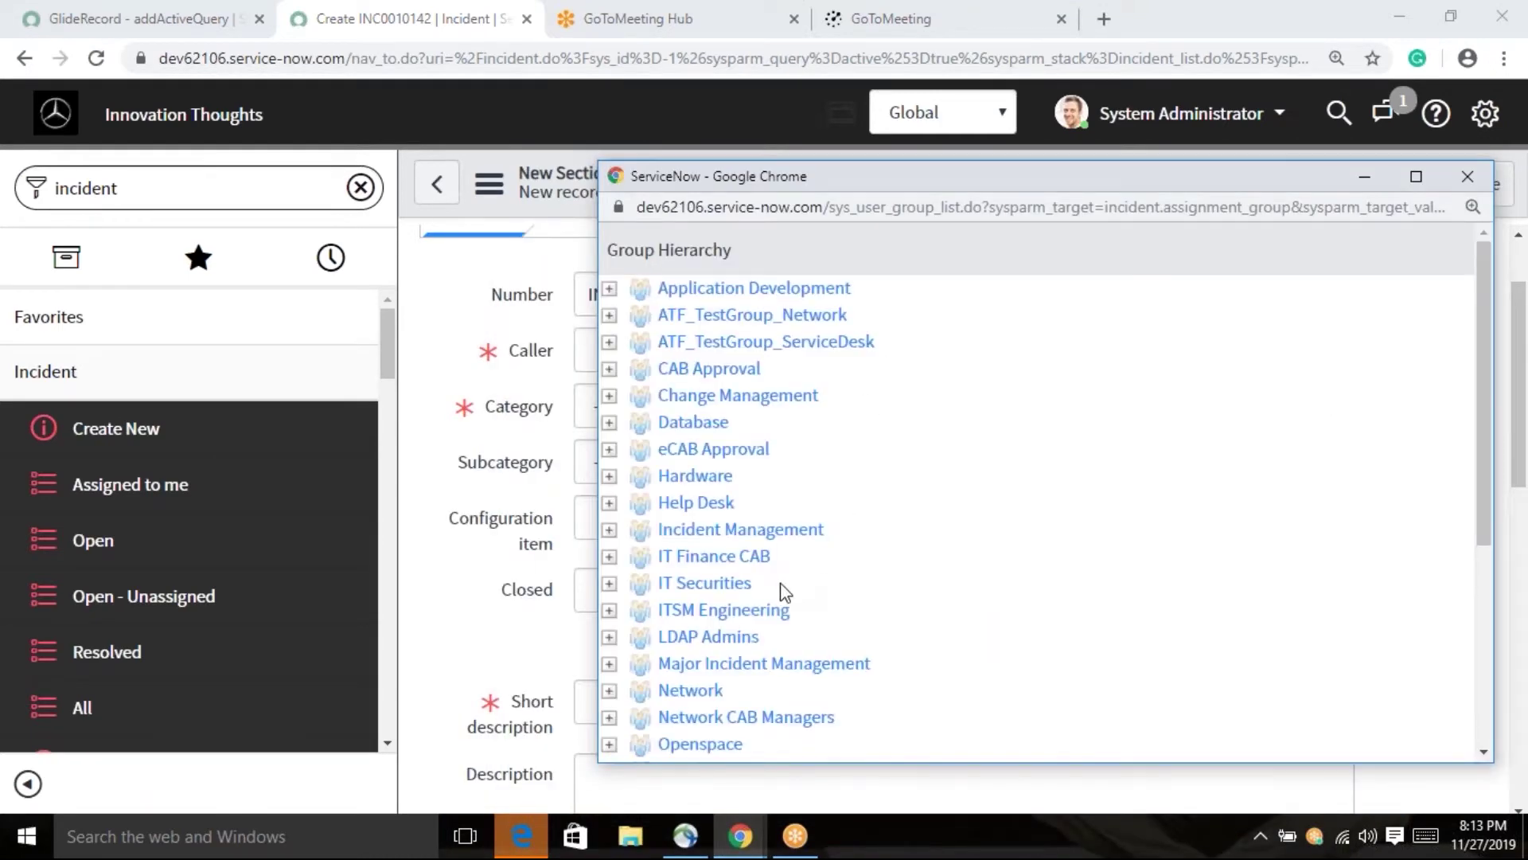
{"action": "left_click", "coordinate": [697, 476]}
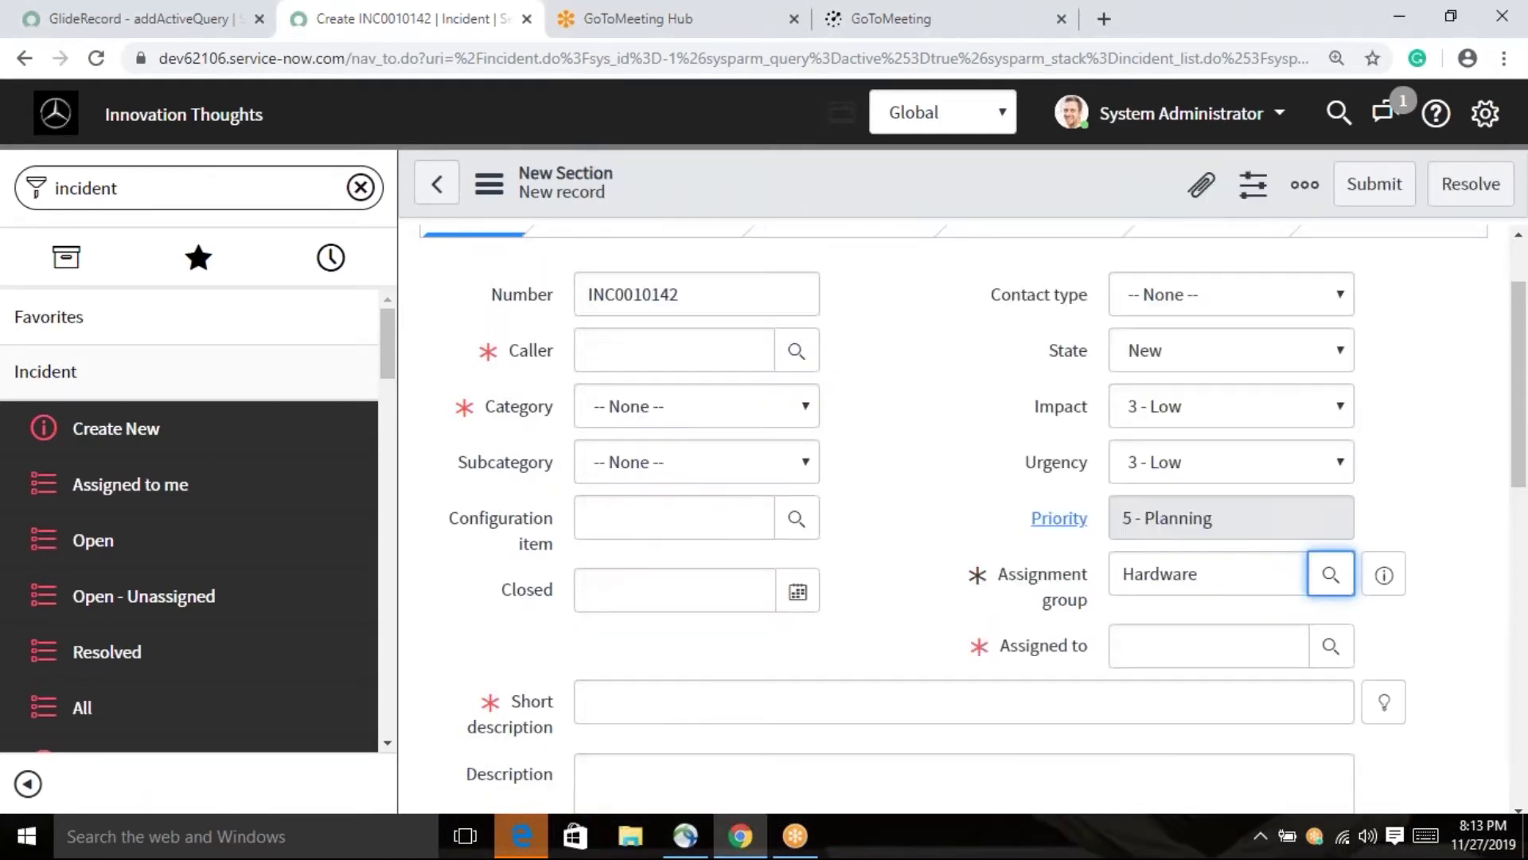
{"action": "left_click", "coordinate": [1330, 649]}
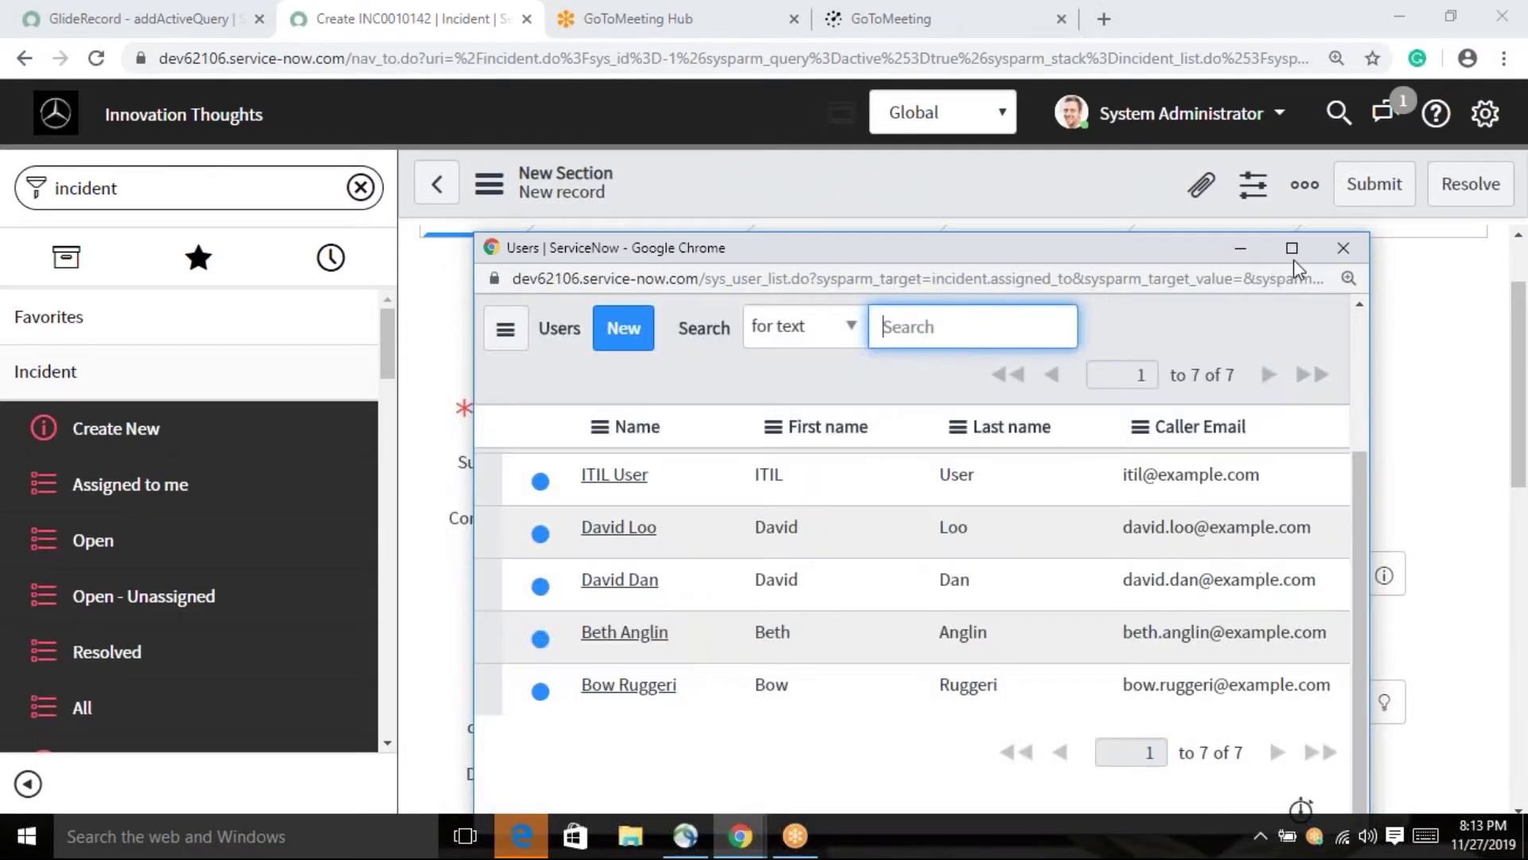
{"action": "left_click", "coordinate": [1343, 247]}
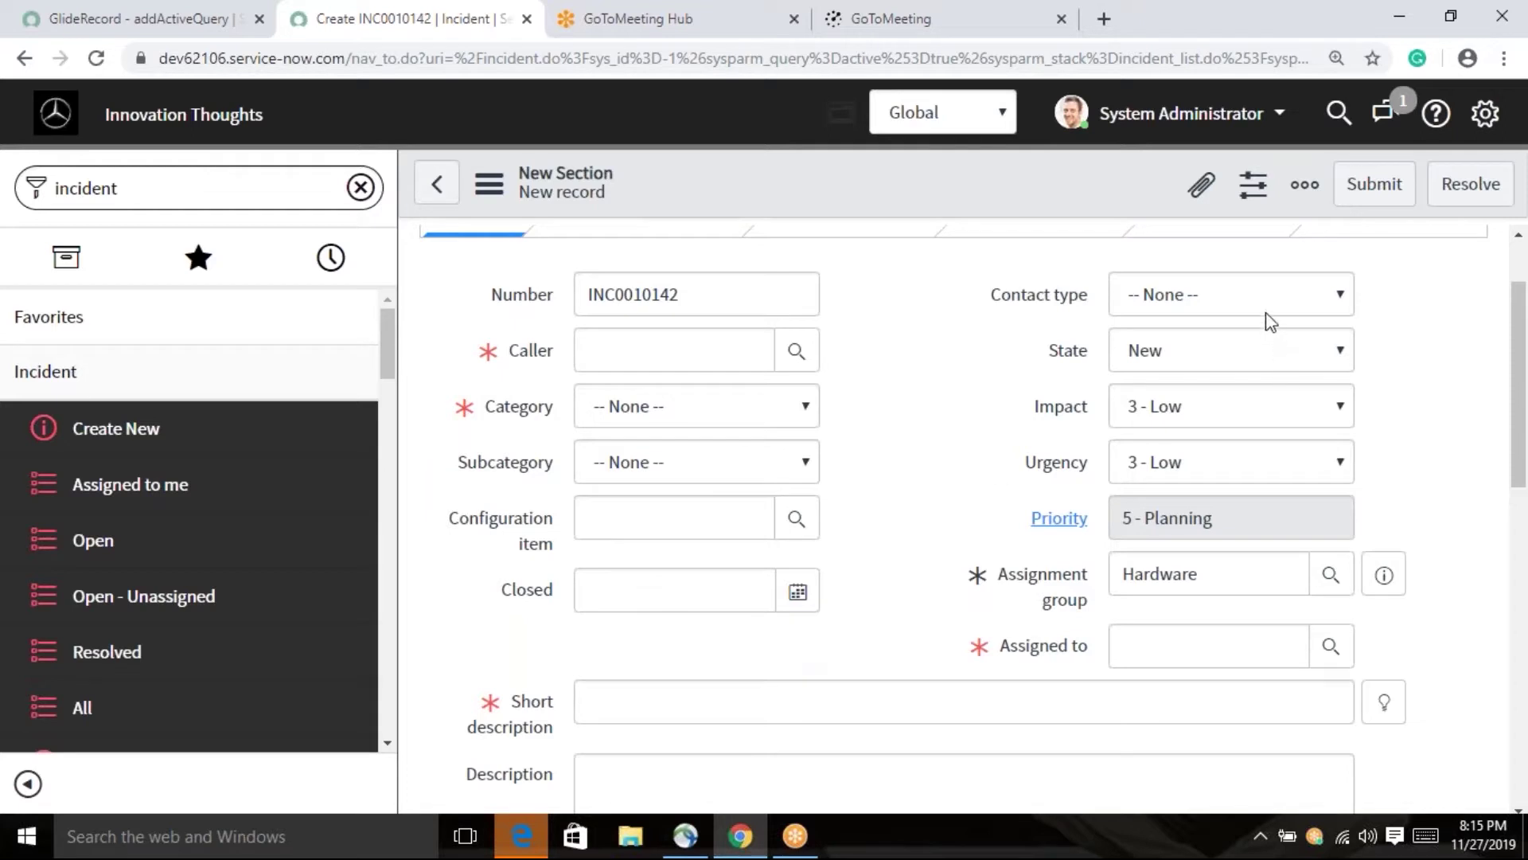
- Review the Contact type options on the incident and set Contact type to Phone
{"action": "left_click", "coordinate": [1266, 291]}
{"action": "left_click", "coordinate": [1265, 288]}
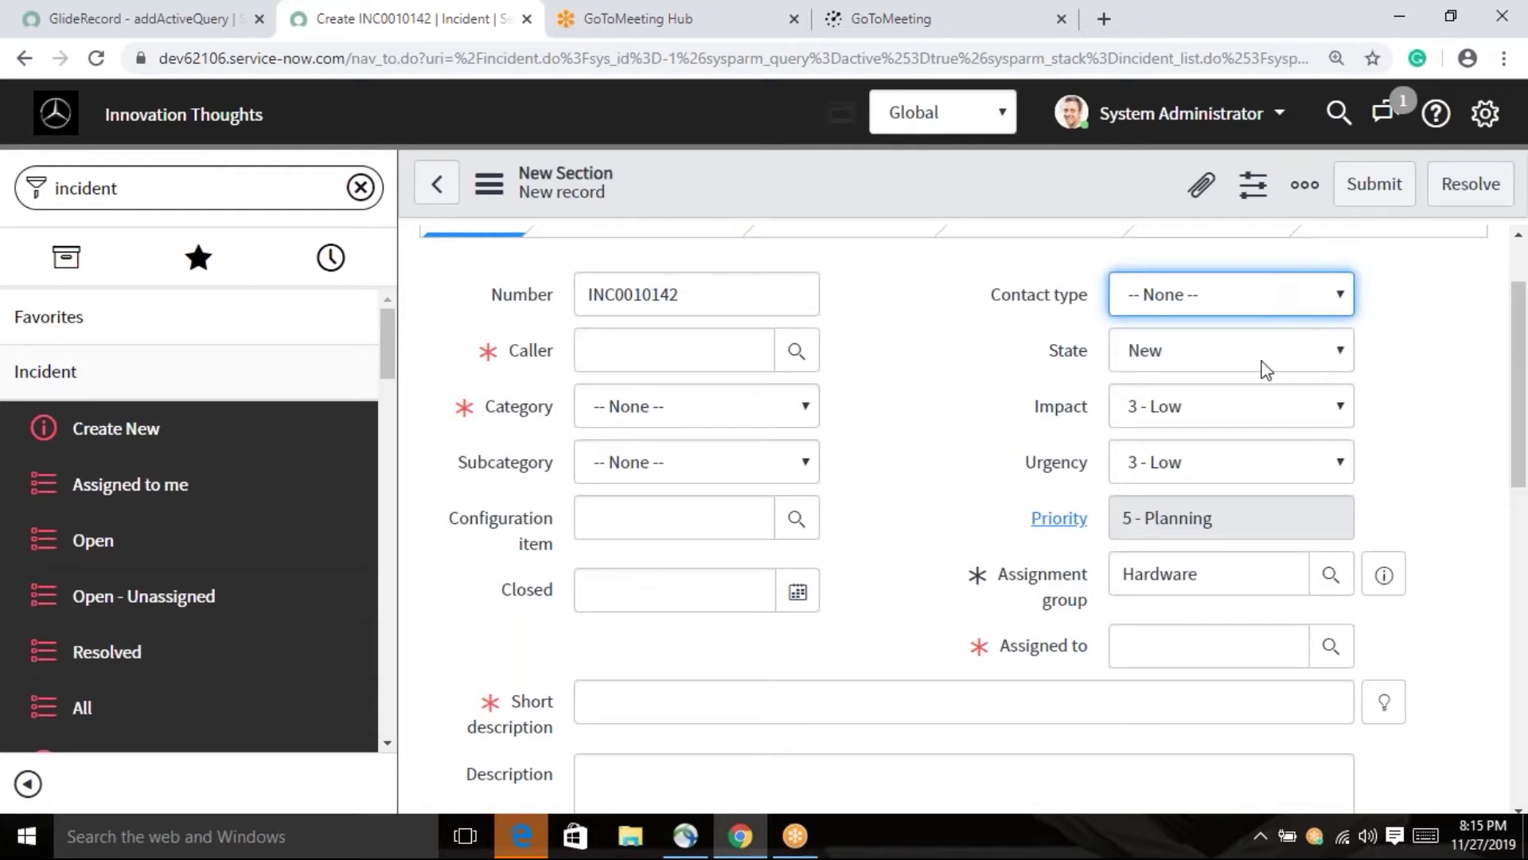
{"action": "left_click", "coordinate": [1238, 303]}
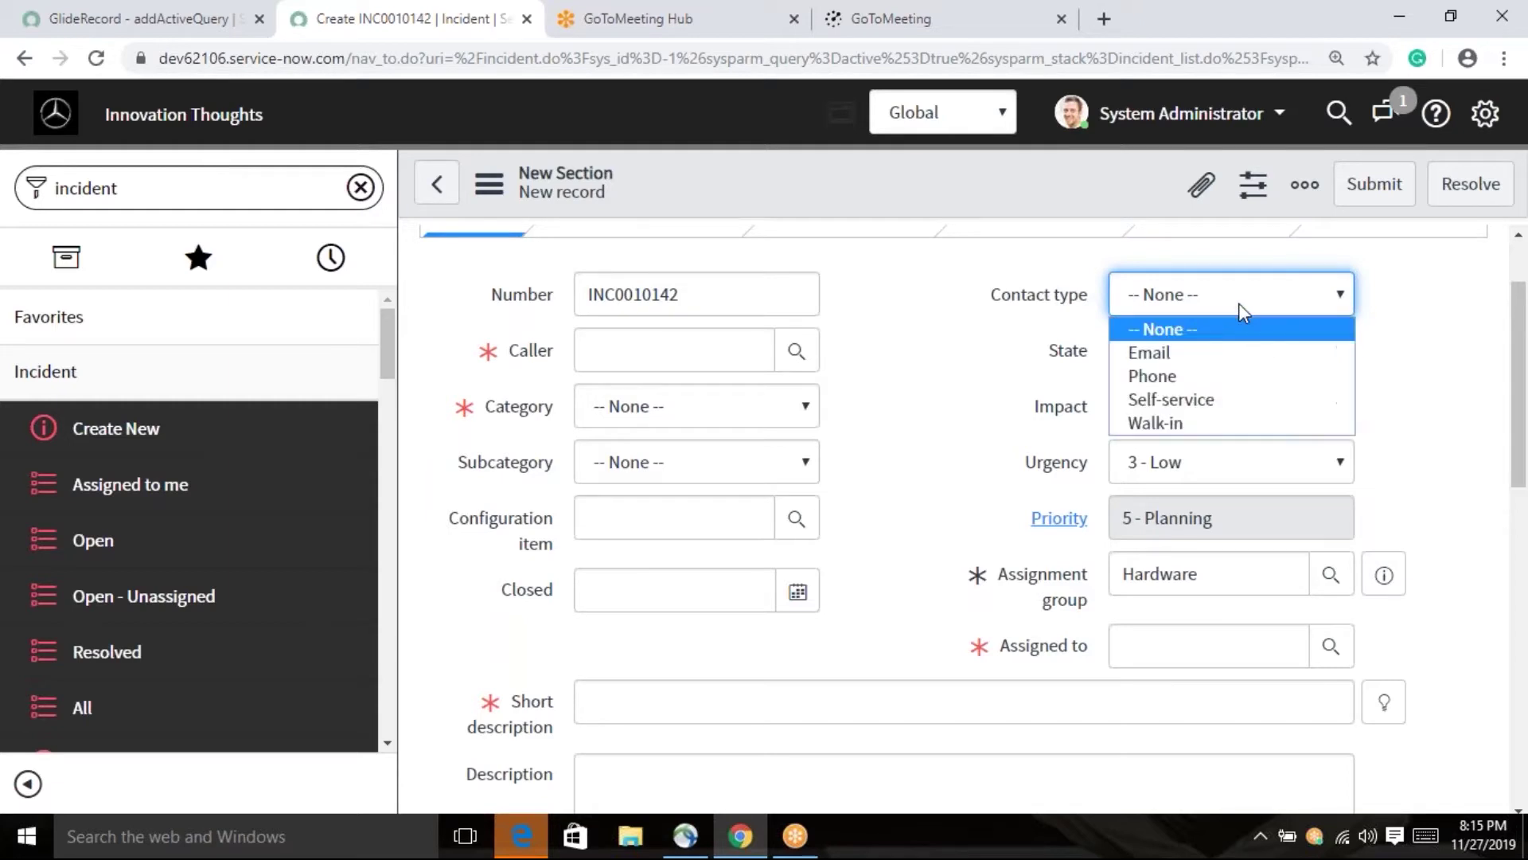
{"action": "left_click", "coordinate": [1238, 302]}
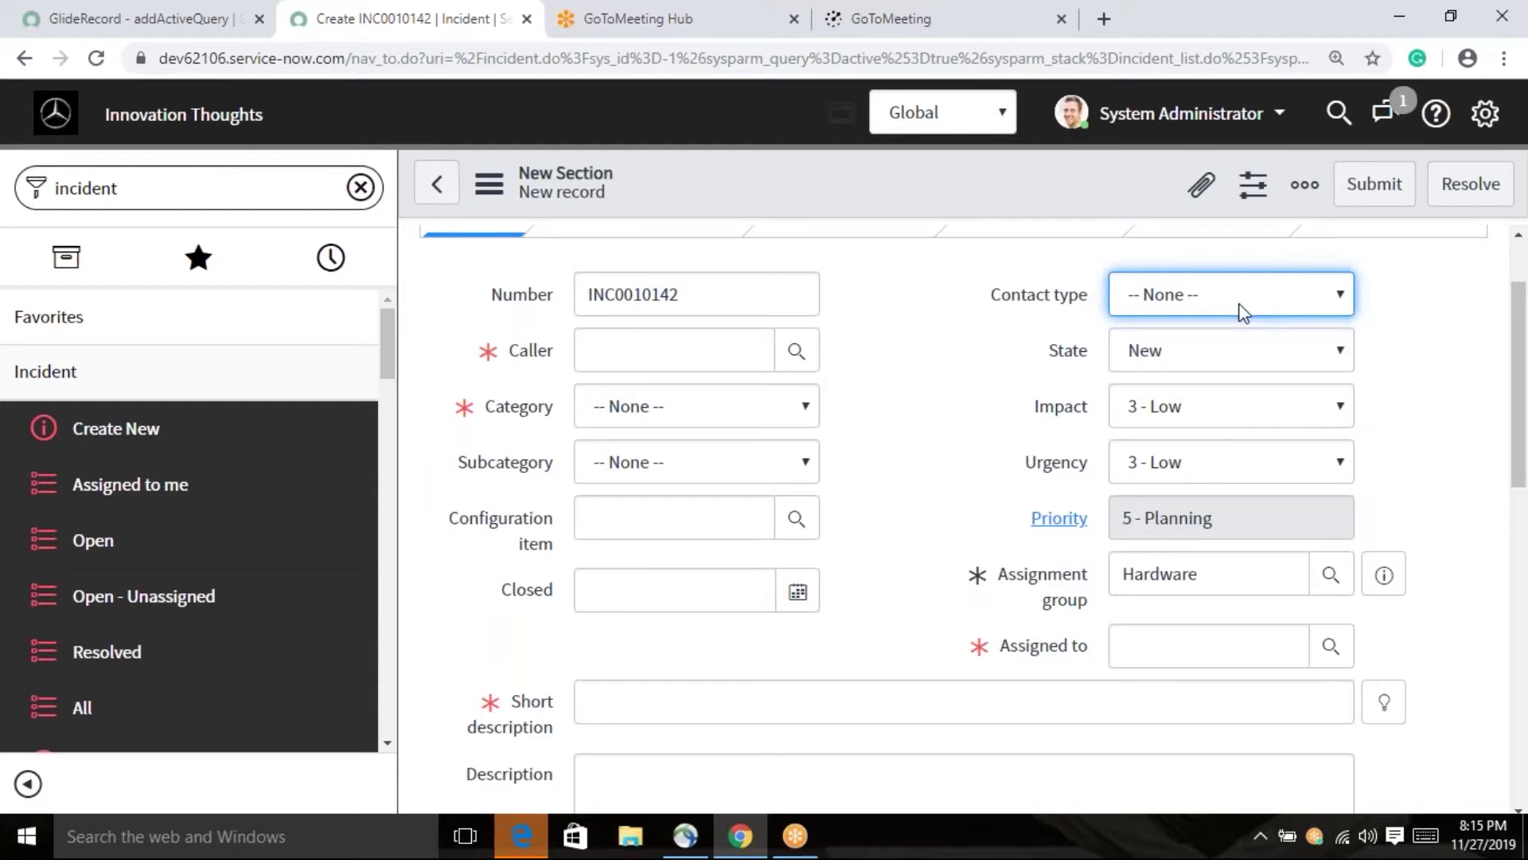
{"action": "left_click", "coordinate": [1184, 301]}
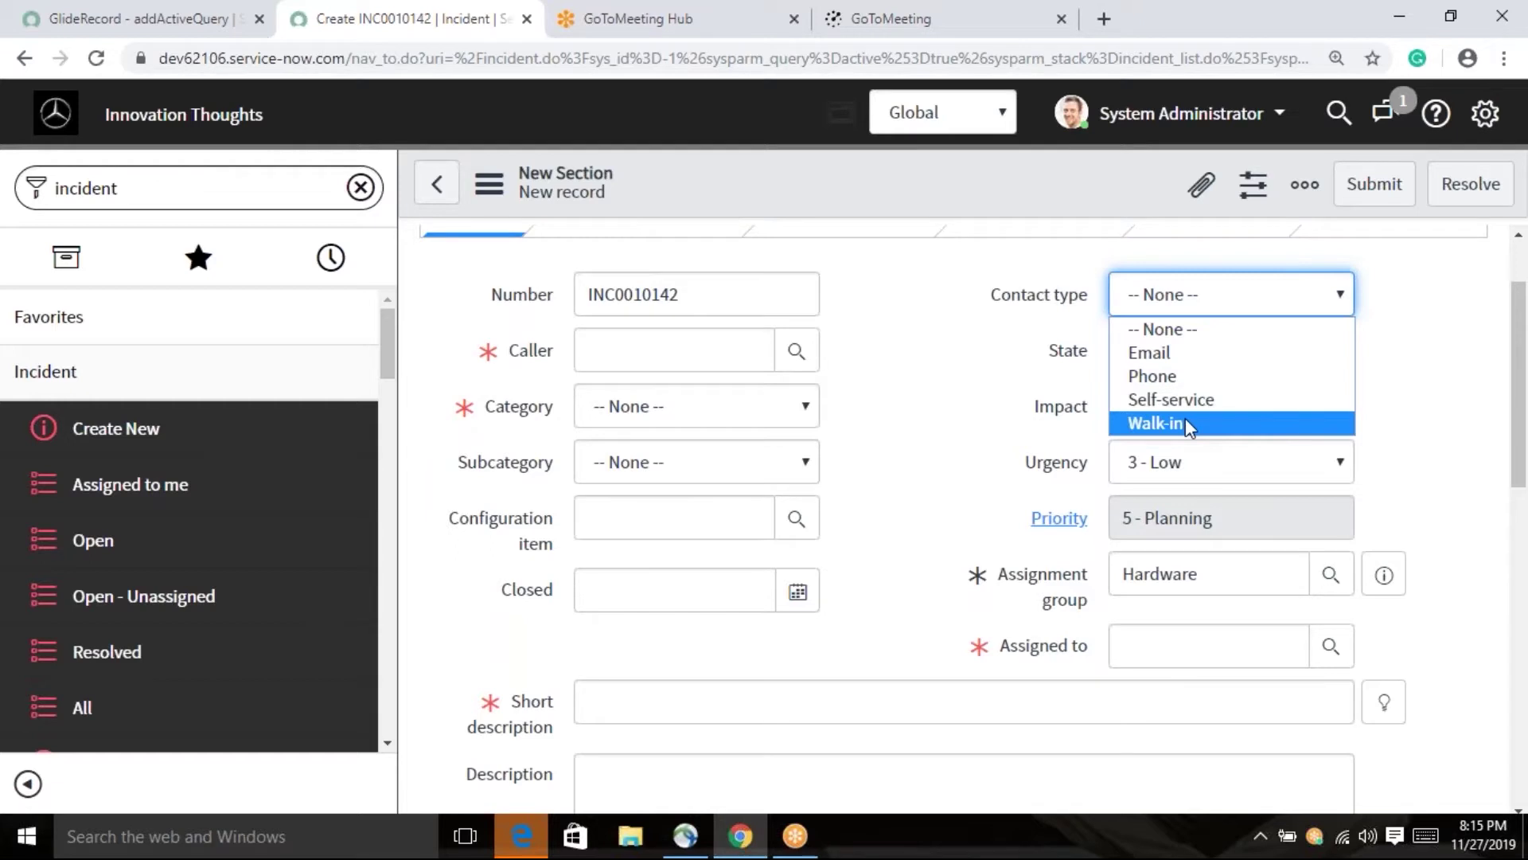
{"action": "left_click", "coordinate": [1385, 331]}
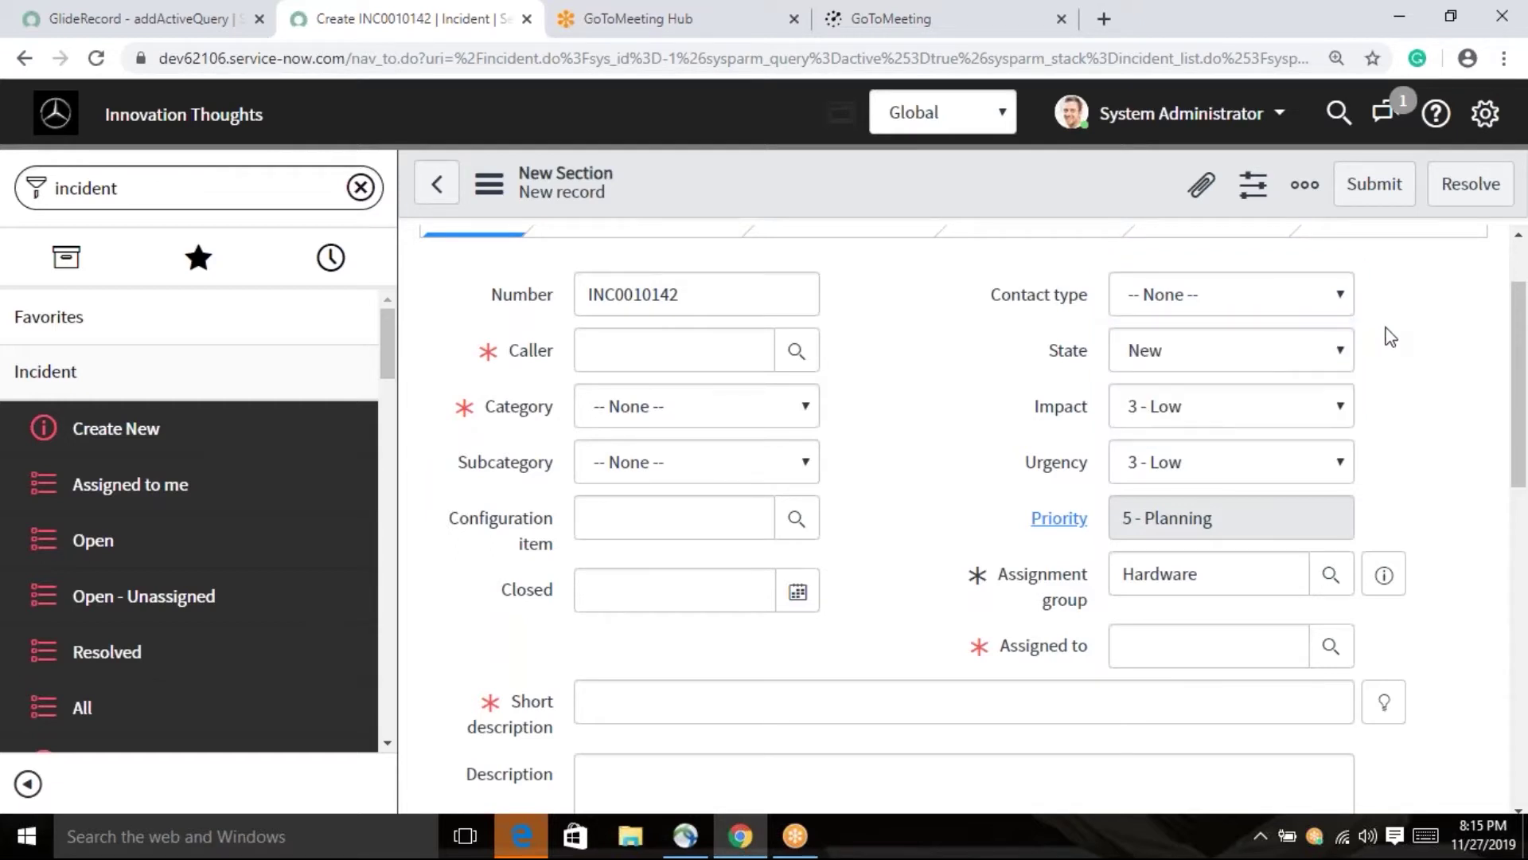
{"action": "left_click", "coordinate": [1310, 301]}
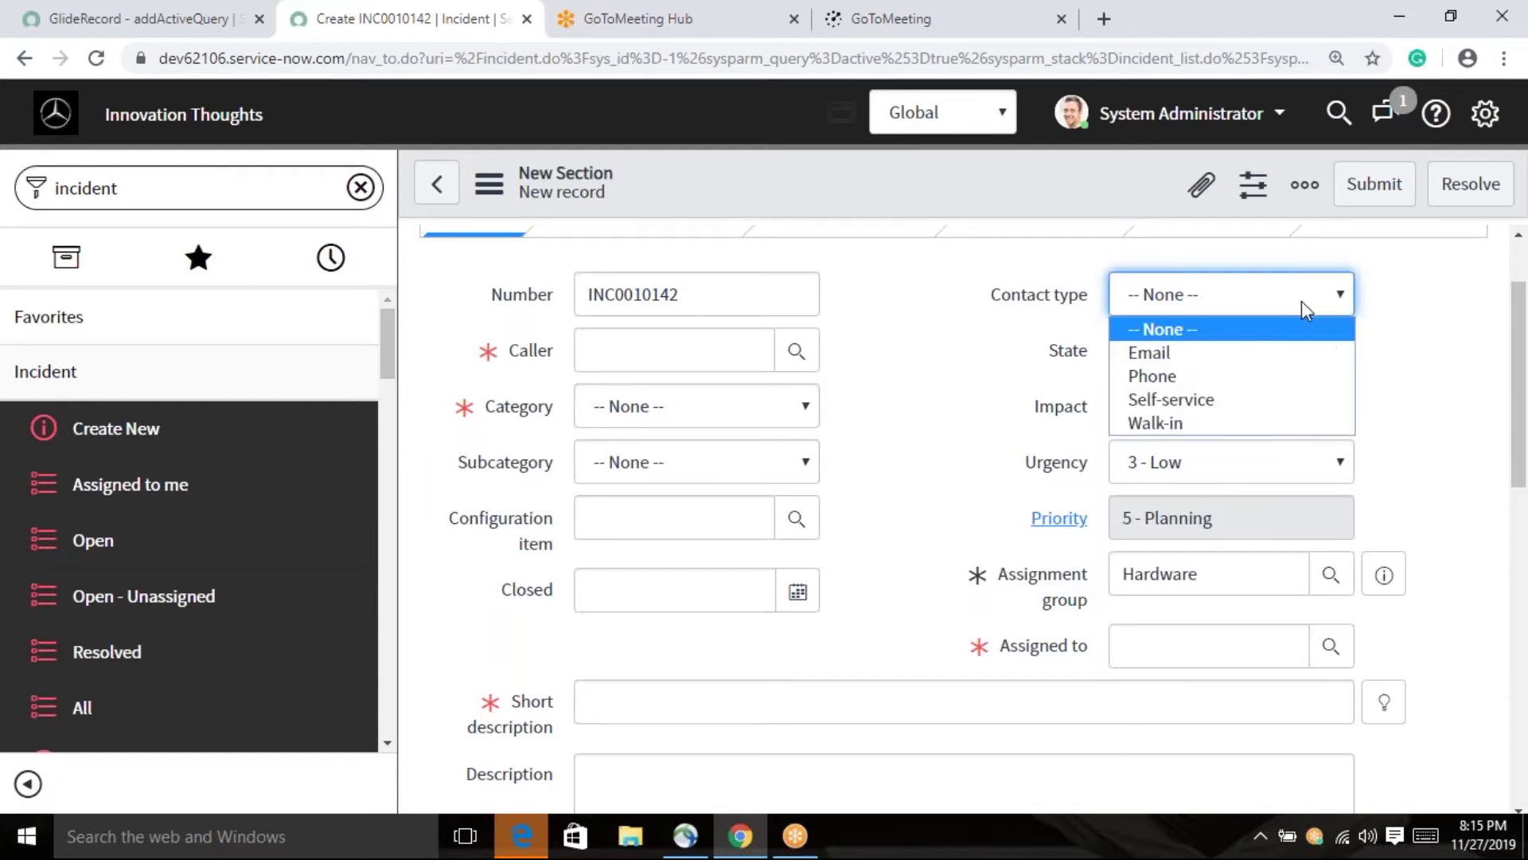
{"action": "left_click", "coordinate": [1175, 382]}
{"action": "left_click", "coordinate": [1093, 381]}
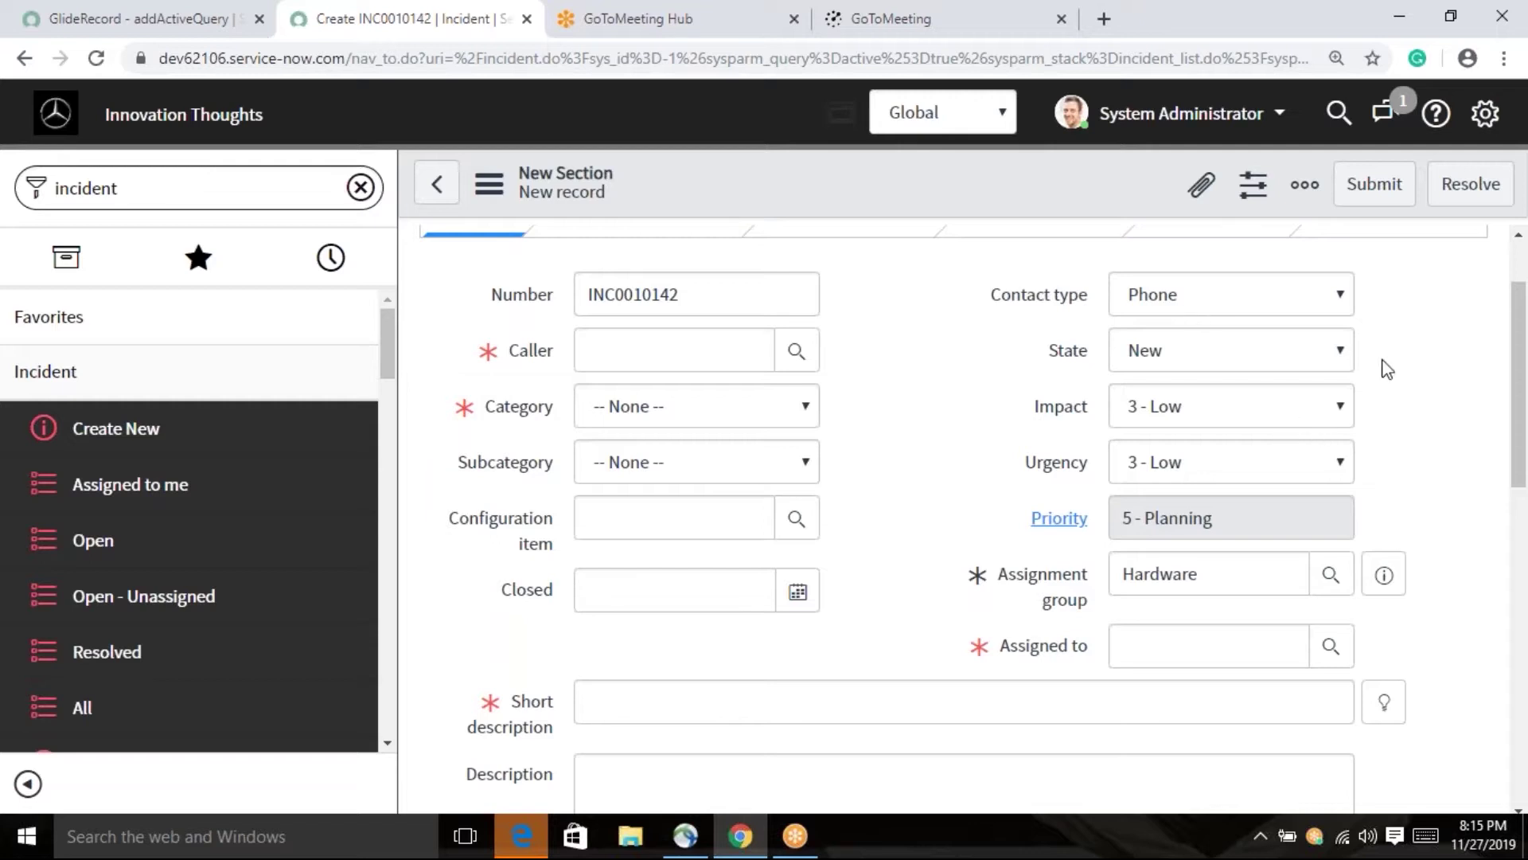
- Review the State choices on the new incident, and set both Impact and Urgency to 1 - High
{"action": "left_click", "coordinate": [1309, 360]}
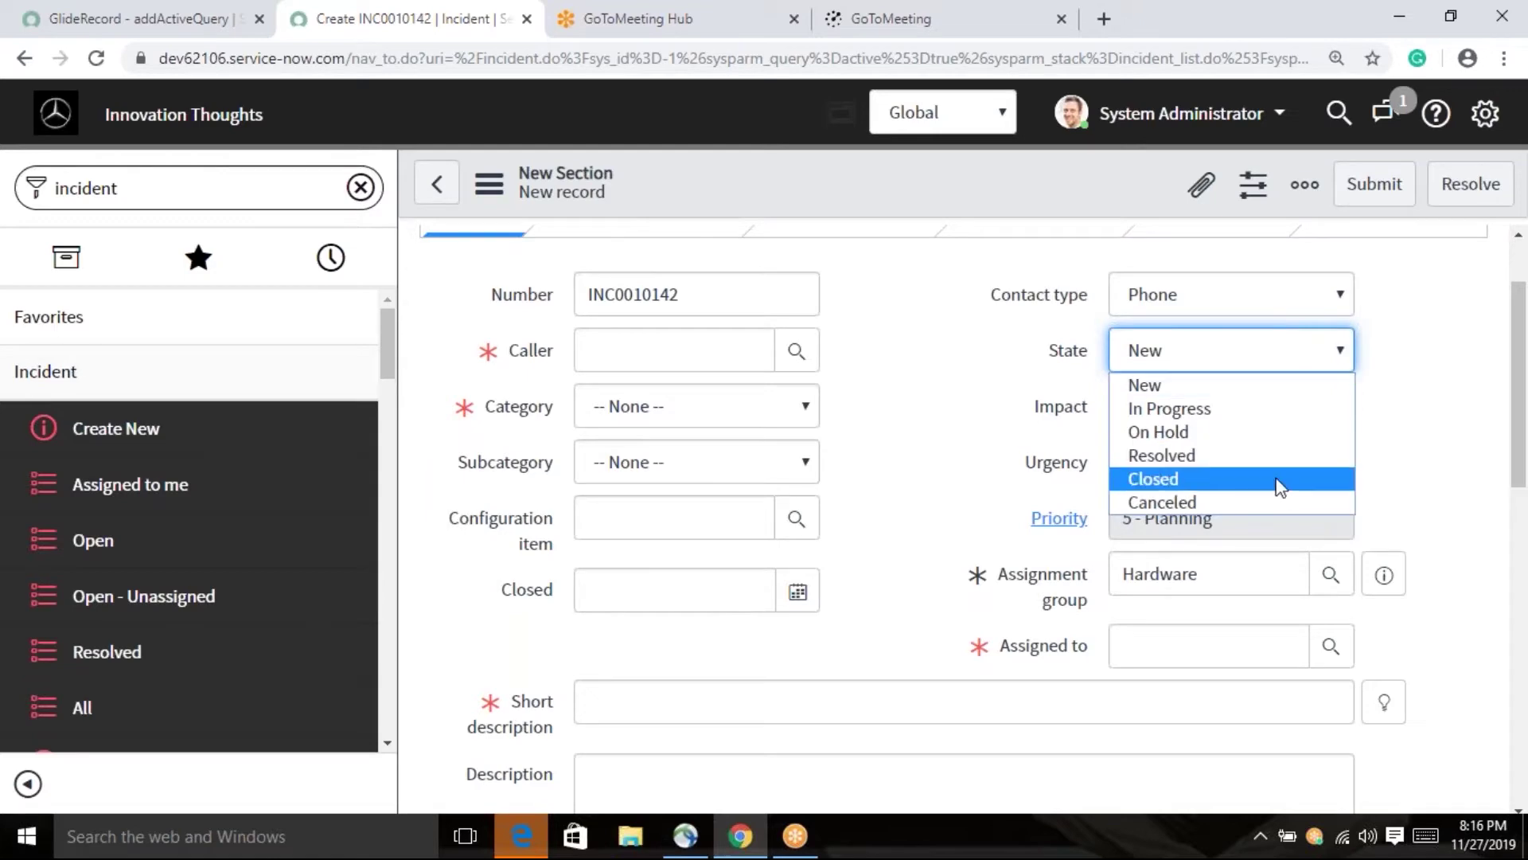
{"action": "left_click", "coordinate": [1424, 350]}
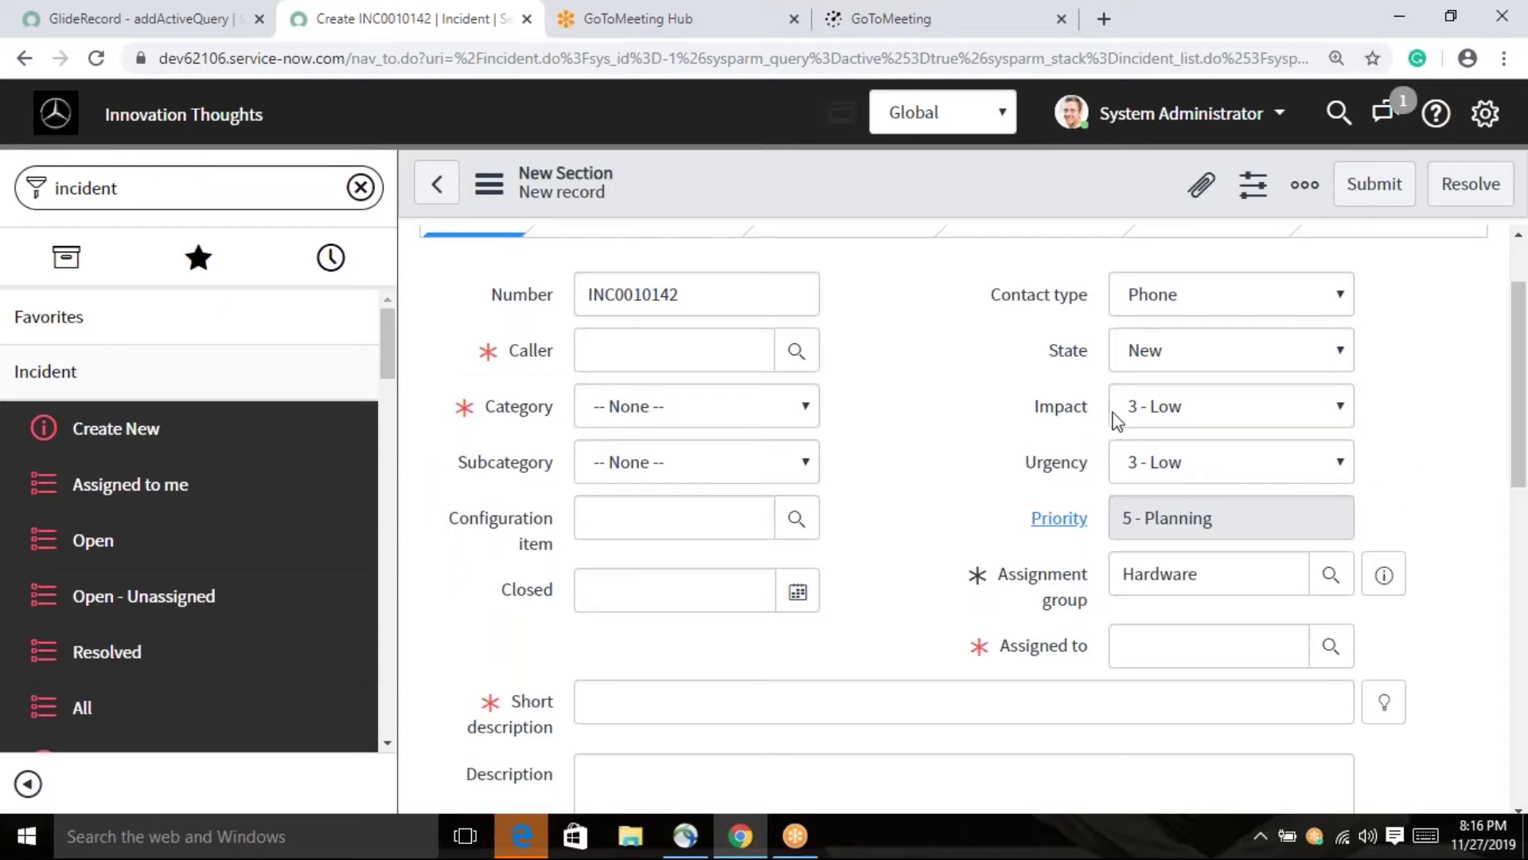
{"action": "left_click", "coordinate": [1305, 410]}
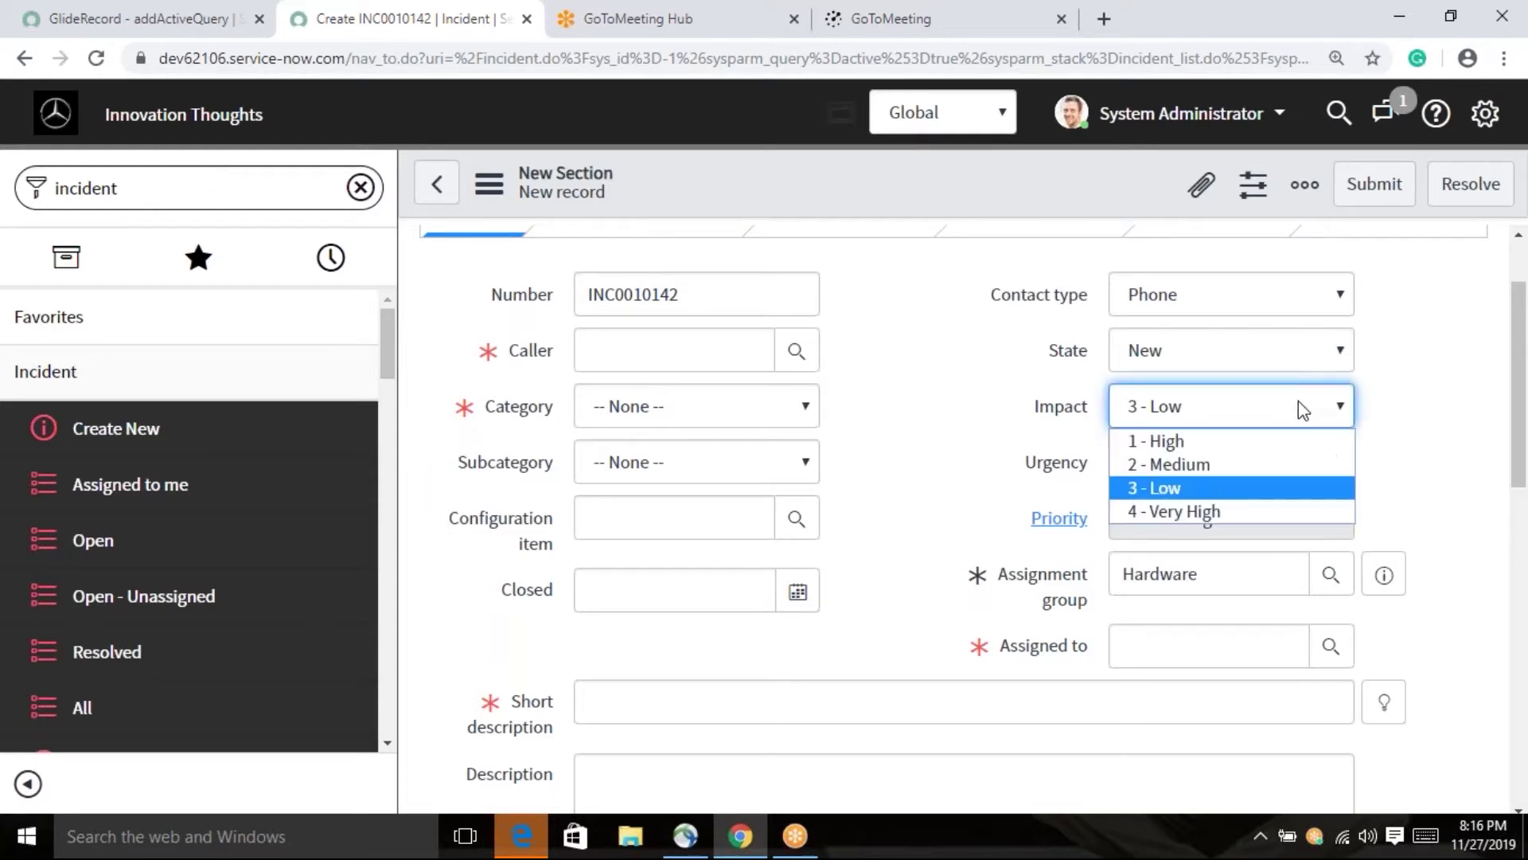
{"action": "left_click", "coordinate": [1226, 444]}
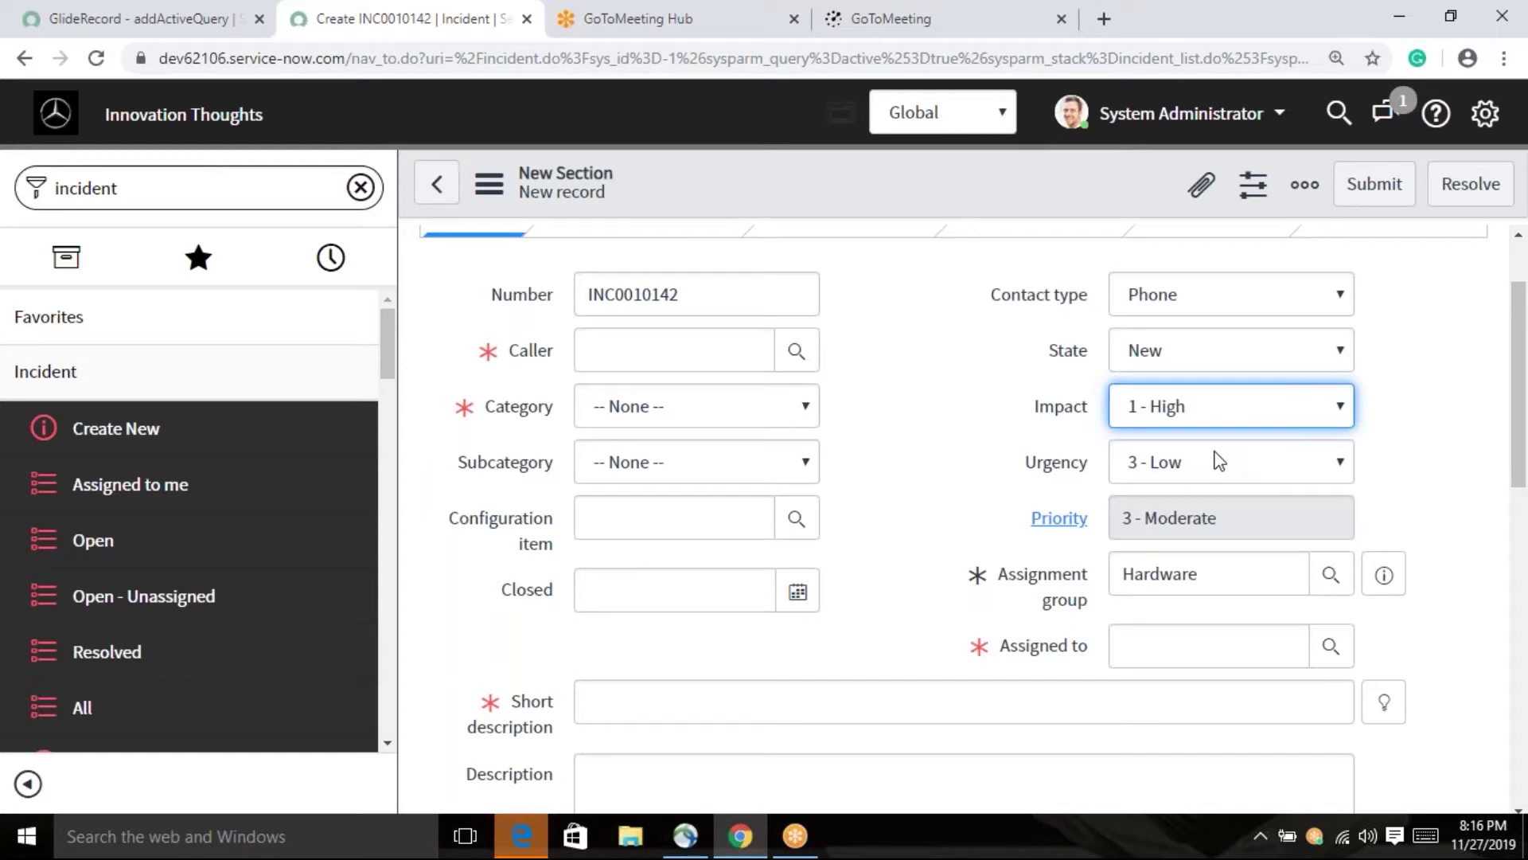
{"action": "left_click", "coordinate": [1232, 475]}
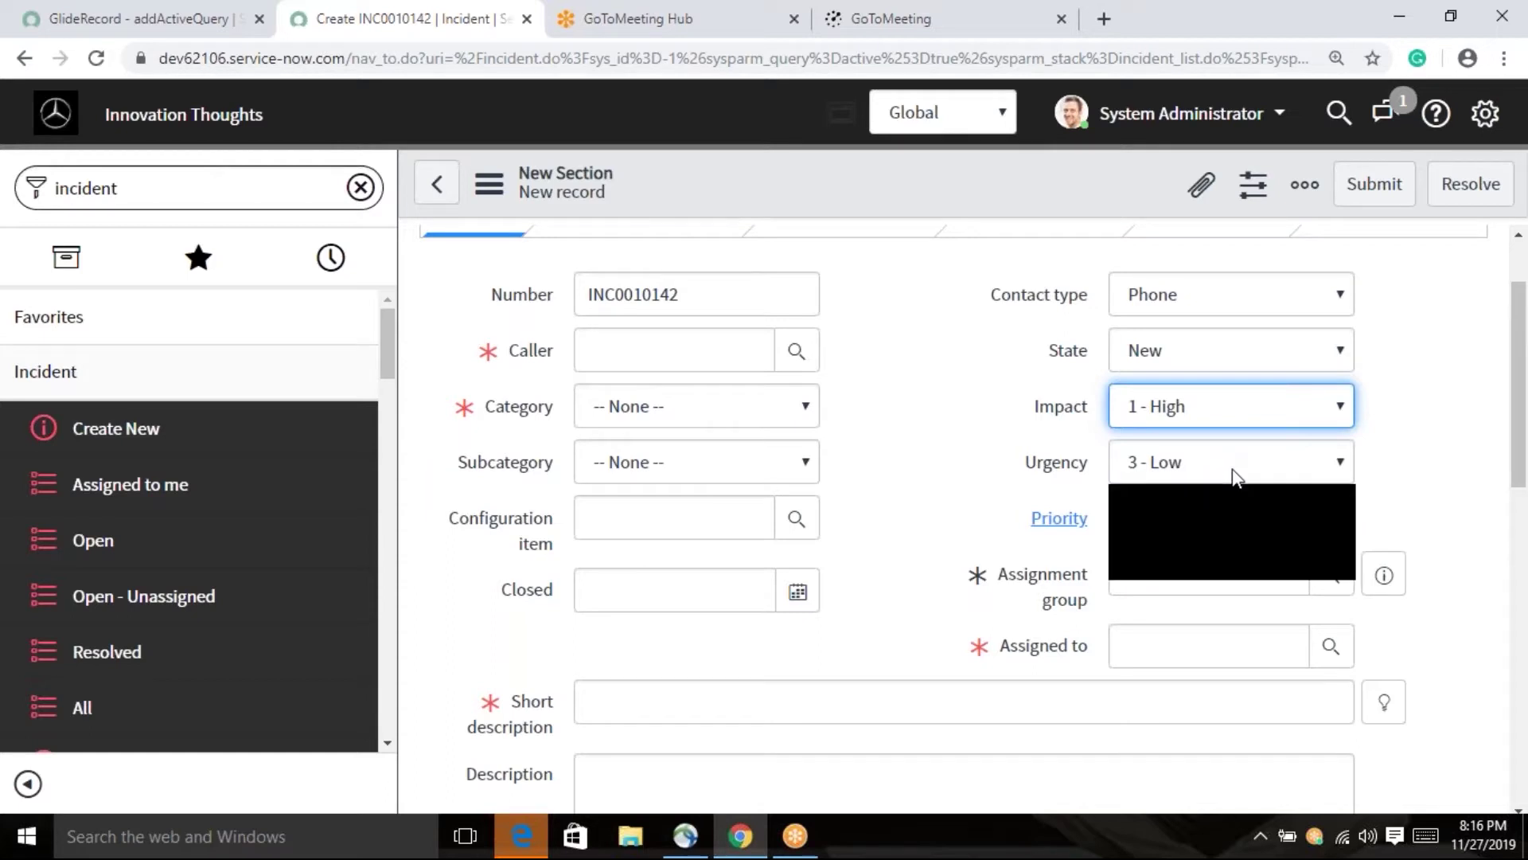
{"action": "left_click", "coordinate": [1225, 500]}
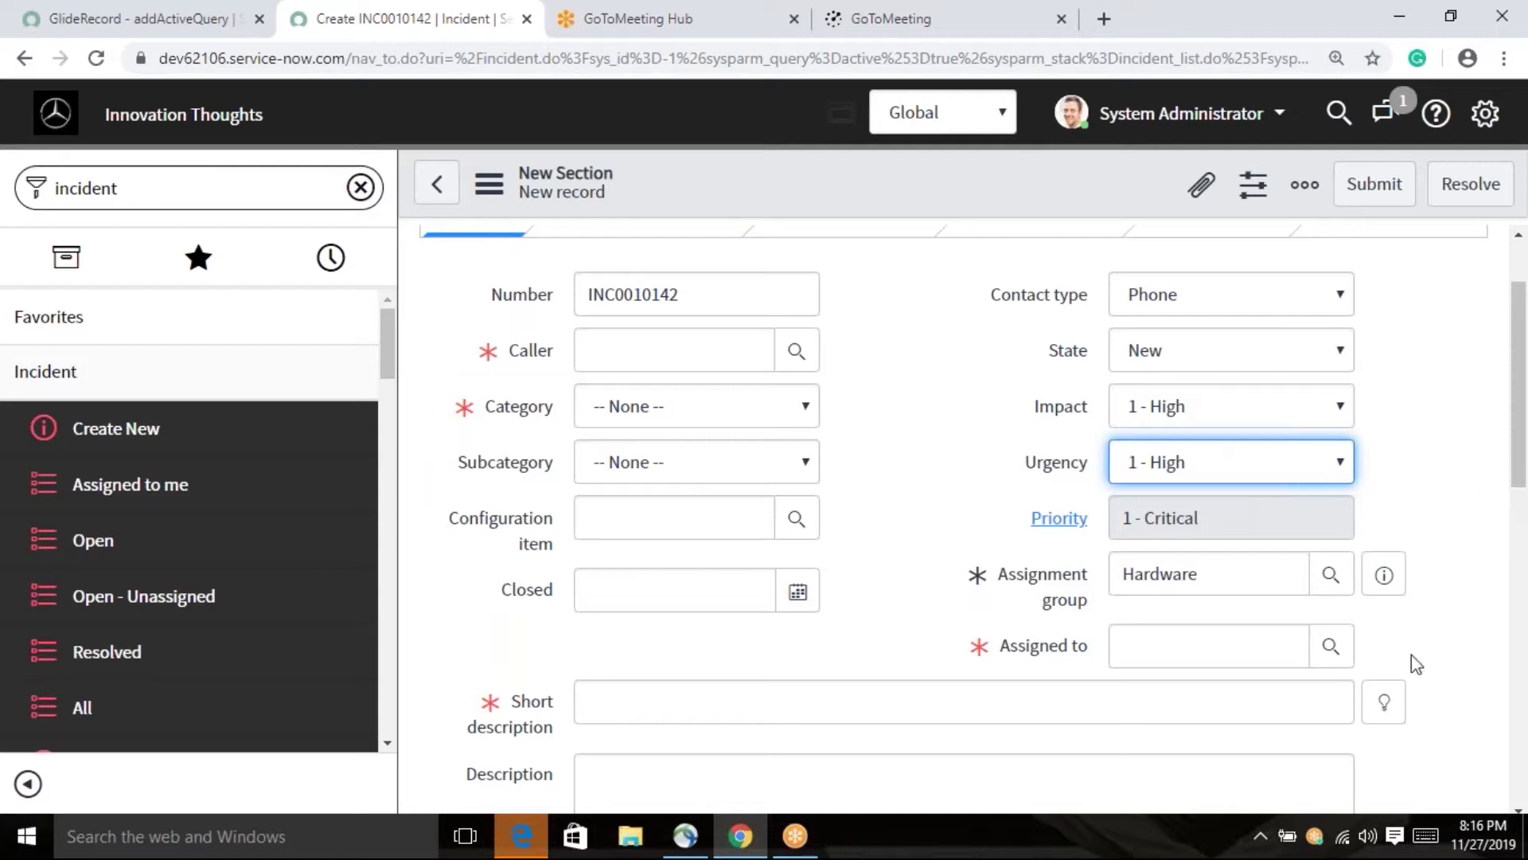
- Set both Impact and Urgency to 2 - Medium on the incident
{"action": "left_click", "coordinate": [1264, 407]}
{"action": "left_click", "coordinate": [1215, 465]}
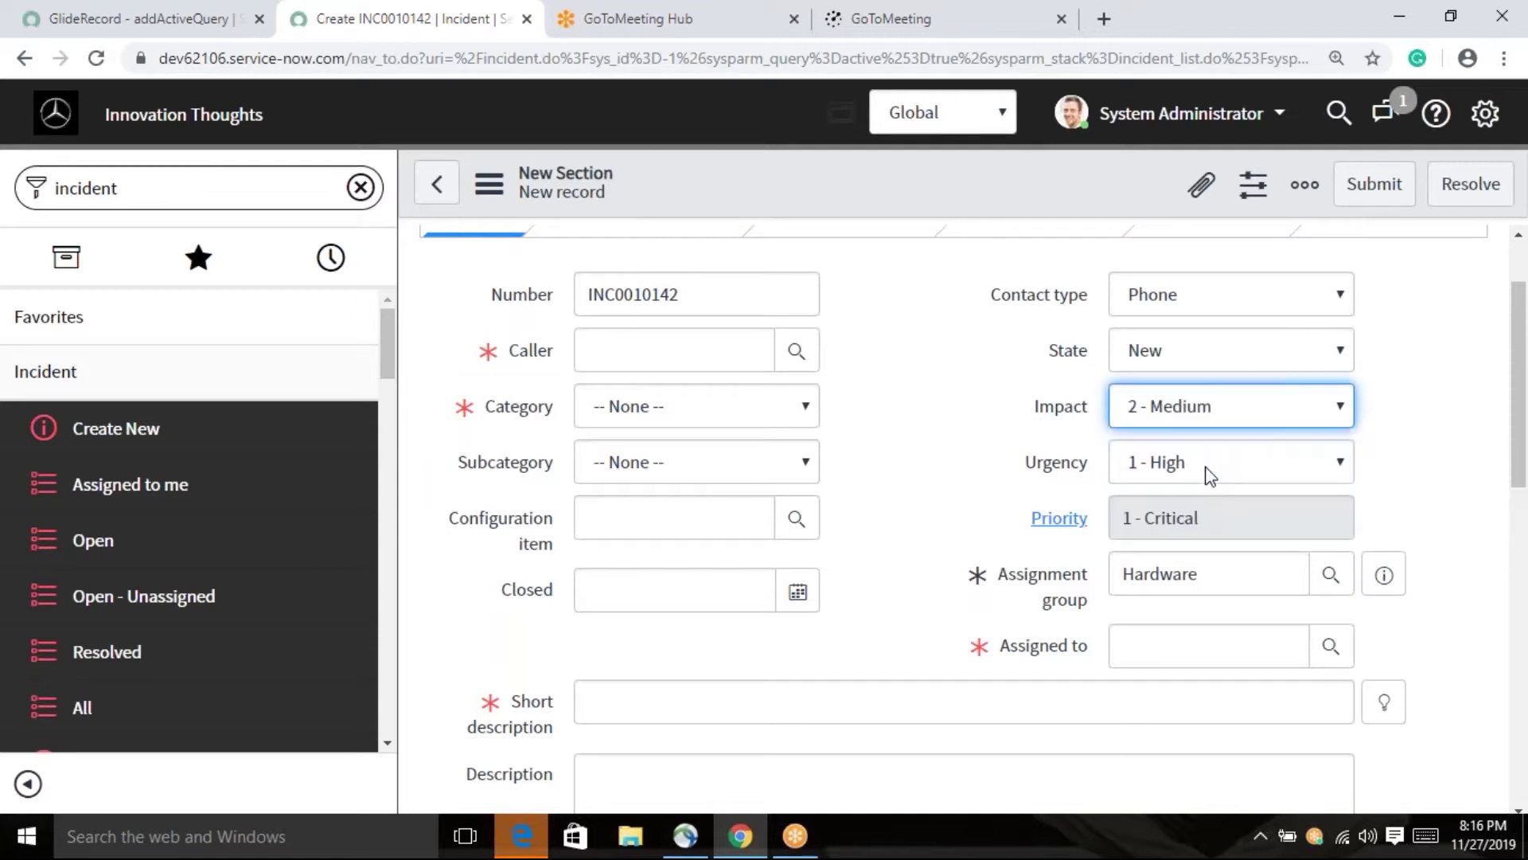
{"action": "left_click", "coordinate": [1218, 462]}
{"action": "left_click", "coordinate": [1242, 519]}
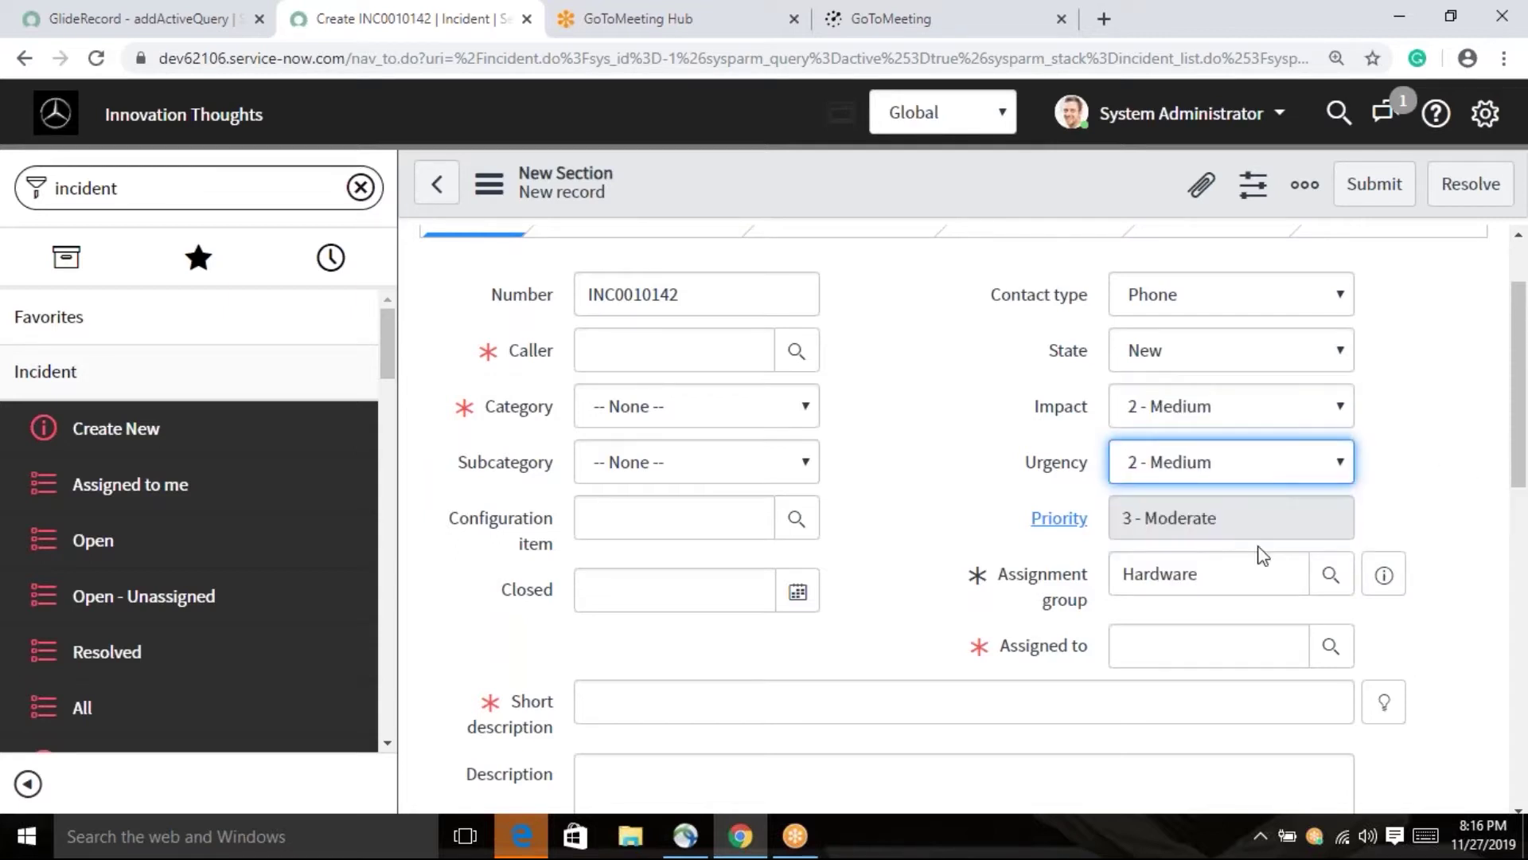
- Set Impact to 1 - High with Urgency at 2 - Medium and check the calculated Priority
{"action": "left_click", "coordinate": [1237, 408]}
{"action": "left_click", "coordinate": [1238, 443]}
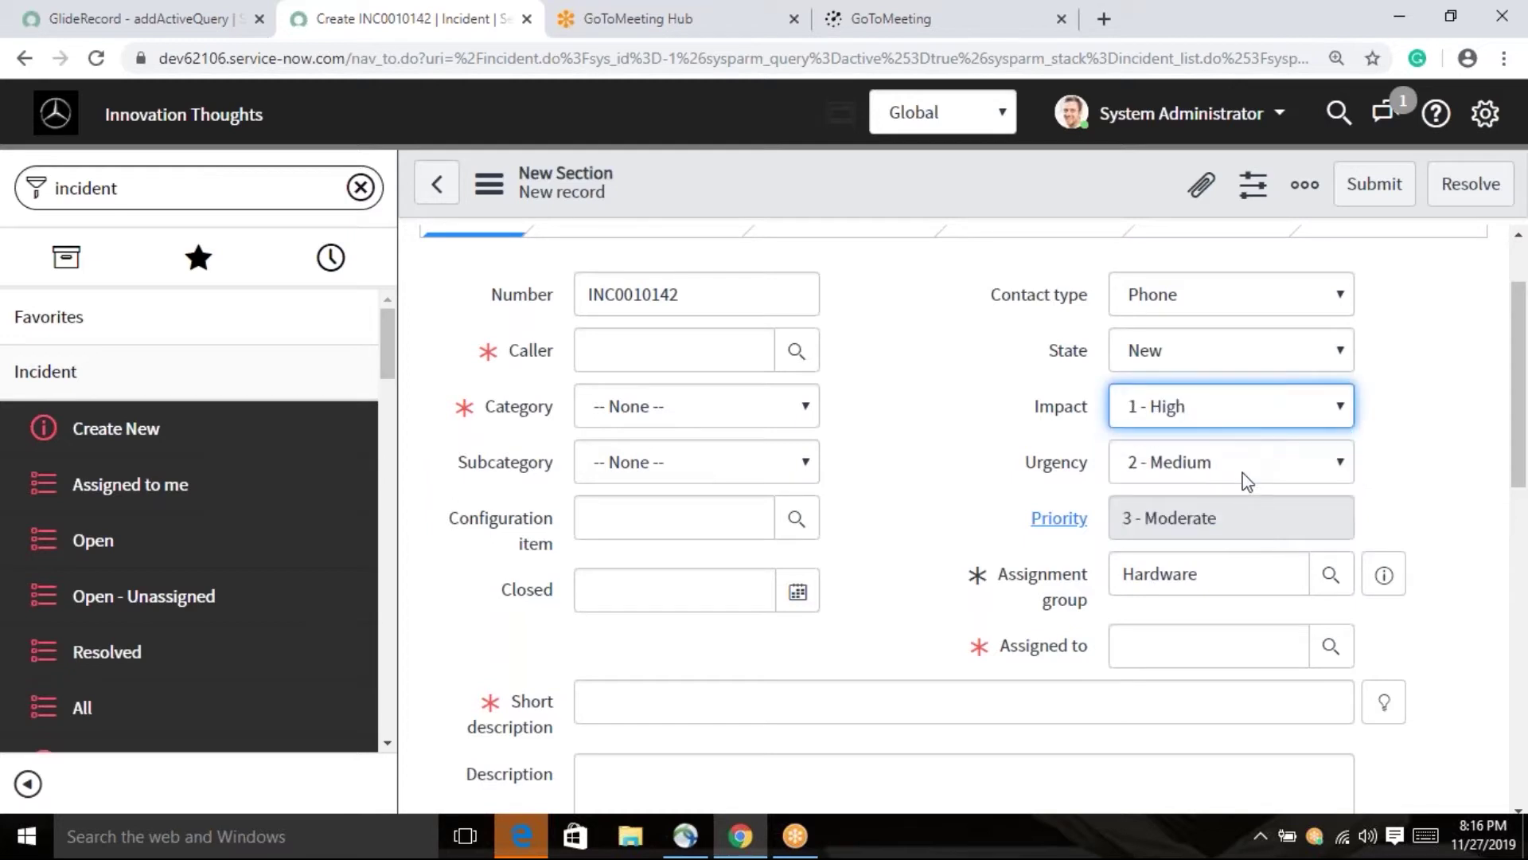
{"action": "left_click", "coordinate": [1244, 474]}
{"action": "left_click", "coordinate": [1204, 519]}
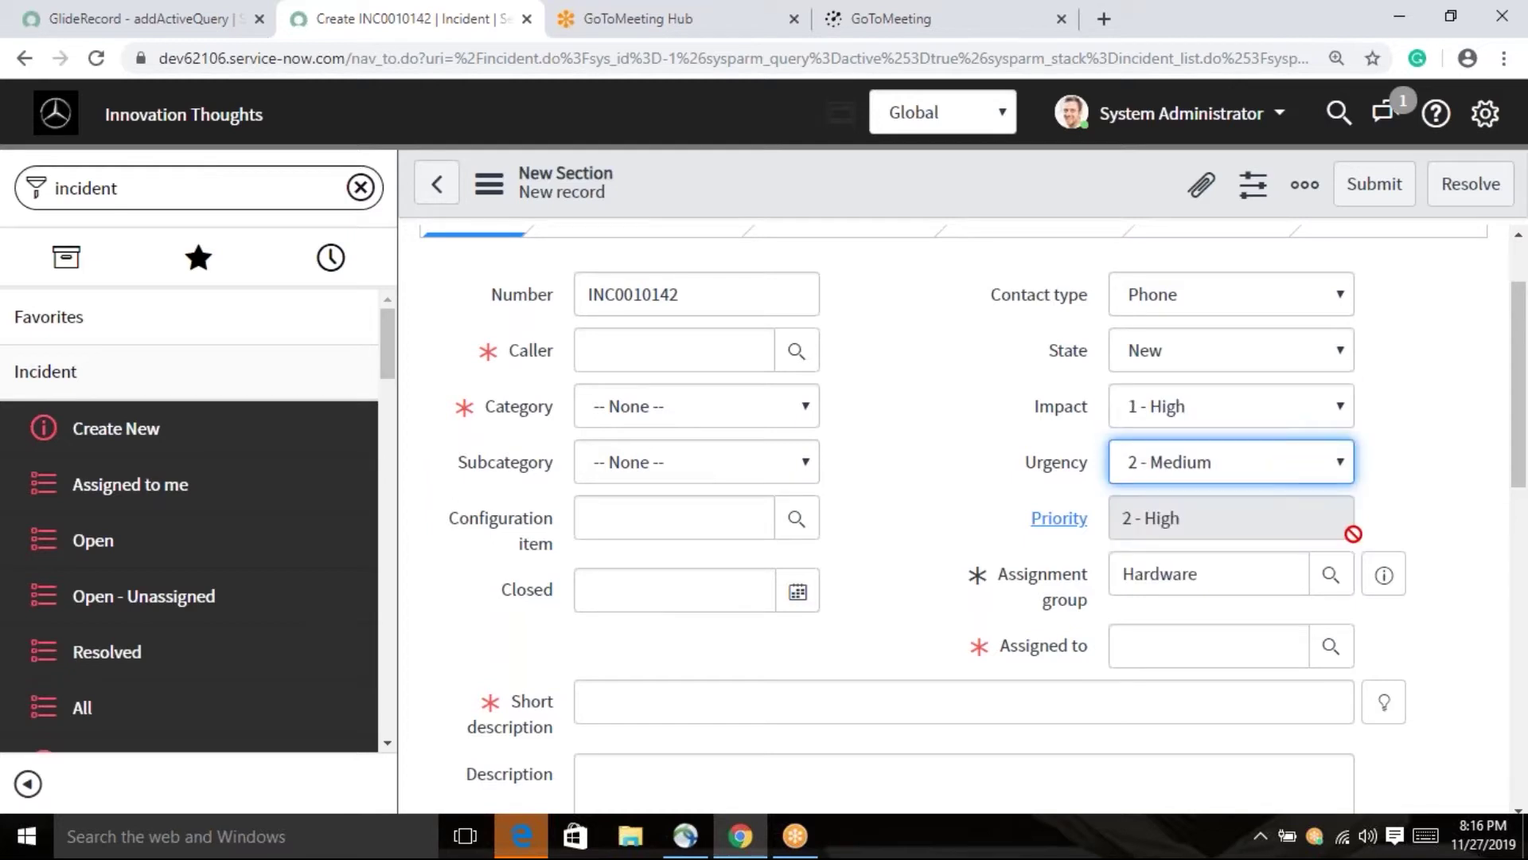
{"action": "left_click", "coordinate": [1425, 446]}
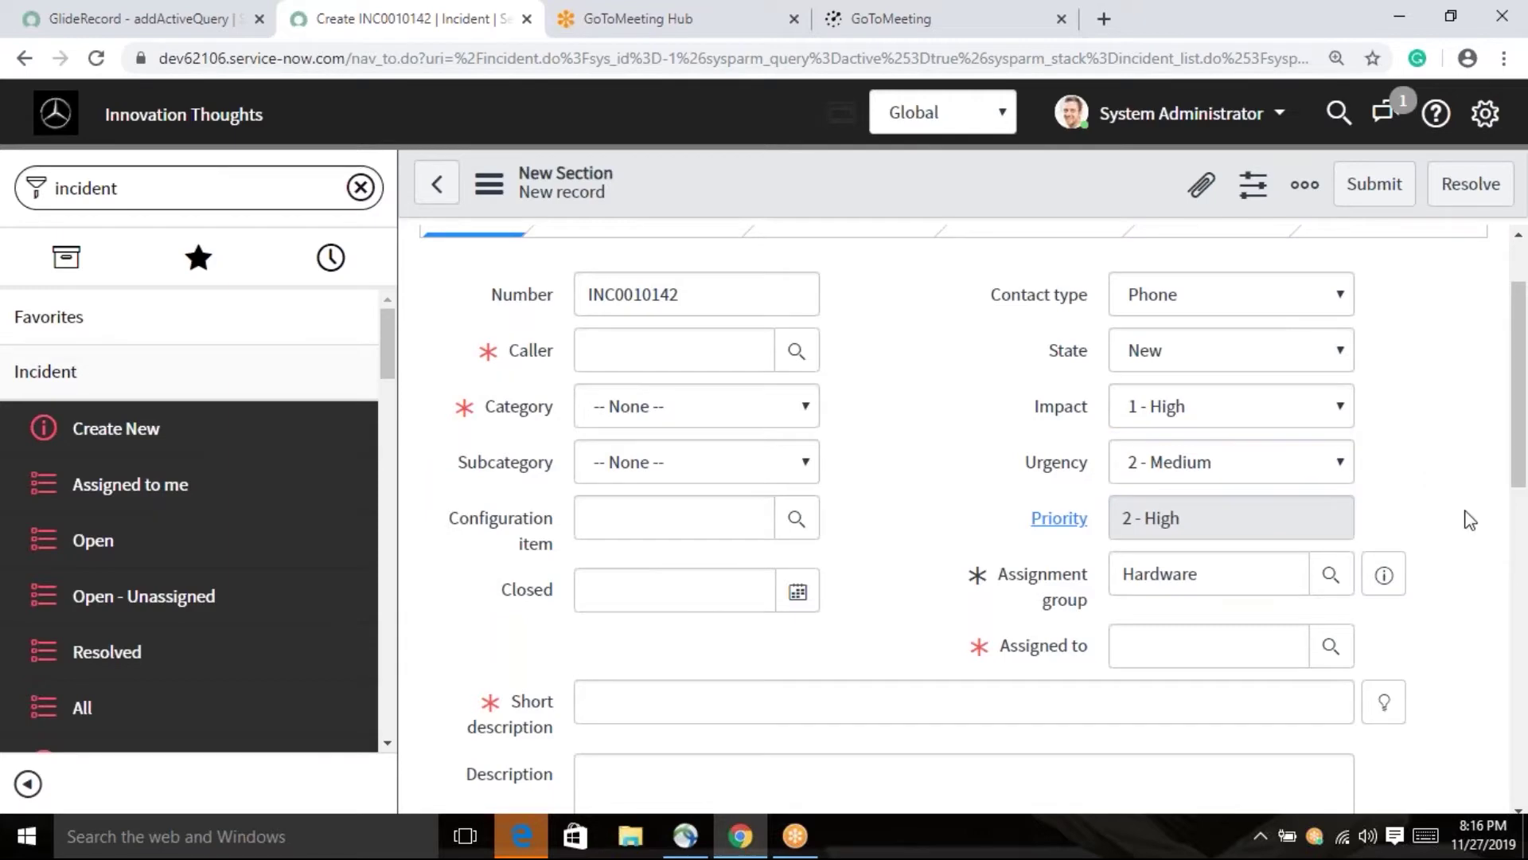
{"action": "scroll", "coordinate": [1447, 505], "scroll_direction": "up", "scroll_amount": 2}
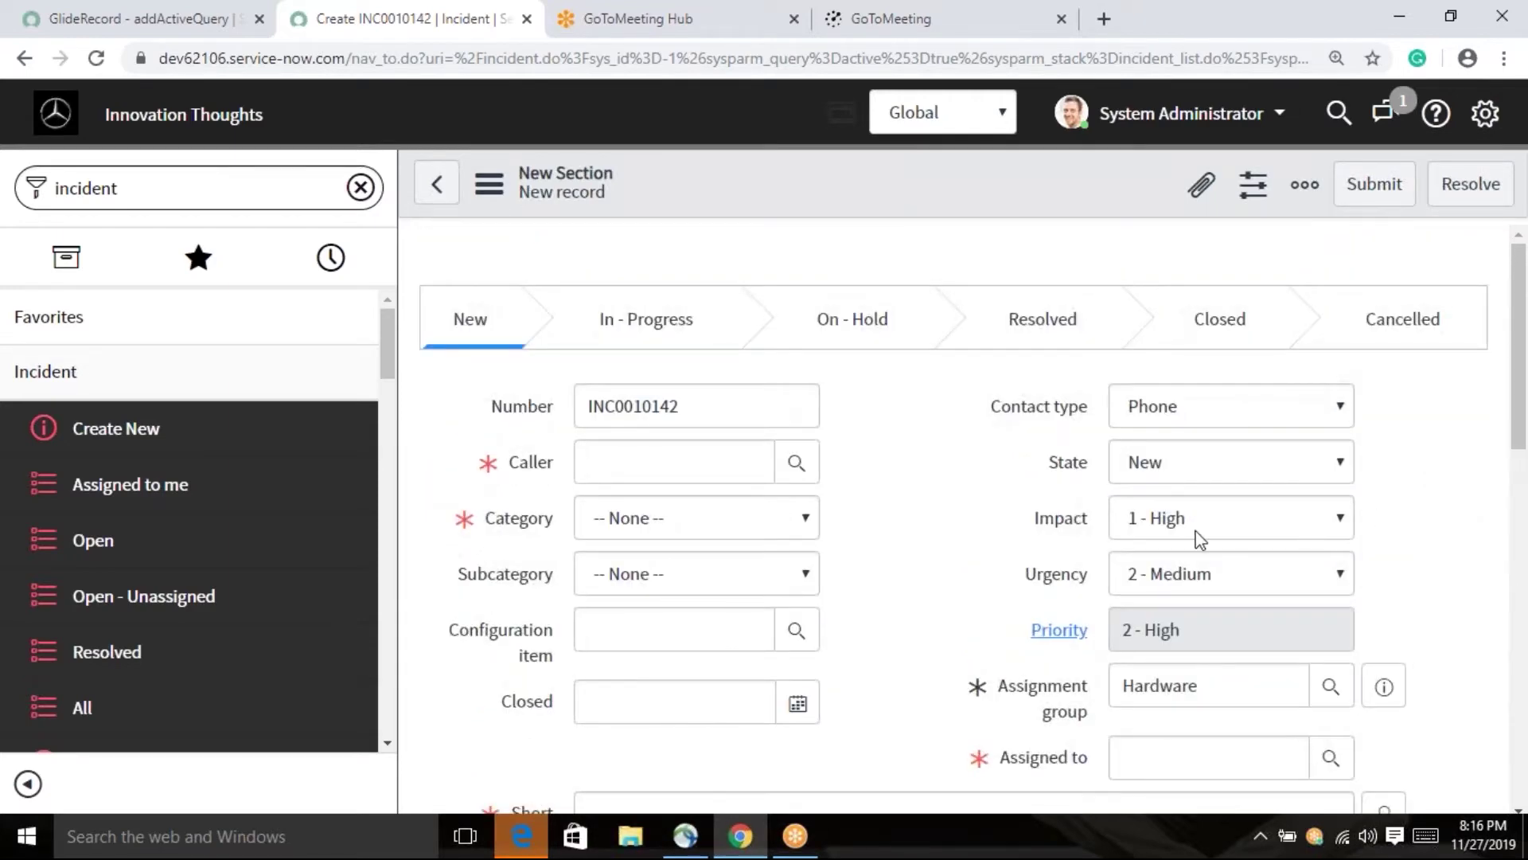
{"action": "scroll", "coordinate": [1143, 519], "scroll_direction": "down", "scroll_amount": 1}
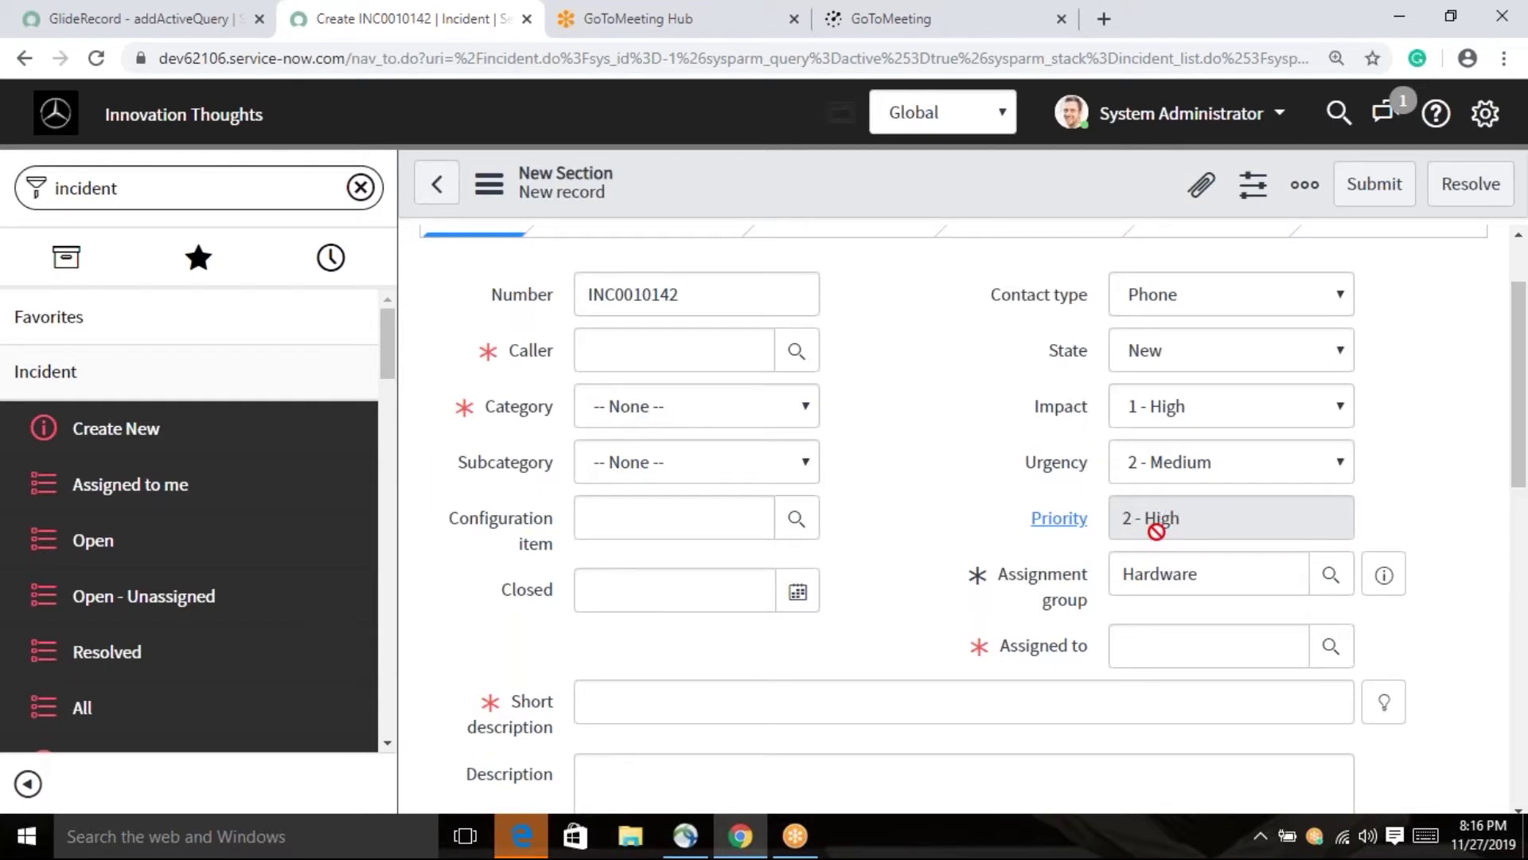
- Set Impact and Urgency to 1 - High and read the hint texts of both fields
{"action": "left_click", "coordinate": [1240, 406]}
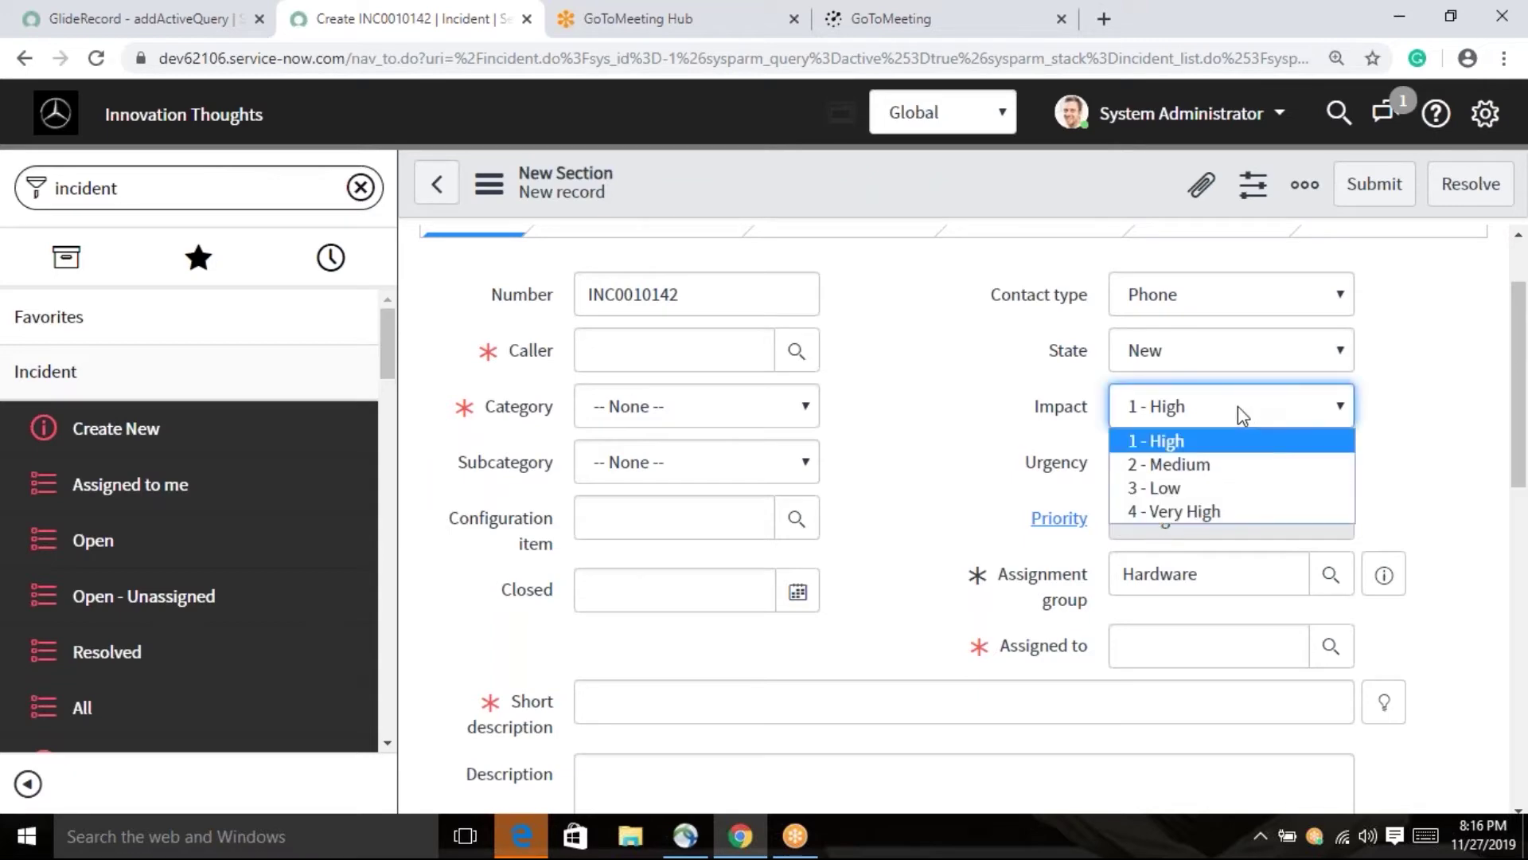
{"action": "left_click", "coordinate": [1209, 443]}
{"action": "left_click", "coordinate": [1218, 450]}
{"action": "left_click", "coordinate": [1190, 501]}
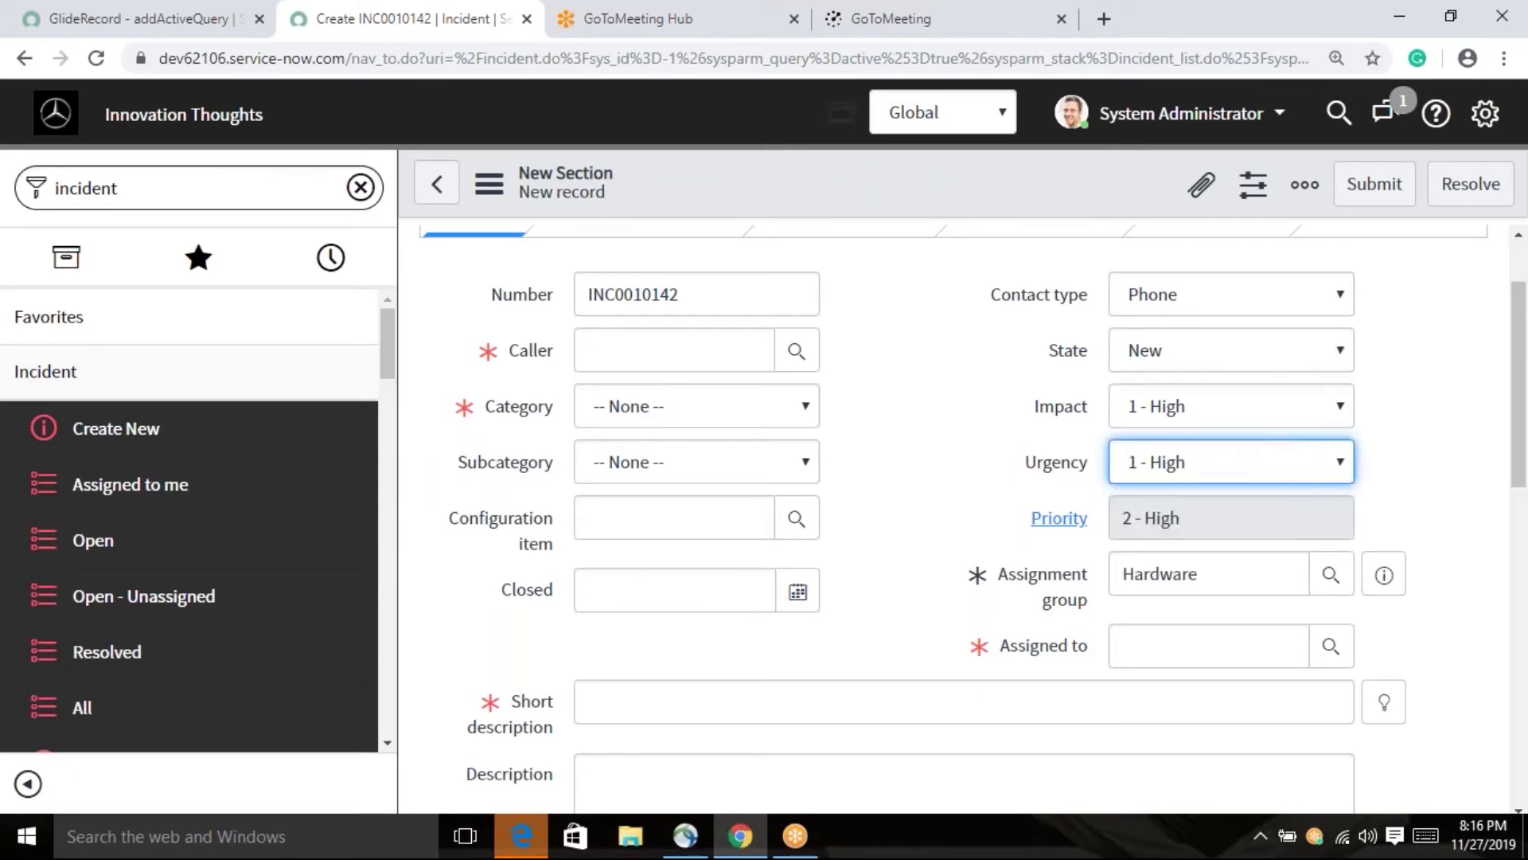
{"action": "mouse_move", "coordinate": [1067, 408]}
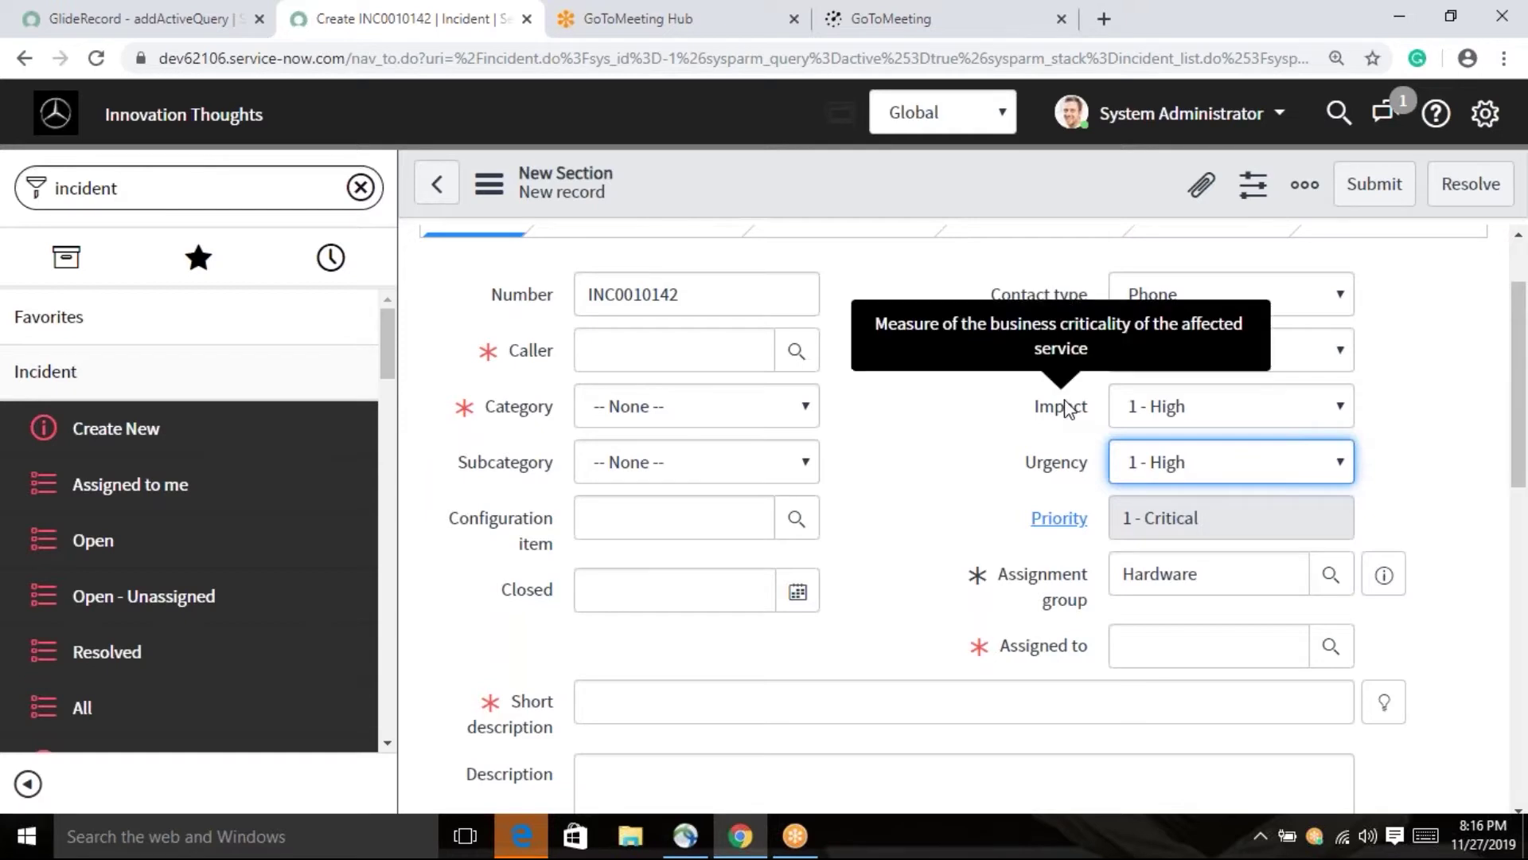
{"action": "mouse_move", "coordinate": [1071, 476]}
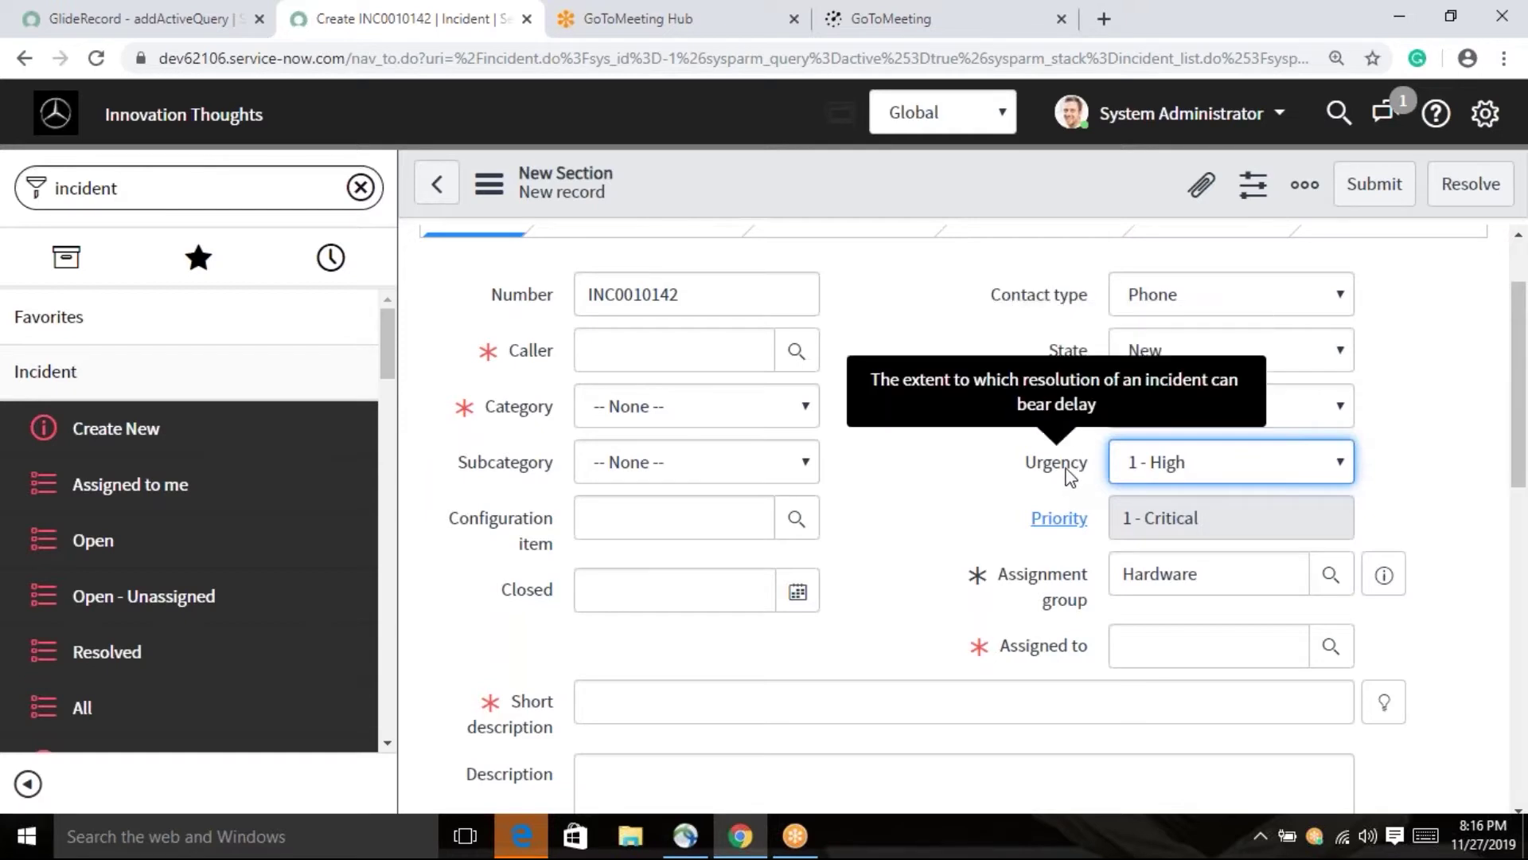
{"action": "left_click", "coordinate": [1442, 383]}
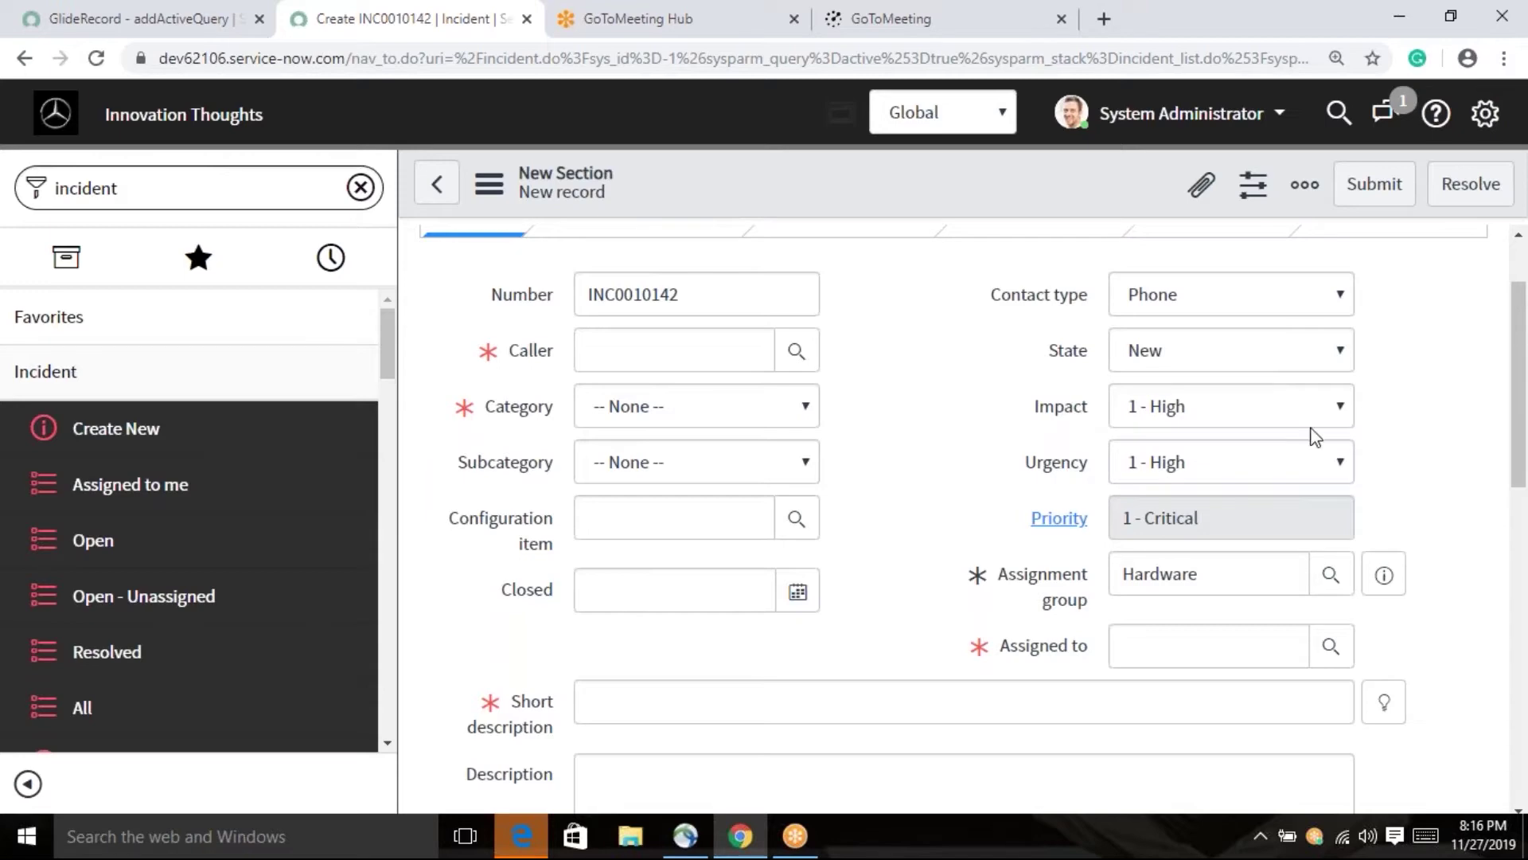
- Review the Impact and Urgency choices, and set both fields to 2 - Medium
{"action": "left_click", "coordinate": [1246, 415]}
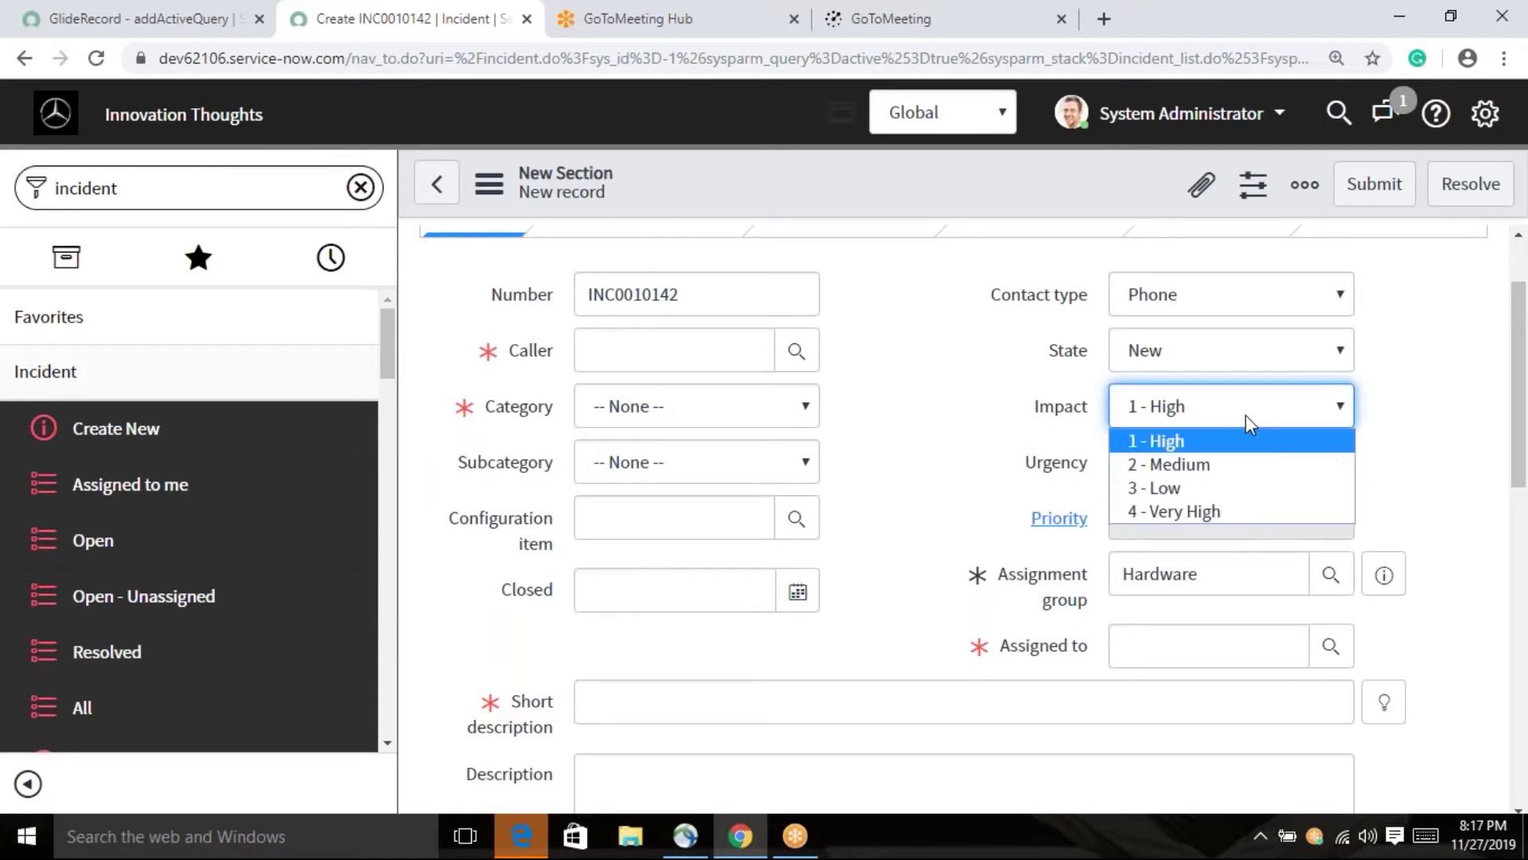
{"action": "left_click", "coordinate": [1213, 443]}
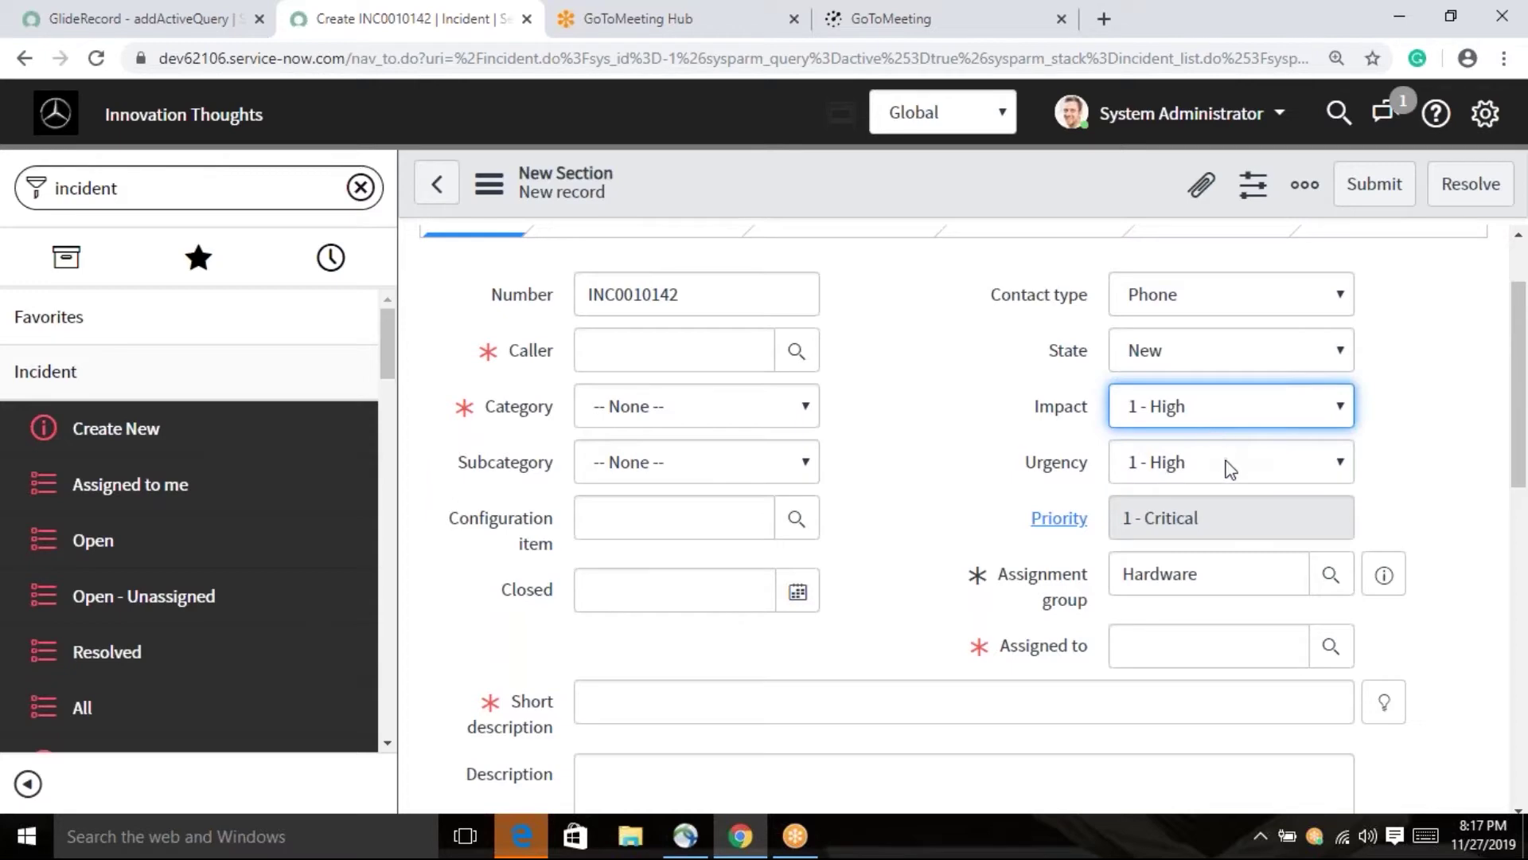
{"action": "left_click", "coordinate": [1230, 469]}
{"action": "left_click", "coordinate": [1324, 478]}
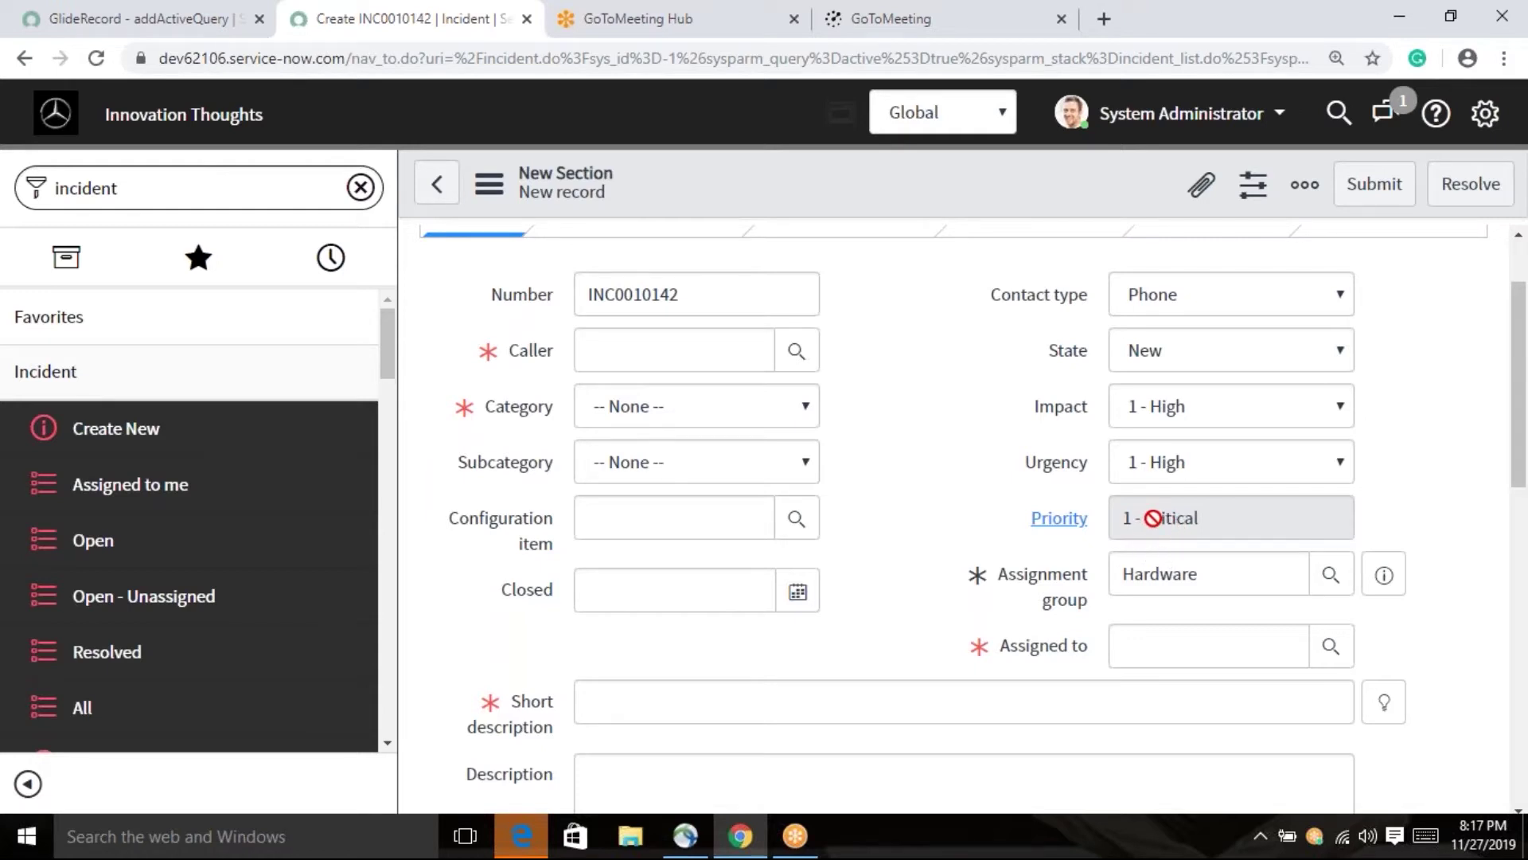
{"action": "left_click", "coordinate": [1186, 407]}
{"action": "left_click", "coordinate": [1184, 465]}
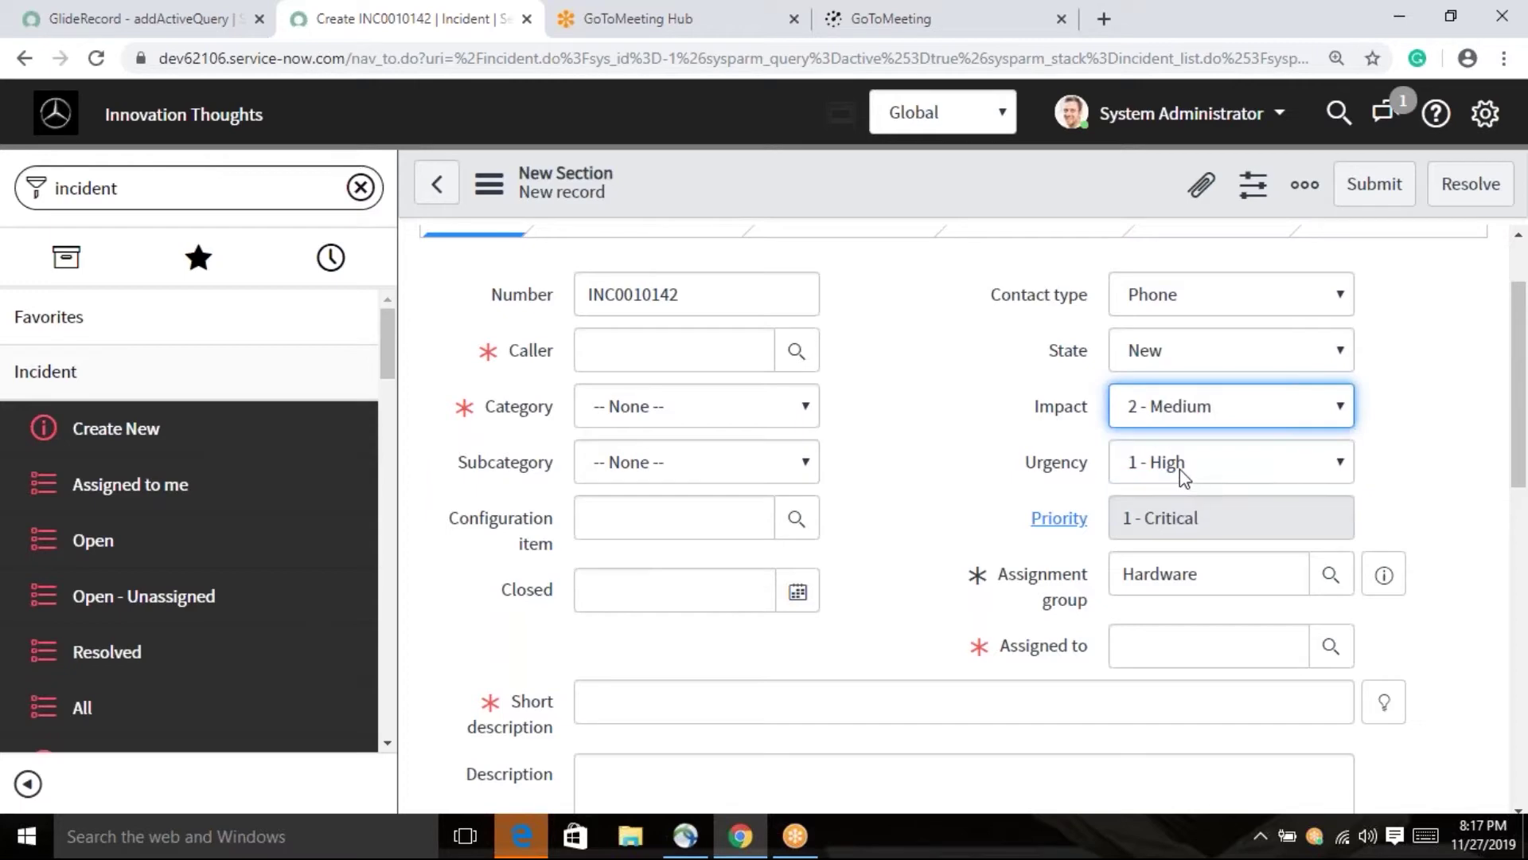
{"action": "left_click", "coordinate": [1181, 469]}
{"action": "left_click", "coordinate": [1182, 518]}
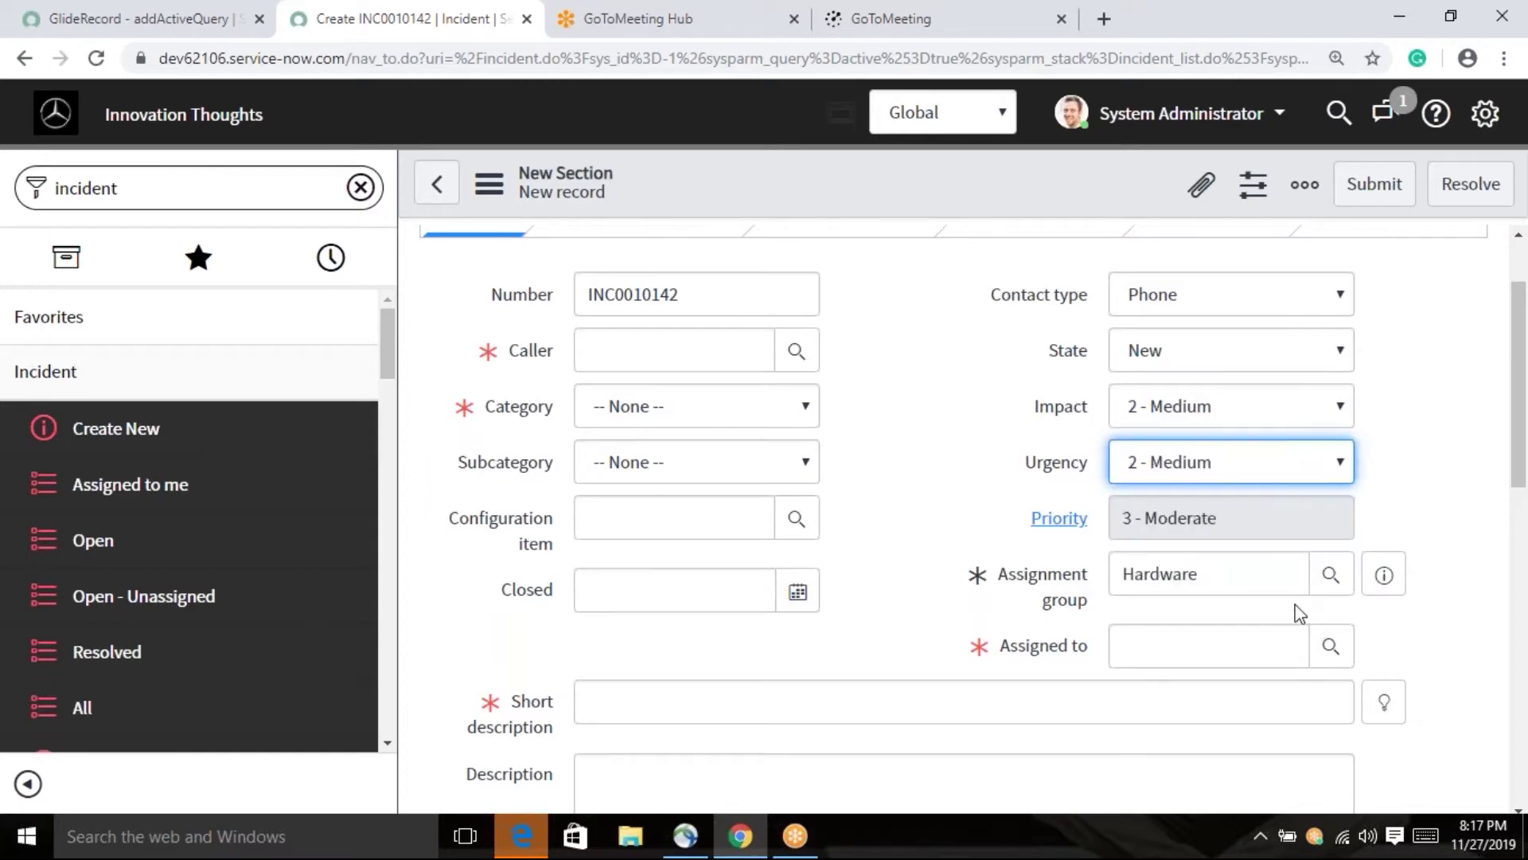
- Set the incident's Impact to 1 - High and its Urgency to 3 - Low
{"action": "left_click", "coordinate": [1239, 413]}
{"action": "left_click", "coordinate": [1207, 447]}
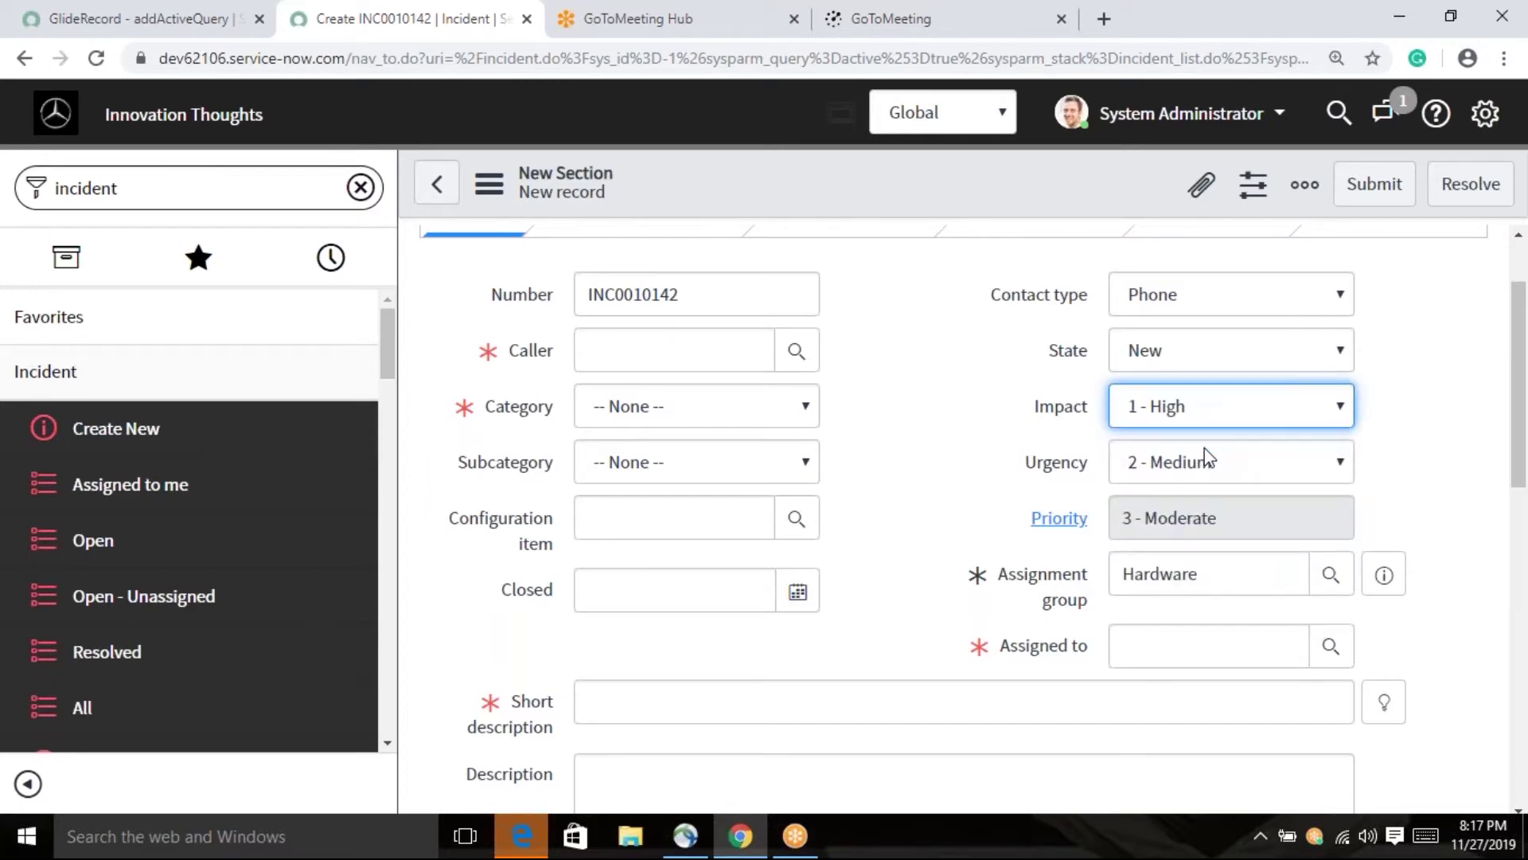
{"action": "left_click", "coordinate": [1204, 464]}
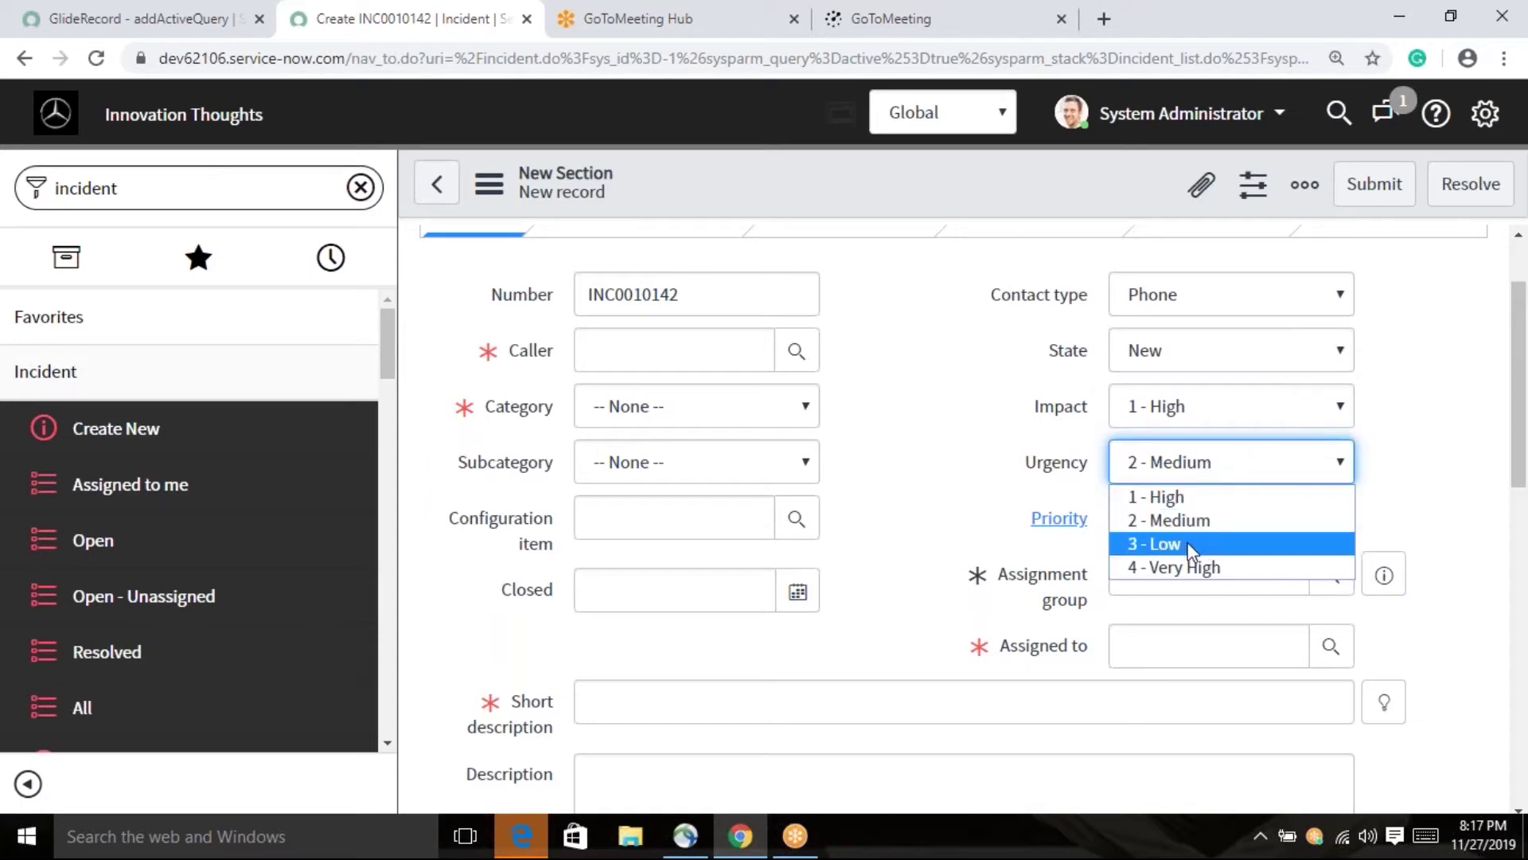
{"action": "left_click", "coordinate": [1191, 544]}
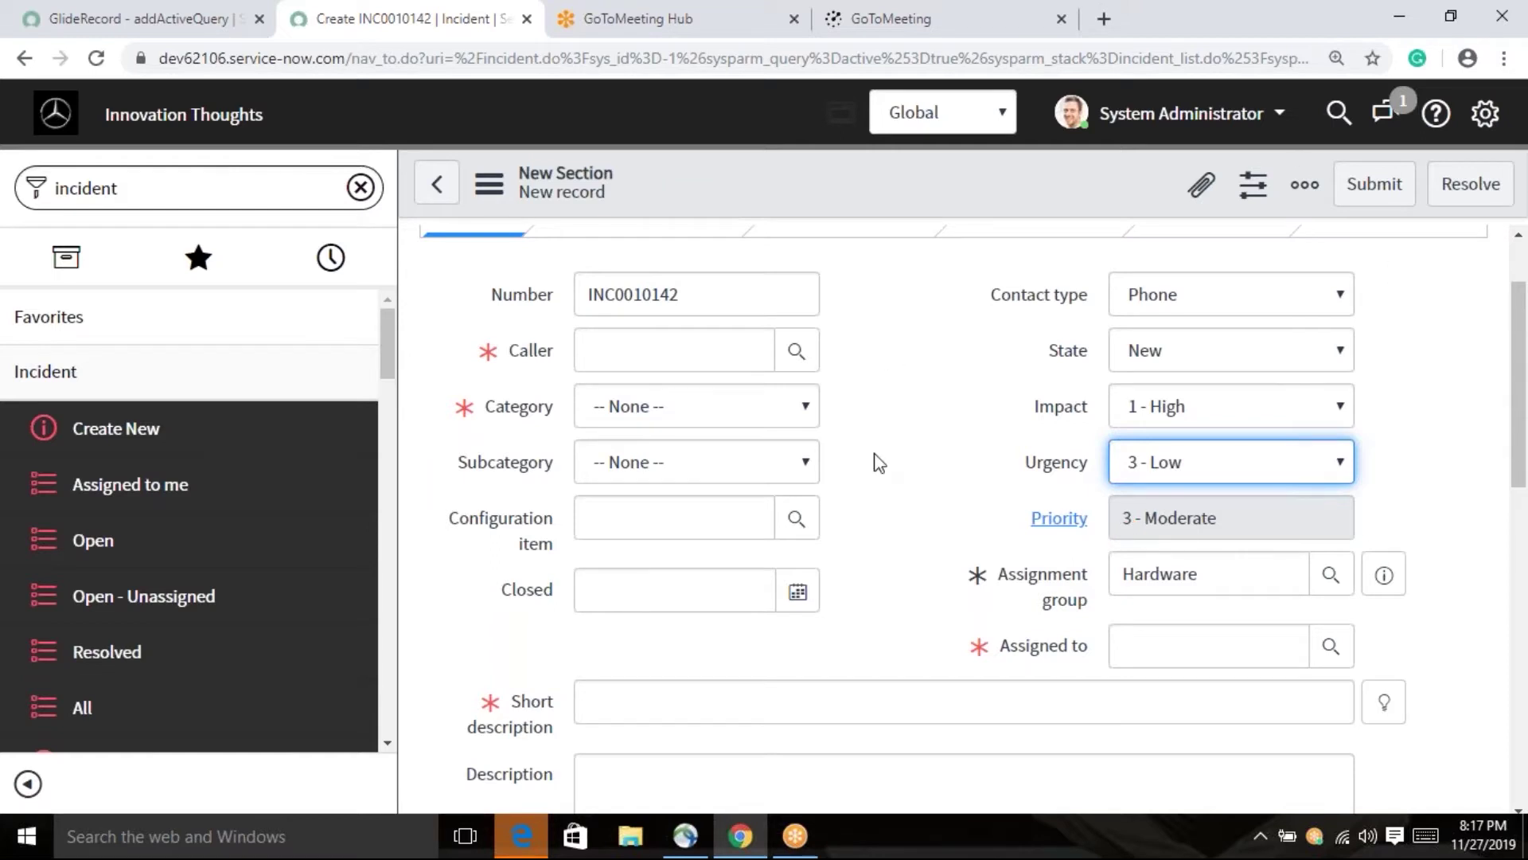
{"action": "left_click", "coordinate": [160, 191]}
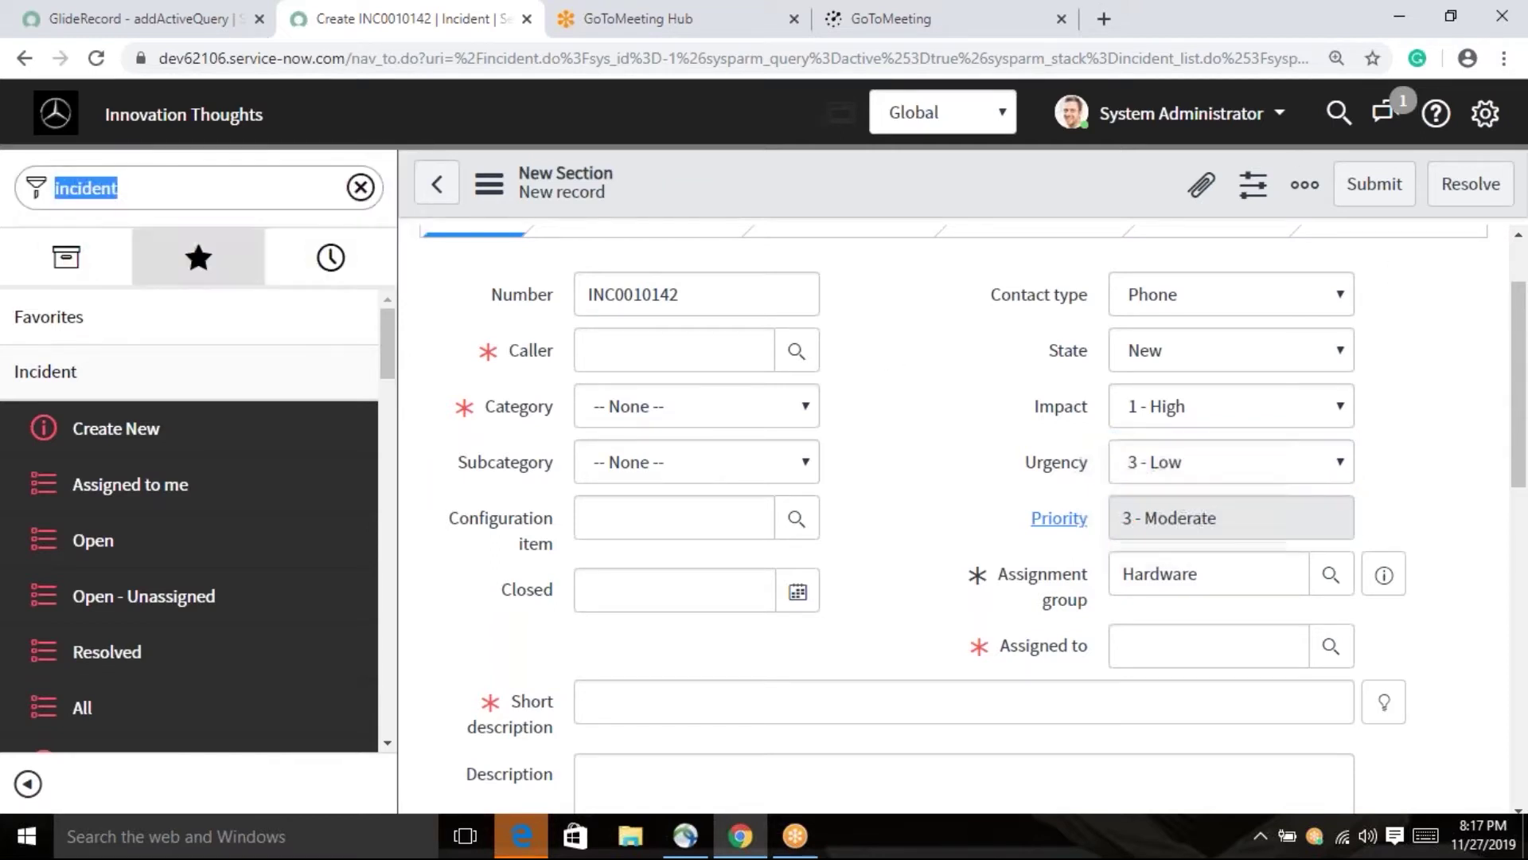
{"action": "left_click", "coordinate": [1168, 407]}
{"action": "left_click", "coordinate": [914, 413]}
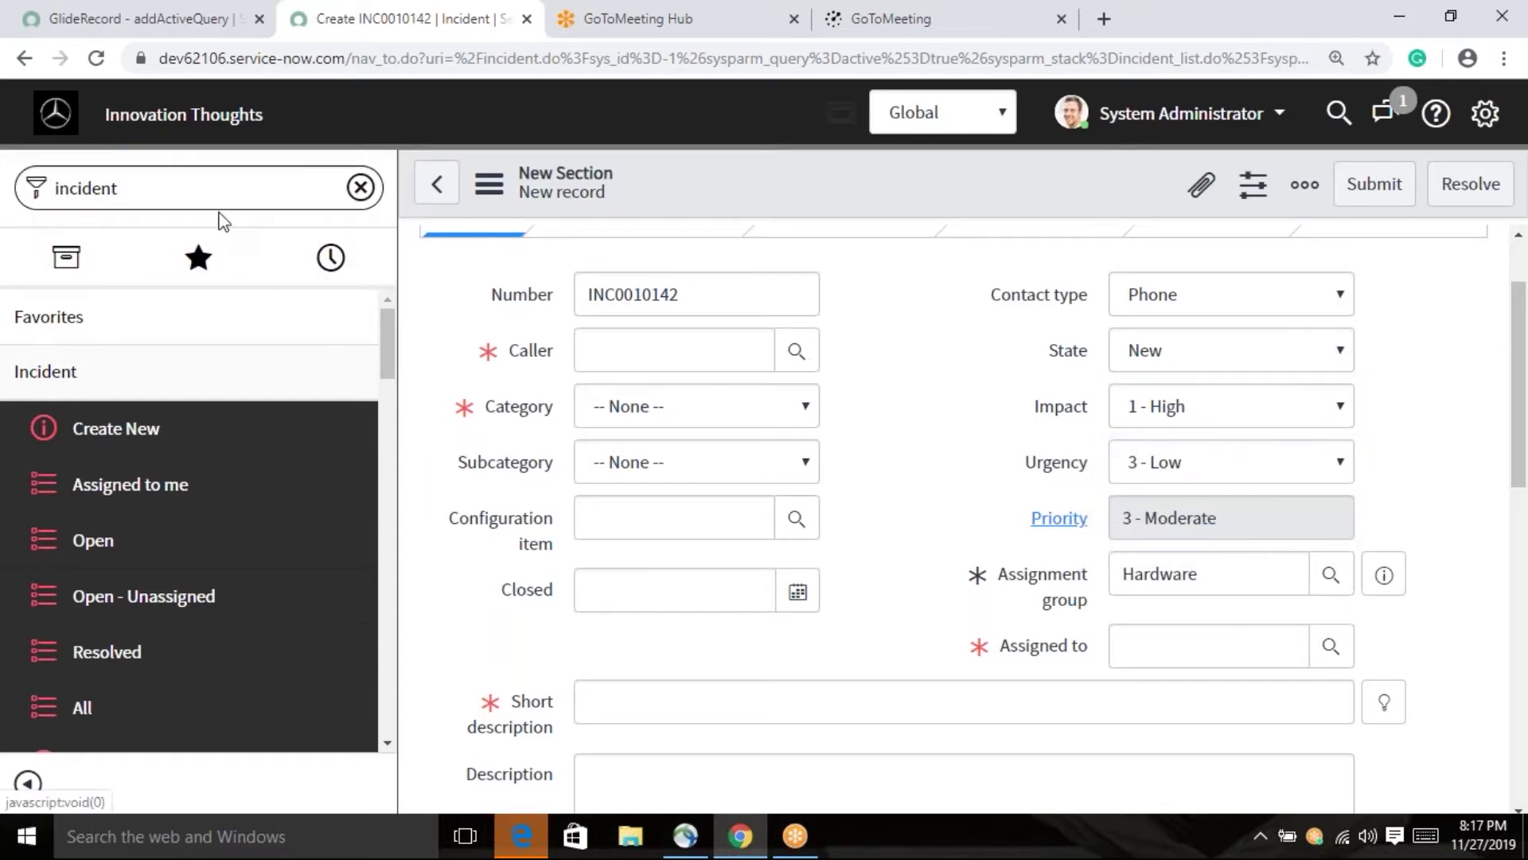
- Open the dl_u_priority table list in a new tab to view the Priority Data Lookups, and close that tab
{"action": "left_click", "coordinate": [209, 192]}
{"action": "left_click", "coordinate": [211, 195]}
{"action": "left_click", "coordinate": [211, 194]}
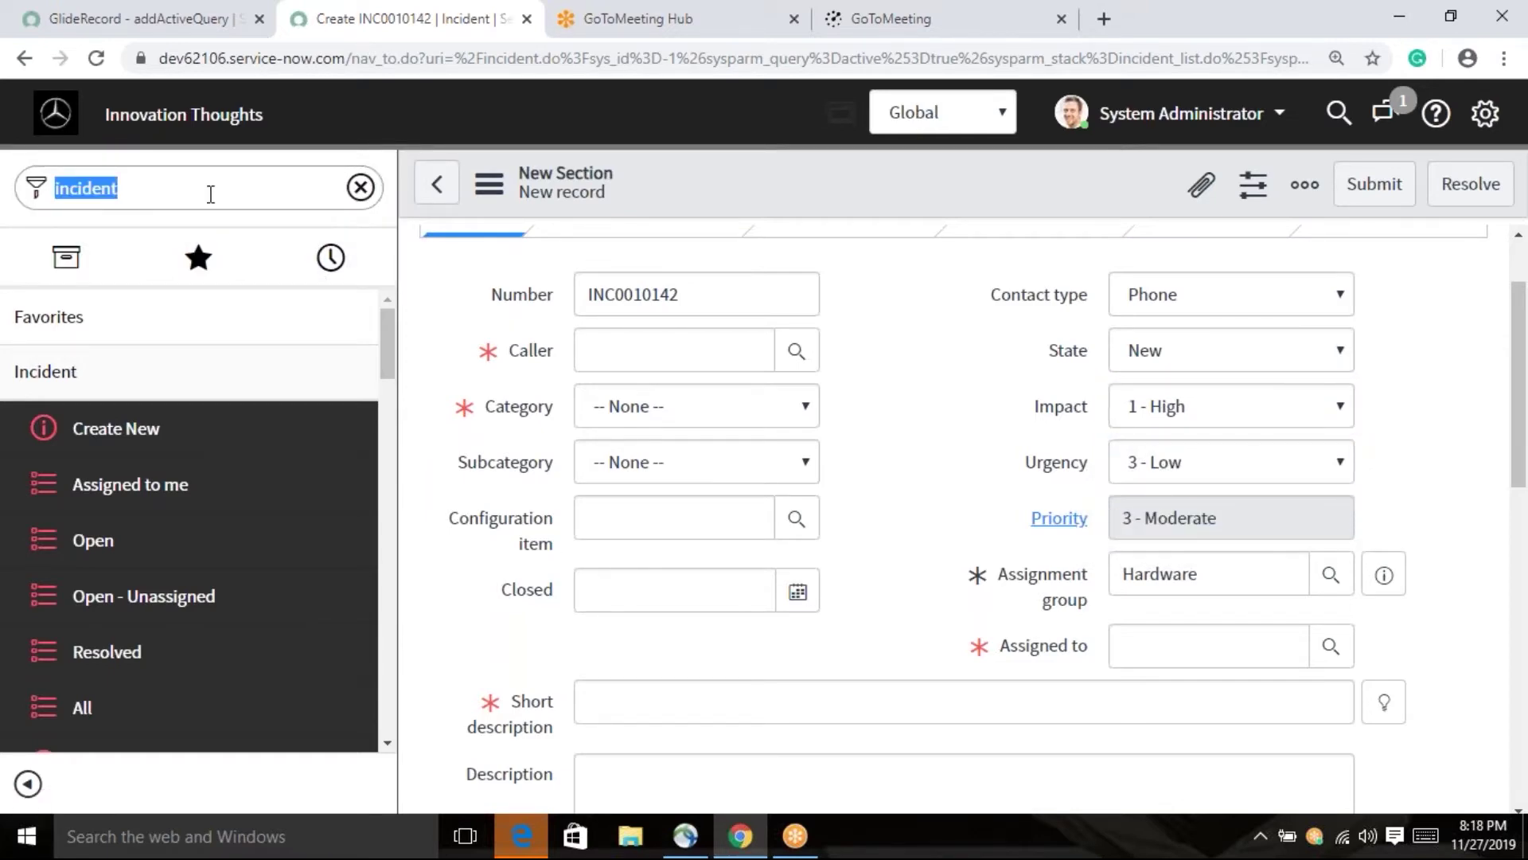
{"action": "type", "text": "dl_"}
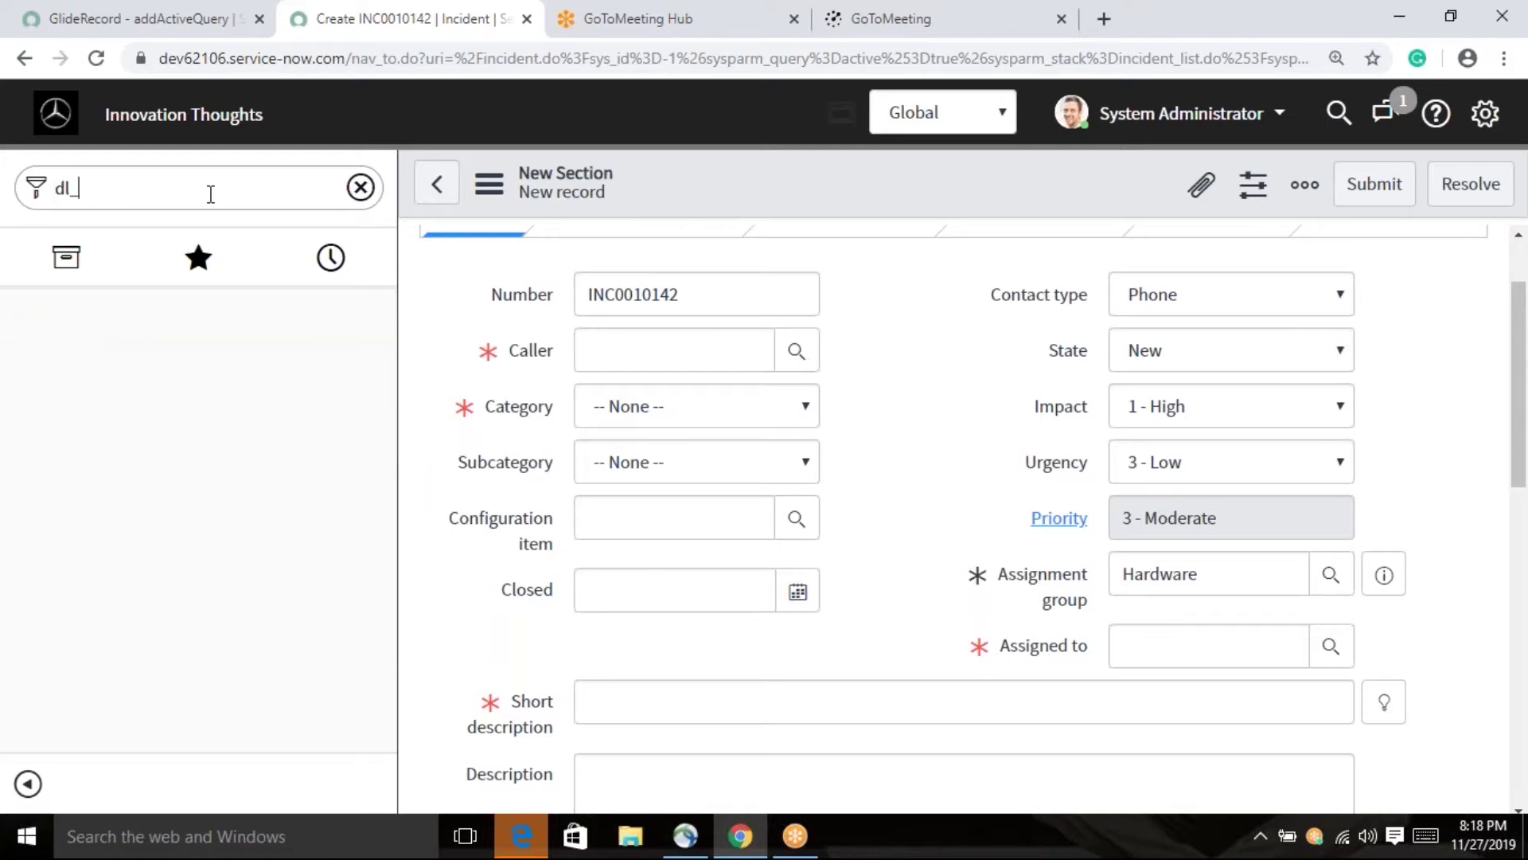
{"action": "type", "text": "u_priority.LIST"}
{"action": "key", "text": "Return"}
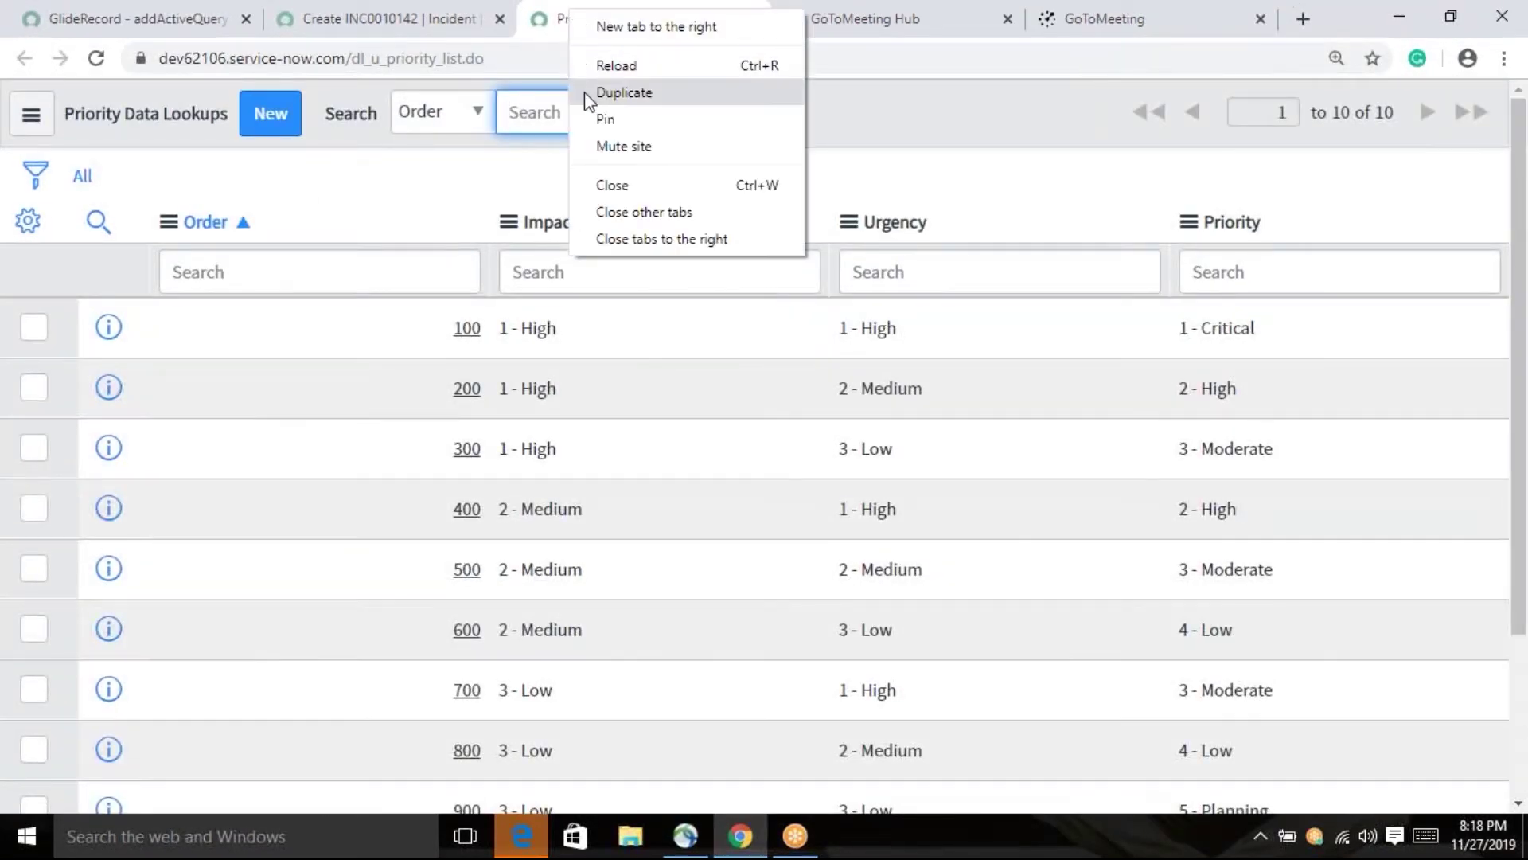
{"action": "key", "text": "Escape"}
{"action": "key", "text": "ctrl+w"}
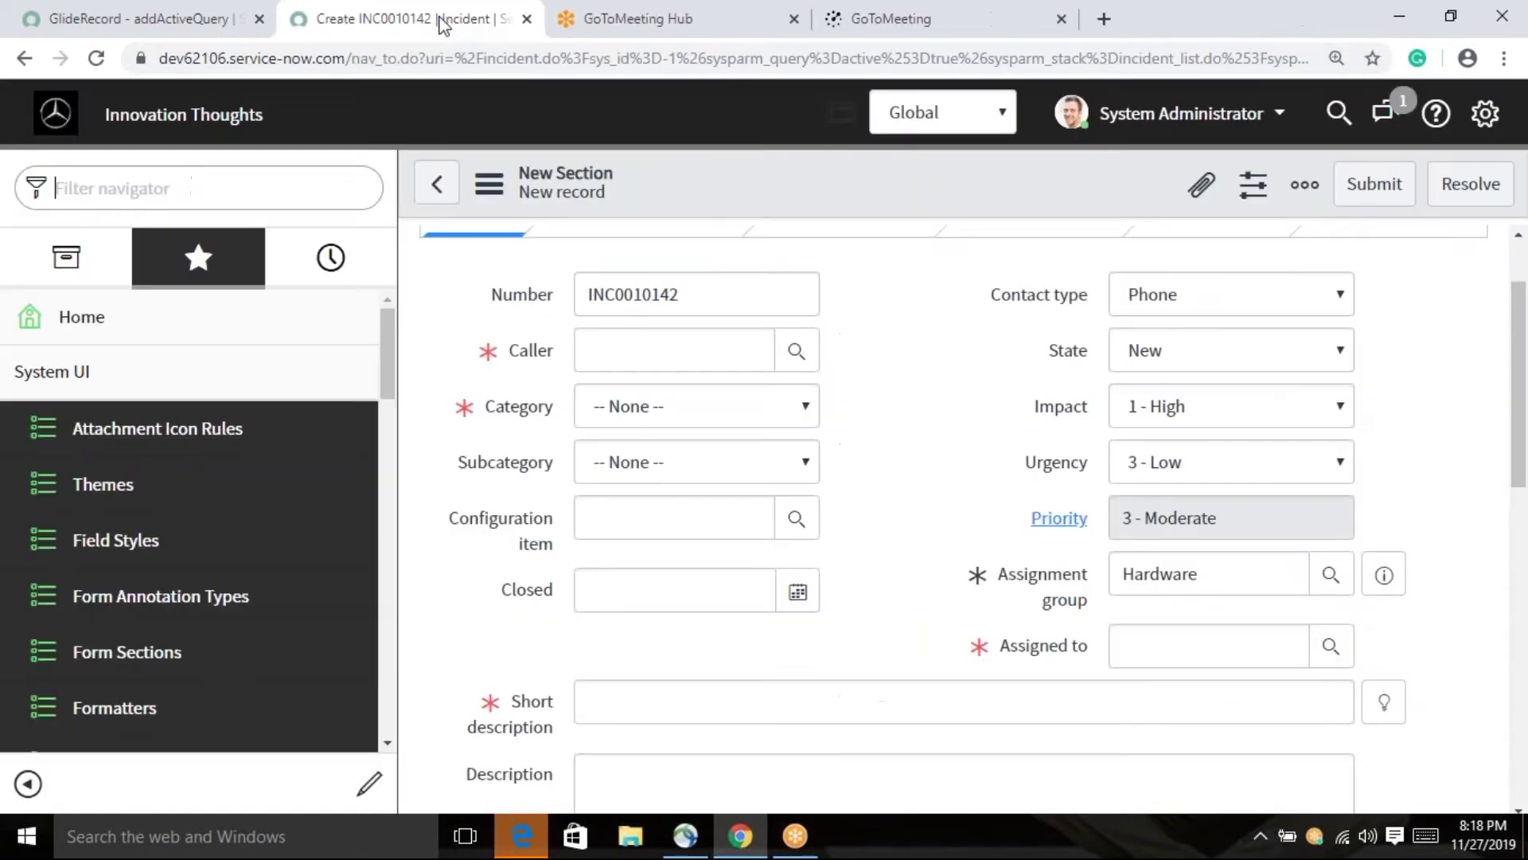
- Open the dl_u_priority table list from the navigator, leaving the unsaved incident without submitting it
{"action": "left_click", "coordinate": [307, 188]}
{"action": "type", "text": "dl_u"}
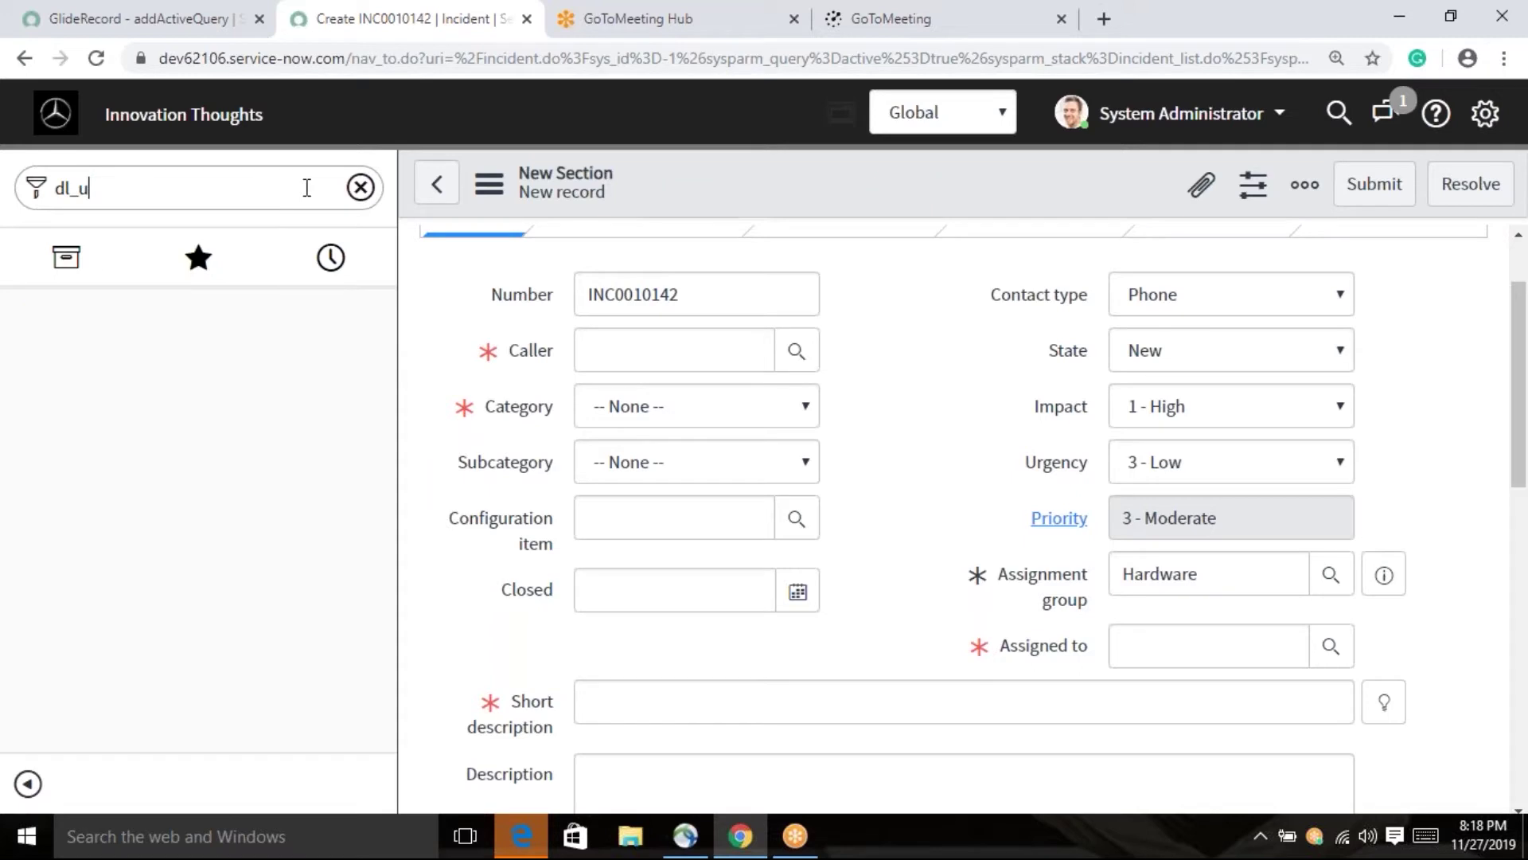
{"action": "type", "text": "_priority.list"}
{"action": "key", "text": "Return"}
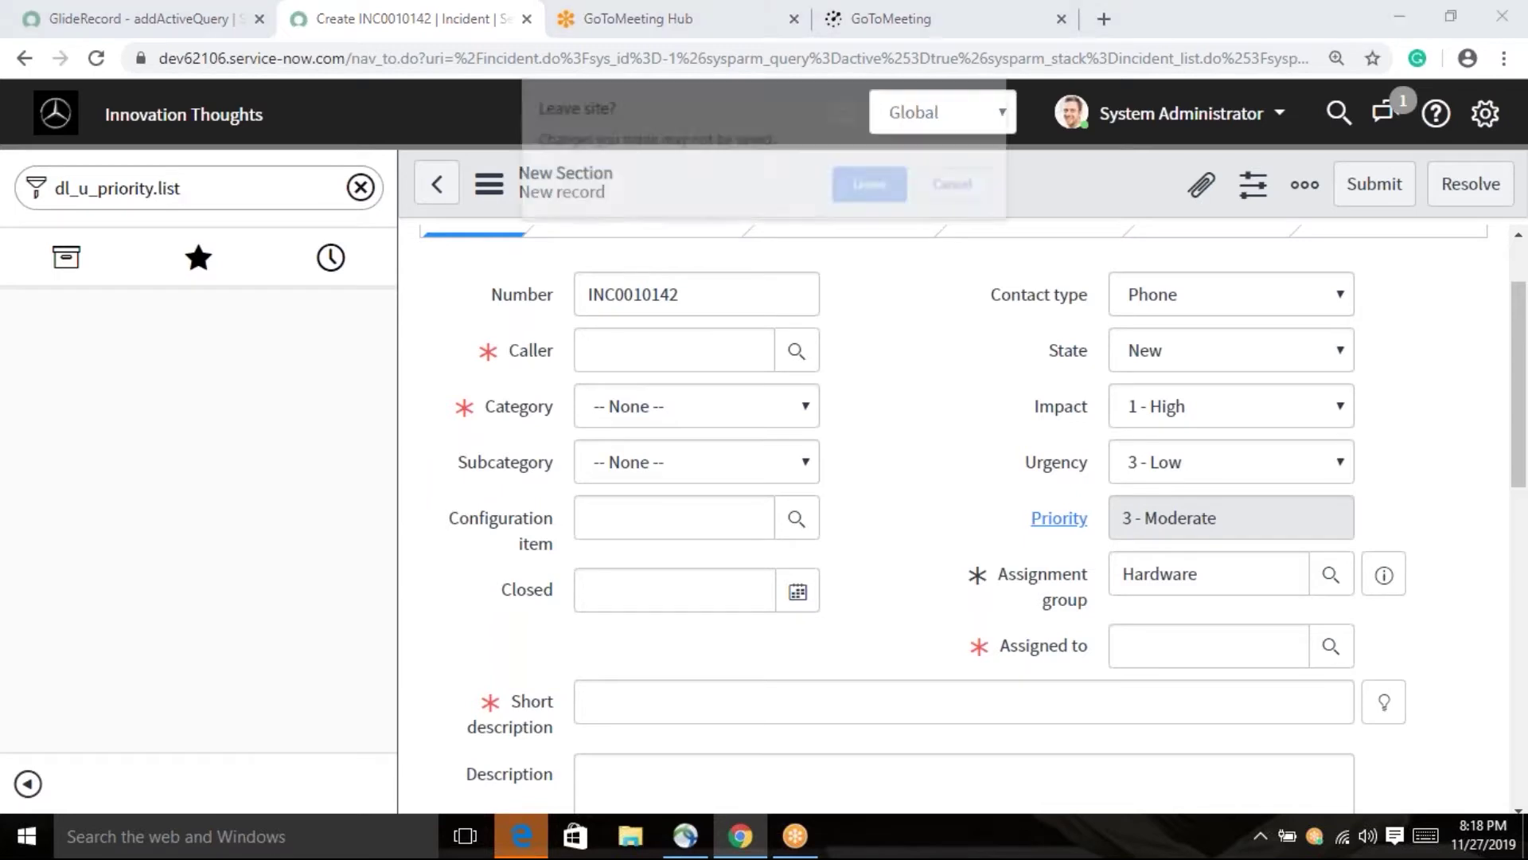
{"action": "left_click", "coordinate": [907, 181]}
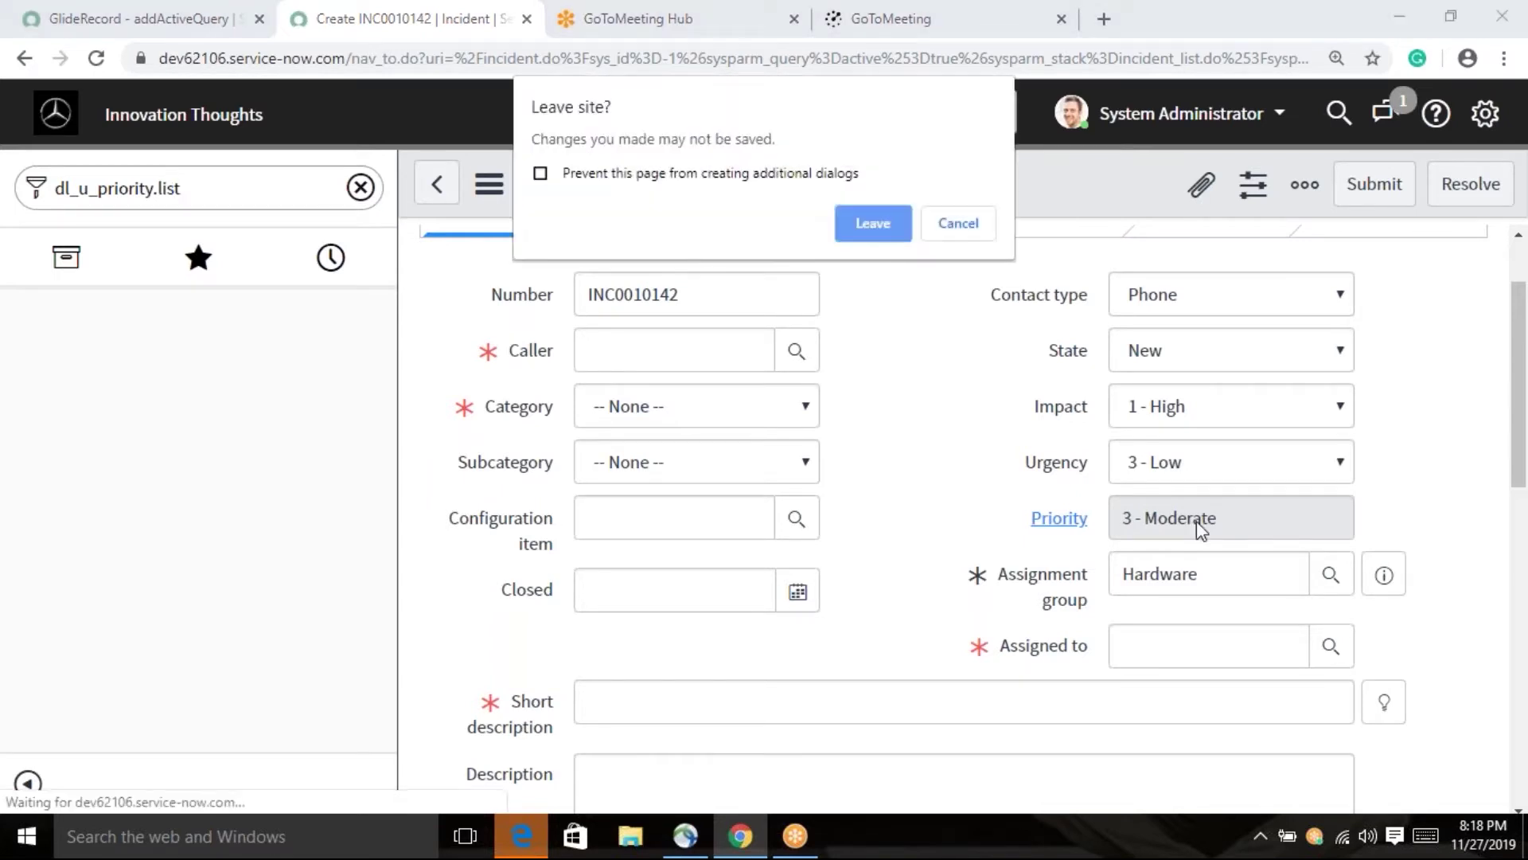
{"action": "left_click", "coordinate": [879, 230]}
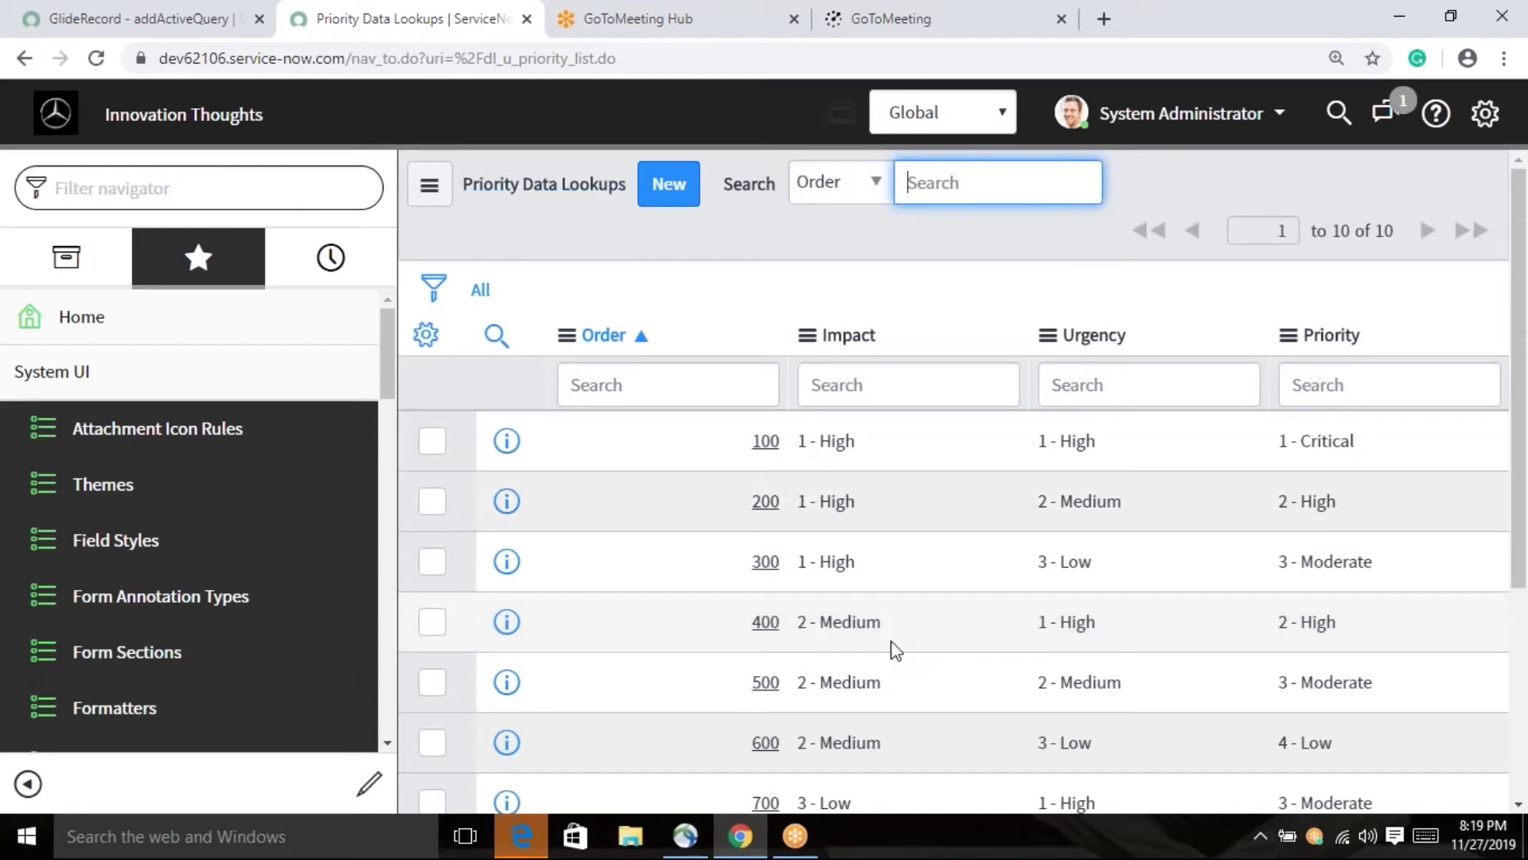
- Examine the Impact, Urgency and Priority combinations in the Priority Data Lookups list
{"action": "key", "text": "super+d"}
{"action": "left_click", "coordinate": [740, 835]}
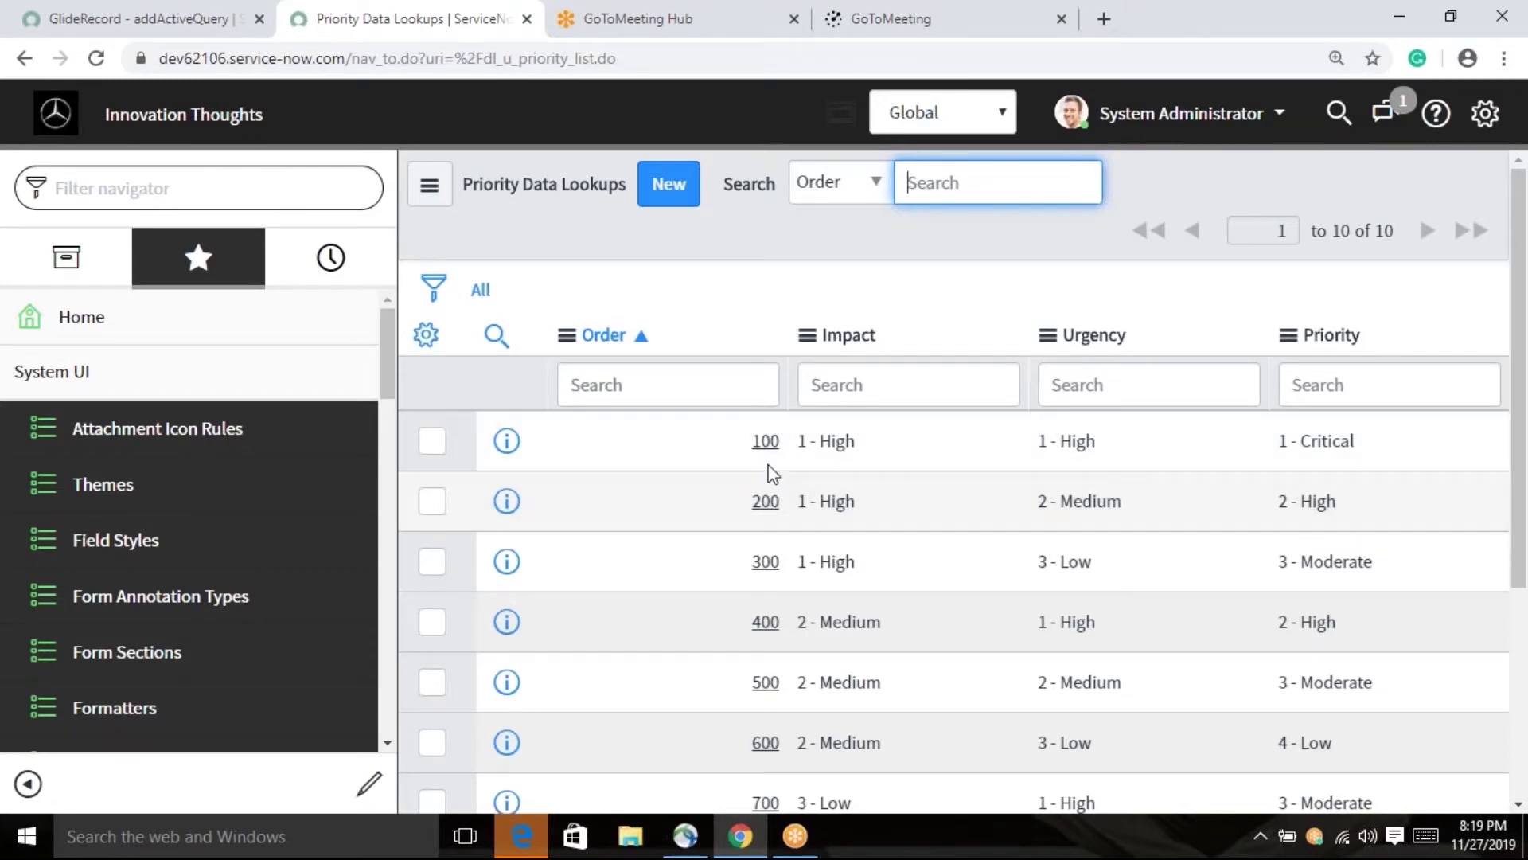
{"action": "scroll", "coordinate": [757, 488], "scroll_direction": "down", "scroll_amount": 4}
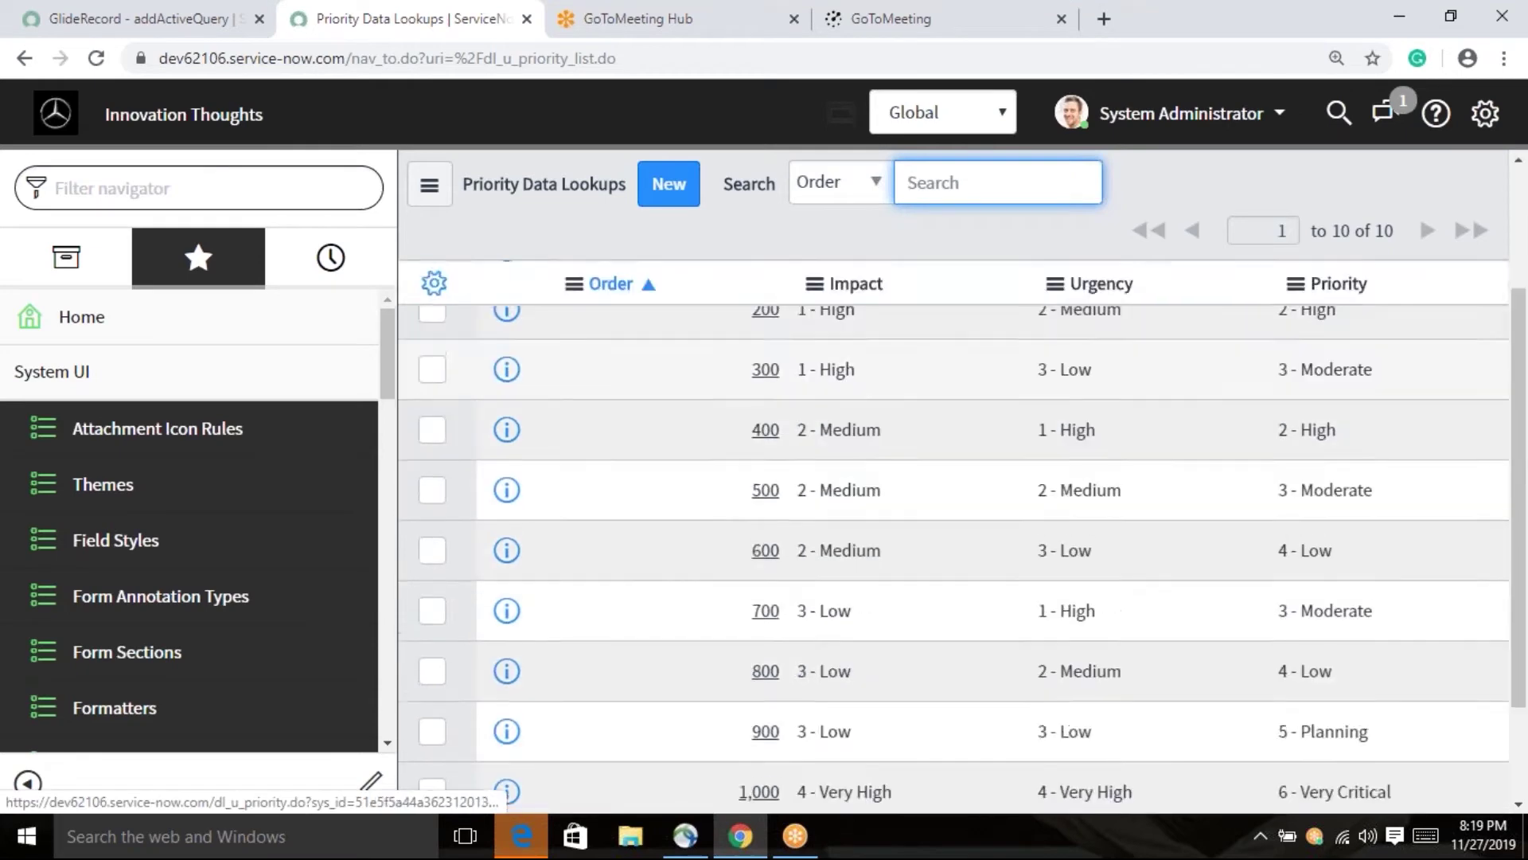
{"action": "scroll", "coordinate": [766, 596], "scroll_direction": "up", "scroll_amount": 4}
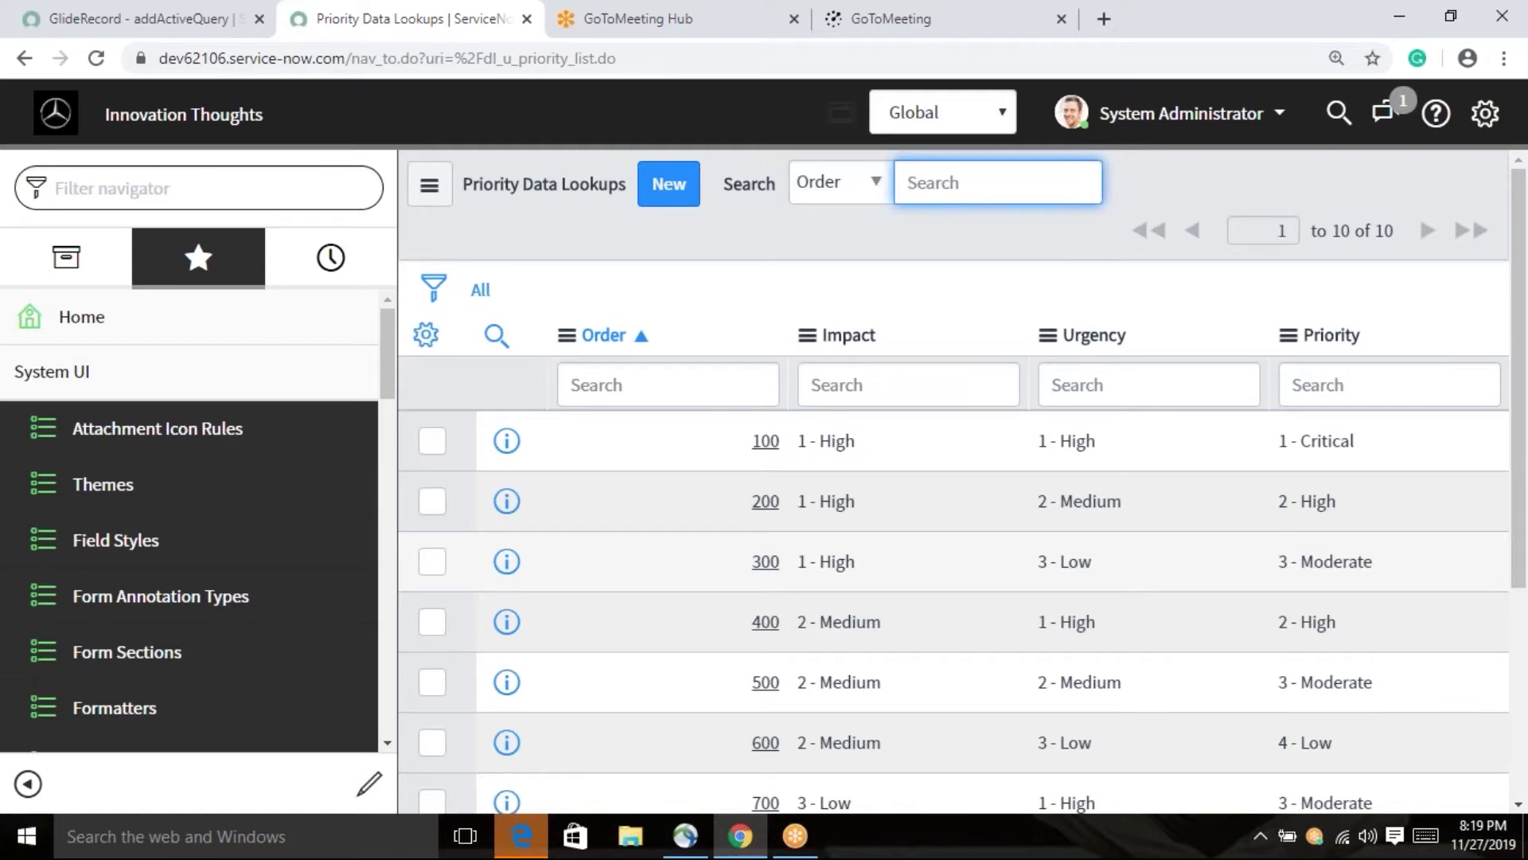
{"action": "scroll", "coordinate": [765, 561], "scroll_direction": "down", "scroll_amount": 3}
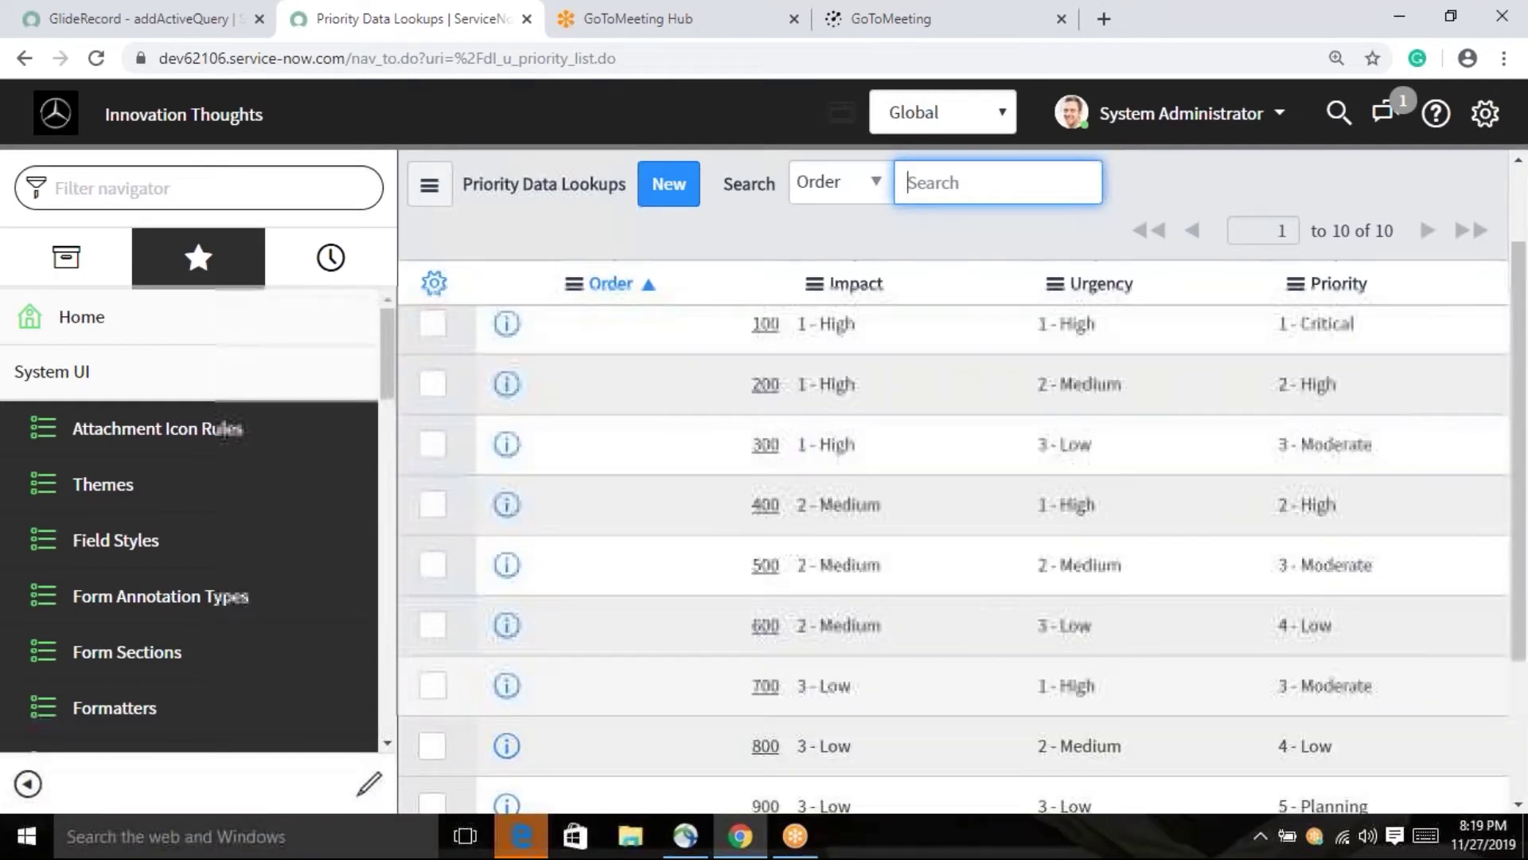
{"action": "scroll", "coordinate": [825, 583], "scroll_direction": "down", "scroll_amount": 2}
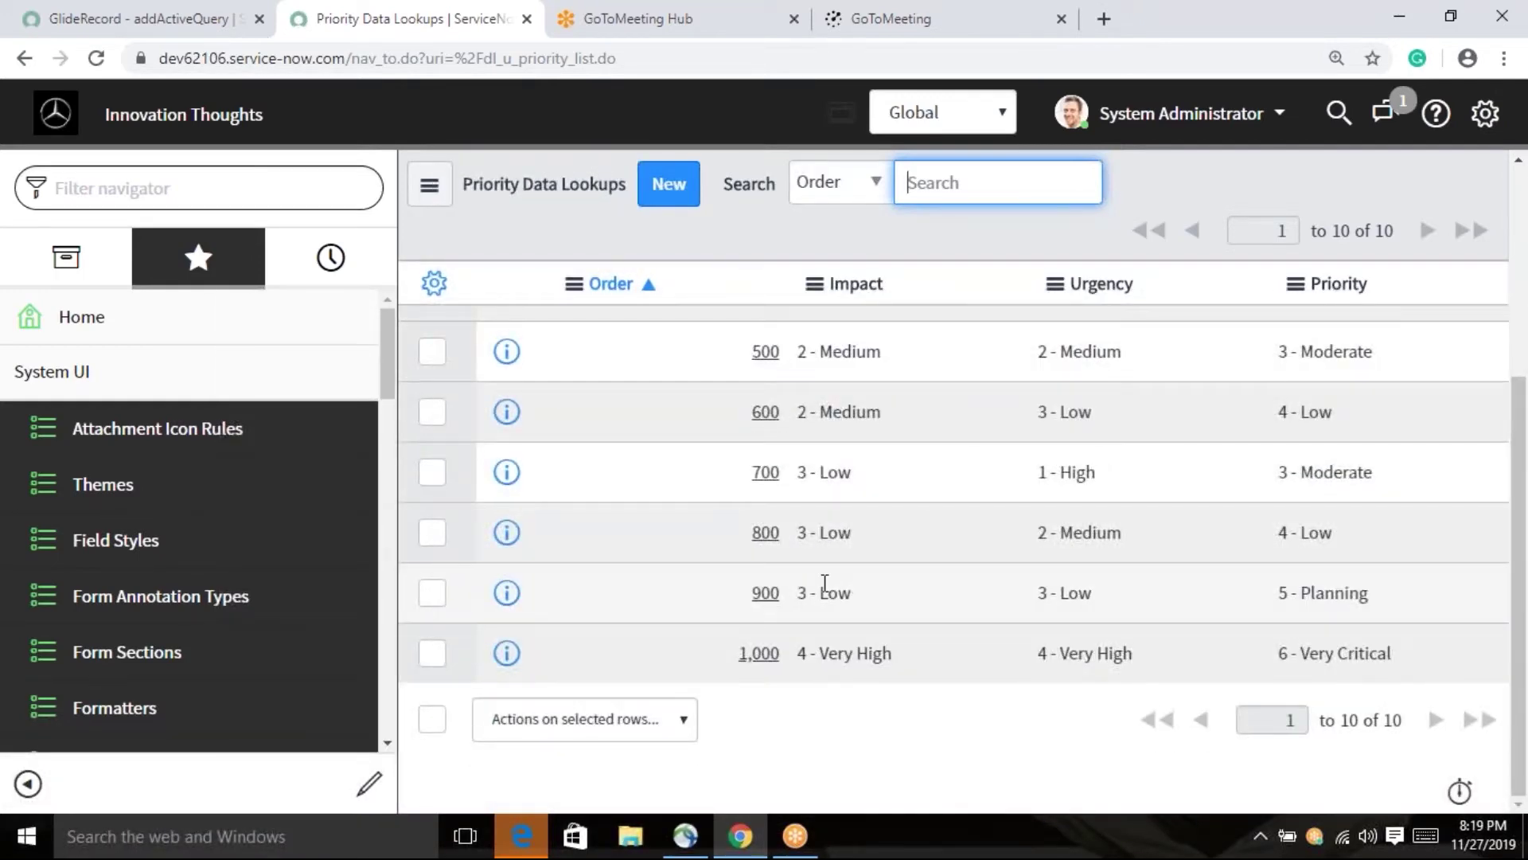
{"action": "scroll", "coordinate": [932, 765], "scroll_direction": "up", "scroll_amount": 5}
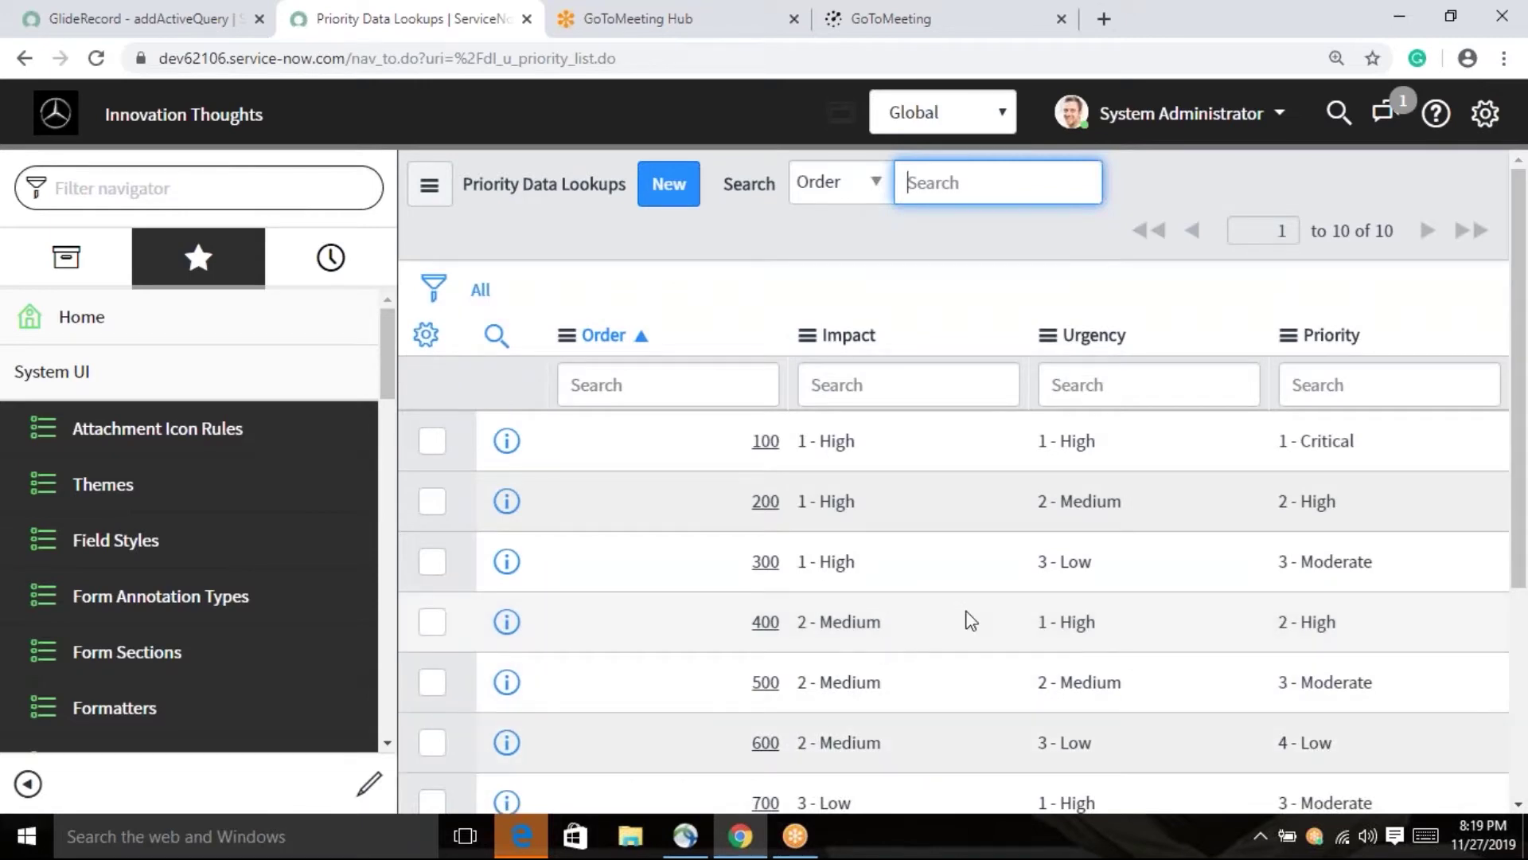
{"action": "scroll", "coordinate": [971, 621], "scroll_direction": "down", "scroll_amount": 1}
{"action": "scroll", "coordinate": [971, 620], "scroll_direction": "up", "scroll_amount": 1}
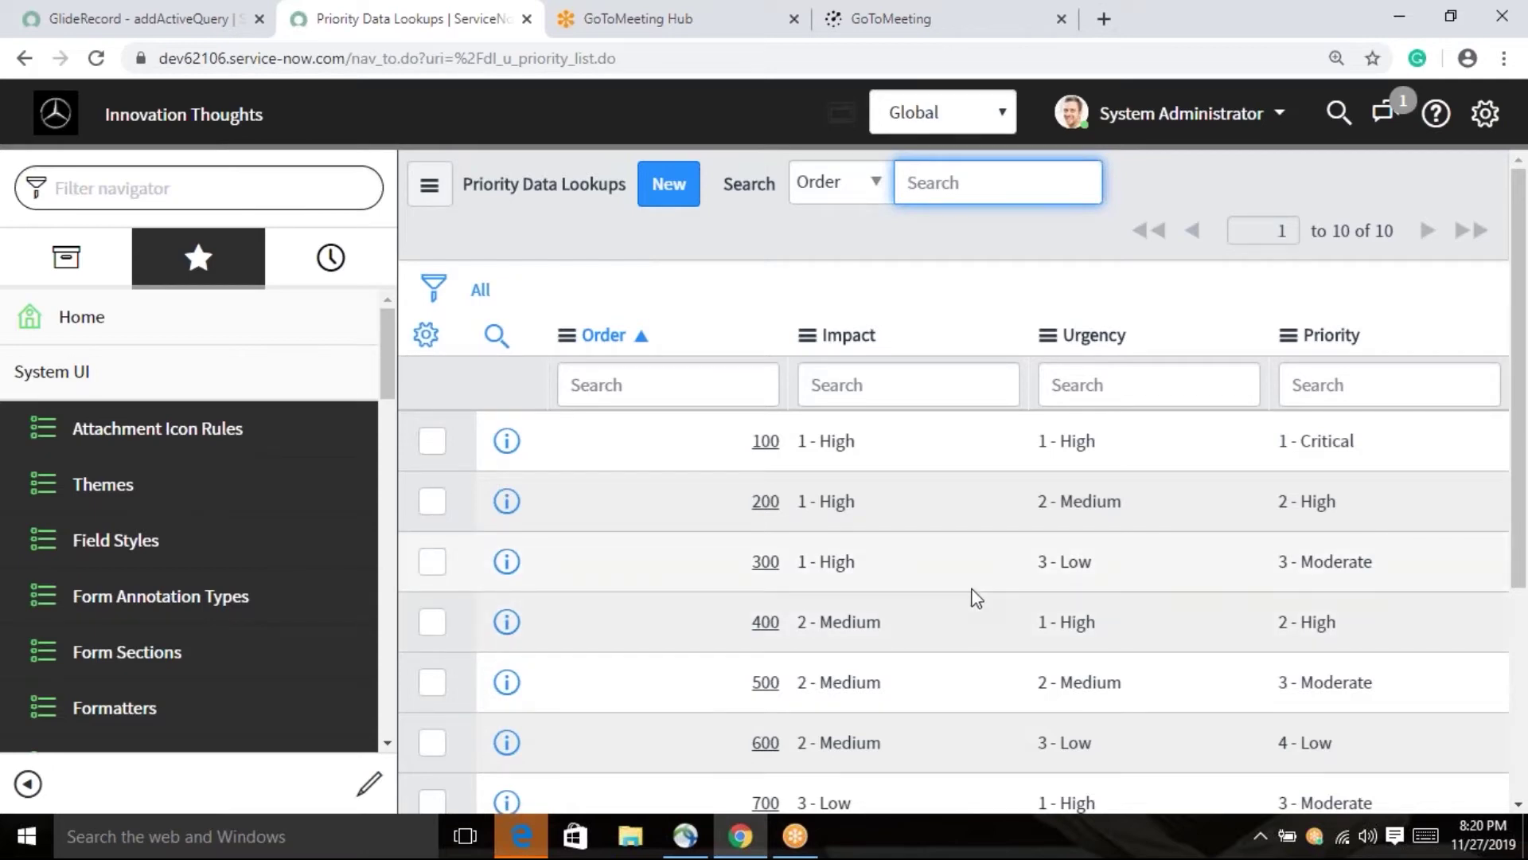
- Find the Incident application by filtering for "incident" and open a new incident form
{"action": "left_click", "coordinate": [291, 194]}
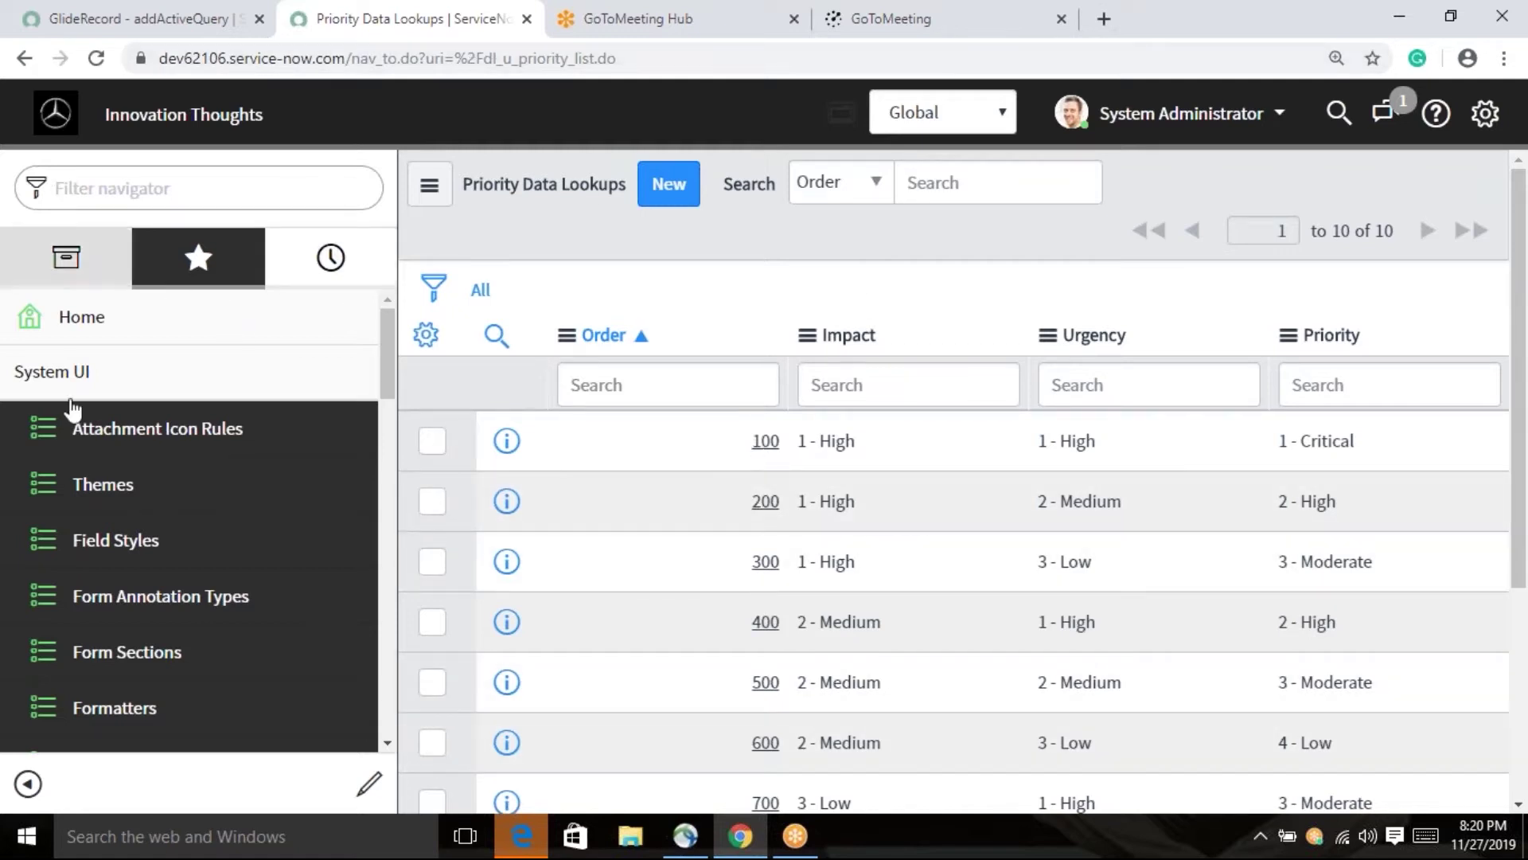
{"action": "type", "text": "inc"}
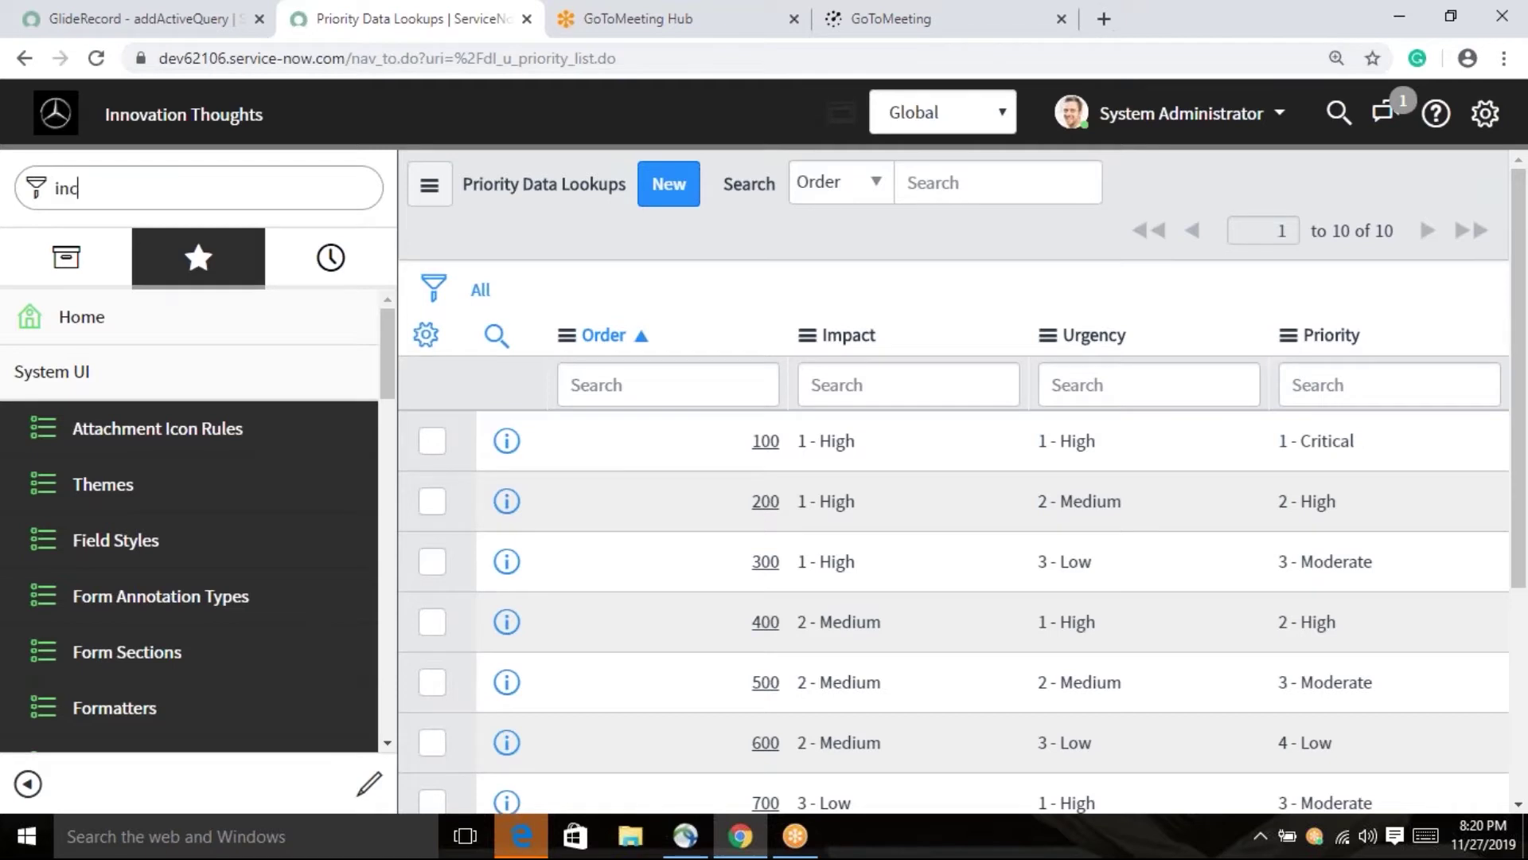
{"action": "type", "text": "ident"}
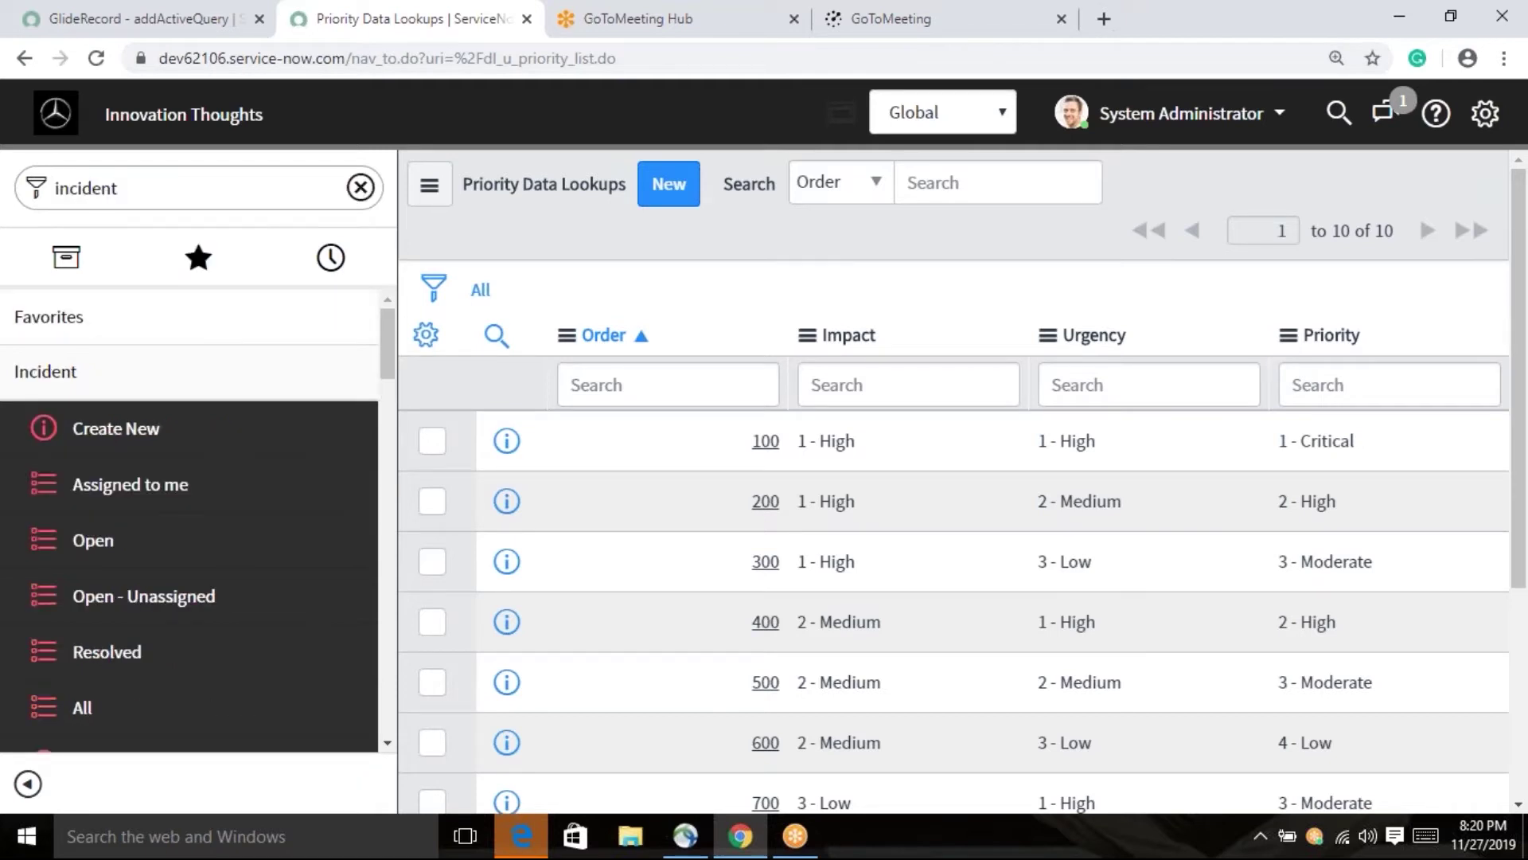
{"action": "left_click", "coordinate": [147, 431]}
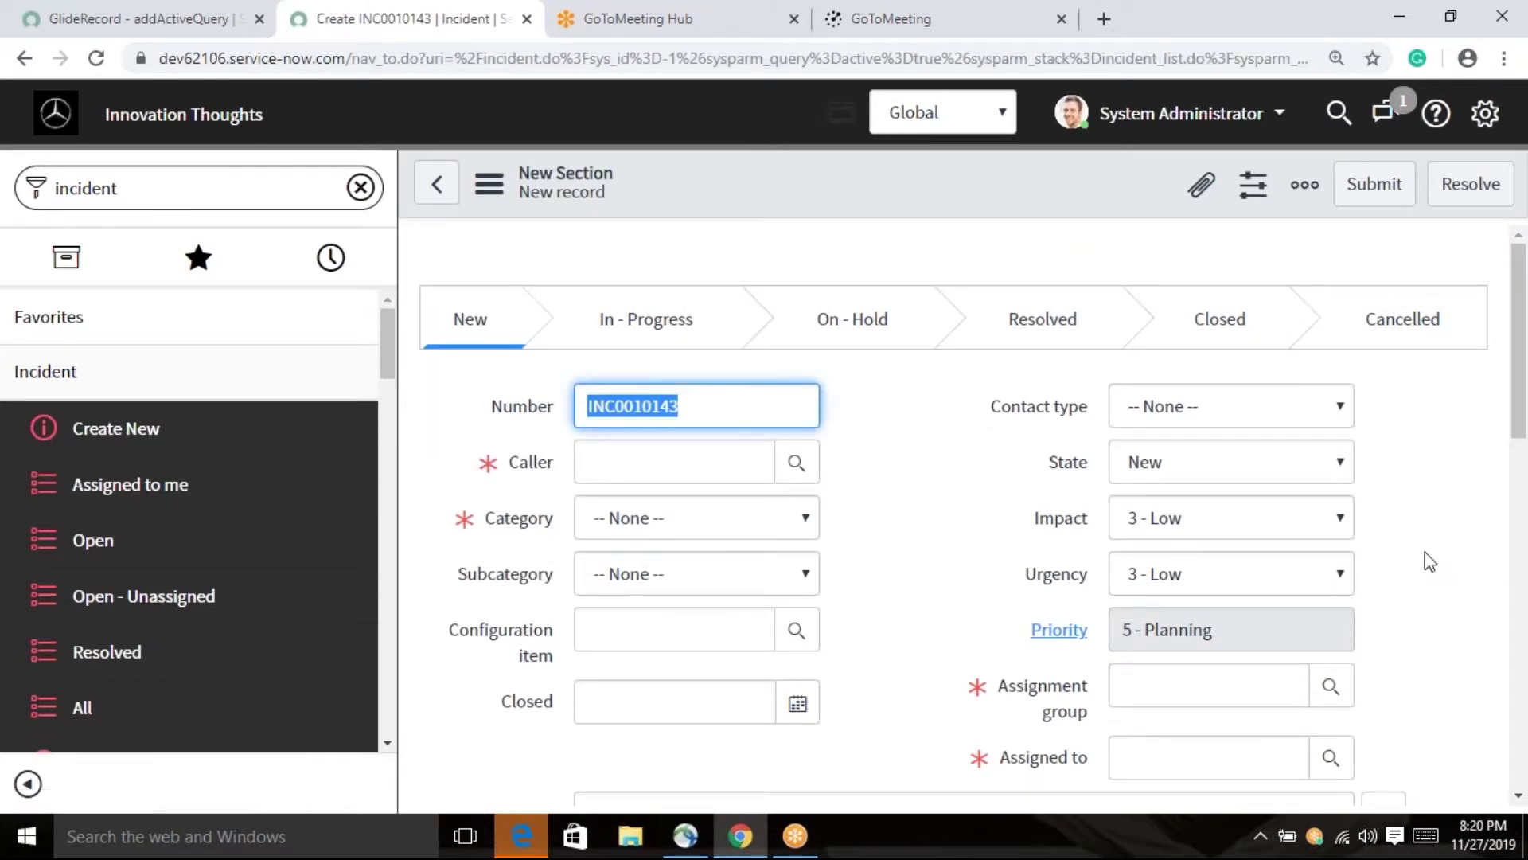
- Review the available choices of the Impact and Urgency fields on the new incident, leaving both unchanged
{"action": "left_click", "coordinate": [1301, 530]}
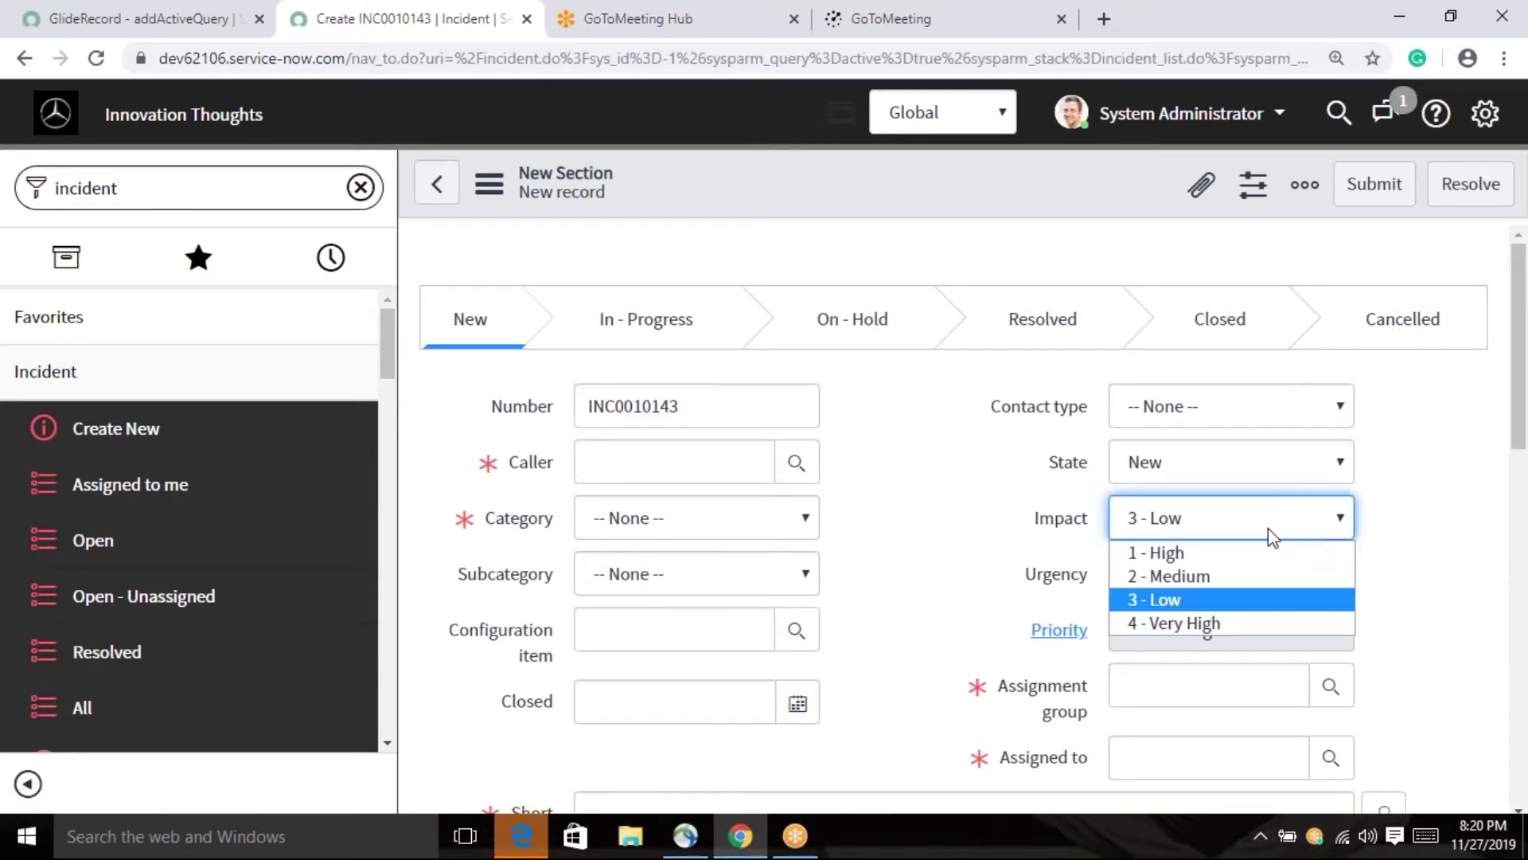
{"action": "left_click", "coordinate": [1412, 572]}
{"action": "left_click", "coordinate": [1288, 576]}
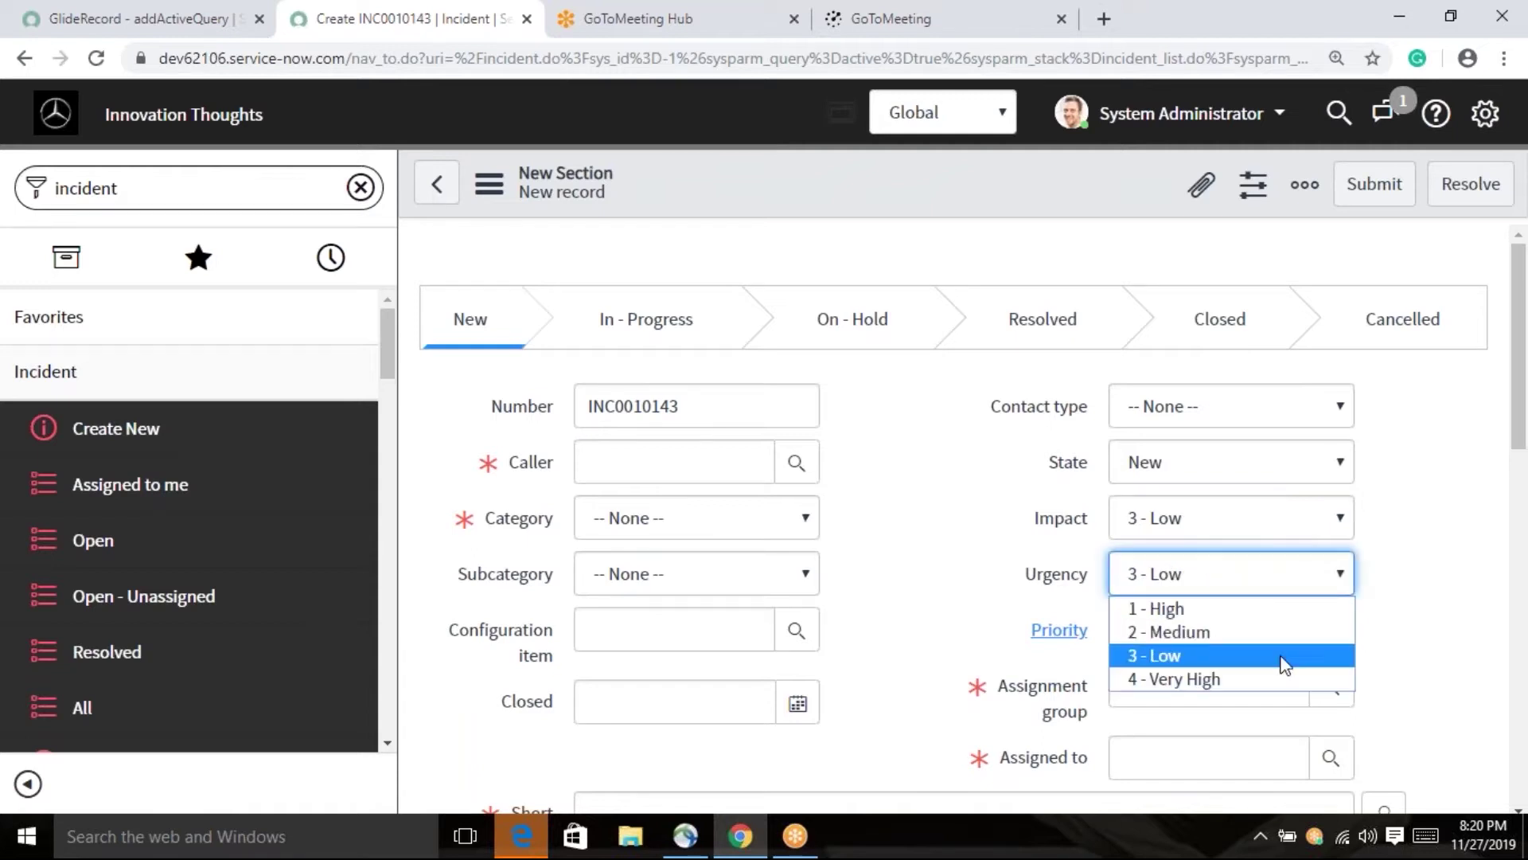
{"action": "left_click", "coordinate": [1445, 657]}
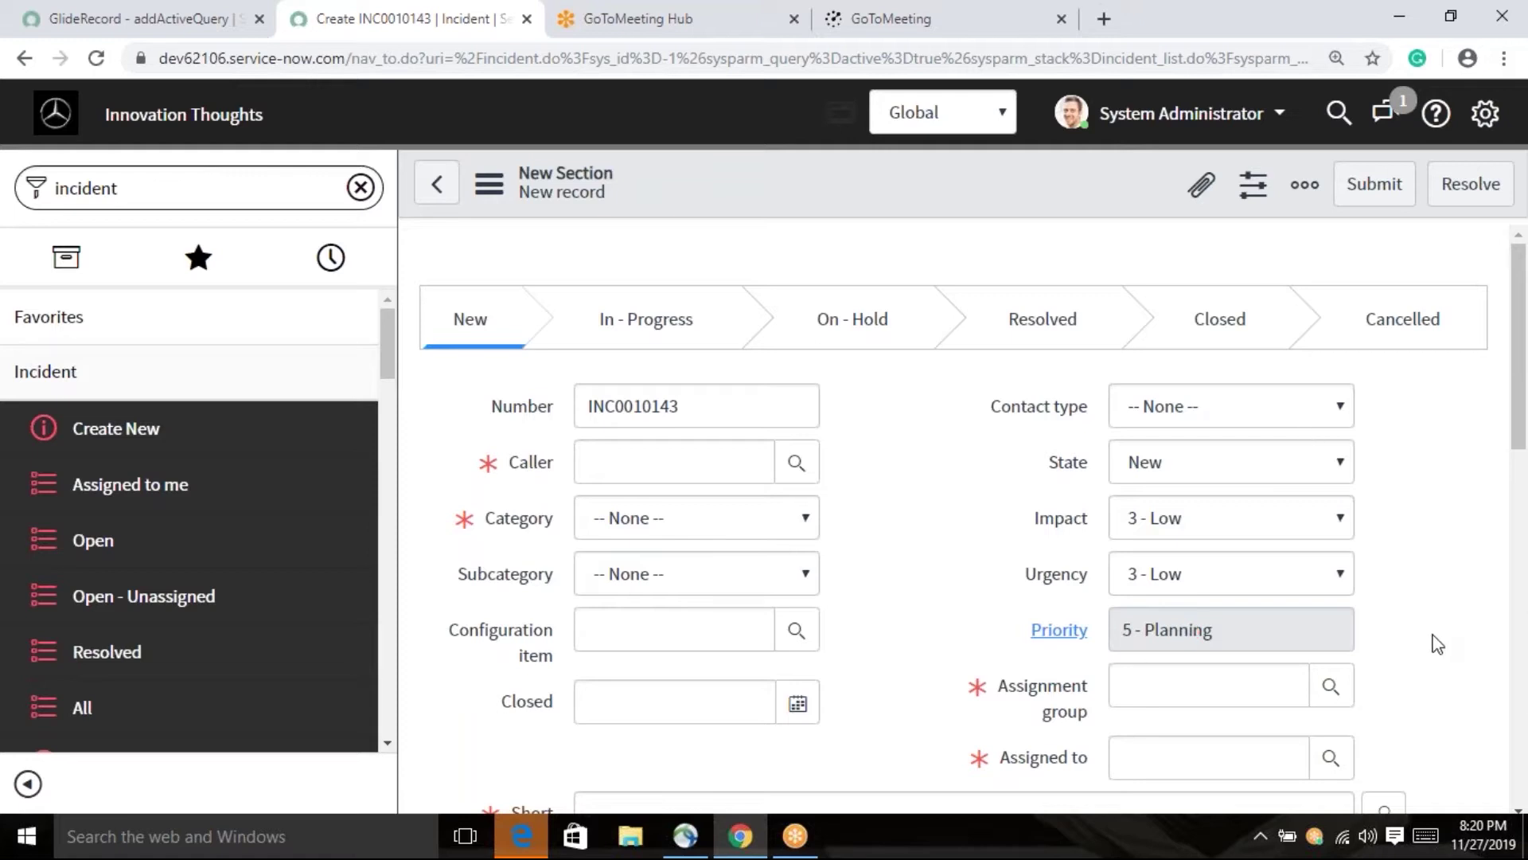
{"action": "left_click", "coordinate": [1345, 515]}
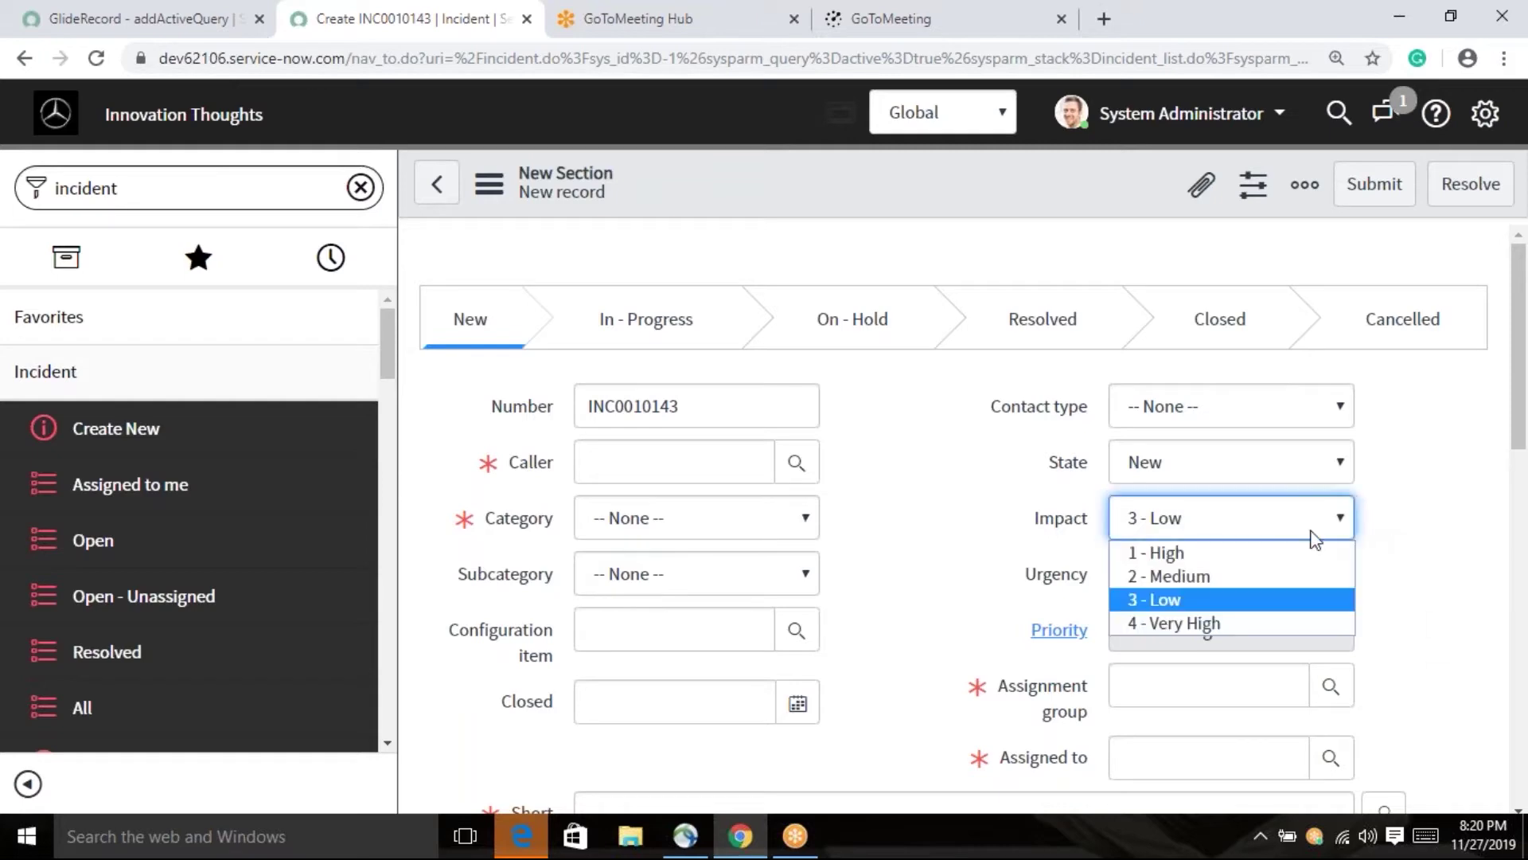
{"action": "left_click", "coordinate": [1389, 614]}
{"action": "left_click", "coordinate": [1341, 589]}
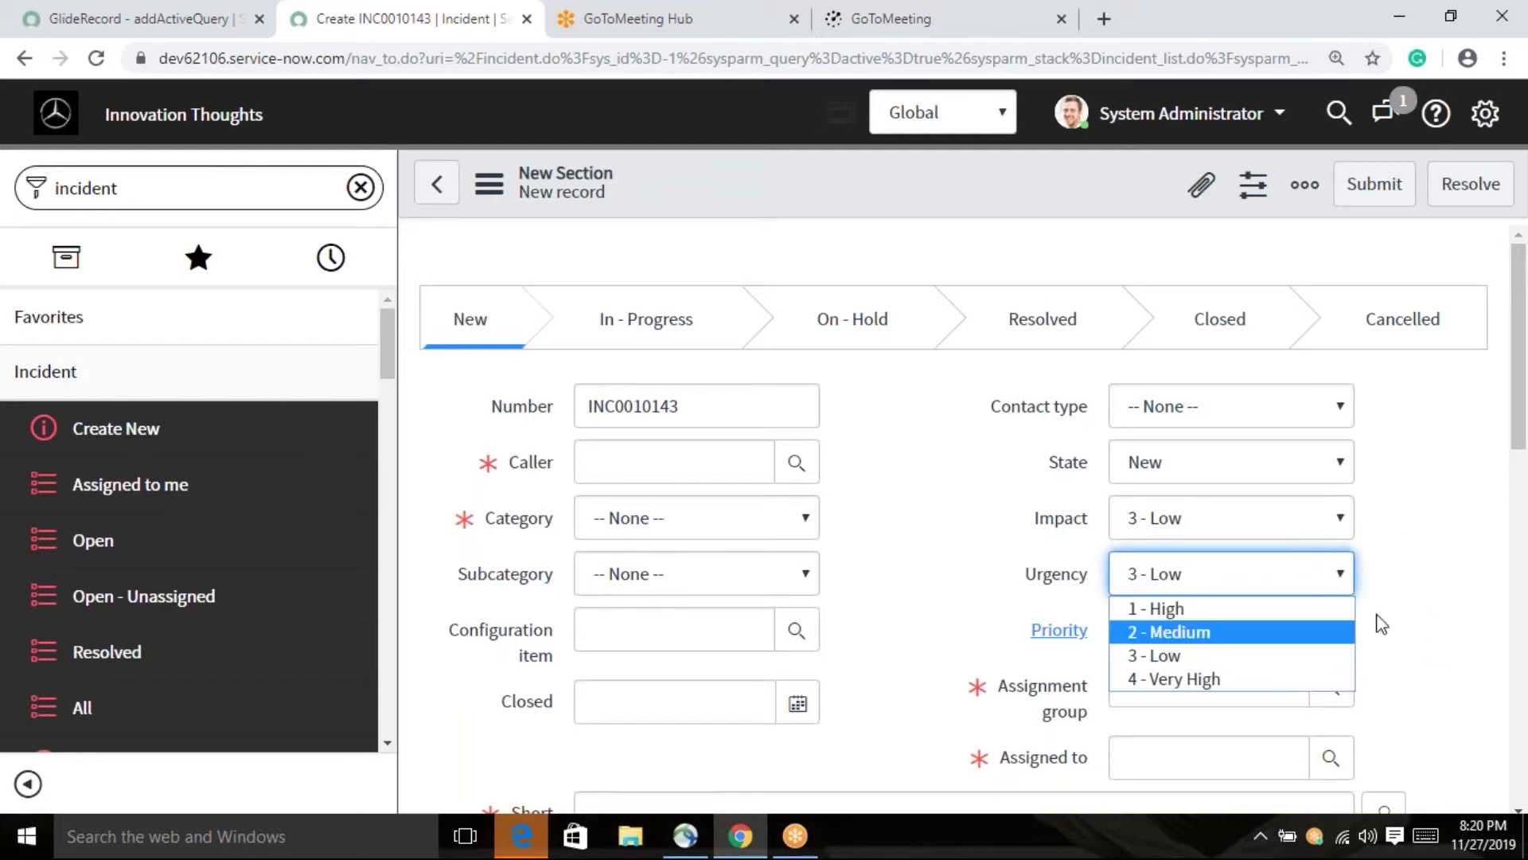
{"action": "left_click", "coordinate": [1425, 581]}
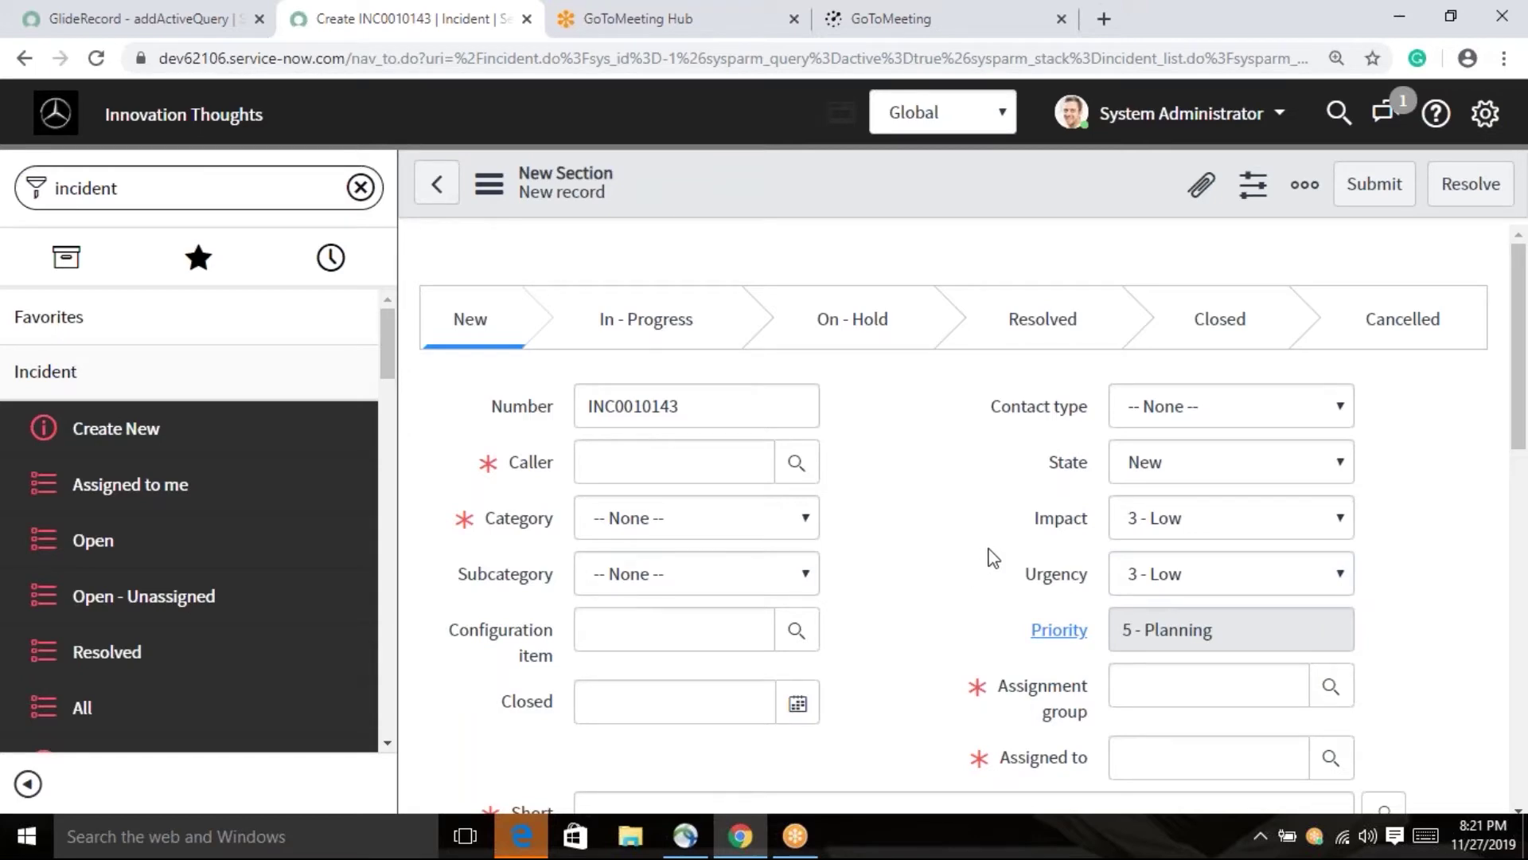
- Add the choice "5 - Very Very High" to the Impact field for the Incident table, save it, and check the field's choices
{"action": "right_click", "coordinate": [1057, 525]}
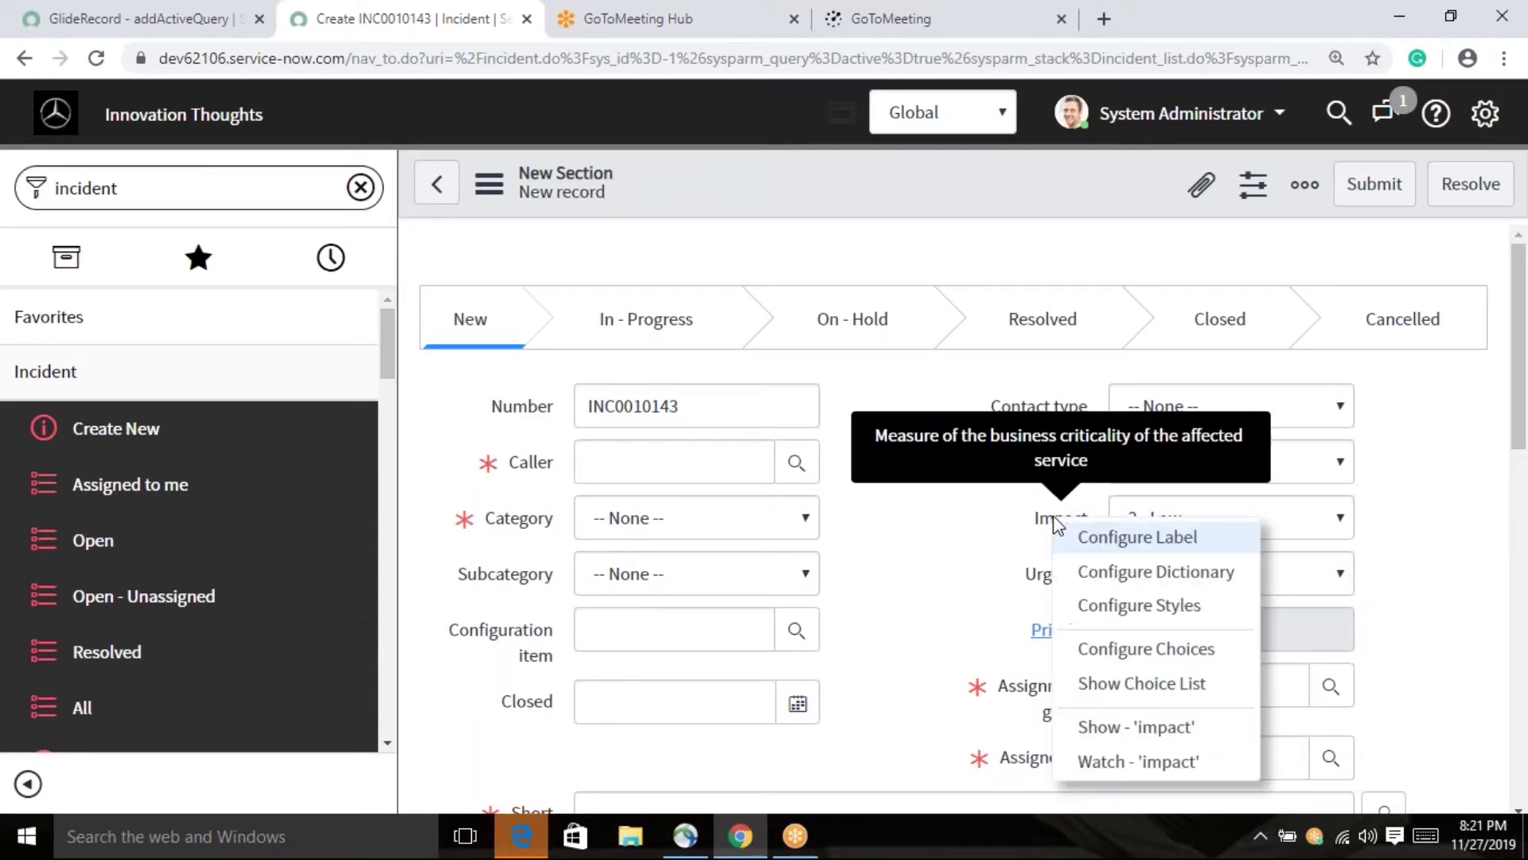
{"action": "left_click", "coordinate": [1129, 655]}
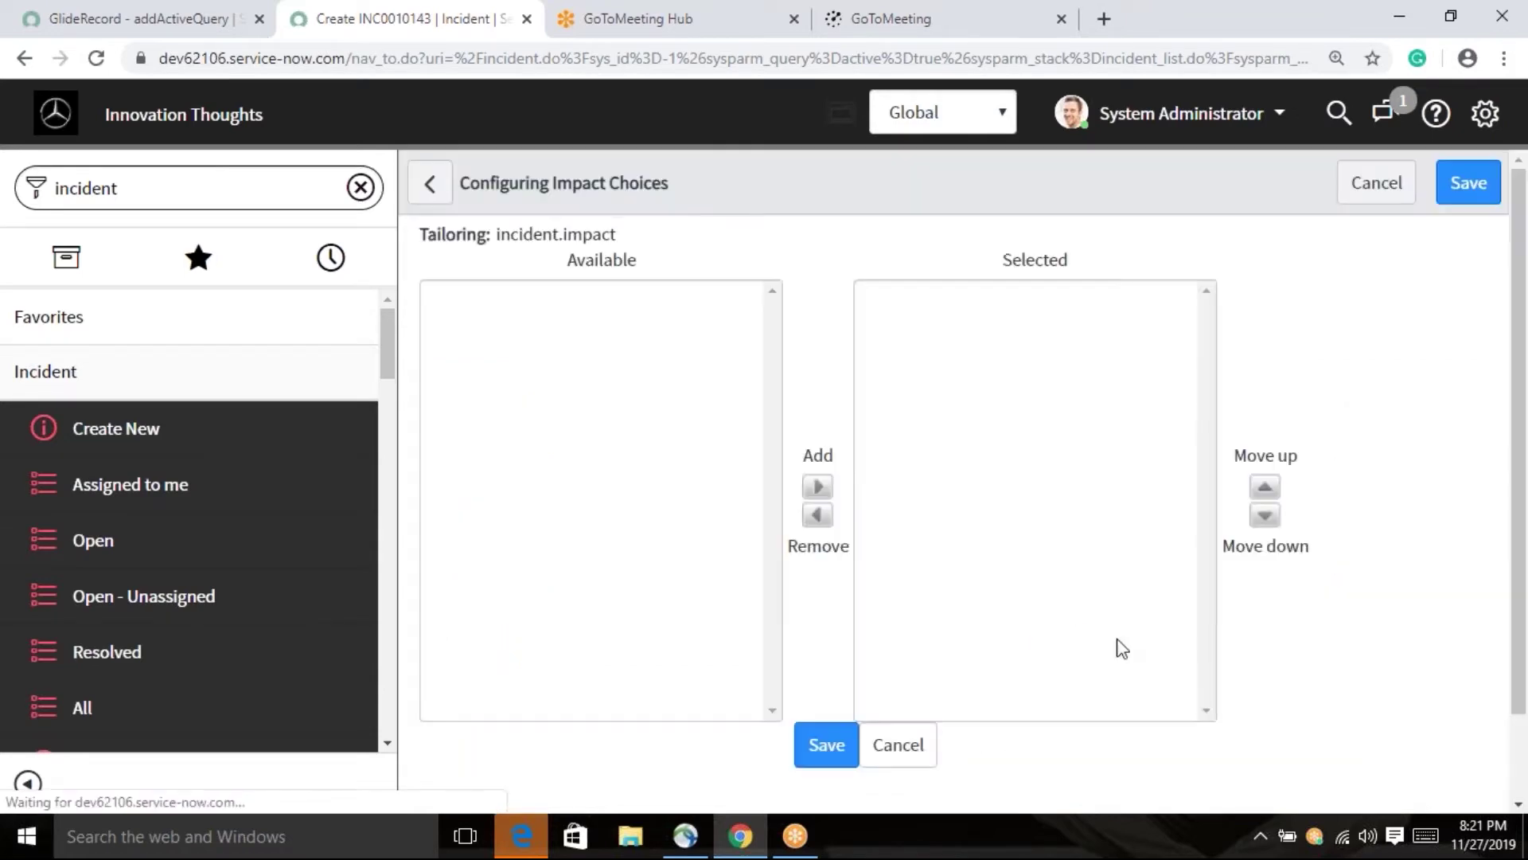
{"action": "scroll", "coordinate": [903, 576], "scroll_direction": "down", "scroll_amount": 3}
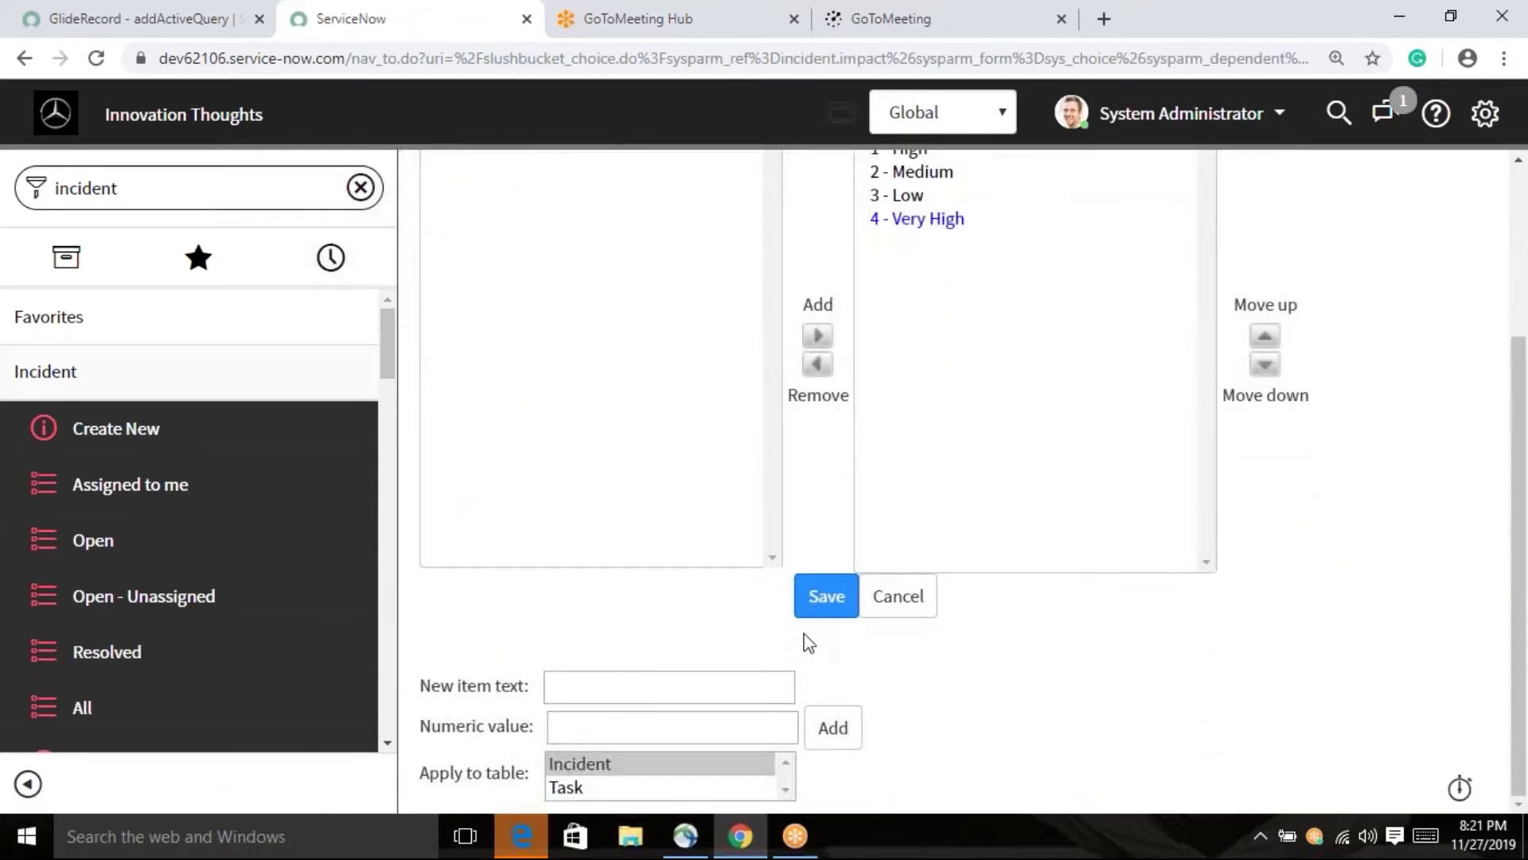
{"action": "left_click", "coordinate": [764, 687]}
{"action": "type", "text": "5 -"}
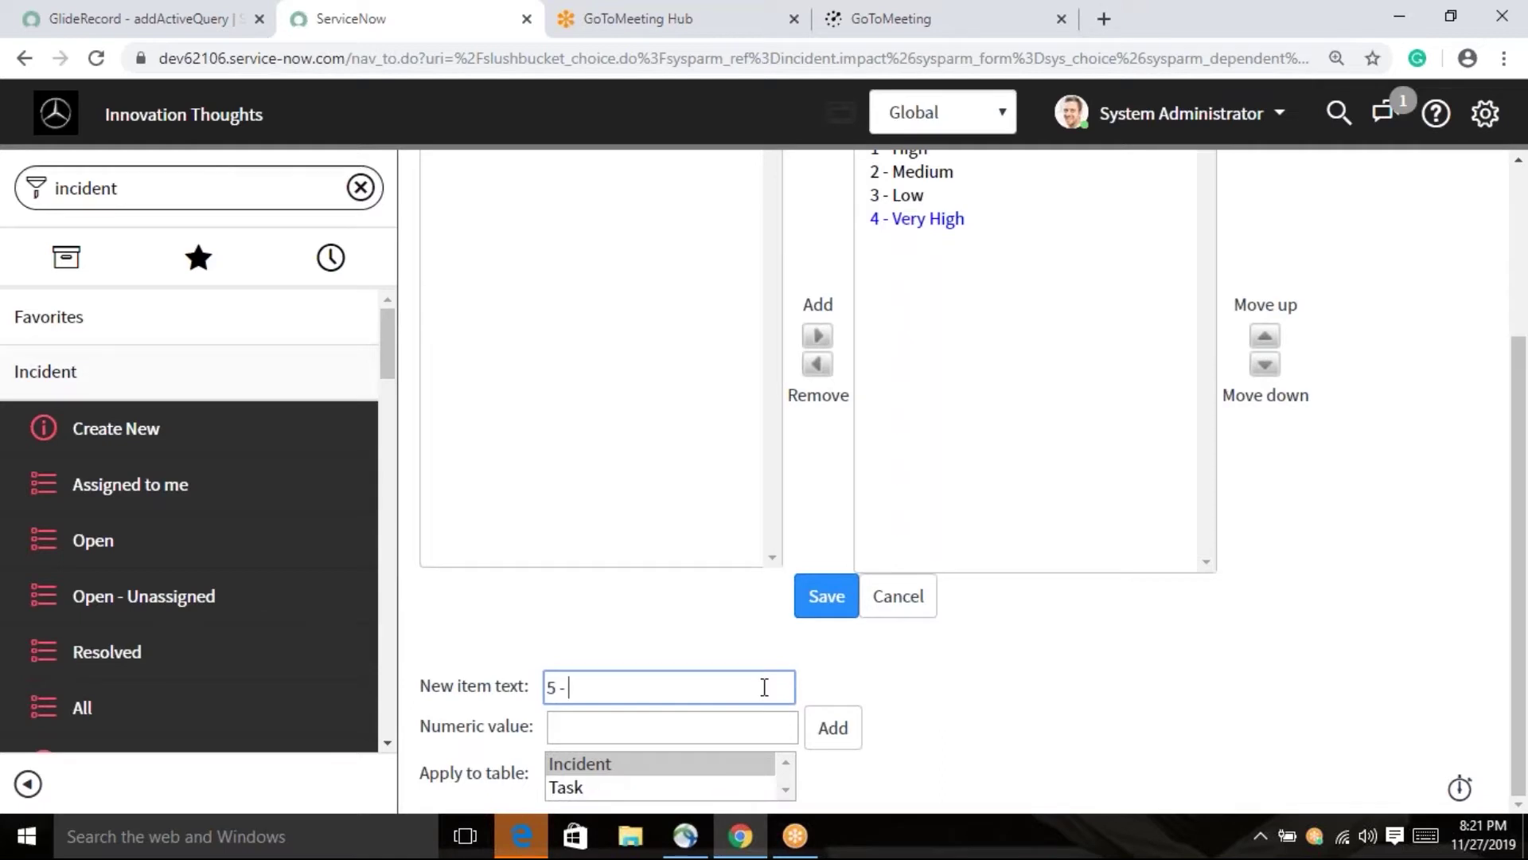
{"action": "type", "text": " Very Very High"}
{"action": "left_click", "coordinate": [836, 729]}
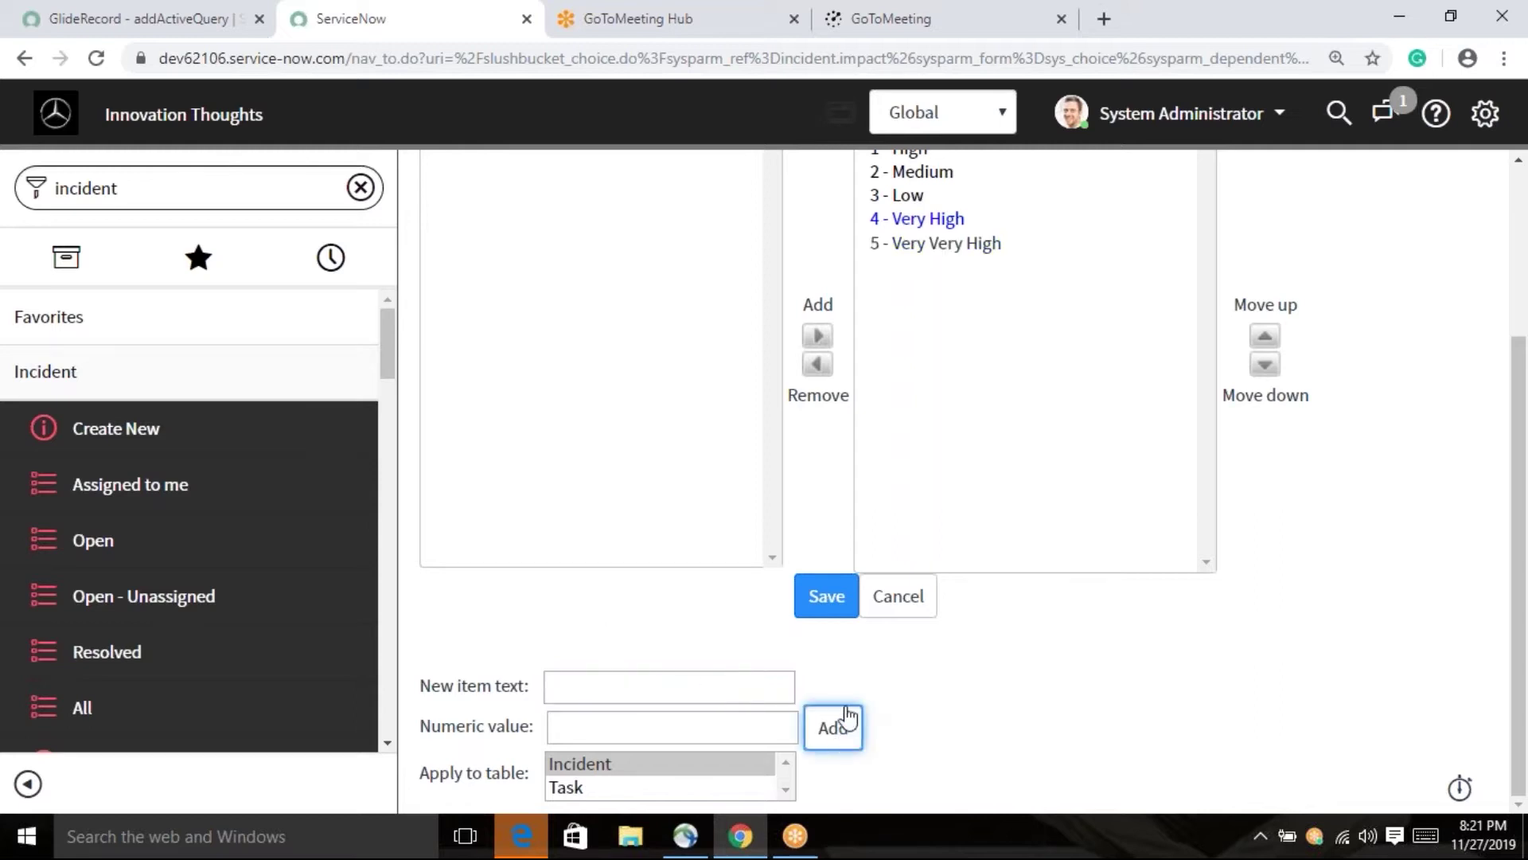
{"action": "left_click", "coordinate": [821, 597]}
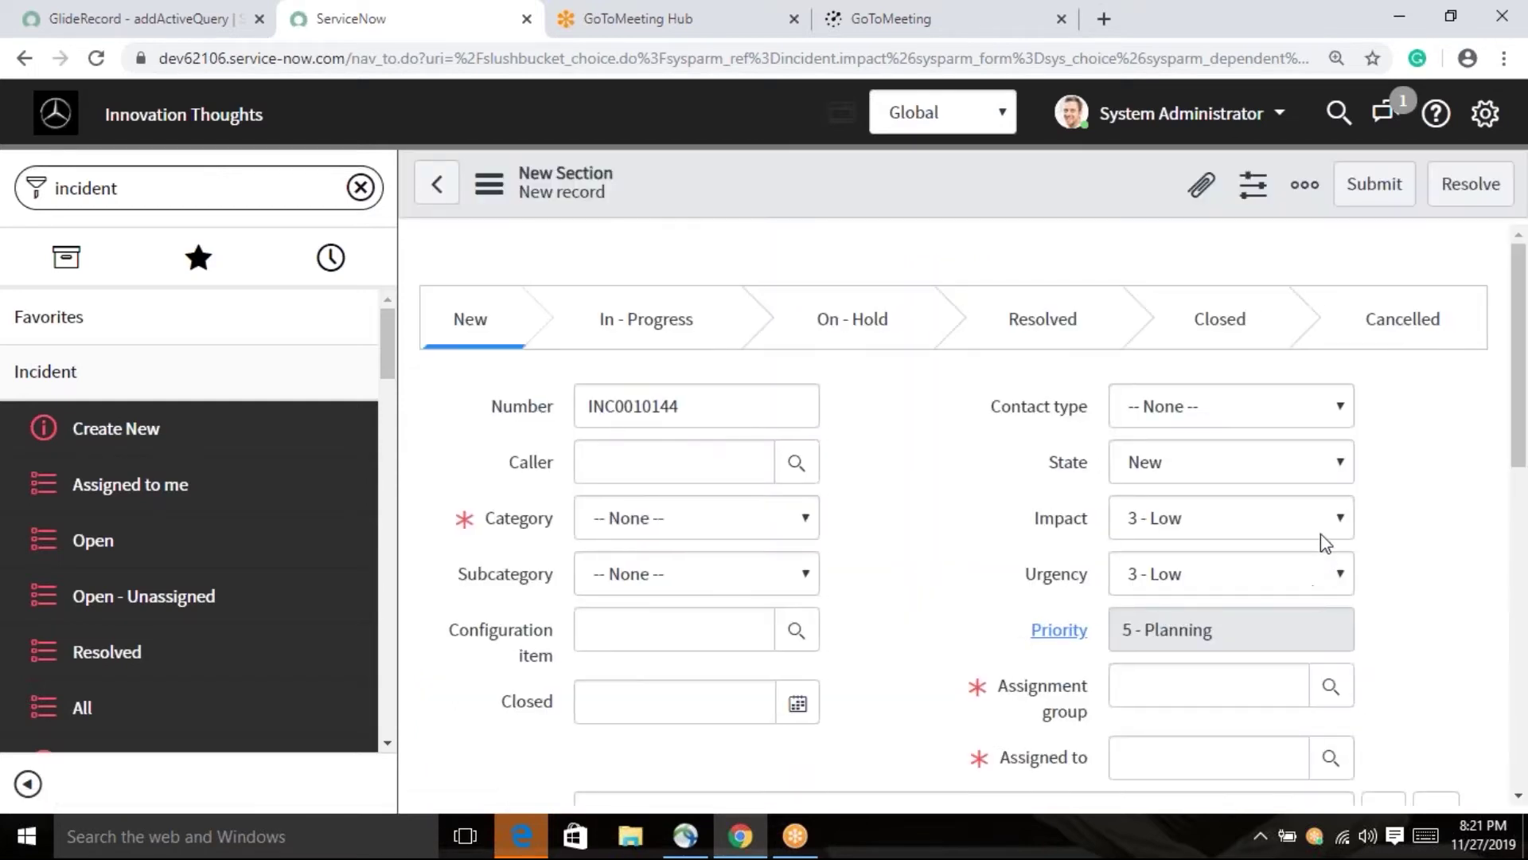
{"action": "left_click", "coordinate": [1316, 518]}
{"action": "left_click", "coordinate": [1450, 563]}
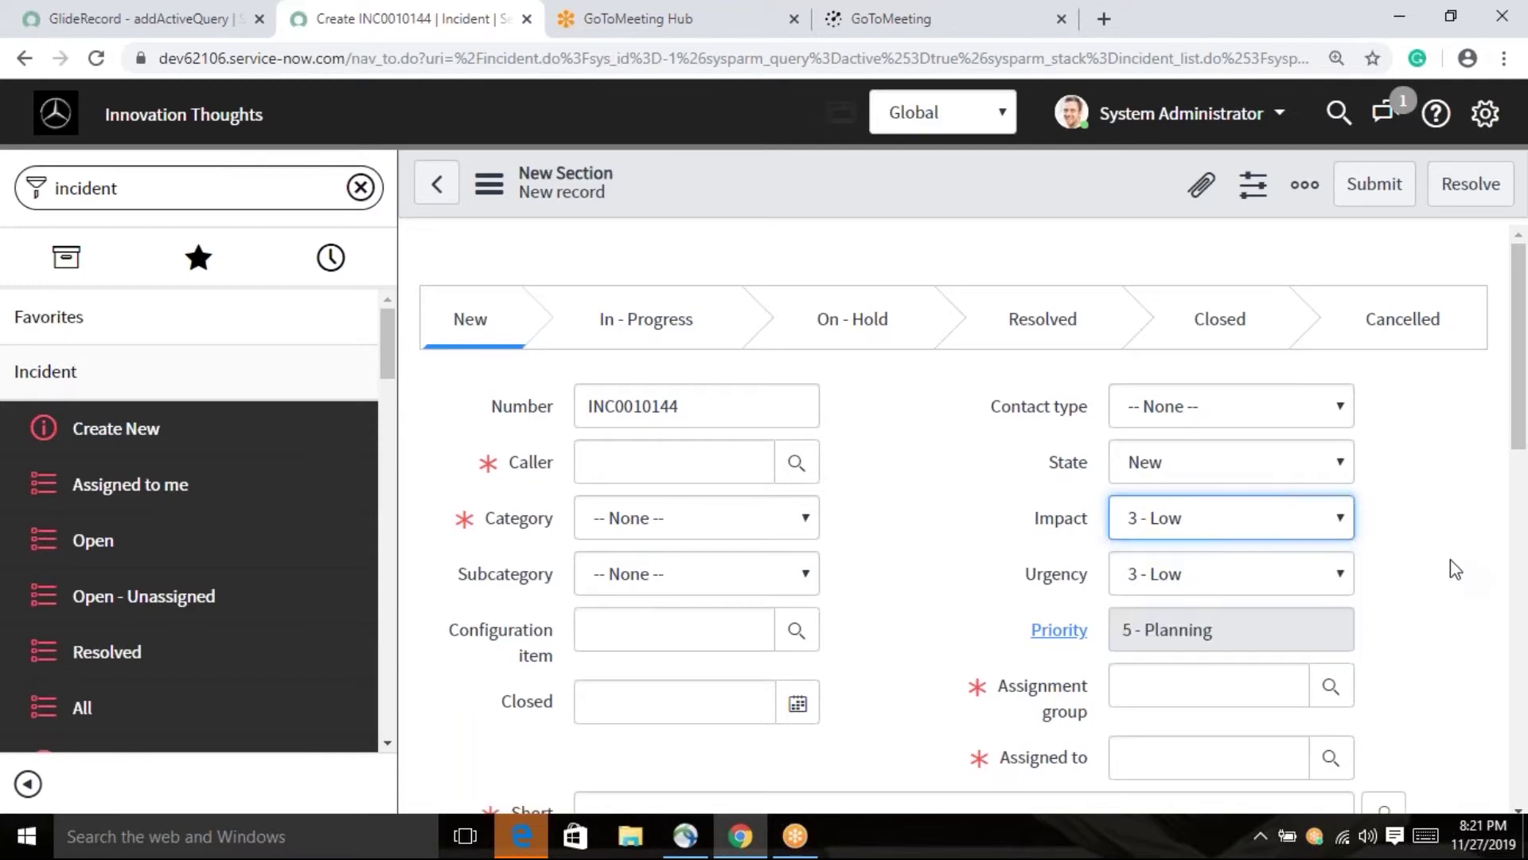
- Add the choice "5 - Very Very High" to the Urgency field for the Incident table and save it
{"action": "right_click", "coordinate": [1059, 587]}
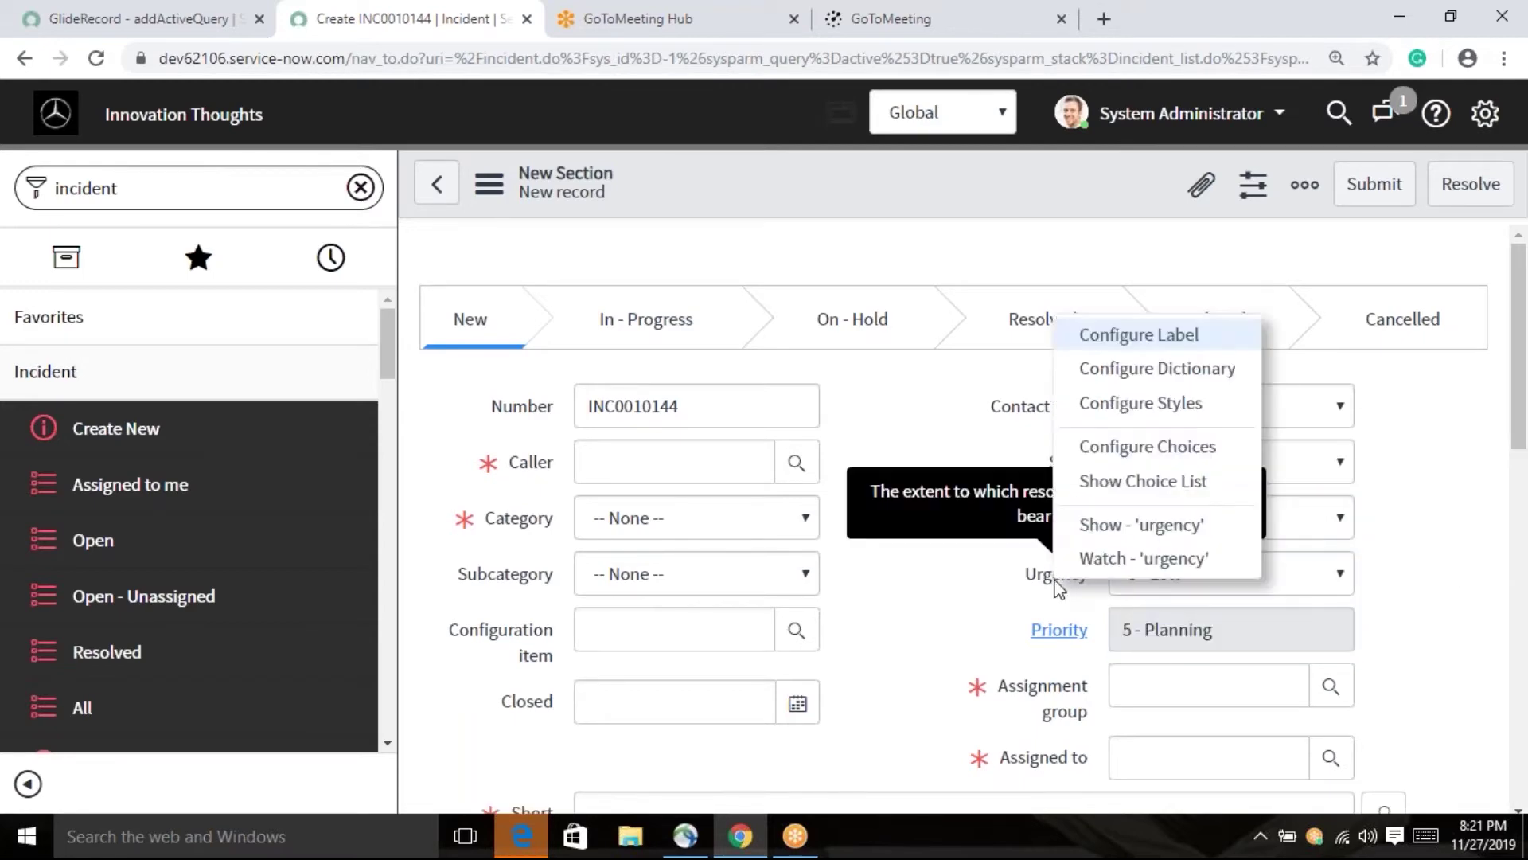
{"action": "left_click", "coordinate": [1166, 453]}
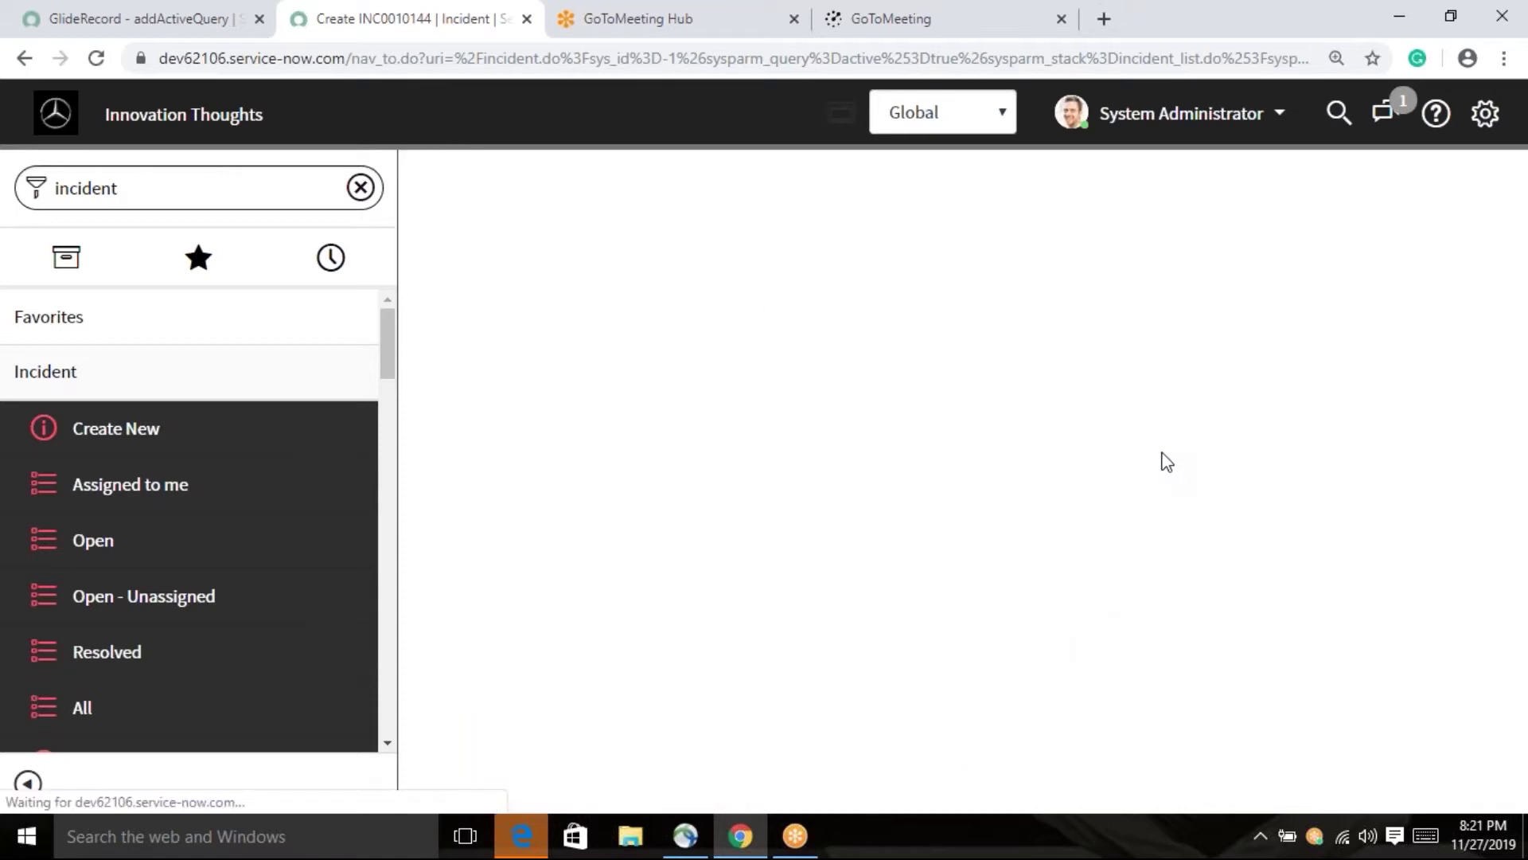
{"action": "scroll", "coordinate": [697, 613], "scroll_direction": "down", "scroll_amount": 2}
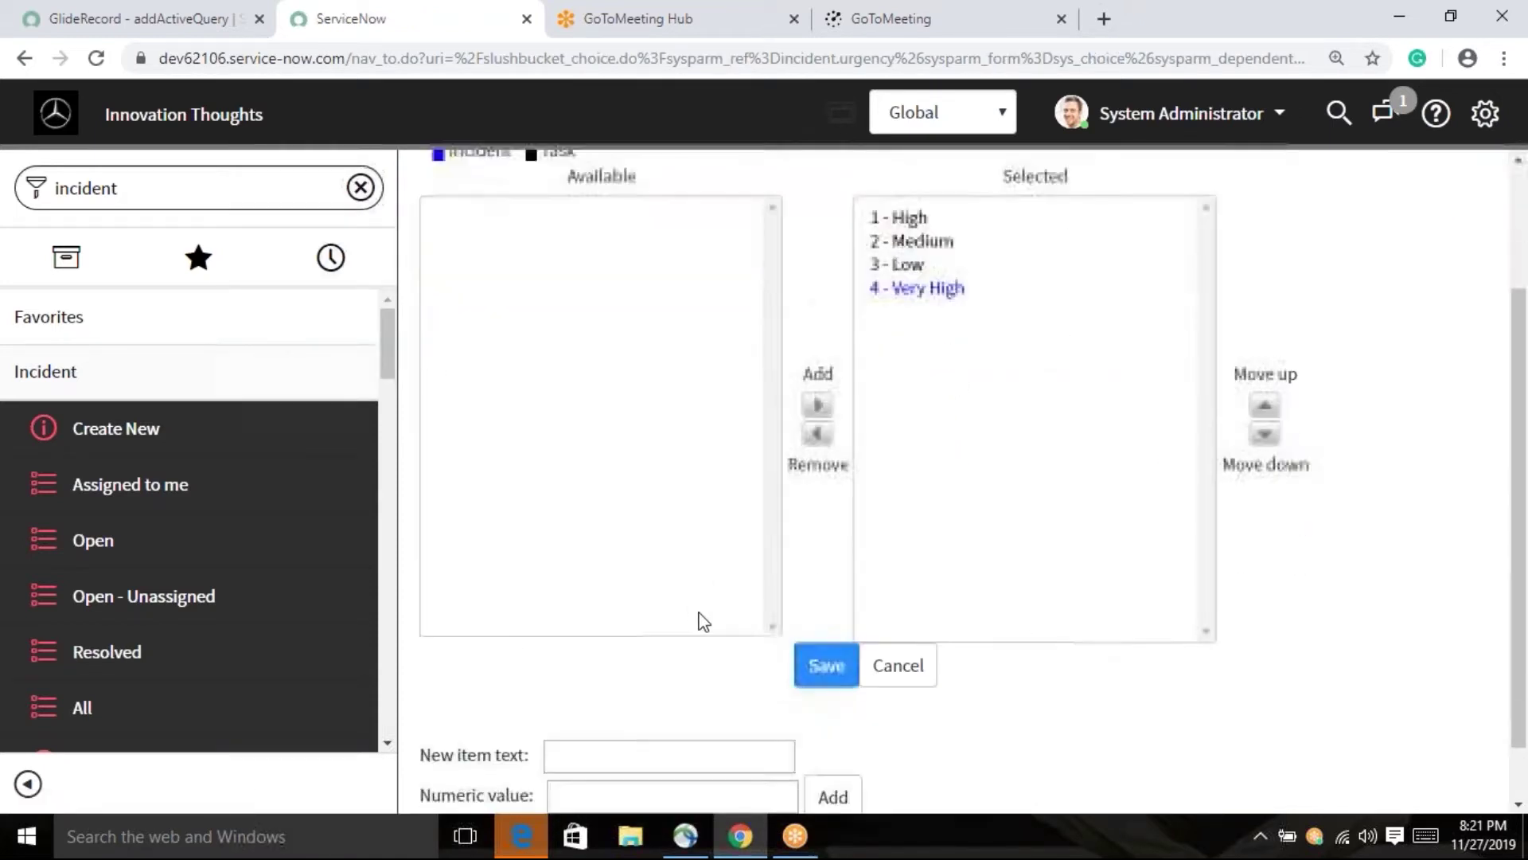
{"action": "left_click", "coordinate": [714, 688]}
{"action": "type", "text": "5"}
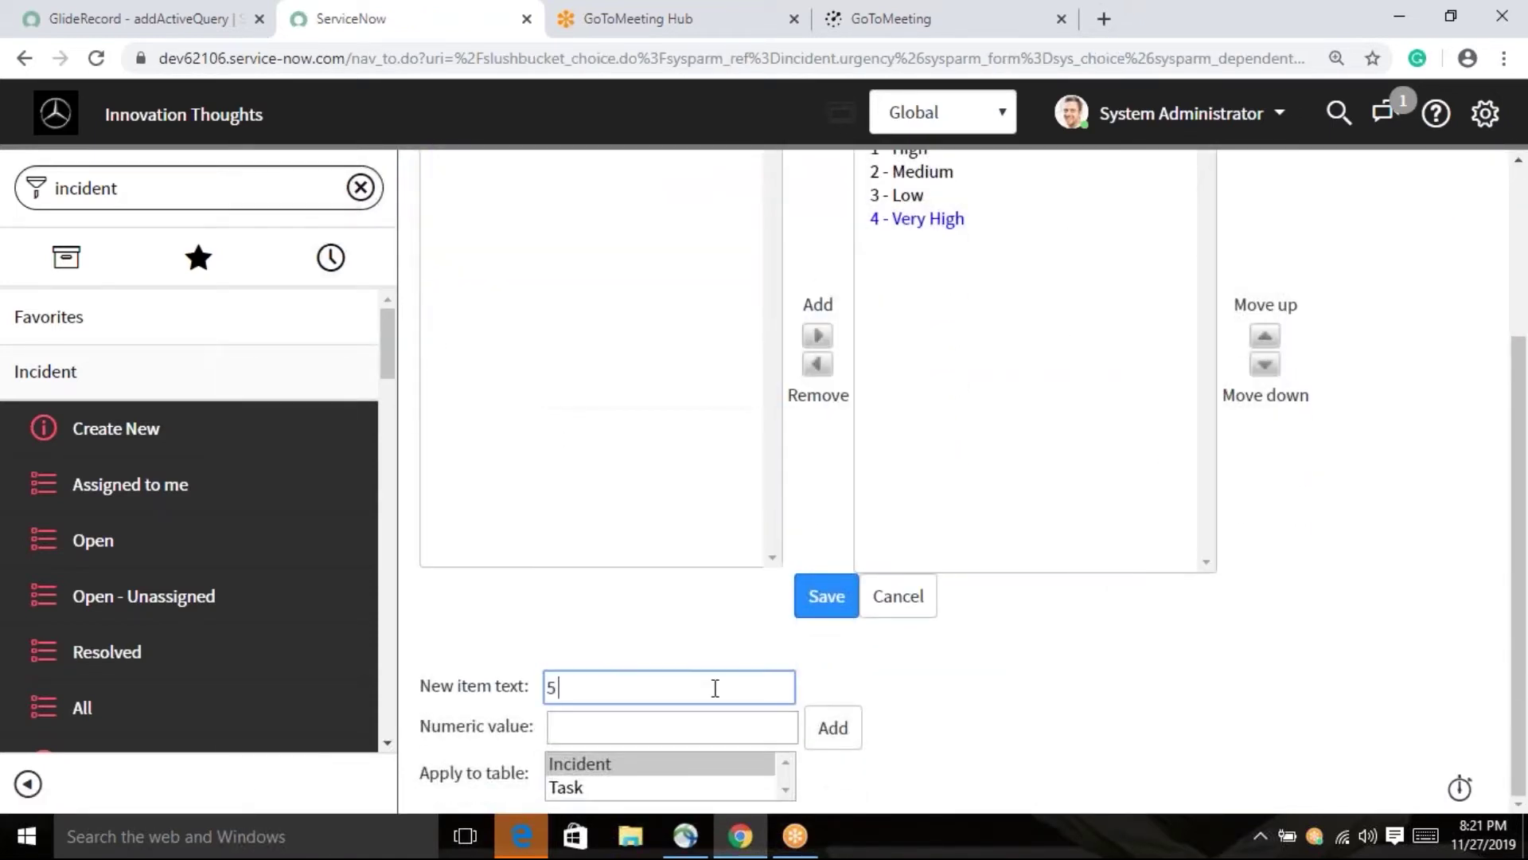
{"action": "type", "text": " - Very Very High"}
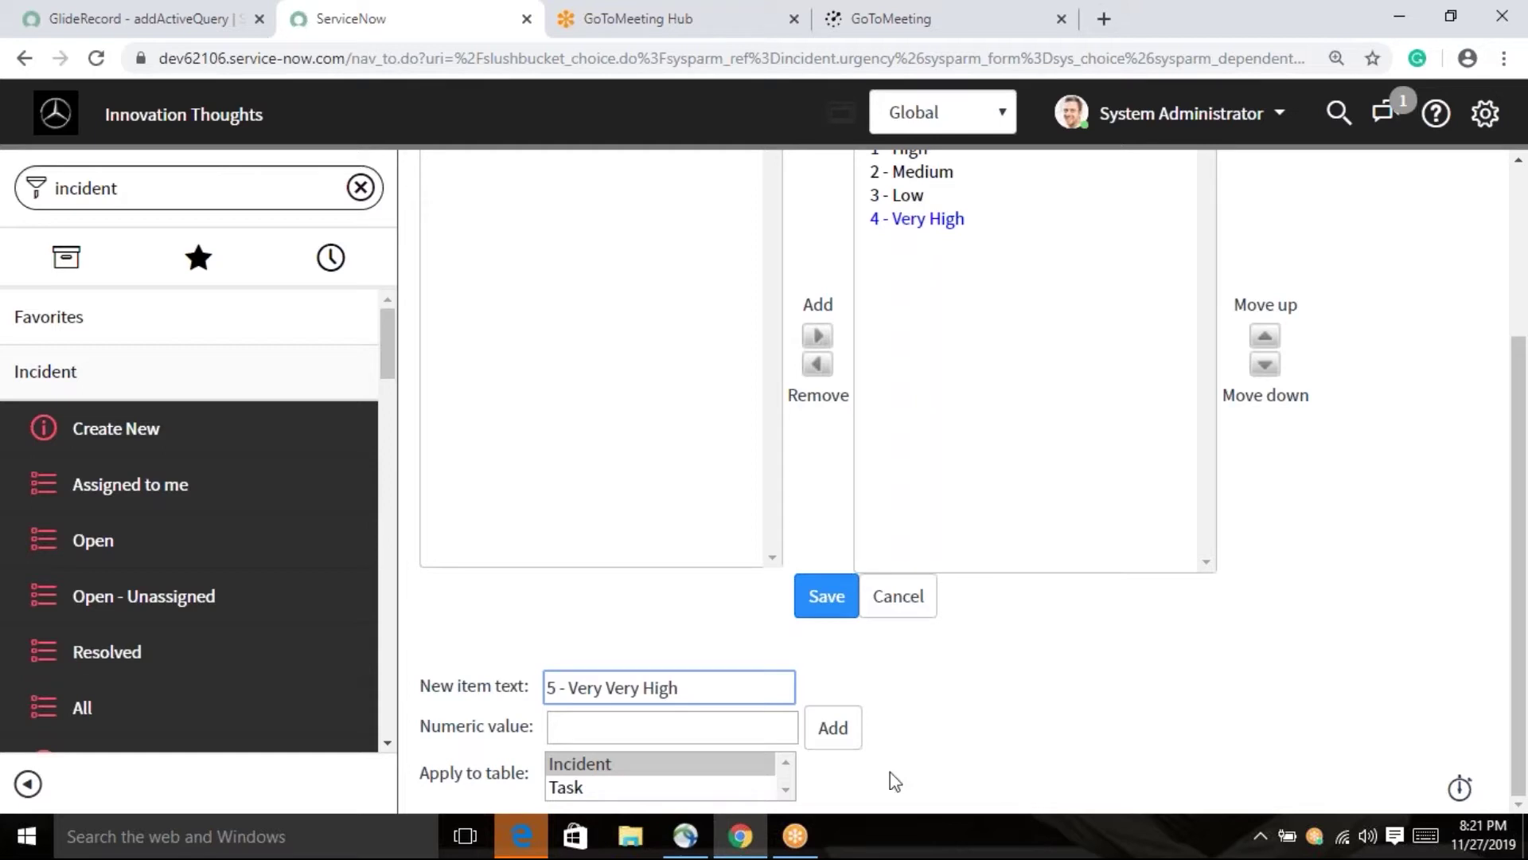
{"action": "left_click", "coordinate": [833, 728]}
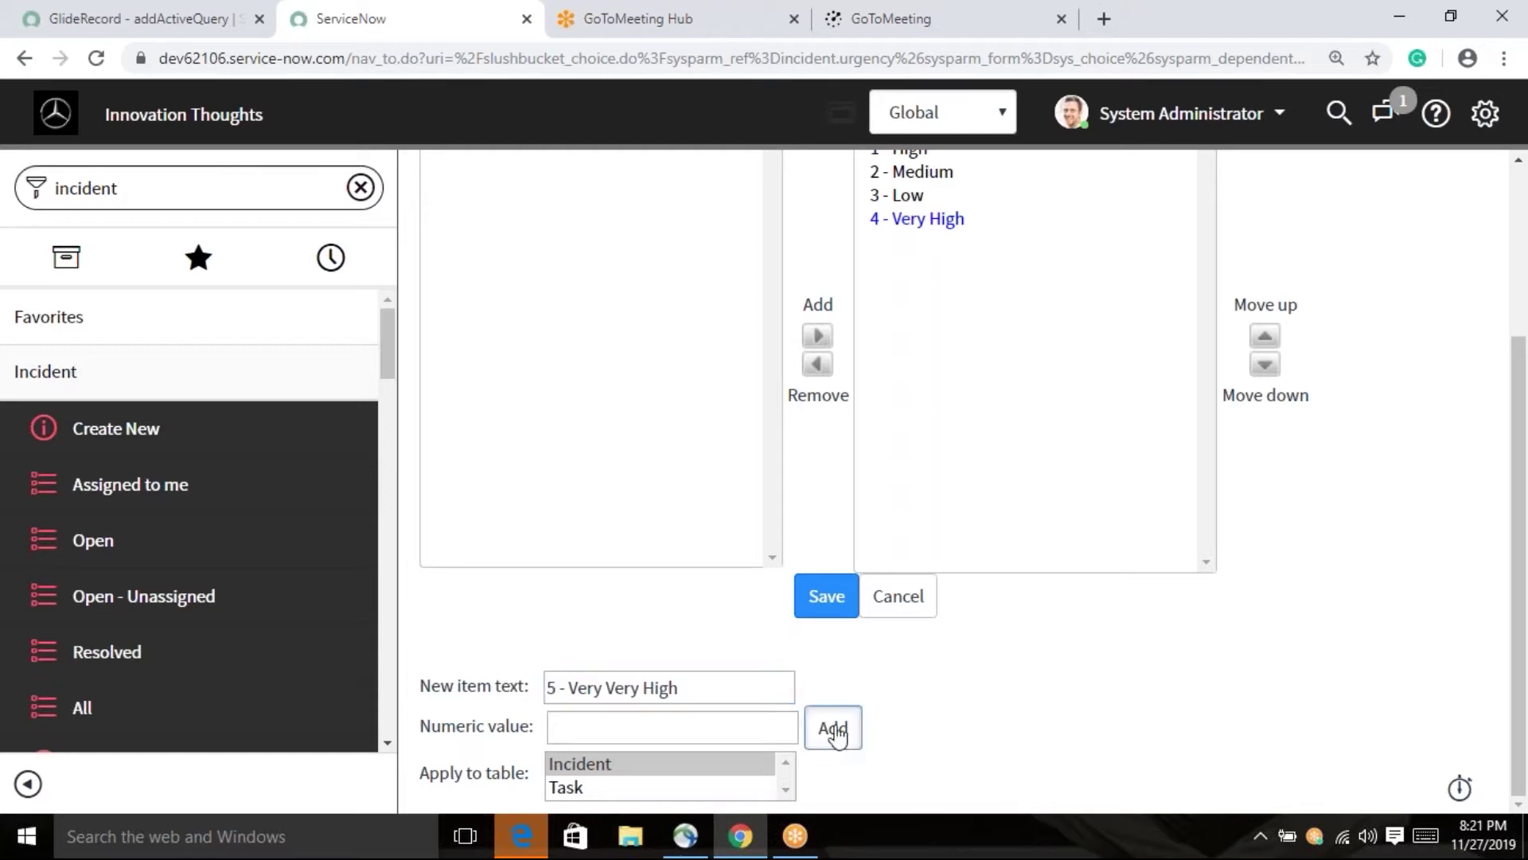
{"action": "left_click", "coordinate": [832, 599]}
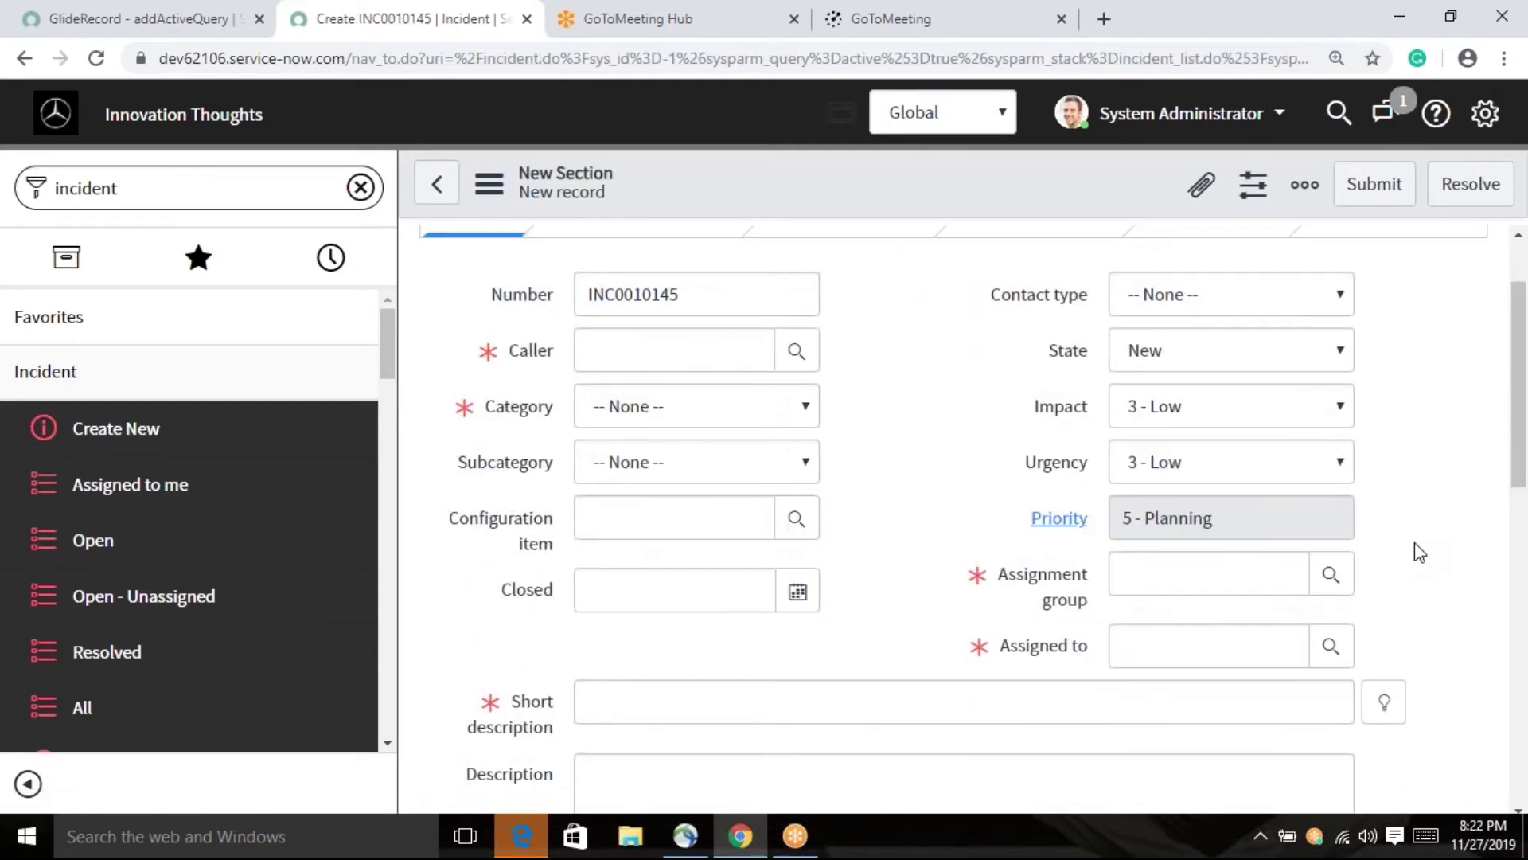
- Test the Priority of the new incident with both Impact and Urgency set to "5 - Very Very High"
{"action": "left_click", "coordinate": [1317, 418]}
{"action": "left_click", "coordinate": [1186, 536]}
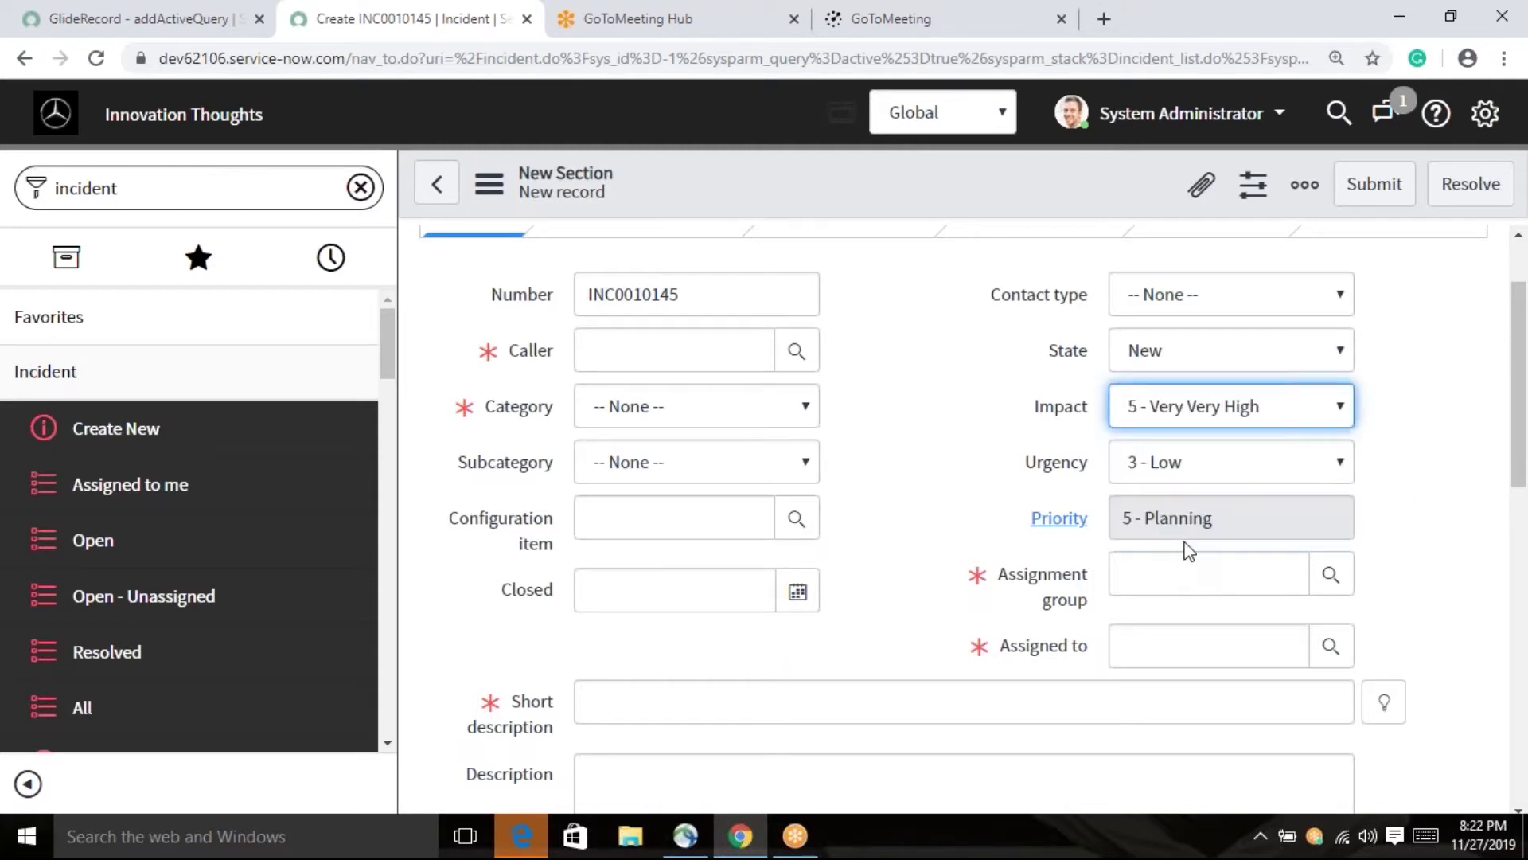
{"action": "left_click", "coordinate": [1235, 466]}
{"action": "left_click", "coordinate": [1235, 586]}
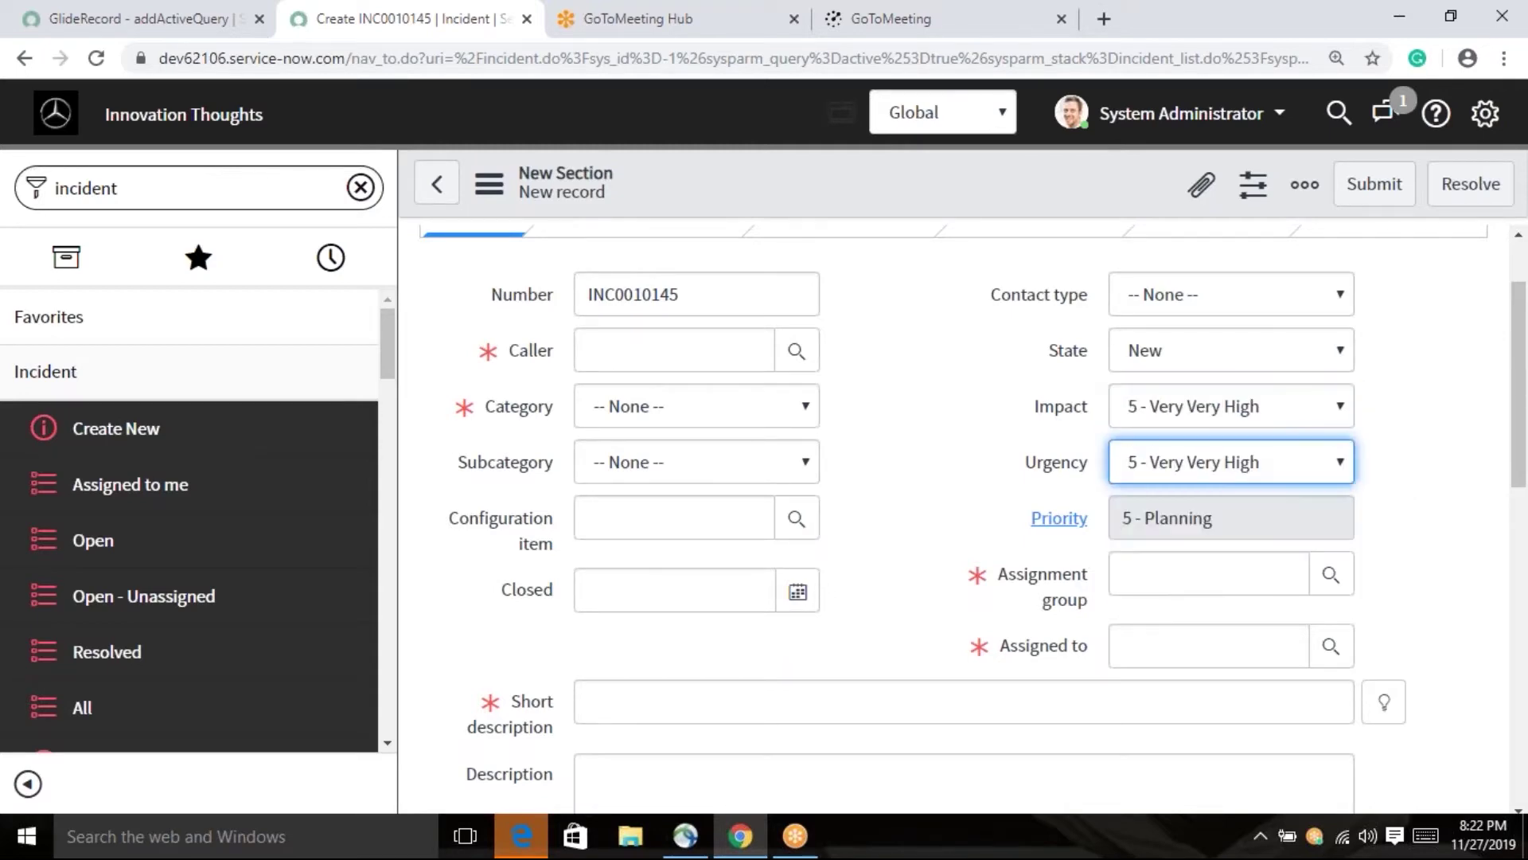
{"action": "left_click", "coordinate": [1425, 518]}
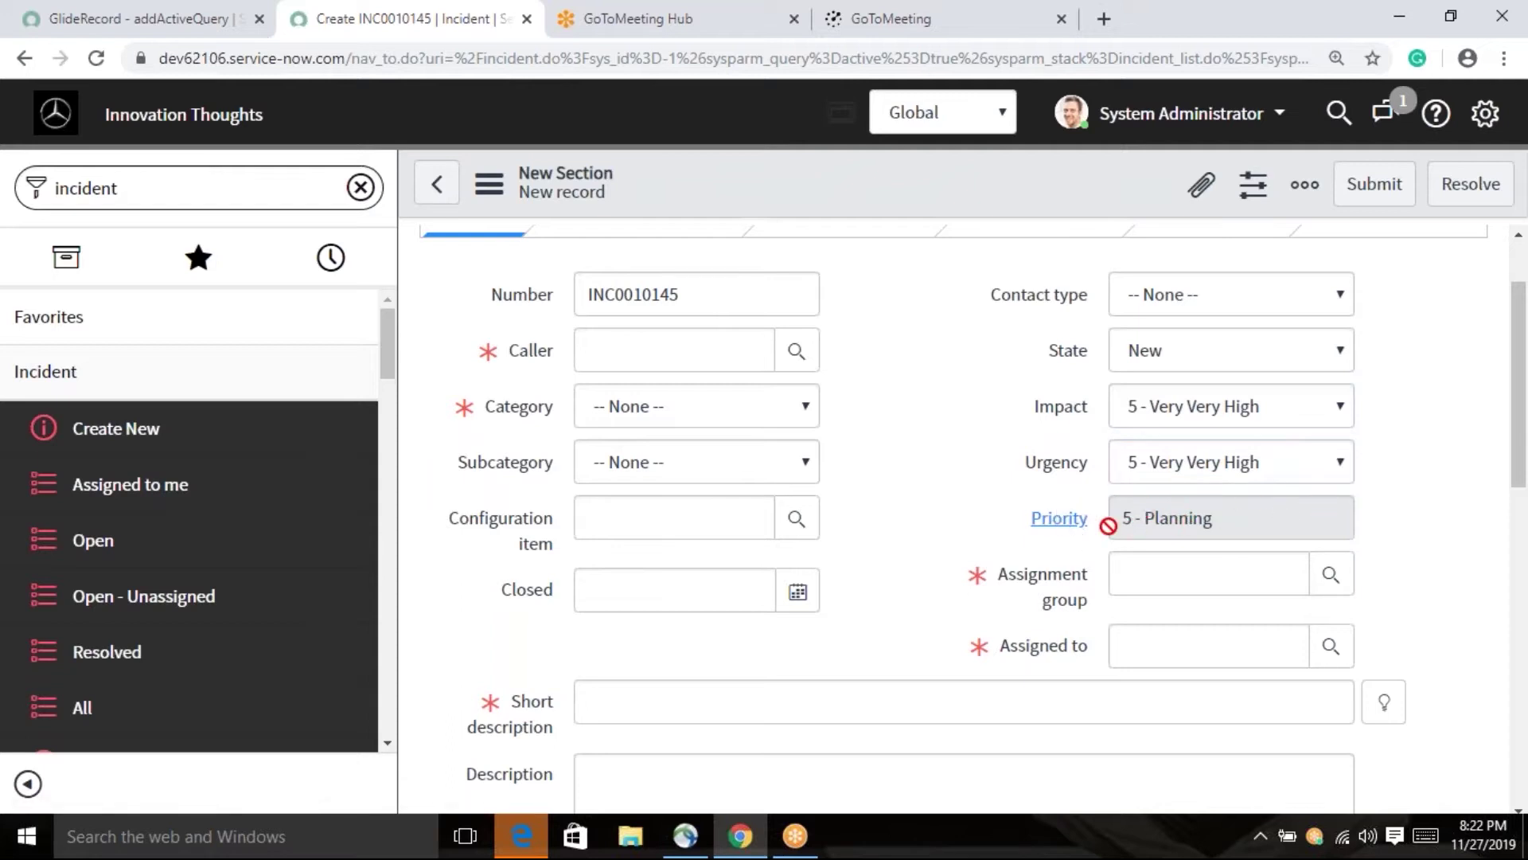
- Add the choice "7 - Very Very Critical" to the Priority field for the Incident table and save it, discarding the unsaved incident
{"action": "right_click", "coordinate": [1058, 522]}
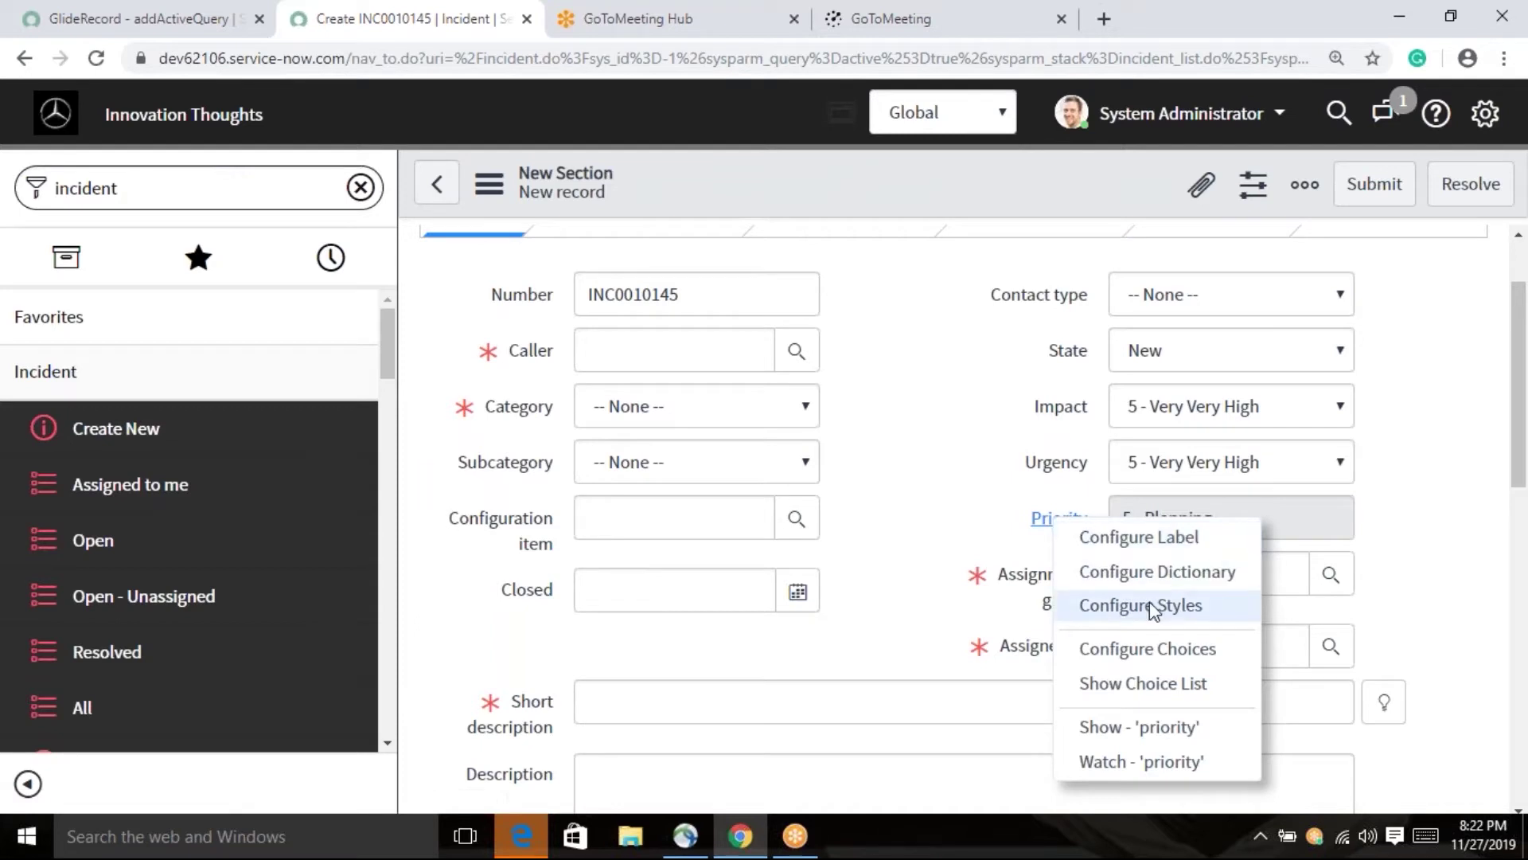
{"action": "left_click", "coordinate": [1186, 662]}
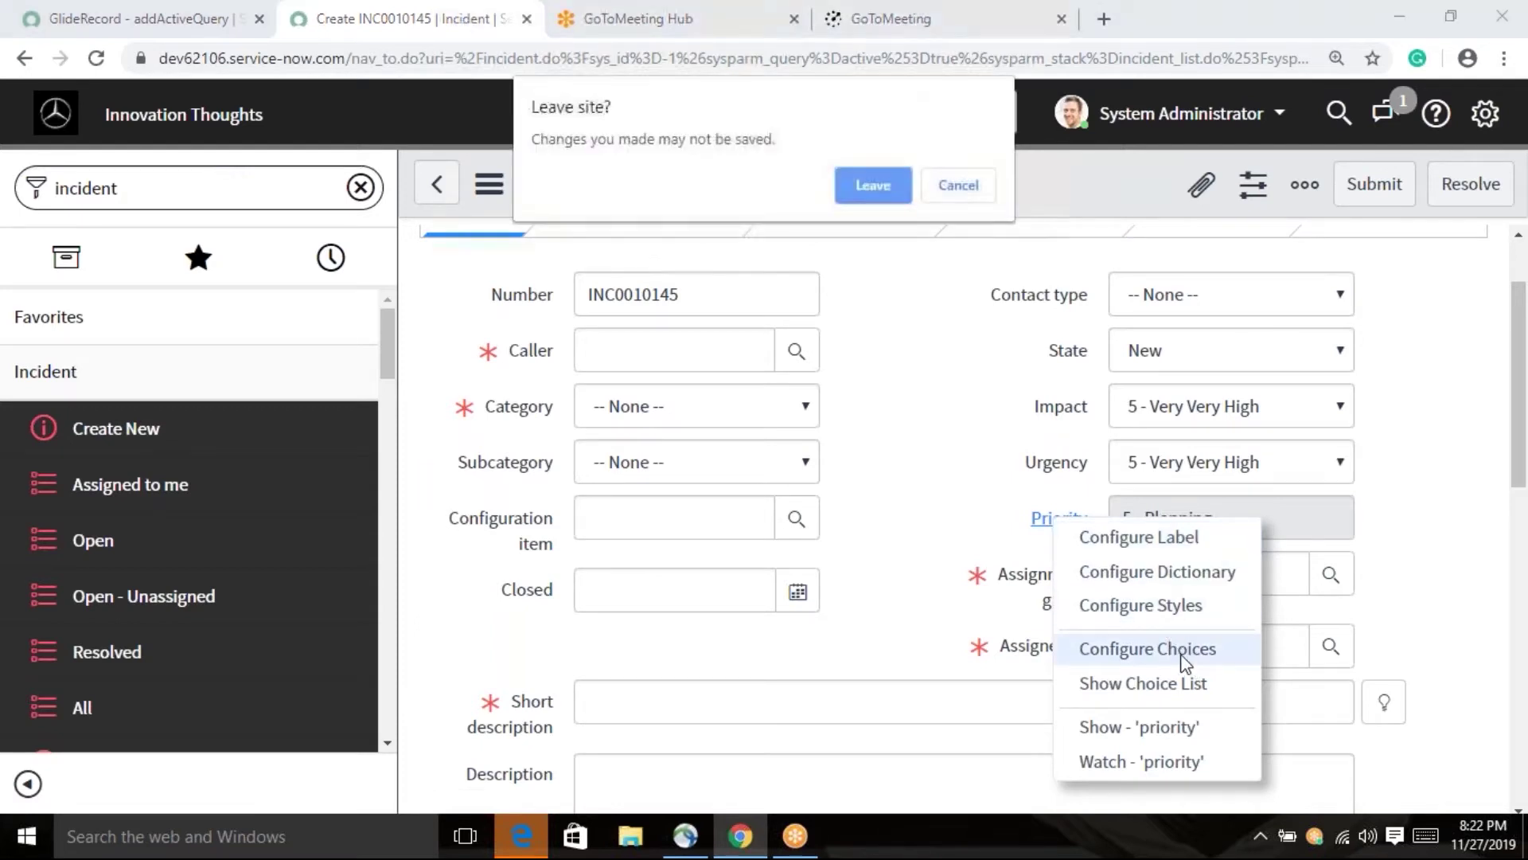
{"action": "left_click", "coordinate": [880, 193]}
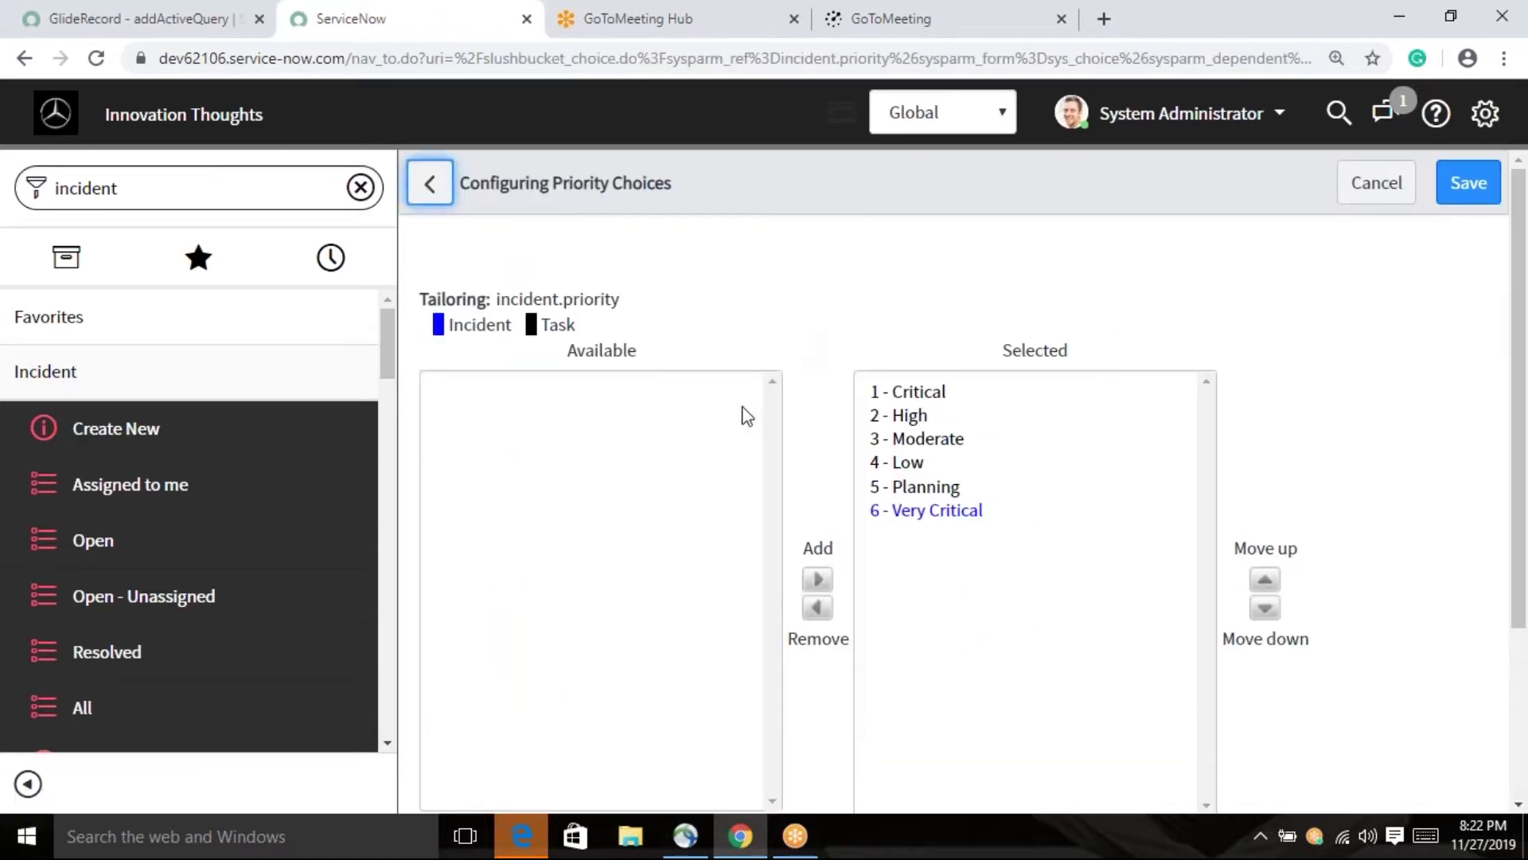
{"action": "scroll", "coordinate": [750, 528], "scroll_direction": "down", "scroll_amount": 3}
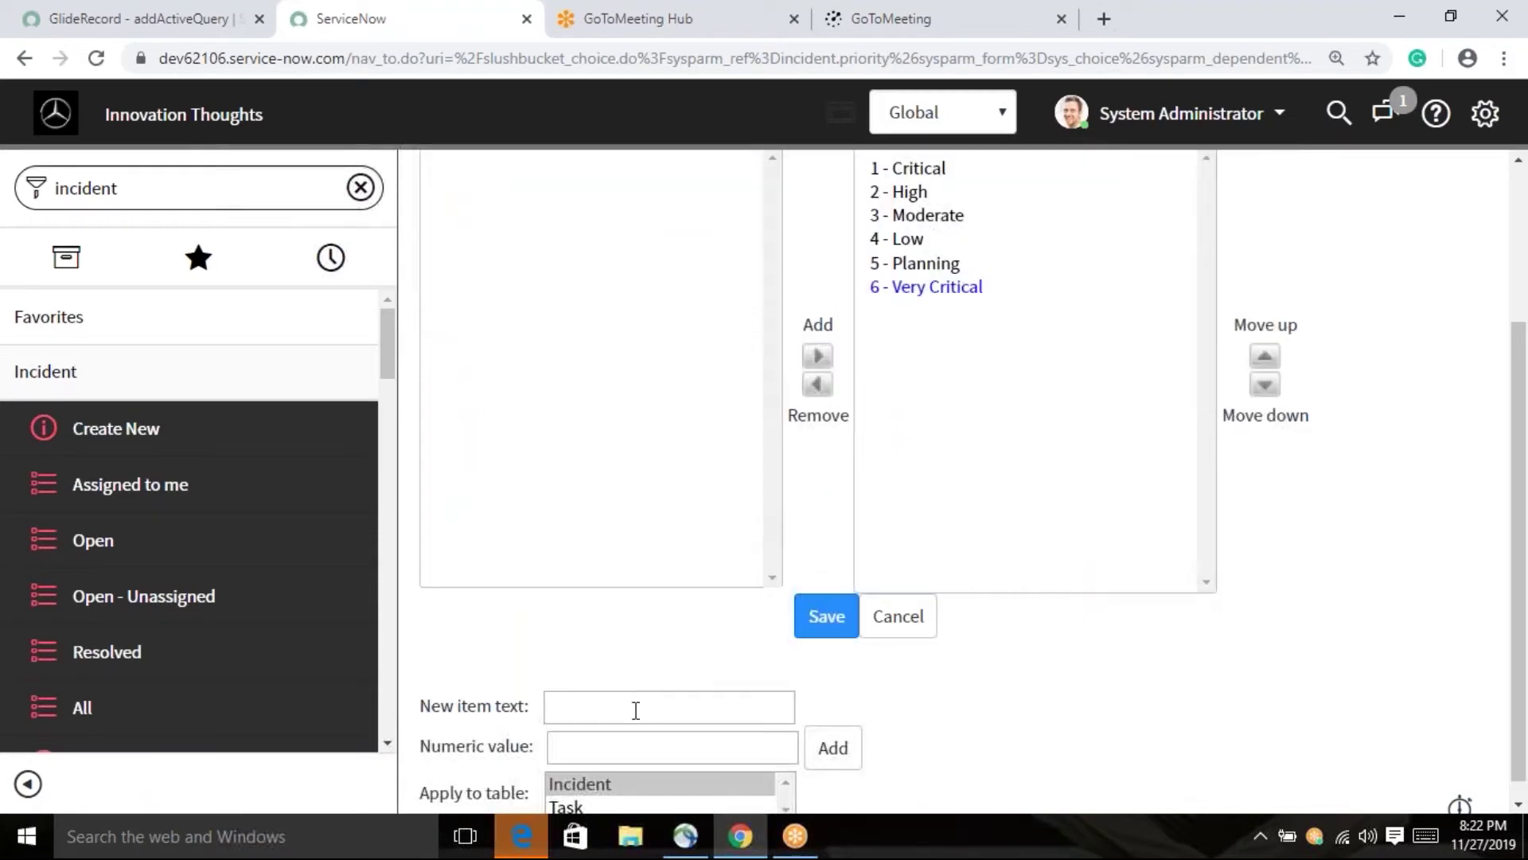
{"action": "left_click", "coordinate": [636, 710]}
{"action": "type", "text": "7"}
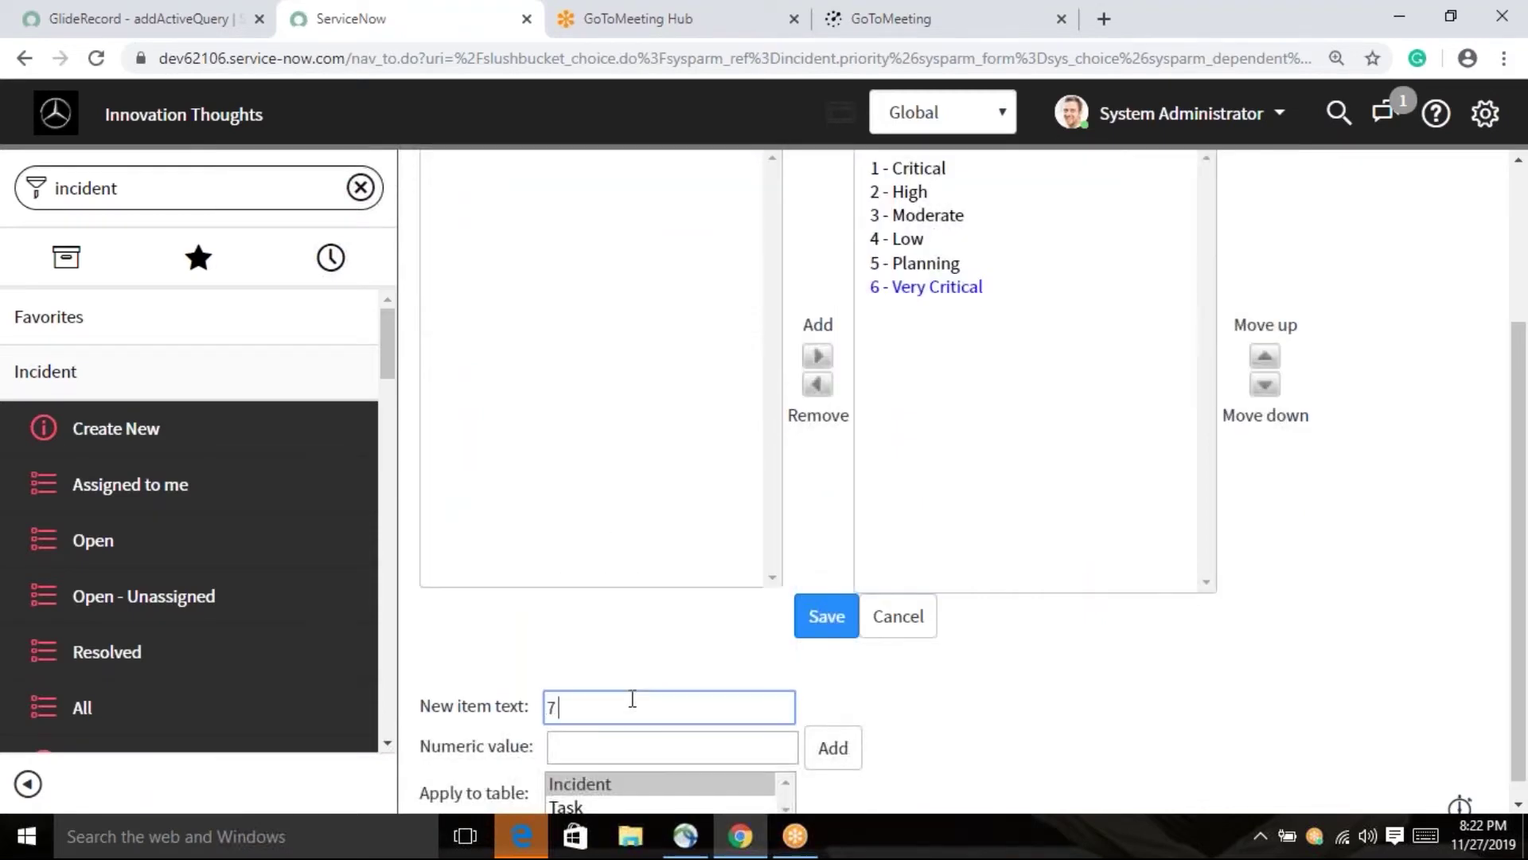
{"action": "type", "text": " - Very Very Critical"}
{"action": "left_click", "coordinate": [833, 752]}
{"action": "left_click", "coordinate": [852, 629]}
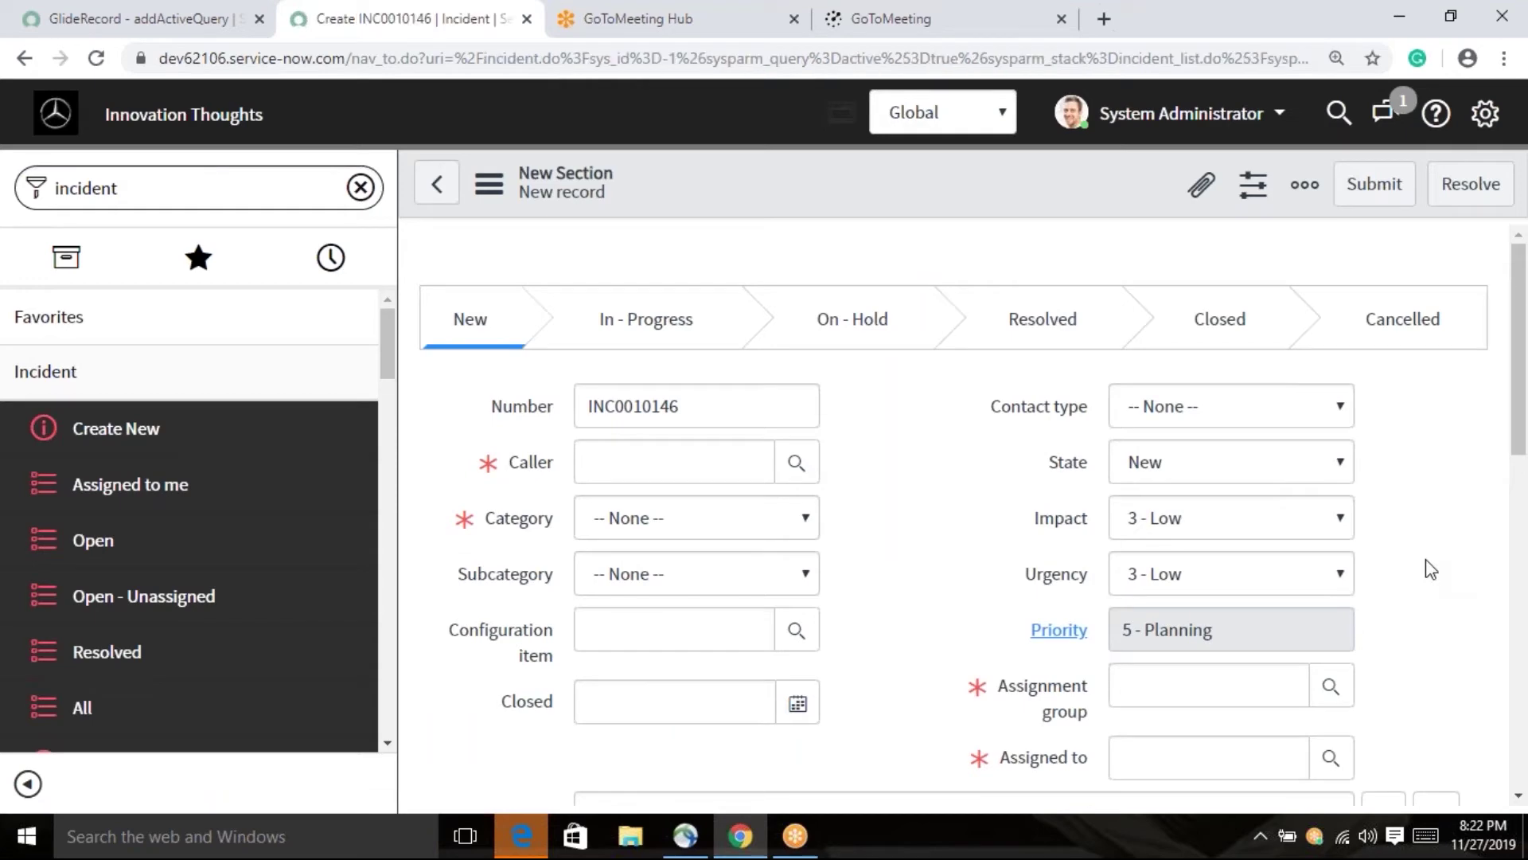
- Check the Priority on the new incident with both Impact and Urgency set to "1 - High"
{"action": "left_click", "coordinate": [1221, 518]}
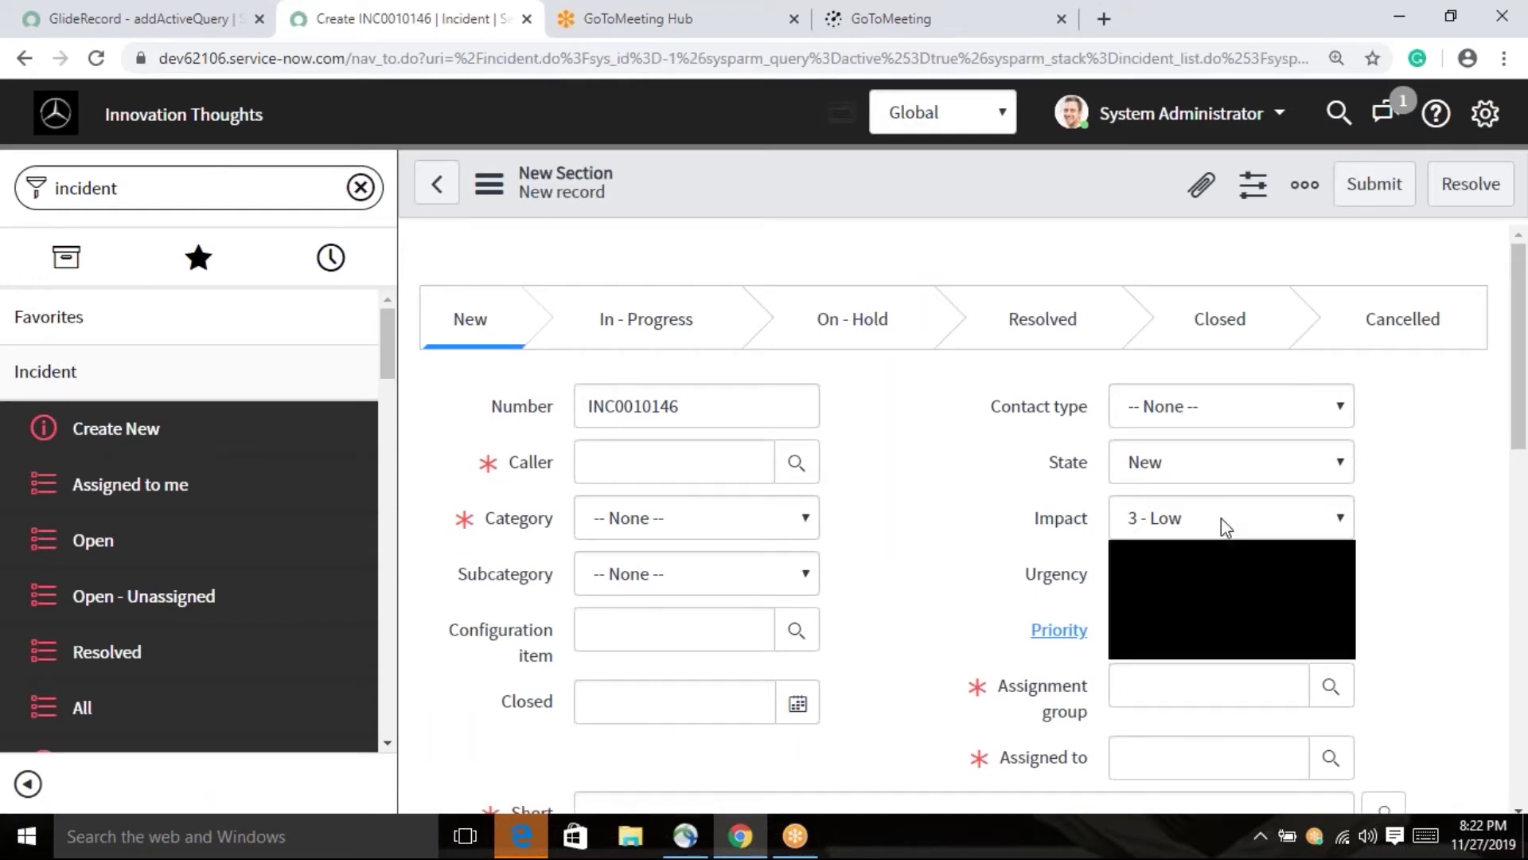
{"action": "left_click", "coordinate": [1186, 549]}
{"action": "left_click", "coordinate": [1202, 588]}
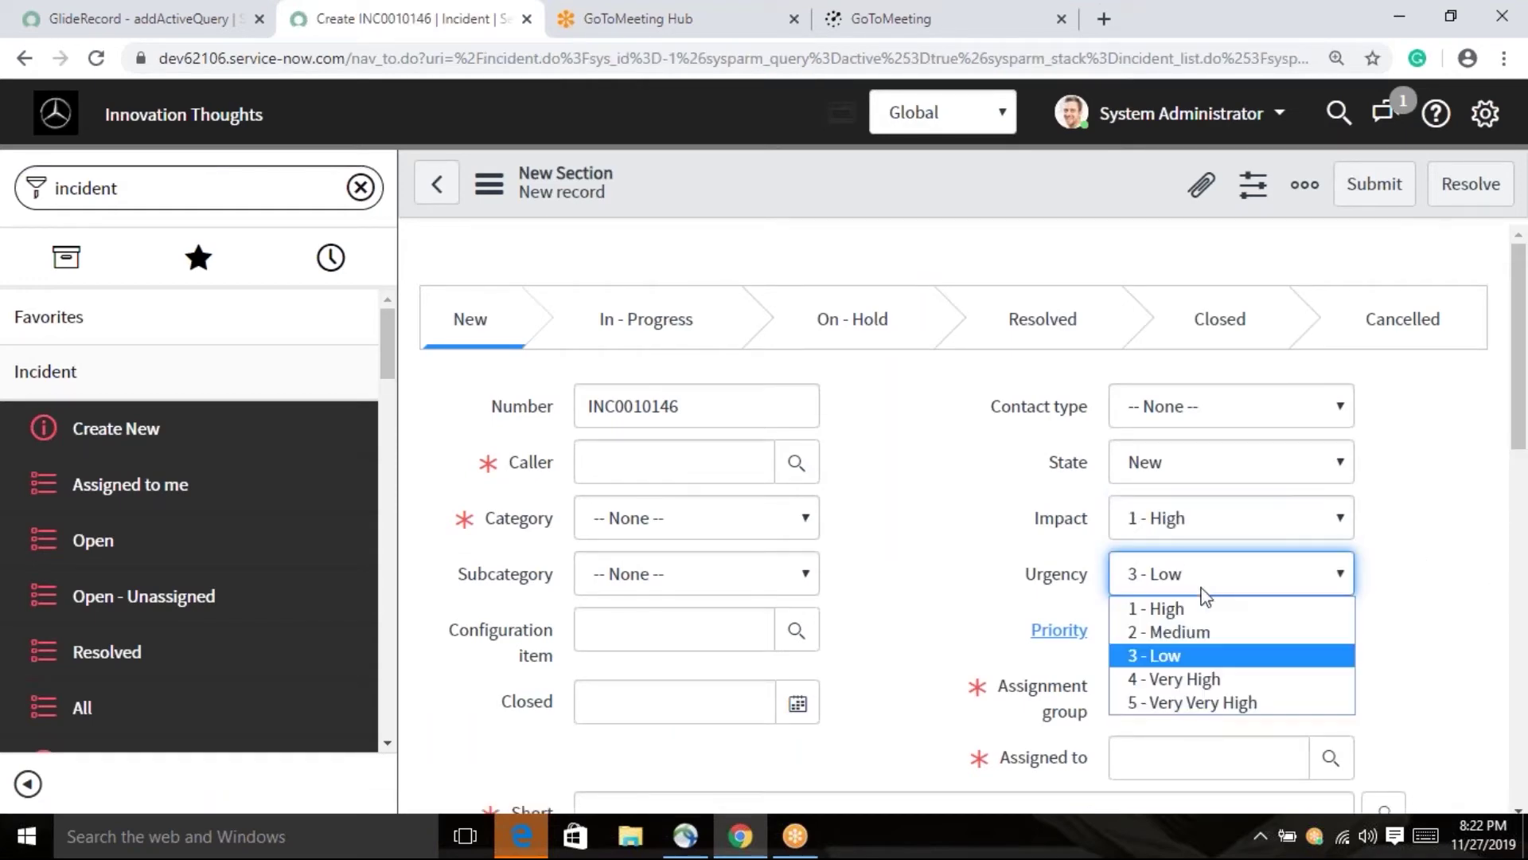
{"action": "left_click", "coordinate": [1203, 609]}
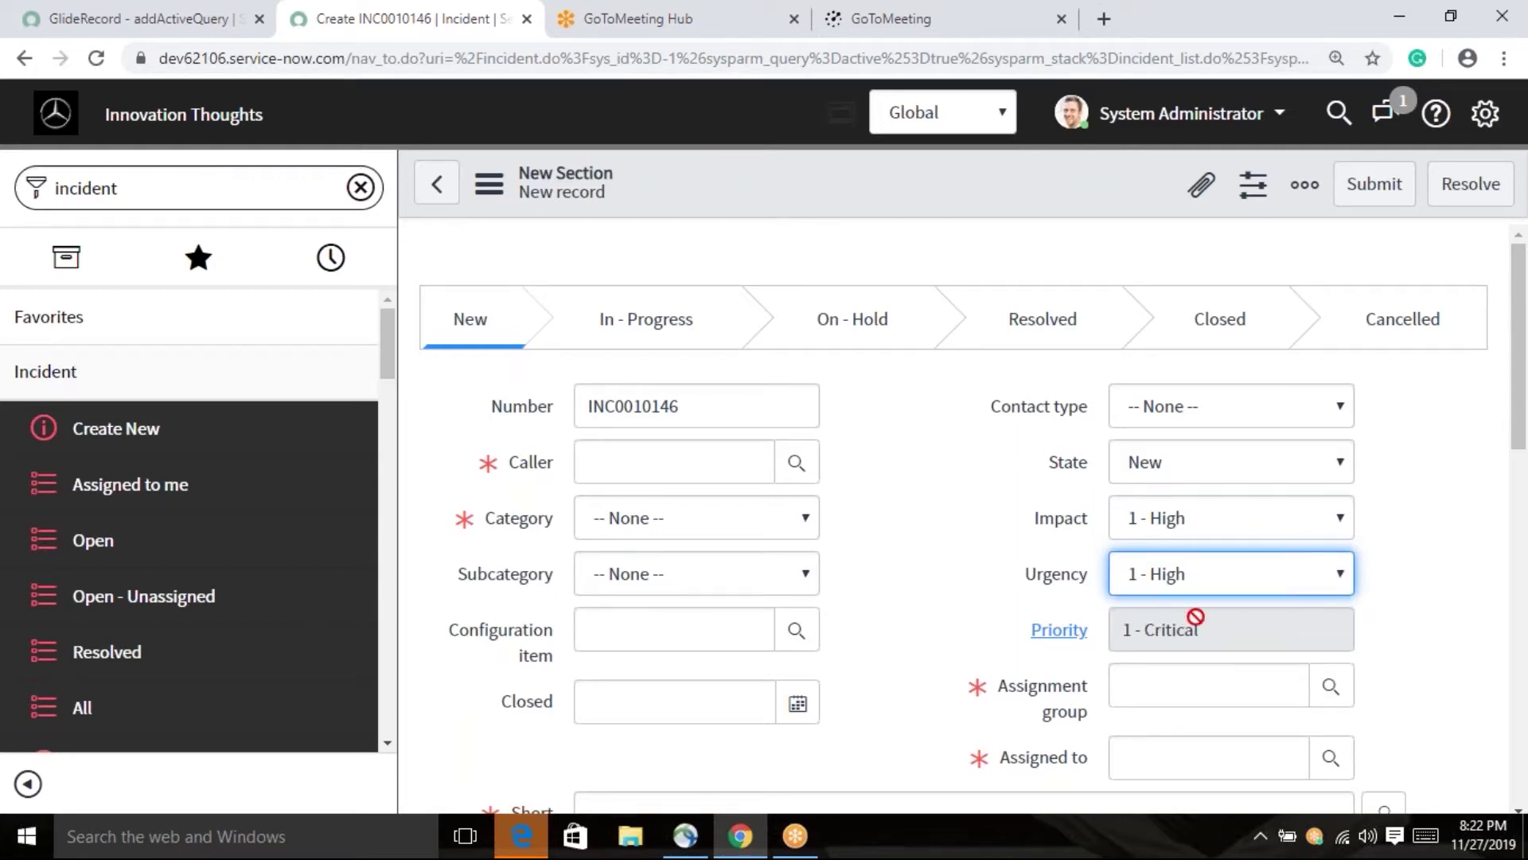
- Change both Impact and Urgency to "5 - Very Very High" and check how the Priority responds
{"action": "left_click", "coordinate": [1202, 513]}
{"action": "left_click", "coordinate": [1191, 649]}
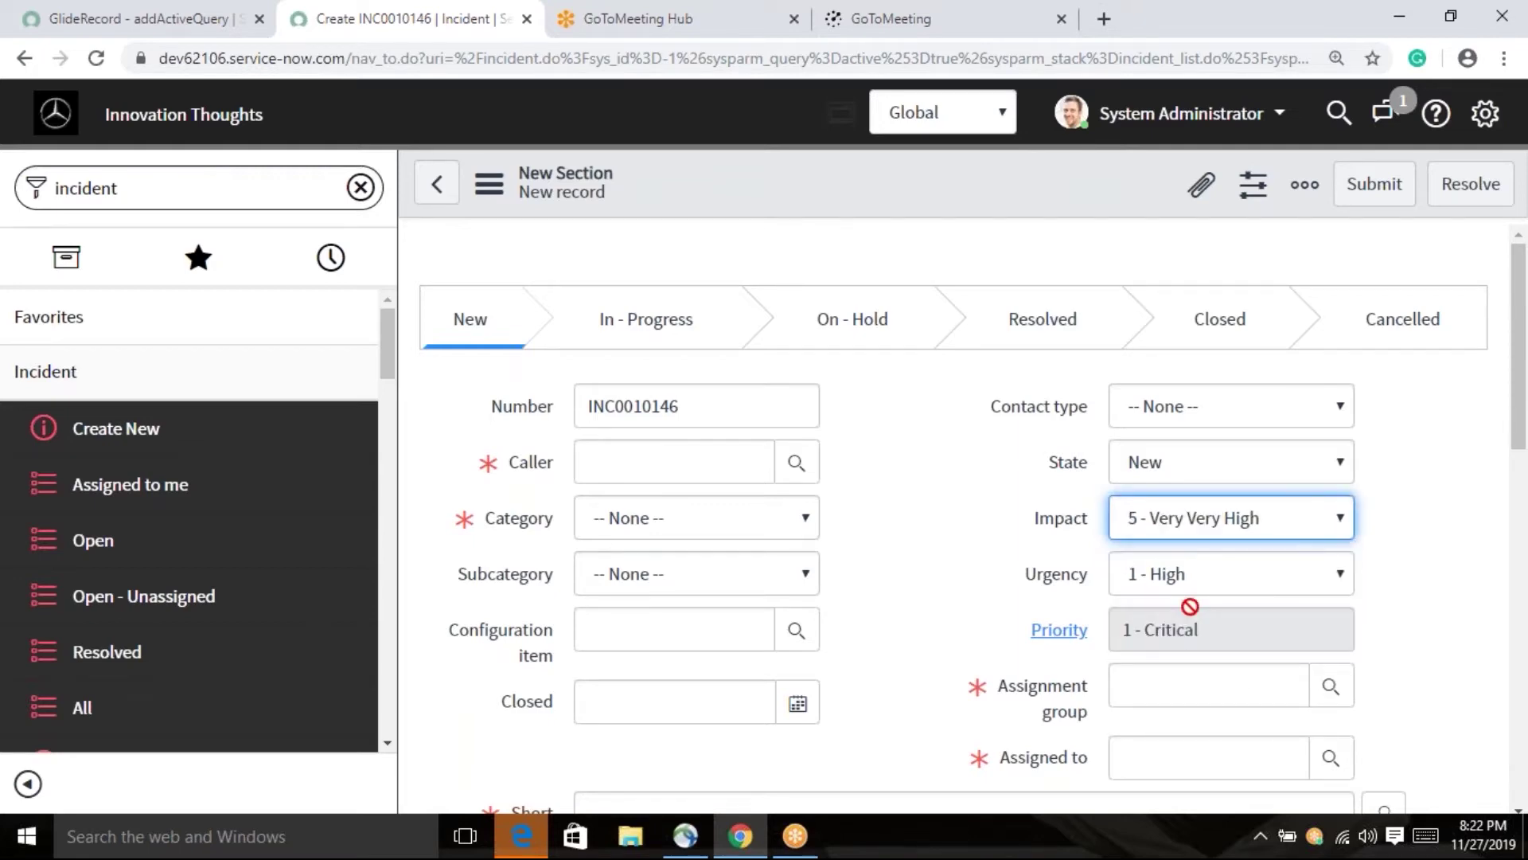
{"action": "left_click", "coordinate": [1194, 573]}
{"action": "left_click", "coordinate": [1266, 700]}
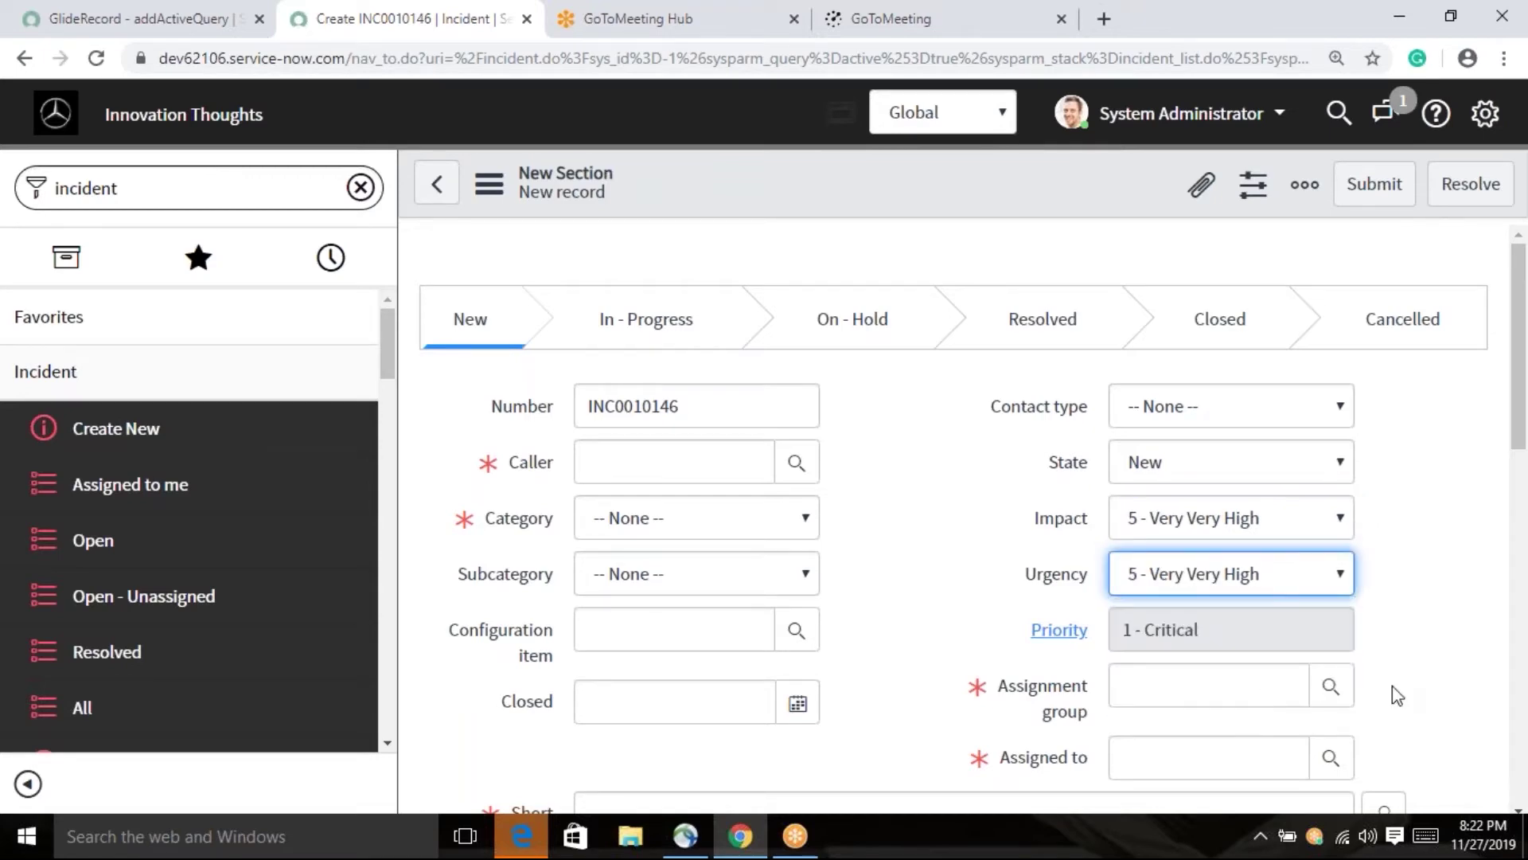
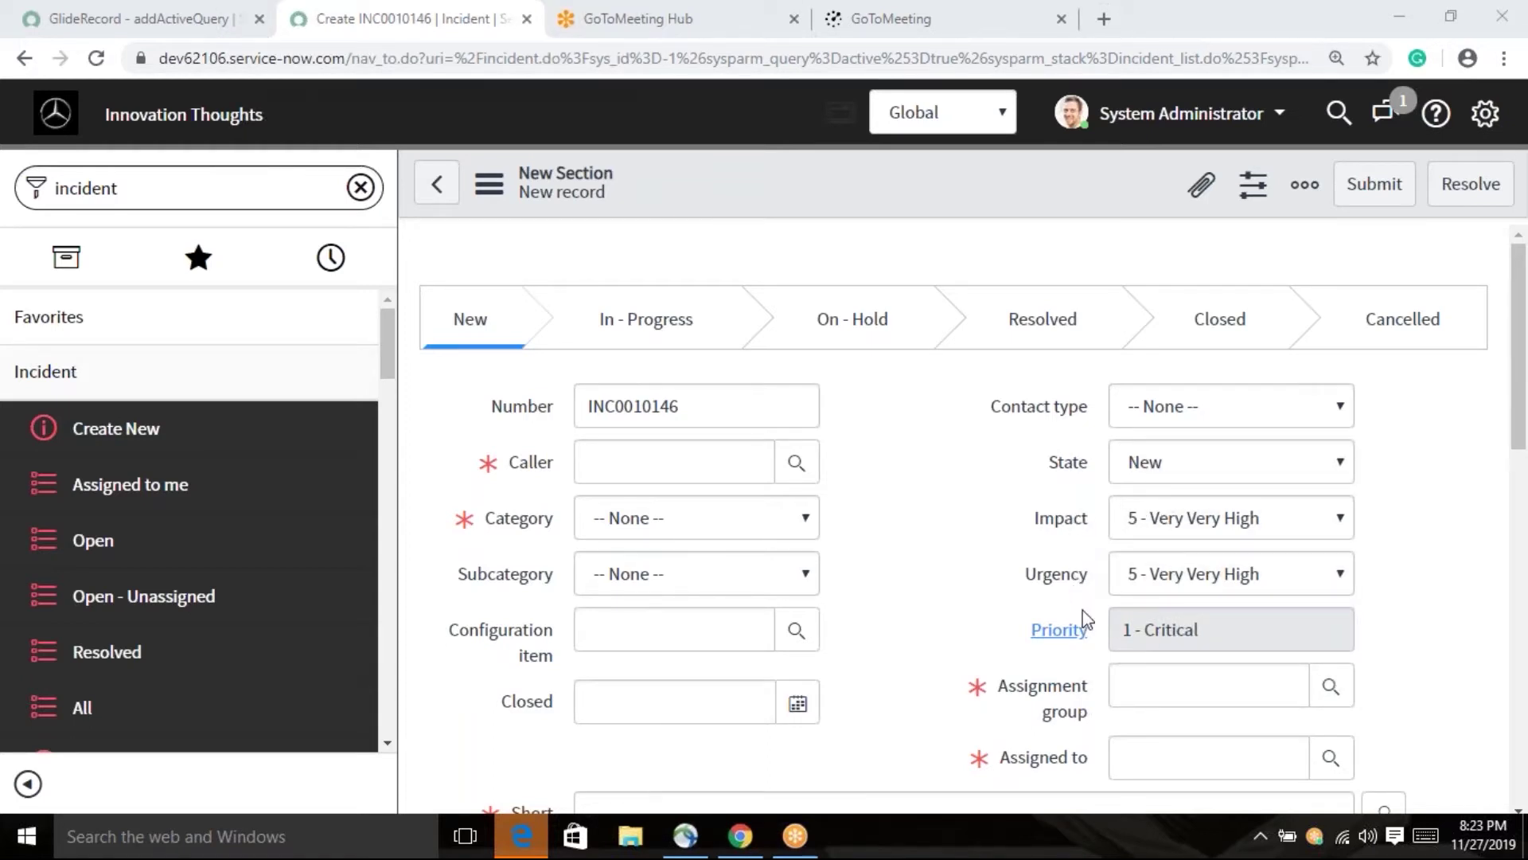
- Open the Priority Data Lookups list through "dl_u_priority.list", leaving the incident form without saving
{"action": "left_click", "coordinate": [142, 185]}
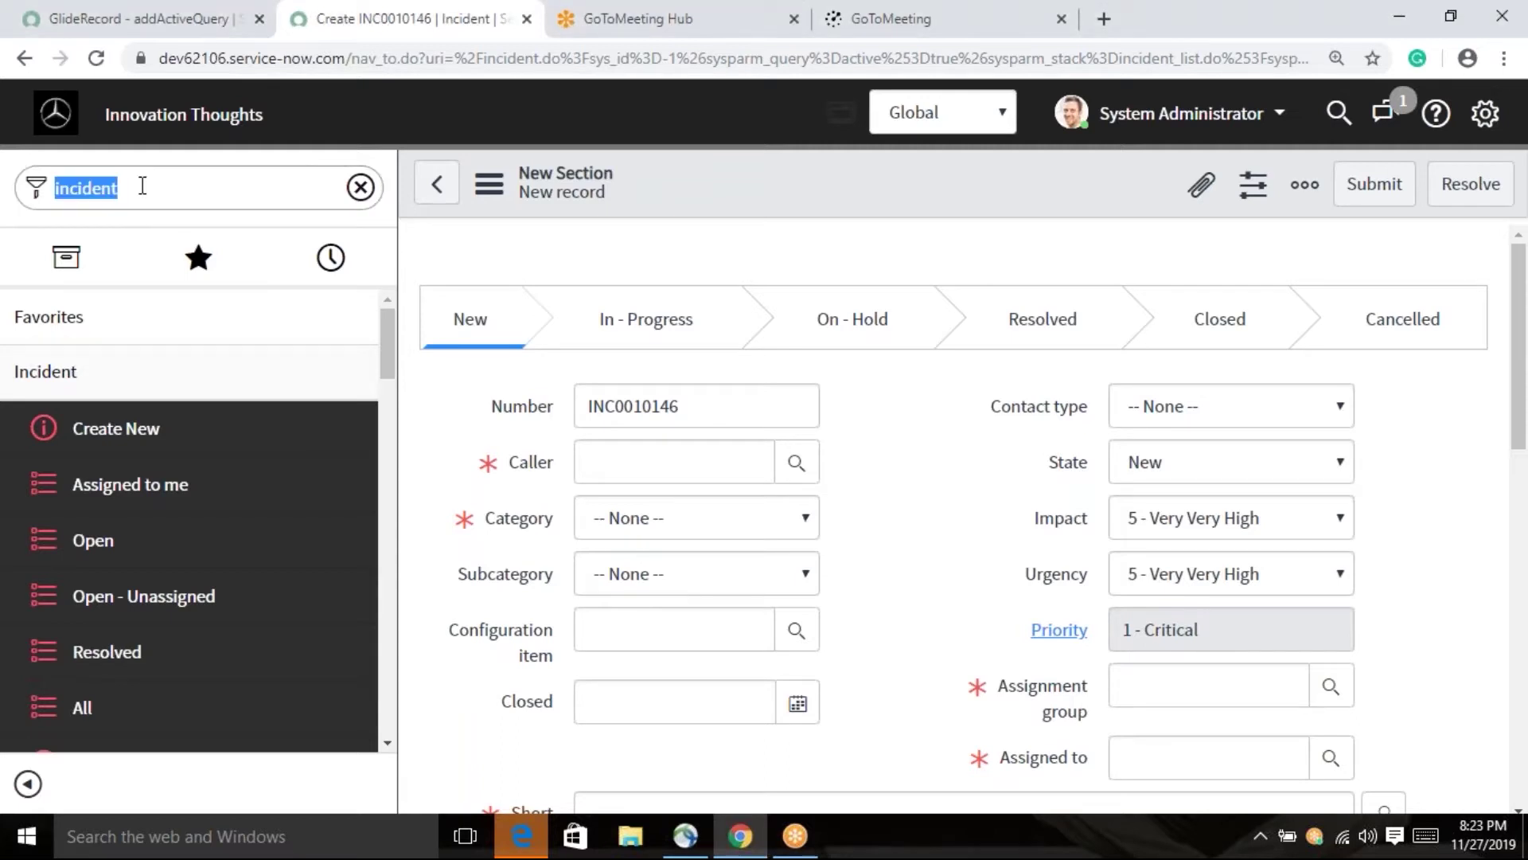
{"action": "type", "text": "dl"}
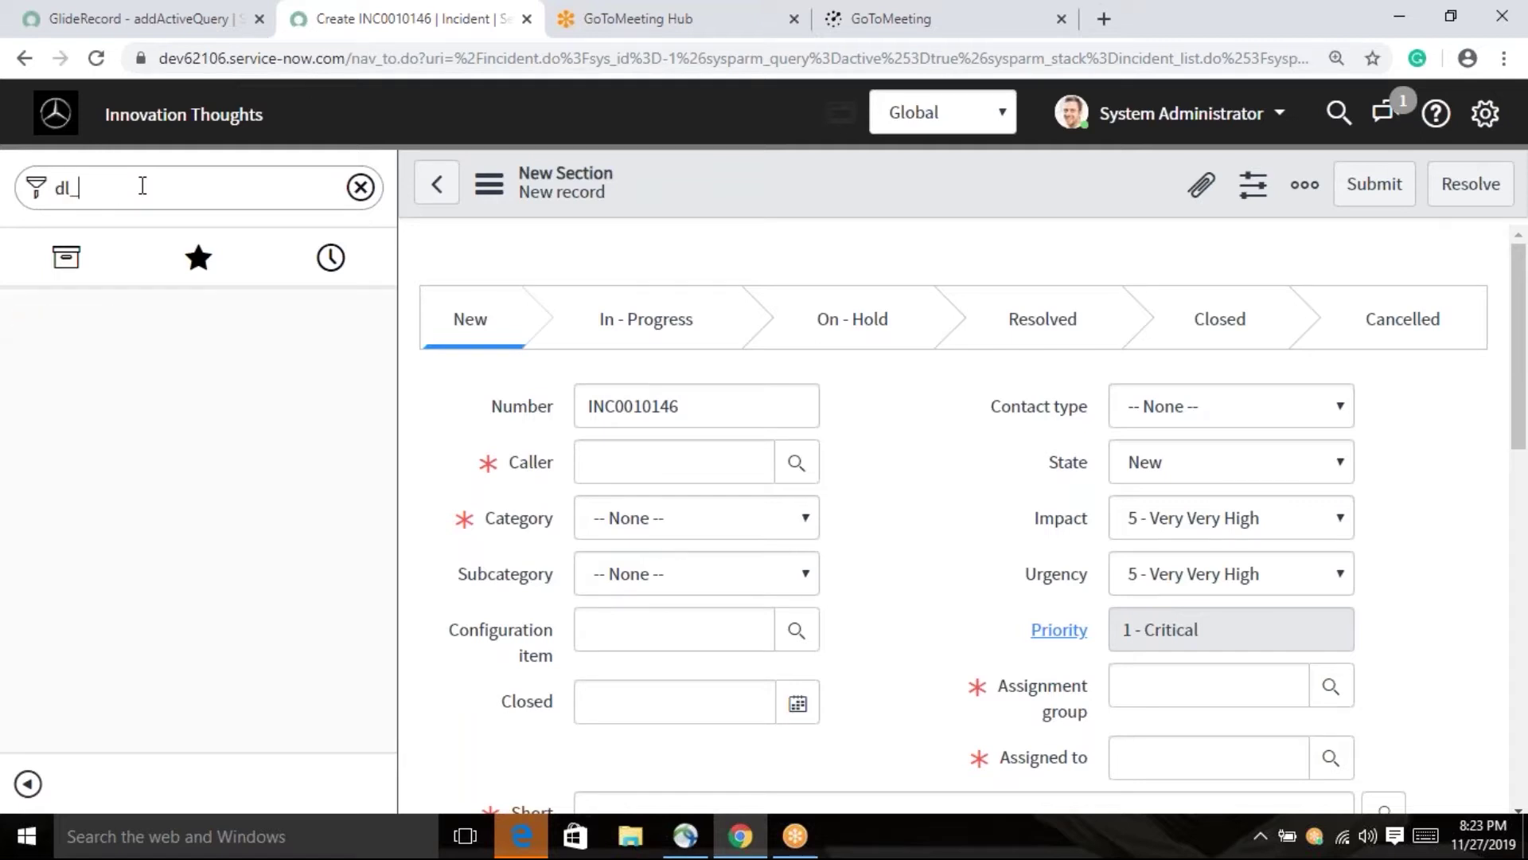
{"action": "type", "text": "_u_priority"}
{"action": "type", "text": ".list"}
{"action": "key", "text": "Return"}
{"action": "left_click", "coordinate": [876, 185]}
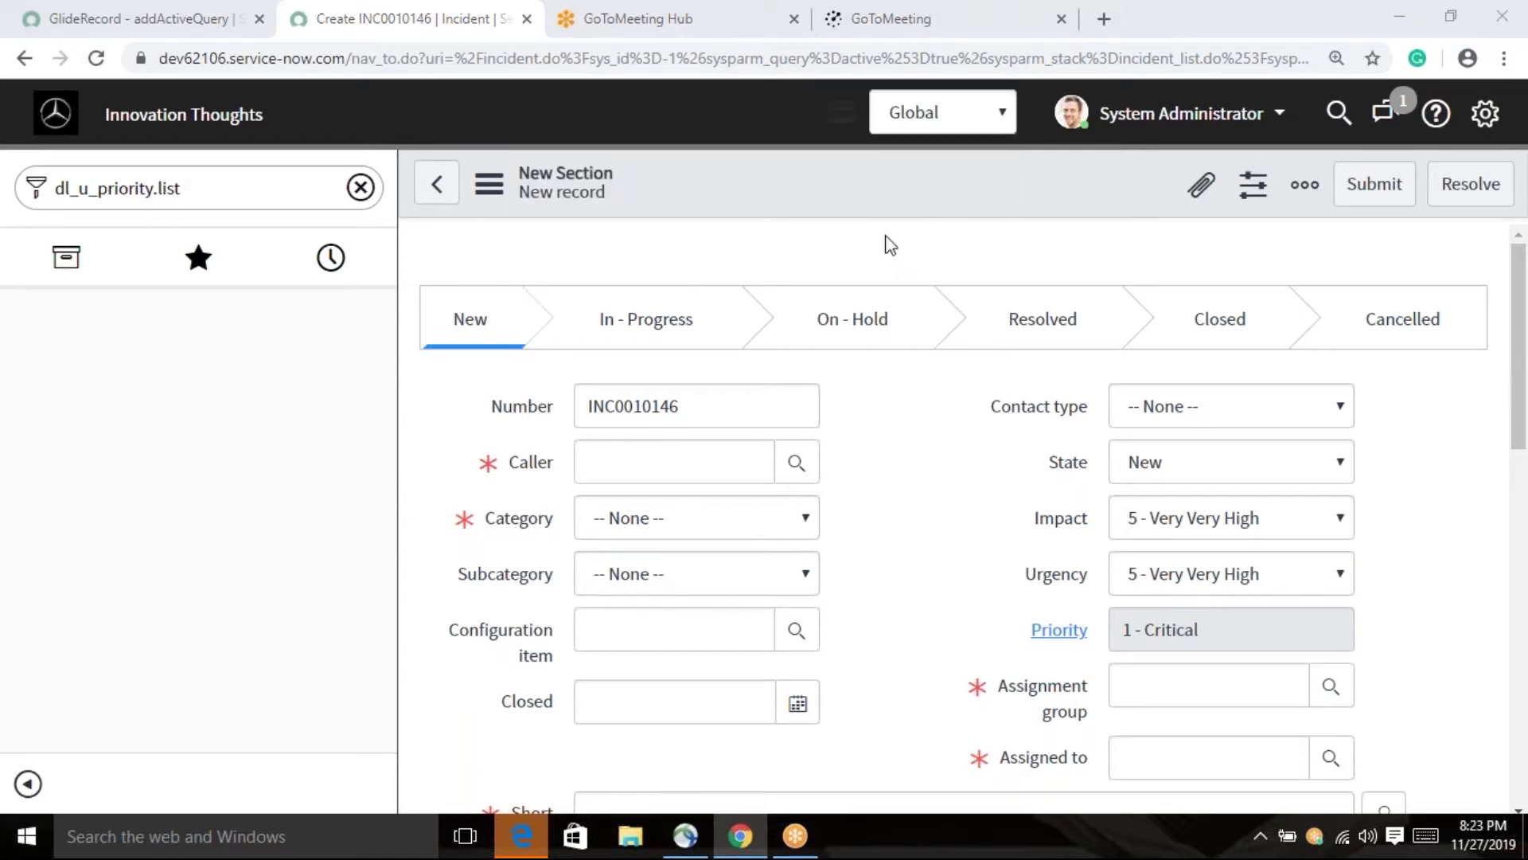
{"action": "left_click", "coordinate": [867, 222]}
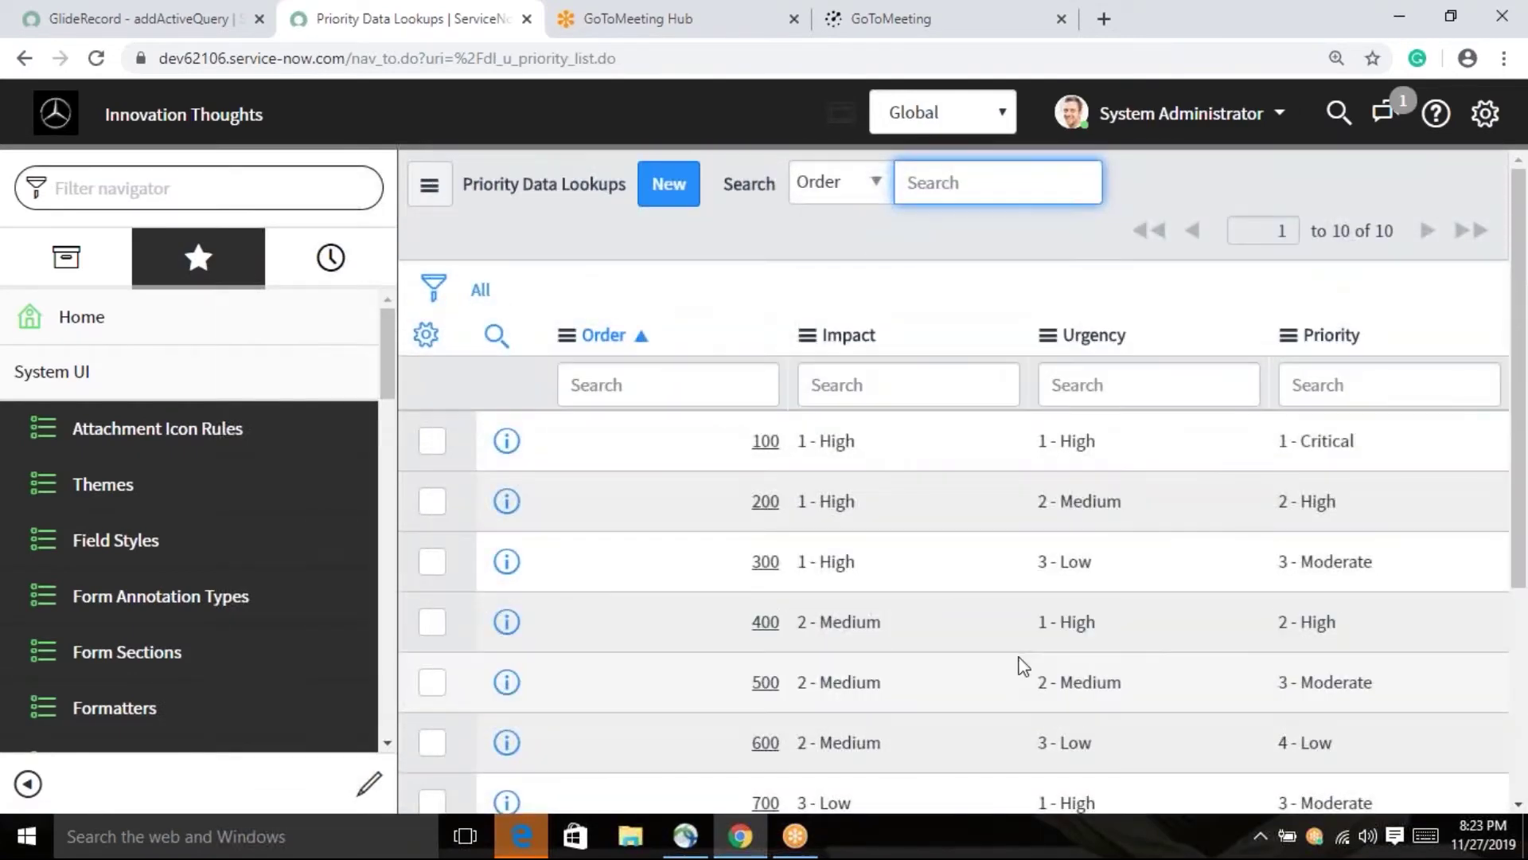
- Start a new priority data lookup with Impact and Urgency "5 - Very Very High" and Priority "7 - Very Very Critical"
{"action": "scroll", "coordinate": [1020, 663], "scroll_direction": "down", "scroll_amount": 3}
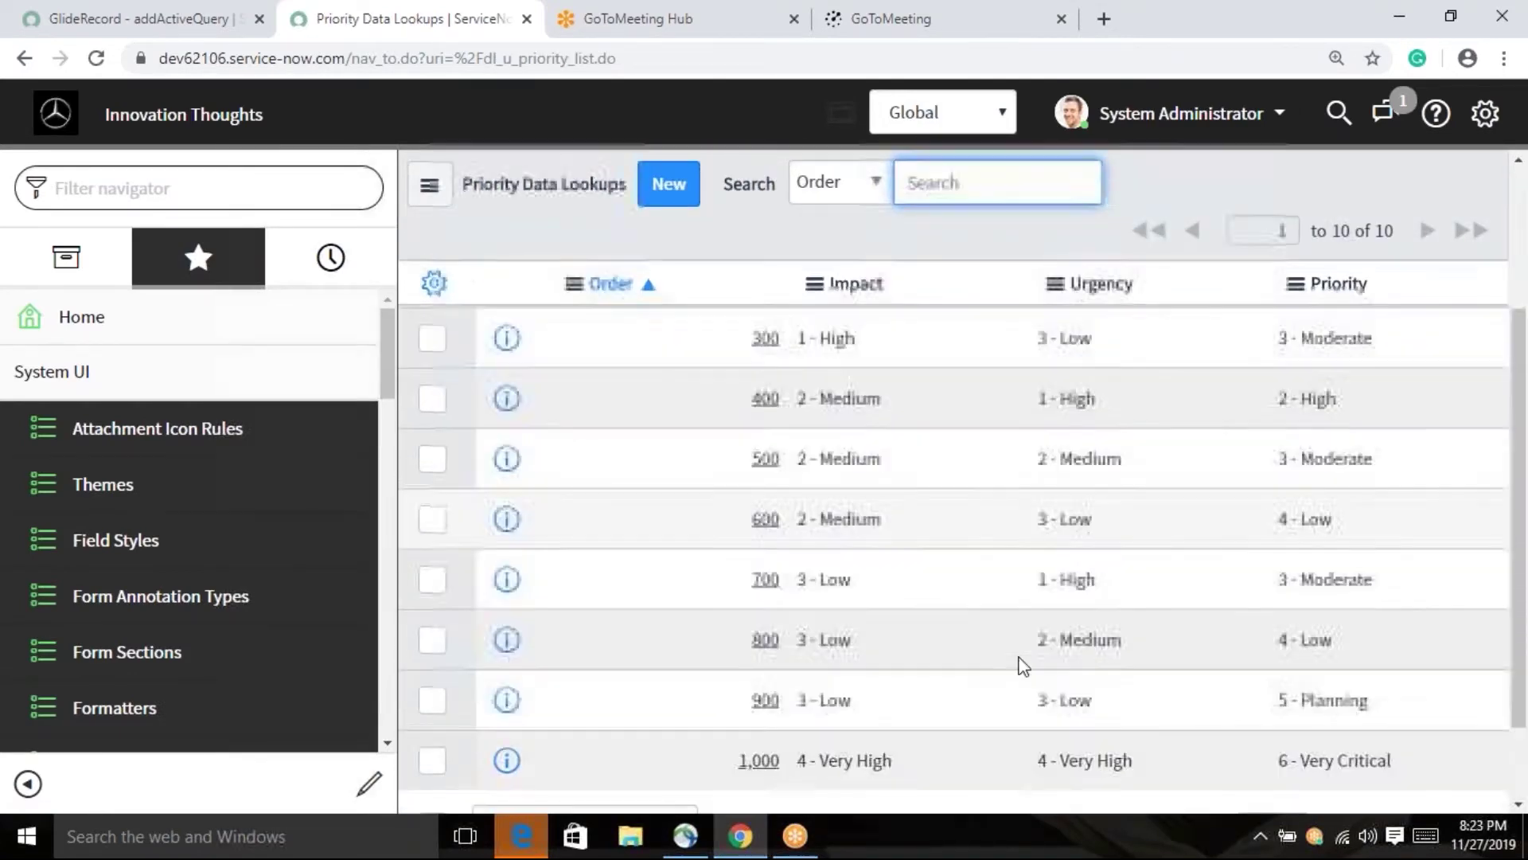
{"action": "scroll", "coordinate": [995, 665], "scroll_direction": "up", "scroll_amount": 2}
{"action": "left_click", "coordinate": [673, 184]}
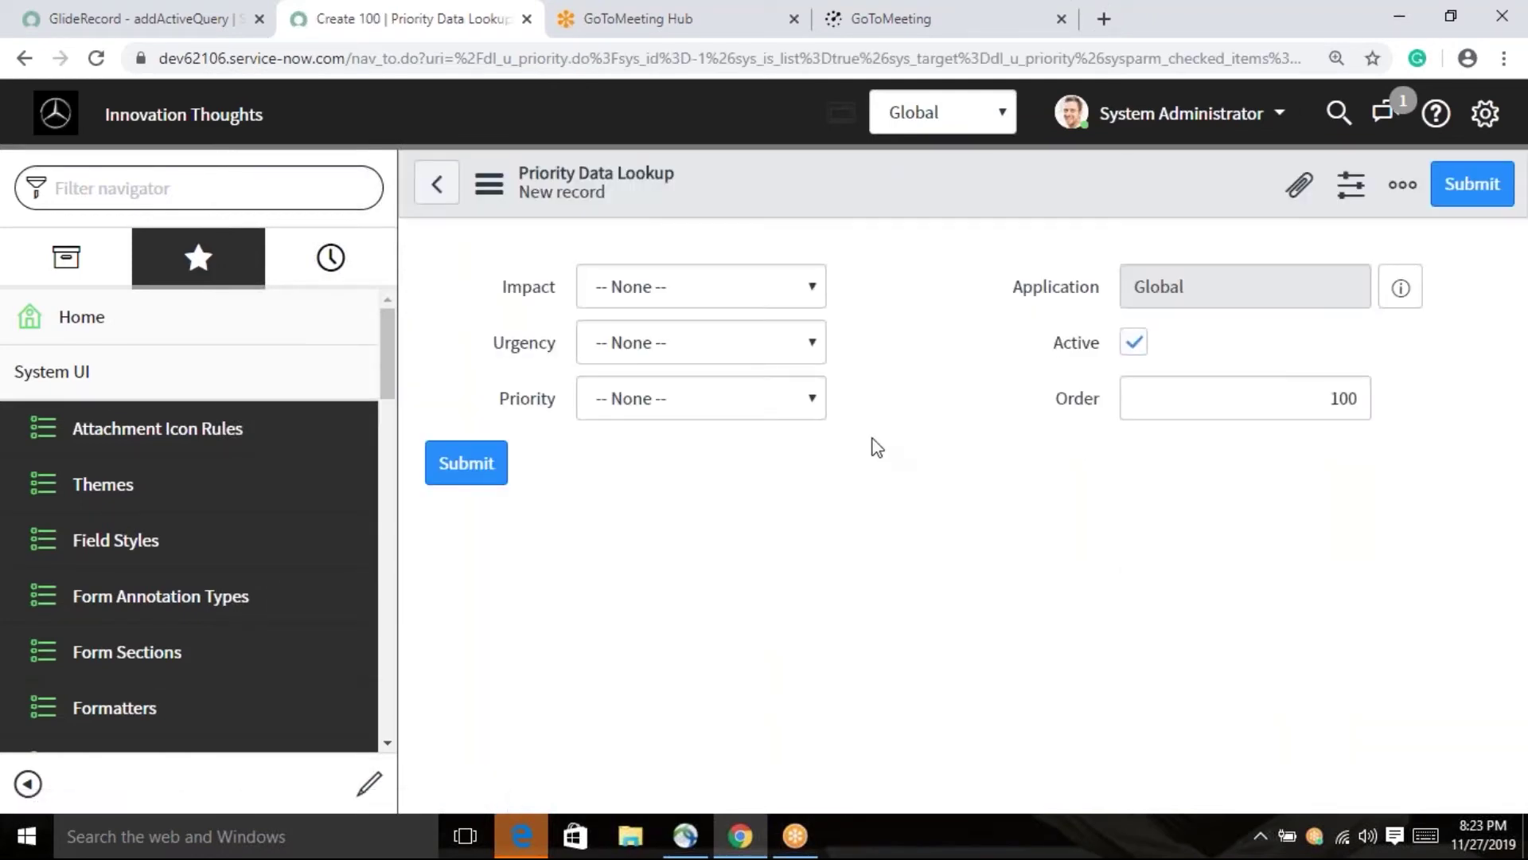
{"action": "left_click", "coordinate": [796, 291]}
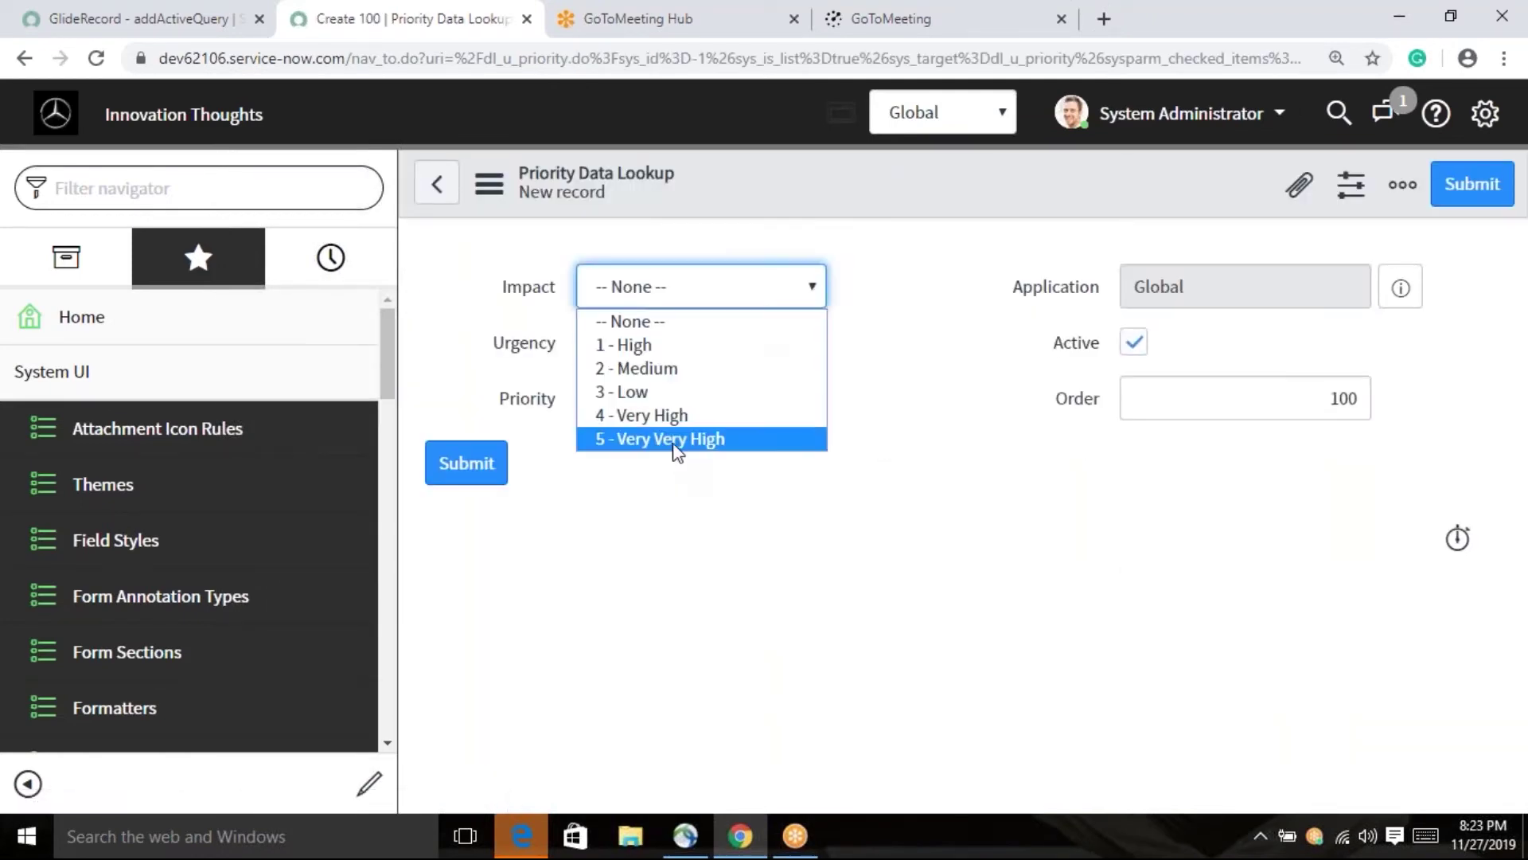
{"action": "left_click", "coordinate": [677, 439]}
{"action": "left_click", "coordinate": [763, 347]}
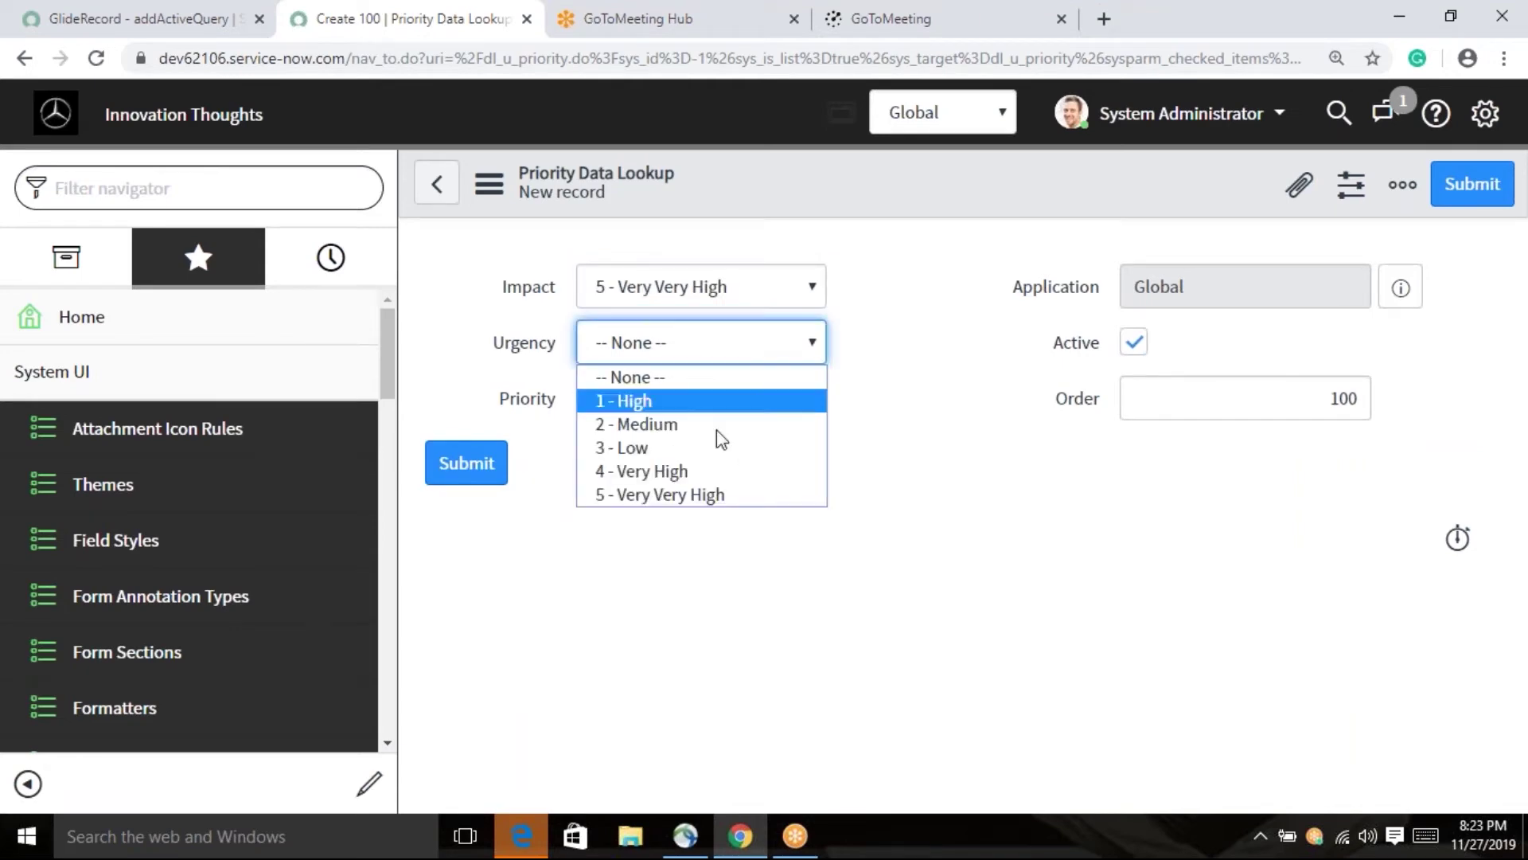
{"action": "left_click", "coordinate": [713, 495]}
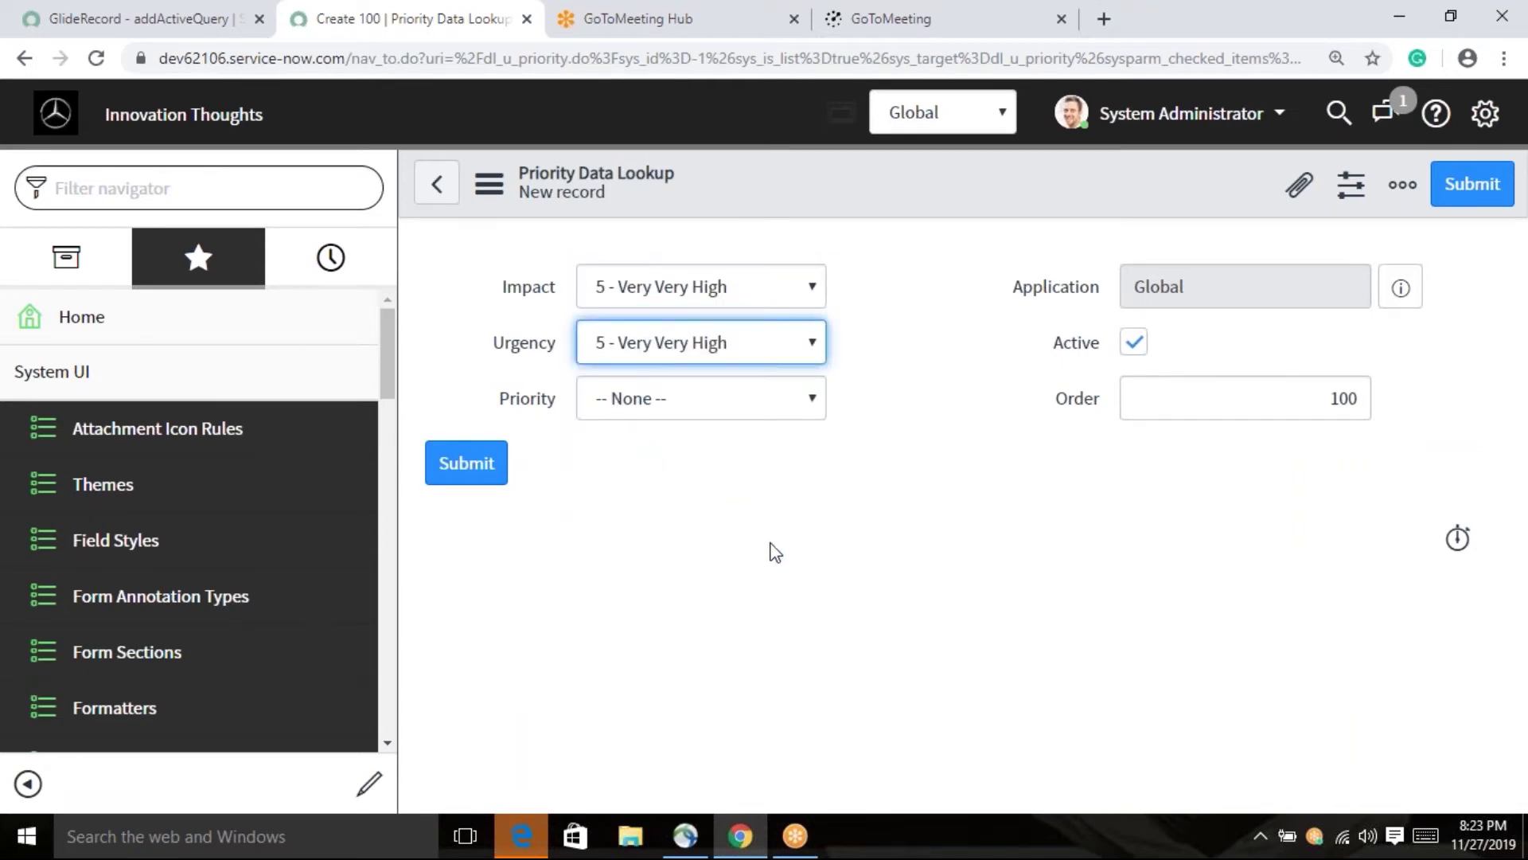
{"action": "left_click", "coordinate": [766, 410]}
{"action": "left_click", "coordinate": [754, 597]}
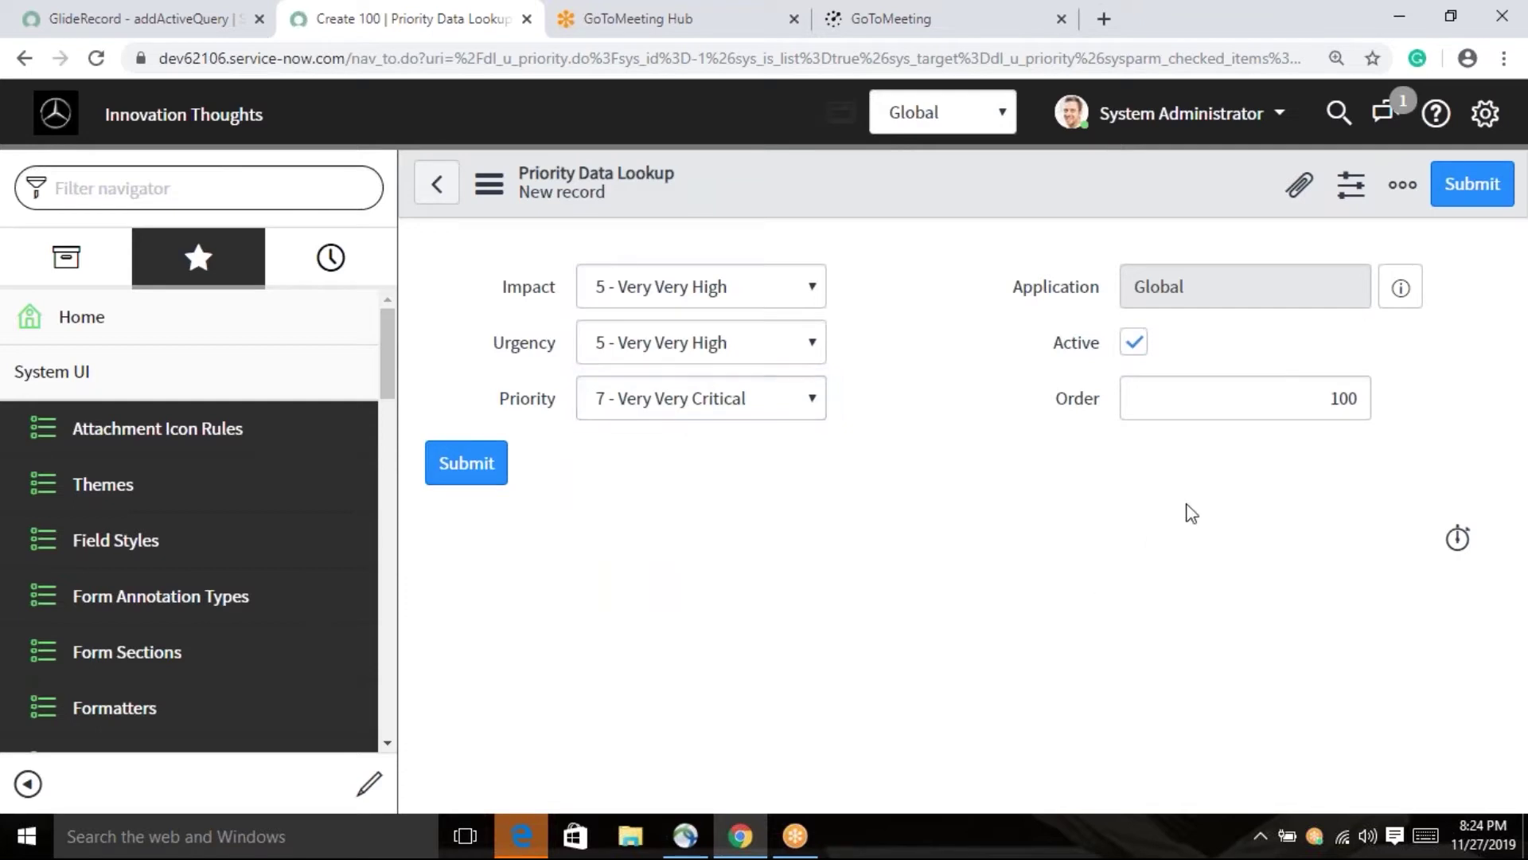
- Set the order of the new priority data lookup to 1100 and submit the record
{"action": "double_click", "coordinate": [1285, 413]}
{"action": "type", "text": "10"}
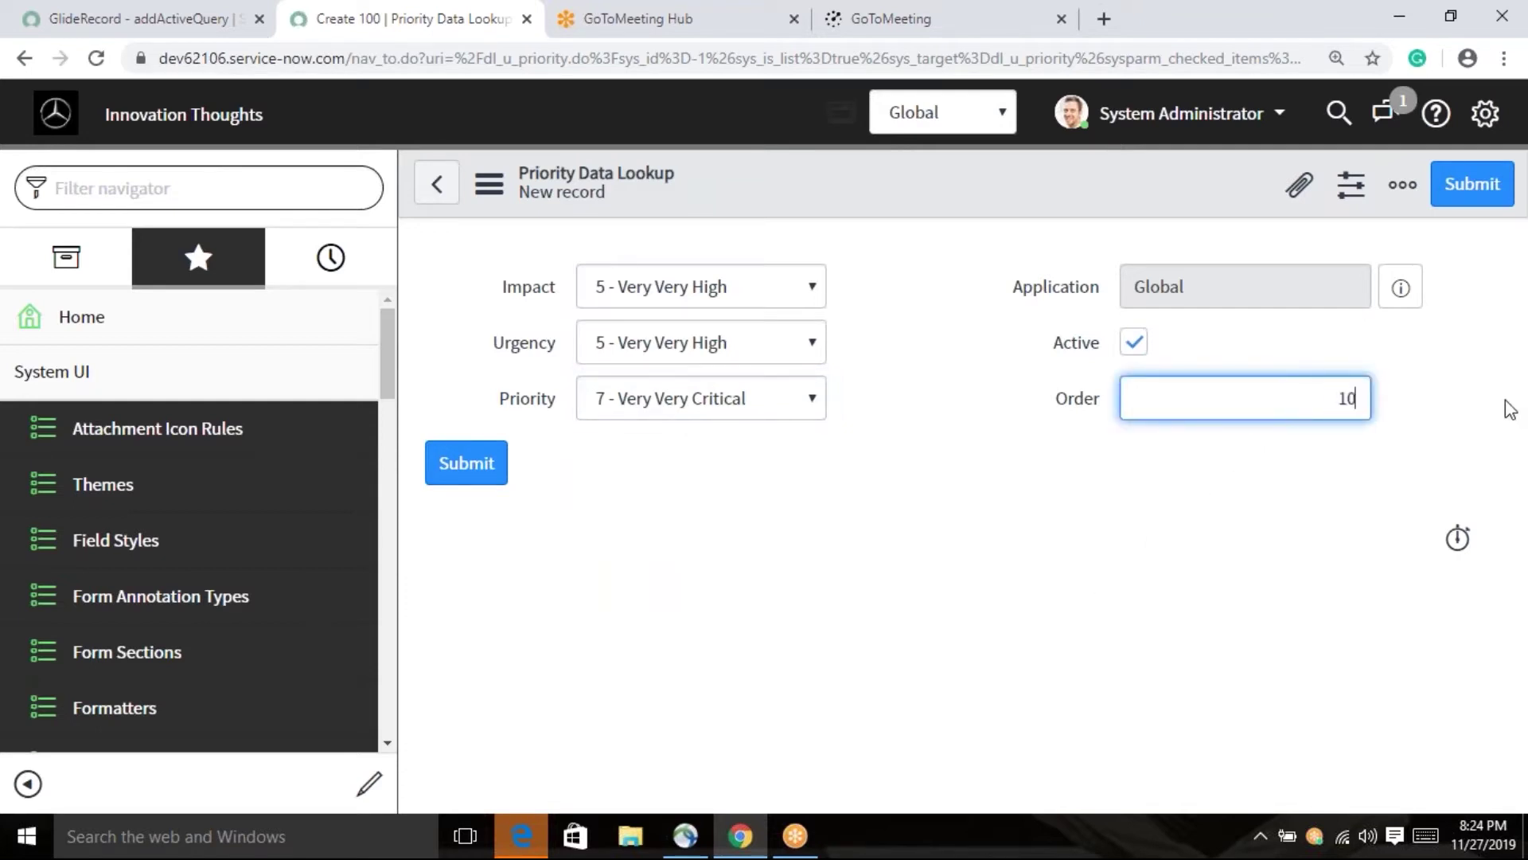
{"action": "type", "text": "00"}
{"action": "key", "text": "BackSpace"}
{"action": "key", "text": "BackSpace"}
{"action": "key", "text": "BackSpace"}
{"action": "type", "text": "100"}
{"action": "left_click", "coordinate": [1495, 182]}
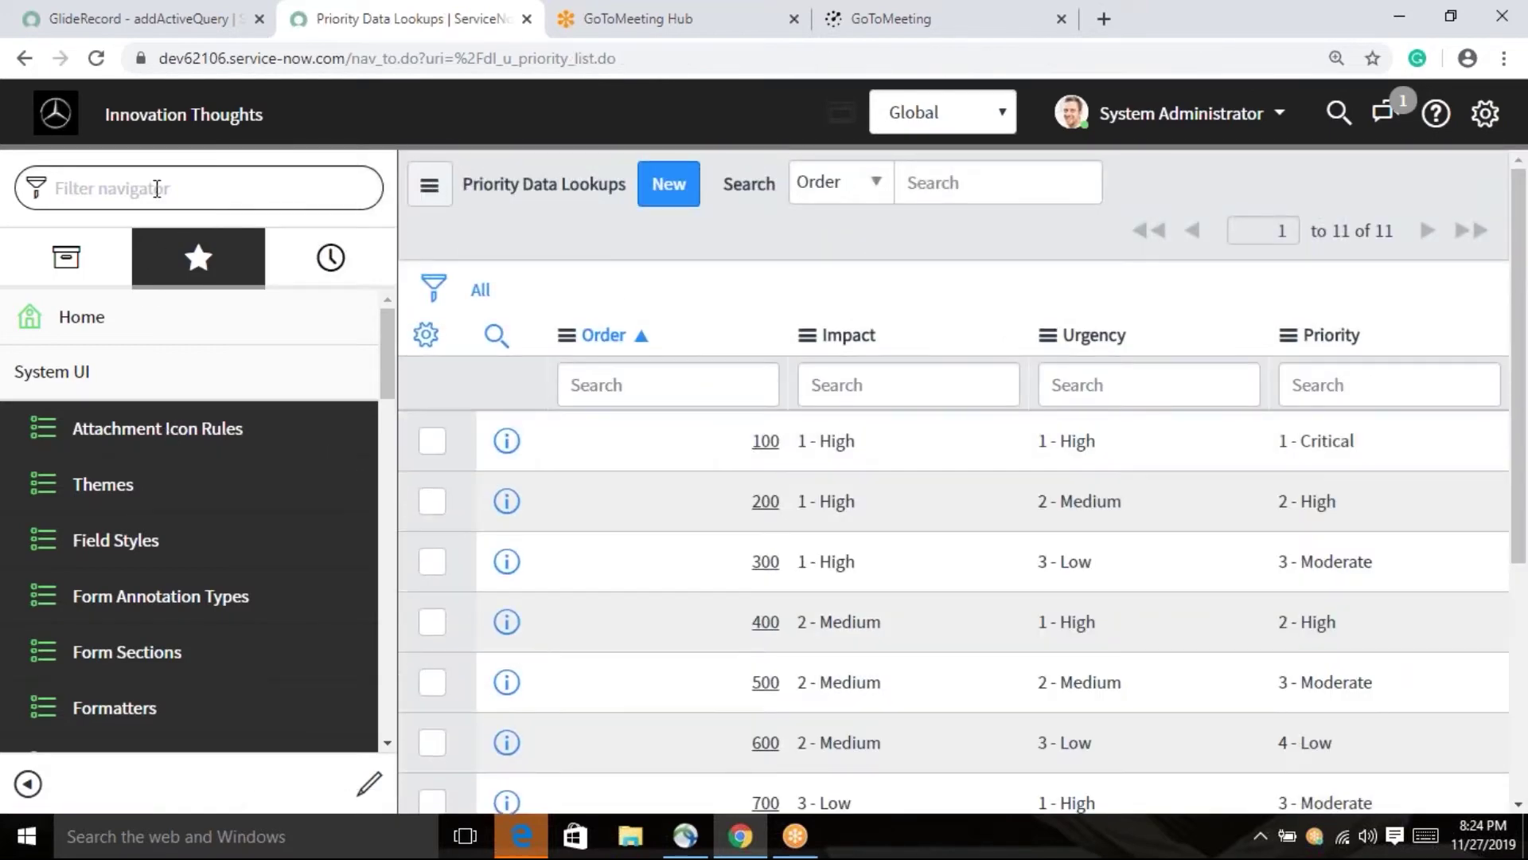
- Open a new incident and set Impact and Urgency to "5 - Very Very High" to check the Priority
{"action": "left_click", "coordinate": [157, 188]}
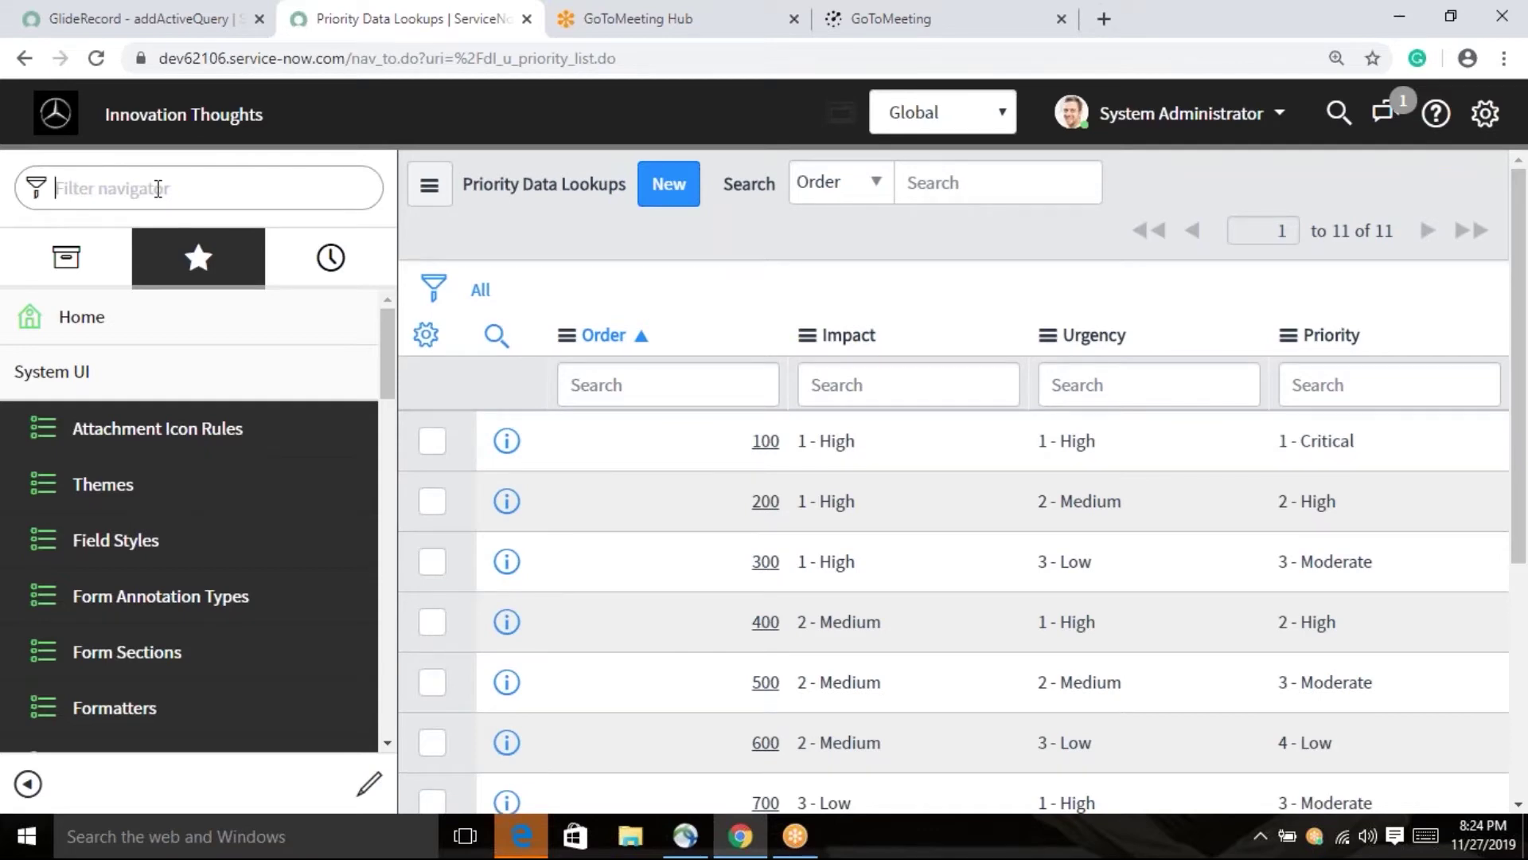
{"action": "type", "text": "incident"}
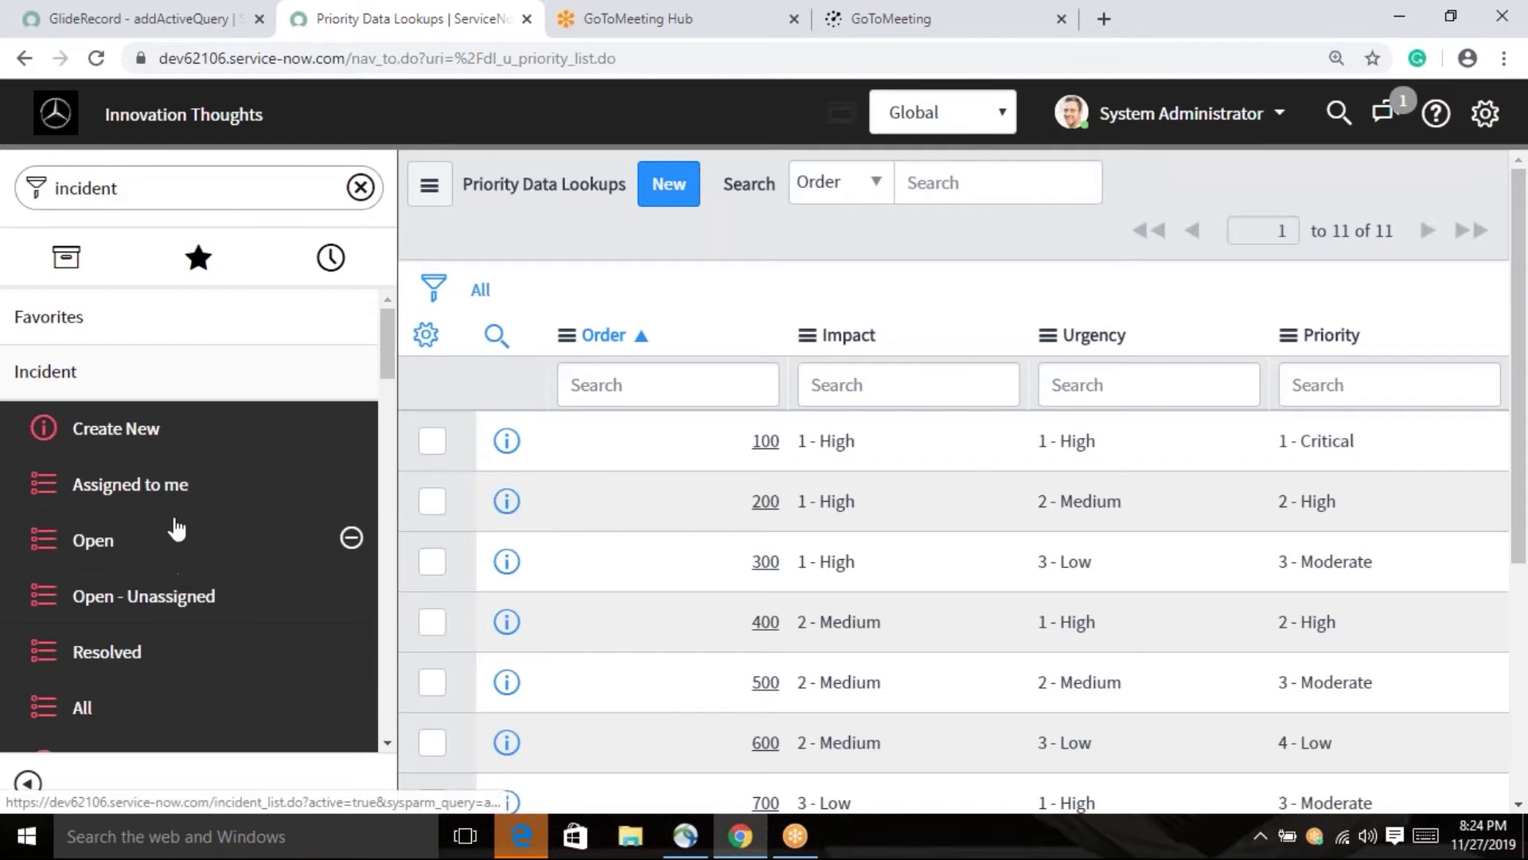
{"action": "left_click", "coordinate": [307, 458]}
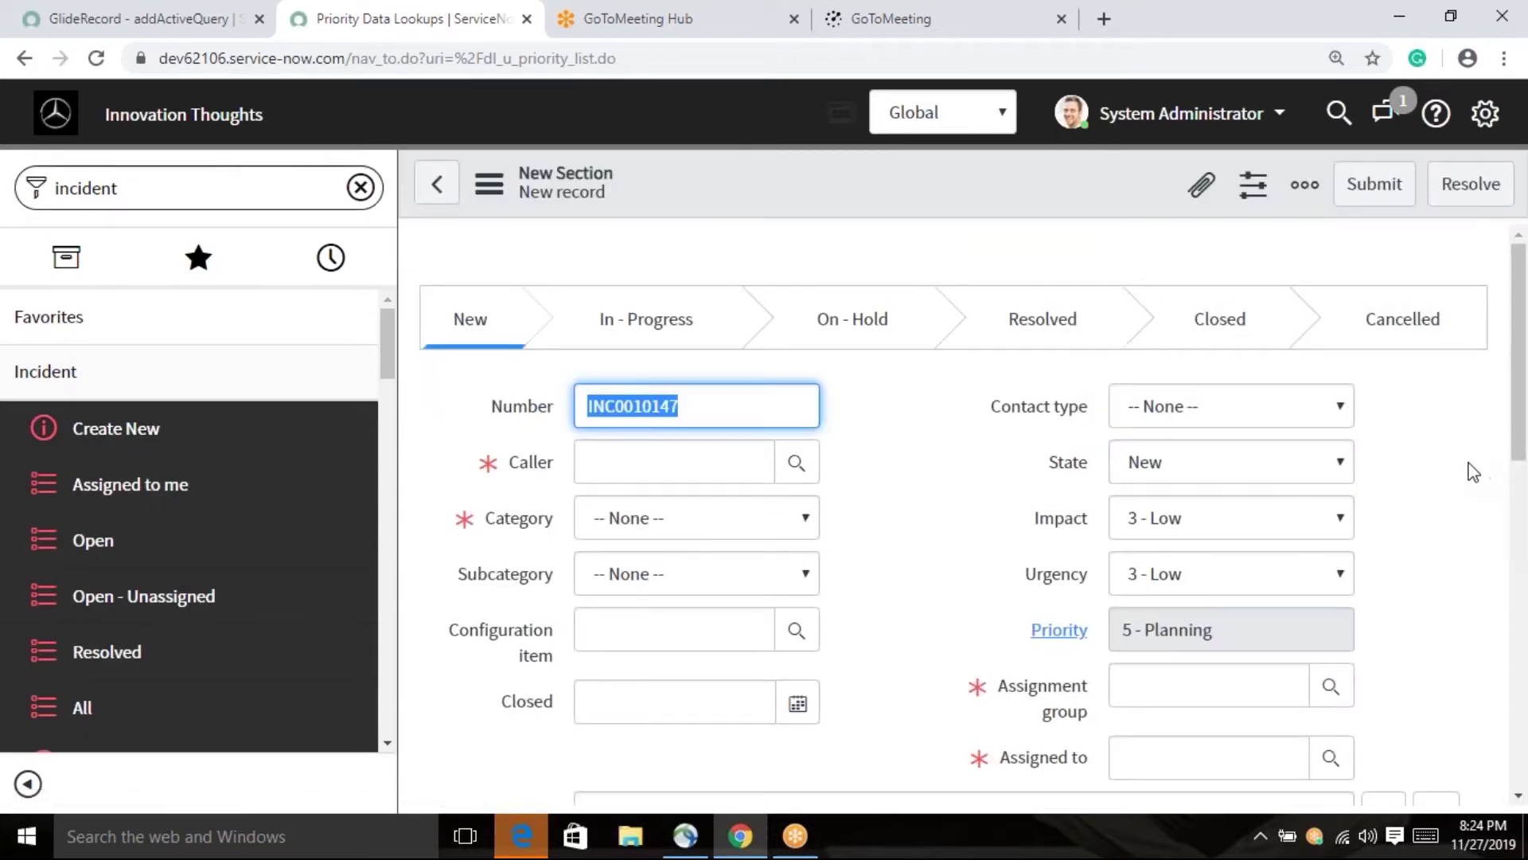
{"action": "left_click", "coordinate": [1338, 518]}
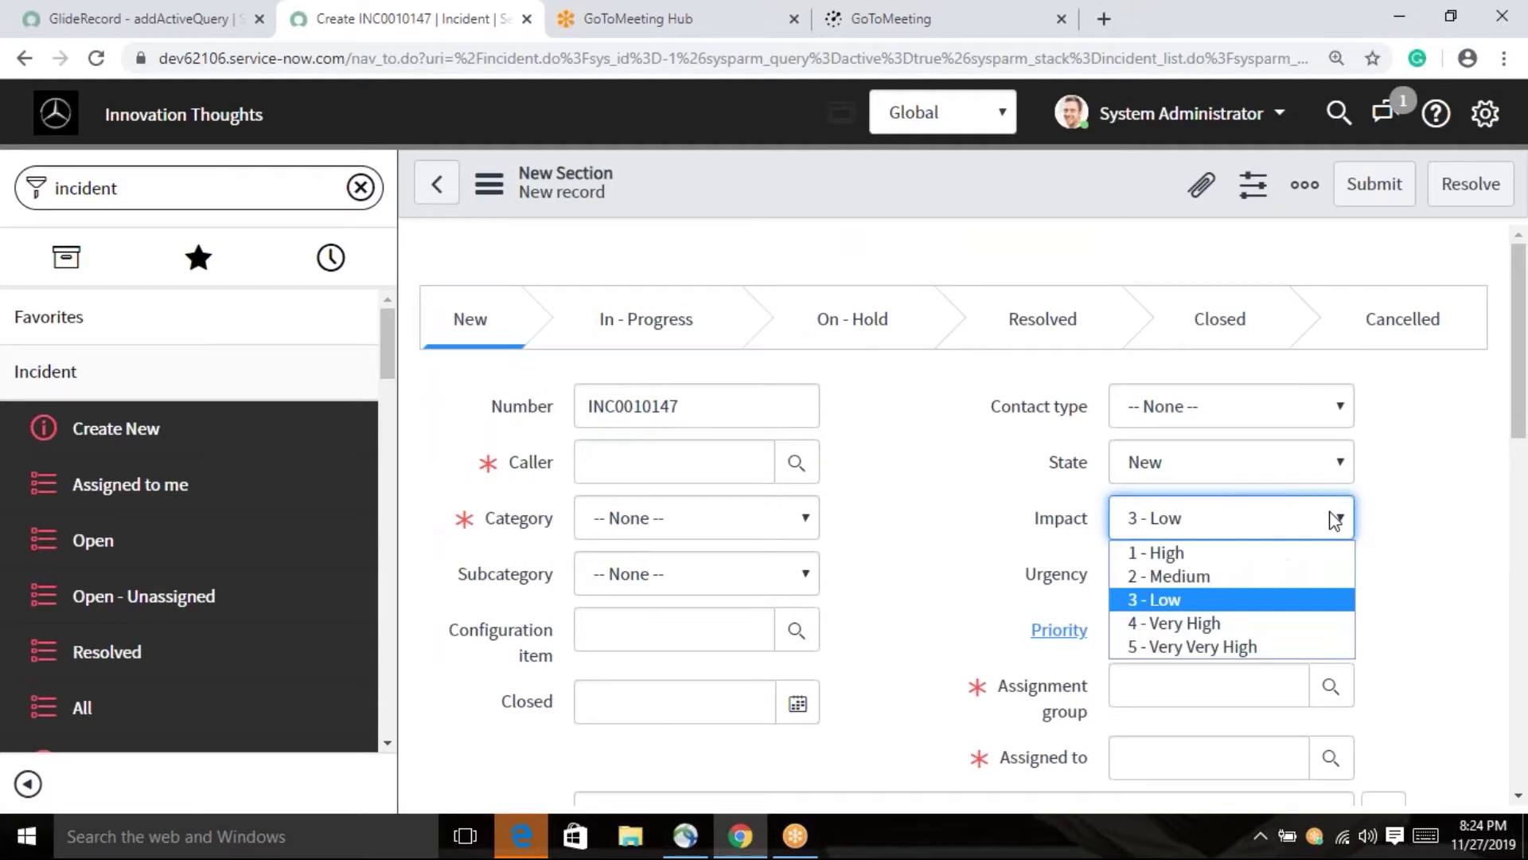
{"action": "left_click", "coordinate": [1226, 643]}
{"action": "left_click", "coordinate": [1277, 580]}
{"action": "left_click", "coordinate": [1249, 707]}
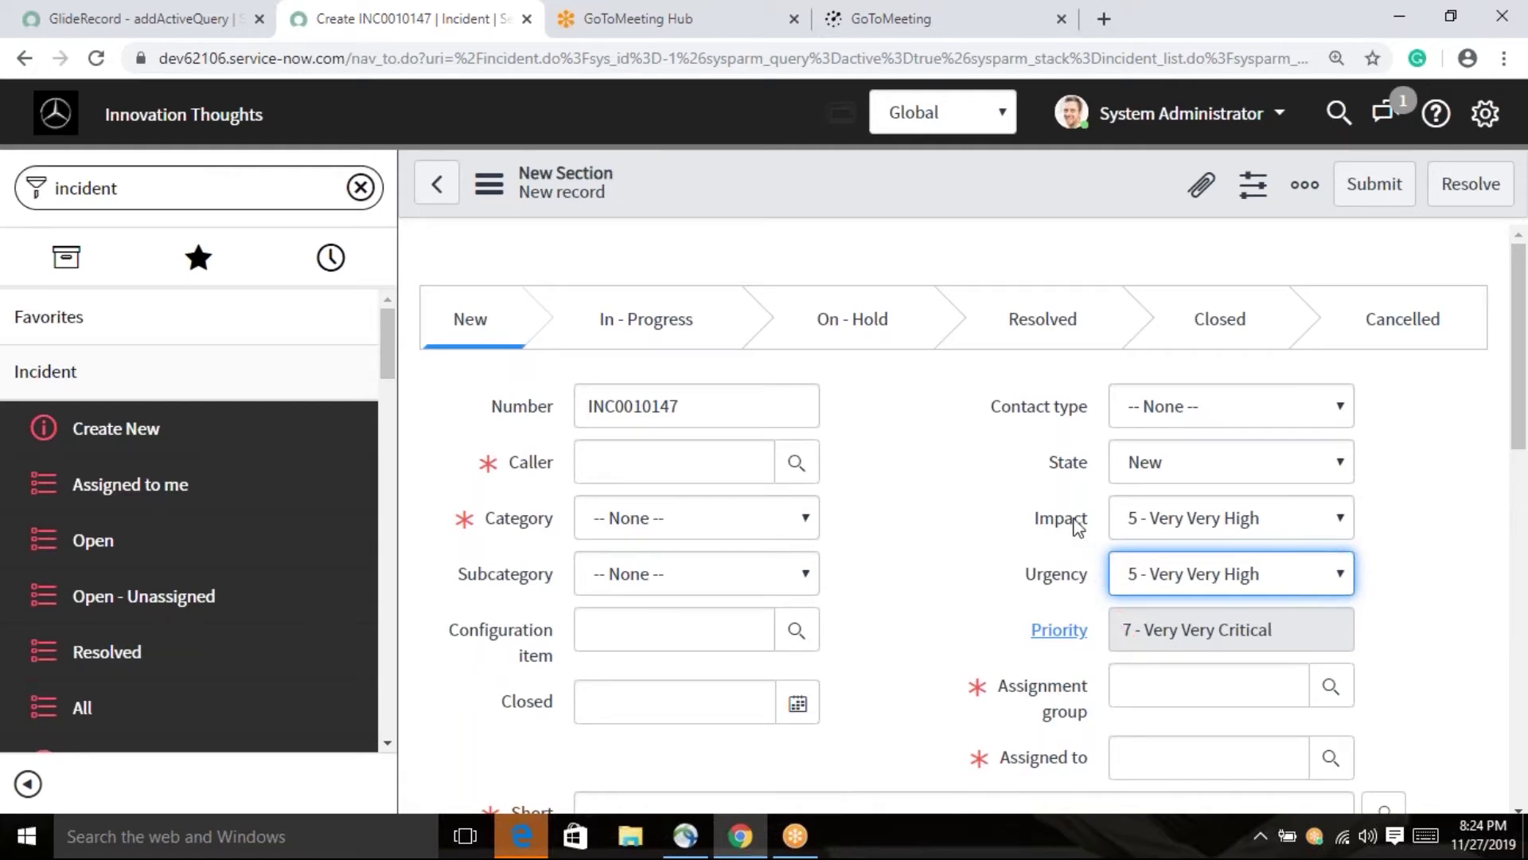
{"action": "mouse_move", "coordinate": [1078, 525]}
- Filter the navigator for "lookup" and open Data Lookup Definitions, discarding the unsaved incident
{"action": "left_click", "coordinate": [138, 185]}
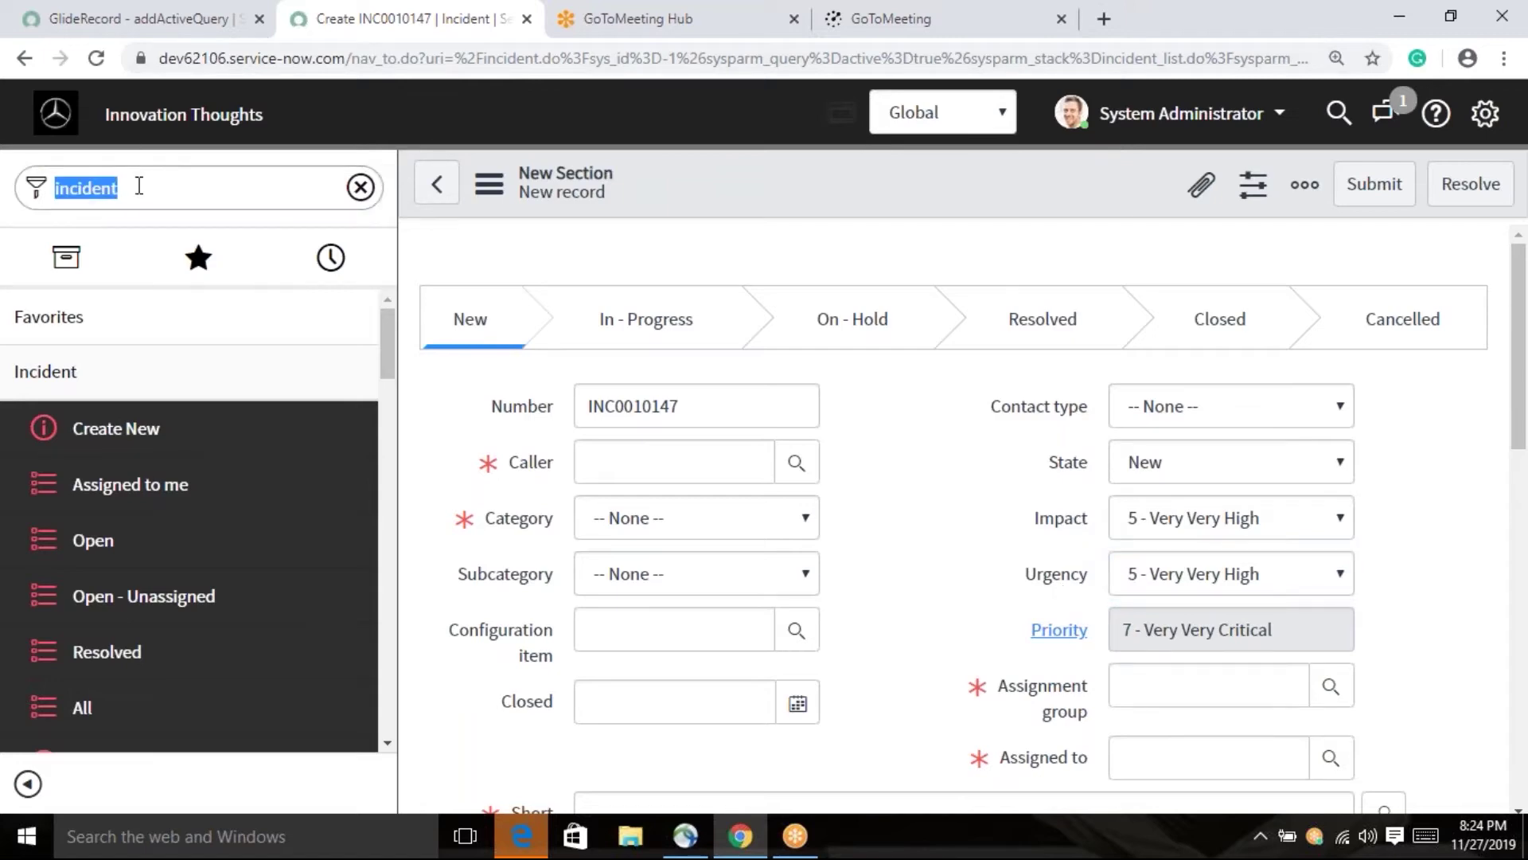
{"action": "type", "text": "lookup"}
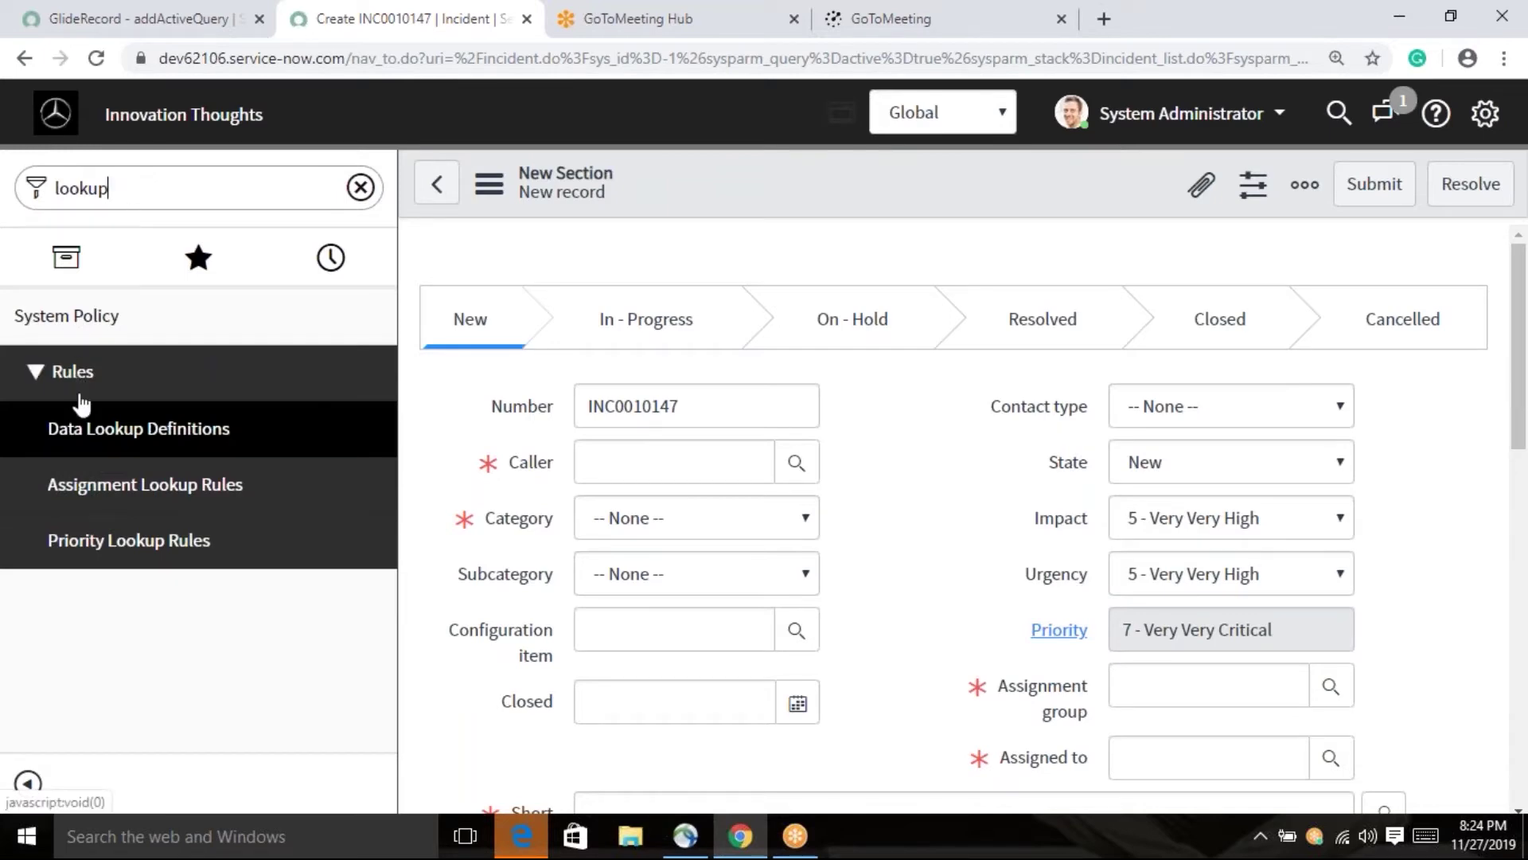
{"action": "left_click", "coordinate": [104, 444]}
{"action": "left_click", "coordinate": [872, 185]}
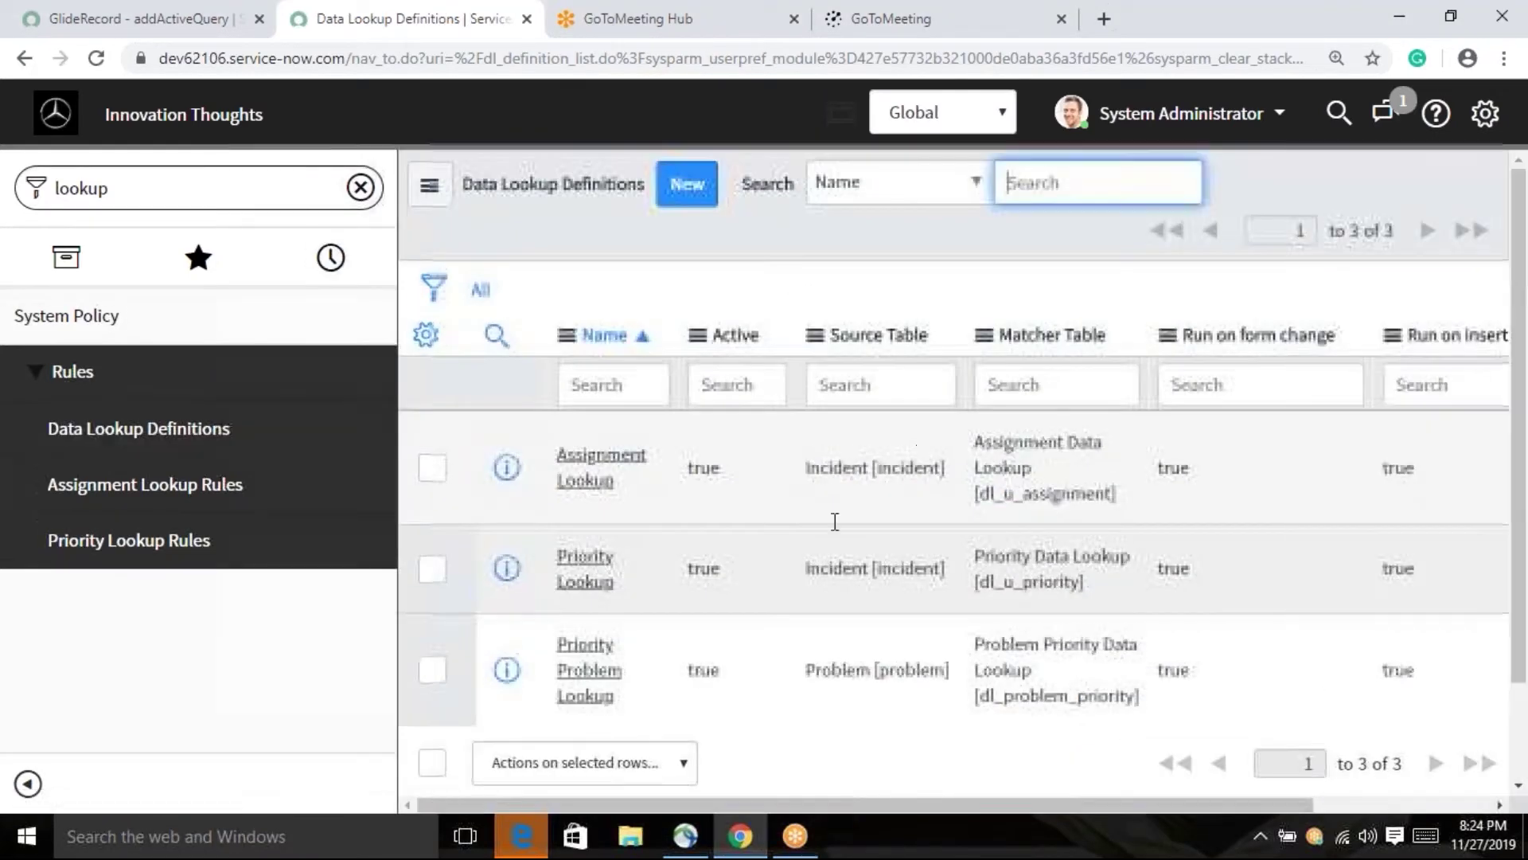
- Open the Priority Lookup definition record and review its matcher field definitions and setter field definitions
{"action": "left_click", "coordinate": [506, 568]}
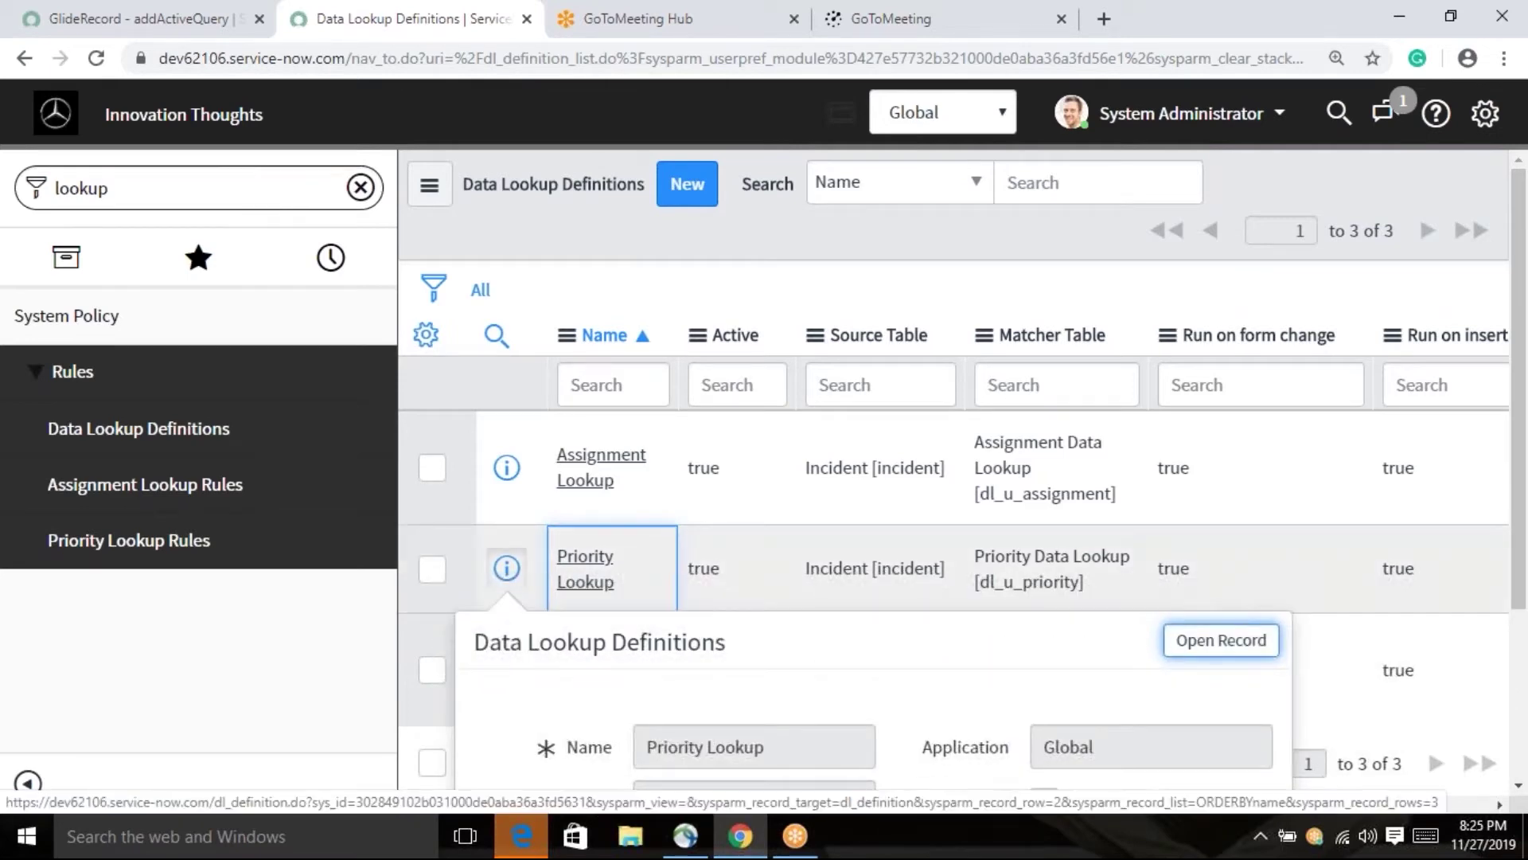
{"action": "left_click", "coordinate": [1221, 640]}
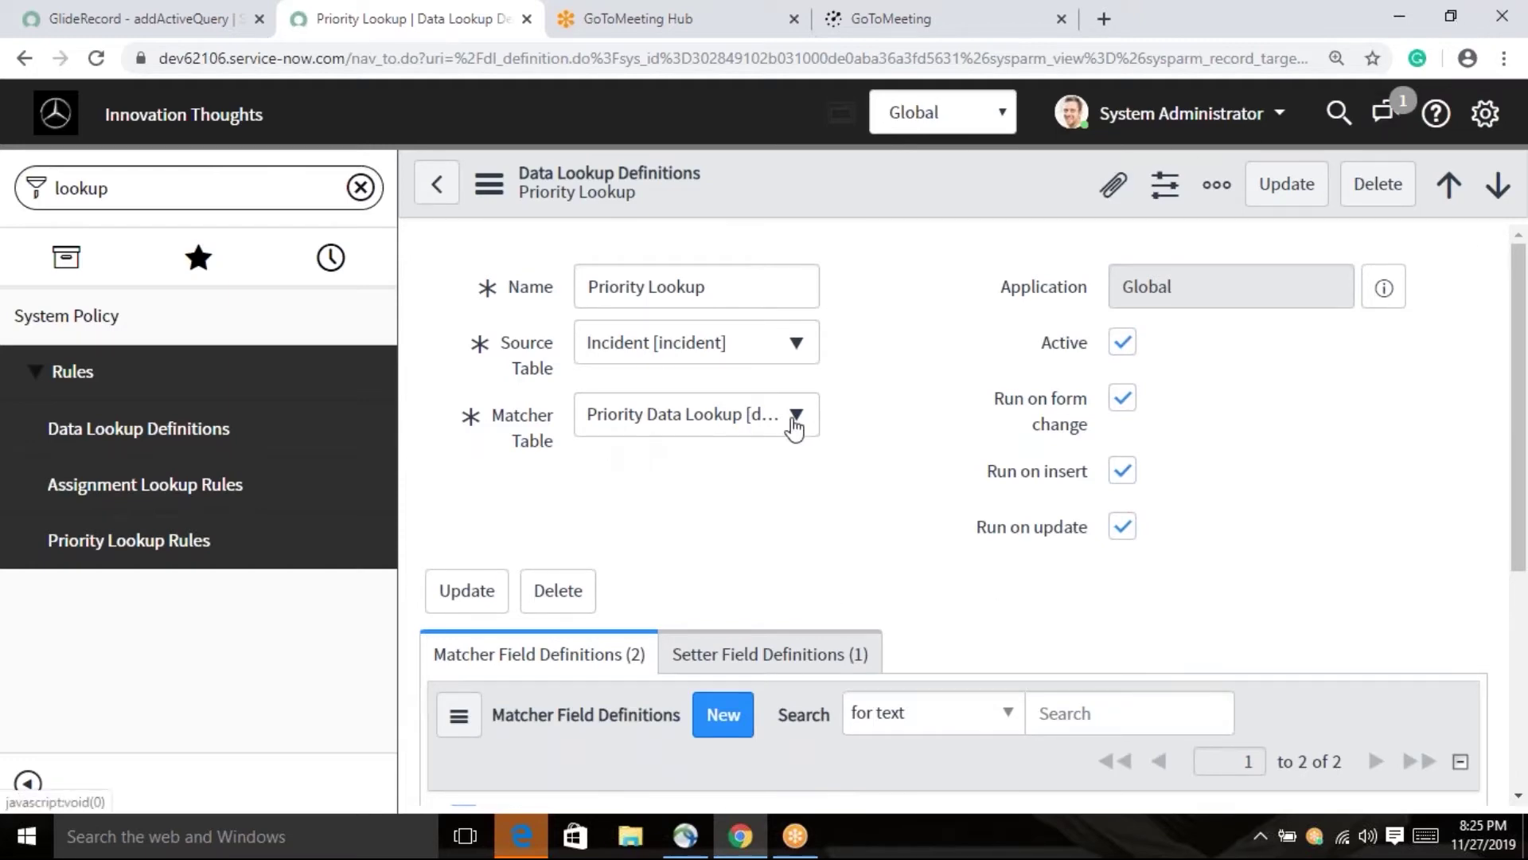
{"action": "scroll", "coordinate": [629, 701], "scroll_direction": "down", "scroll_amount": 1}
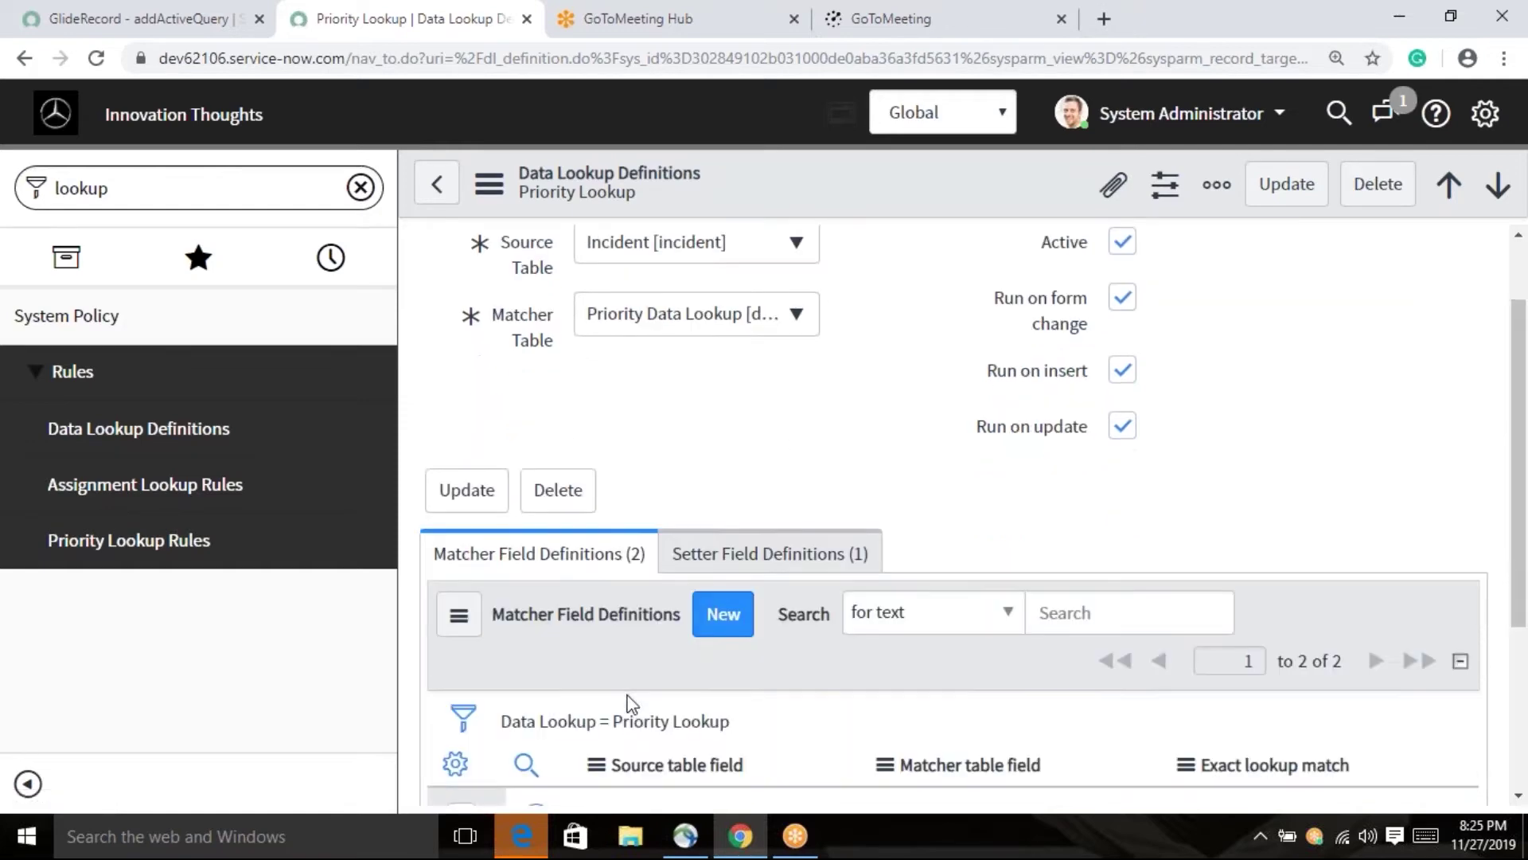
{"action": "scroll", "coordinate": [629, 701], "scroll_direction": "down", "scroll_amount": 1}
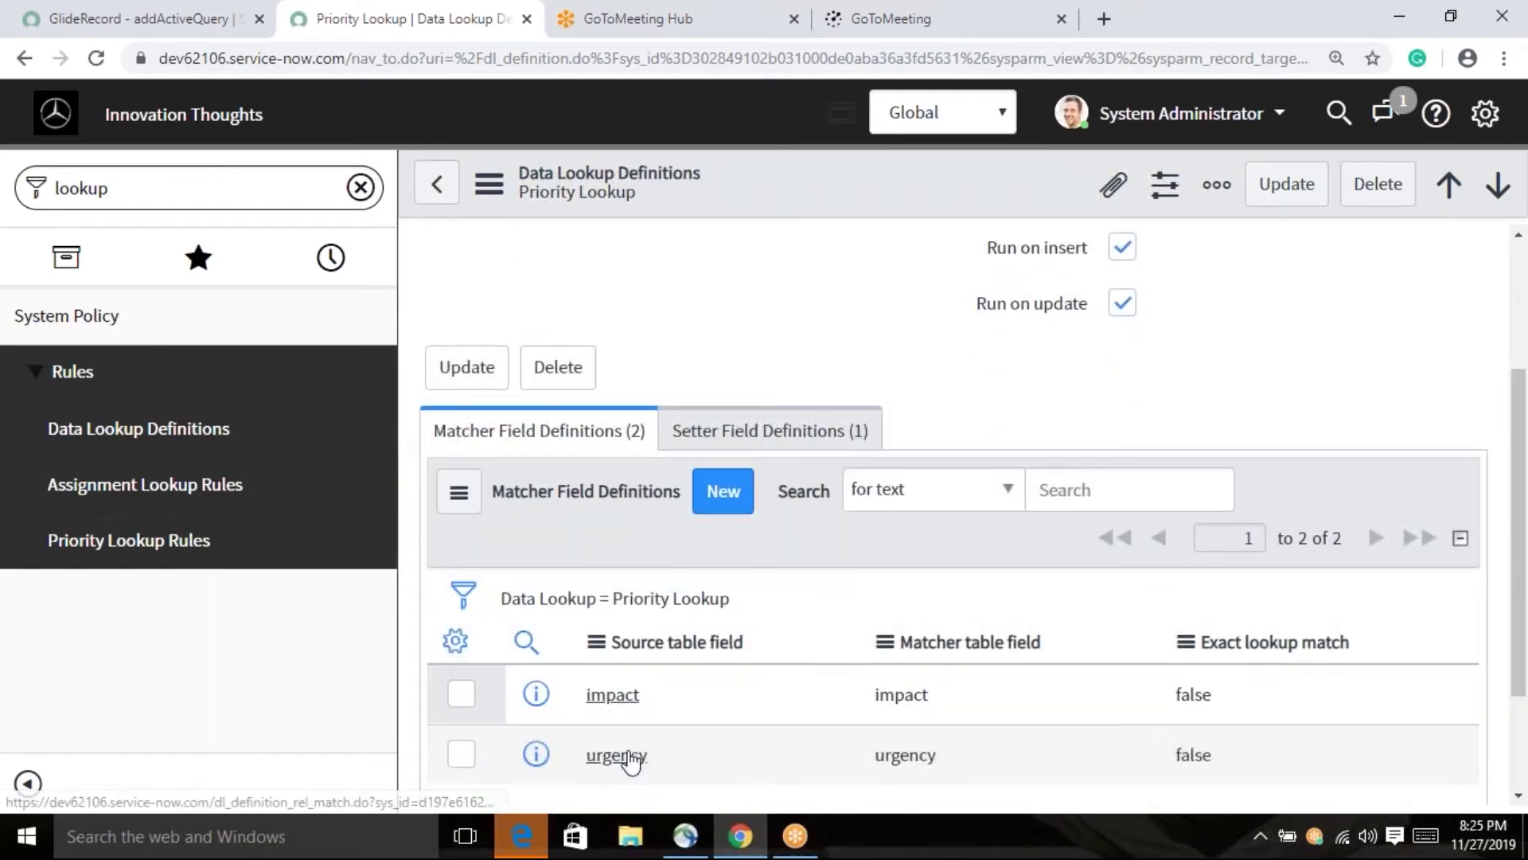
{"action": "left_click", "coordinate": [819, 426]}
{"action": "scroll", "coordinate": [1044, 390], "scroll_direction": "down", "scroll_amount": 1}
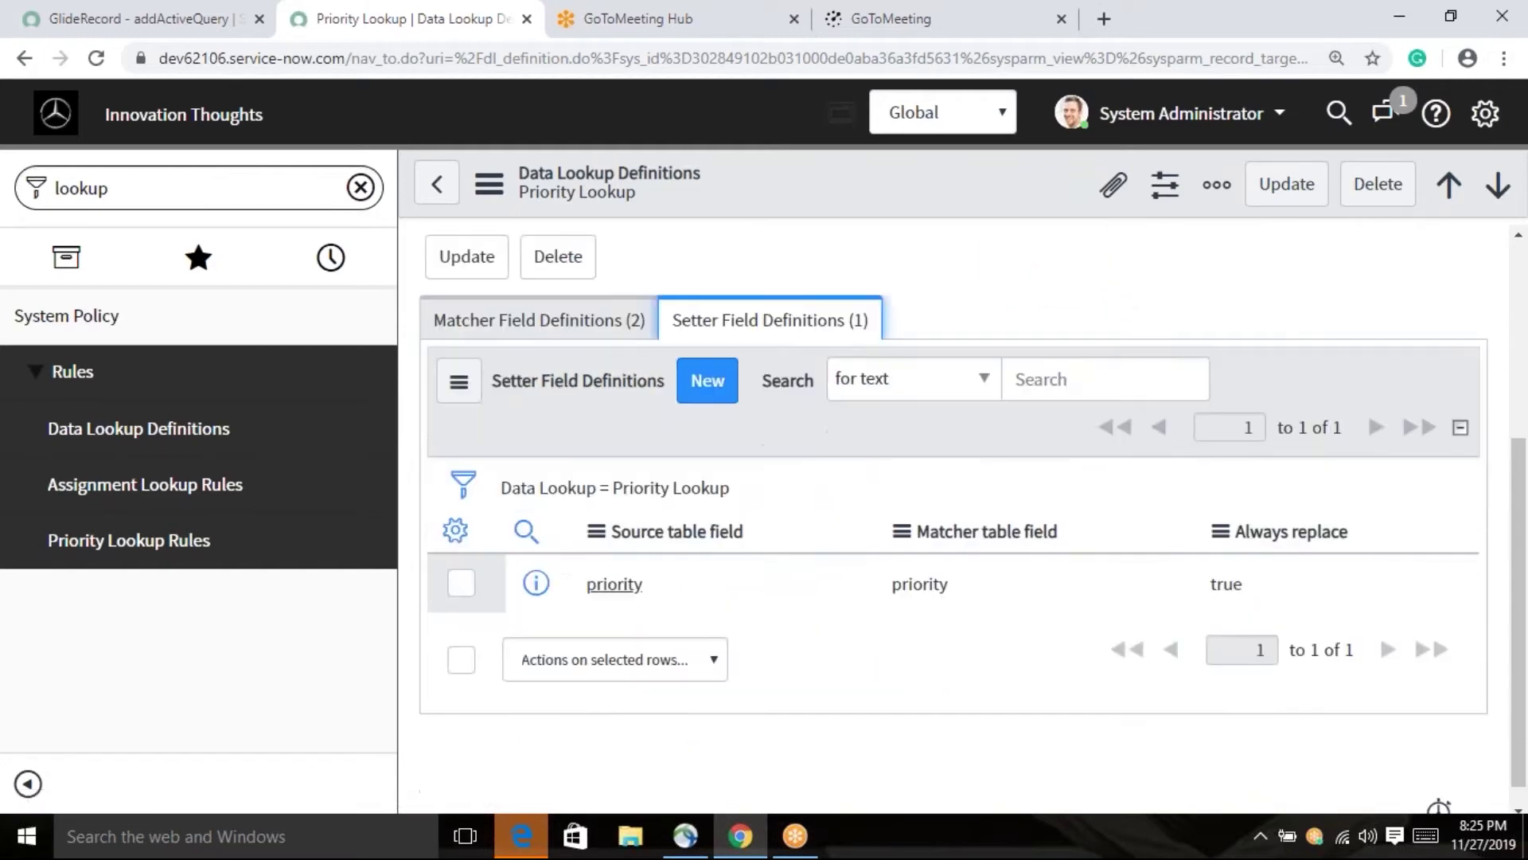
- Recheck the Priority Lookup's source and matcher tables and compare its matcher fields with its setter field
{"action": "scroll", "coordinate": [727, 656], "scroll_direction": "up", "scroll_amount": 3}
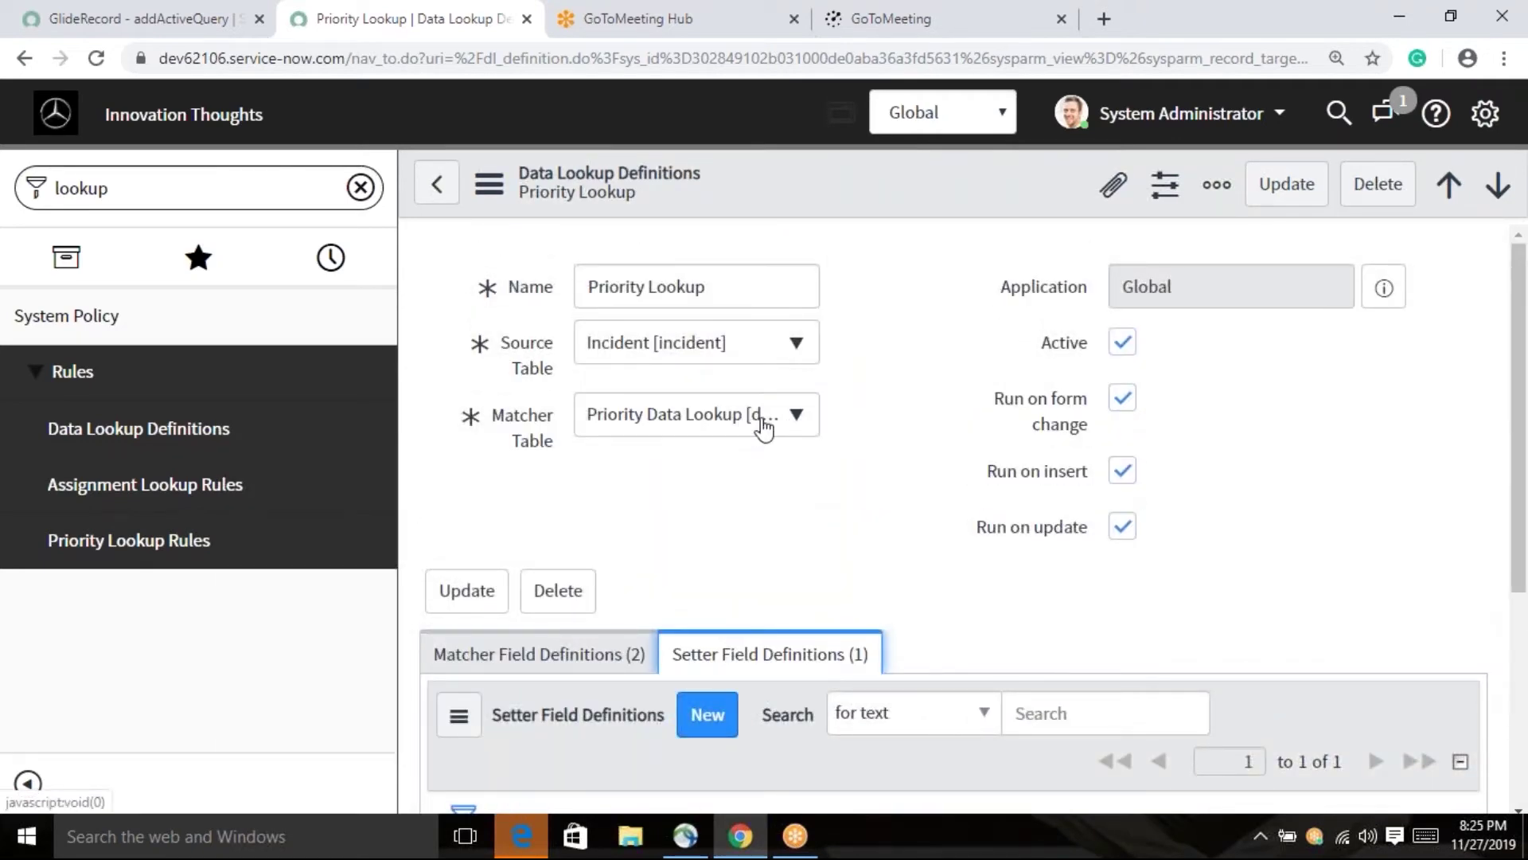
{"action": "scroll", "coordinate": [818, 518], "scroll_direction": "down", "scroll_amount": 2}
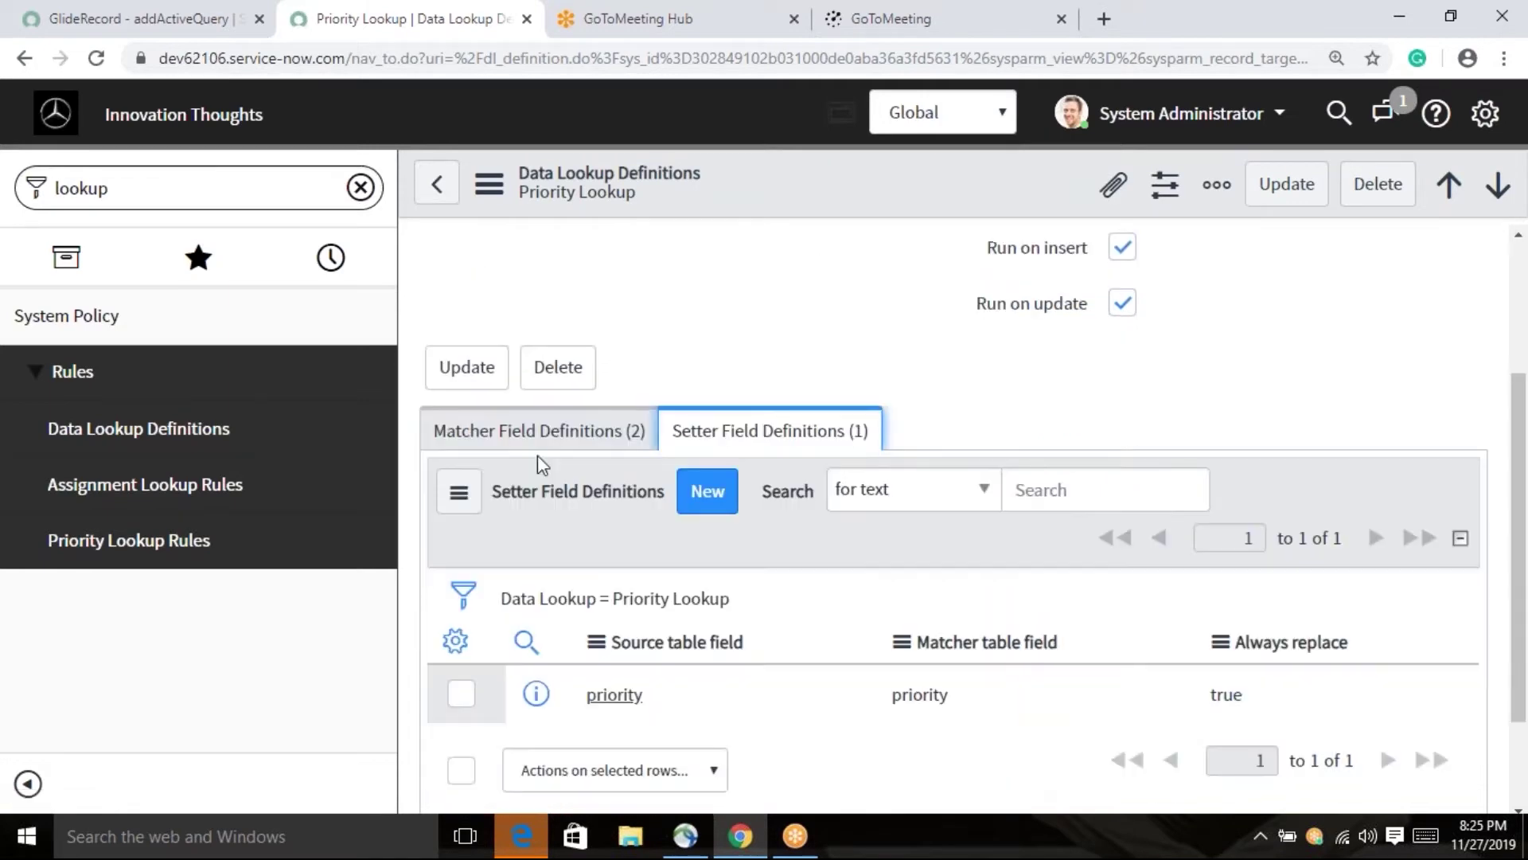
{"action": "left_click", "coordinate": [533, 434]}
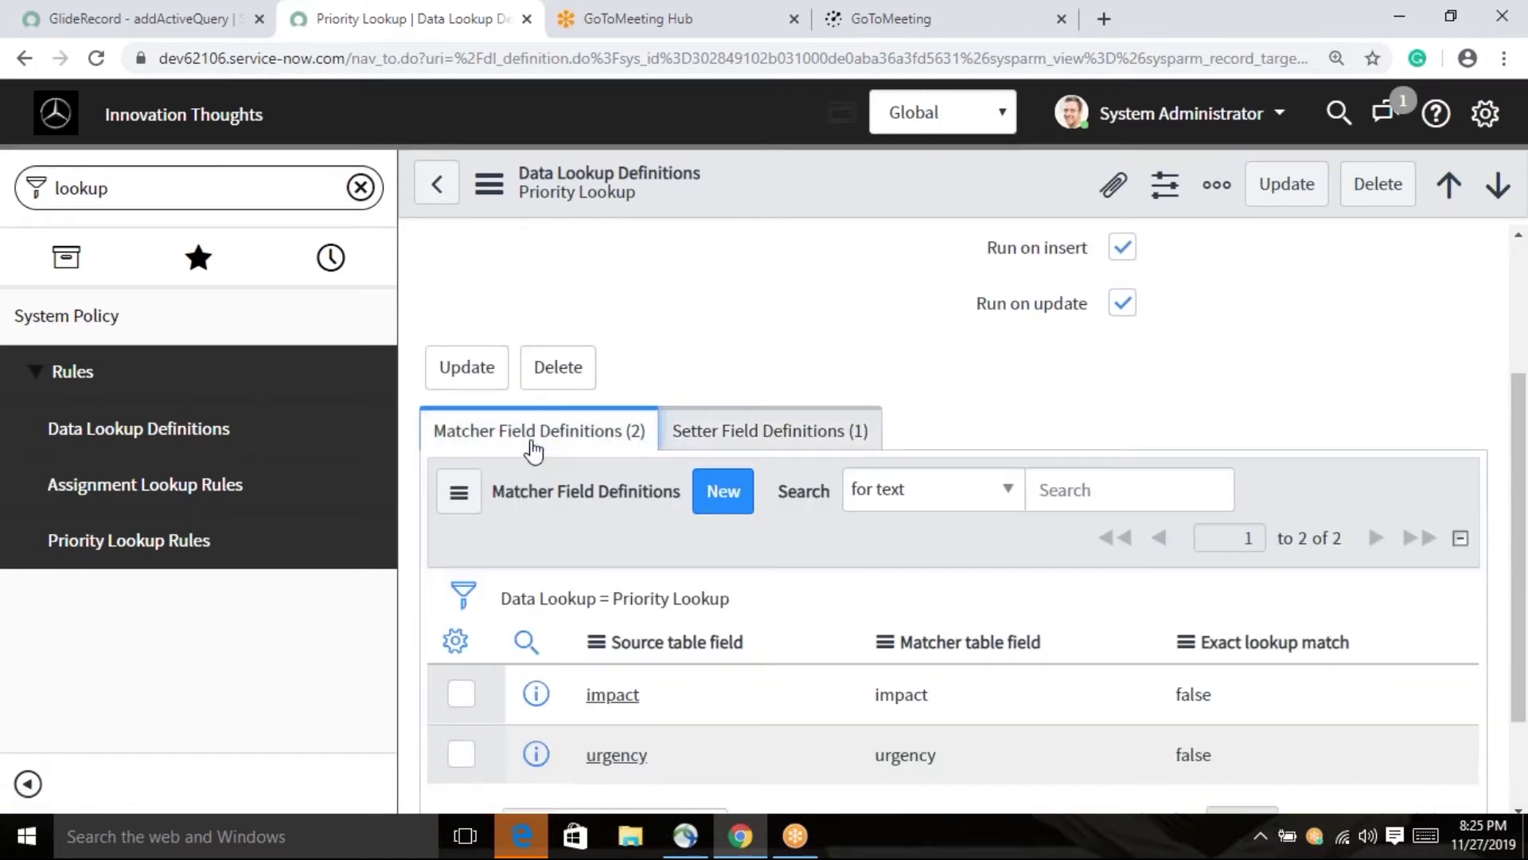
{"action": "left_click", "coordinate": [778, 438]}
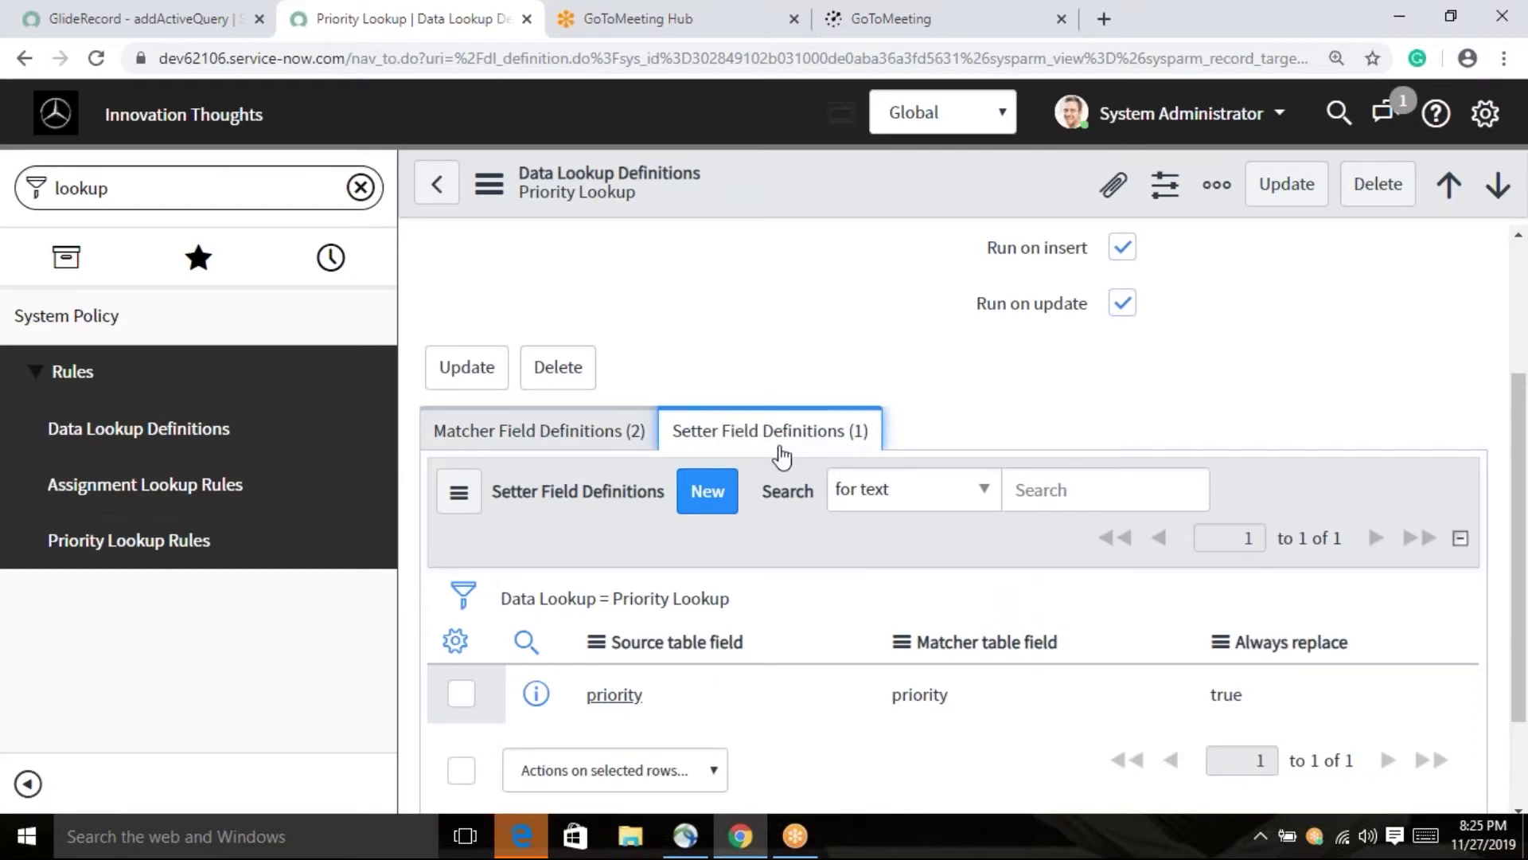
{"action": "scroll", "coordinate": [713, 707], "scroll_direction": "up", "scroll_amount": 2}
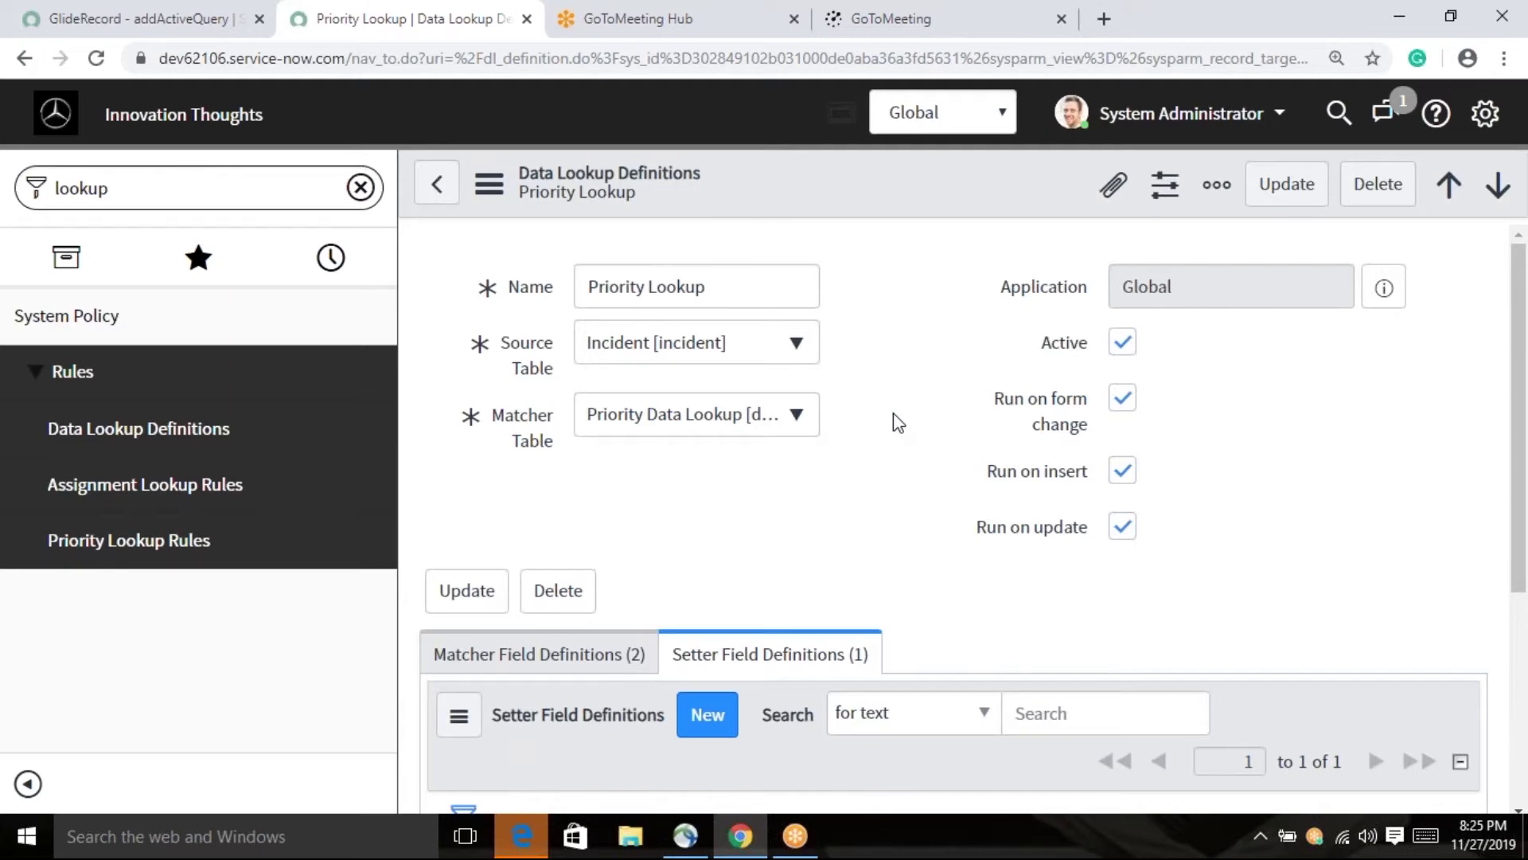
- Switch to Paint by searching Windows for "paint", and maximize its window
{"action": "left_click", "coordinate": [171, 844]}
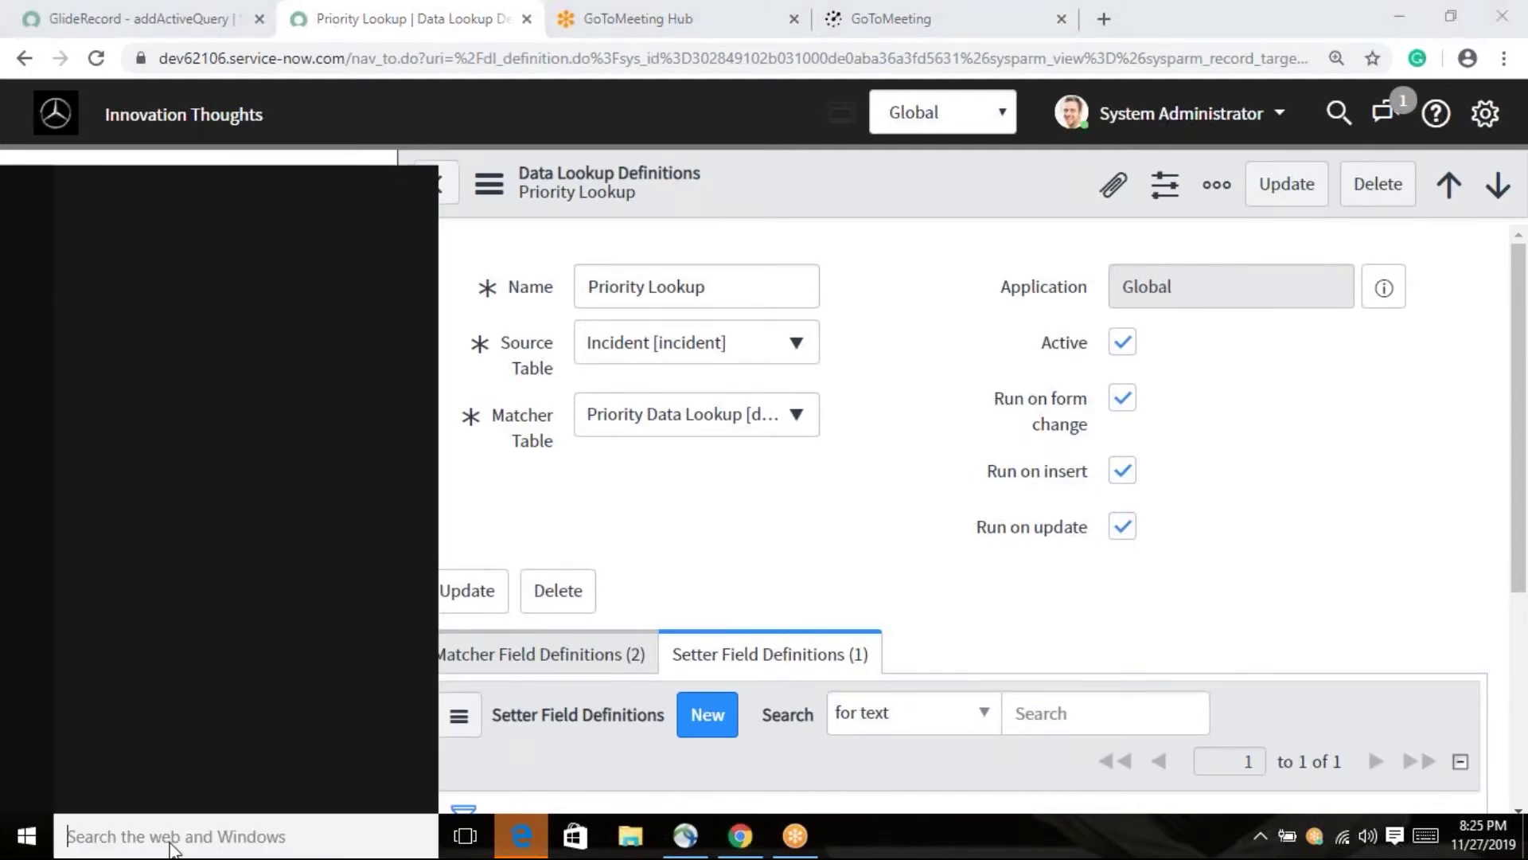
{"action": "type", "text": "paint"}
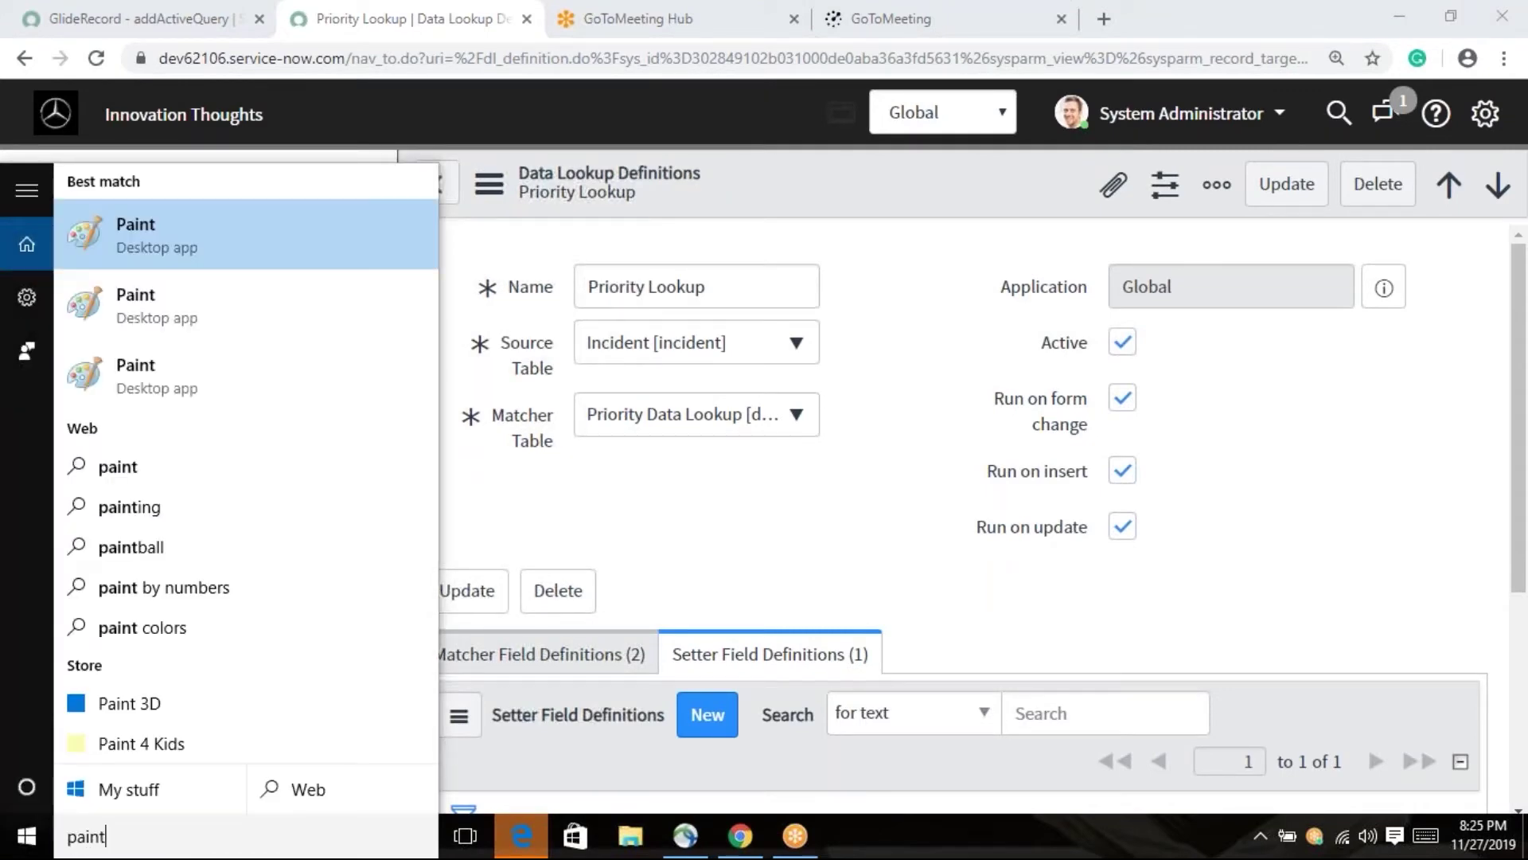
{"action": "left_click", "coordinate": [179, 247]}
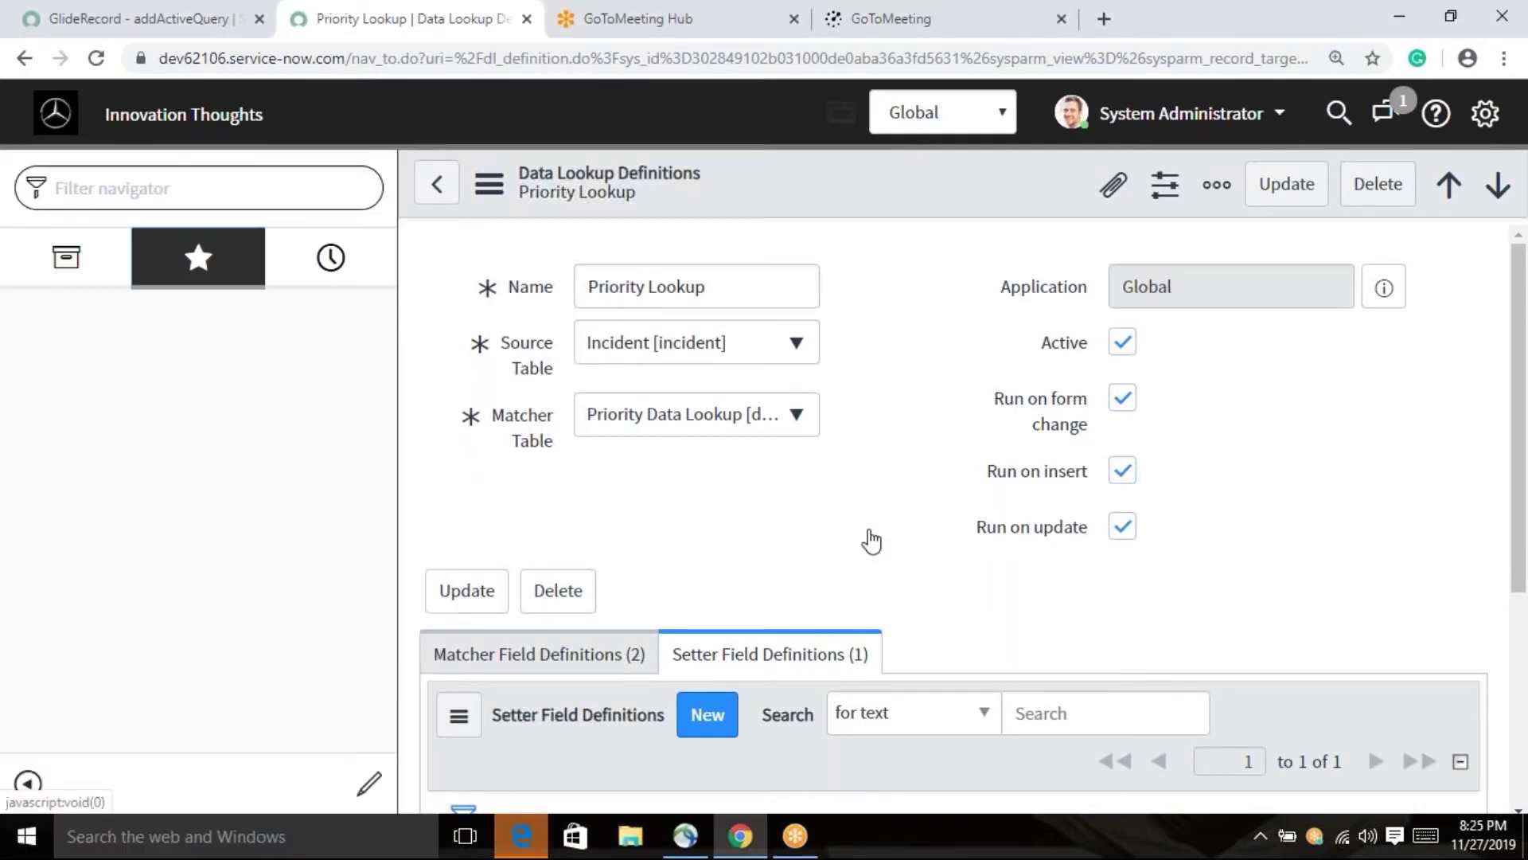
{"action": "left_click", "coordinate": [67, 255]}
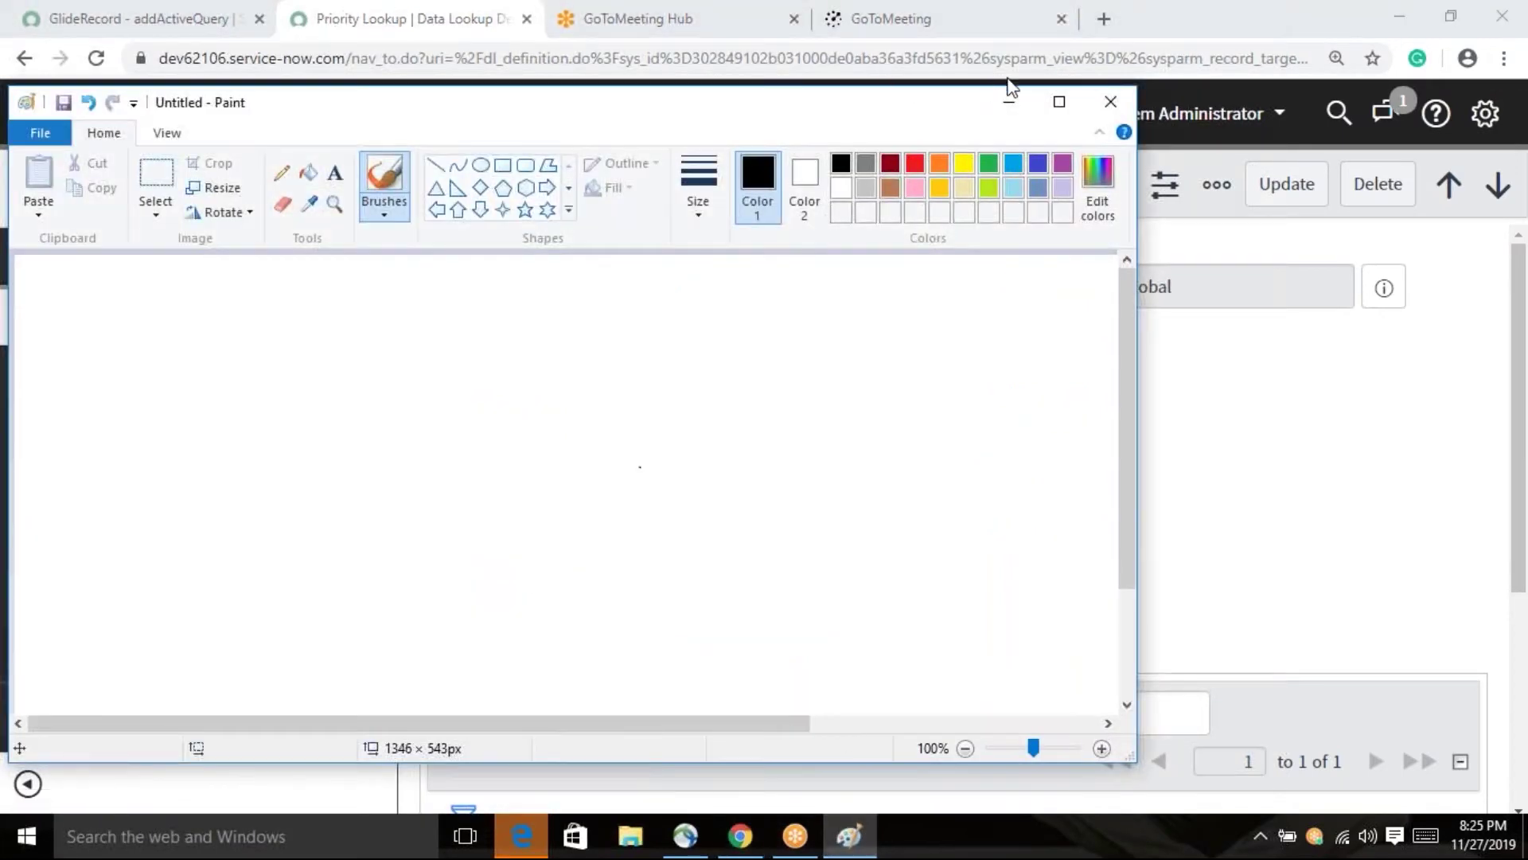
{"action": "left_click", "coordinate": [1054, 102]}
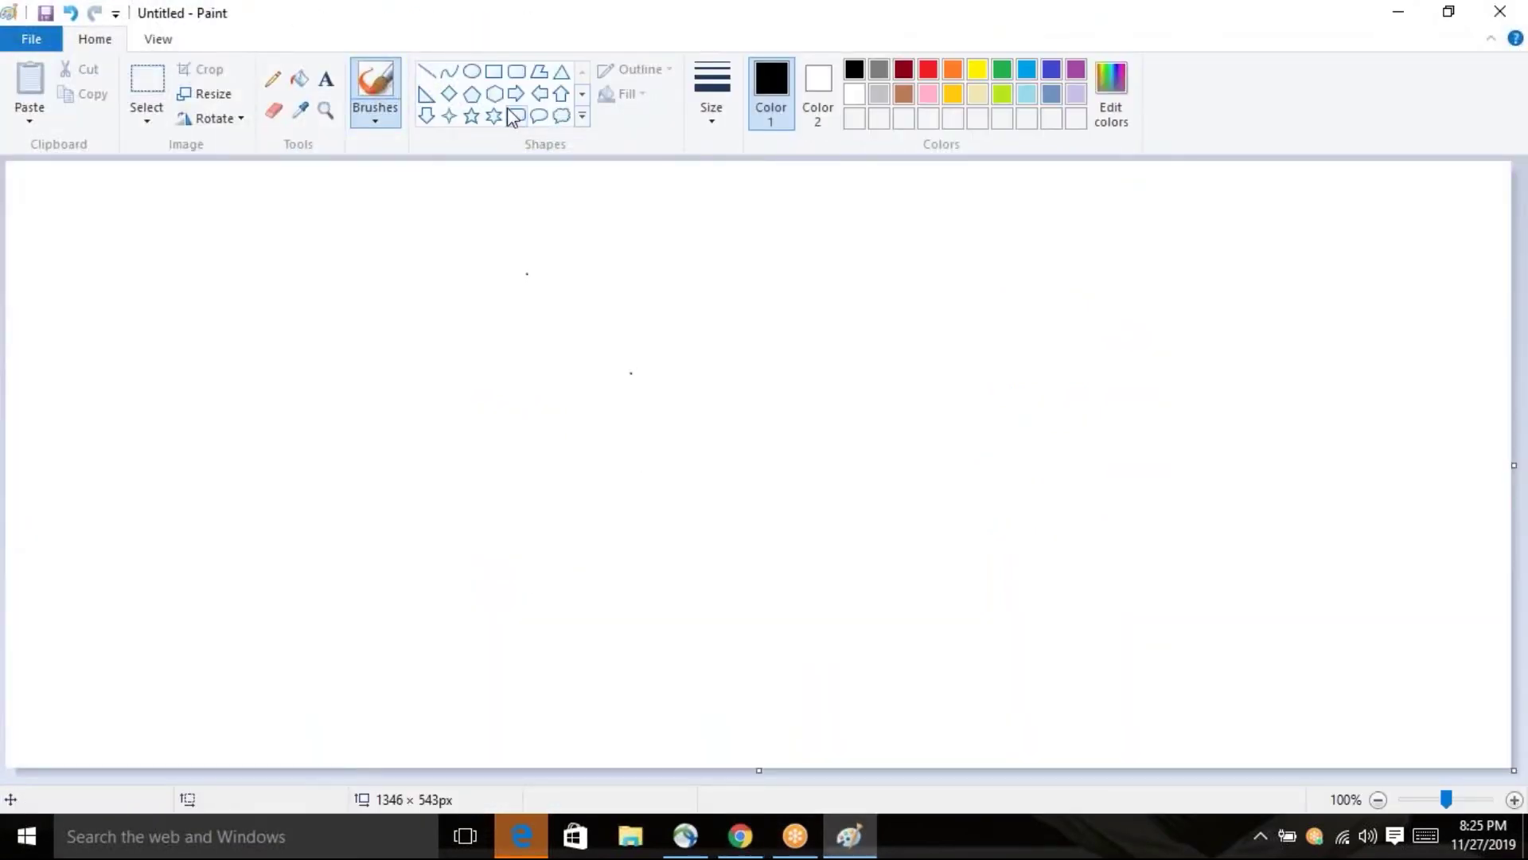
- Draw a rectangle about 327 × 69 px near the canvas's upper-left corner and a narrower one below it
{"action": "left_click", "coordinate": [498, 73]}
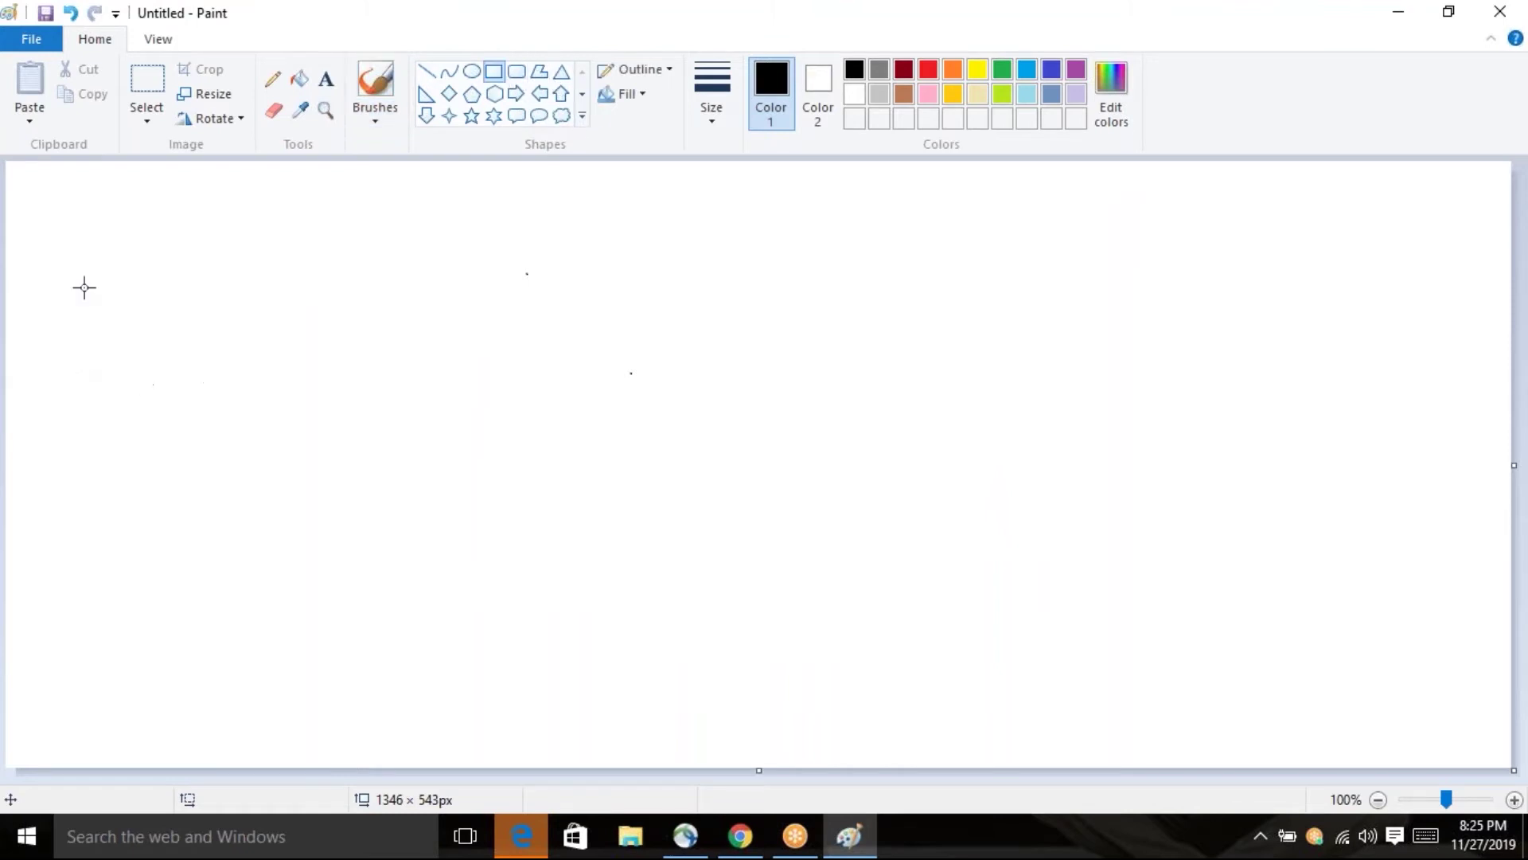
{"action": "left_click_drag", "start_coordinate": [83, 229], "coordinate": [451, 307]}
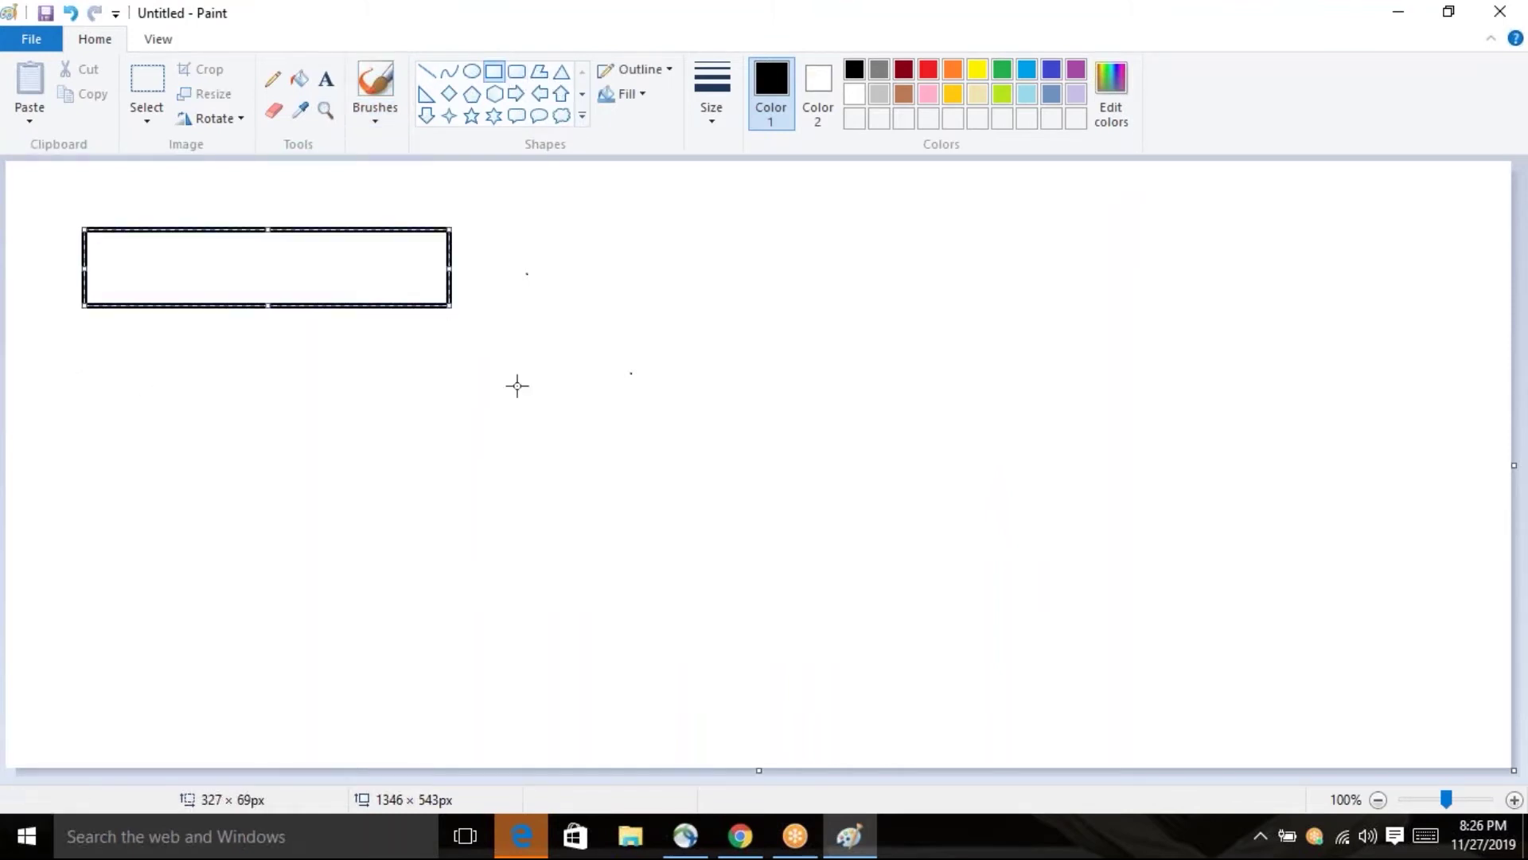
{"action": "left_click", "coordinate": [527, 398]}
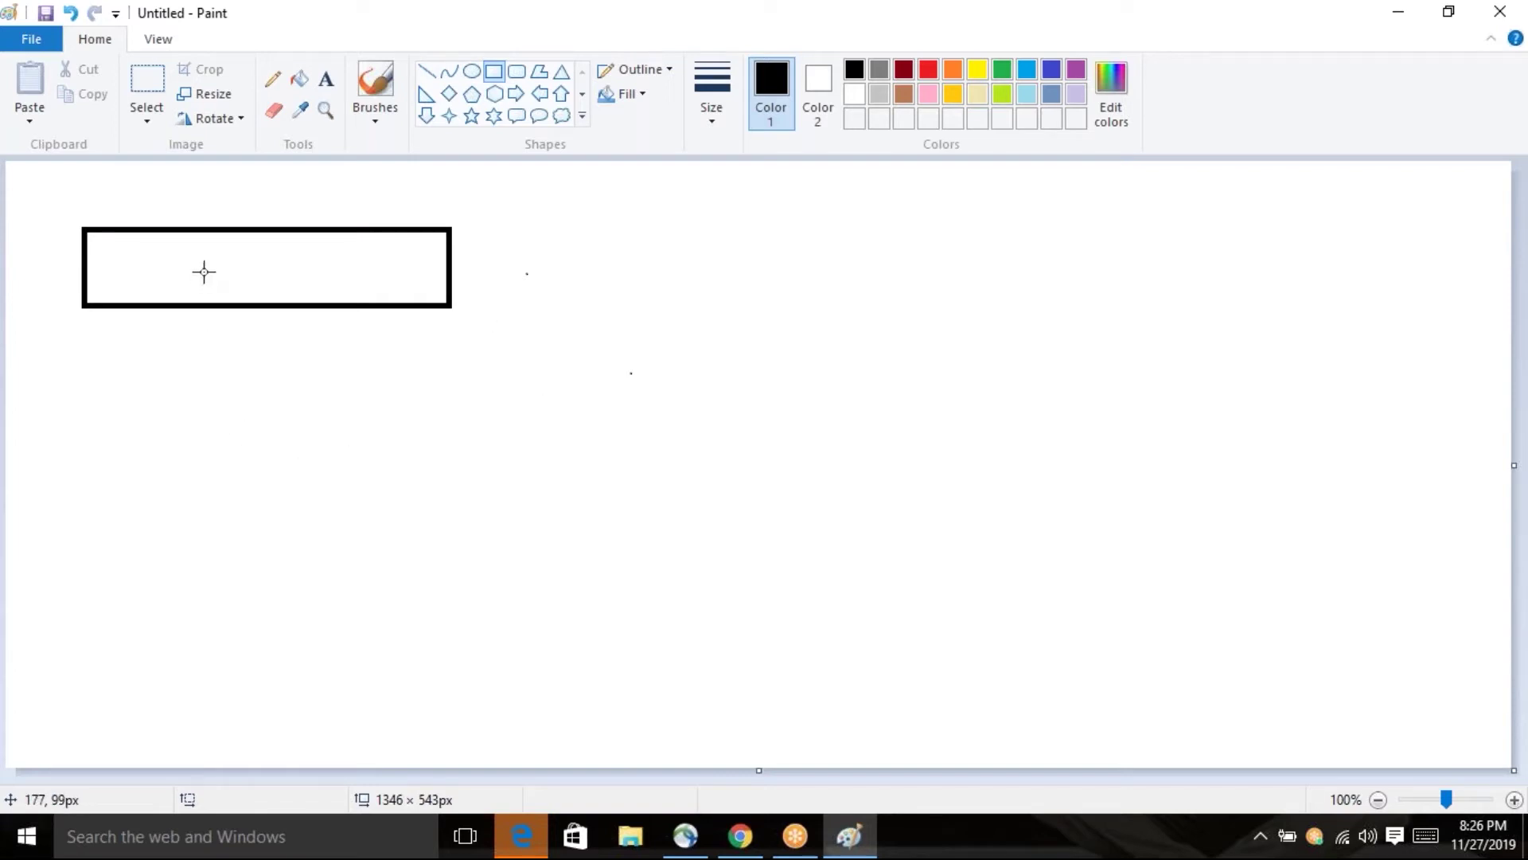
{"action": "left_click_drag", "start_coordinate": [130, 385], "coordinate": [403, 468]}
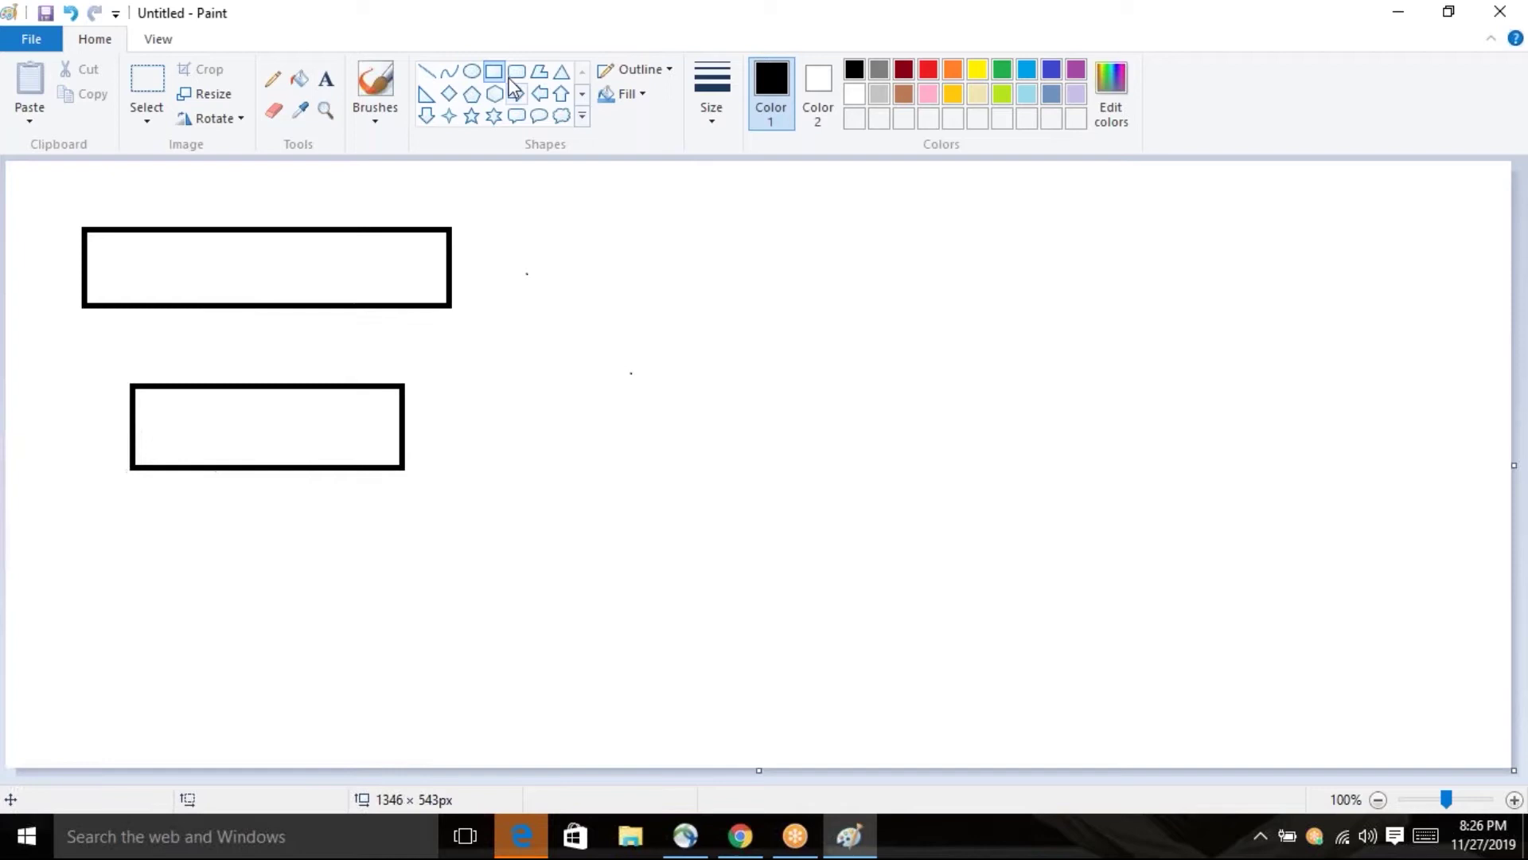
- Label the upper rectangle with the text "Incident"
{"action": "left_click", "coordinate": [325, 86]}
{"action": "left_click", "coordinate": [210, 267]}
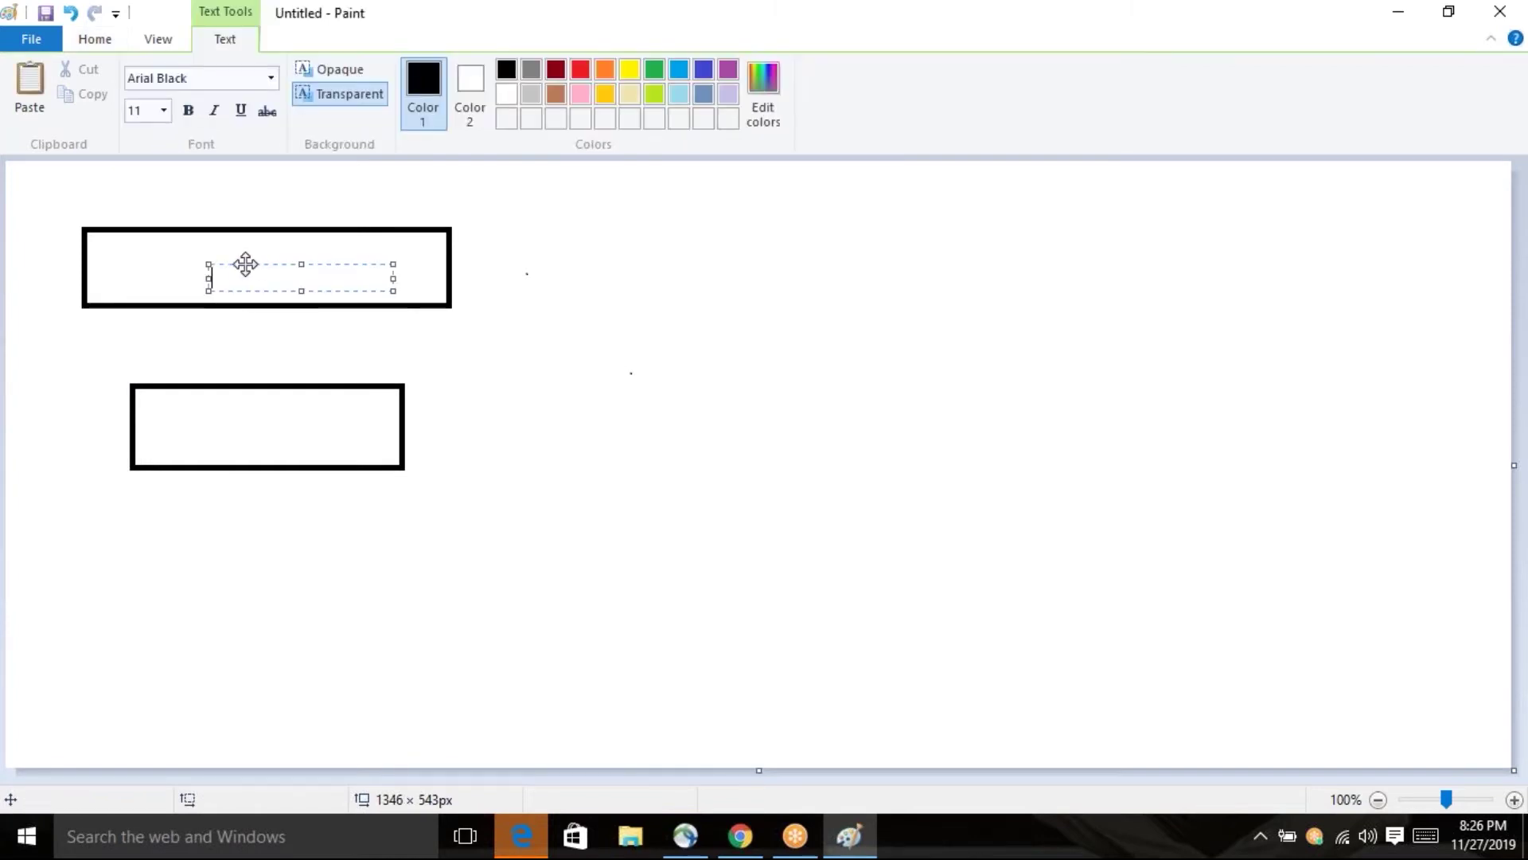
{"action": "left_click_drag", "start_coordinate": [242, 262], "coordinate": [234, 263]}
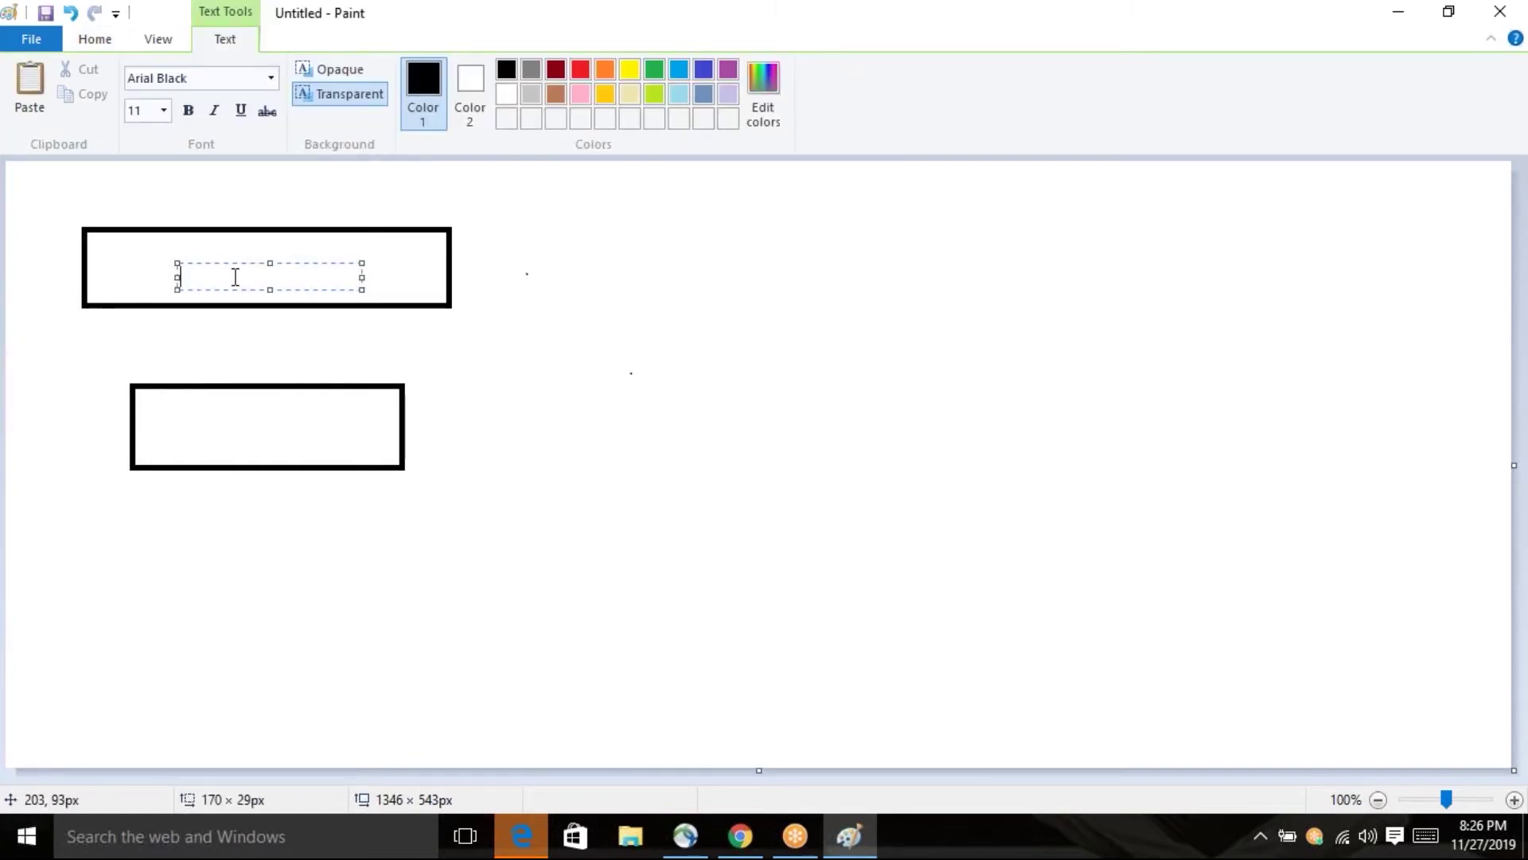
{"action": "type", "text": "Inciden"}
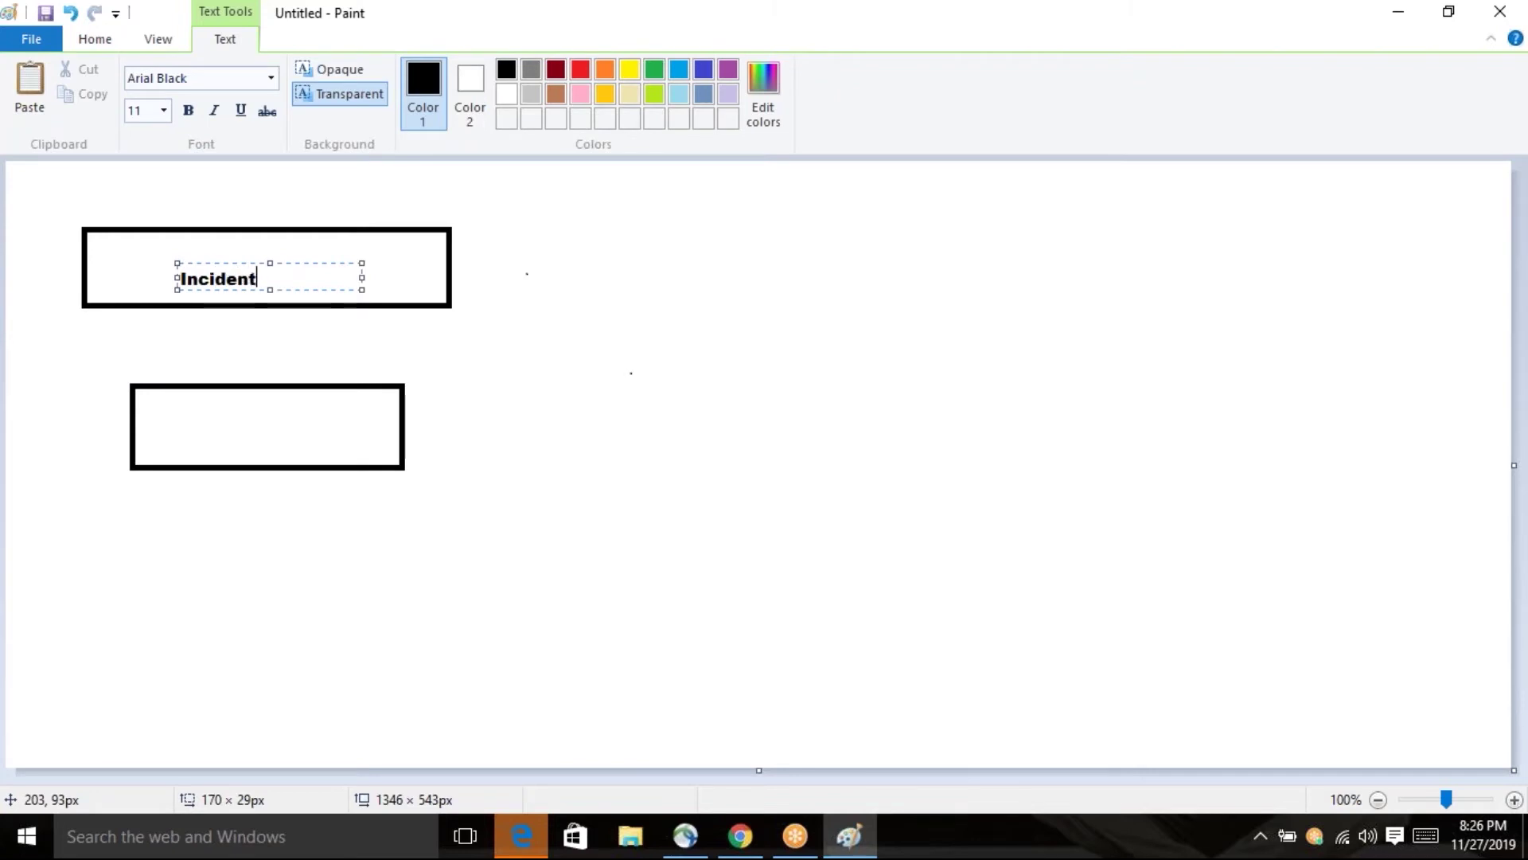
{"action": "type", "text": "t"}
- Label the lower rectangle with the text "dl_u_prority"
{"action": "left_click", "coordinate": [215, 437]}
{"action": "left_click", "coordinate": [205, 430]}
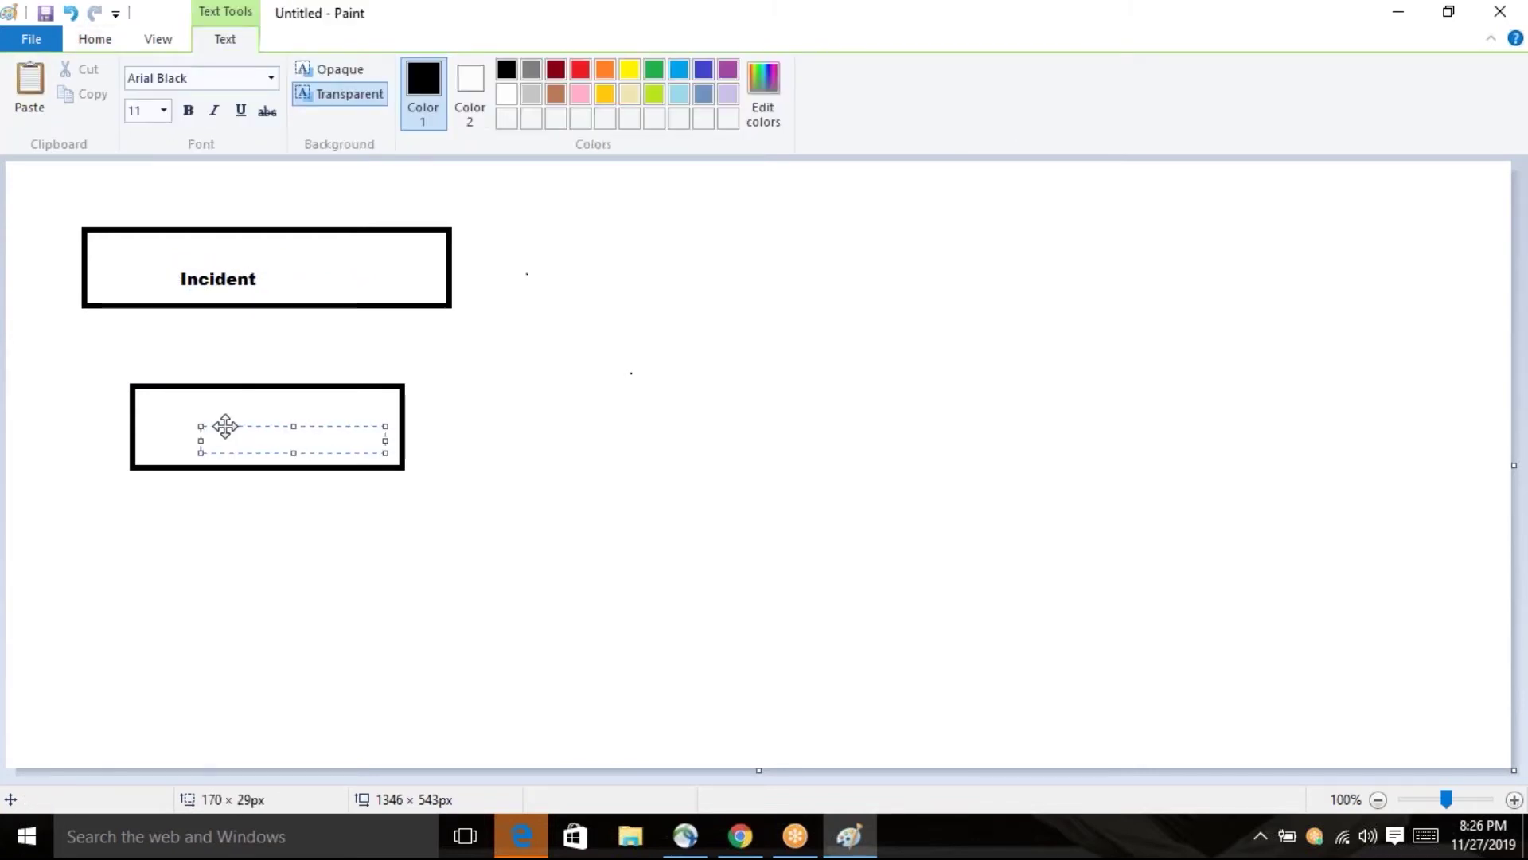
{"action": "left_click_drag", "start_coordinate": [226, 426], "coordinate": [200, 412]}
{"action": "type", "text": "d"}
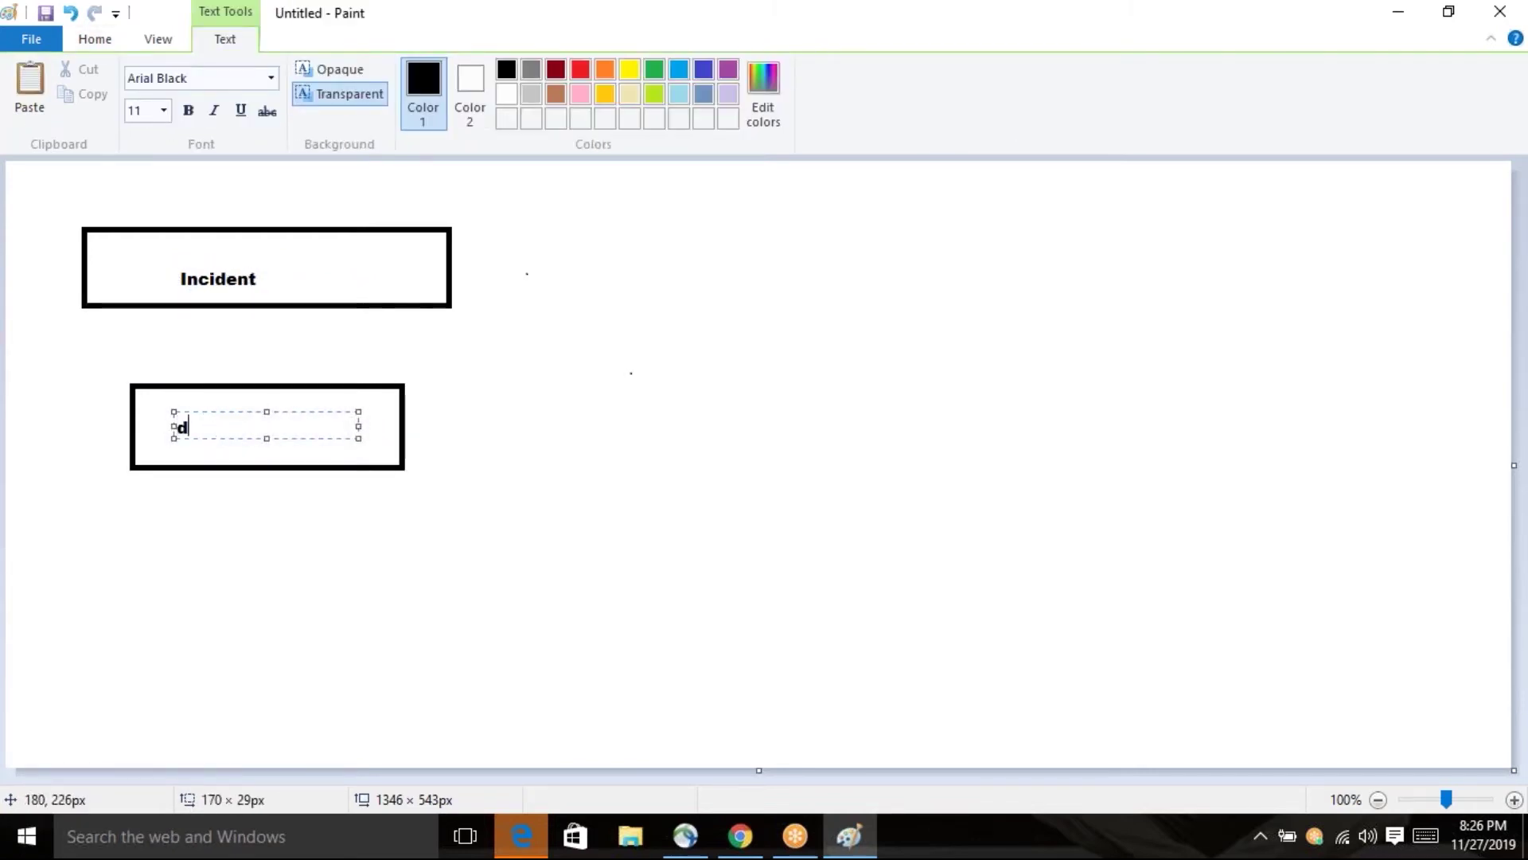
{"action": "type", "text": "l_u_prority"}
{"action": "left_click", "coordinate": [205, 593]}
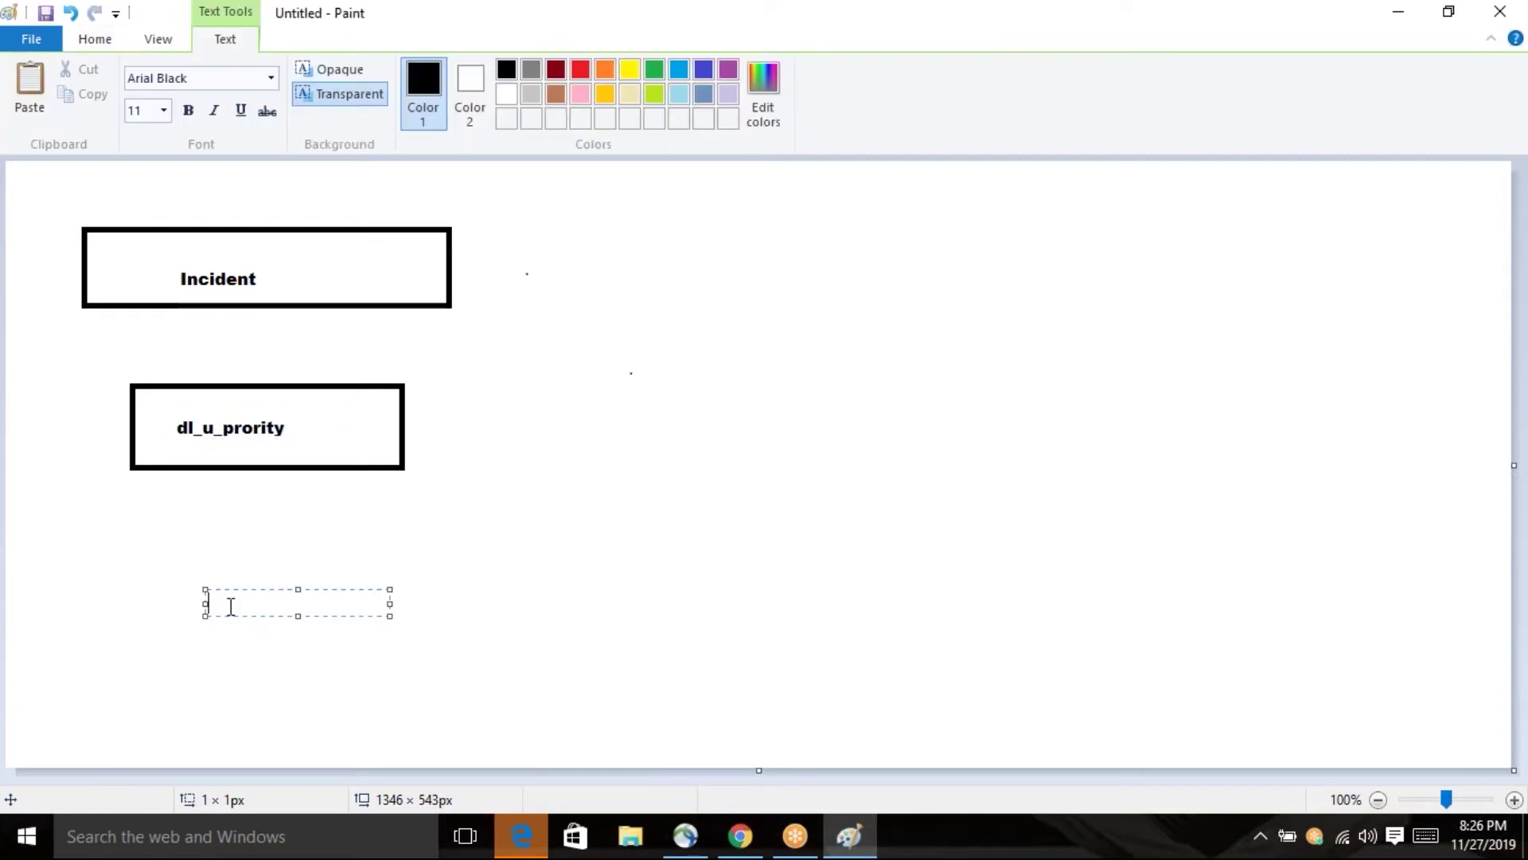
- Draw a rectangle about 185 × 80 px below the dl_u_prority box and label it "Lookup Definition"
{"action": "left_click", "coordinate": [262, 198]}
{"action": "left_click", "coordinate": [493, 71]}
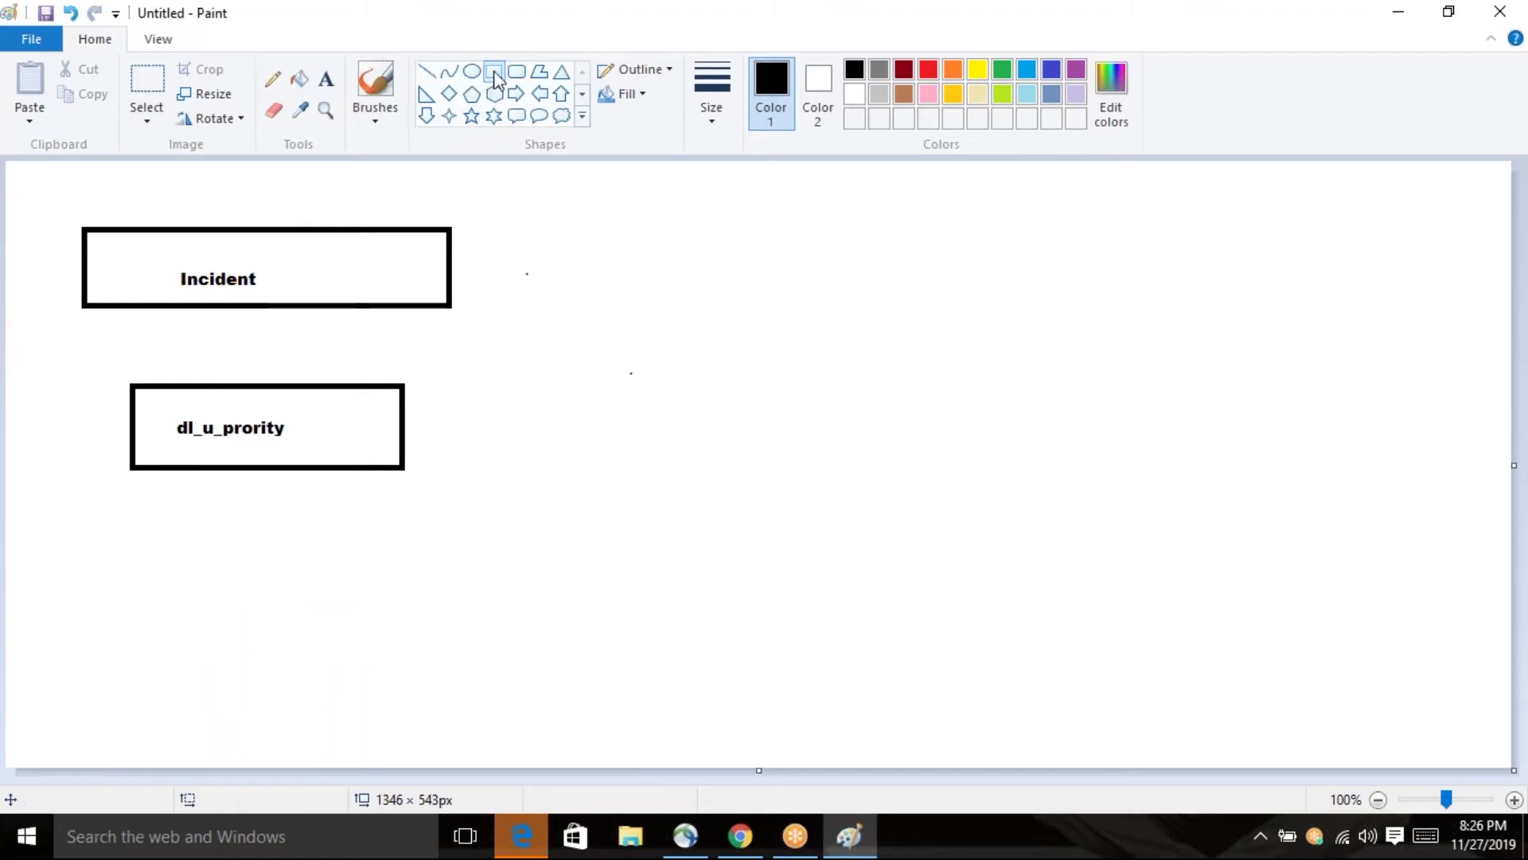
{"action": "left_click_drag", "start_coordinate": [158, 567], "coordinate": [366, 657]}
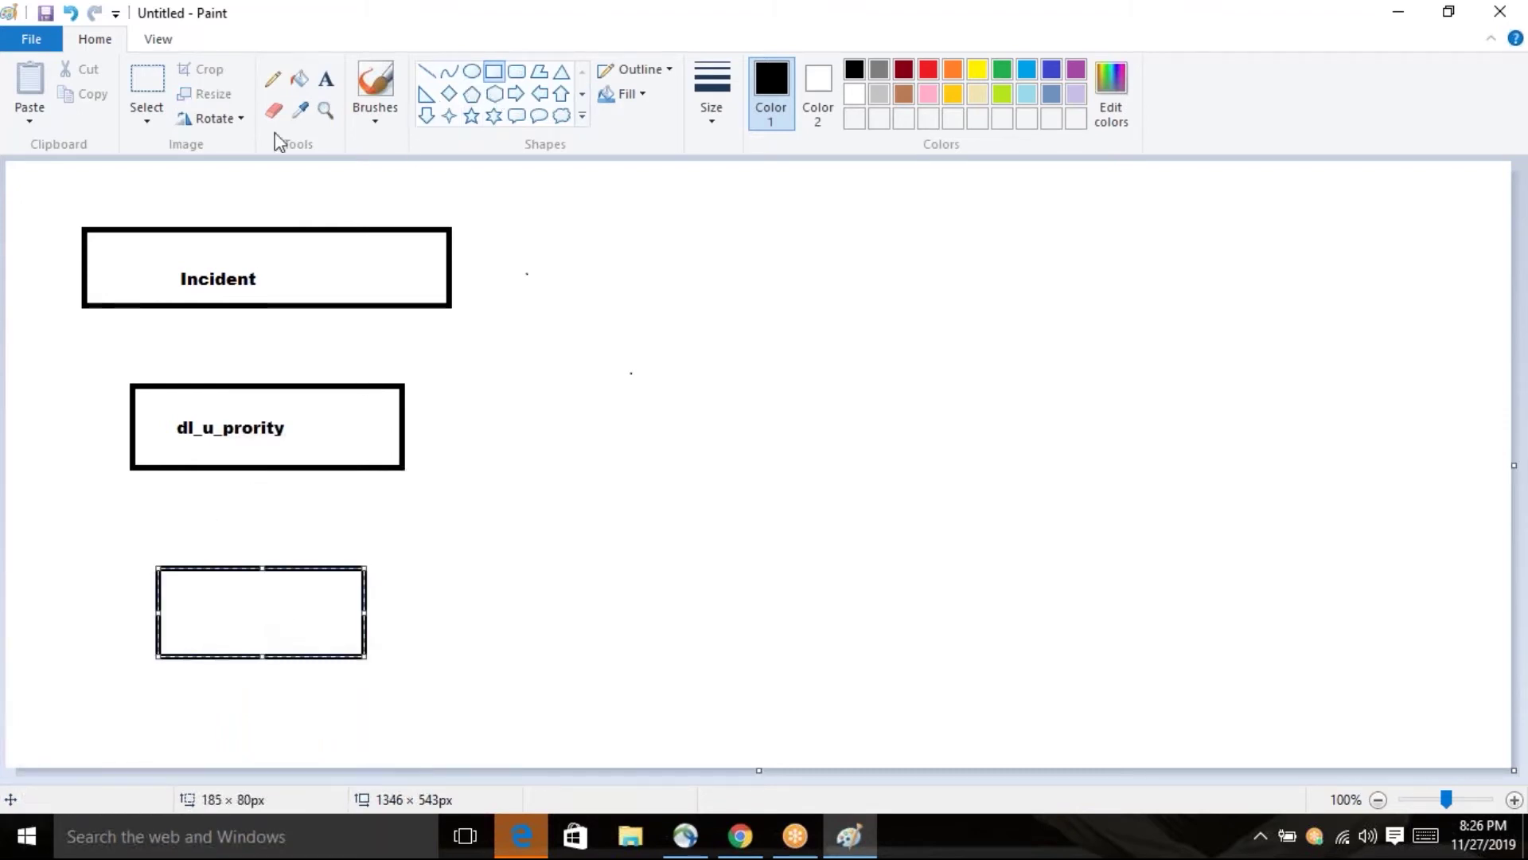
{"action": "left_click", "coordinate": [325, 79]}
{"action": "left_click", "coordinate": [223, 596]}
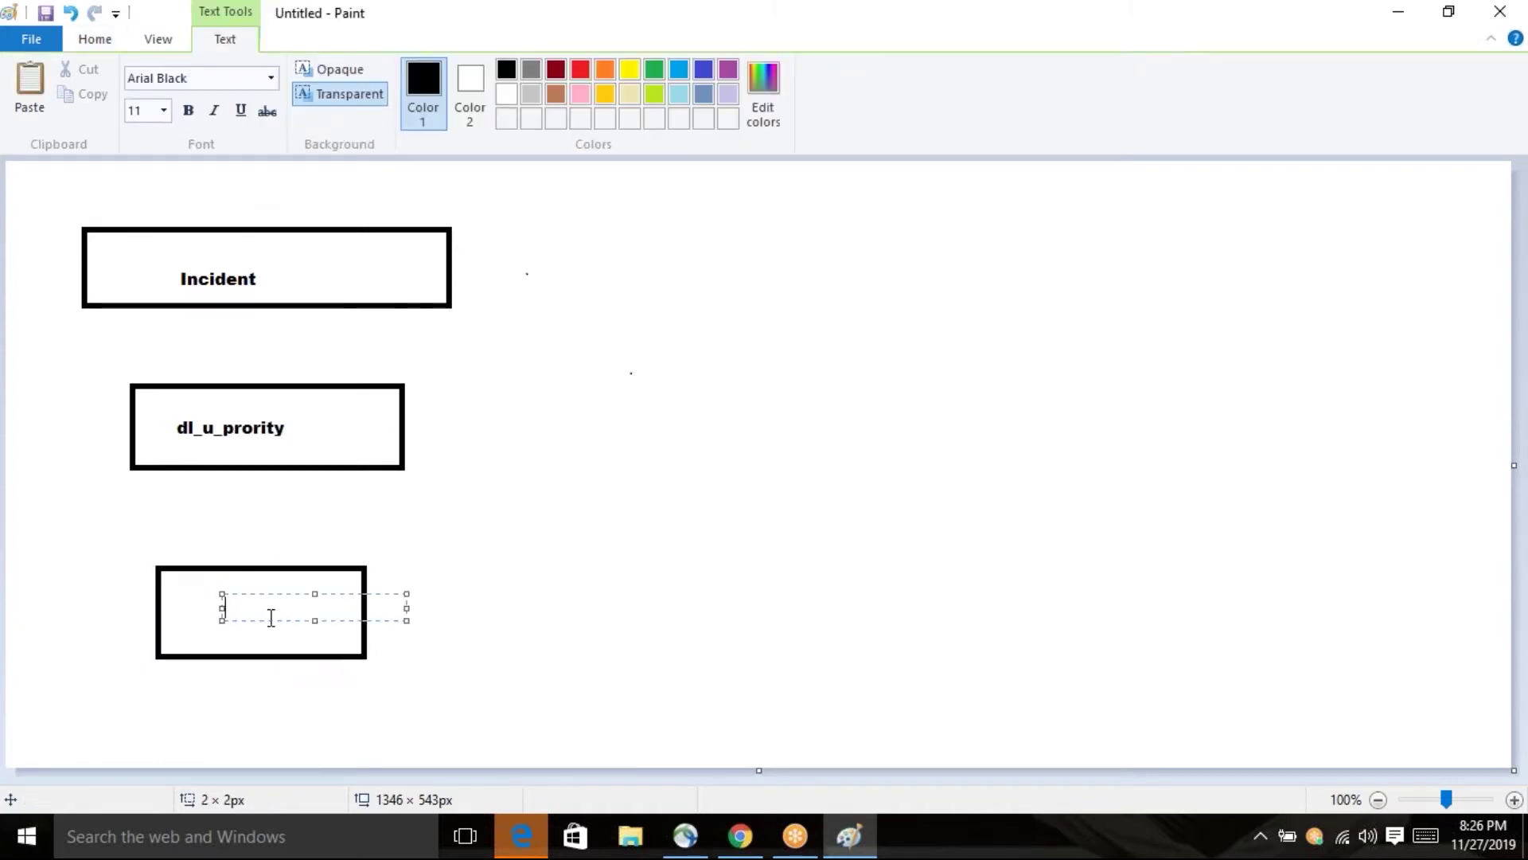
{"action": "left_click_drag", "start_coordinate": [269, 619], "coordinate": [218, 630]}
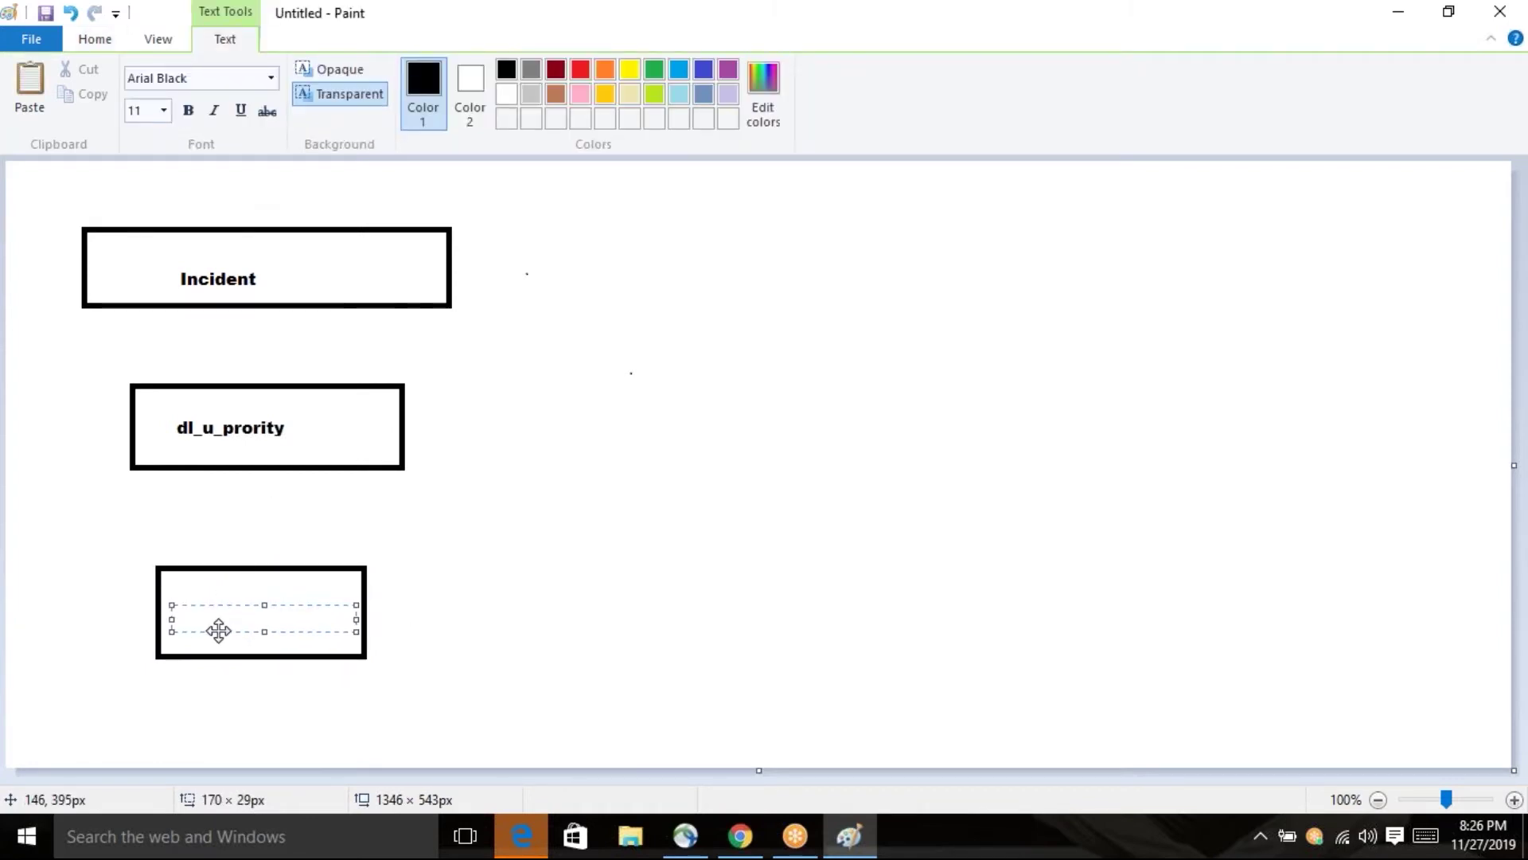
{"action": "type", "text": "Lookup Definition"}
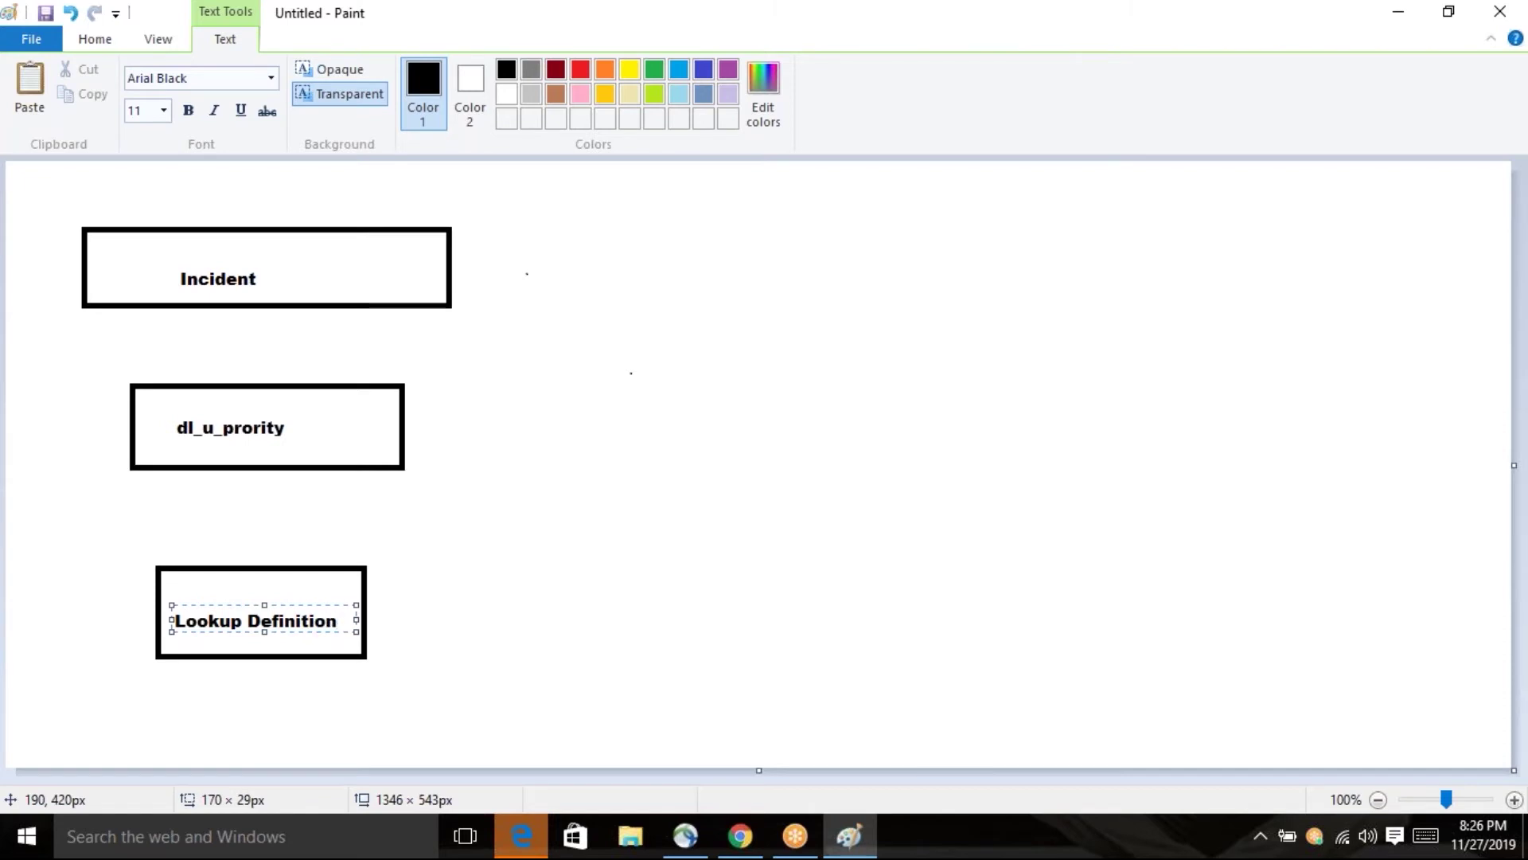
{"action": "left_click", "coordinate": [546, 416]}
- Connect the Incident box to dl_u_prority and dl_u_prority to Lookup Definition with vertical lines
{"action": "left_click", "coordinate": [426, 71]}
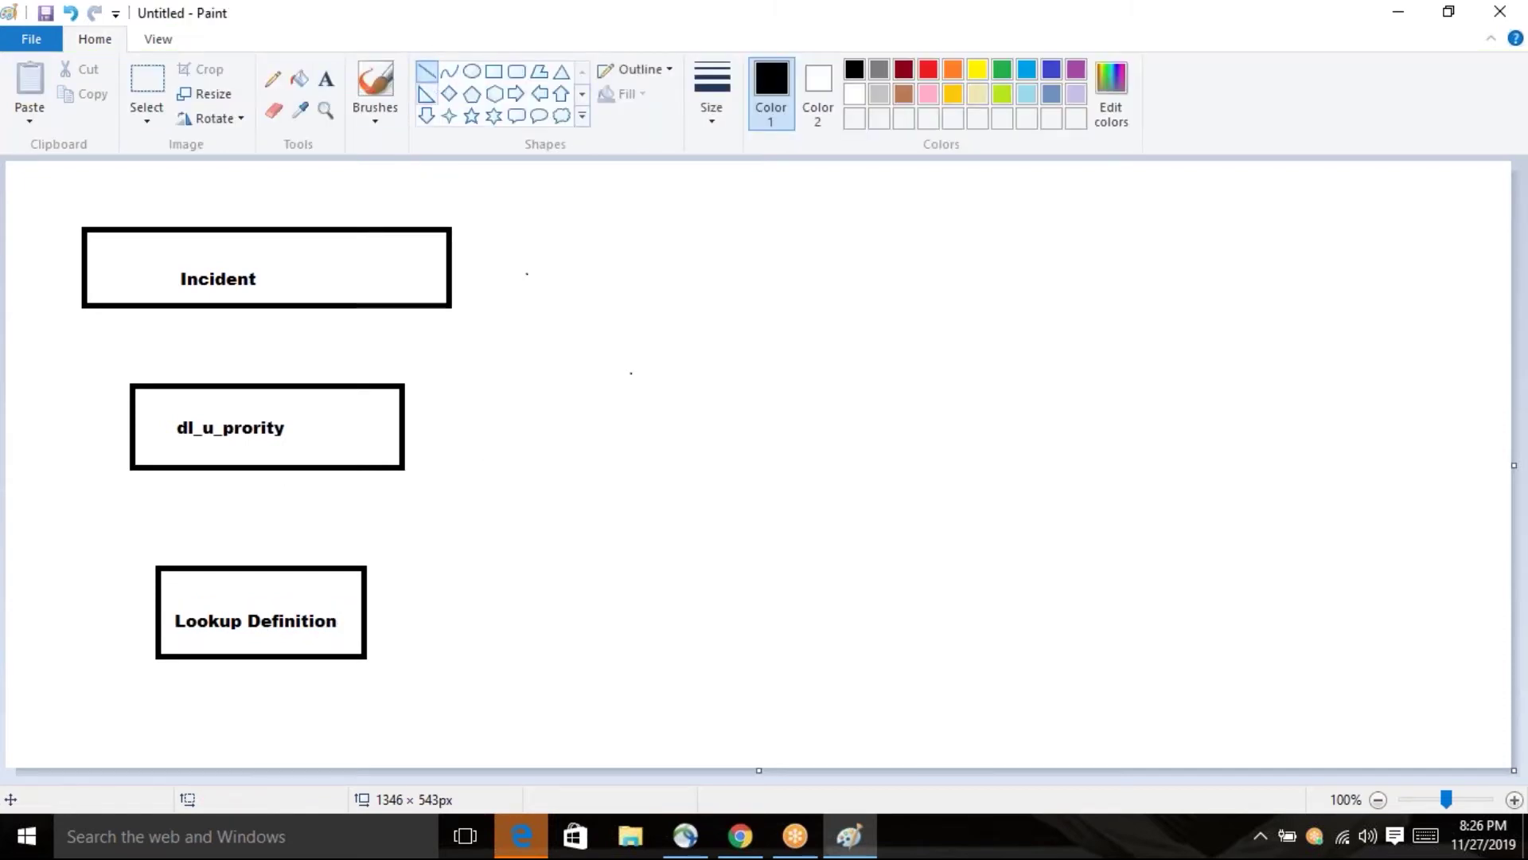
{"action": "left_click_drag", "start_coordinate": [272, 308], "coordinate": [272, 384]}
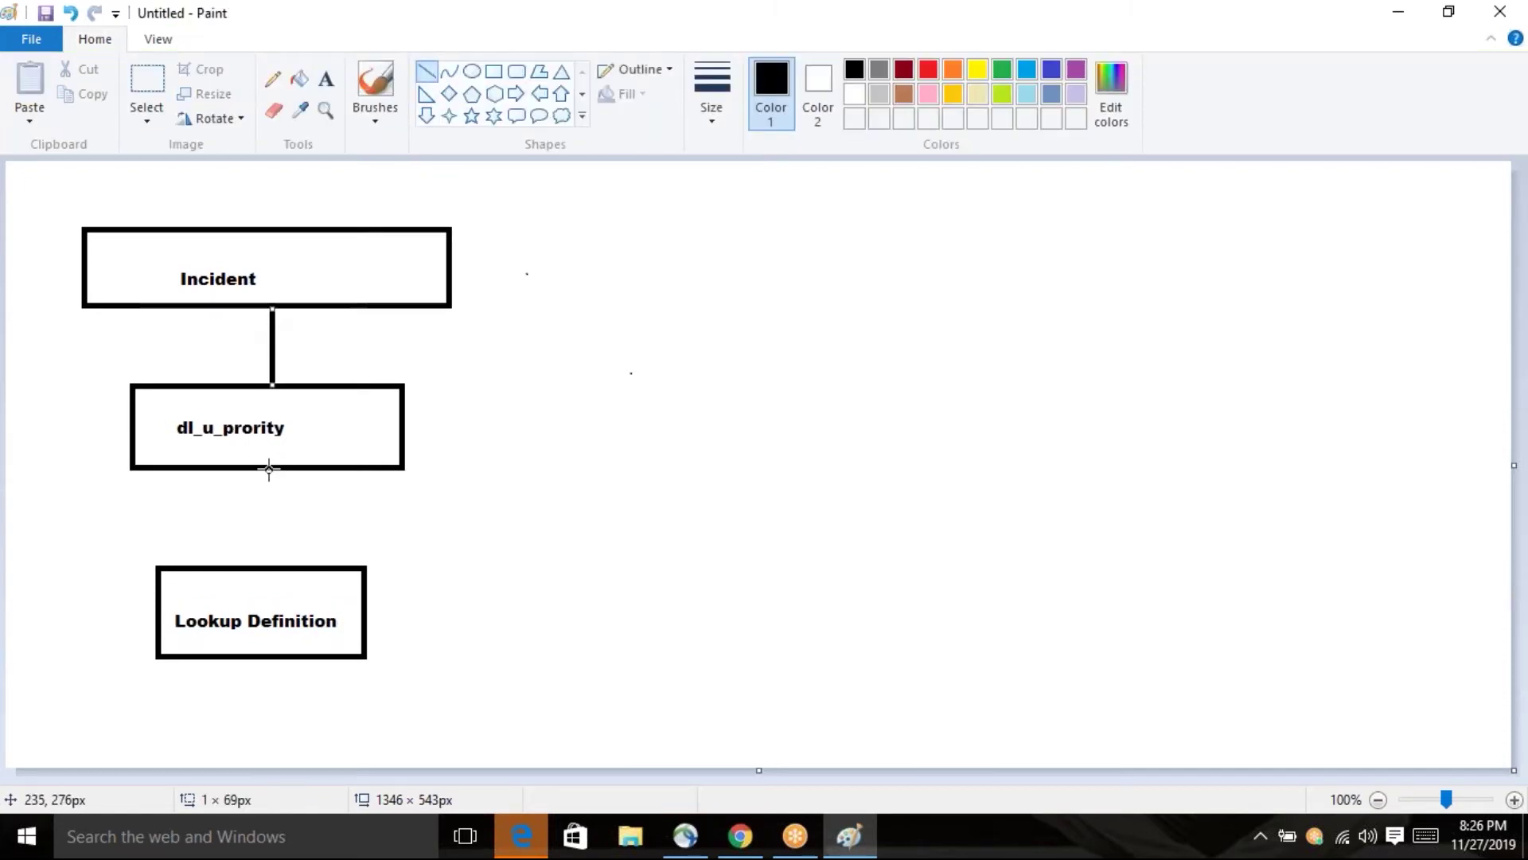
{"action": "mouse_move", "coordinate": [269, 470]}
{"action": "left_mouse_down"}
{"action": "mouse_move", "coordinate": [276, 579]}
{"action": "mouse_move", "coordinate": [270, 568]}
{"action": "left_mouse_up"}
{"action": "left_click", "coordinate": [773, 456]}
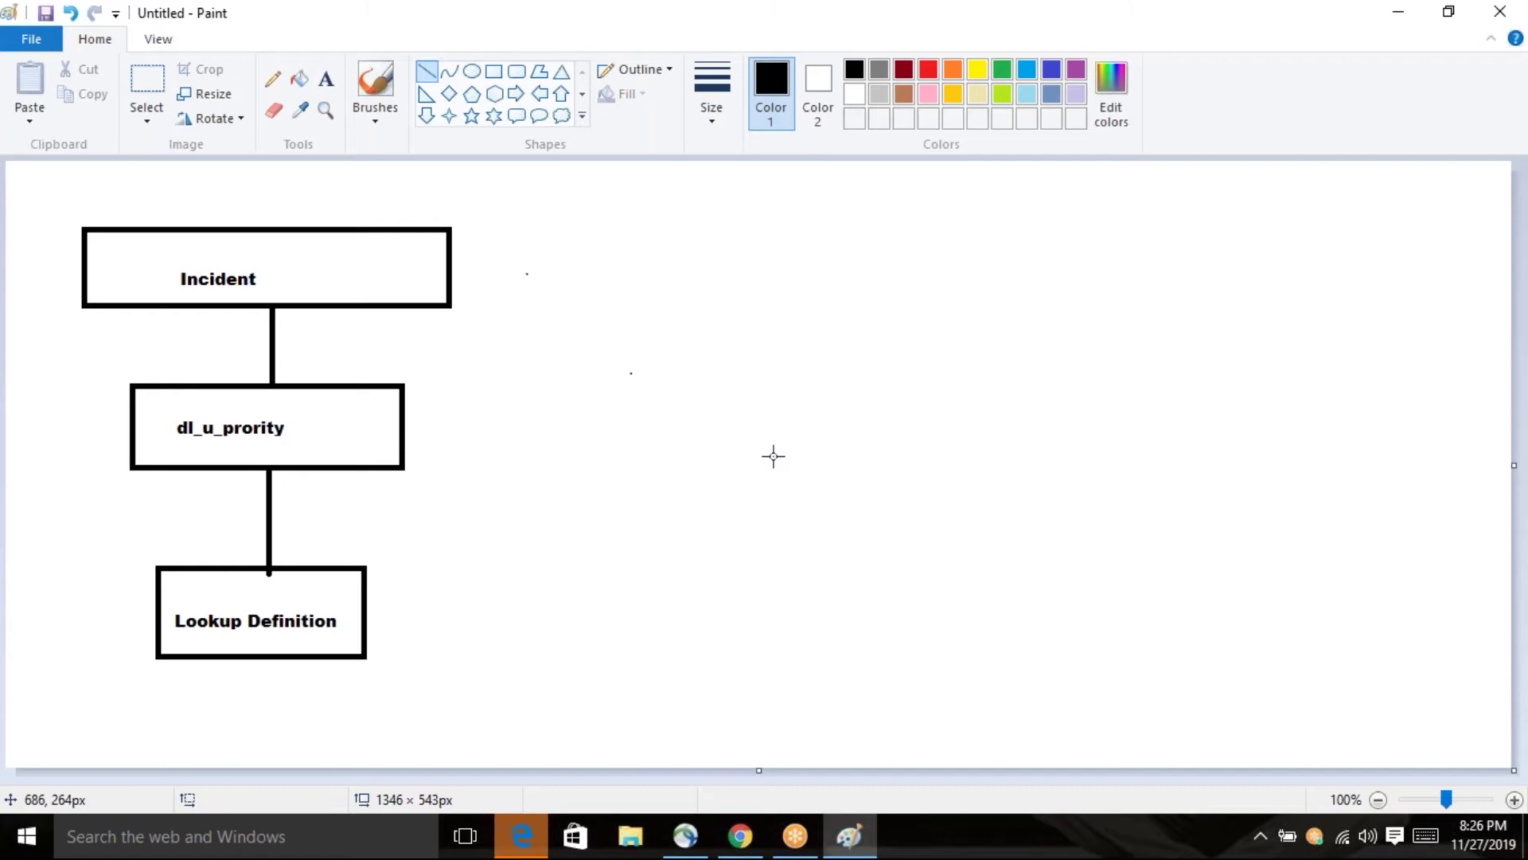
- Switch to ServiceNow in Chrome, filter the navigator for "incident" and open a new incident form
{"action": "left_click", "coordinate": [740, 835]}
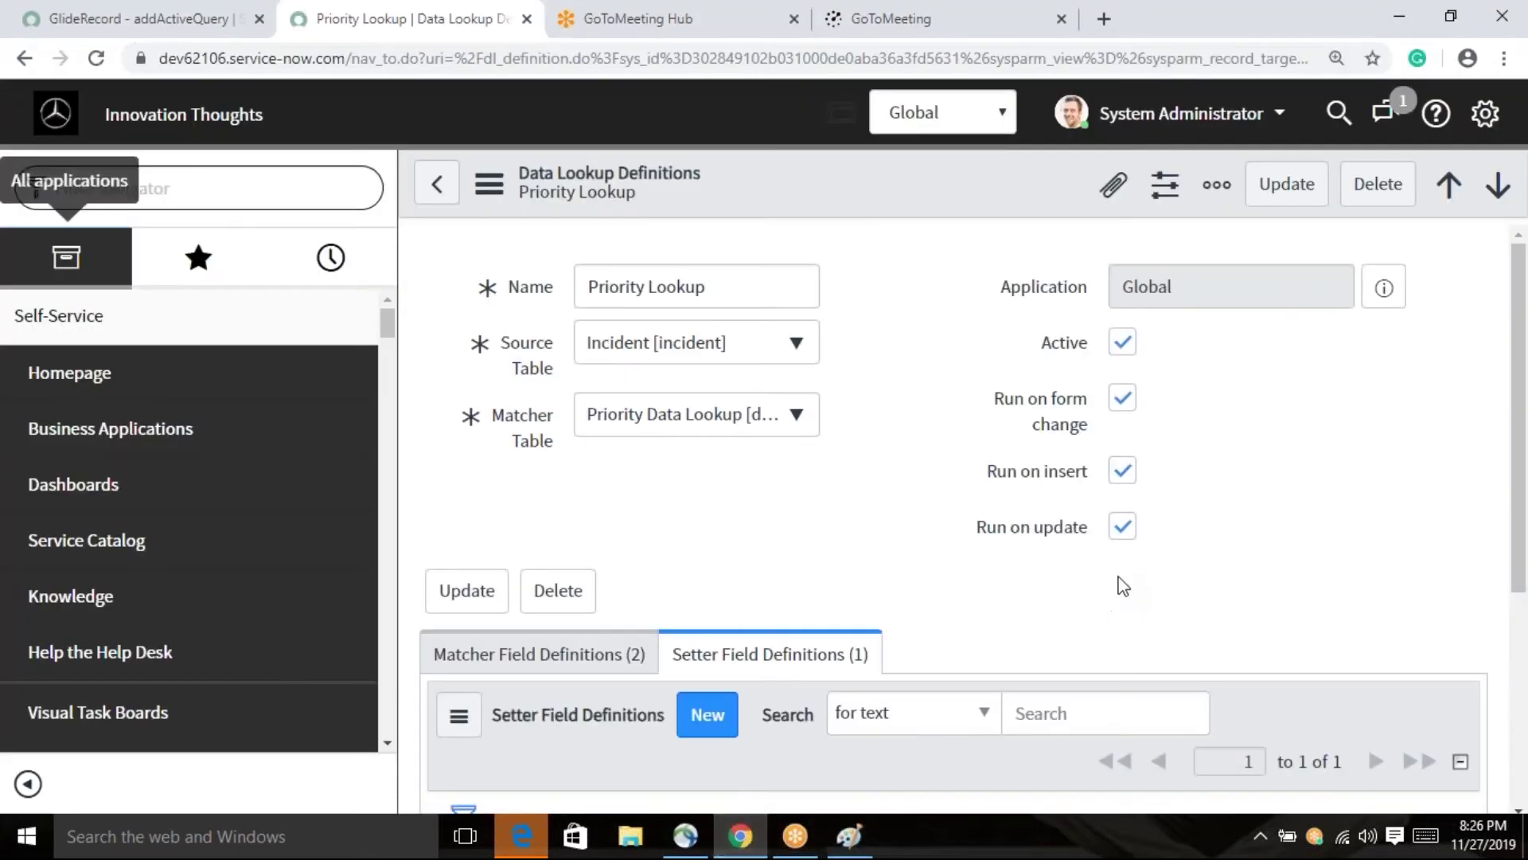
{"action": "left_click", "coordinate": [242, 200]}
{"action": "type", "text": "in"}
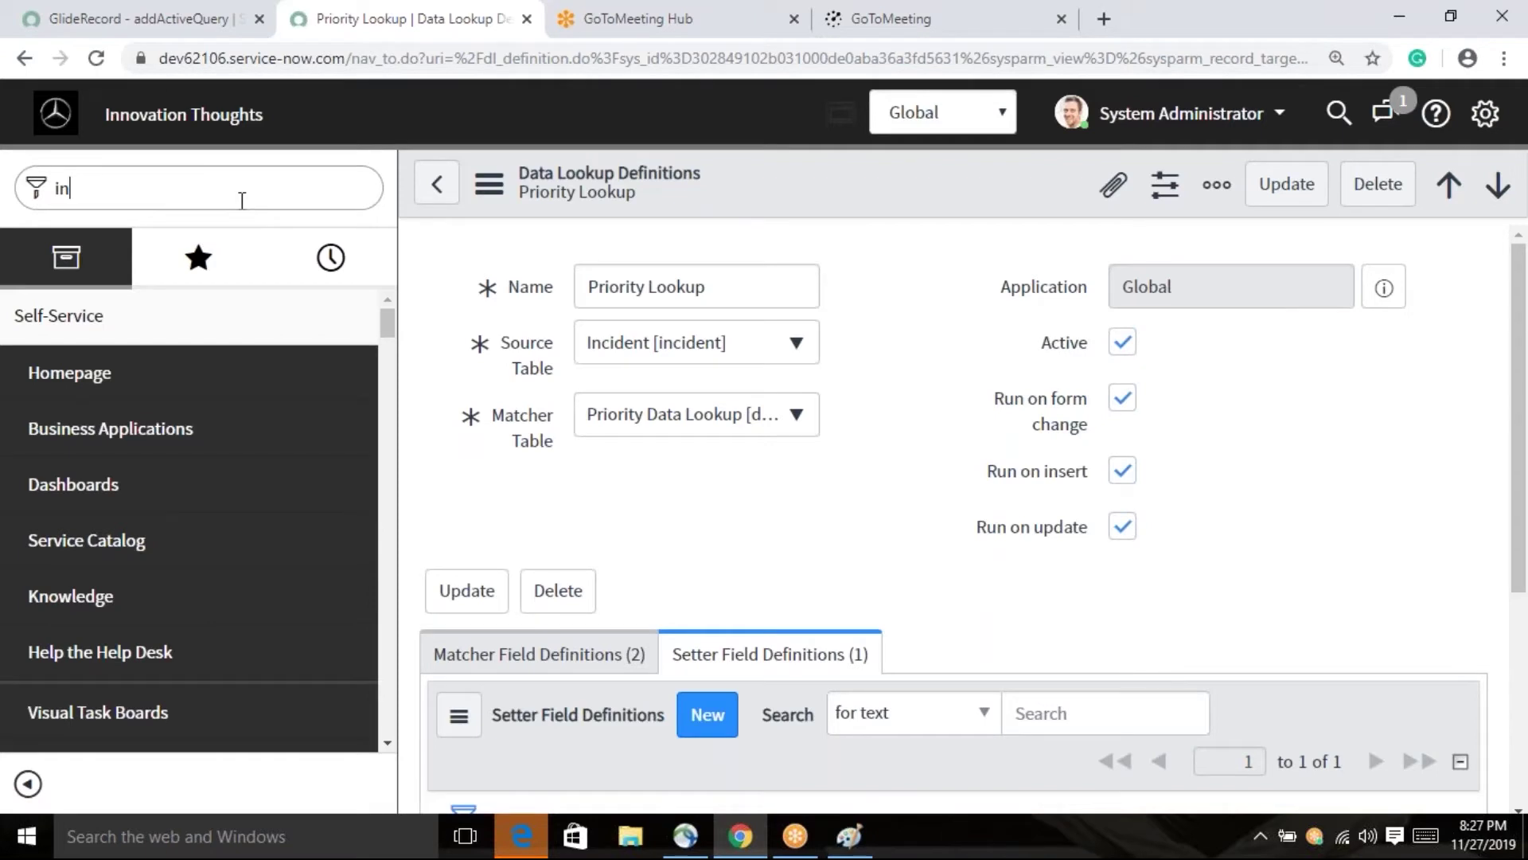
{"action": "type", "text": "c"}
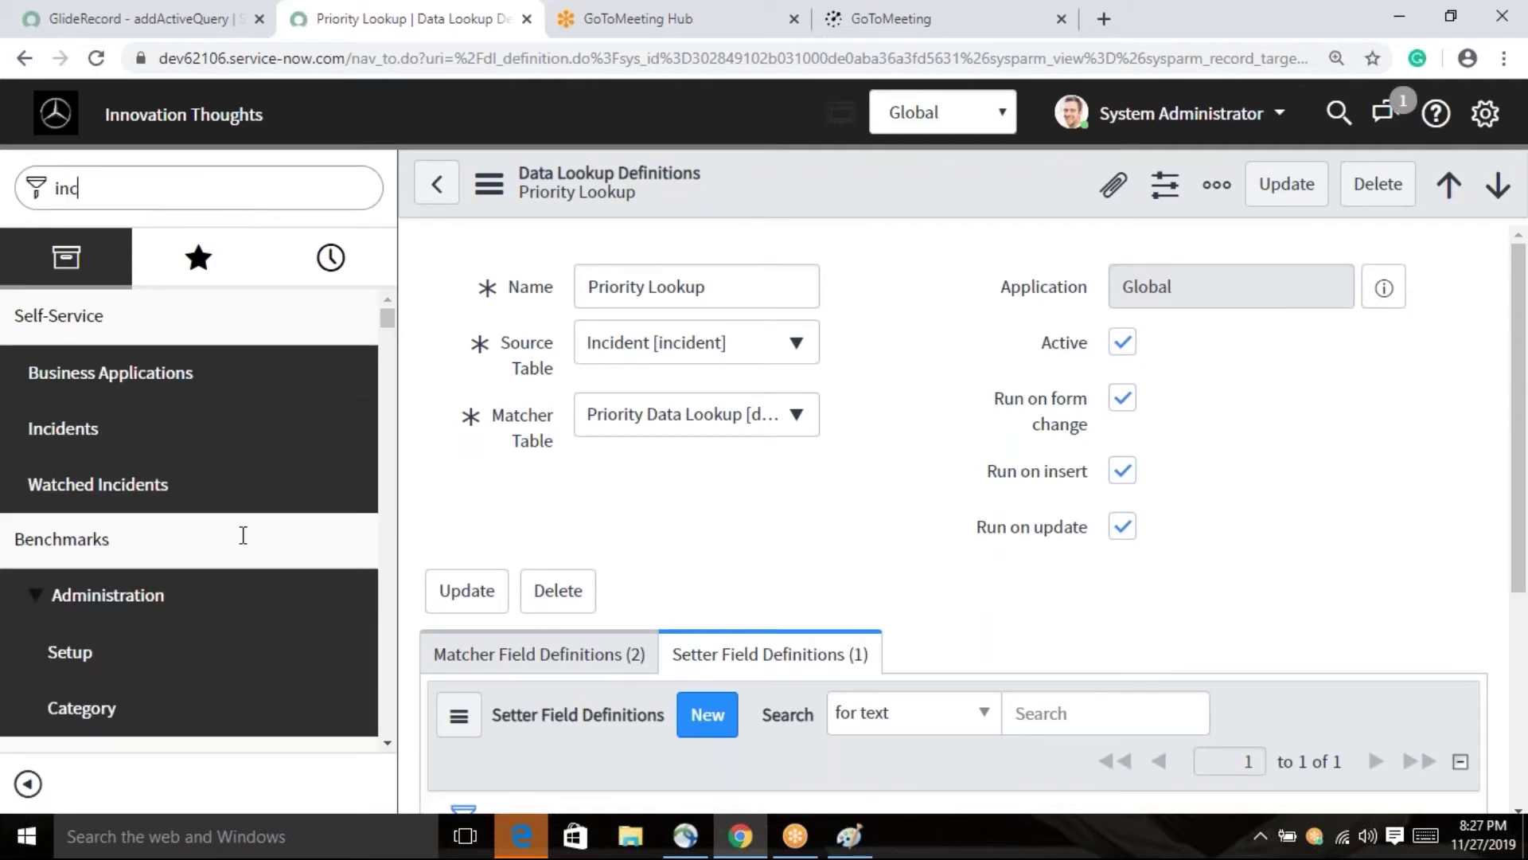
{"action": "type", "text": "ident"}
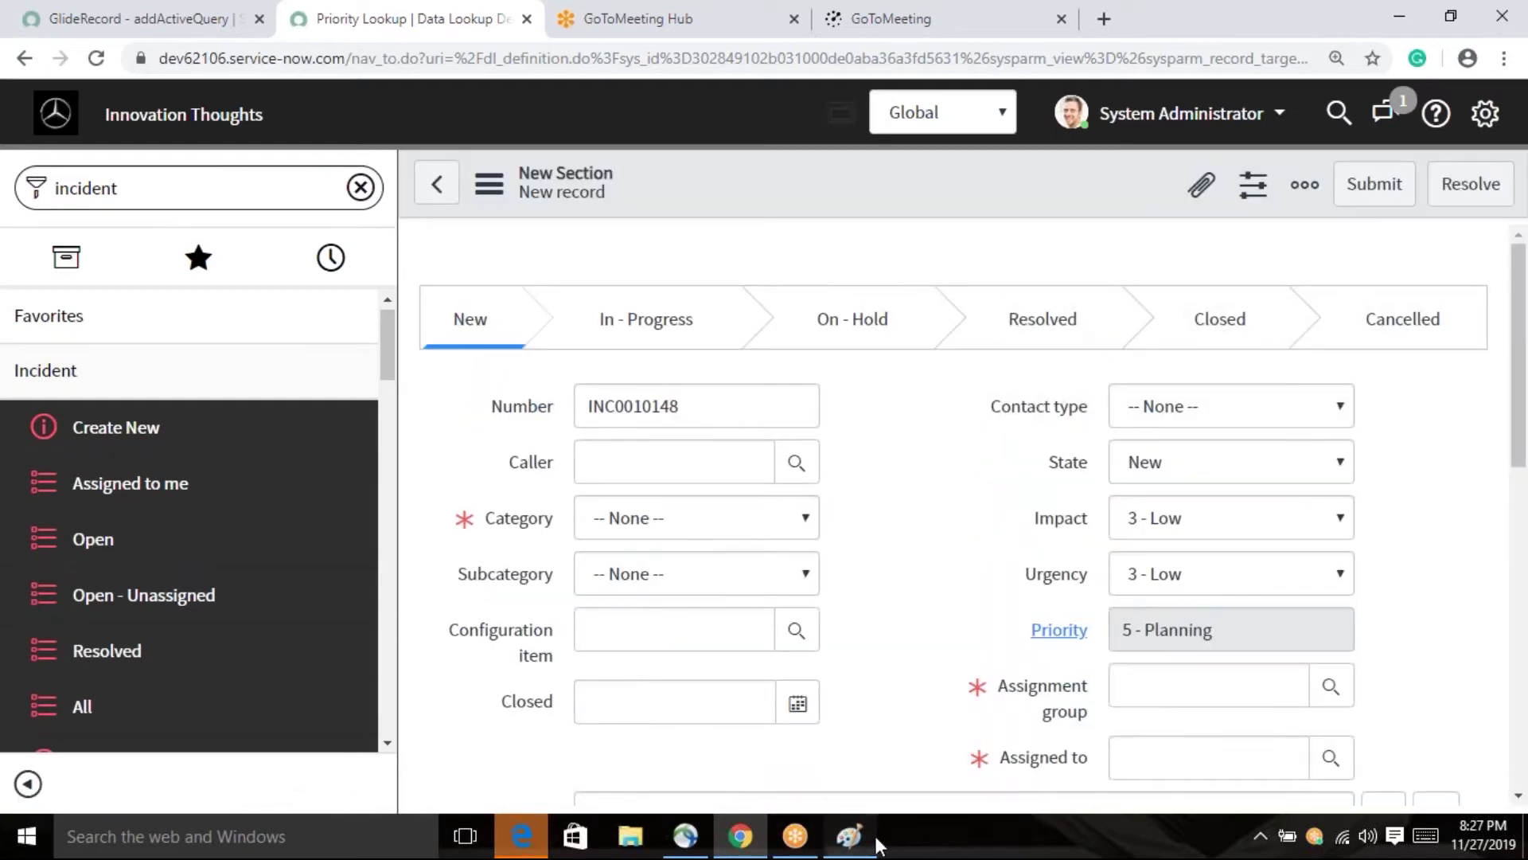
- Set both the Impact and the Urgency of the new incident to 1 - High
{"action": "left_click", "coordinate": [851, 835]}
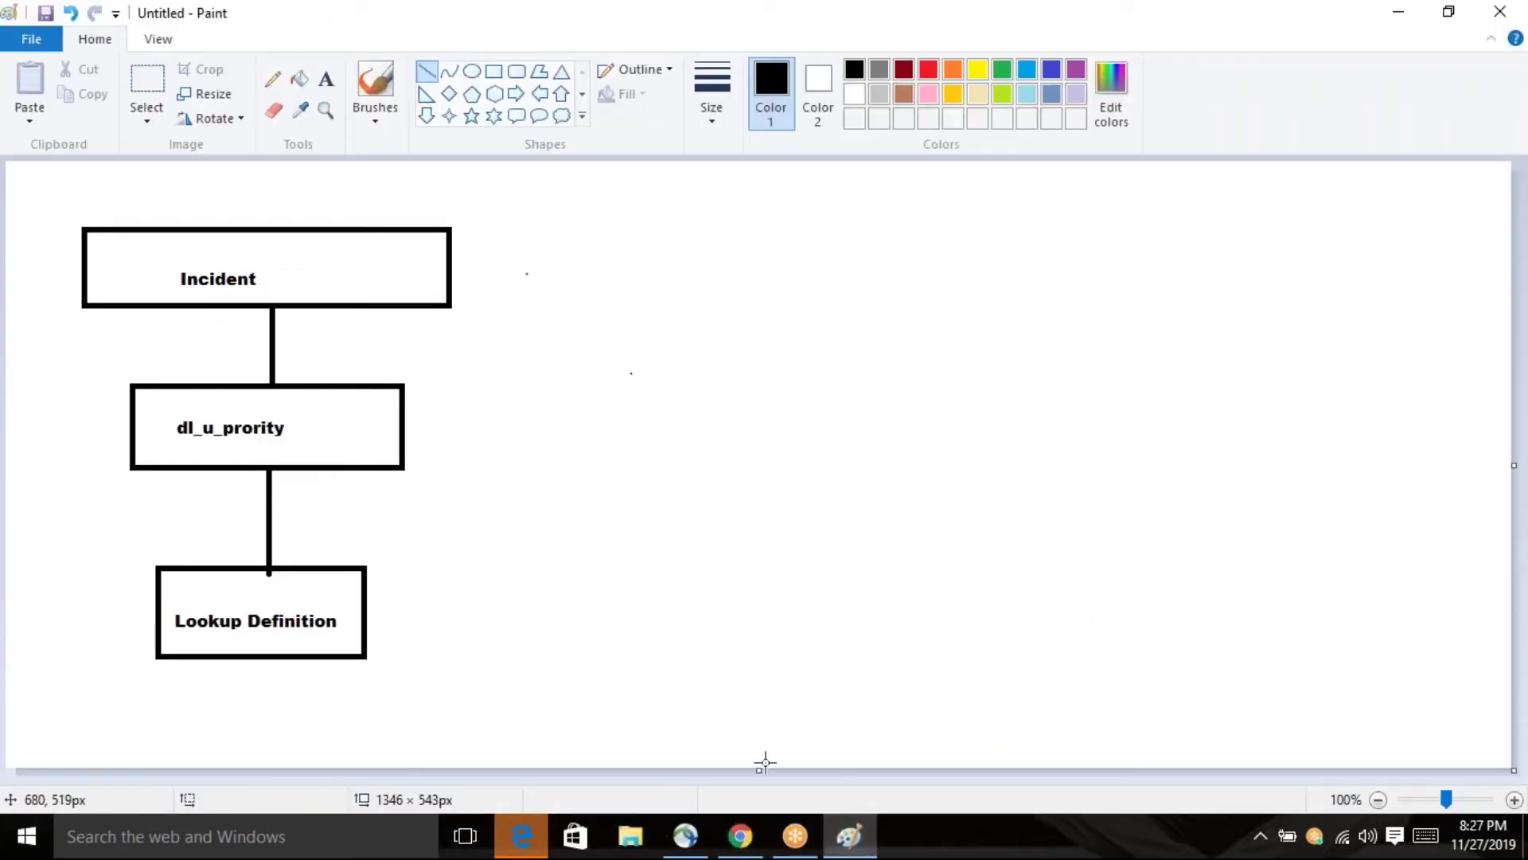
{"action": "left_click", "coordinate": [740, 836]}
{"action": "left_click", "coordinate": [1277, 522]}
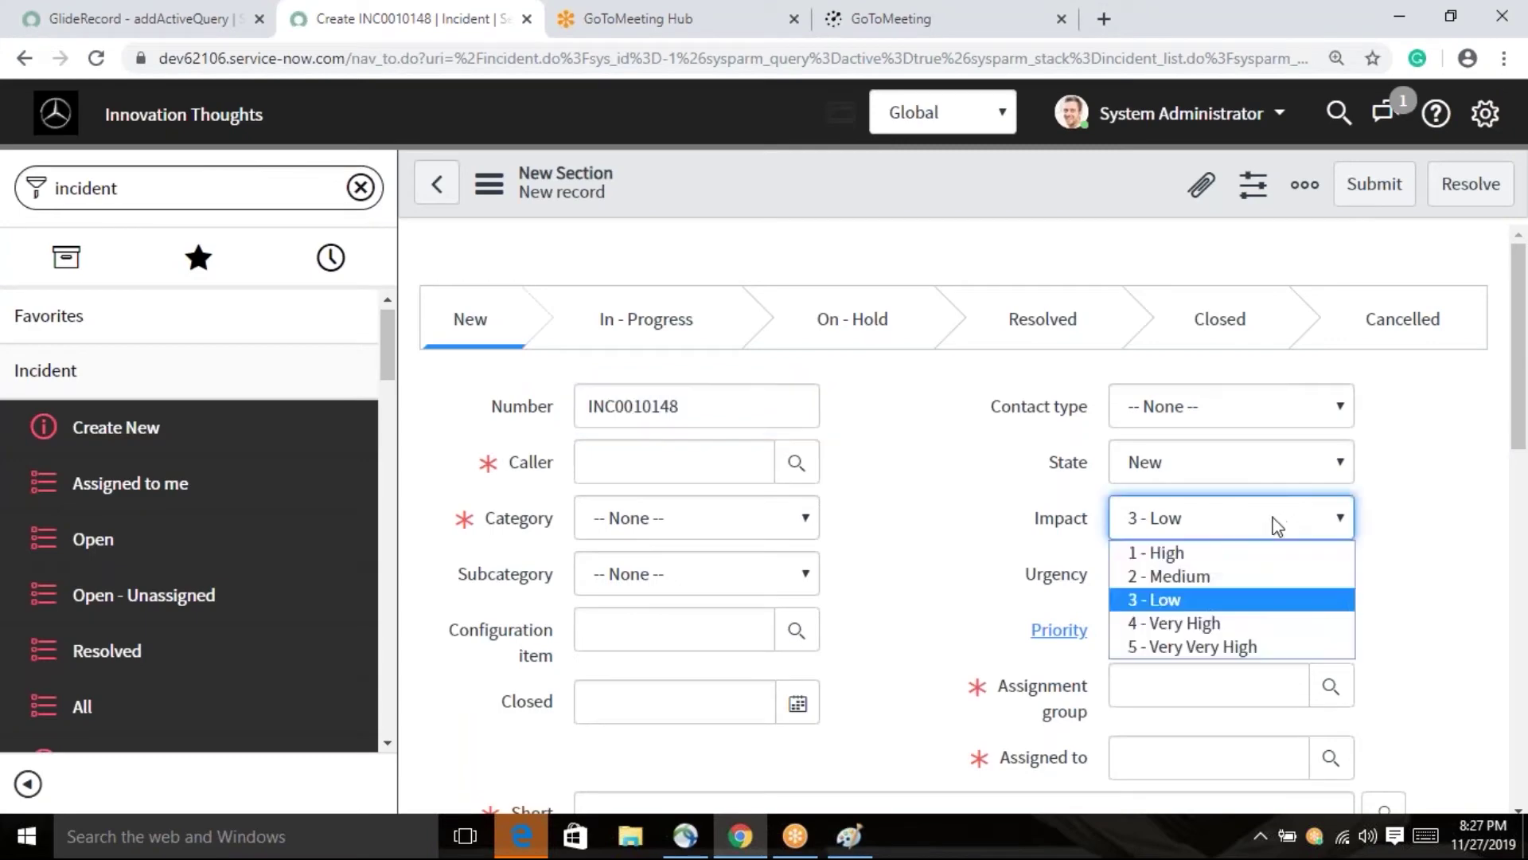
{"action": "left_click", "coordinate": [1162, 552]}
{"action": "left_click", "coordinate": [1218, 573]}
{"action": "left_click", "coordinate": [1154, 653]}
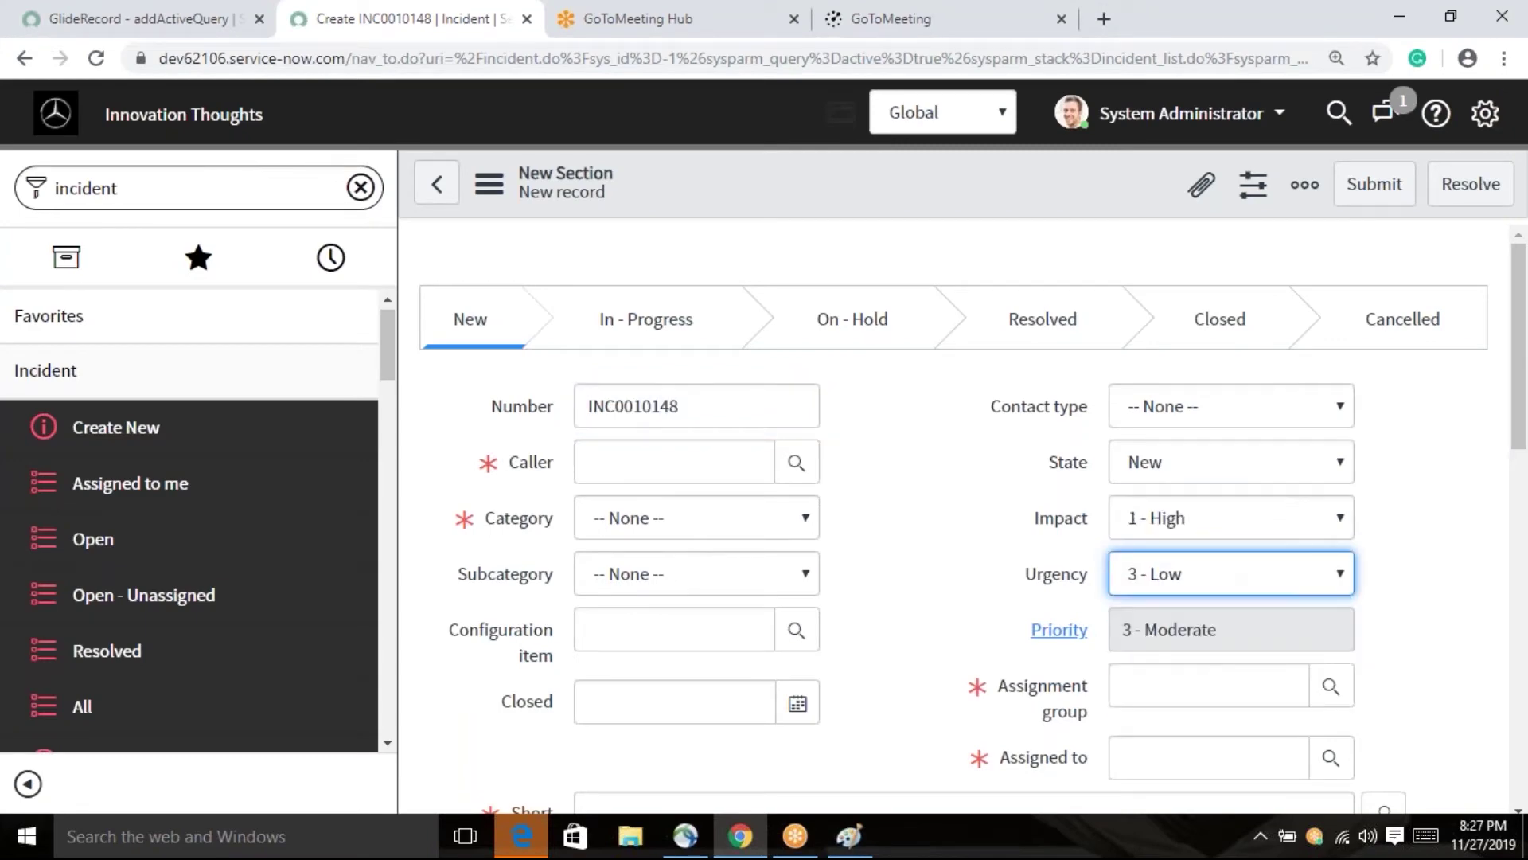
{"action": "key", "text": "Up"}
{"action": "key", "text": "Up"}
- Compare the lookup diagram in Paint with the Impact, Urgency and Priority fields on the incident form in Chrome
{"action": "left_click", "coordinate": [748, 845]}
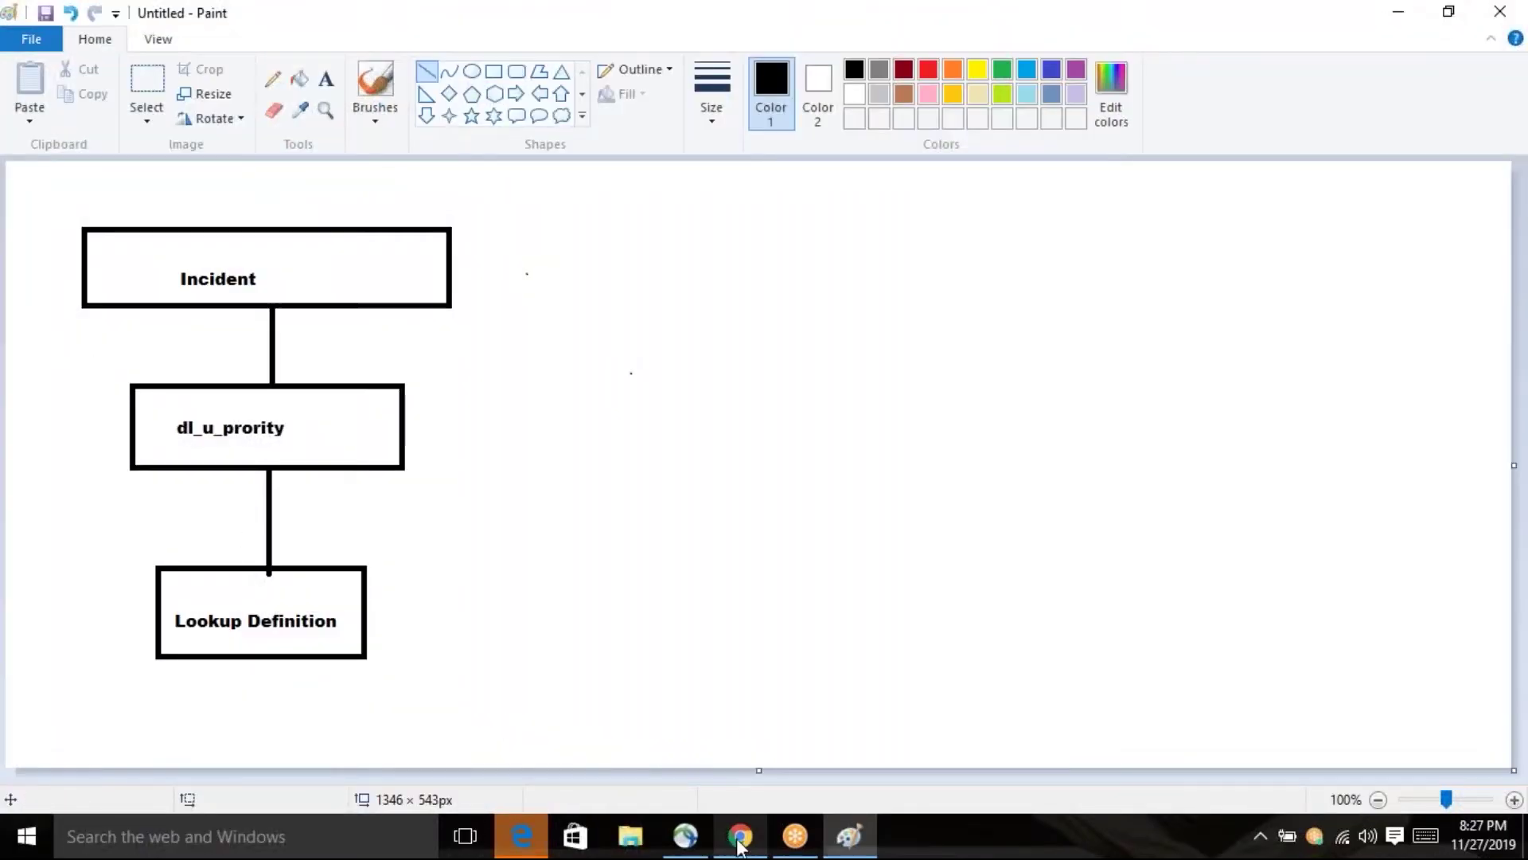
{"action": "left_click", "coordinate": [740, 836]}
{"action": "left_click", "coordinate": [752, 832]}
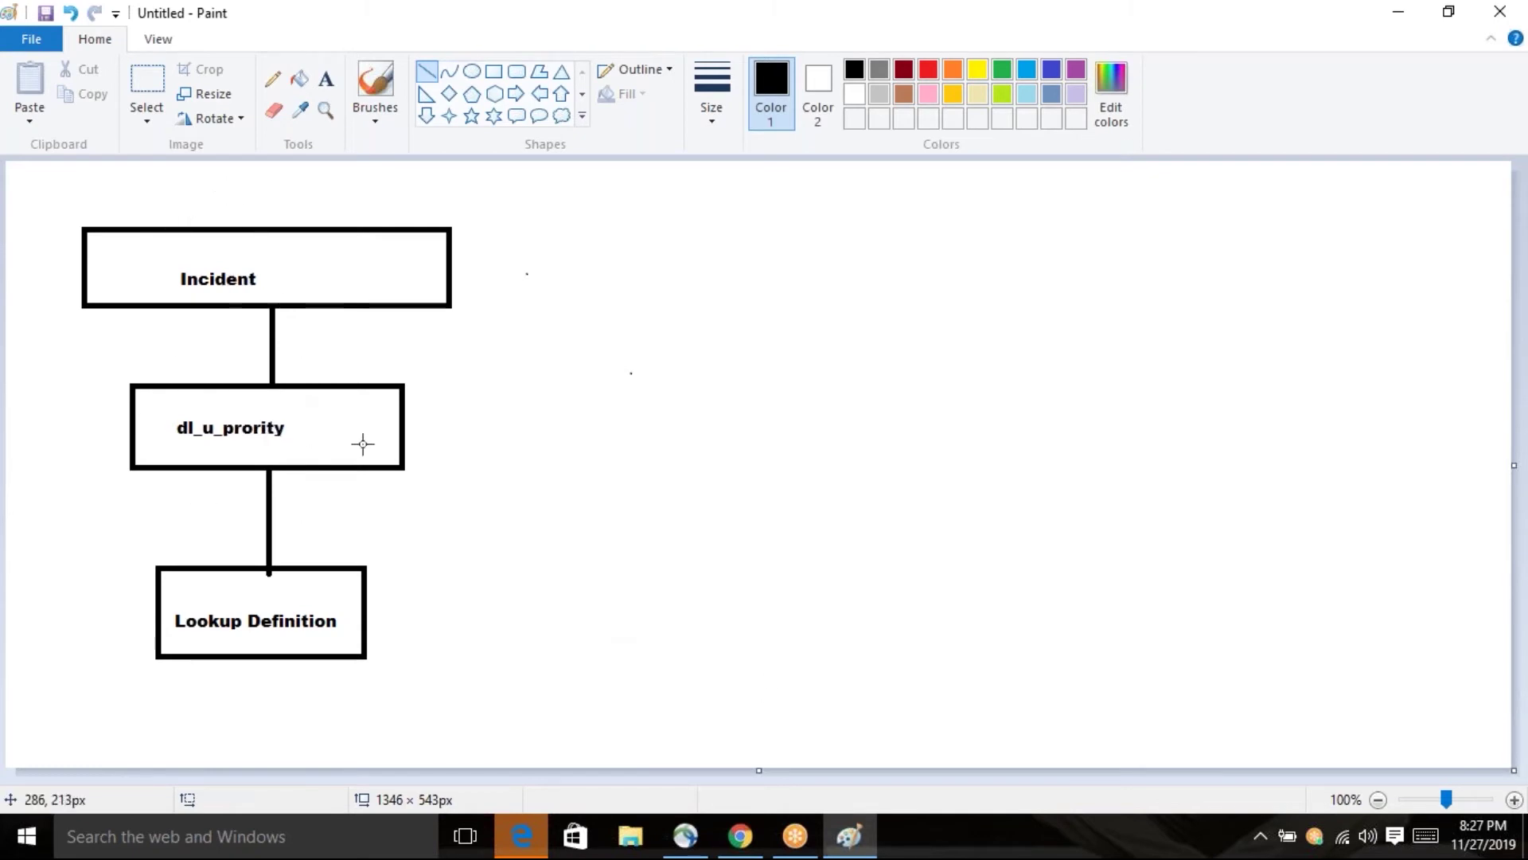
{"action": "left_click", "coordinate": [741, 835]}
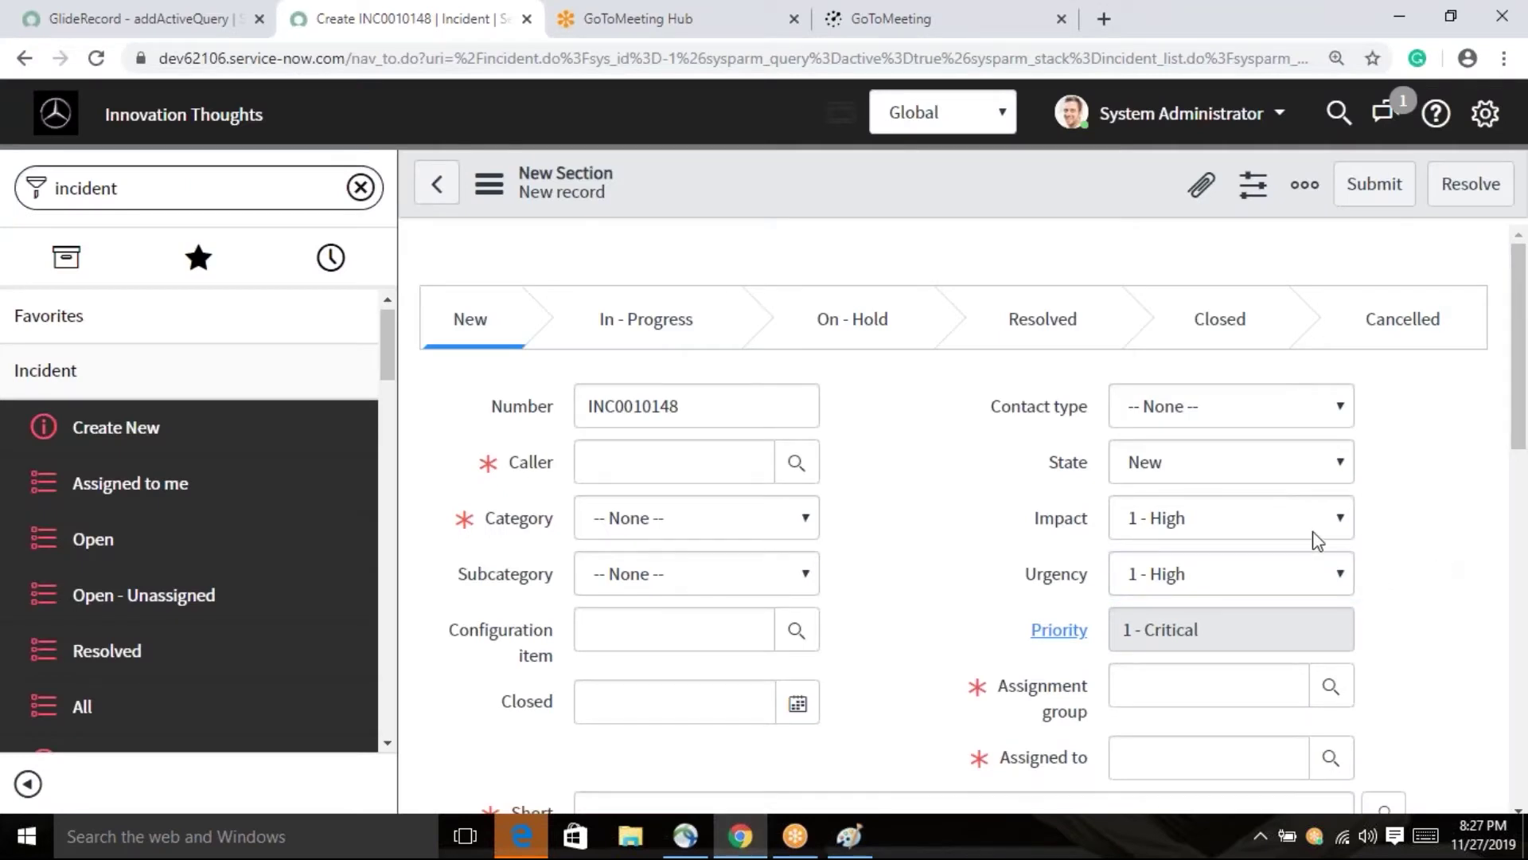
{"action": "left_click", "coordinate": [954, 555]}
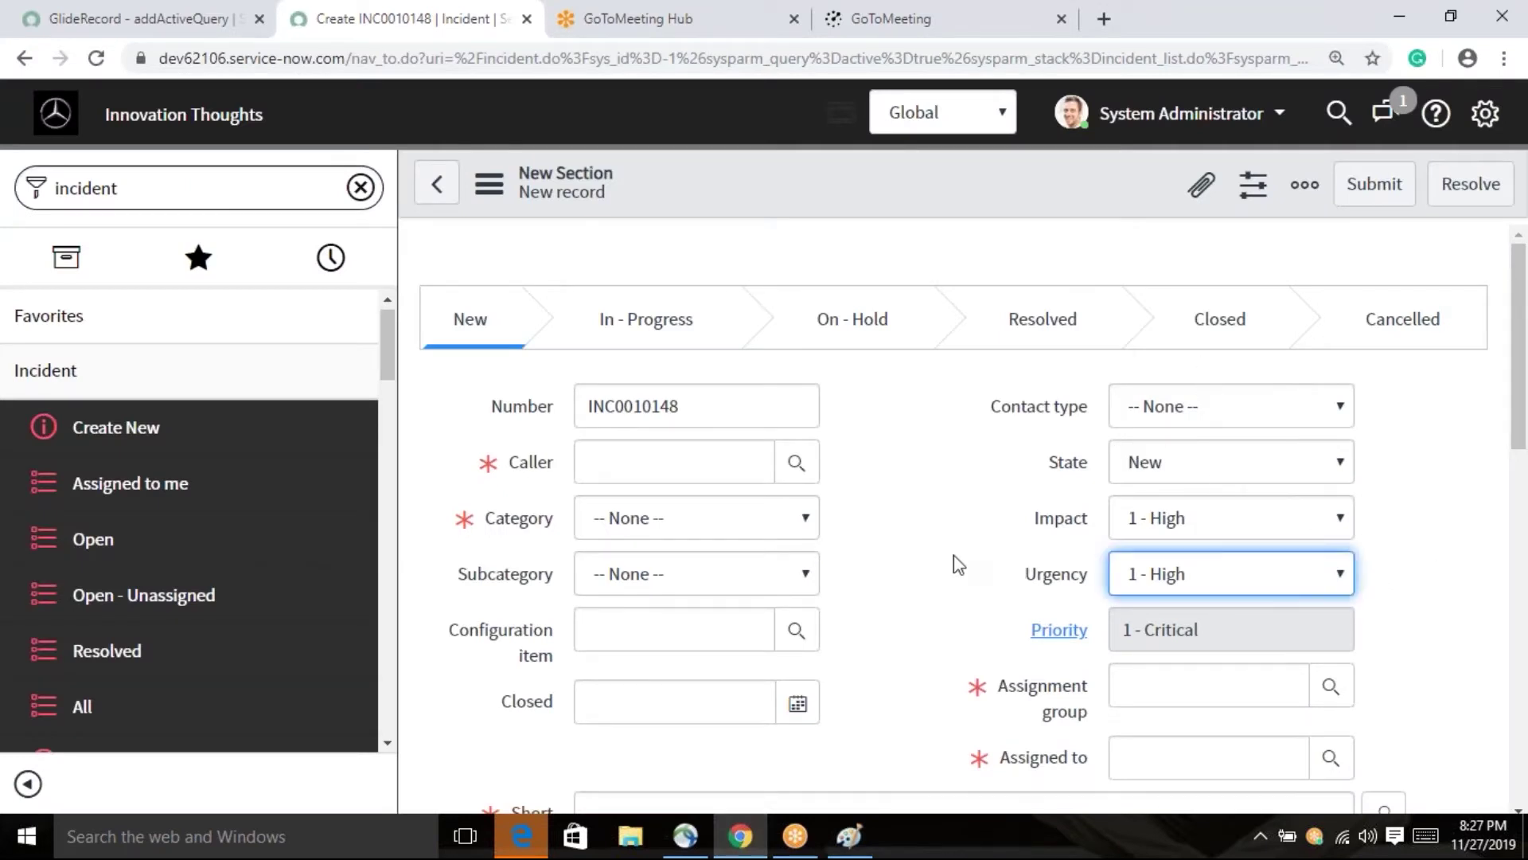
{"action": "left_click", "coordinate": [1069, 522]}
{"action": "left_click", "coordinate": [1064, 573]}
{"action": "left_click", "coordinate": [1486, 529]}
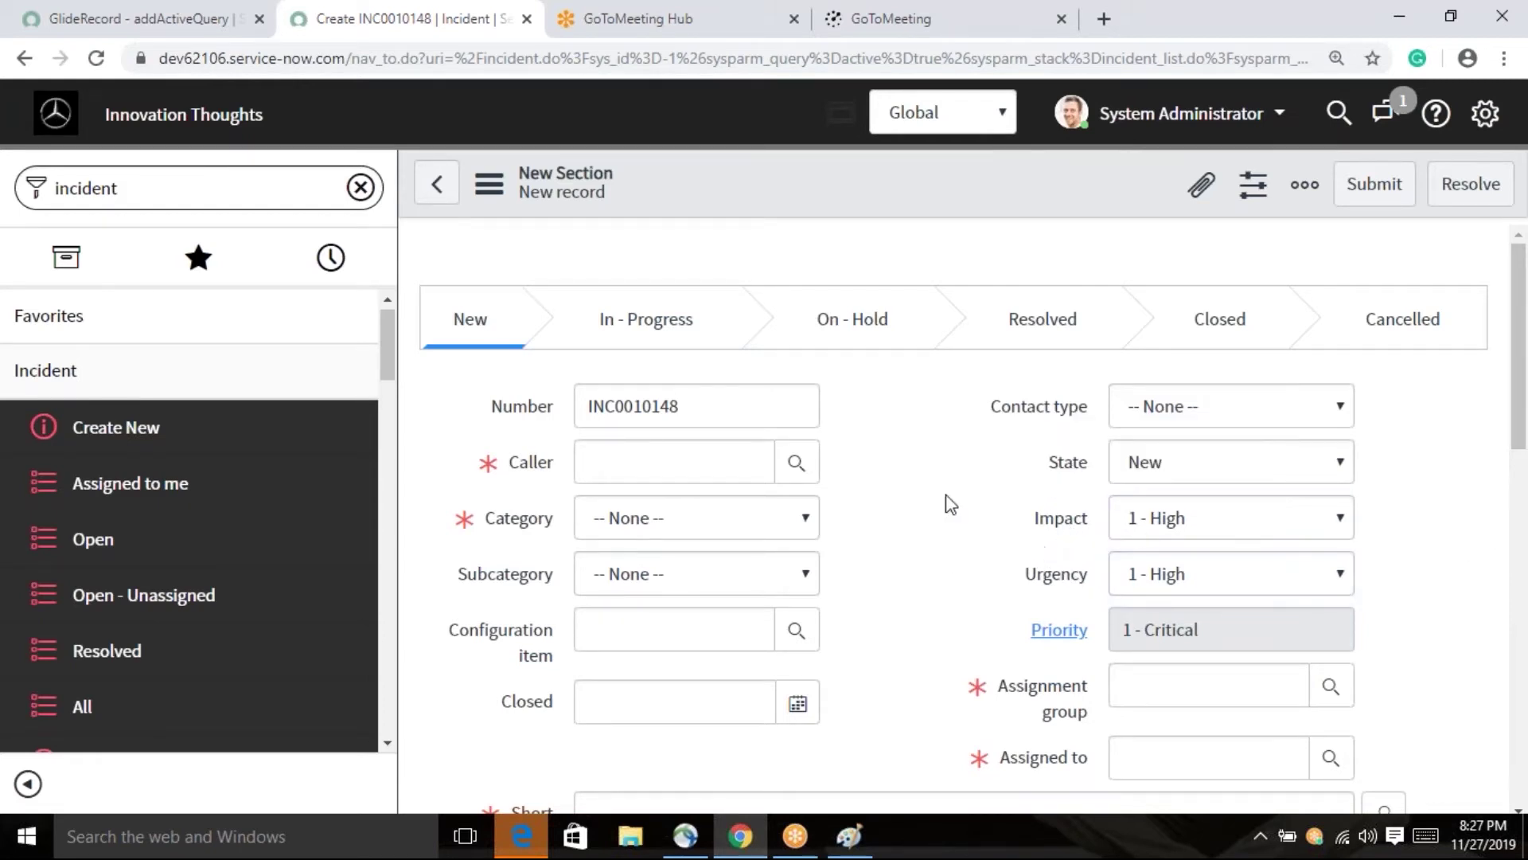
- Fill in the incident's Caller by picking a user from the lookup list
{"action": "left_click", "coordinate": [796, 461]}
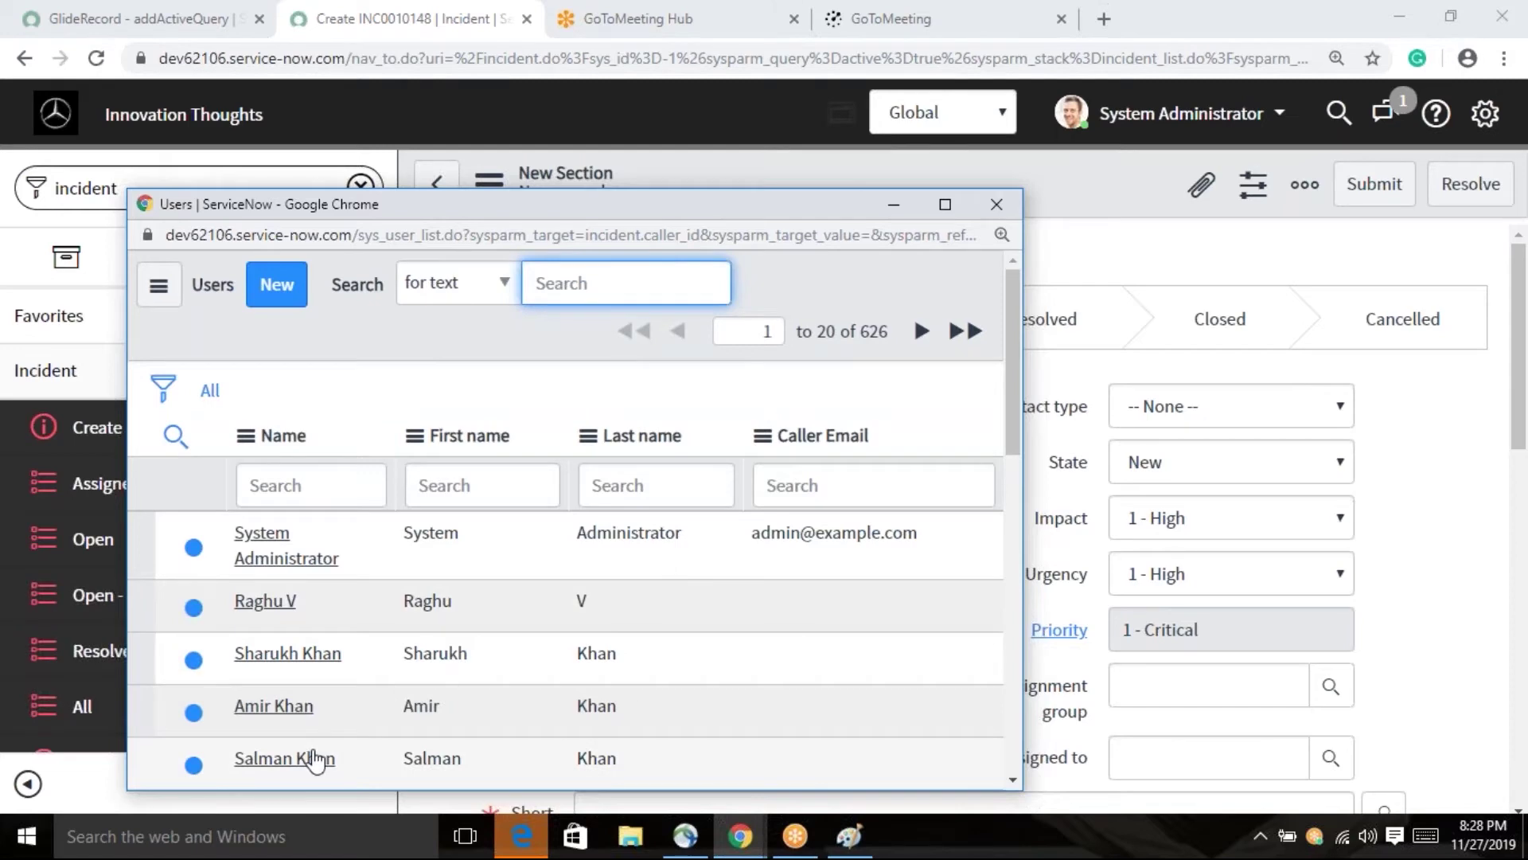
{"action": "scroll", "coordinate": [312, 753], "scroll_direction": "down", "scroll_amount": 5}
{"action": "left_click", "coordinate": [271, 695]}
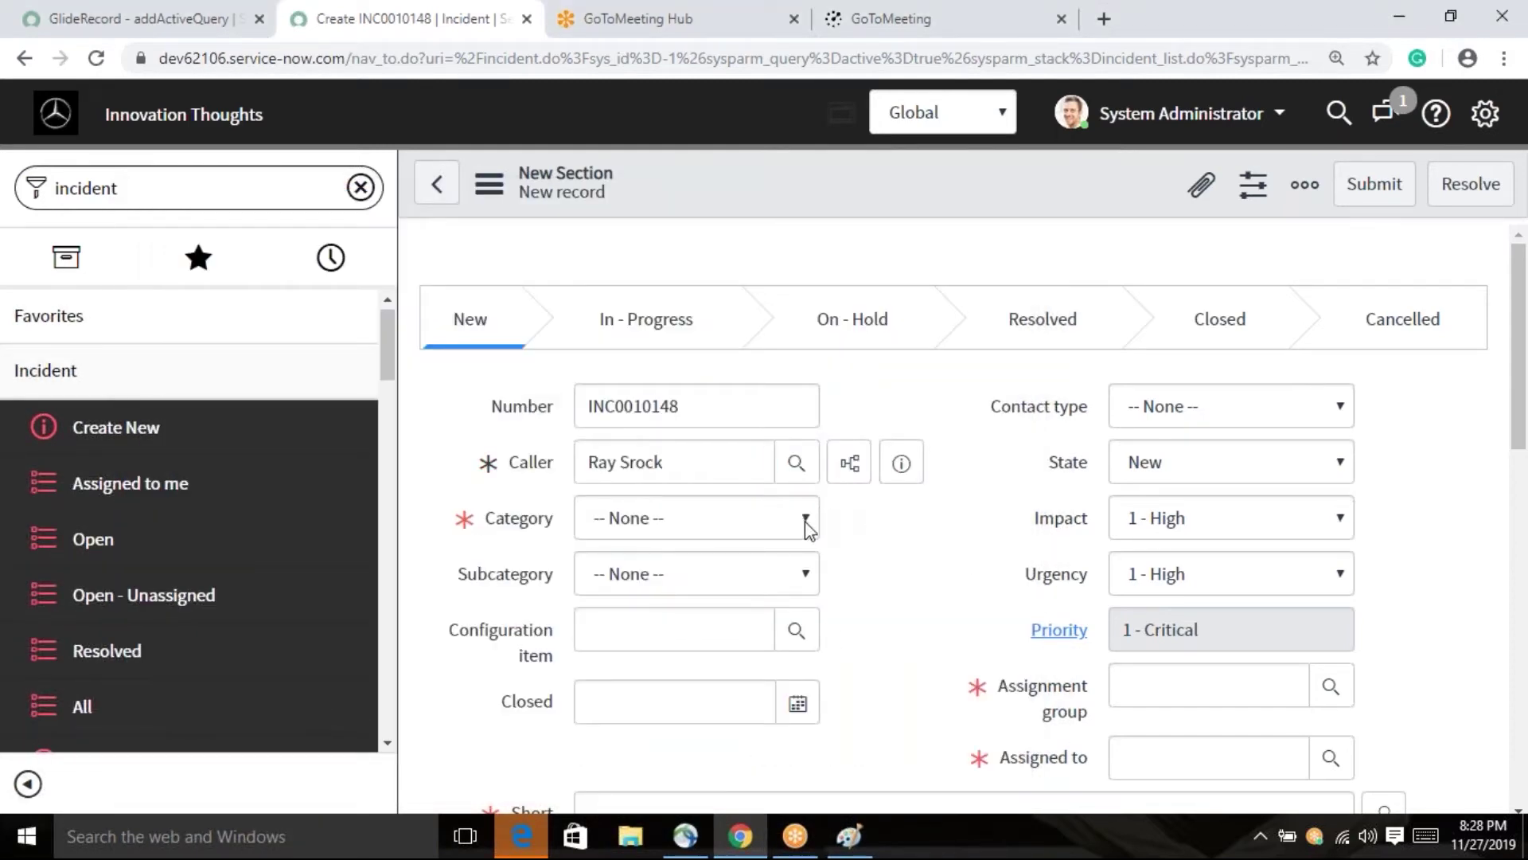
- Enter "VPN" as the incident's short description
{"action": "scroll", "coordinate": [875, 597], "scroll_direction": "down", "scroll_amount": 1}
{"action": "left_click", "coordinate": [841, 687]}
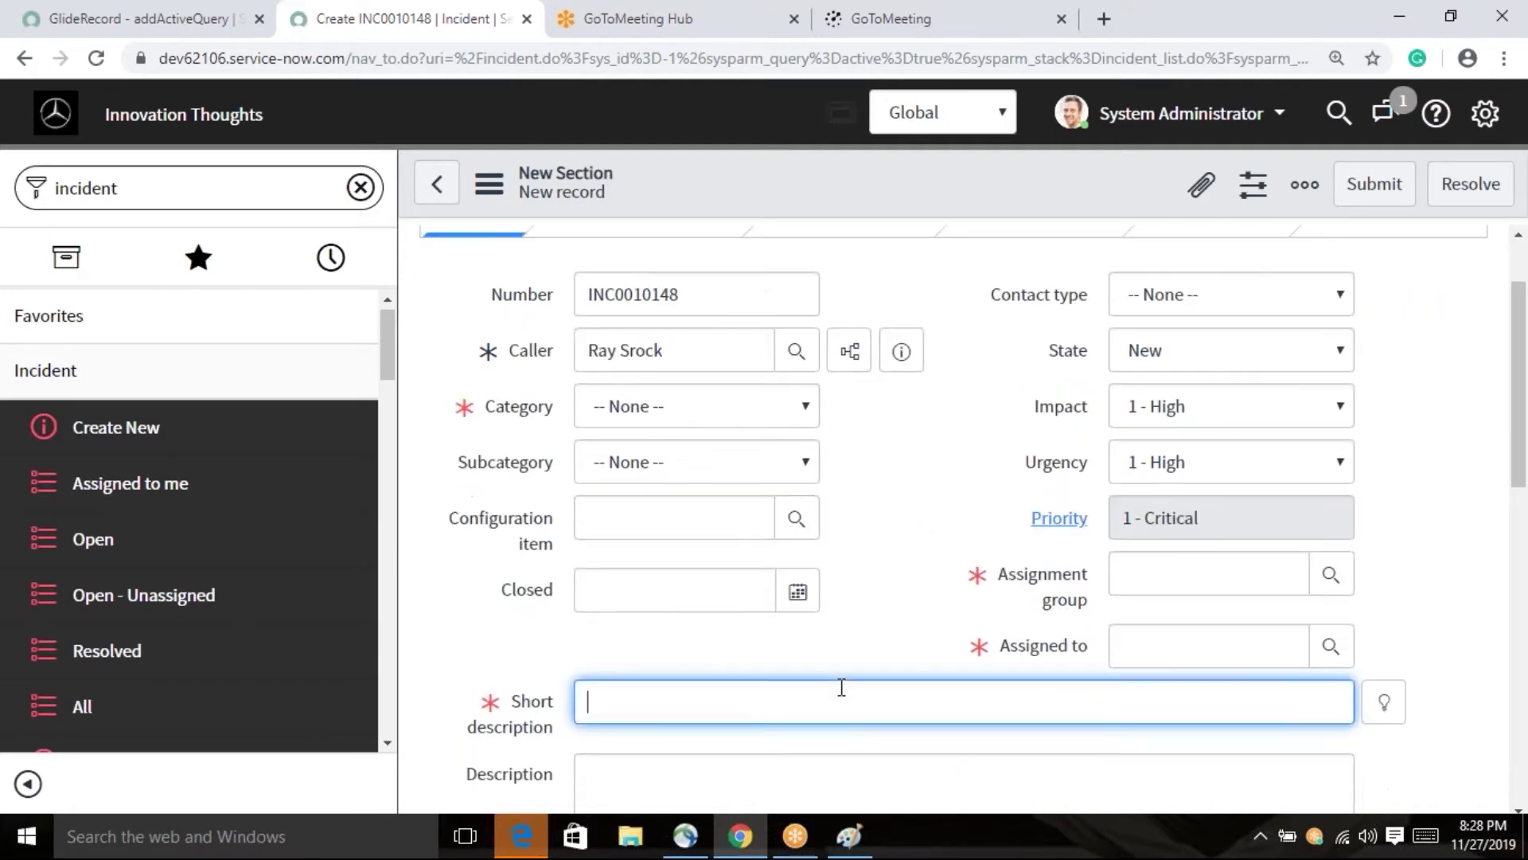
{"action": "type", "text": "VPM"}
{"action": "key", "text": "BackSpace"}
{"action": "type", "text": "N"}
{"action": "left_click", "coordinate": [876, 531]}
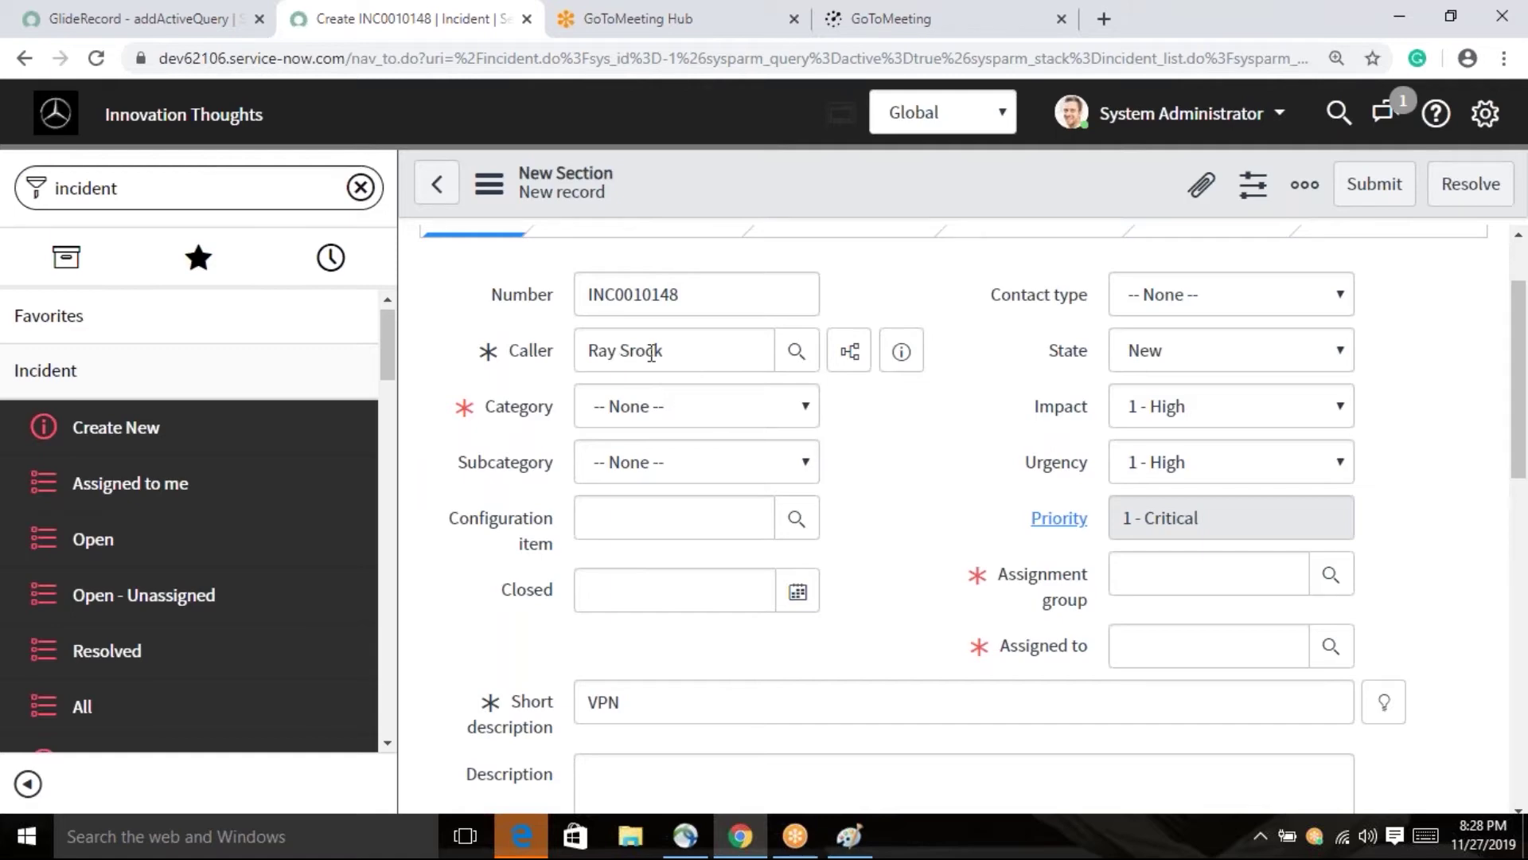
- Review the Category choices without picking one, and examine the Caller field of the new incident
{"action": "left_click", "coordinate": [815, 410]}
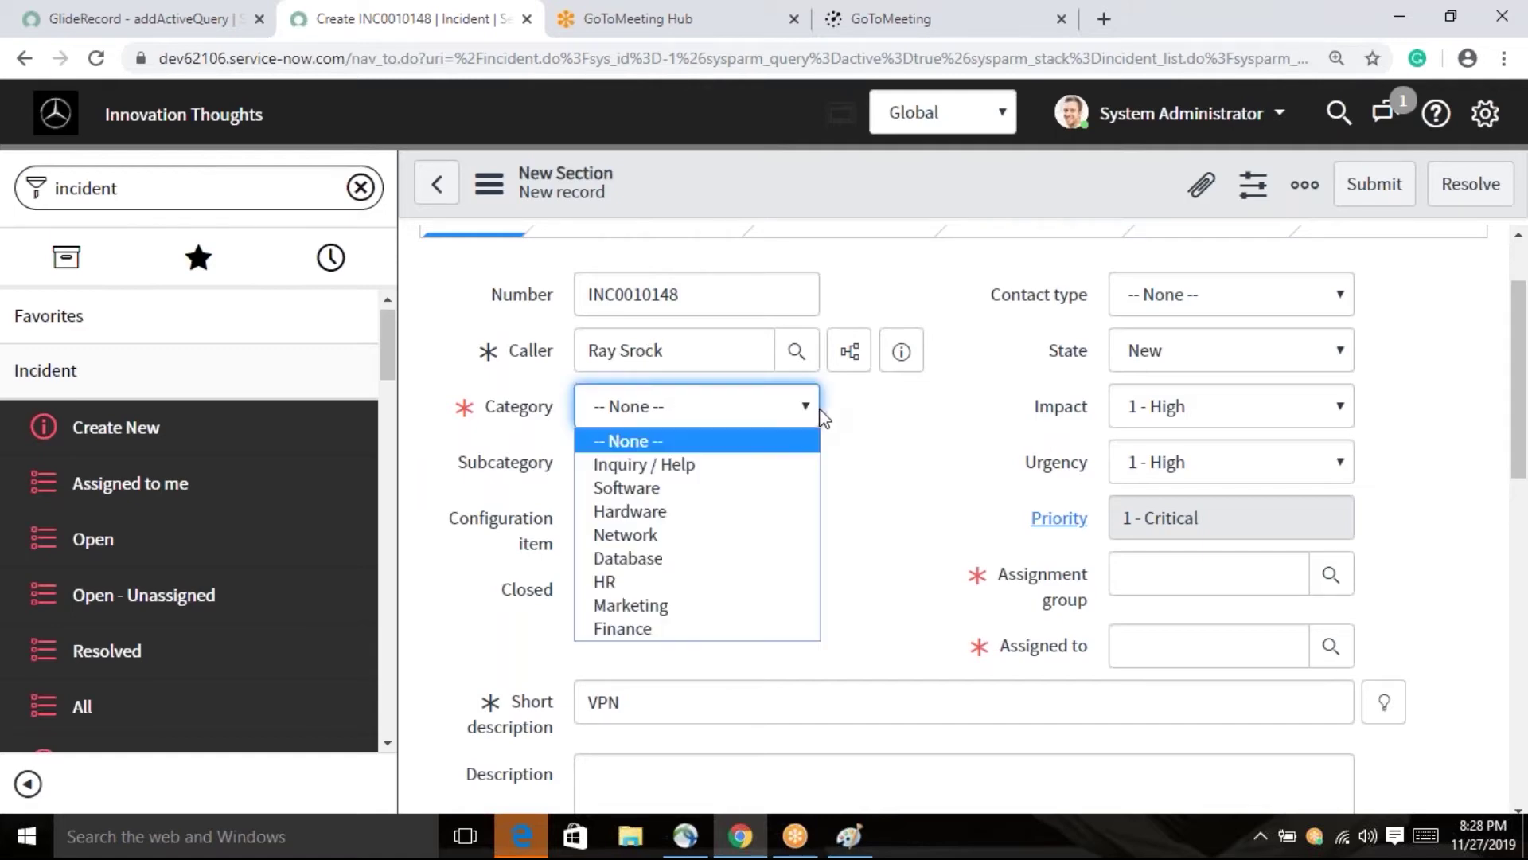
{"action": "left_click", "coordinate": [910, 441]}
{"action": "left_click", "coordinate": [909, 440]}
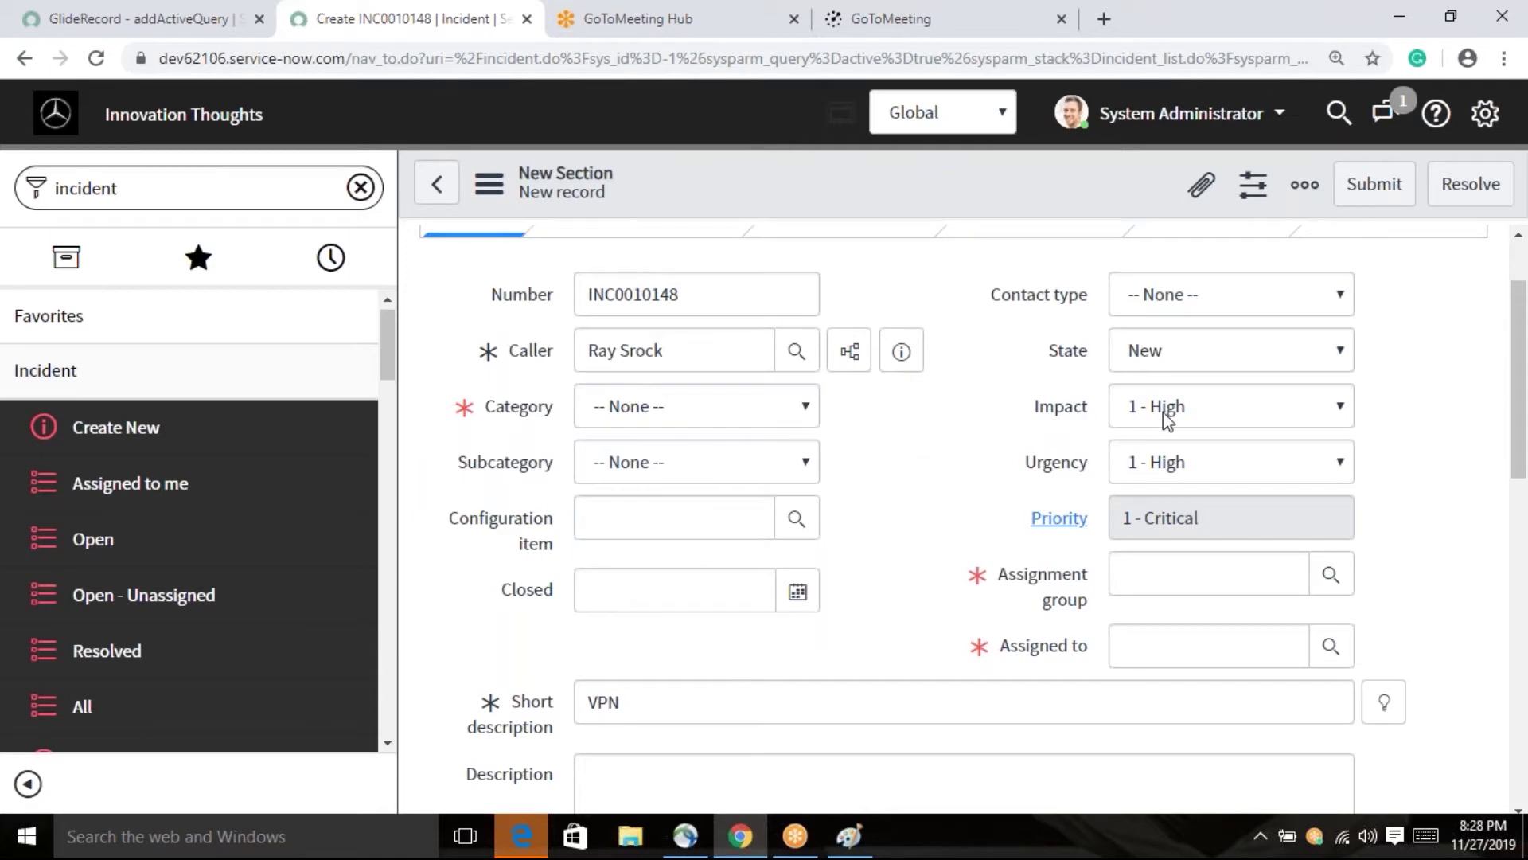
{"action": "triple_click", "coordinate": [679, 357]}
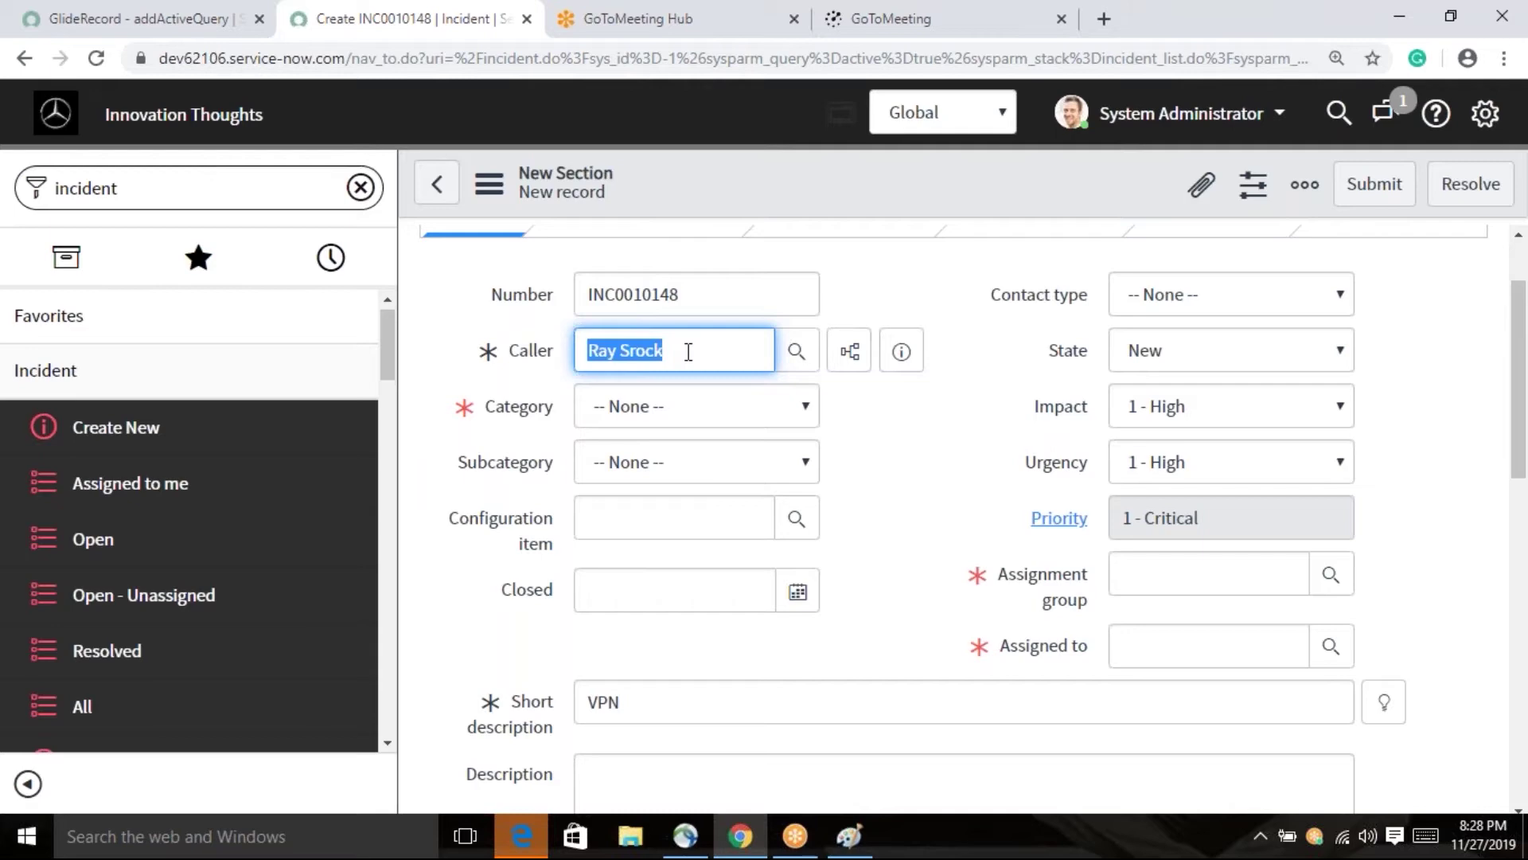
{"action": "left_click", "coordinate": [924, 420]}
- Look through the Impact and Urgency choices of the incident, keeping 1 - High for both
{"action": "left_click", "coordinate": [1182, 407]}
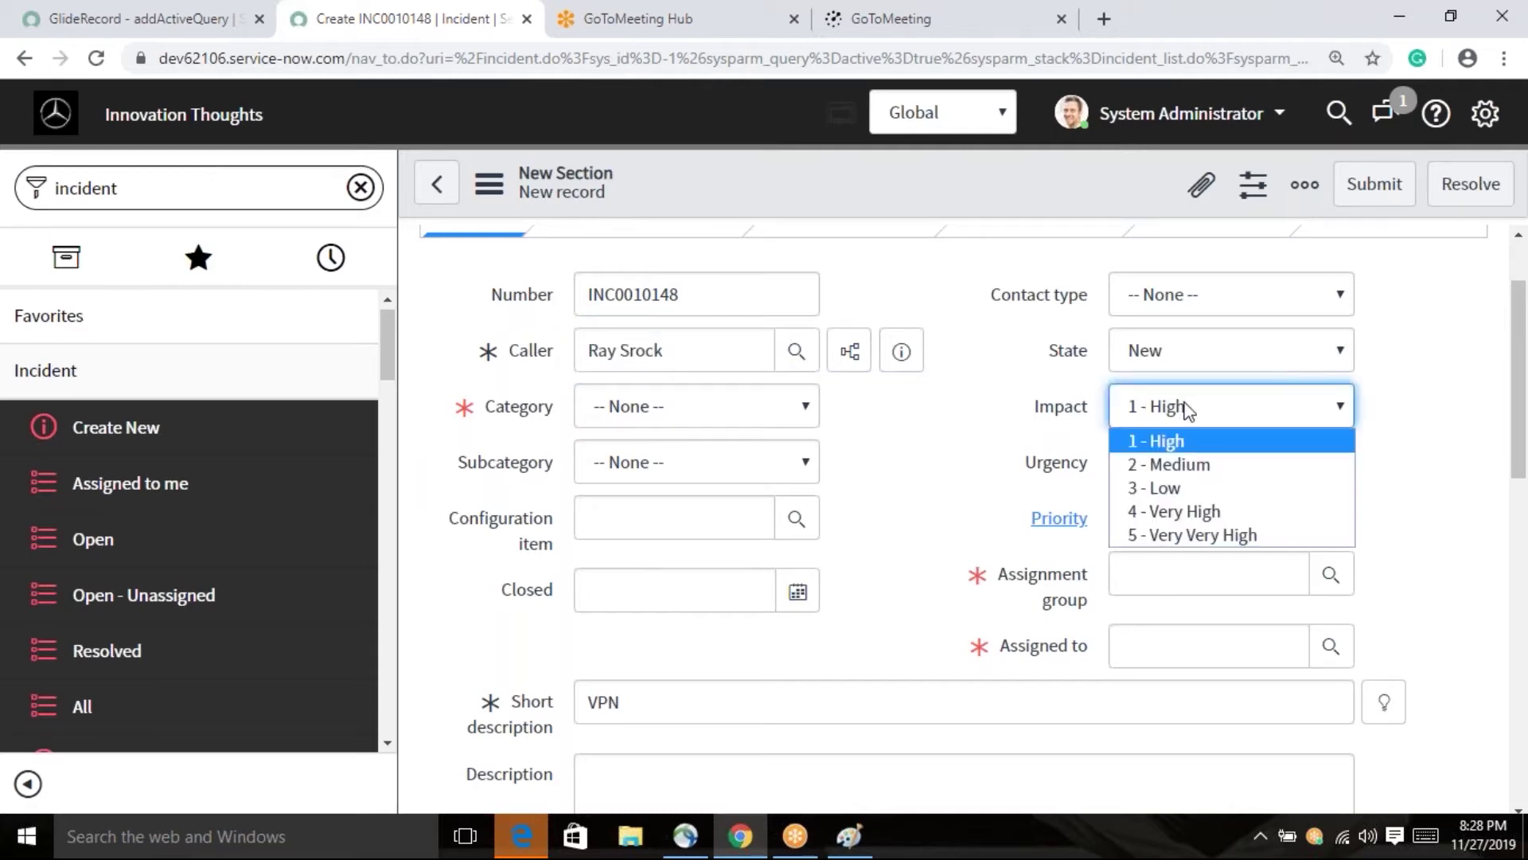
{"action": "left_click", "coordinate": [1147, 449]}
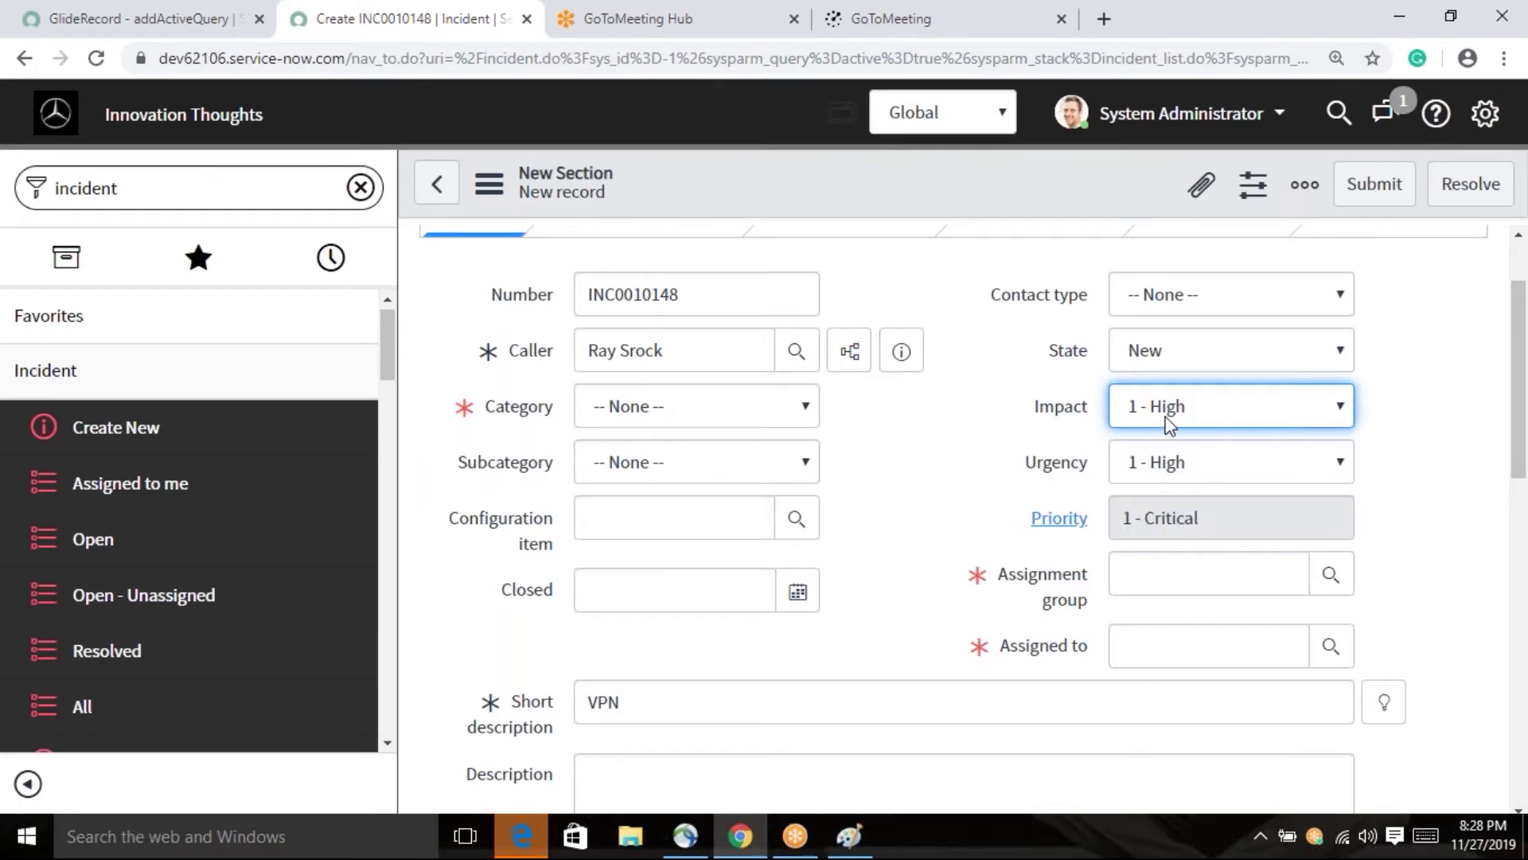
{"action": "left_click", "coordinate": [1194, 462]}
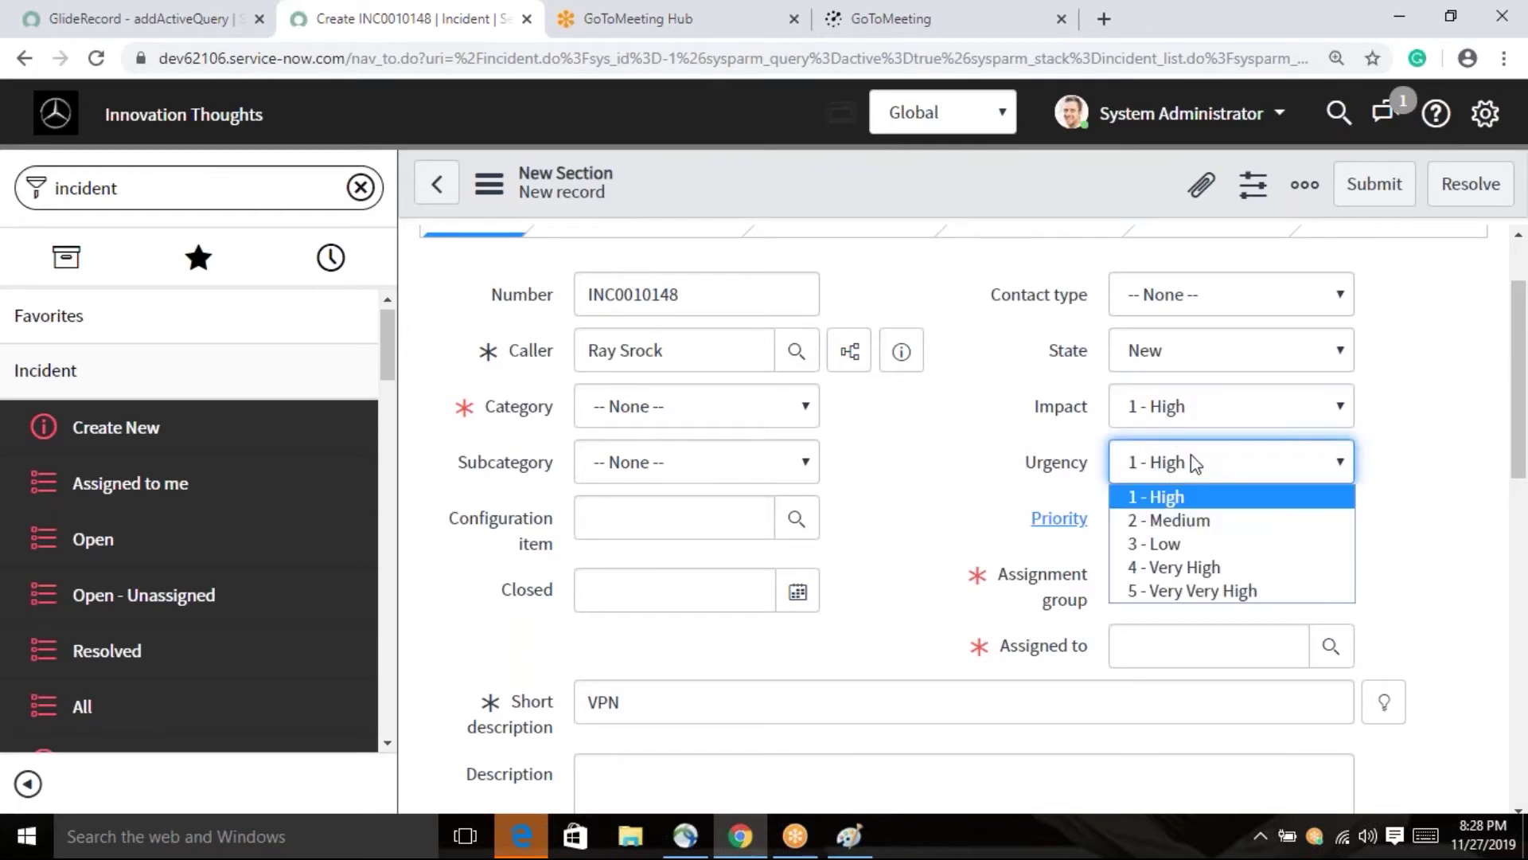
{"action": "left_click", "coordinate": [1190, 495]}
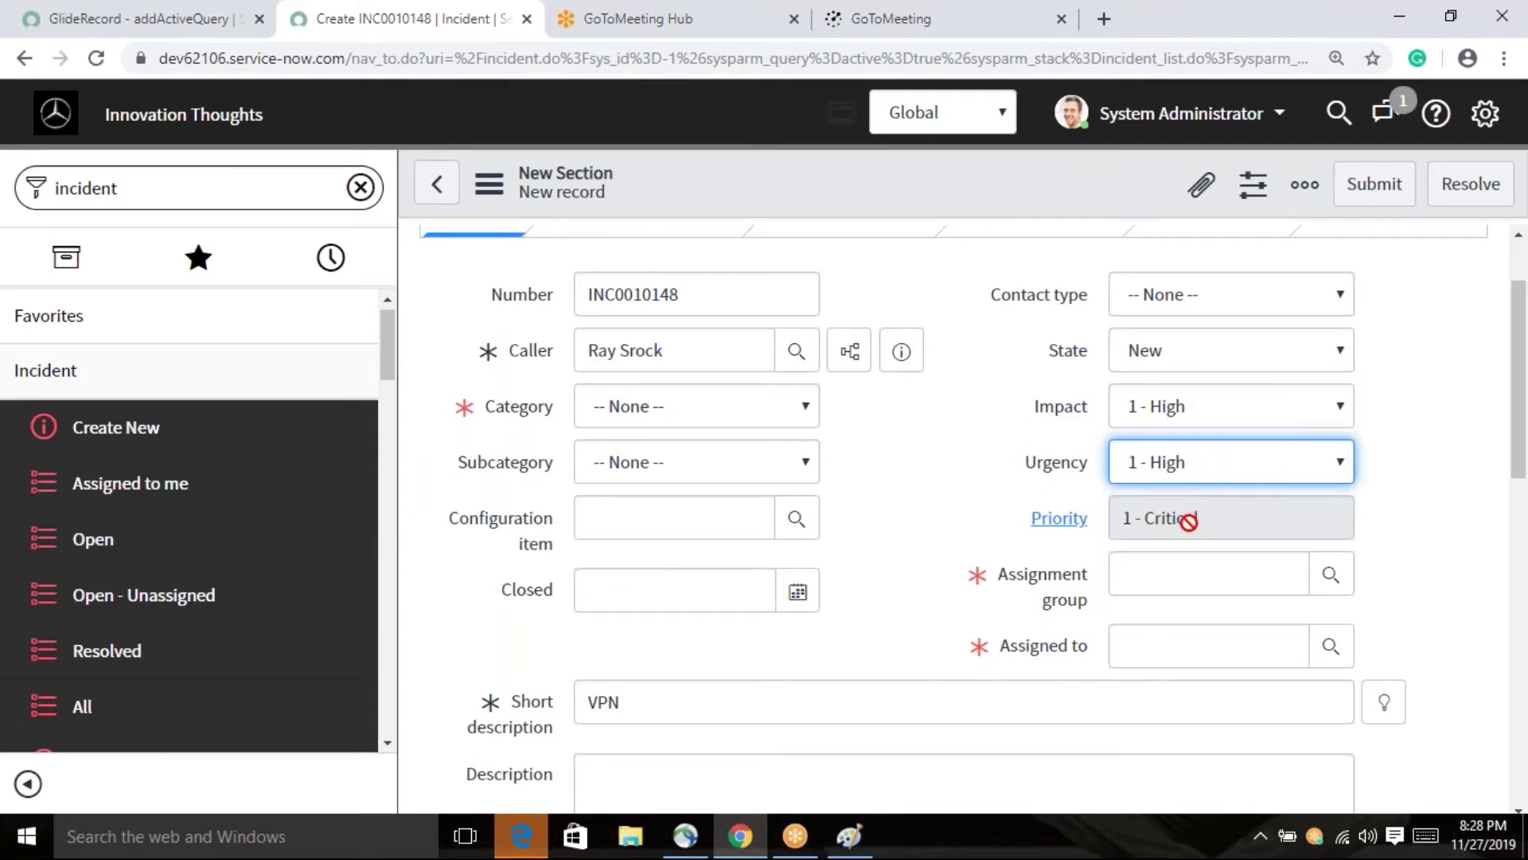
- Examine how the Caller, Impact and Priority fields relate on the incident form, keeping Impact at 1 - High
{"action": "left_click", "coordinate": [867, 450]}
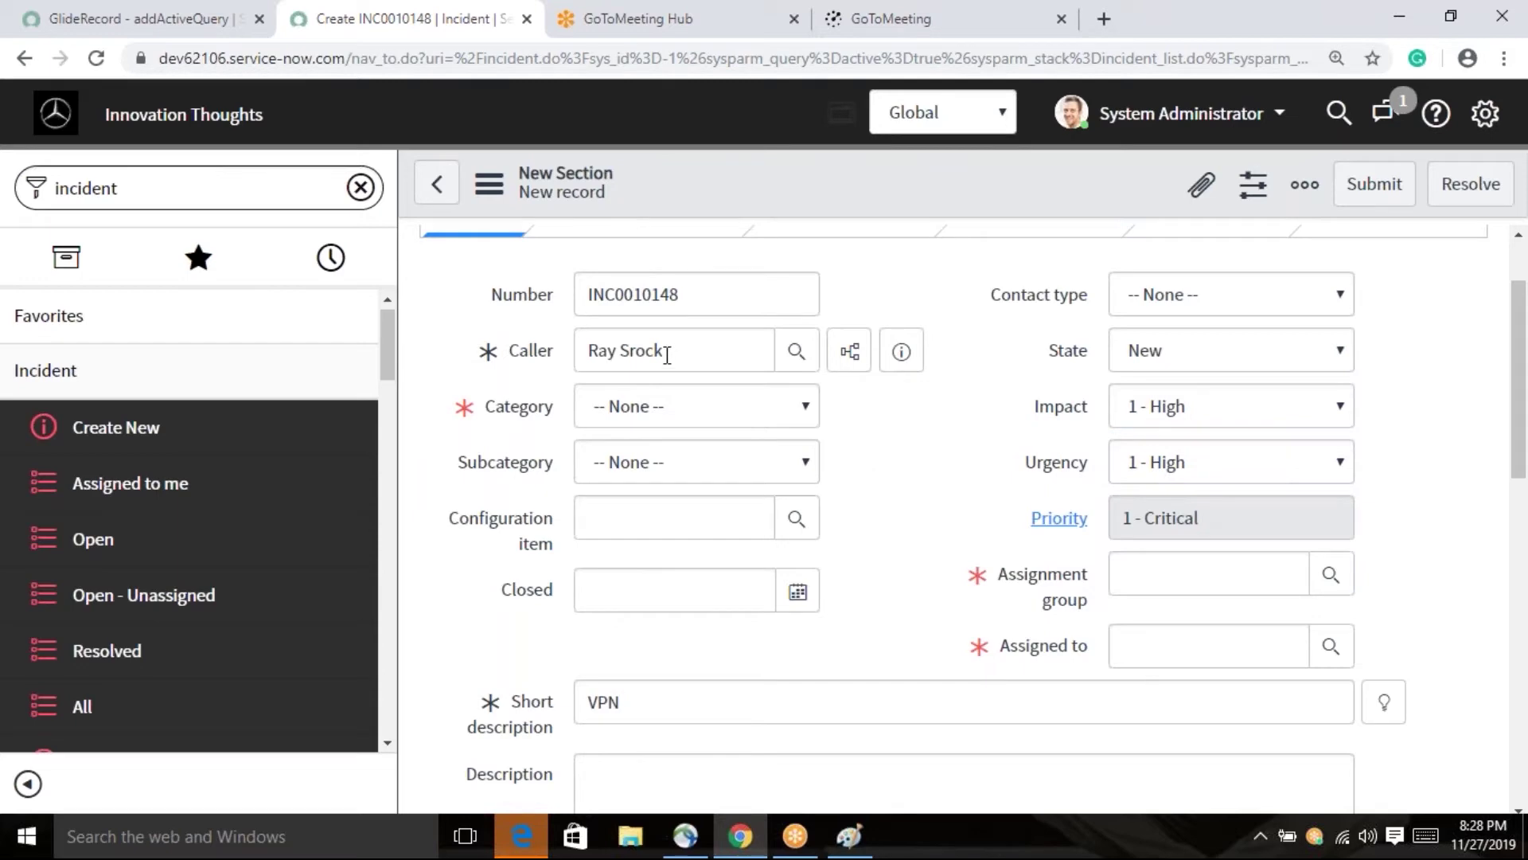
{"action": "triple_click", "coordinate": [667, 351]}
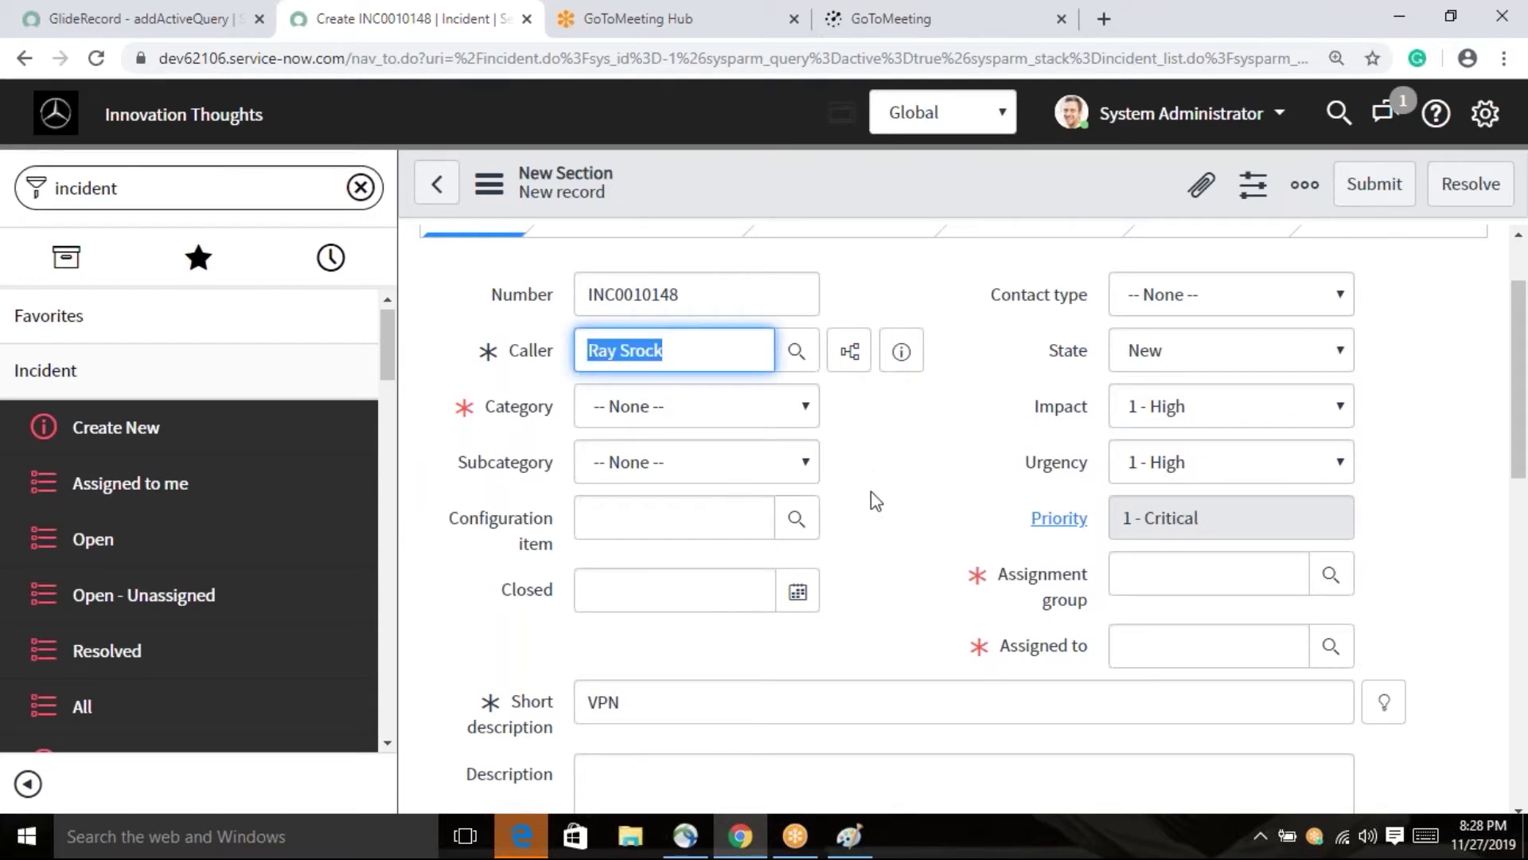
{"action": "left_click", "coordinate": [745, 351]}
{"action": "left_click_drag", "start_coordinate": [674, 351], "coordinate": [587, 356]}
{"action": "left_click", "coordinate": [896, 447]}
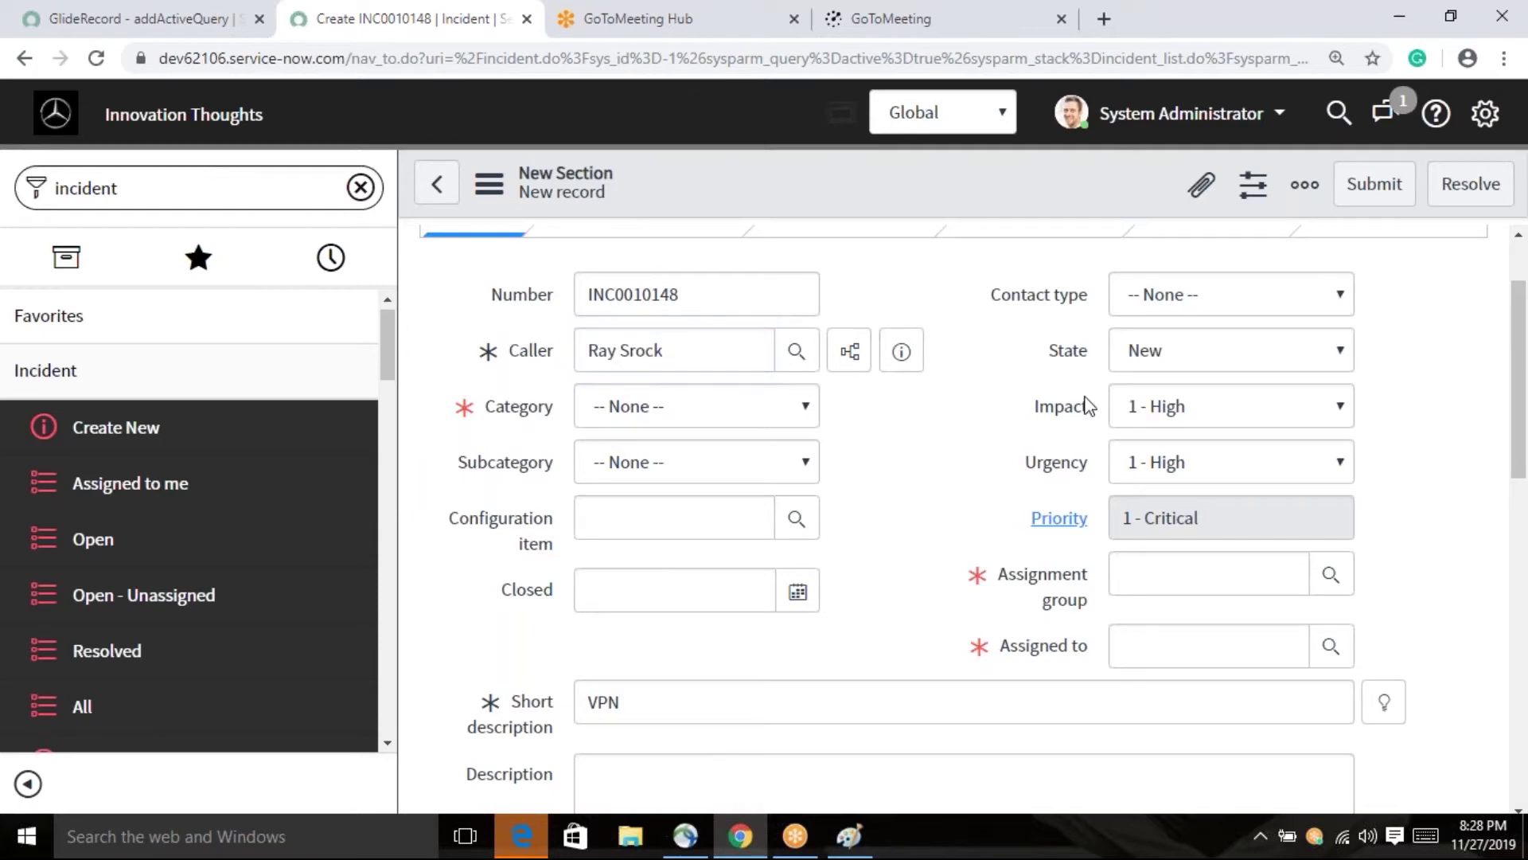
{"action": "left_click", "coordinate": [1182, 408]}
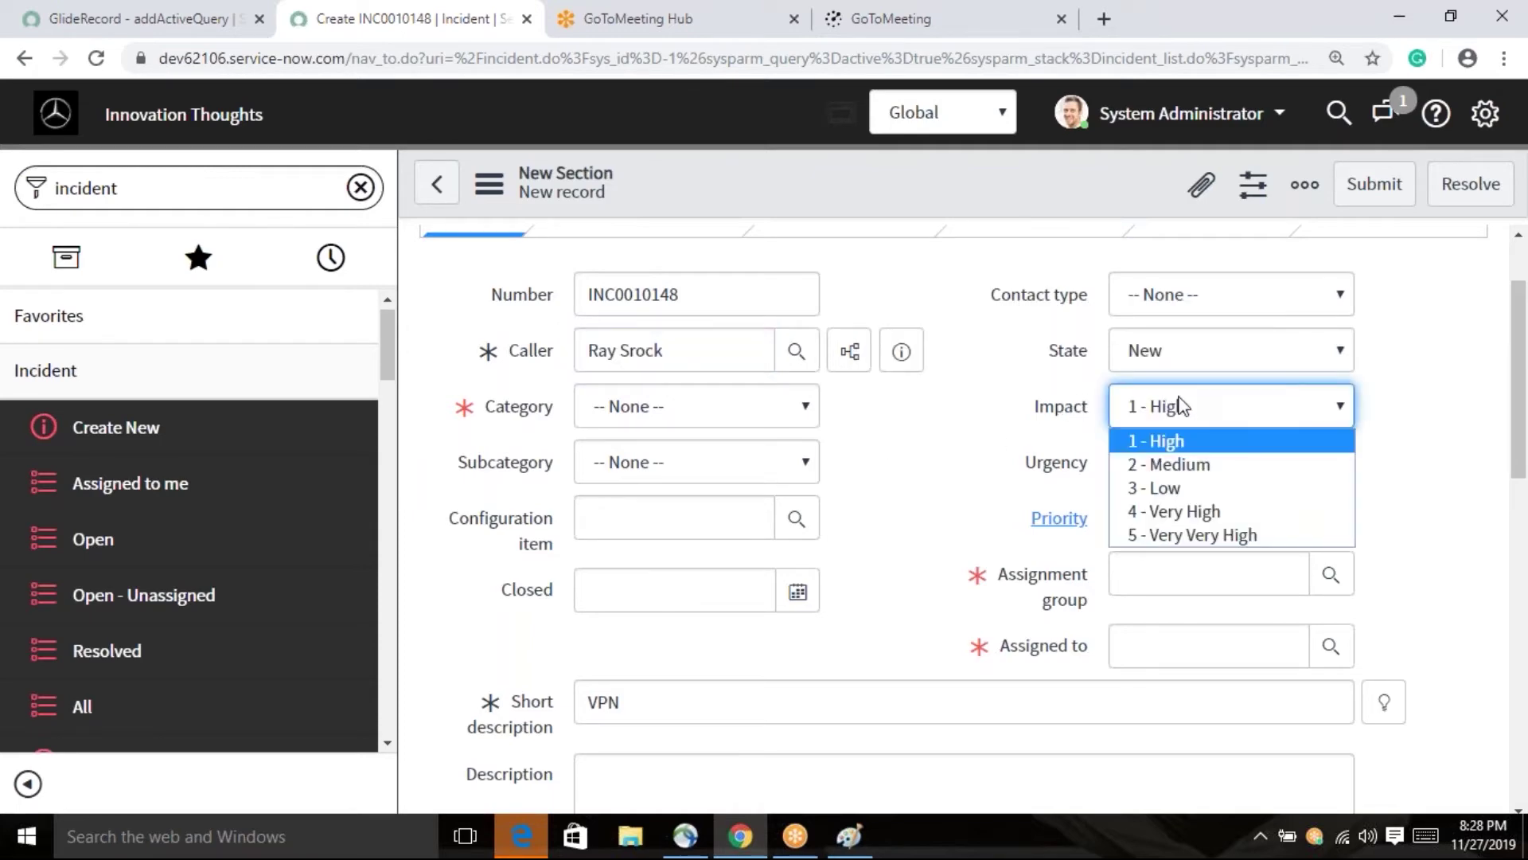
{"action": "left_click", "coordinate": [1192, 442]}
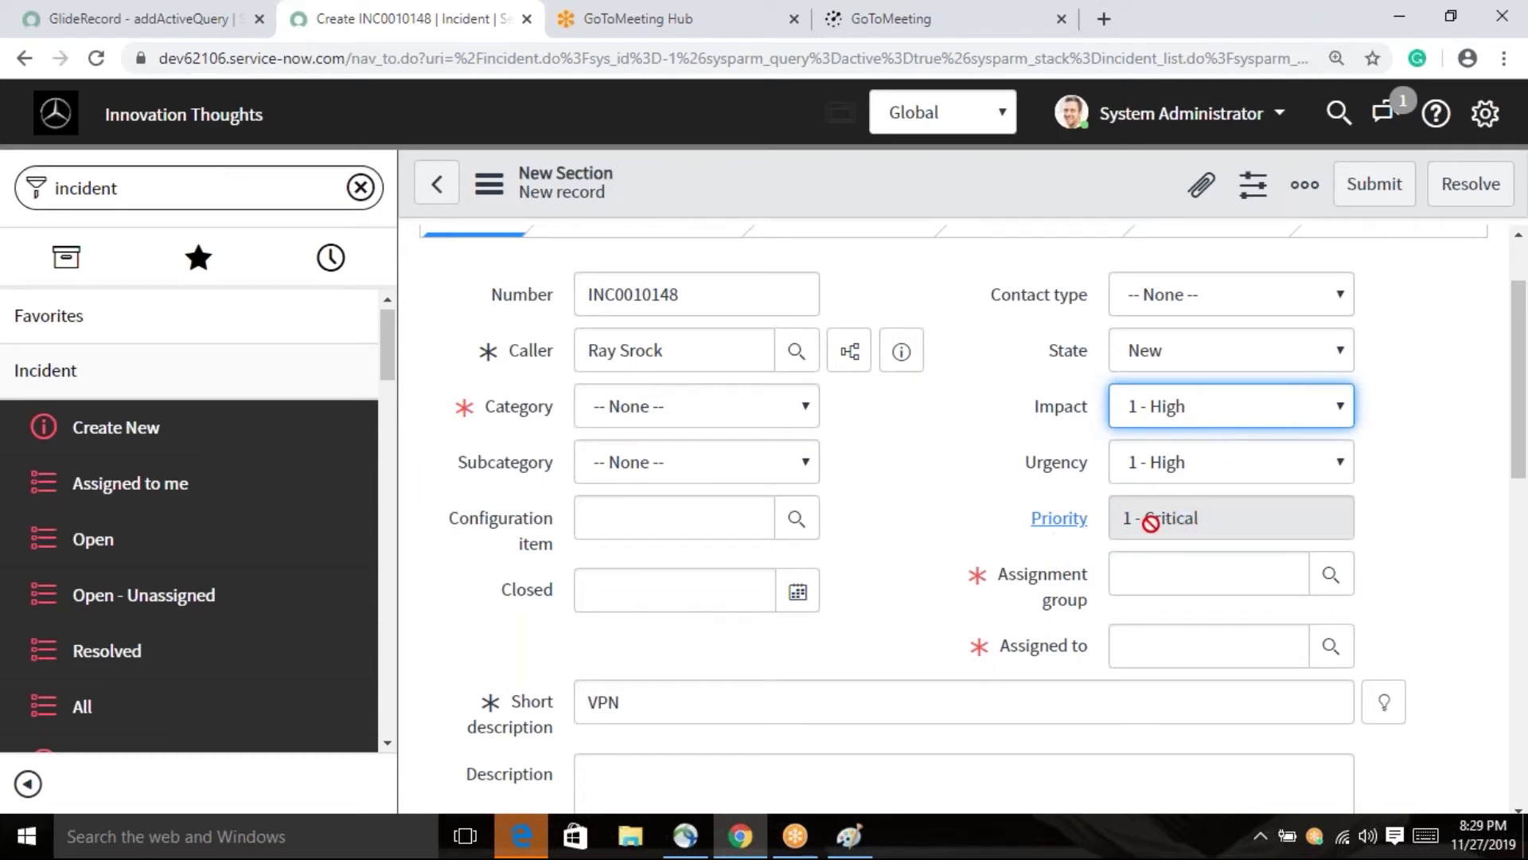
{"action": "left_click", "coordinate": [1146, 413]}
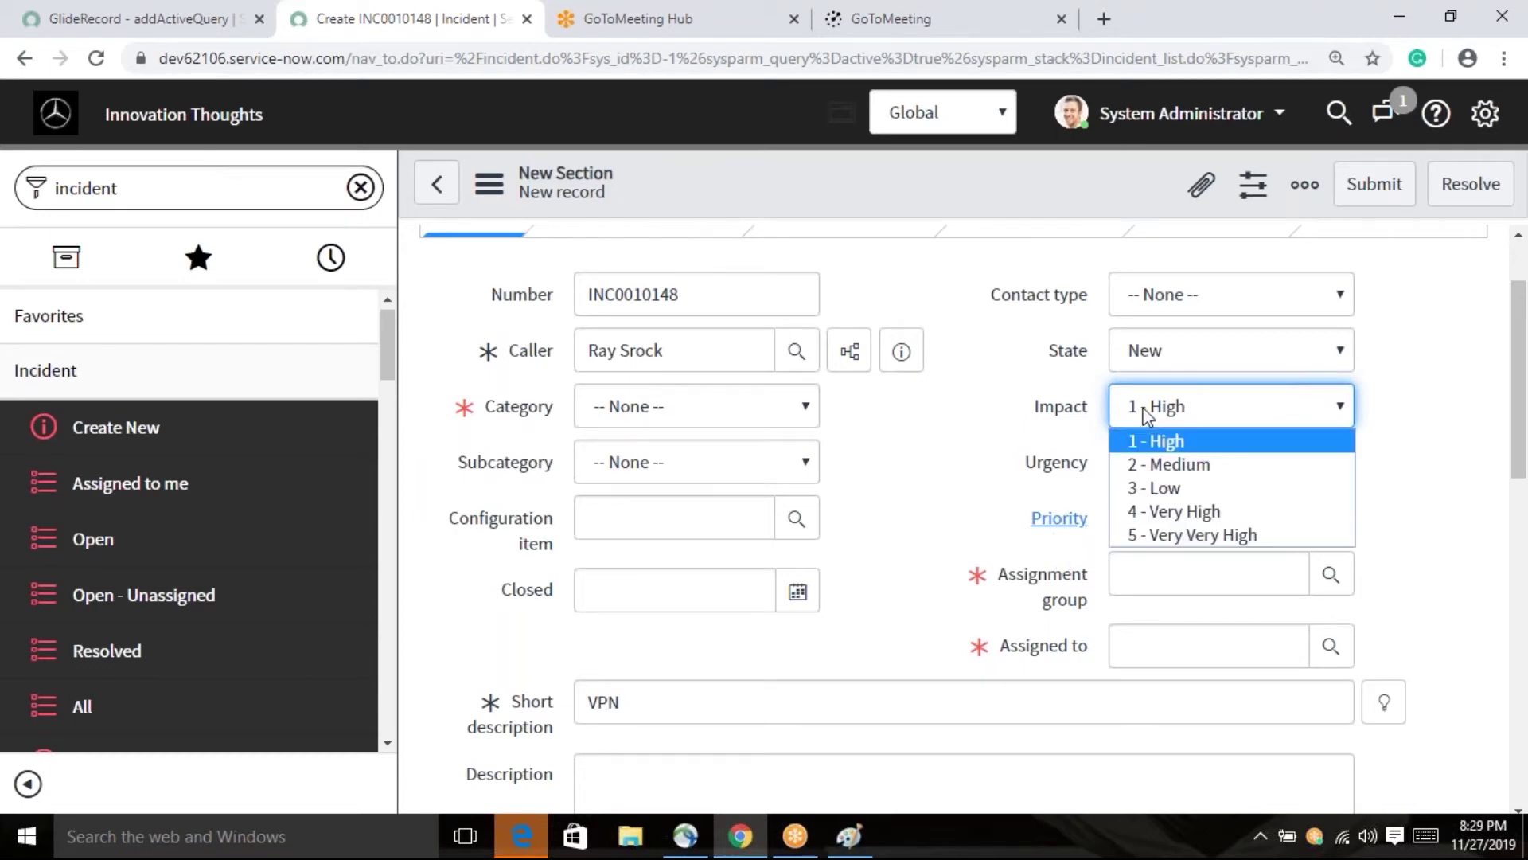
{"action": "left_click", "coordinate": [1161, 443]}
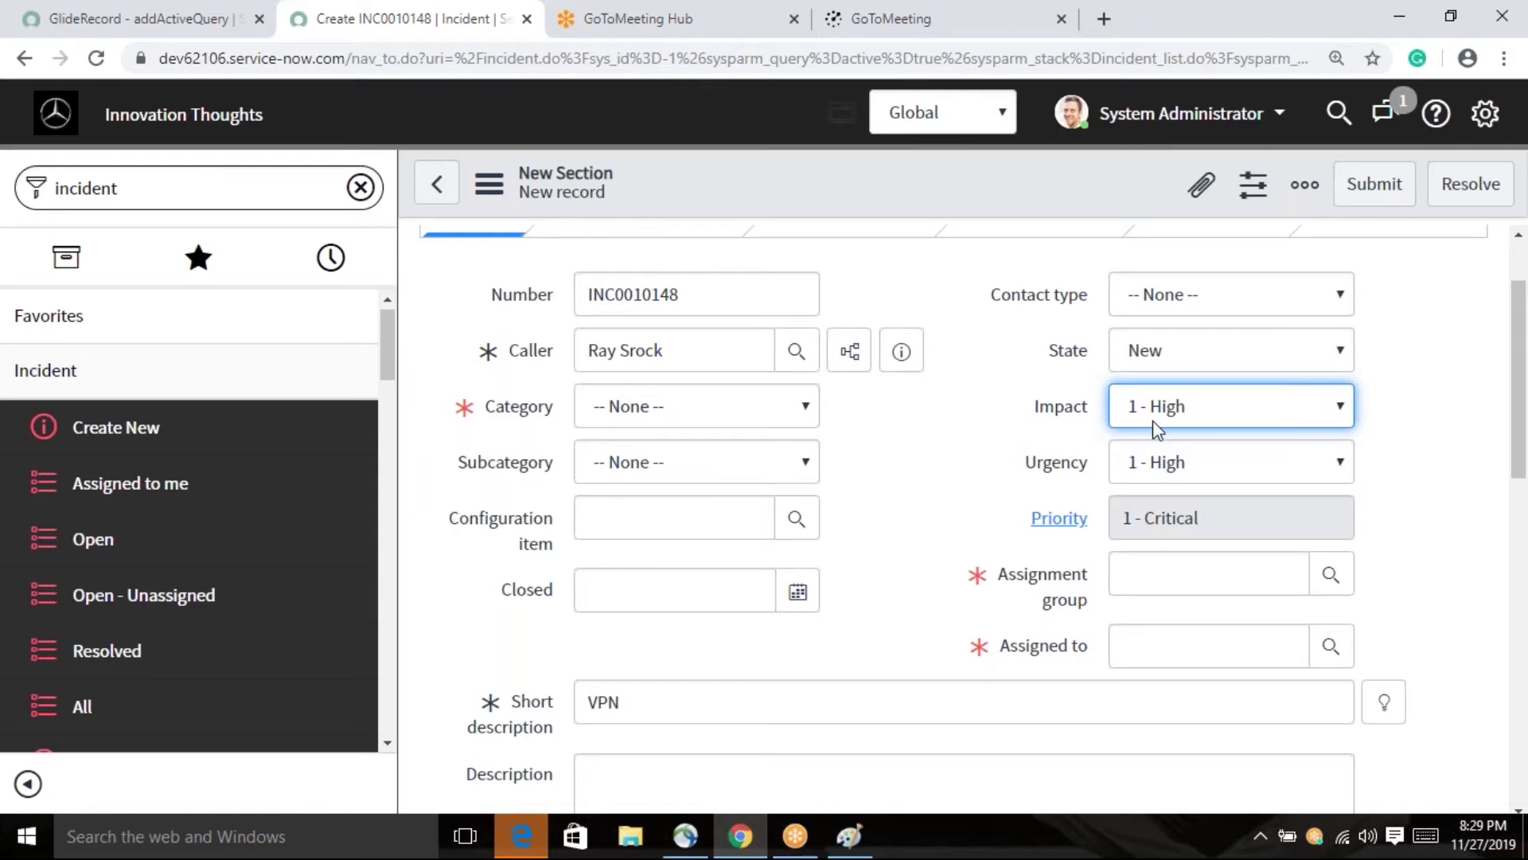
{"action": "left_click_drag", "start_coordinate": [683, 350], "coordinate": [551, 366]}
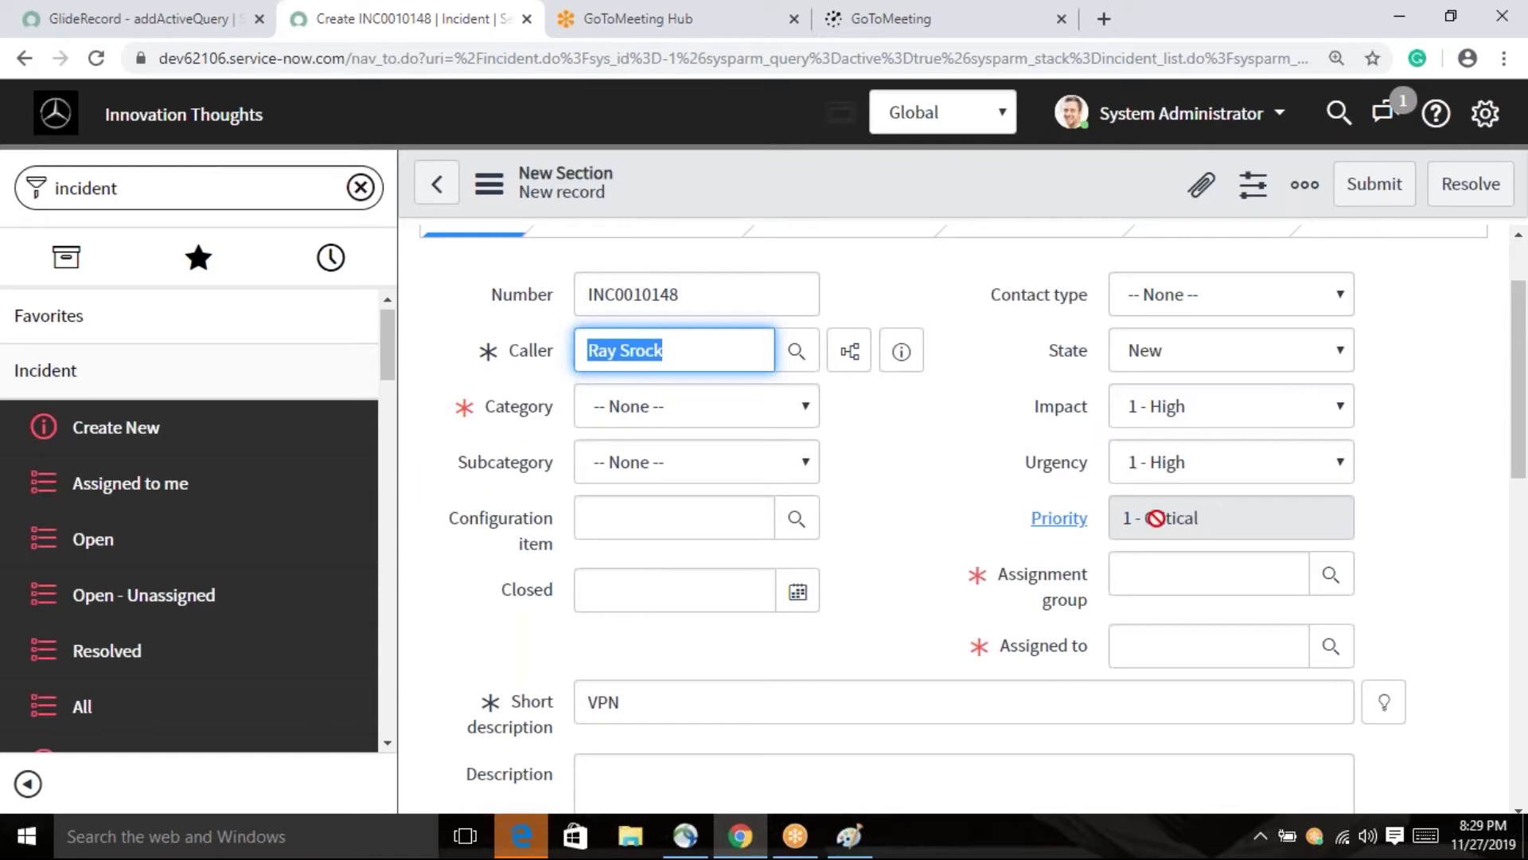
{"action": "left_click", "coordinate": [1184, 522]}
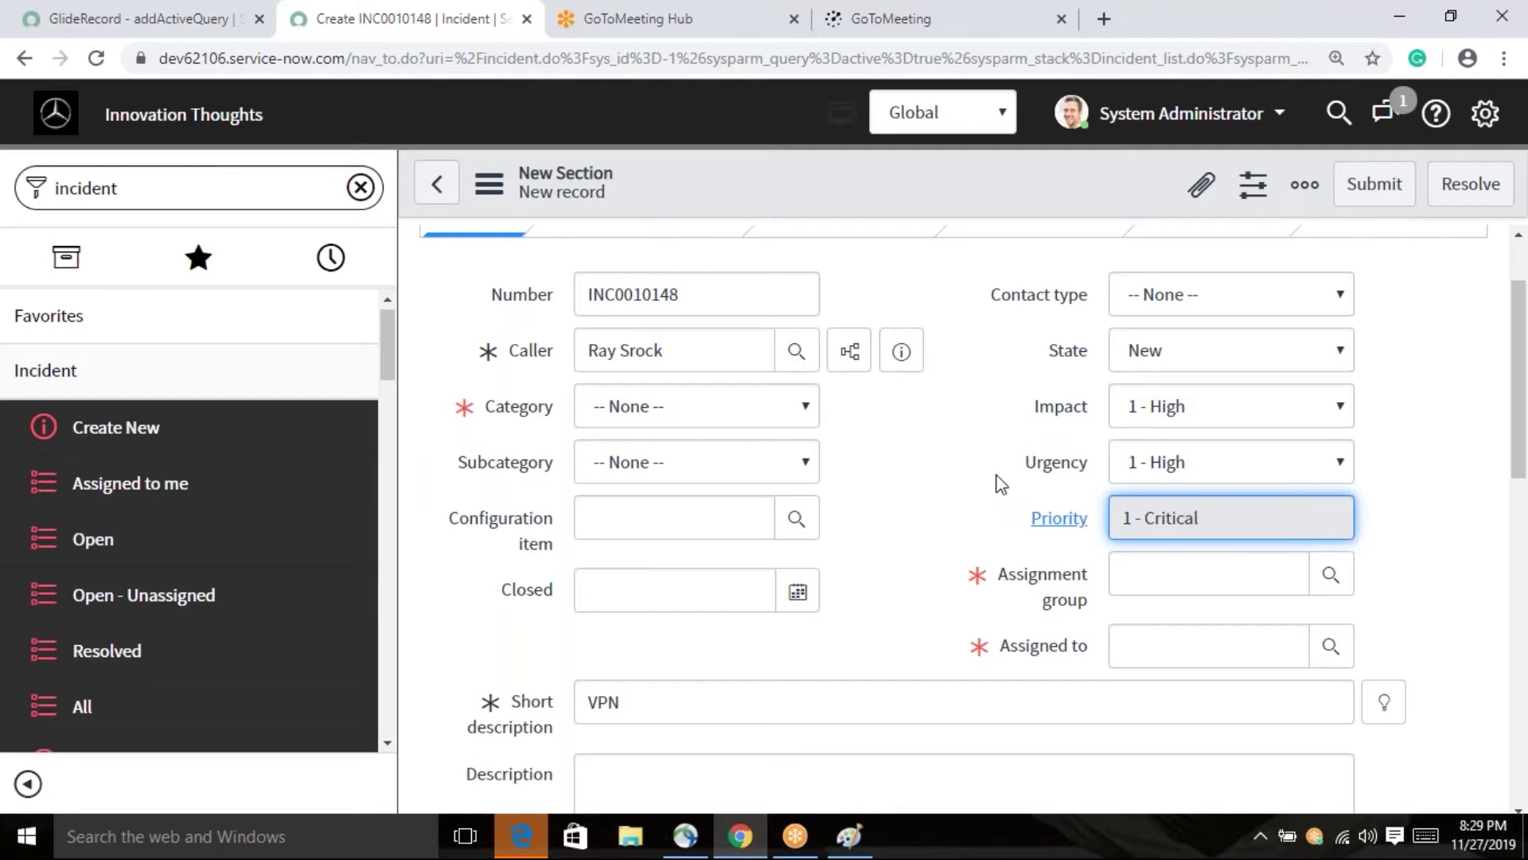
- Look over the incident form and read the field hints for Impact and Urgency
{"action": "scroll", "coordinate": [1000, 483], "scroll_direction": "down", "scroll_amount": 2}
{"action": "scroll", "coordinate": [996, 481], "scroll_direction": "up", "scroll_amount": 1}
{"action": "scroll", "coordinate": [996, 481], "scroll_direction": "down", "scroll_amount": 1}
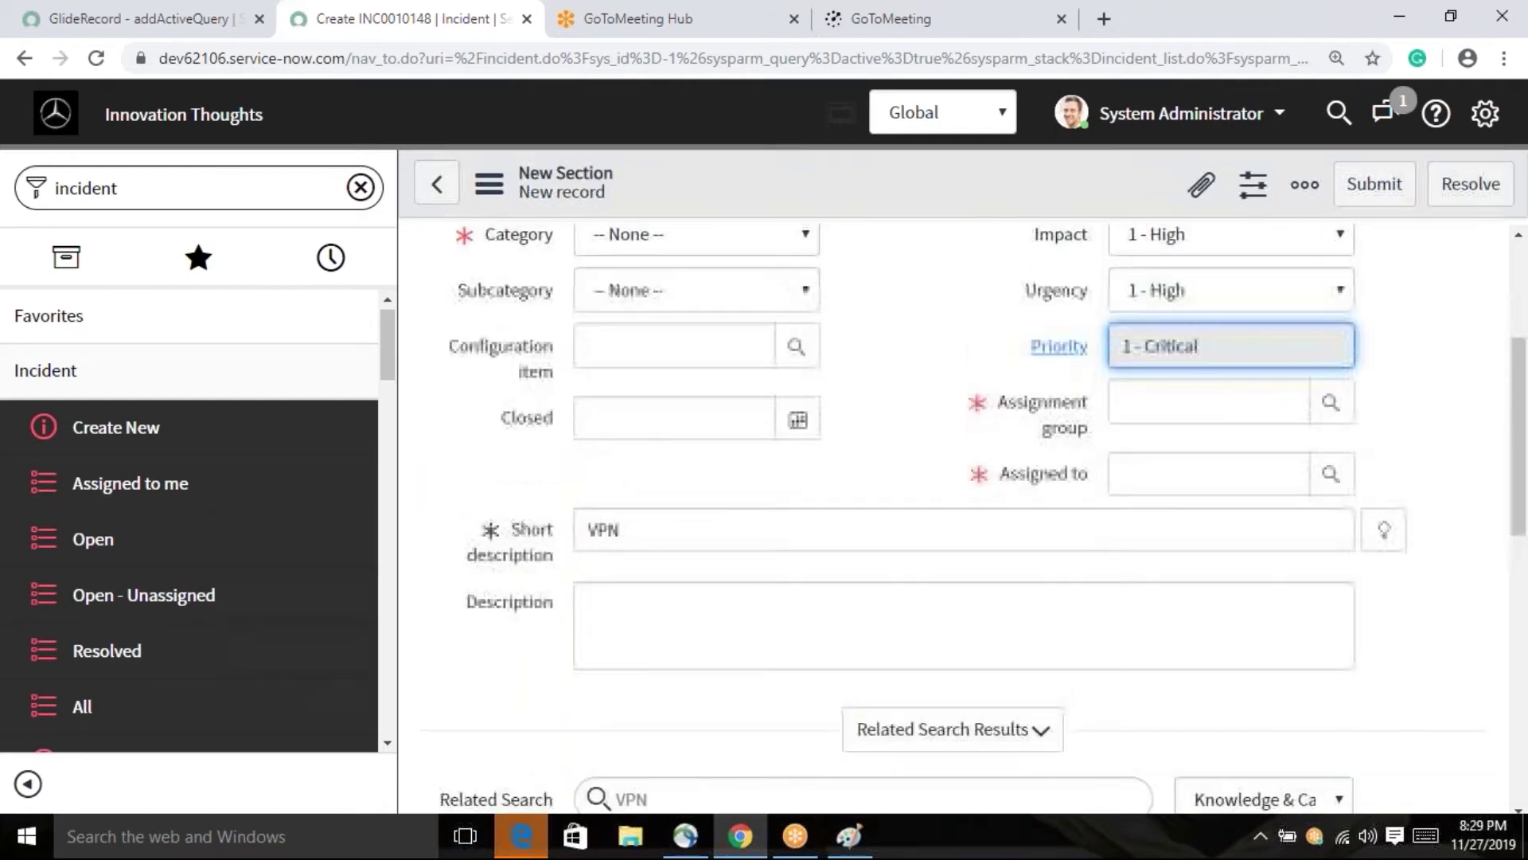
{"action": "scroll", "coordinate": [996, 481], "scroll_direction": "up", "scroll_amount": 3}
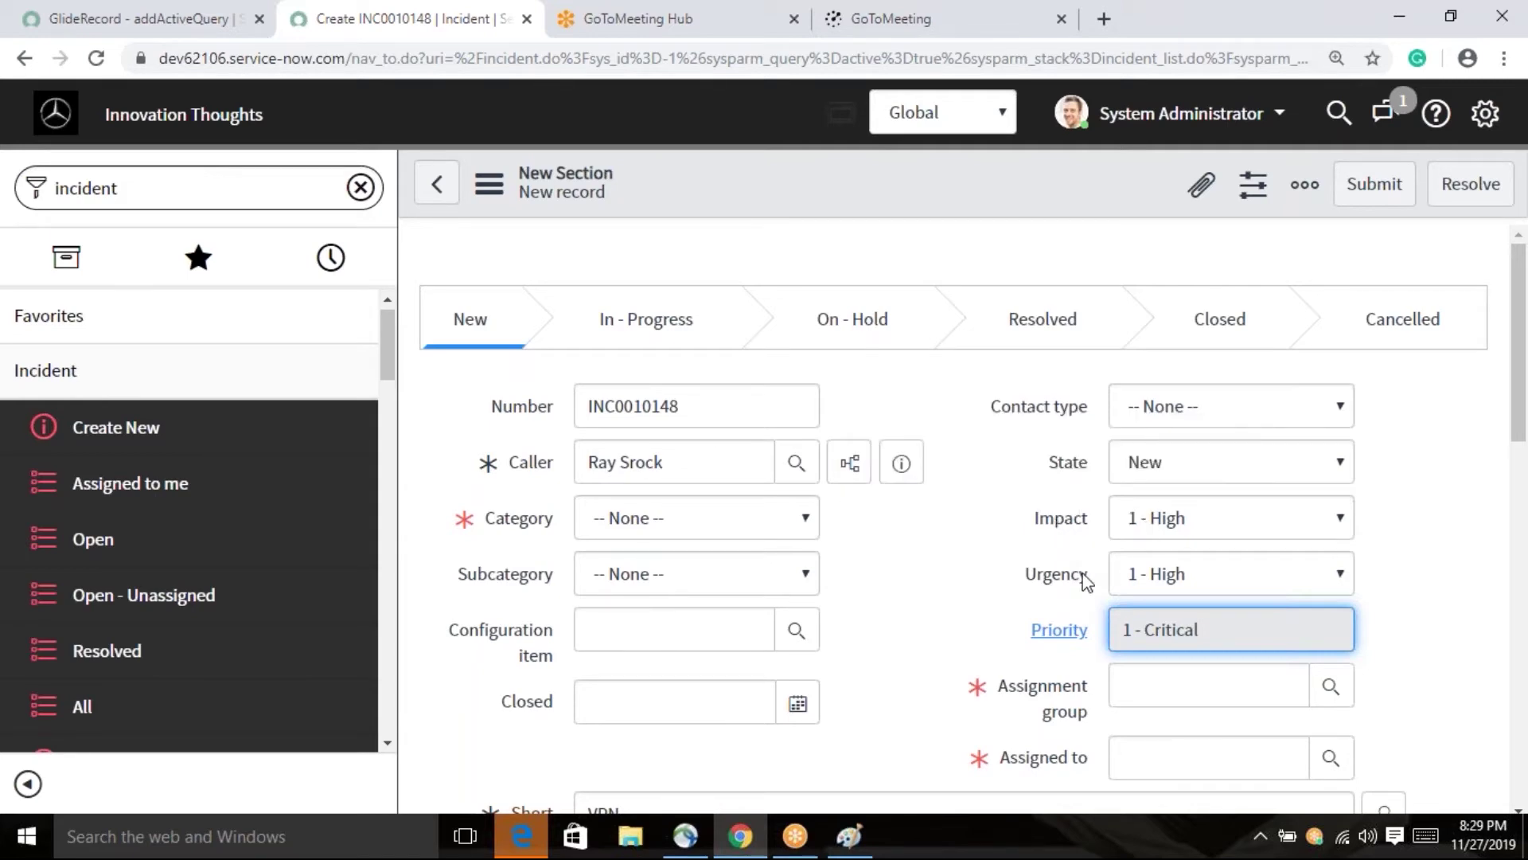
{"action": "mouse_move", "coordinate": [1057, 527]}
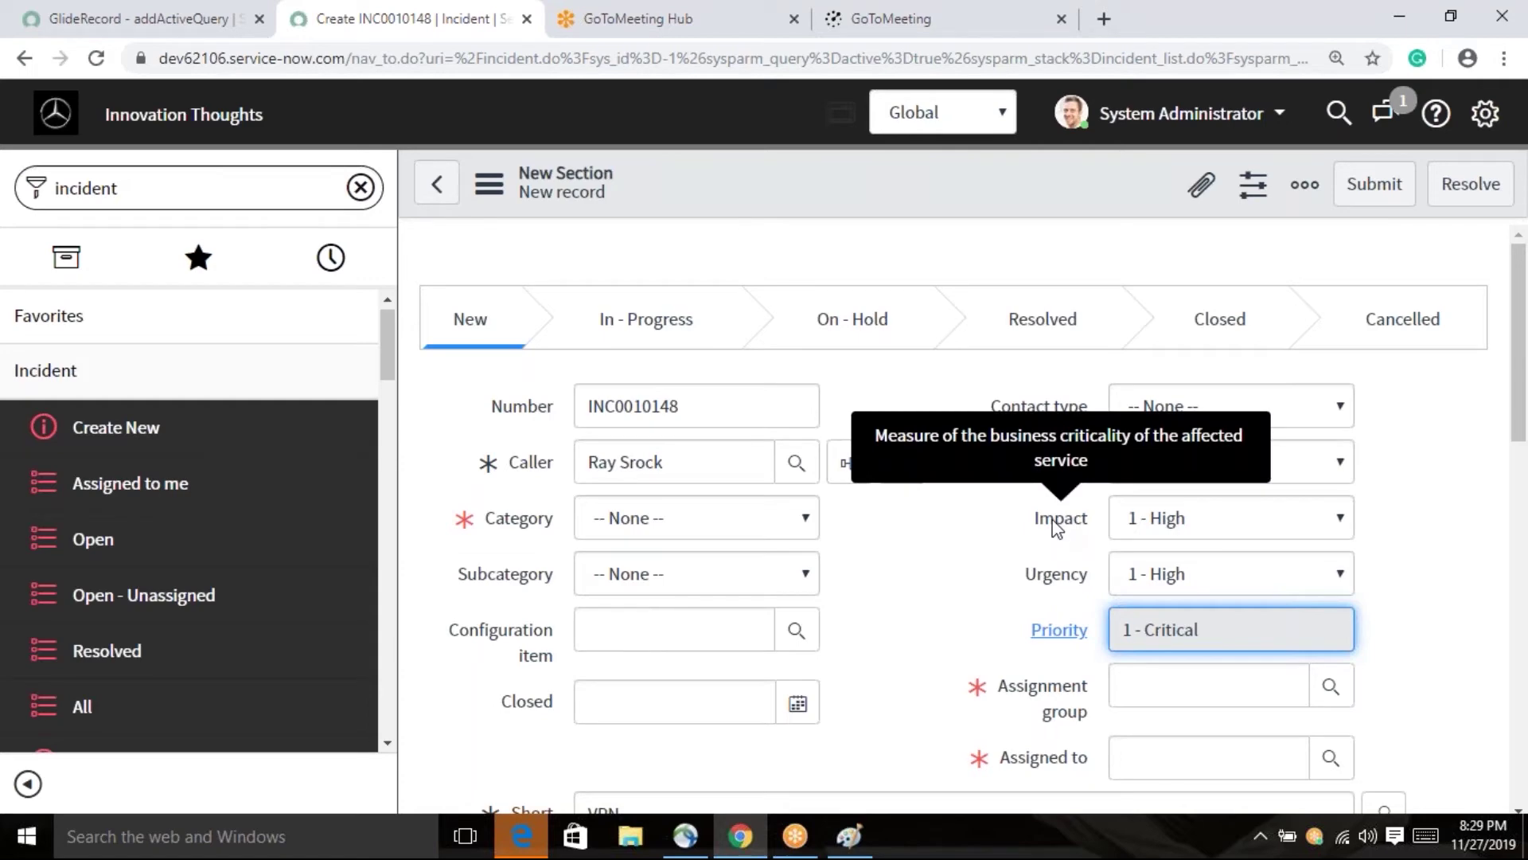
{"action": "mouse_move", "coordinate": [1074, 581]}
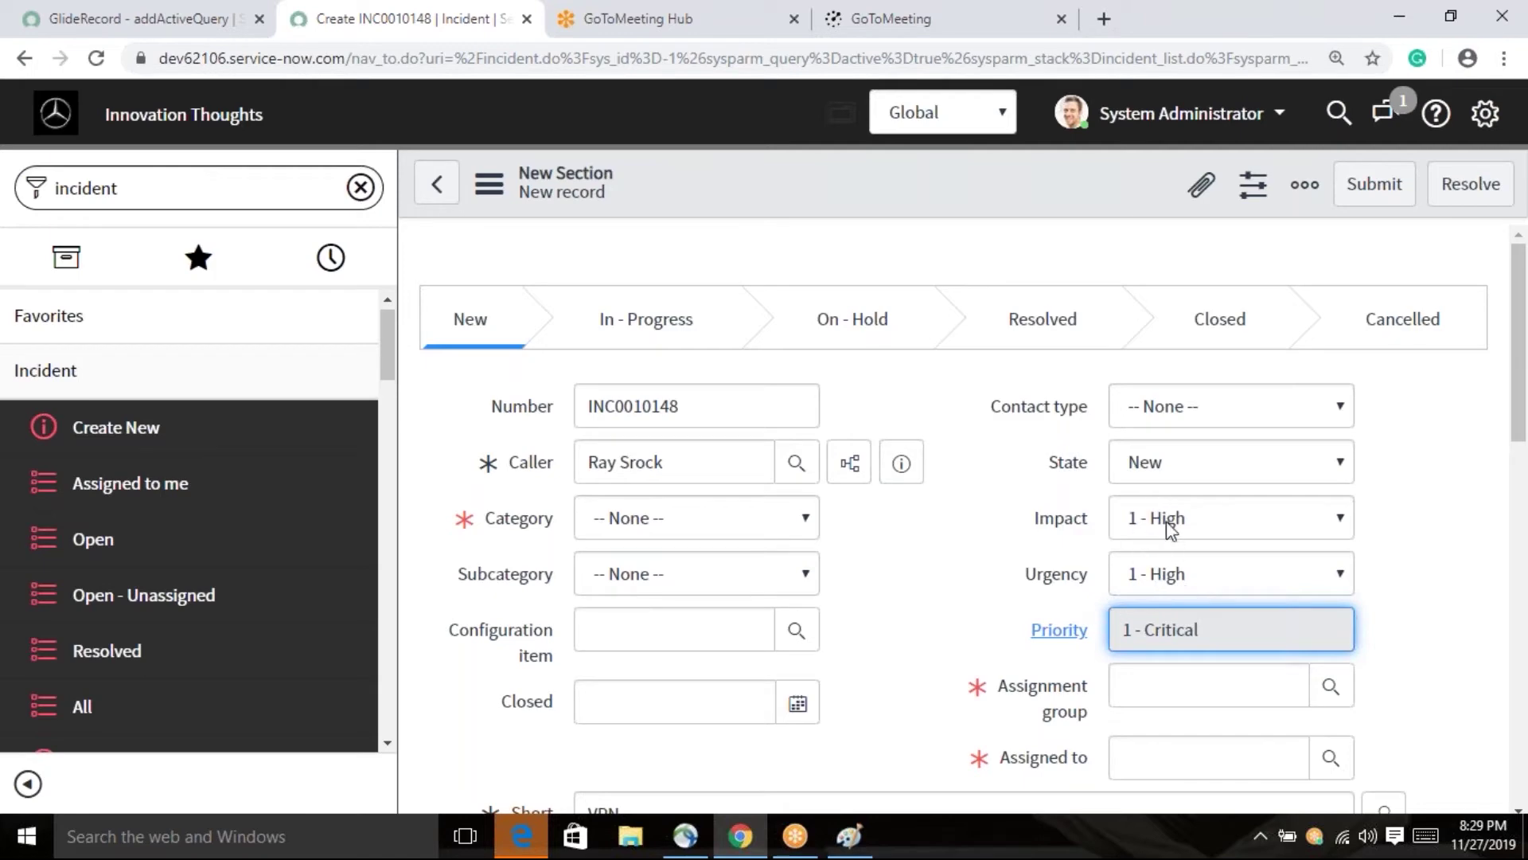
- Open the Kingston documentation article "Incident priority and data lookup rules" from the incident's Priority help link
{"action": "left_click", "coordinate": [1051, 631]}
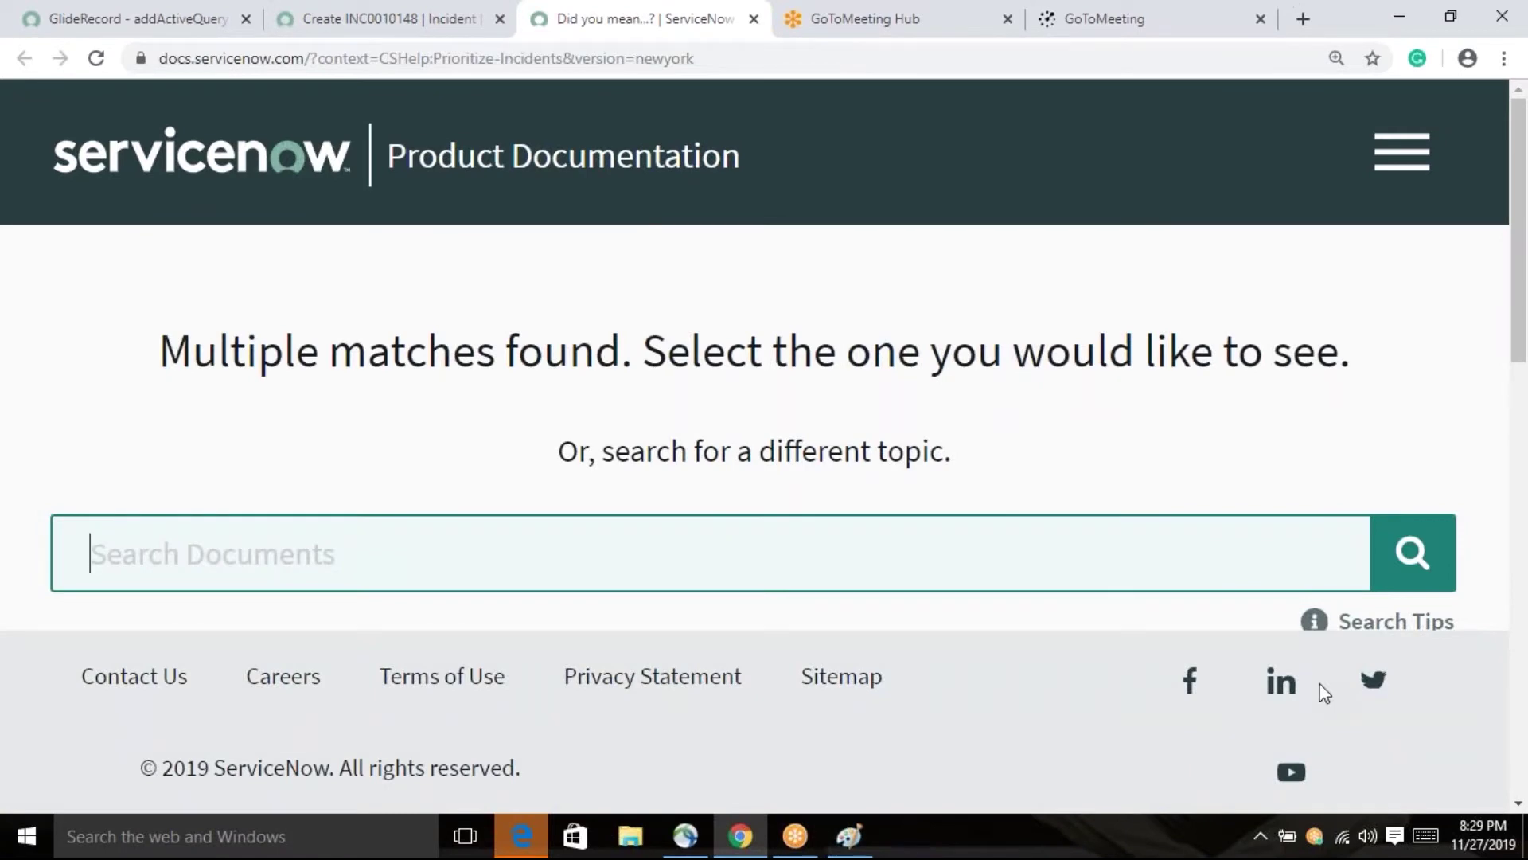
{"action": "scroll", "coordinate": [301, 426], "scroll_direction": "down", "scroll_amount": 4}
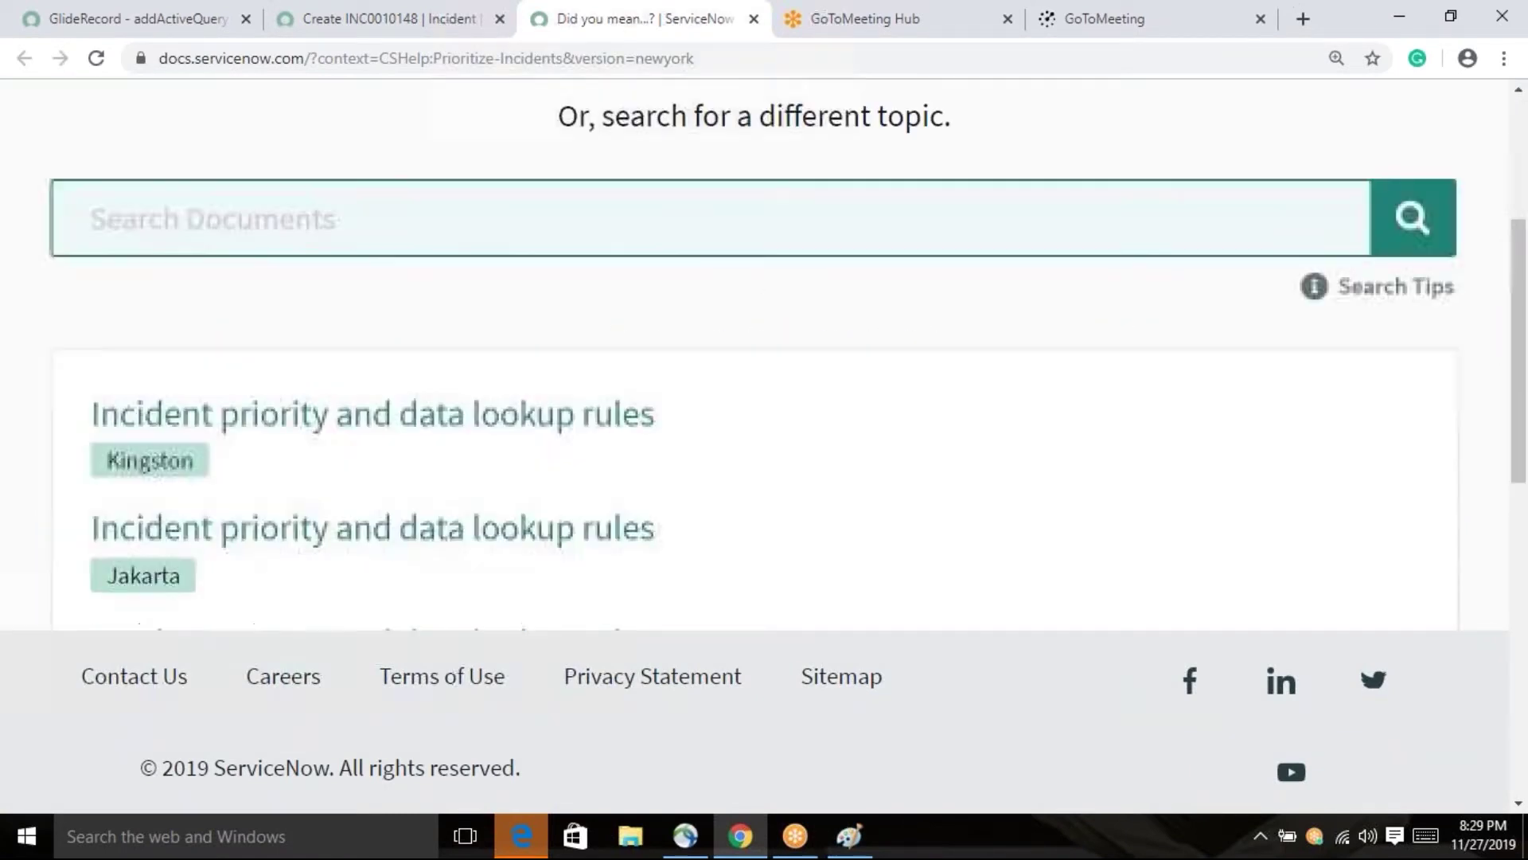
{"action": "left_click", "coordinate": [301, 426]}
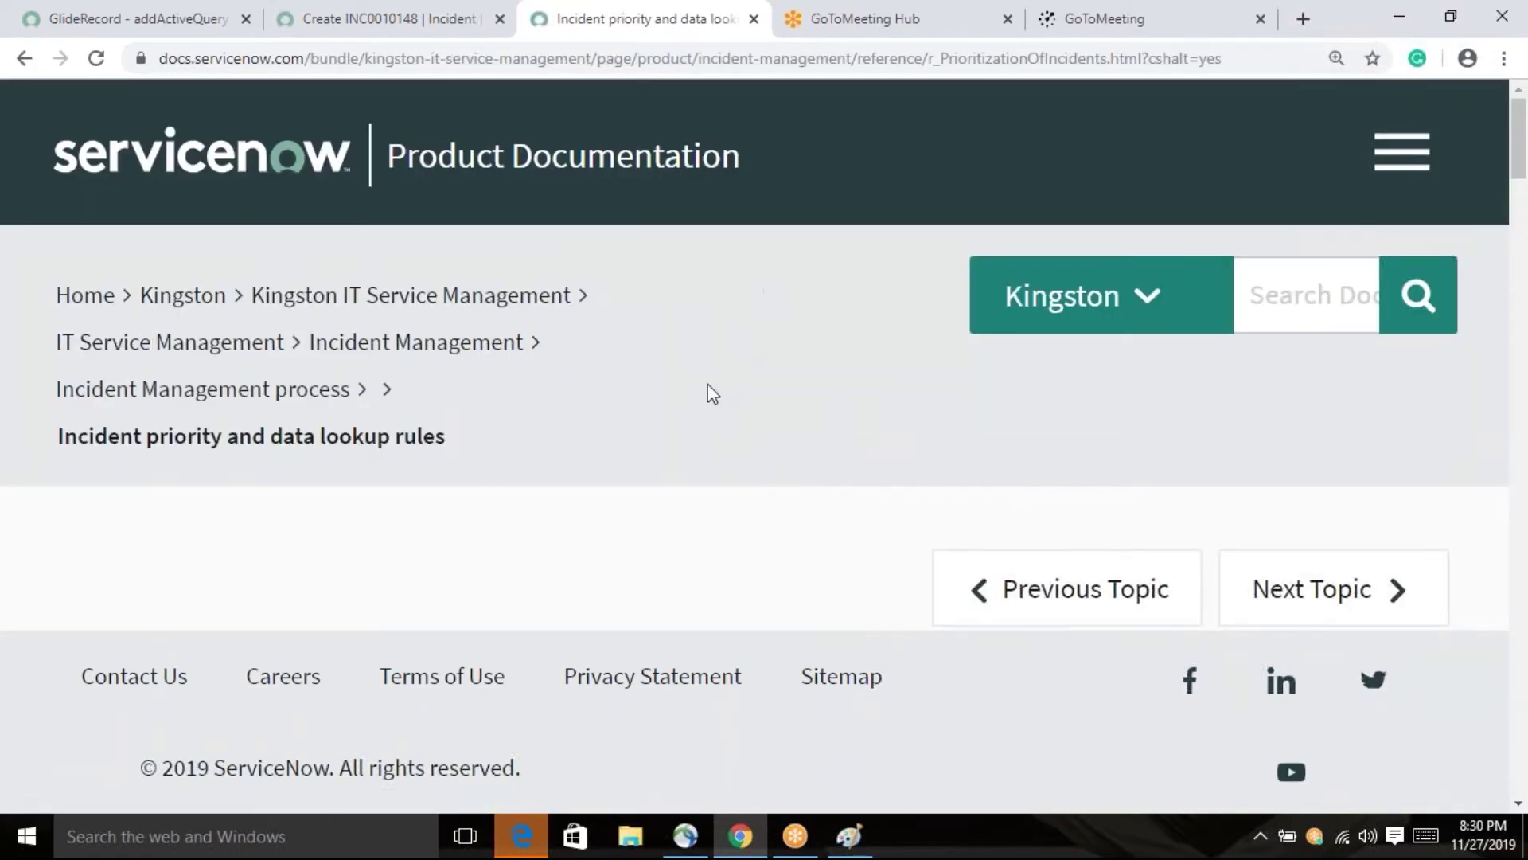
- Read the Impact, Urgency and Priority definitions in the article's ITIL incident metric order table
{"action": "scroll", "coordinate": [709, 406], "scroll_direction": "down", "scroll_amount": 3}
{"action": "scroll", "coordinate": [804, 458], "scroll_direction": "down", "scroll_amount": 5}
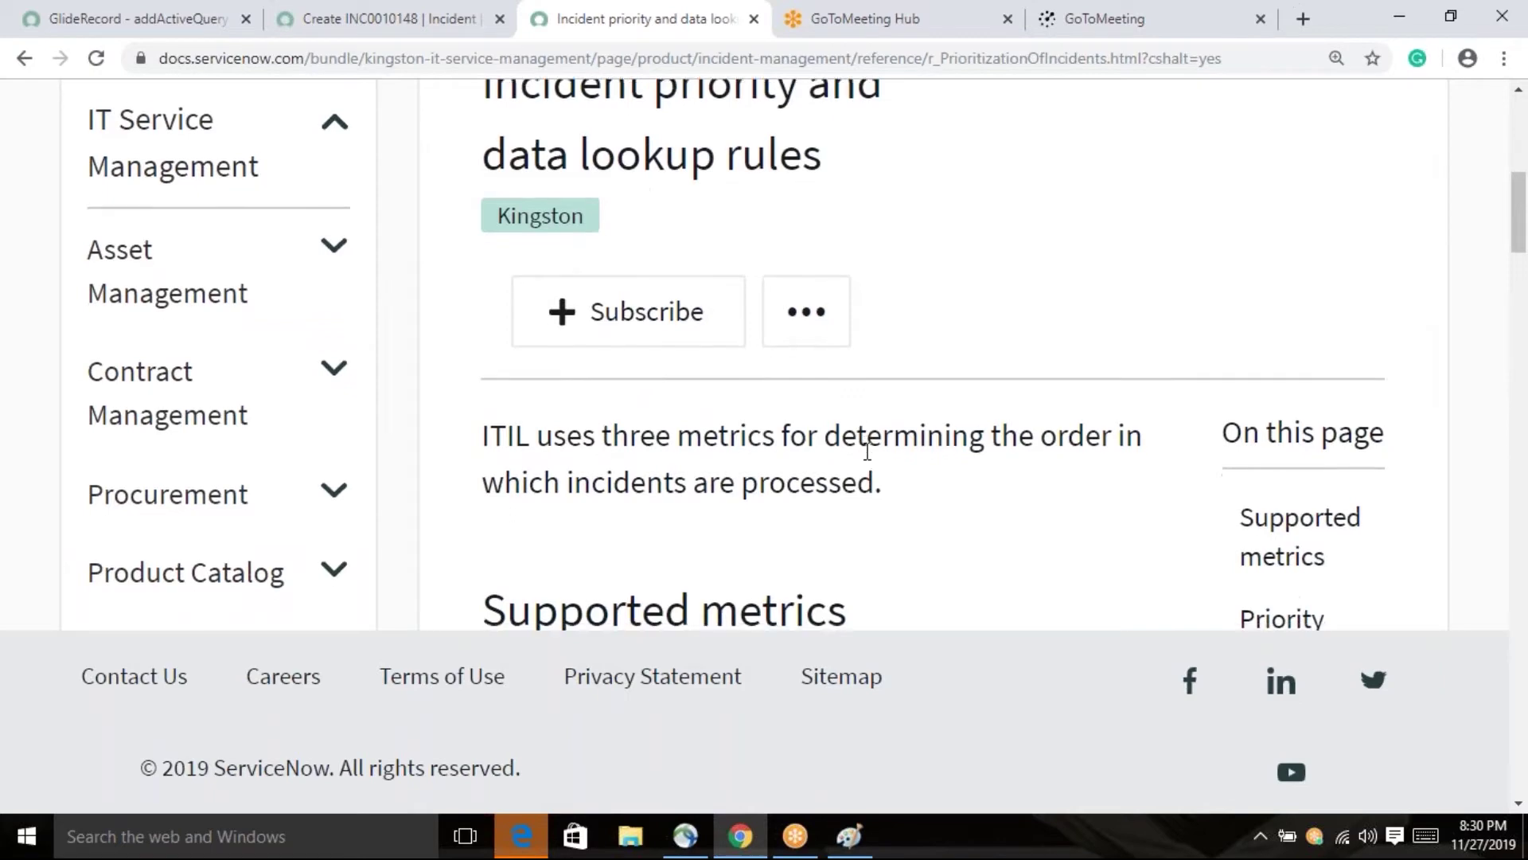
{"action": "scroll", "coordinate": [867, 450], "scroll_direction": "down", "scroll_amount": 8}
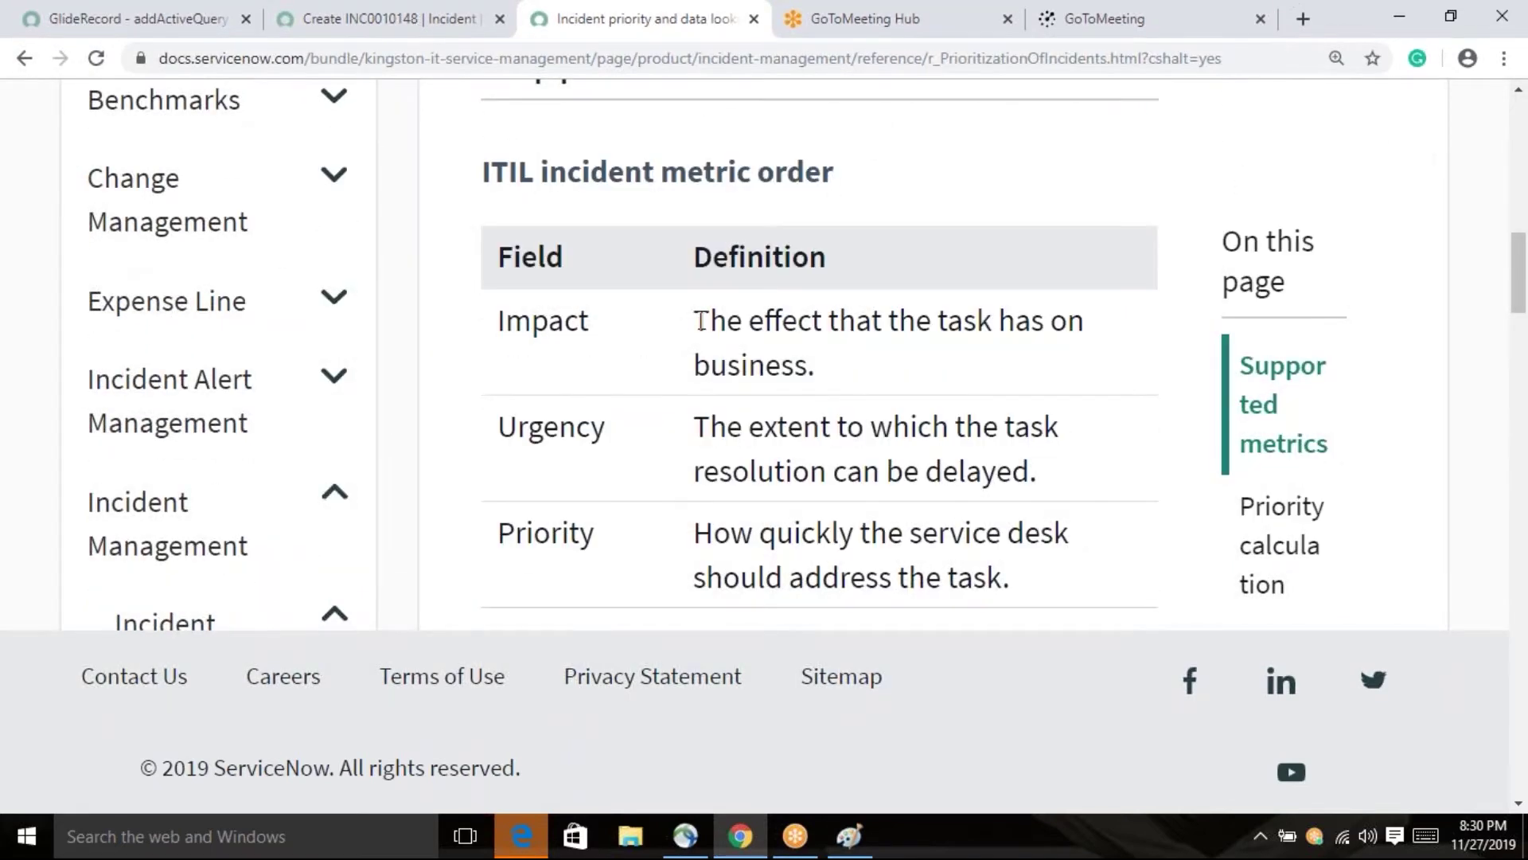
{"action": "left_click_drag", "start_coordinate": [694, 321], "coordinate": [882, 369]}
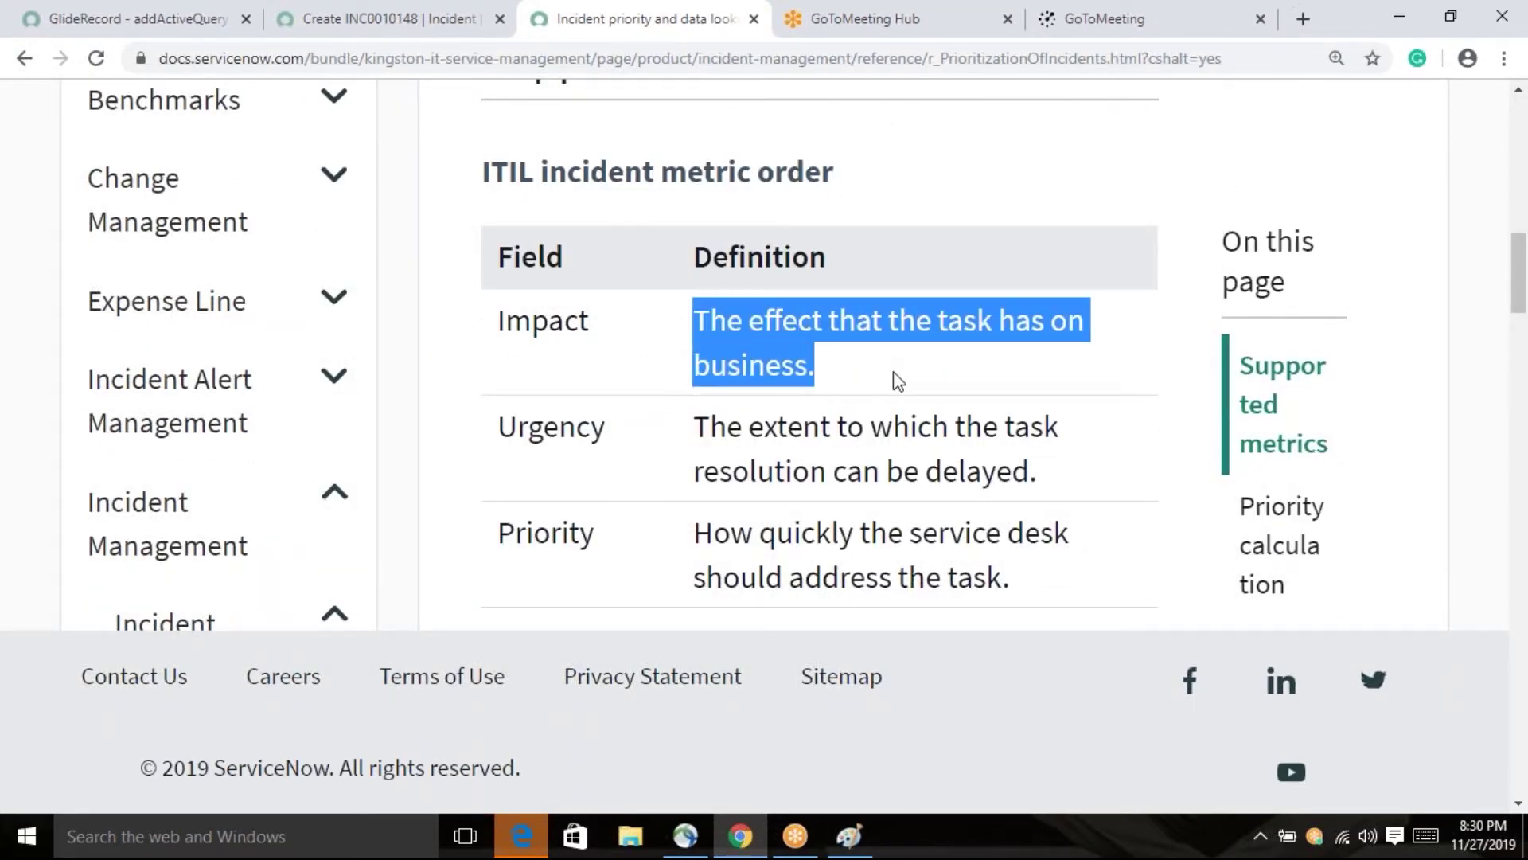
{"action": "left_click", "coordinate": [966, 427]}
{"action": "left_click_drag", "start_coordinate": [704, 428], "coordinate": [1050, 475]}
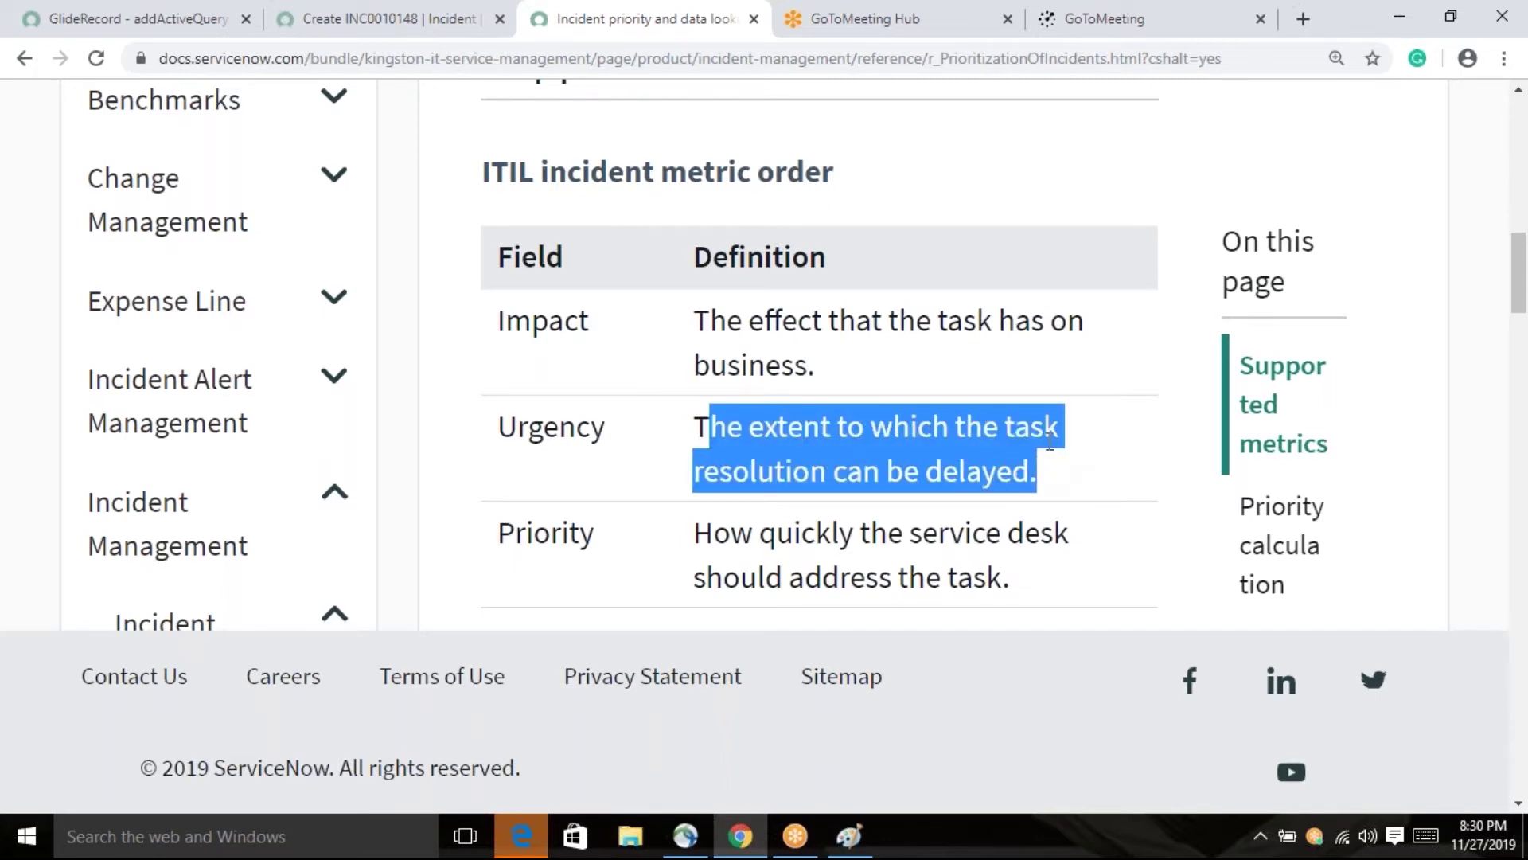
{"action": "scroll", "coordinate": [1078, 491], "scroll_direction": "up", "scroll_amount": 1}
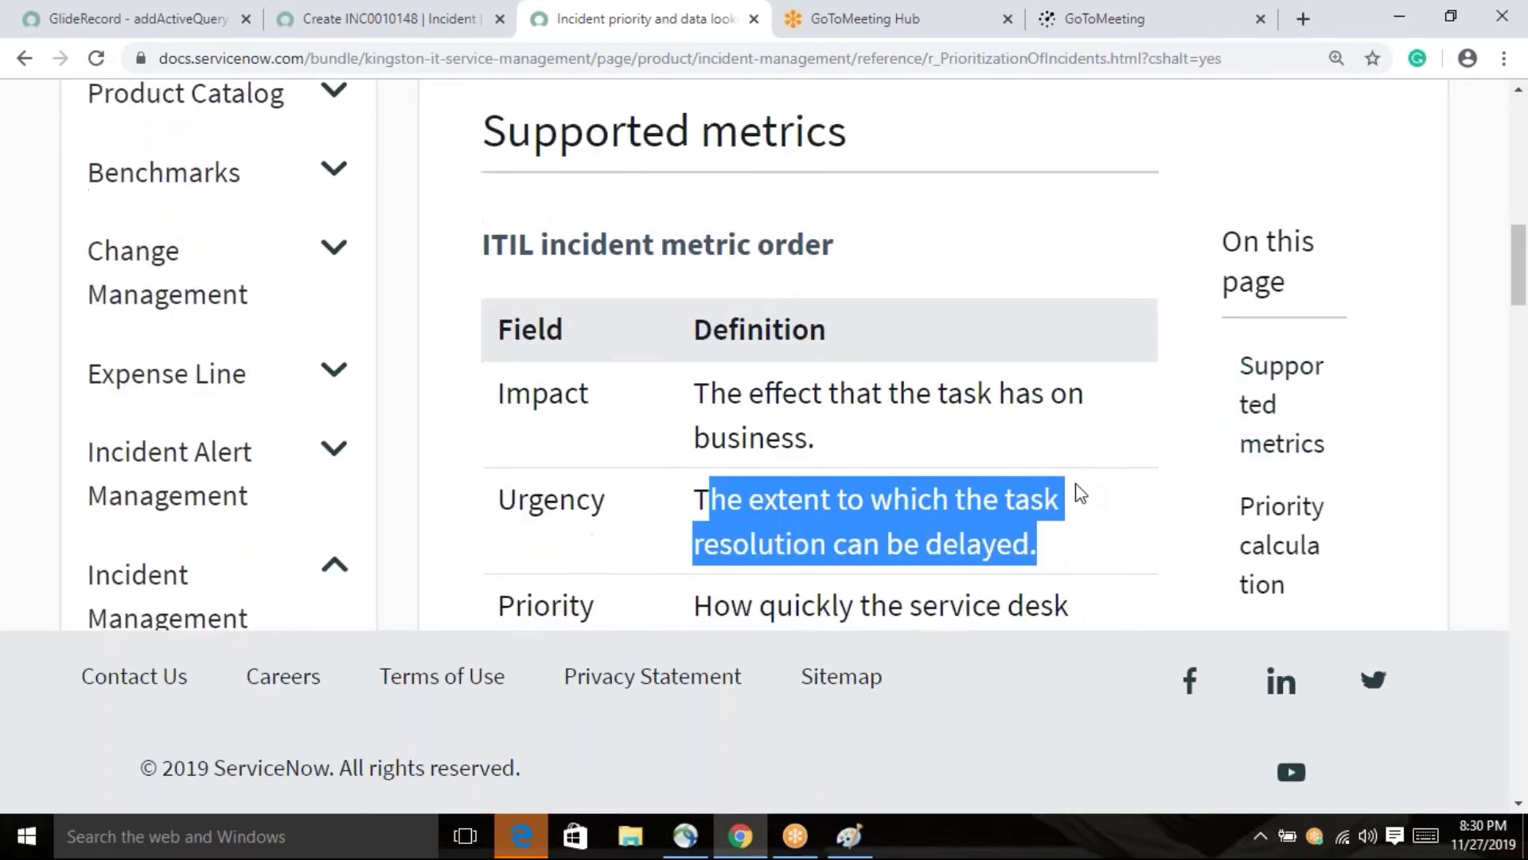
{"action": "scroll", "coordinate": [624, 454], "scroll_direction": "down", "scroll_amount": 2}
{"action": "left_click", "coordinate": [614, 440]}
{"action": "left_click_drag", "start_coordinate": [614, 441], "coordinate": [494, 440]}
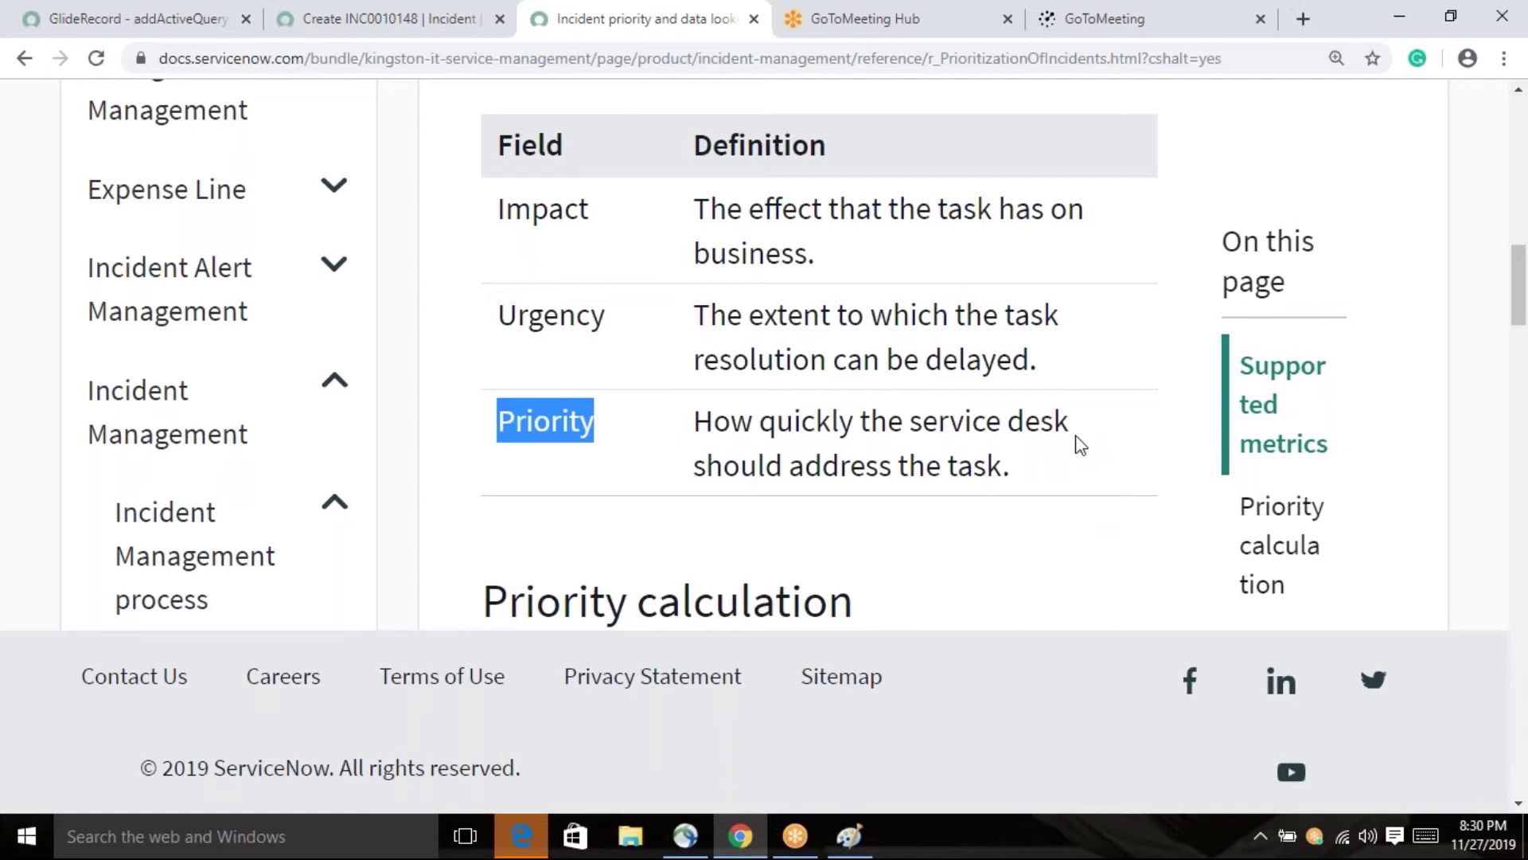
{"action": "left_click", "coordinate": [604, 448]}
{"action": "left_click_drag", "start_coordinate": [603, 434], "coordinate": [497, 430]}
- Read the Priority calculation table and the note below it on how the Priority field is set
{"action": "scroll", "coordinate": [834, 521], "scroll_direction": "down", "scroll_amount": 10}
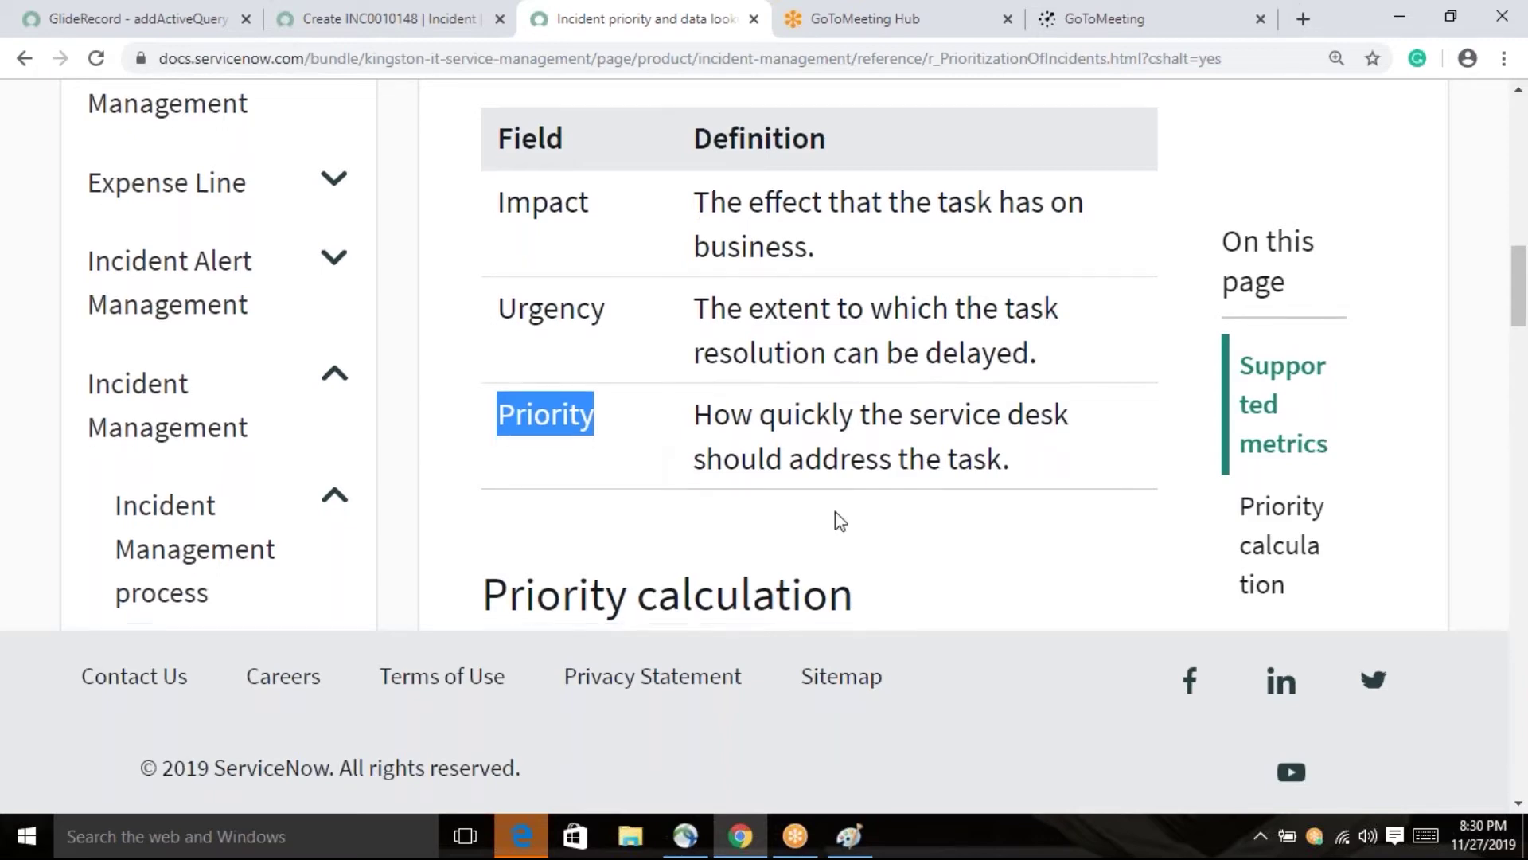
{"action": "scroll", "coordinate": [878, 453], "scroll_direction": "down", "scroll_amount": 3}
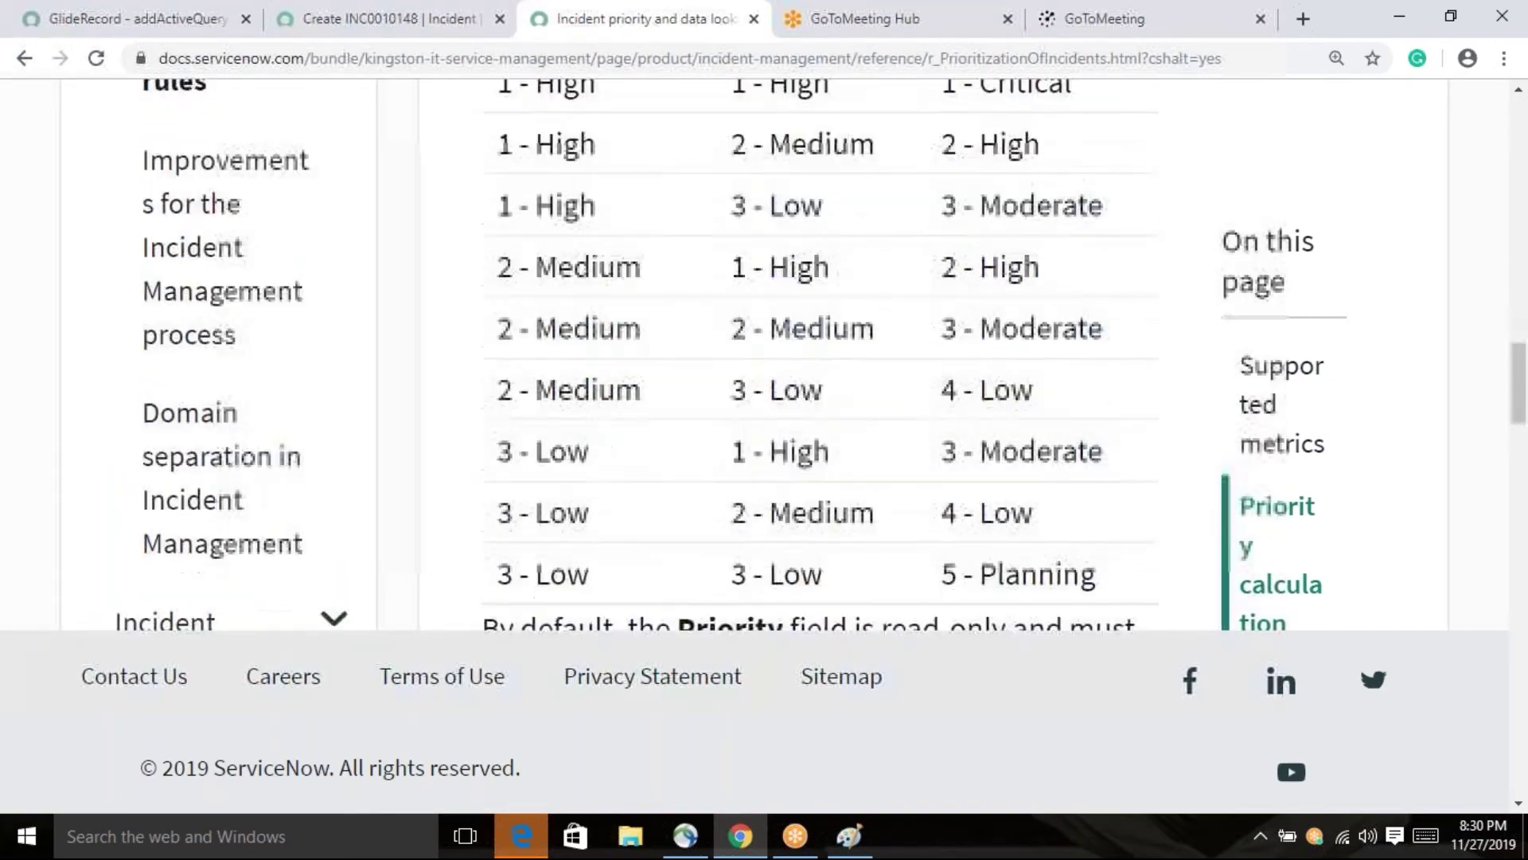
{"action": "scroll", "coordinate": [821, 447], "scroll_direction": "down", "scroll_amount": 2}
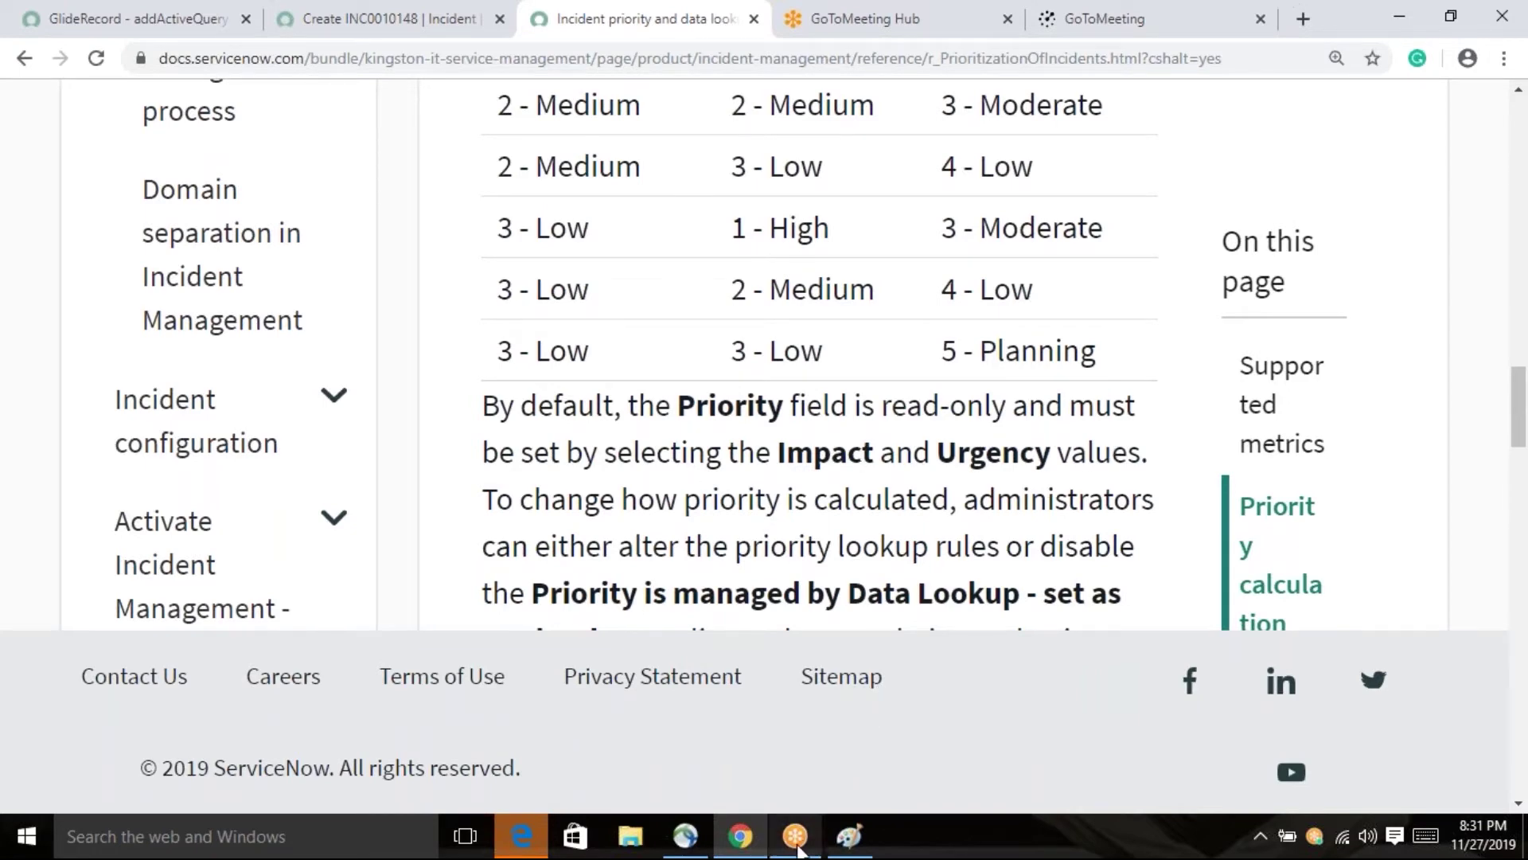
- Return to the ServiceNow instance and open a new problem record from the Problem application, discarding the unsaved incident
{"action": "left_click", "coordinate": [740, 836]}
{"action": "left_click", "coordinate": [740, 835]}
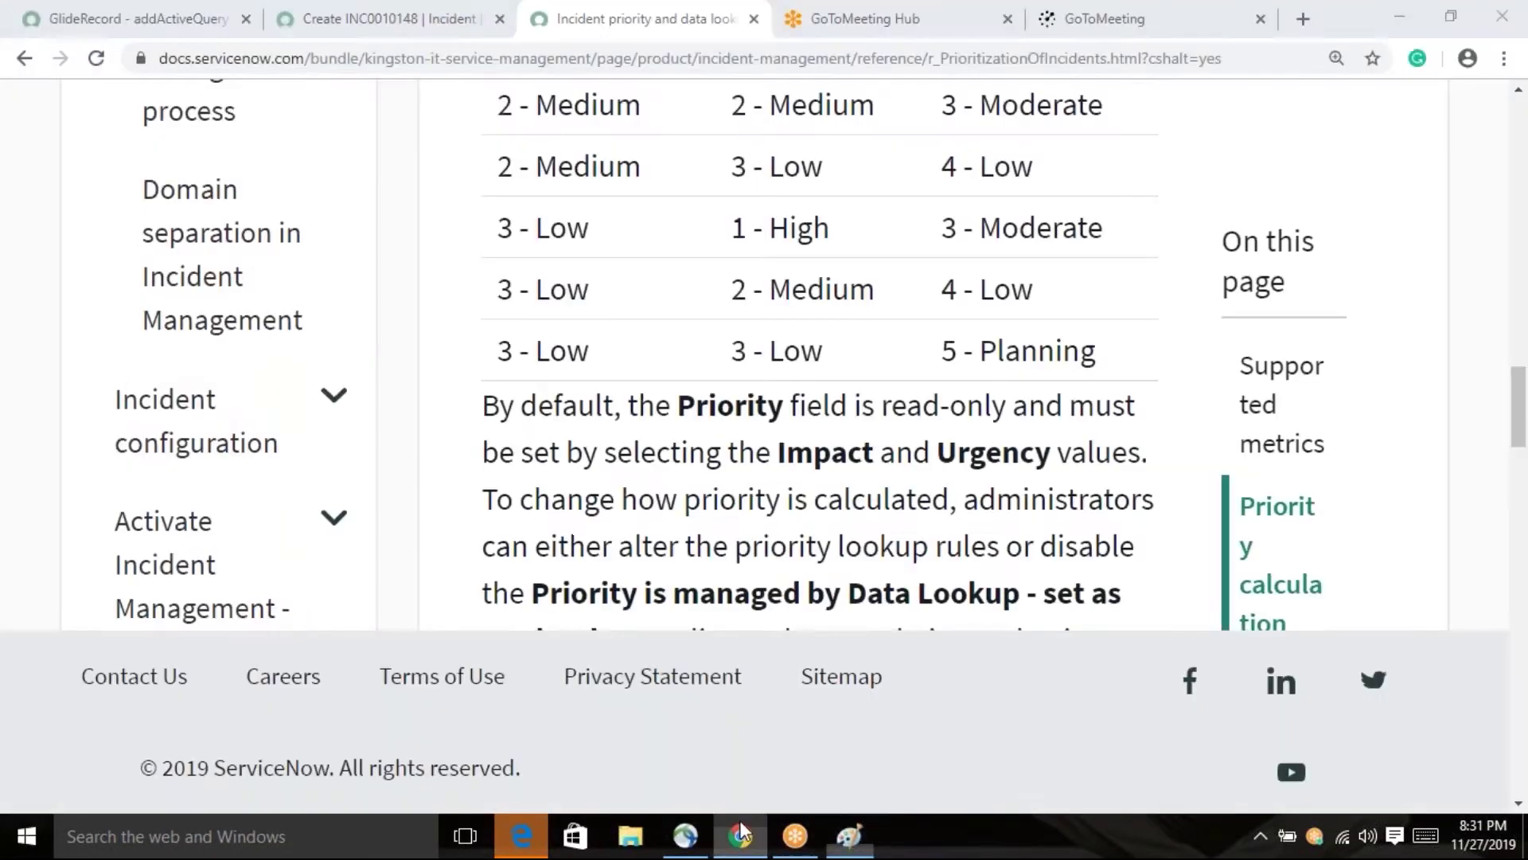
{"action": "left_click", "coordinate": [351, 22]}
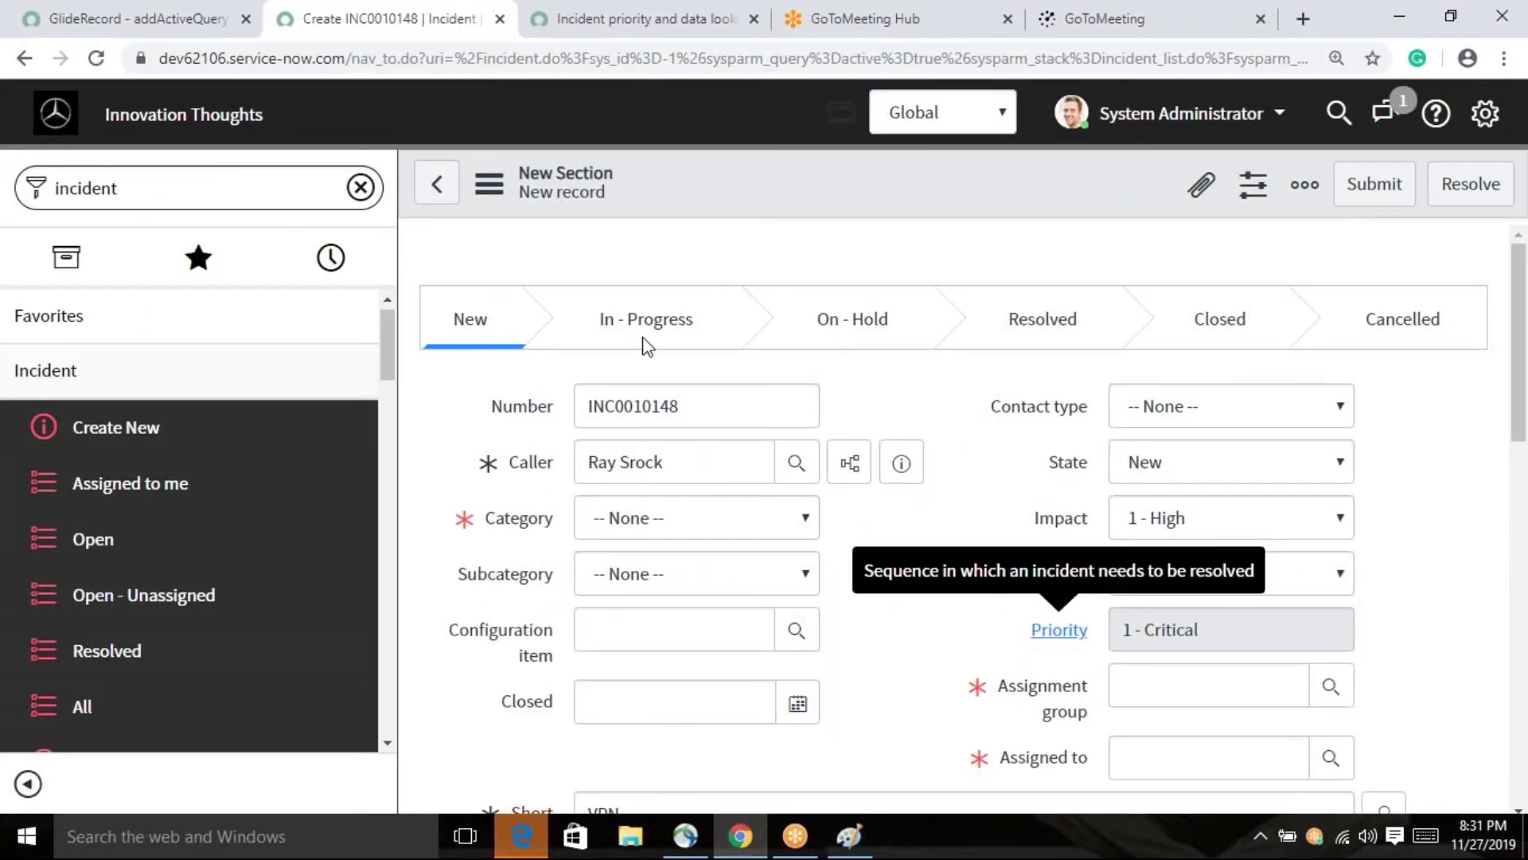
{"action": "left_click", "coordinate": [253, 189]}
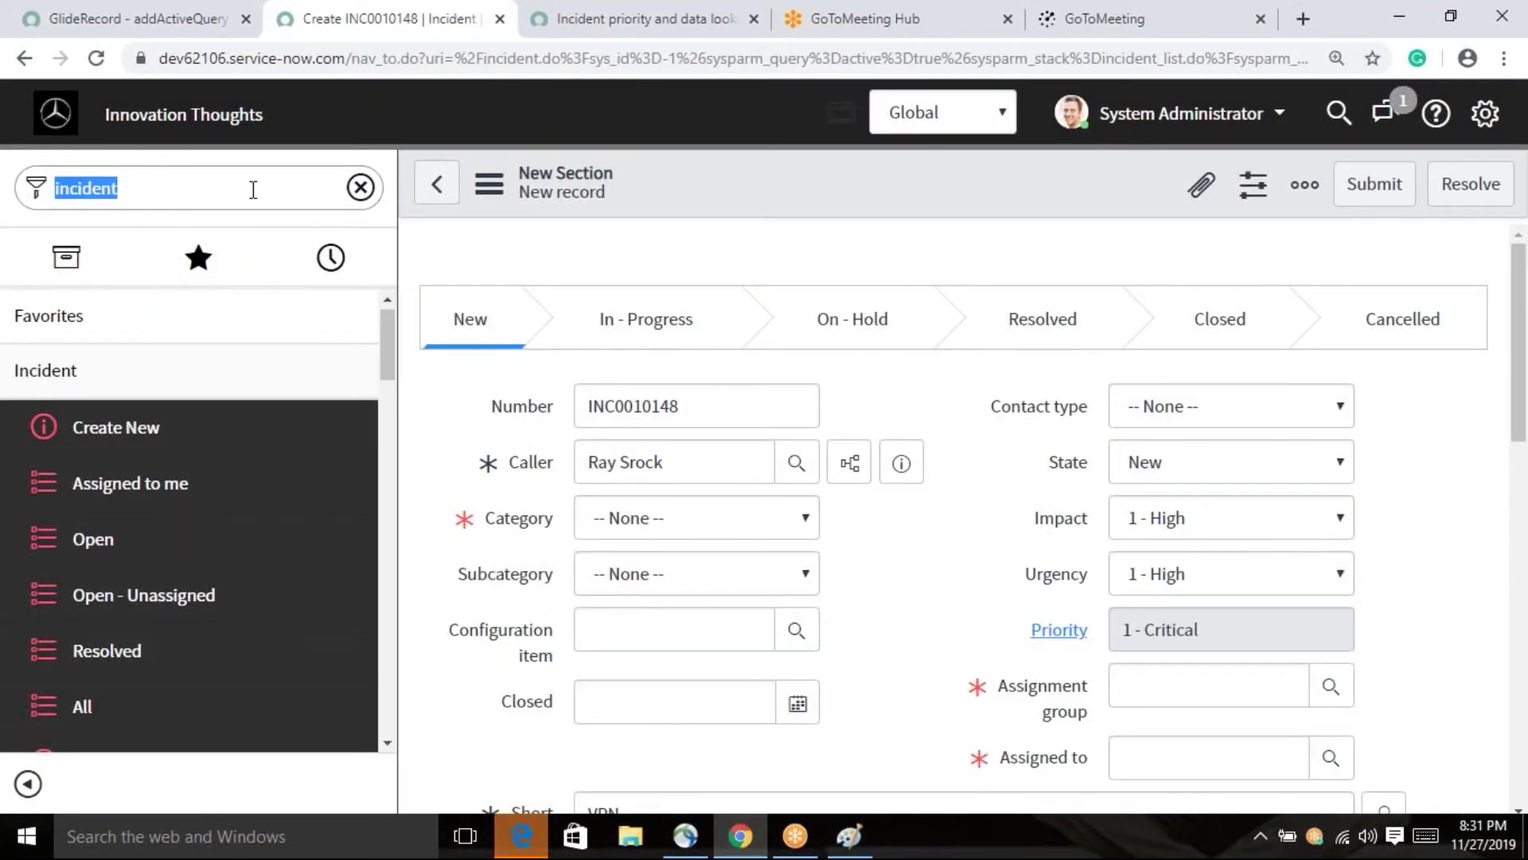
{"action": "type", "text": "problem"}
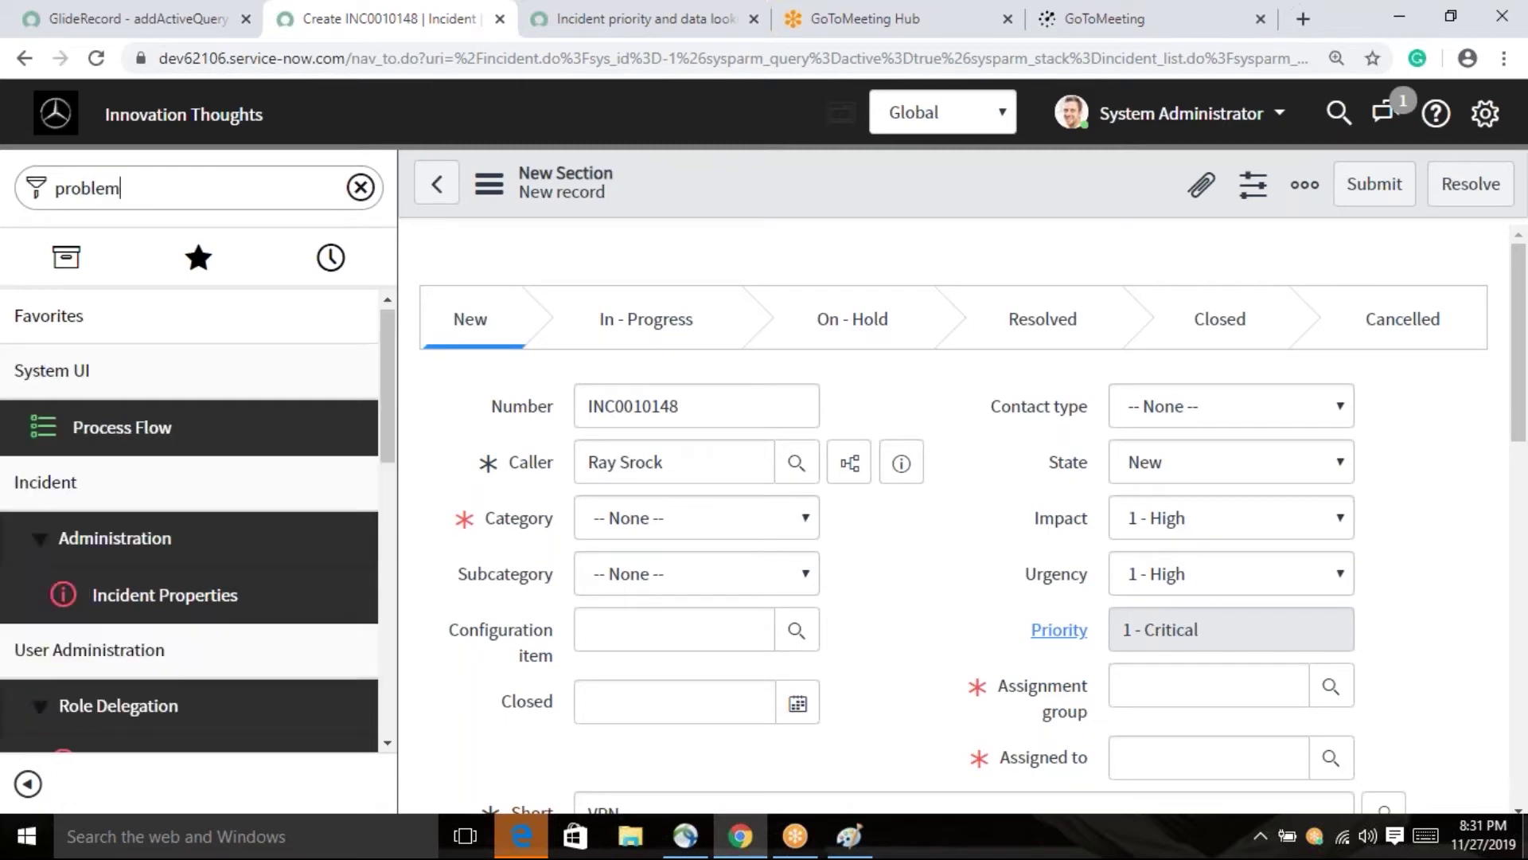
{"action": "left_click", "coordinate": [48, 374]}
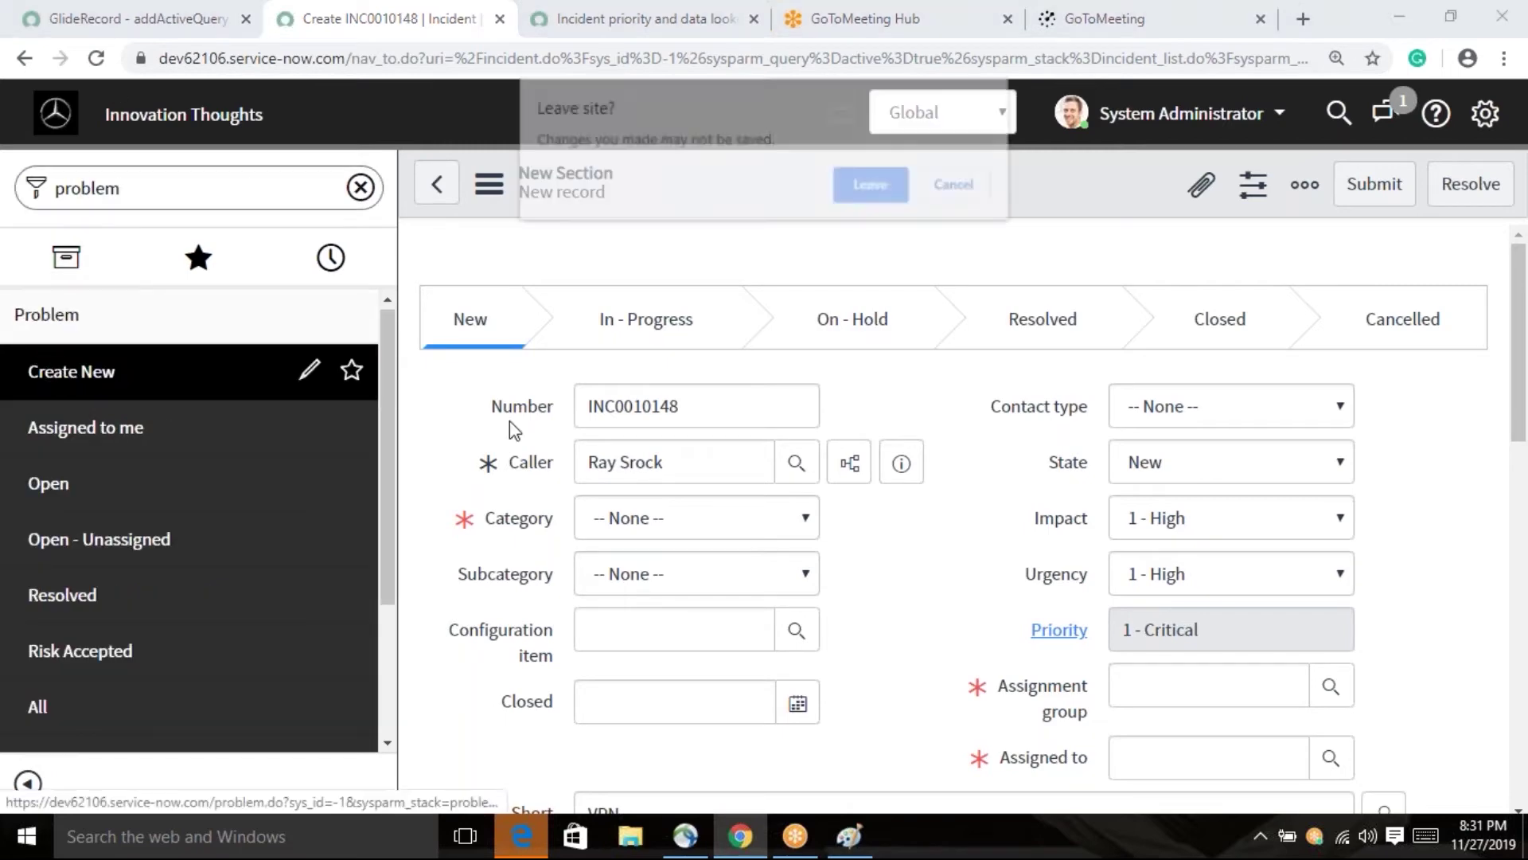
{"action": "left_click", "coordinate": [871, 194]}
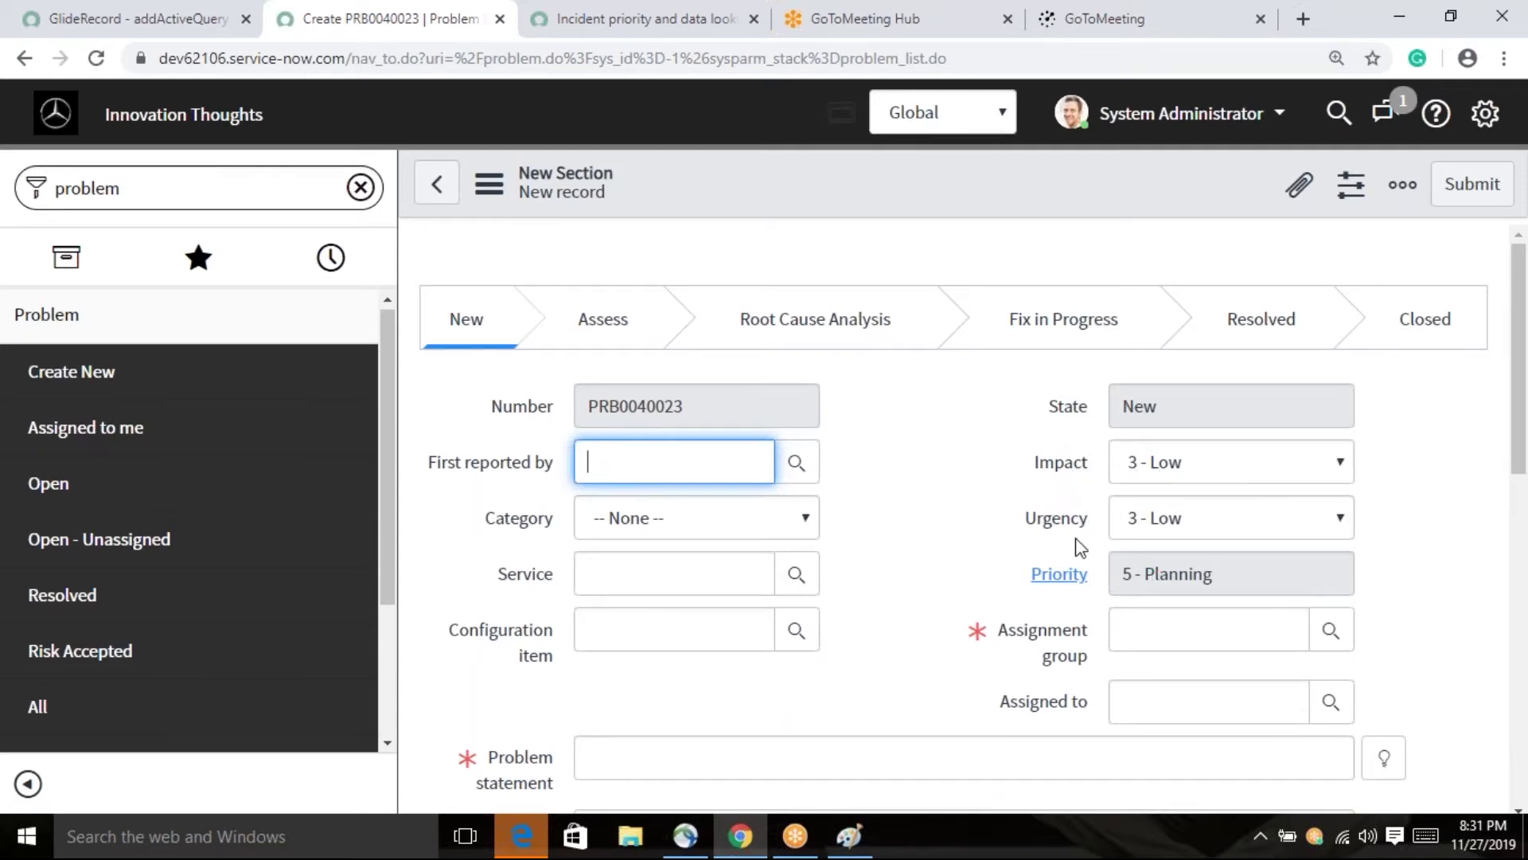
- Set both Impact and Urgency of the new problem to 4 - Very High
{"action": "left_click", "coordinate": [1172, 461]}
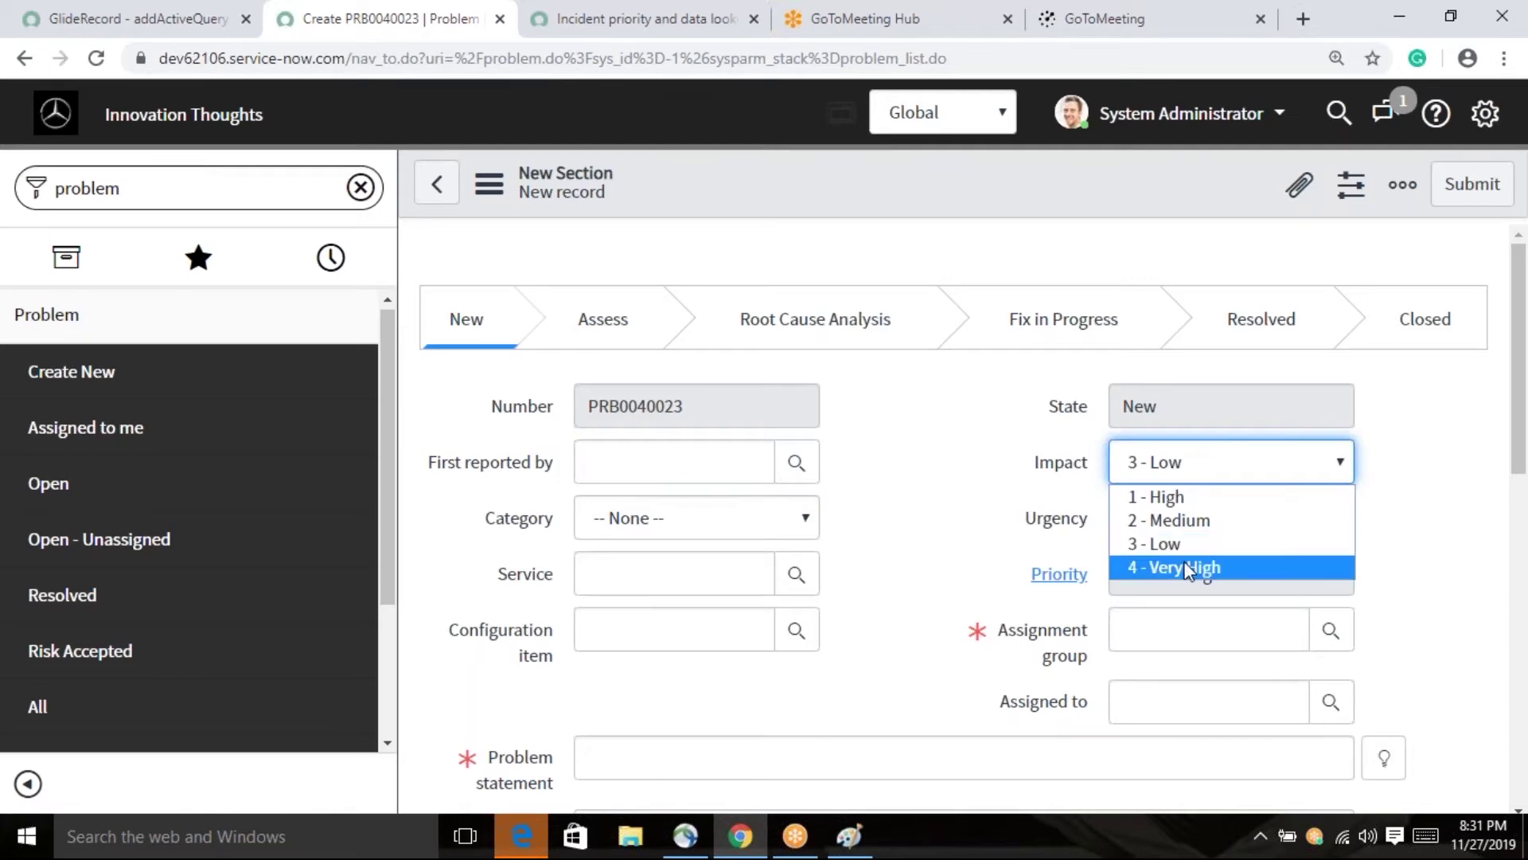
{"action": "left_click", "coordinate": [1190, 567]}
{"action": "left_click", "coordinate": [1185, 529]}
{"action": "left_click", "coordinate": [1186, 623]}
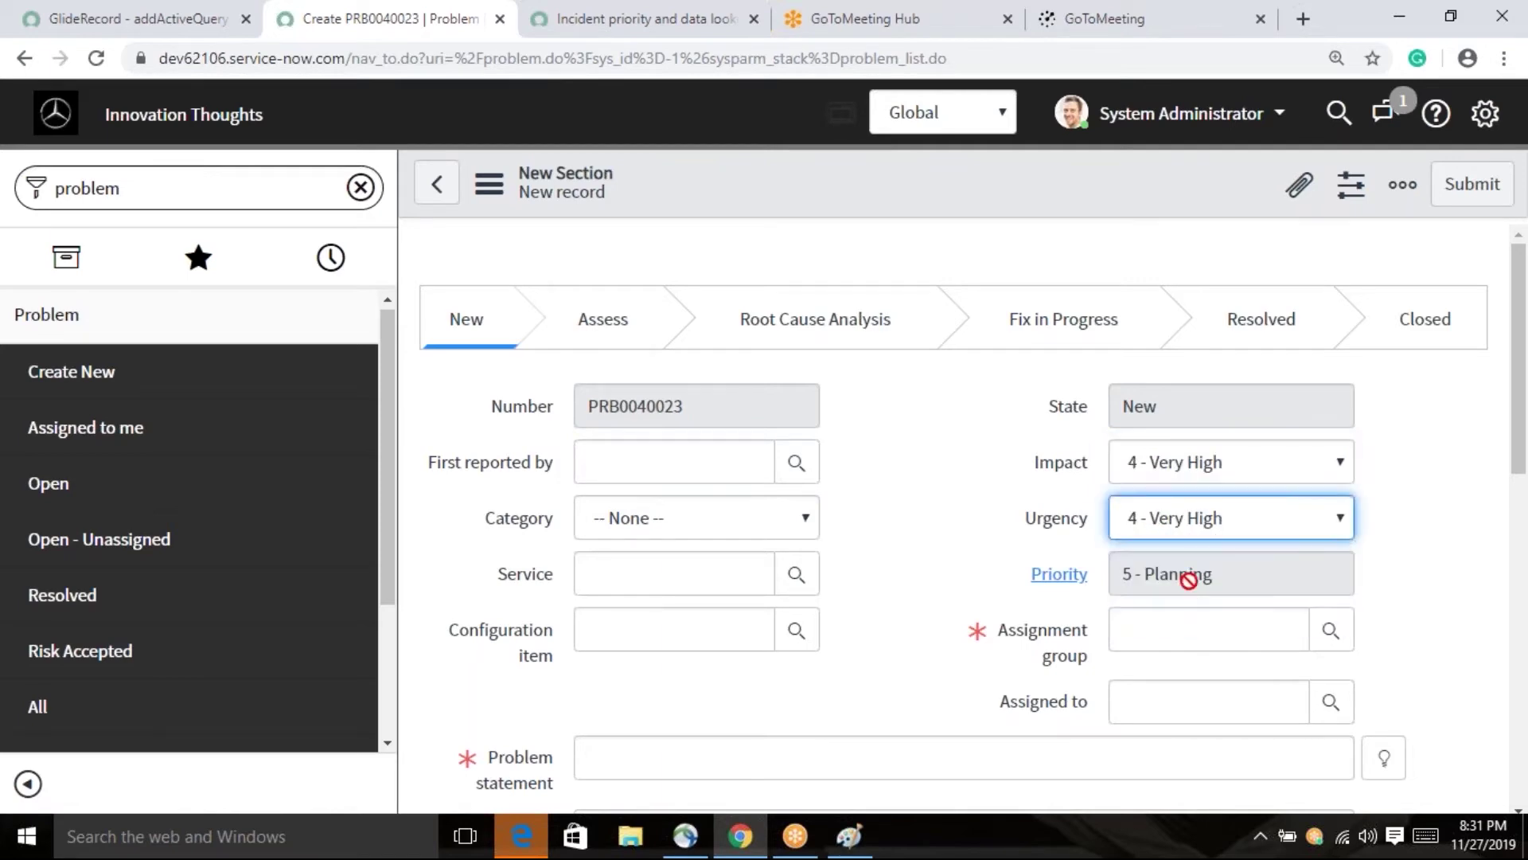
{"action": "left_click", "coordinate": [1429, 576]}
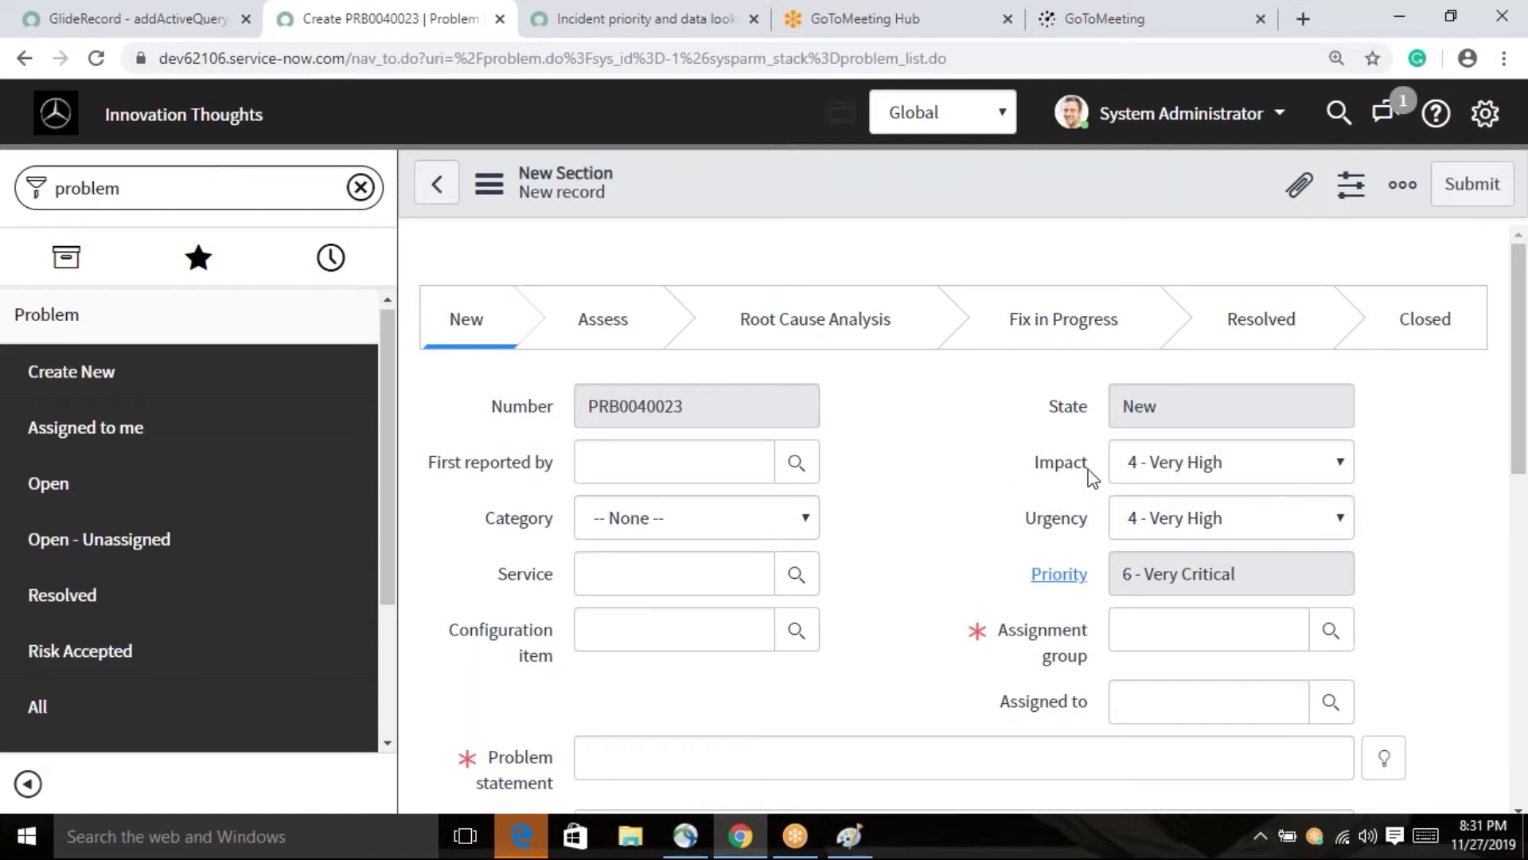
- Review the available Impact and Urgency choices and the Impact field's configuration options on the problem form
{"action": "left_click", "coordinate": [1184, 470]}
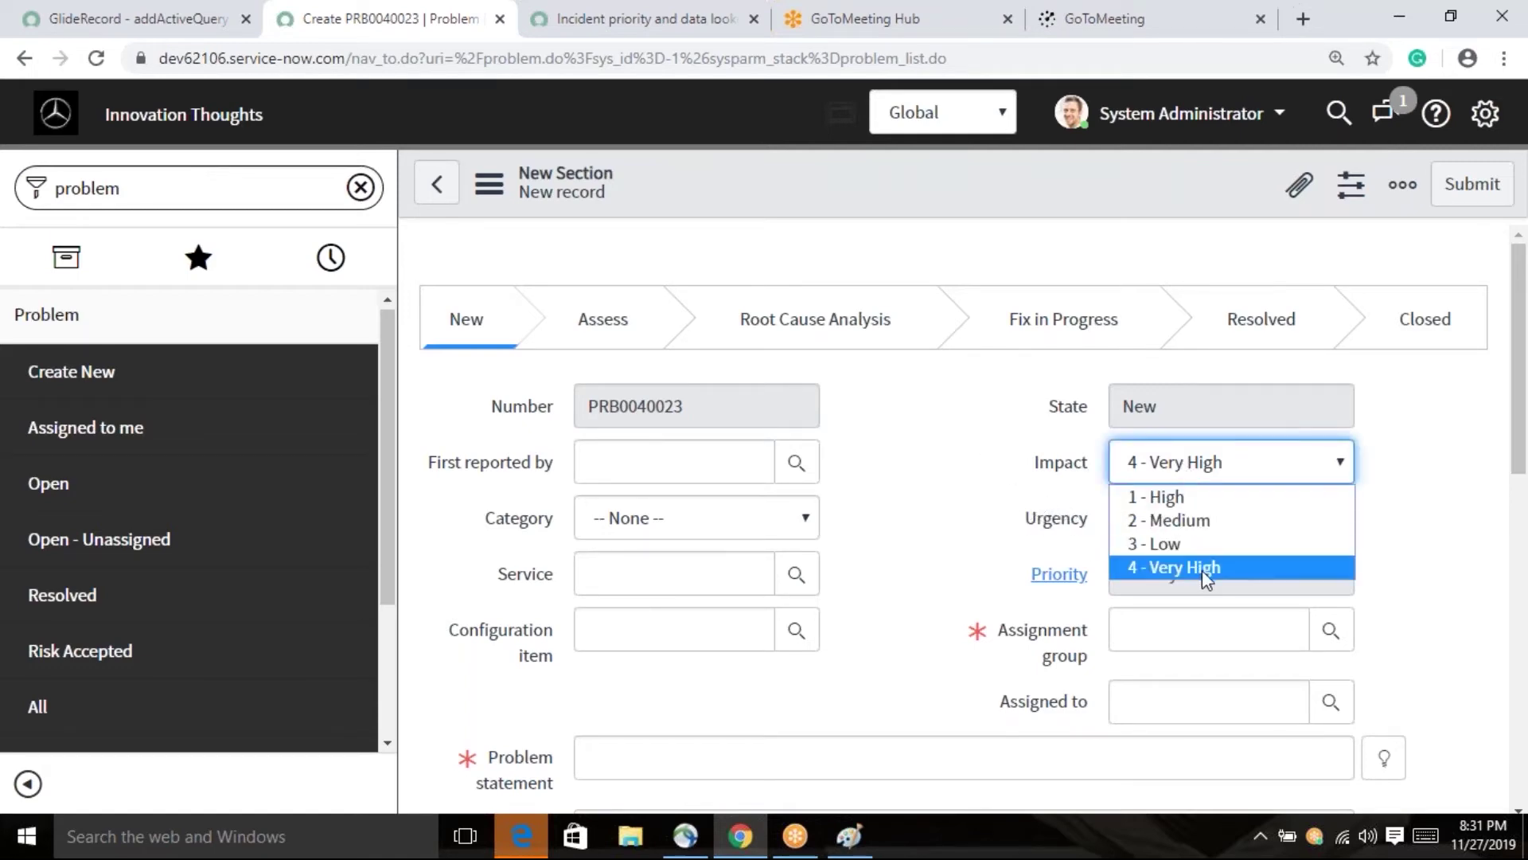
{"action": "left_click", "coordinate": [1416, 539]}
{"action": "left_click", "coordinate": [1298, 465]}
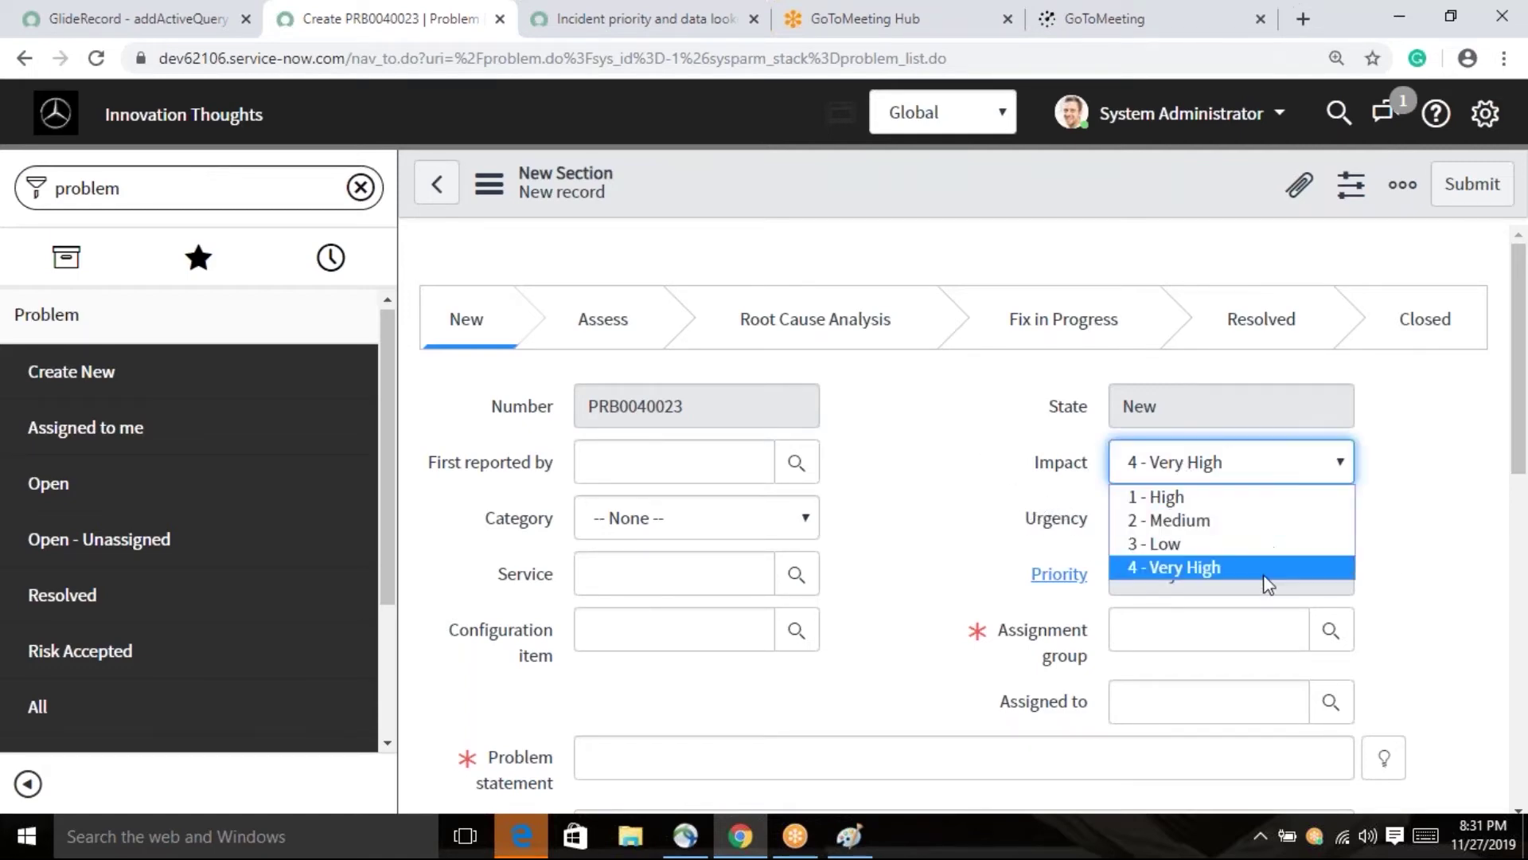
{"action": "left_click", "coordinate": [1351, 567]}
{"action": "left_click", "coordinate": [1291, 527]}
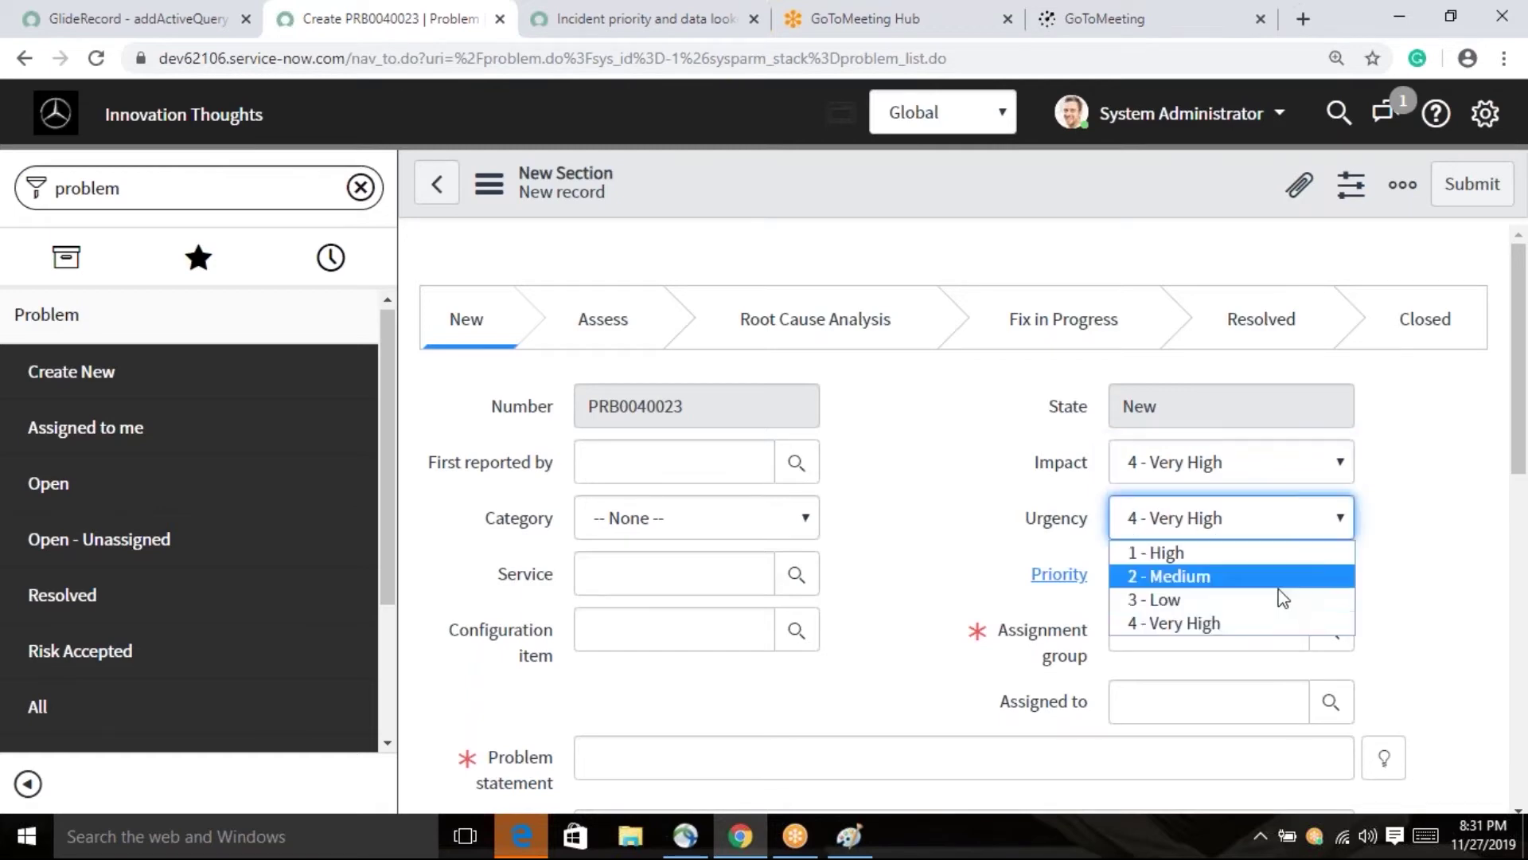
{"action": "left_click", "coordinate": [1384, 589]}
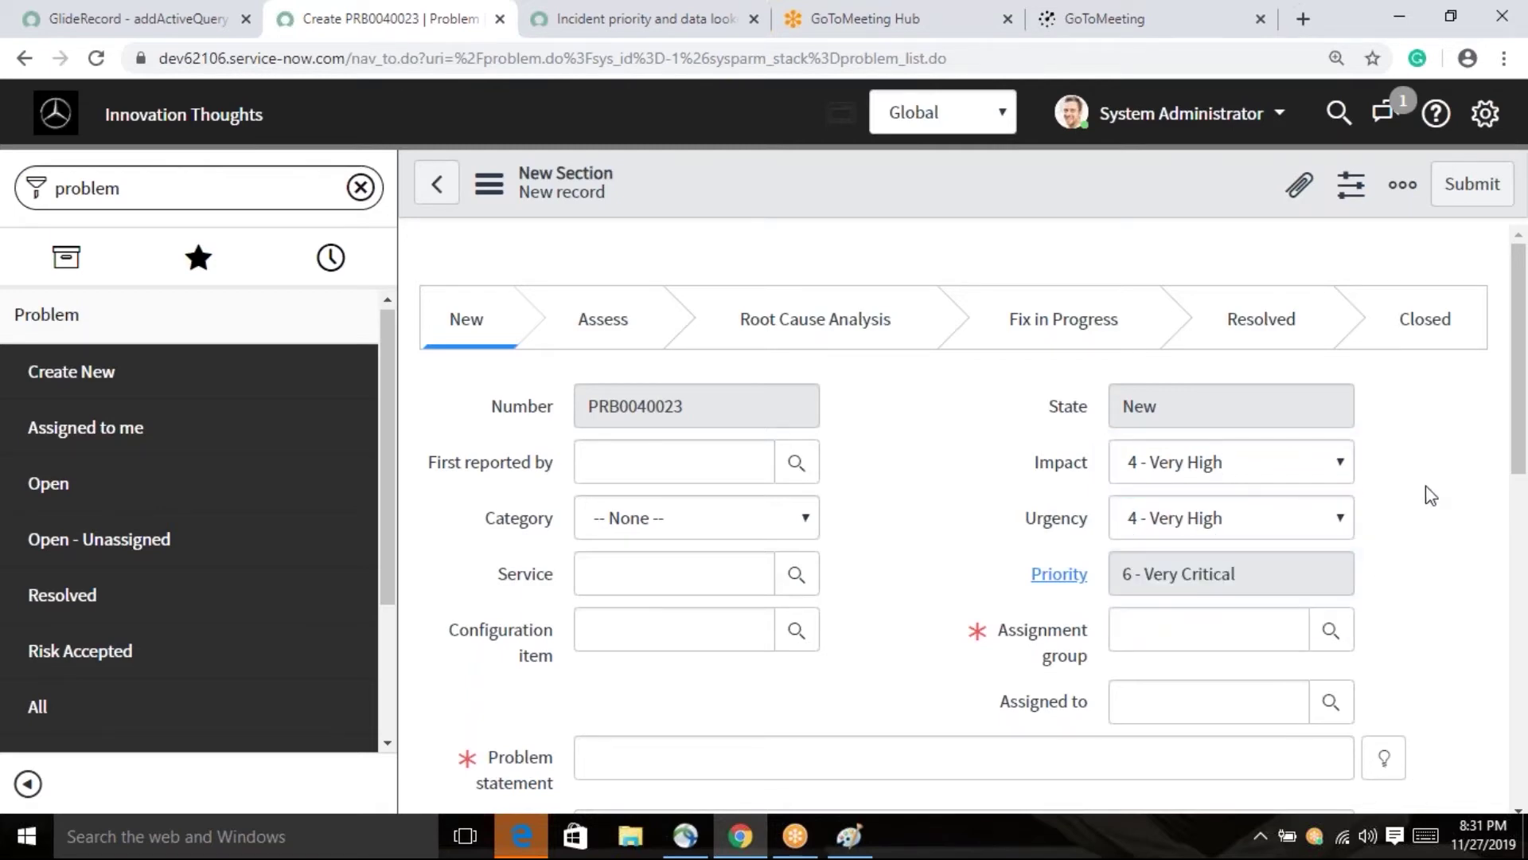
{"action": "right_click", "coordinate": [1075, 465]}
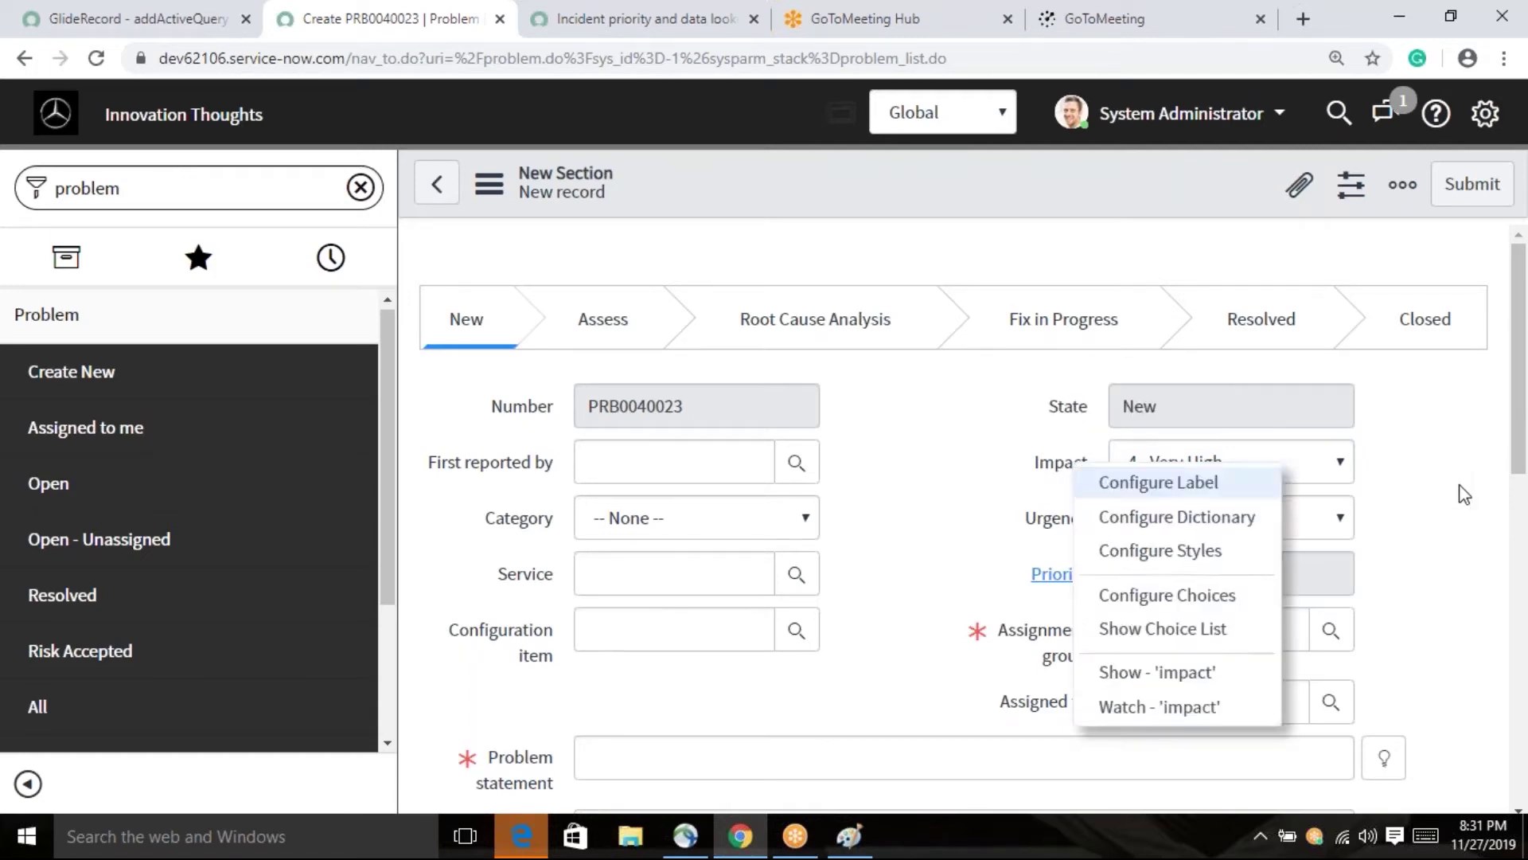
{"action": "left_click", "coordinate": [1376, 473]}
{"action": "left_click", "coordinate": [1342, 464]}
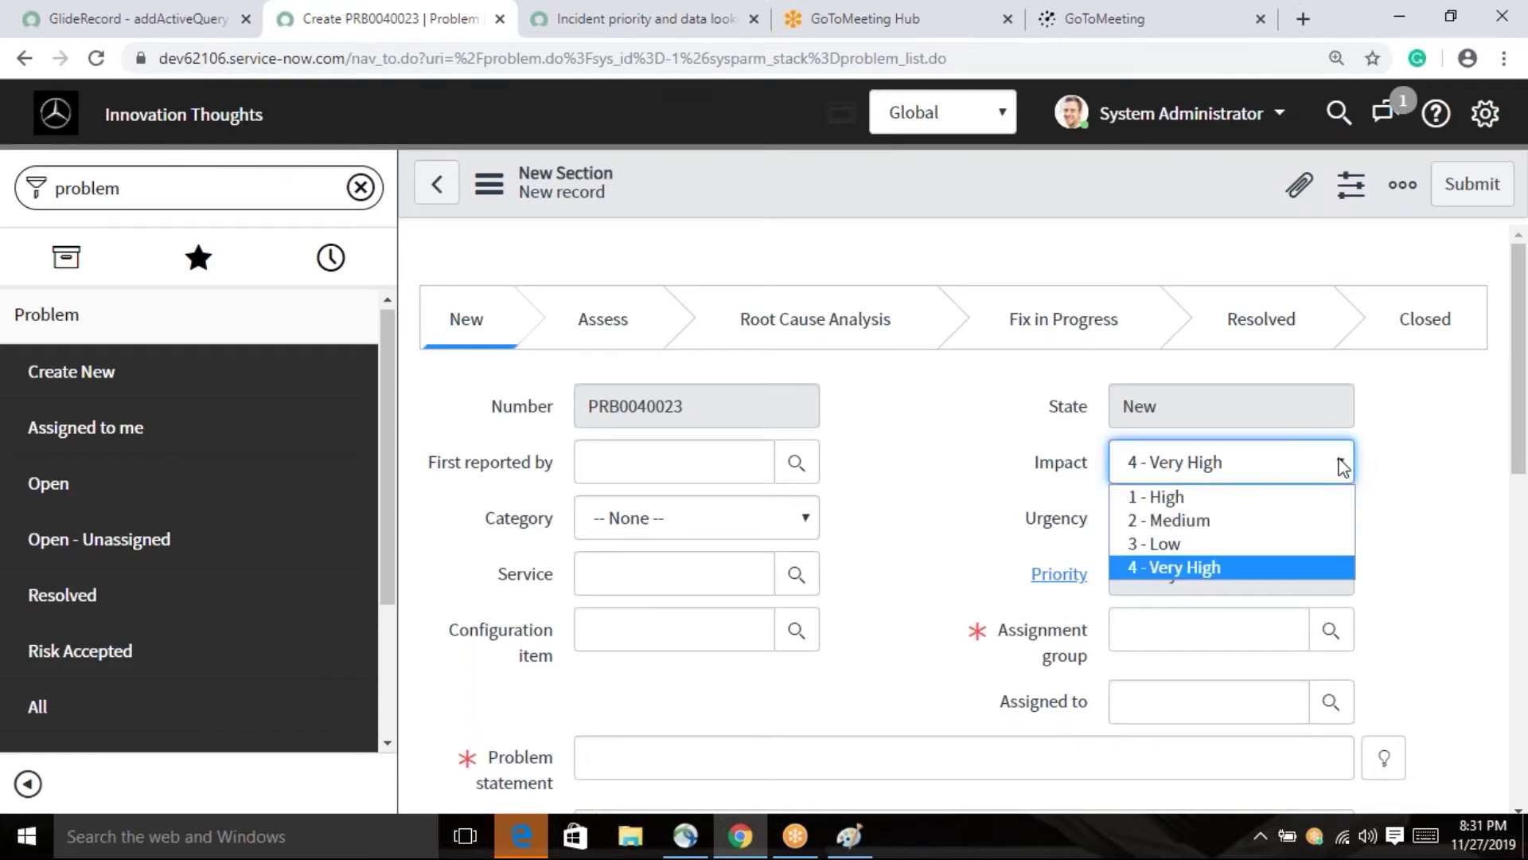
{"action": "left_click", "coordinate": [1481, 513]}
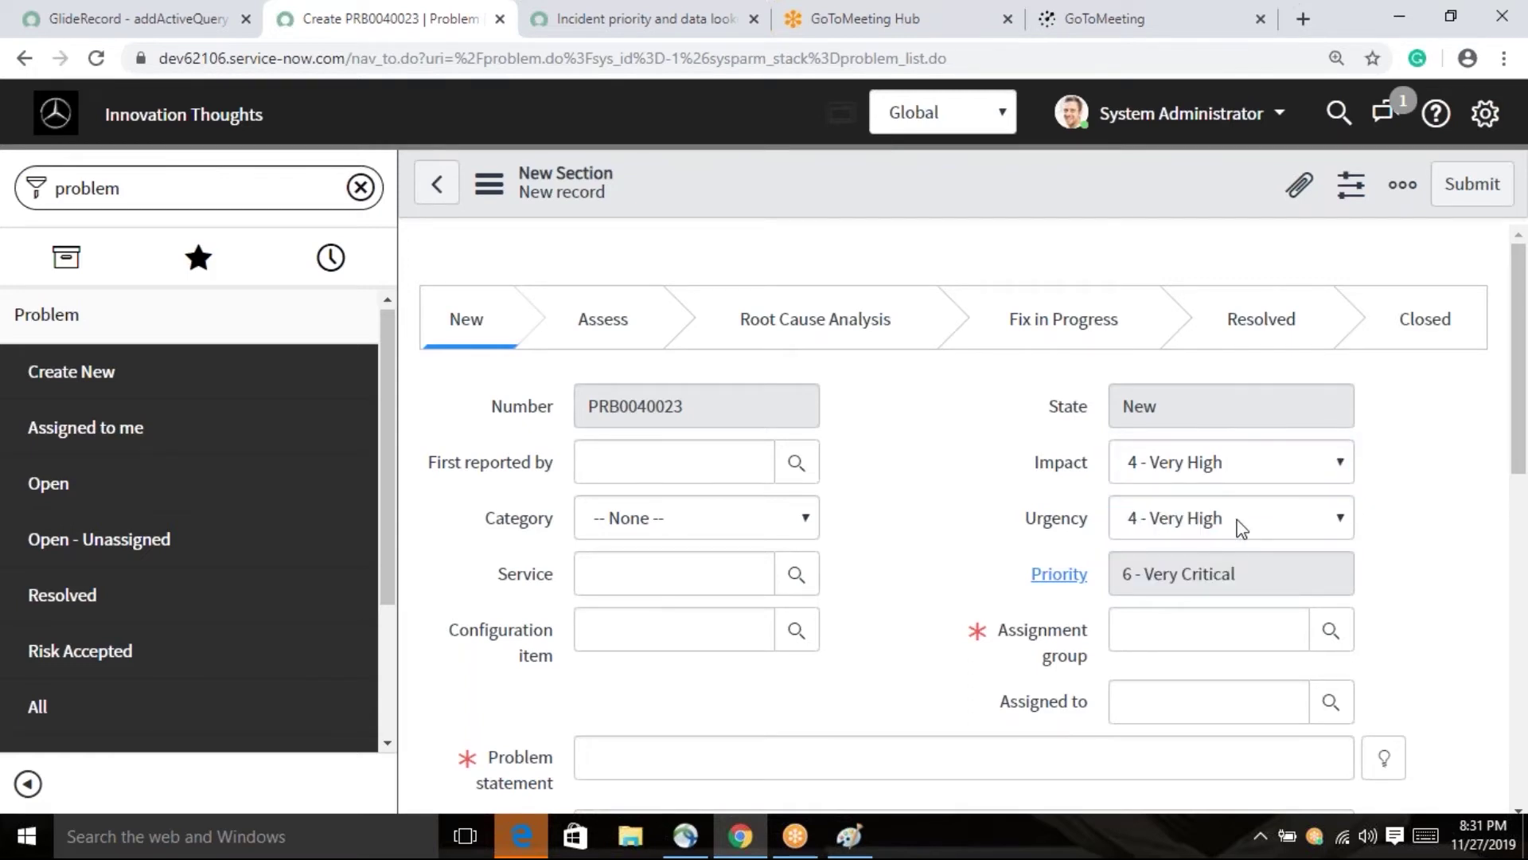
{"action": "left_click", "coordinate": [1240, 527]}
{"action": "left_click", "coordinate": [1467, 538]}
- Try to open the table list dl_lookup_problem.list through the navigator filter, leaving the unsaved problem form
{"action": "left_click", "coordinate": [249, 184]}
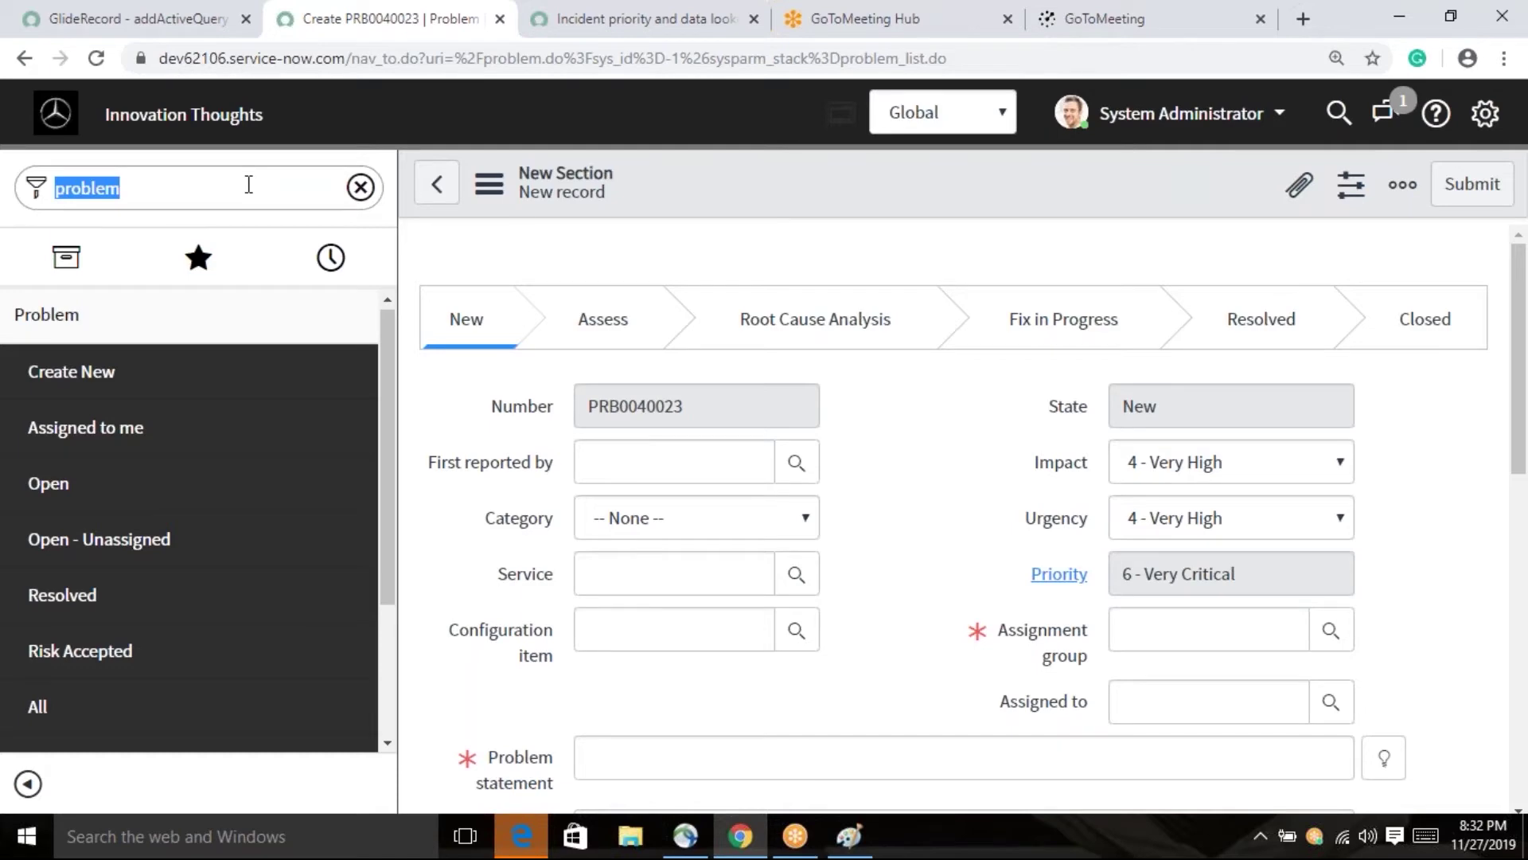
{"action": "type", "text": "d"}
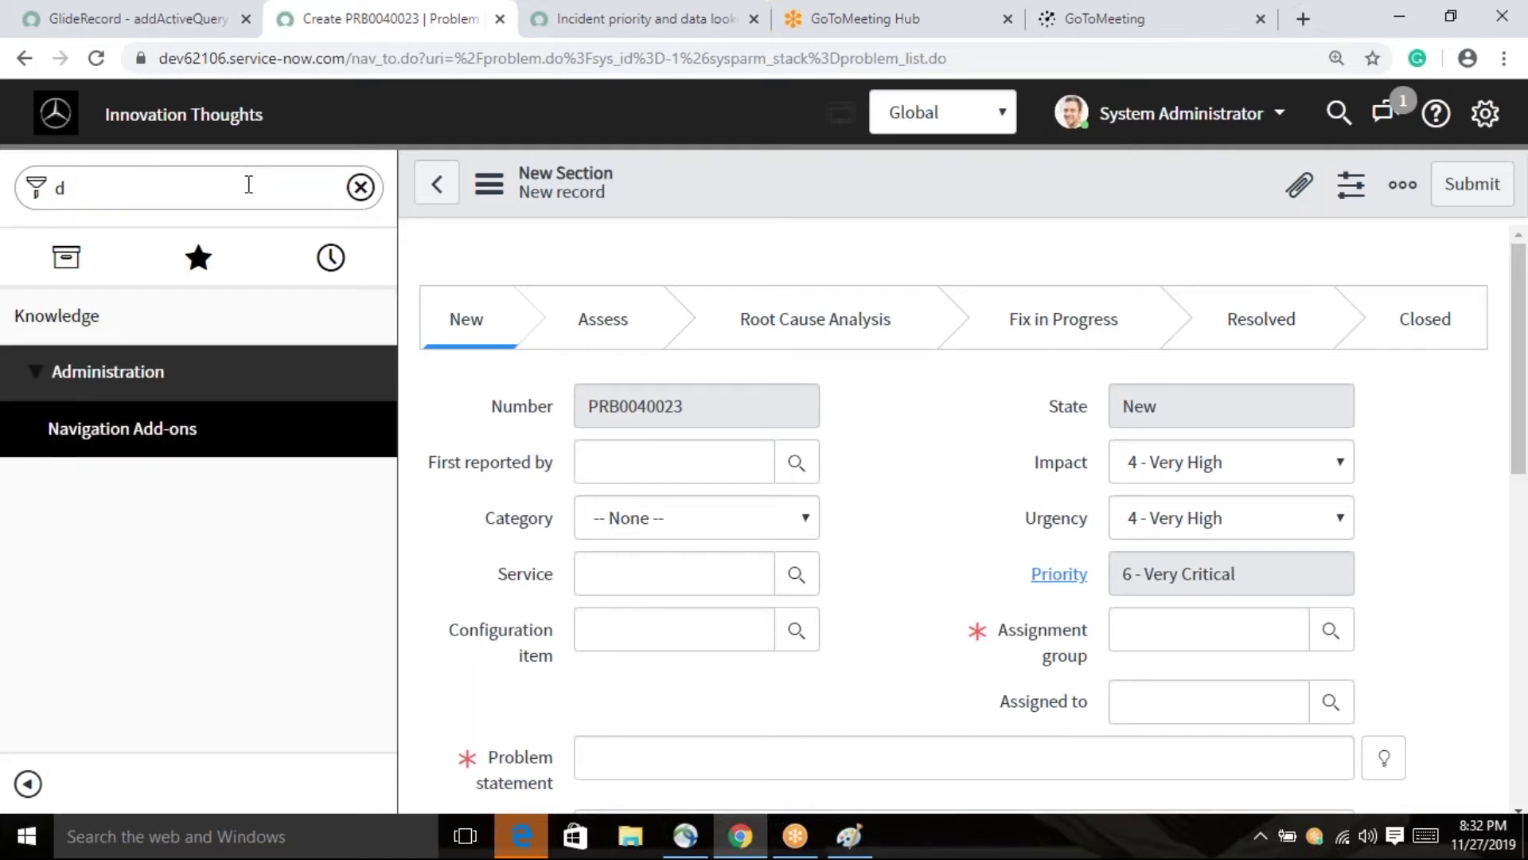
{"action": "key", "text": "BackSpace"}
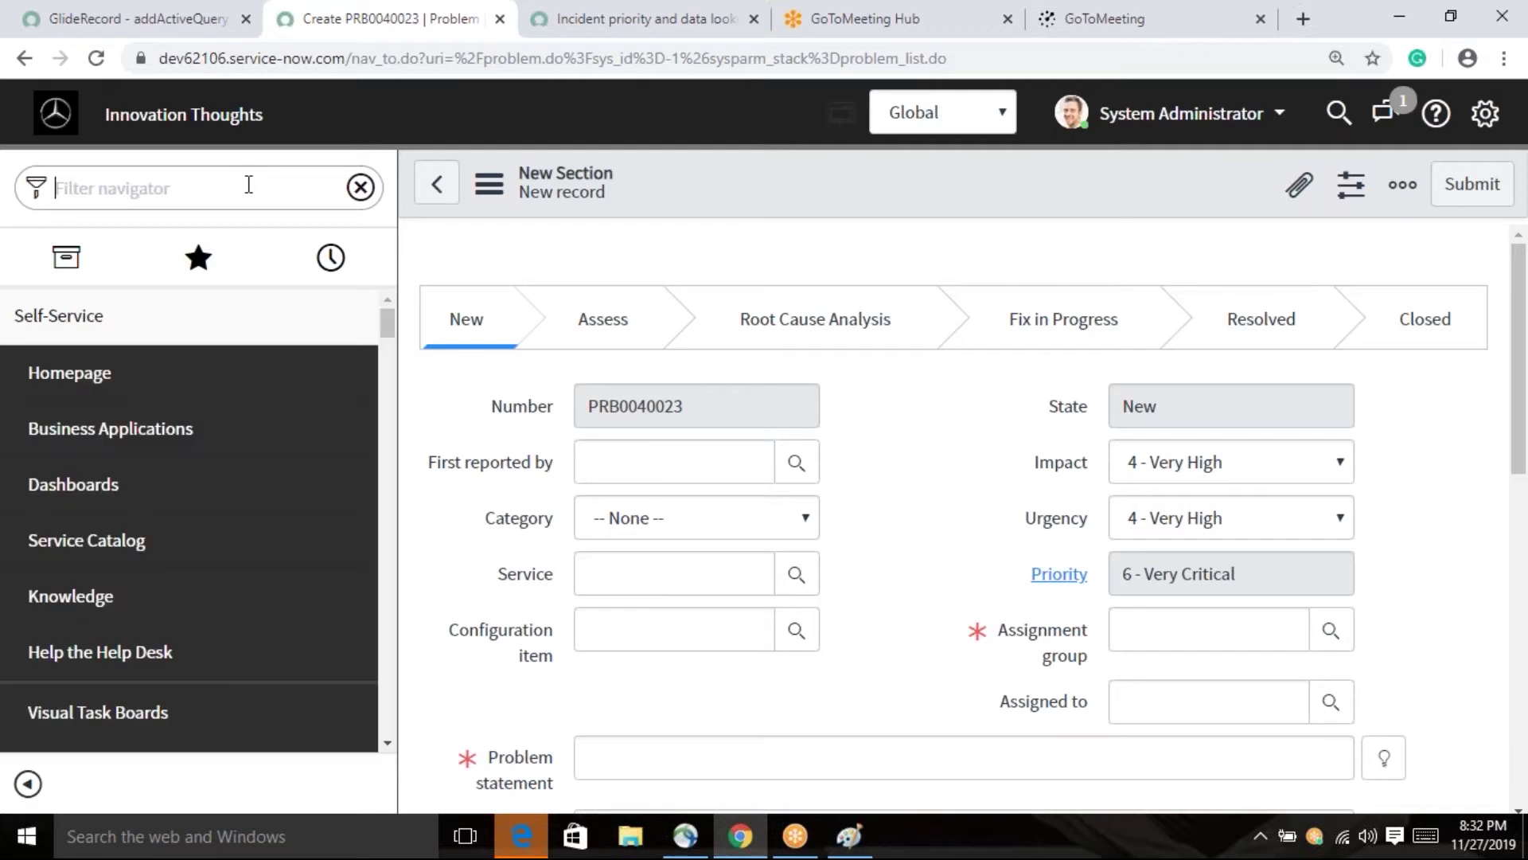
{"action": "type", "text": "dl_p"}
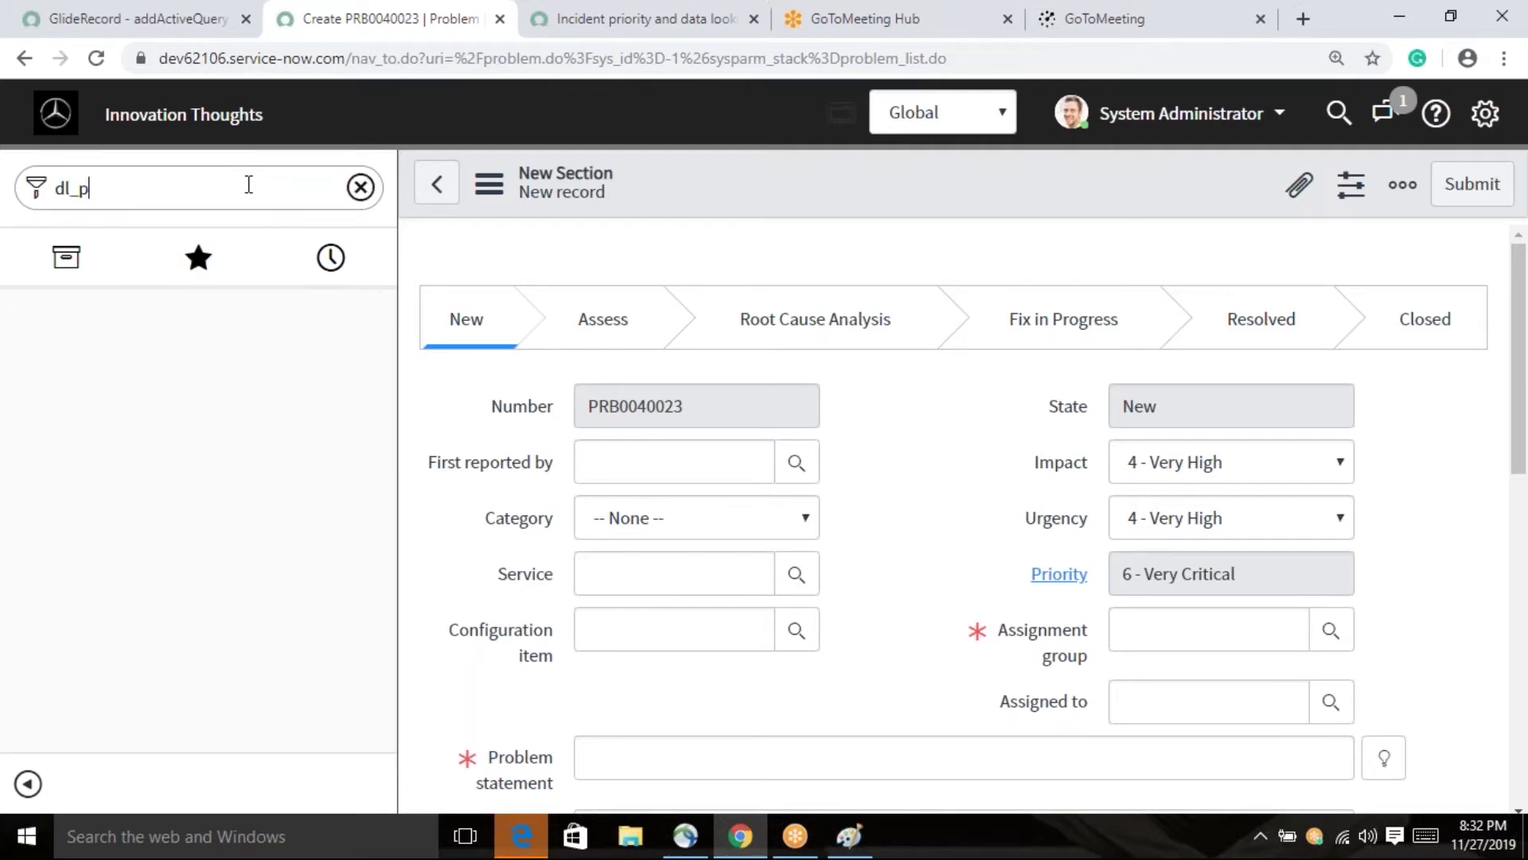
{"action": "type", "text": "r"}
{"action": "key", "text": "BackSpace"}
{"action": "key", "text": "BackSpace"}
{"action": "key", "text": "BackSpace"}
{"action": "key", "text": "BackSpace"}
{"action": "type", "text": "l"}
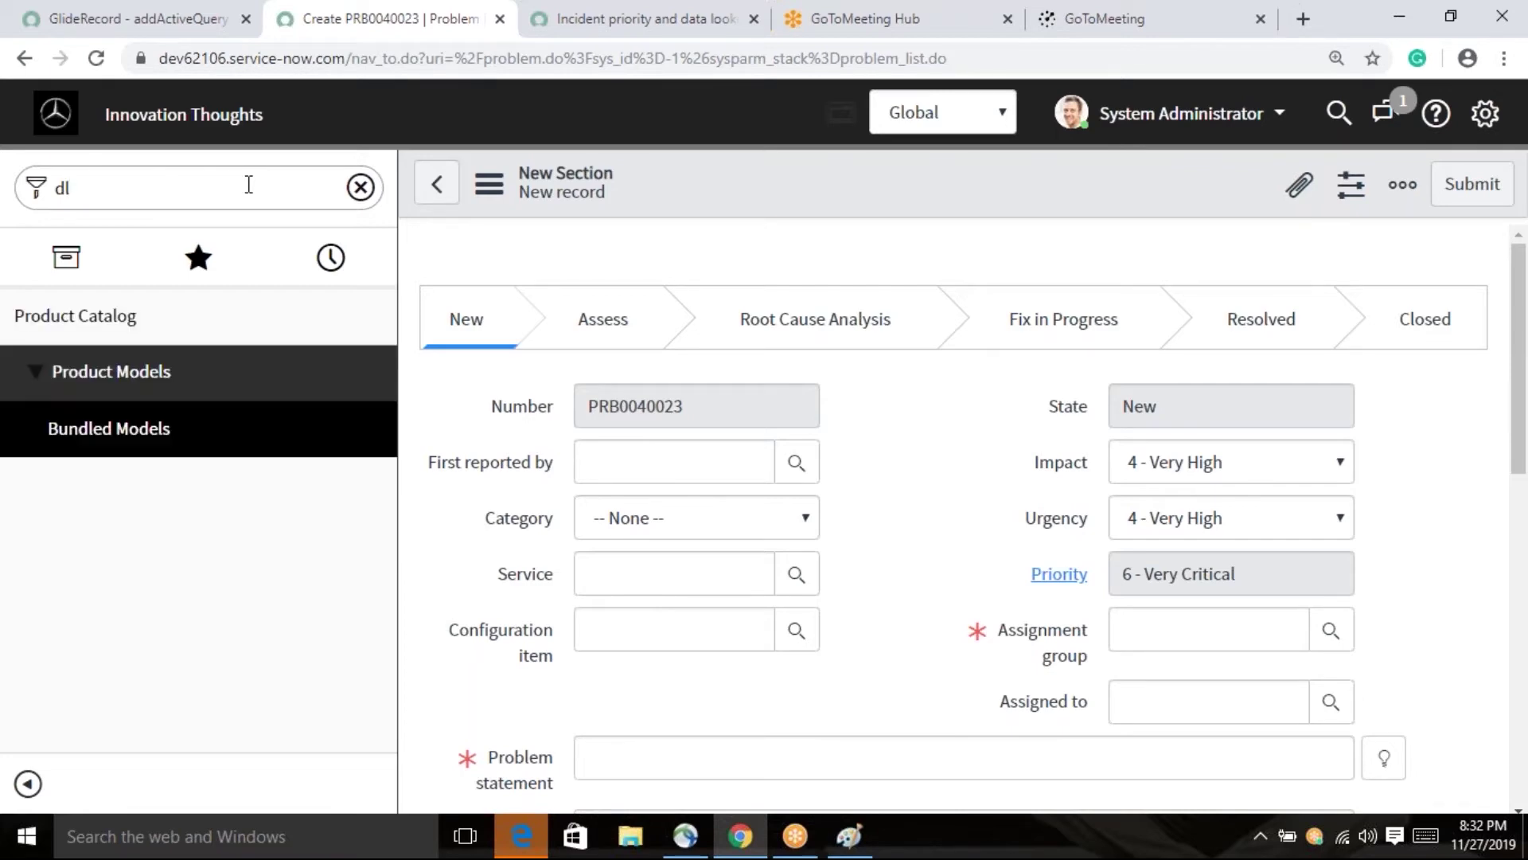
{"action": "type", "text": "_lo"}
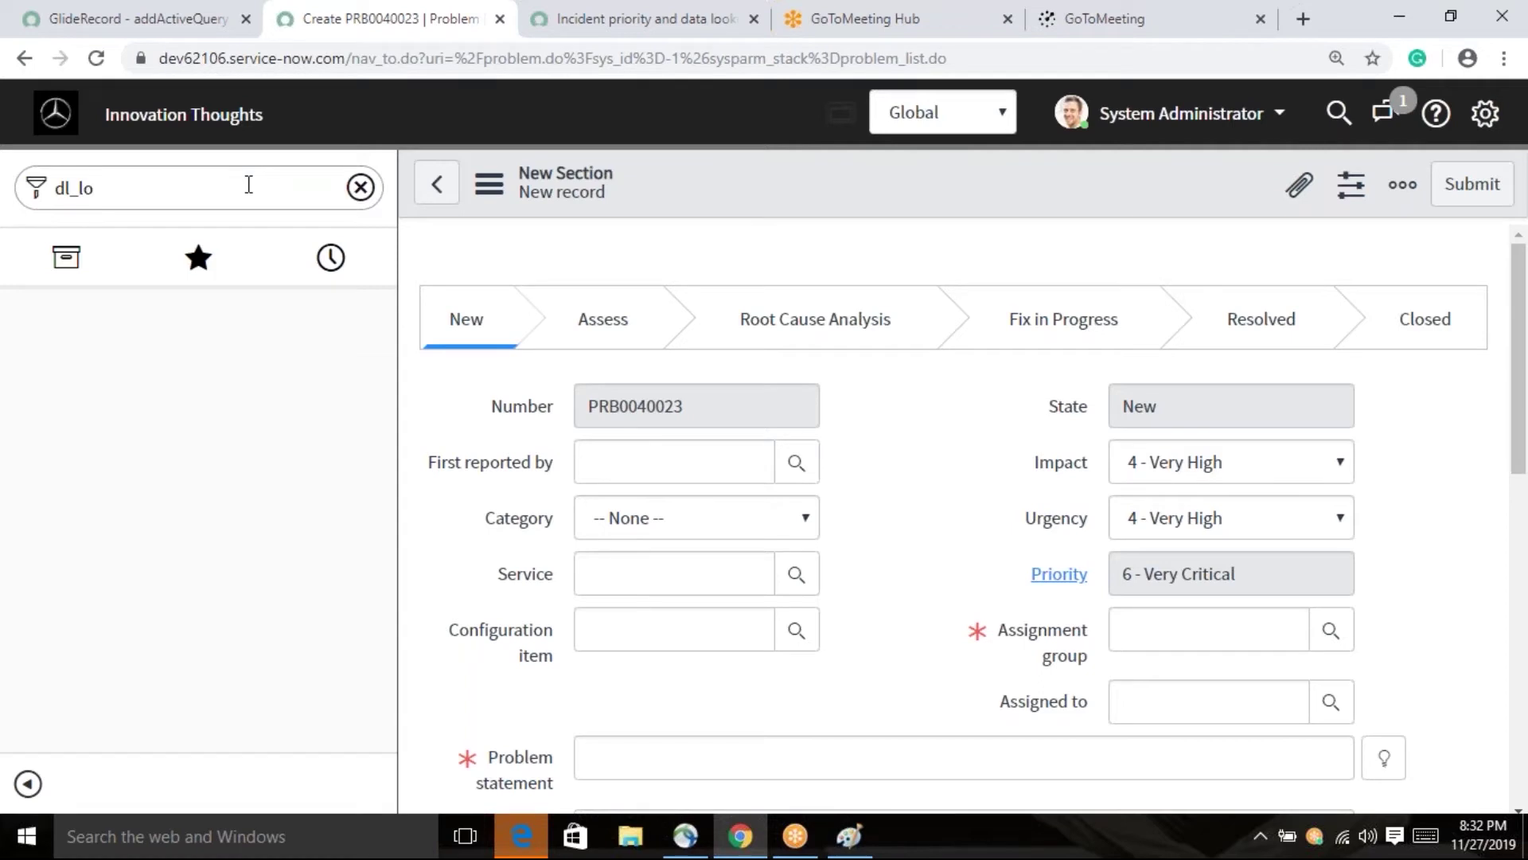
{"action": "type", "text": "okup_problem.list"}
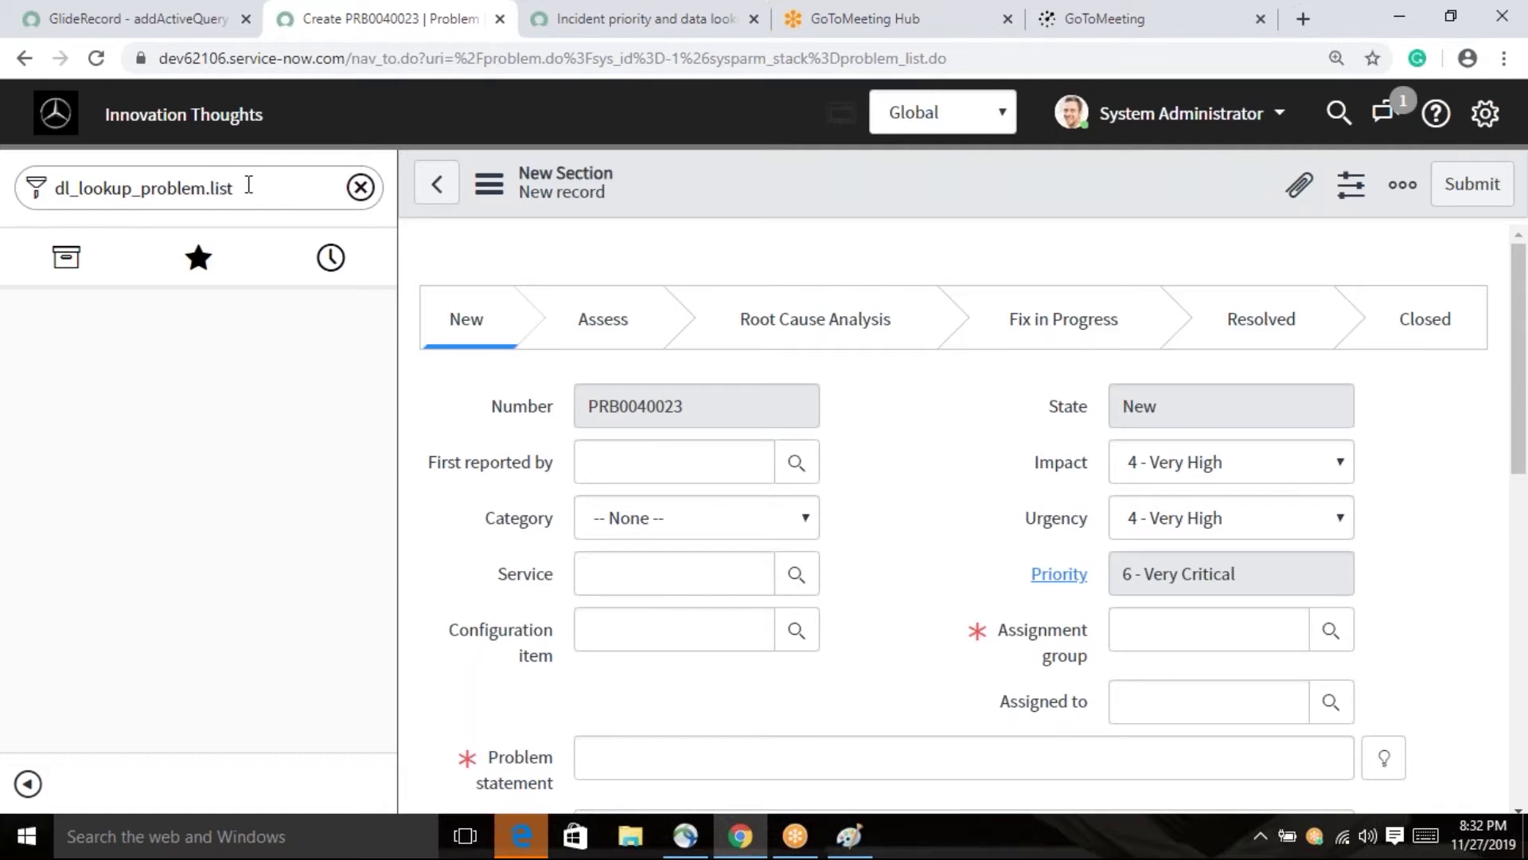
{"action": "key", "text": "Return"}
{"action": "left_click", "coordinate": [959, 185]}
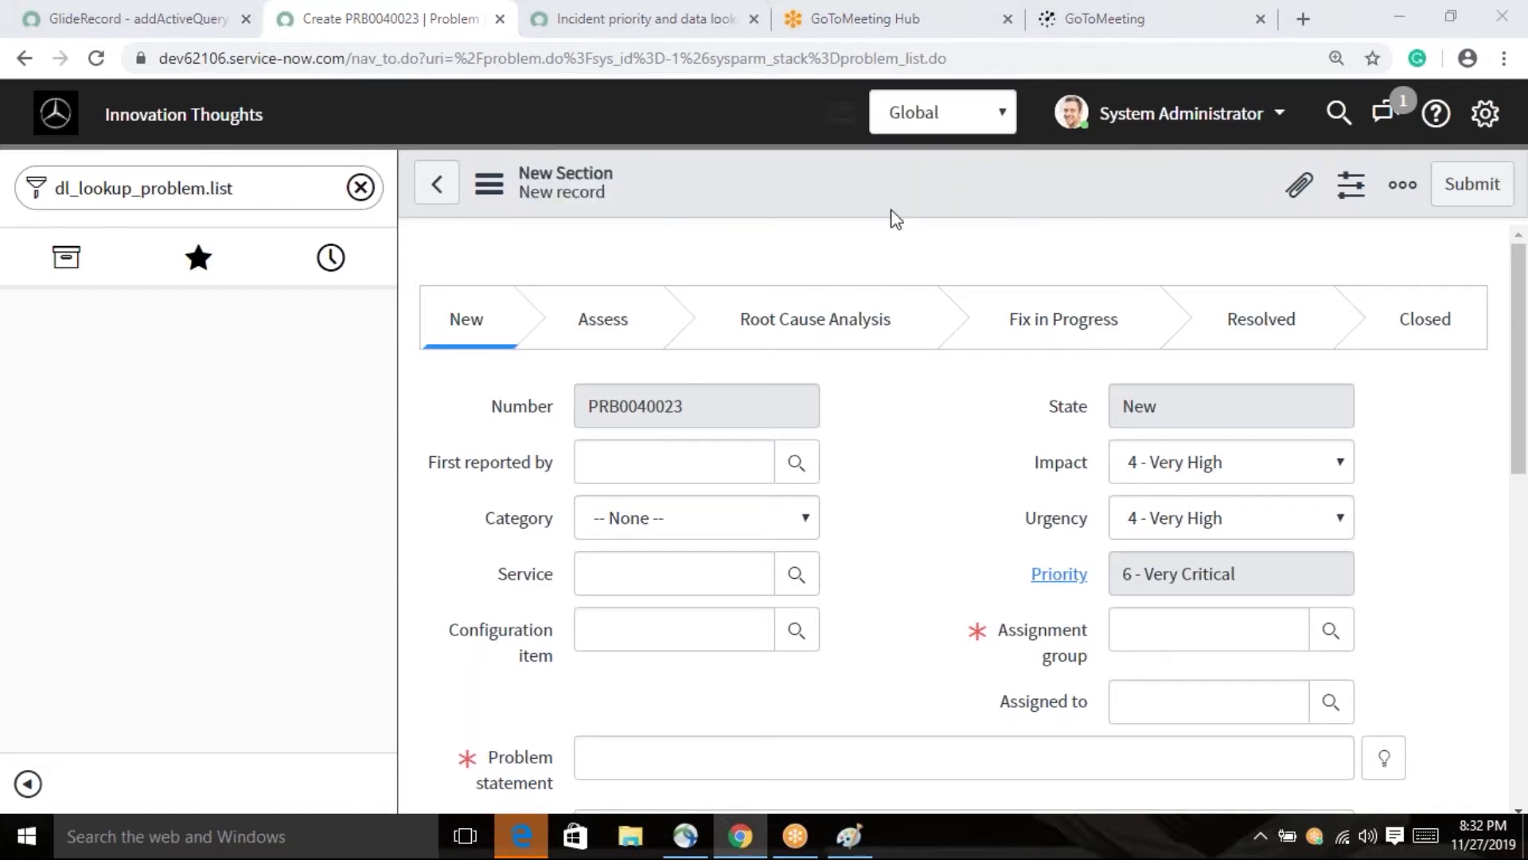
{"action": "key", "text": "Return"}
{"action": "left_click", "coordinate": [875, 219]}
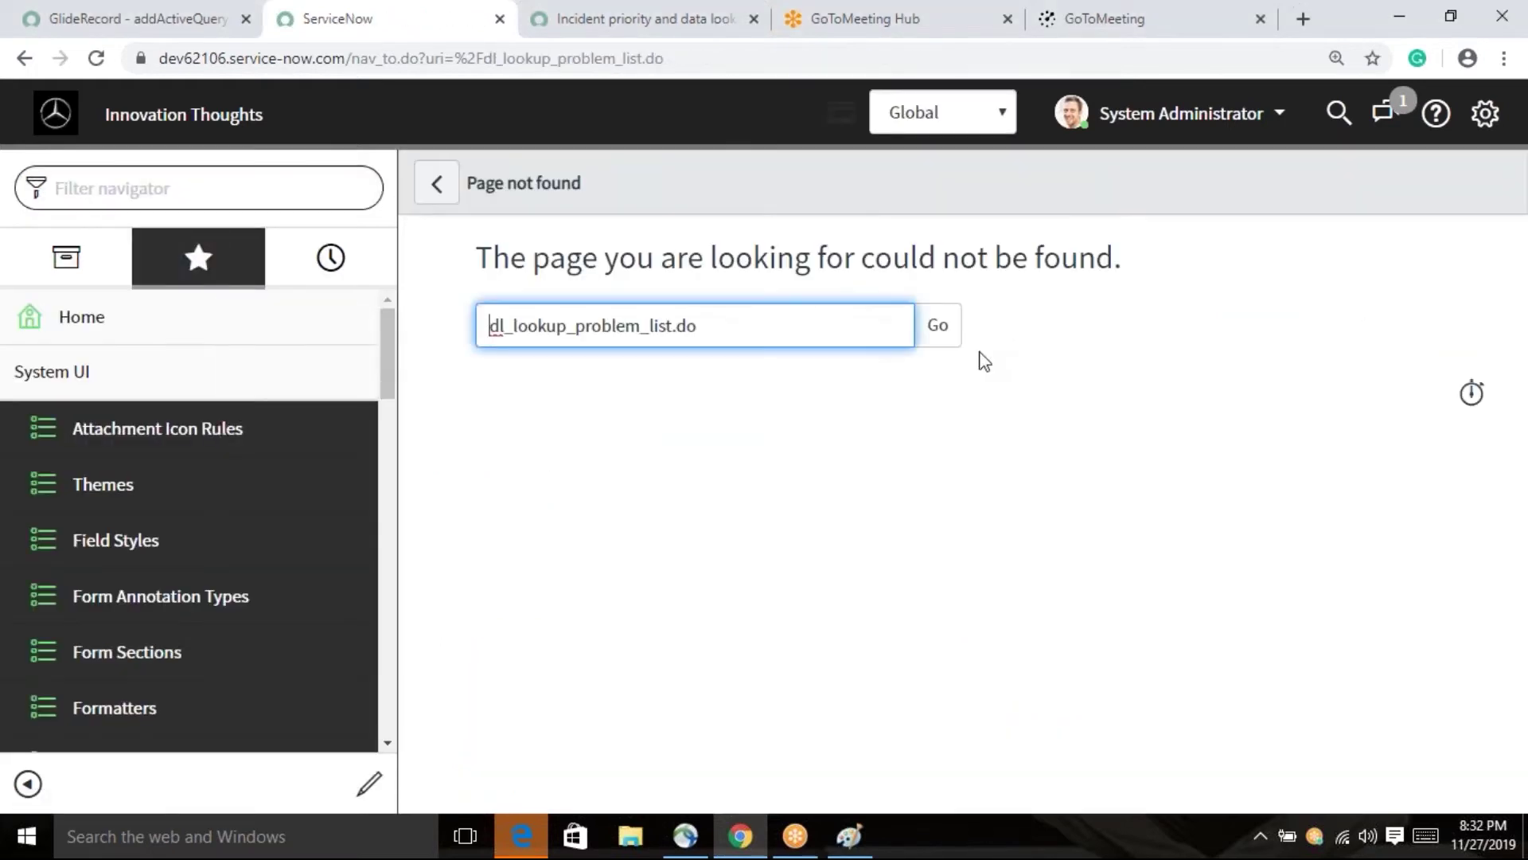
- Try to open the table list dl_problem_lookup.list through the navigator filter
{"action": "left_click", "coordinate": [250, 195]}
{"action": "type", "text": "dl_"}
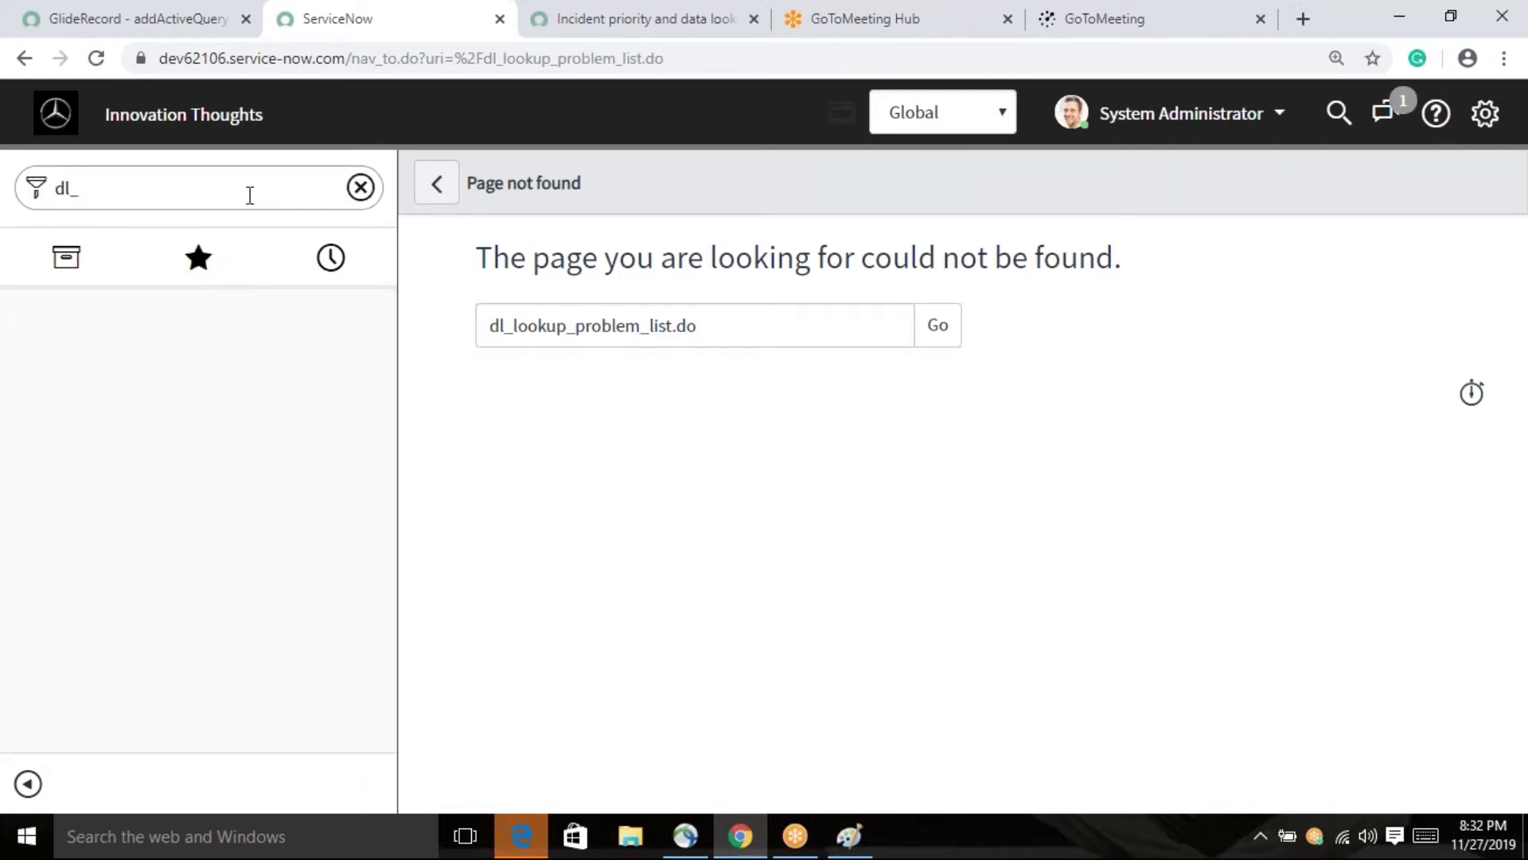
{"action": "type", "text": "problem_lookup"}
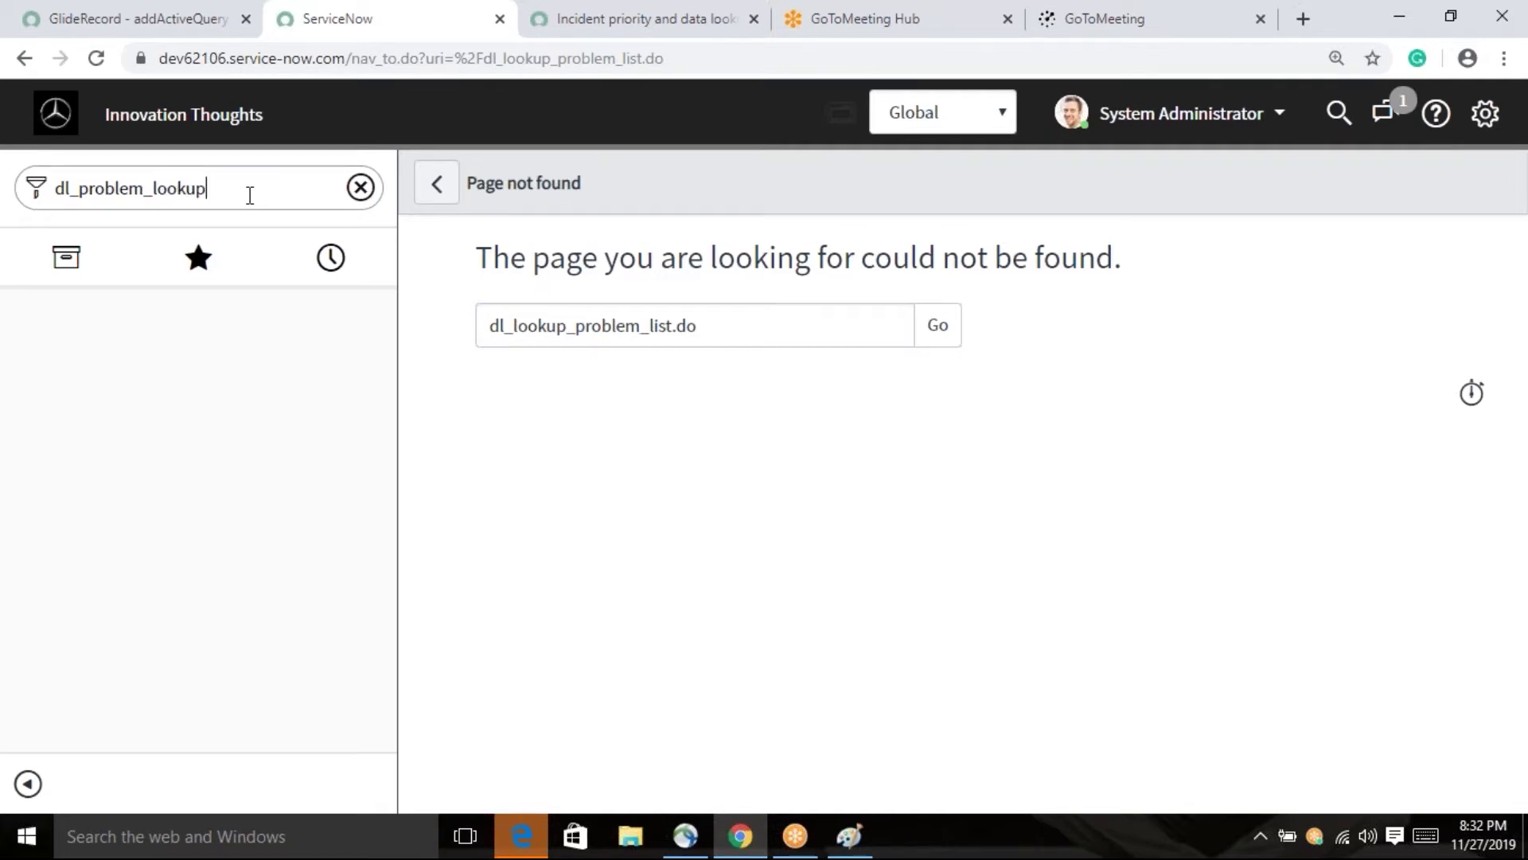
{"action": "type", "text": ".list"}
{"action": "key", "text": "Return"}
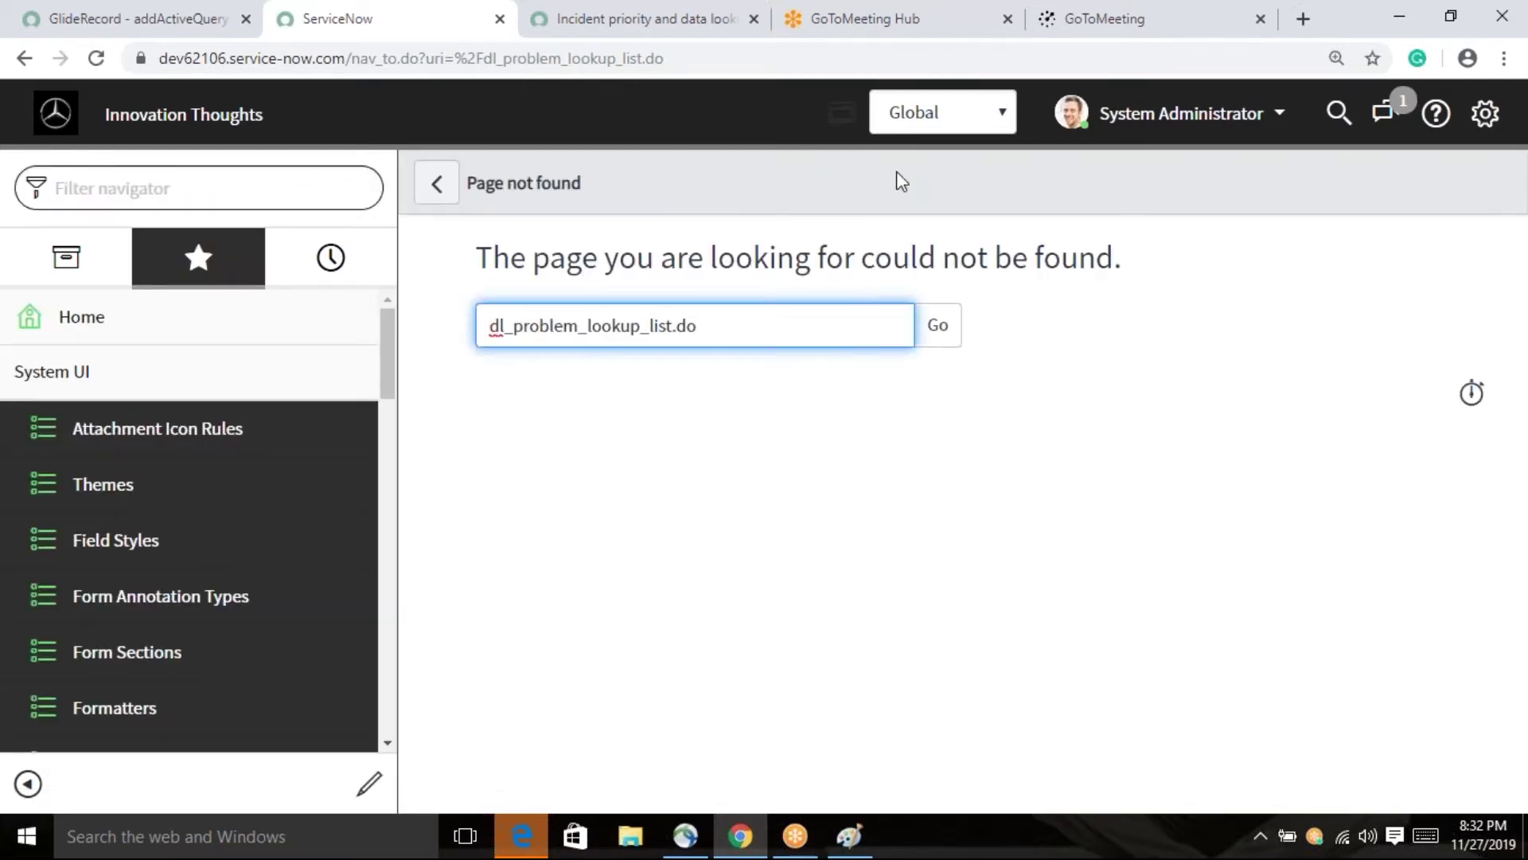
- Copy the Problem Priority Data Lookup table name, dl_problem_priority, from the incident priority documentation article
{"action": "left_click", "coordinate": [641, 18]}
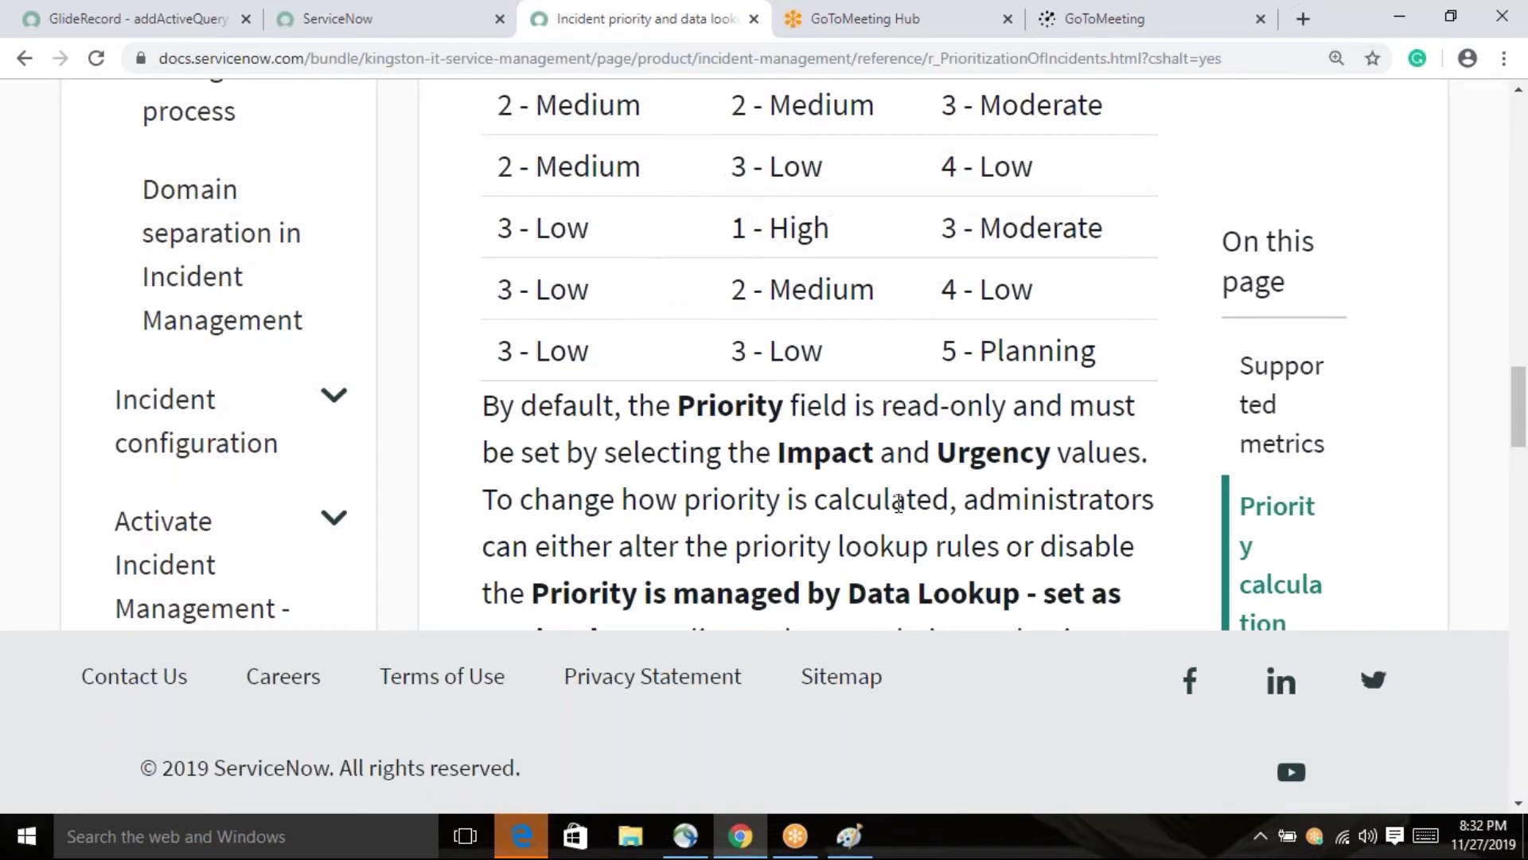
{"action": "scroll", "coordinate": [903, 503], "scroll_direction": "down", "scroll_amount": 4}
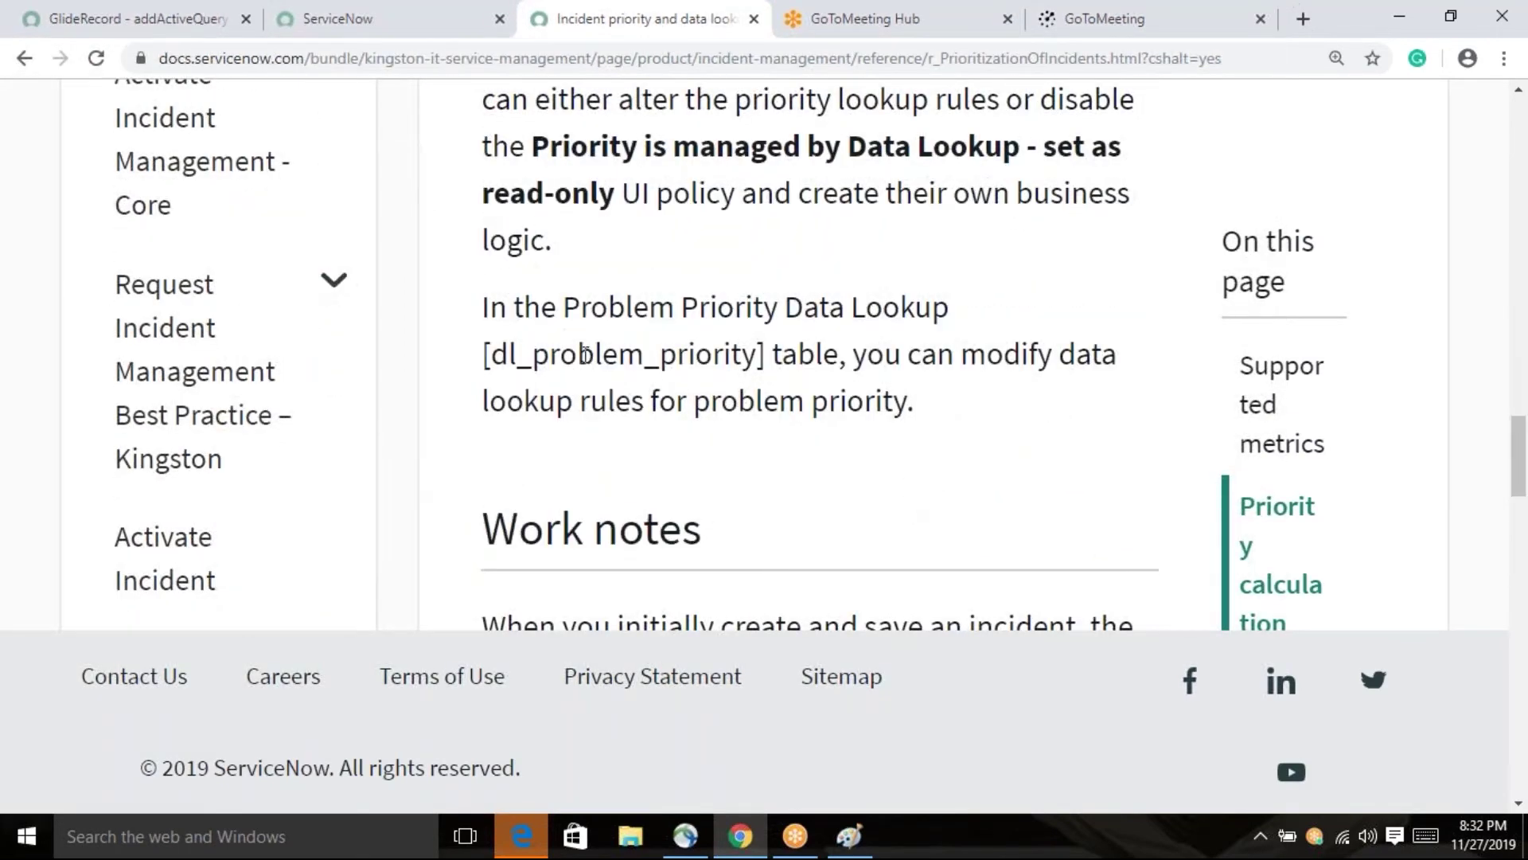
{"action": "left_click_drag", "start_coordinate": [491, 355], "coordinate": [761, 368]}
{"action": "key", "text": "ctrl+c"}
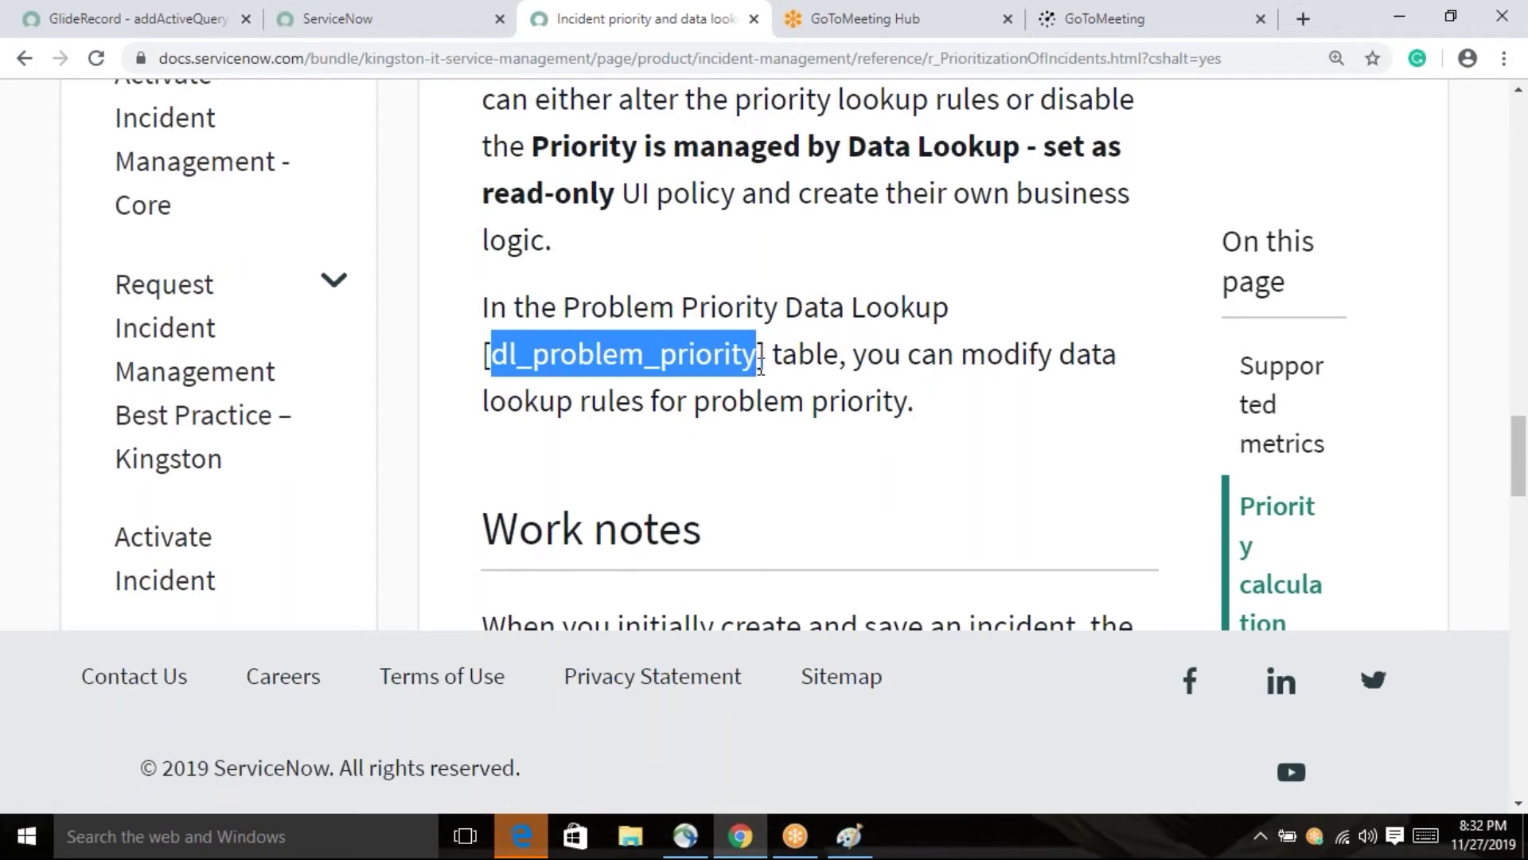
- Return to the ServiceNow instance and open the table list dl_problem_priority.list through the navigator filter to view the problem priority lookup rules
{"action": "left_click", "coordinate": [752, 835]}
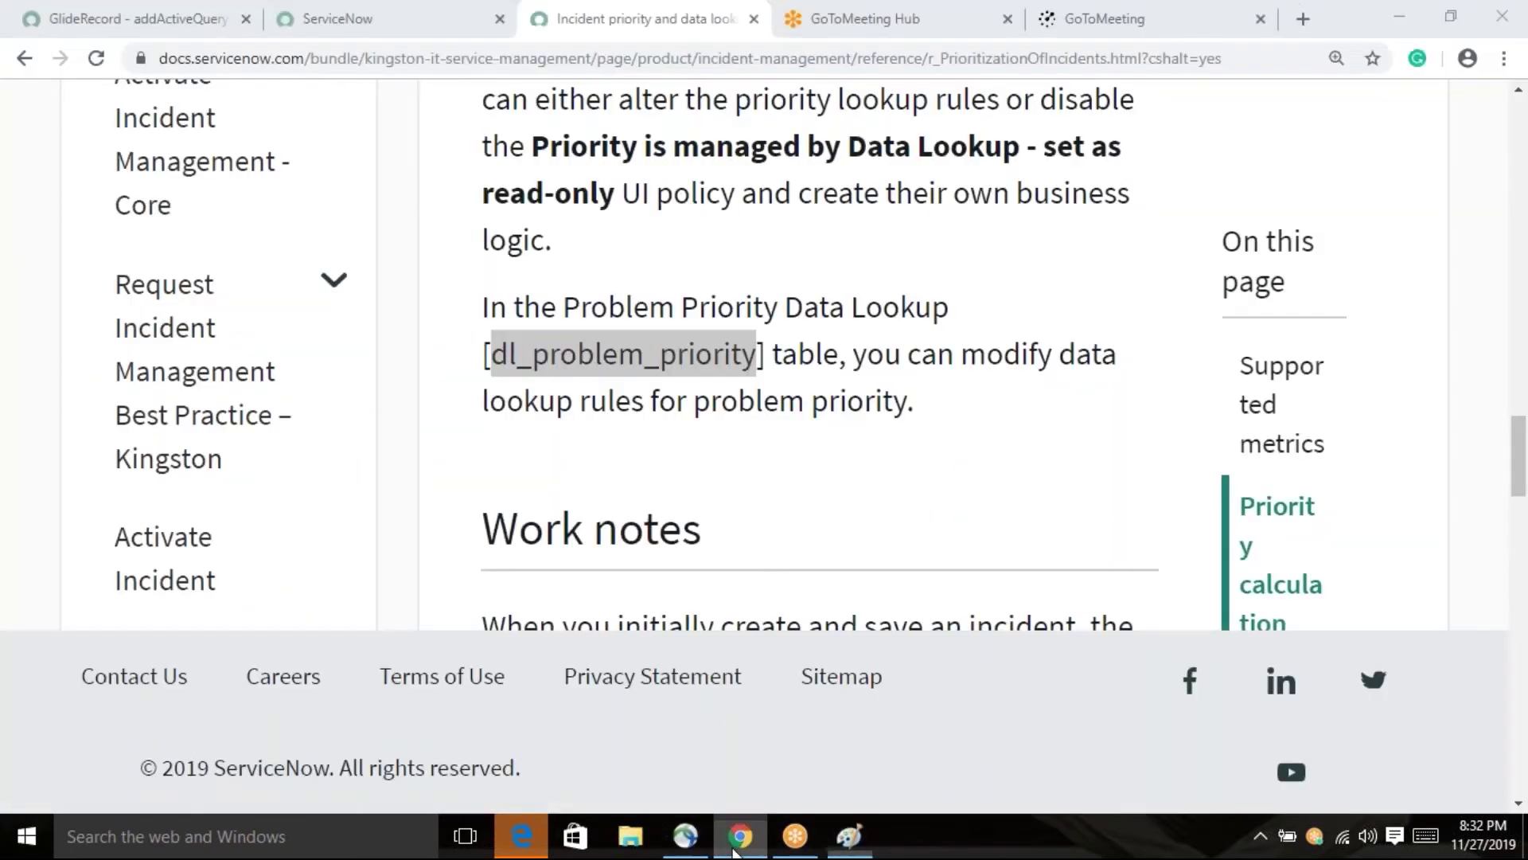
{"action": "left_click", "coordinate": [739, 836]}
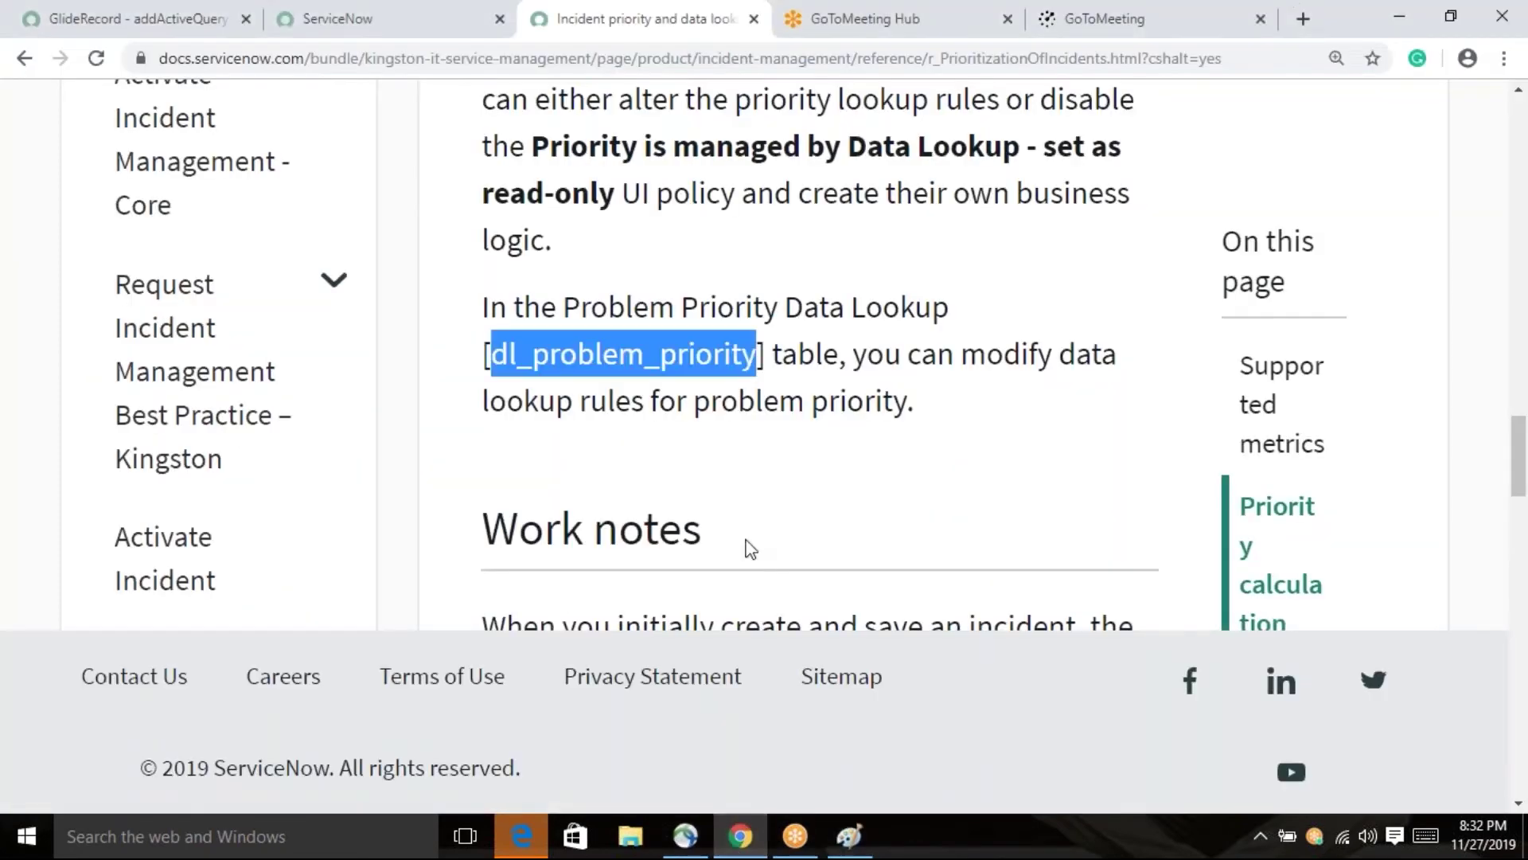
{"action": "left_click", "coordinate": [375, 27]}
{"action": "left_click", "coordinate": [273, 182]}
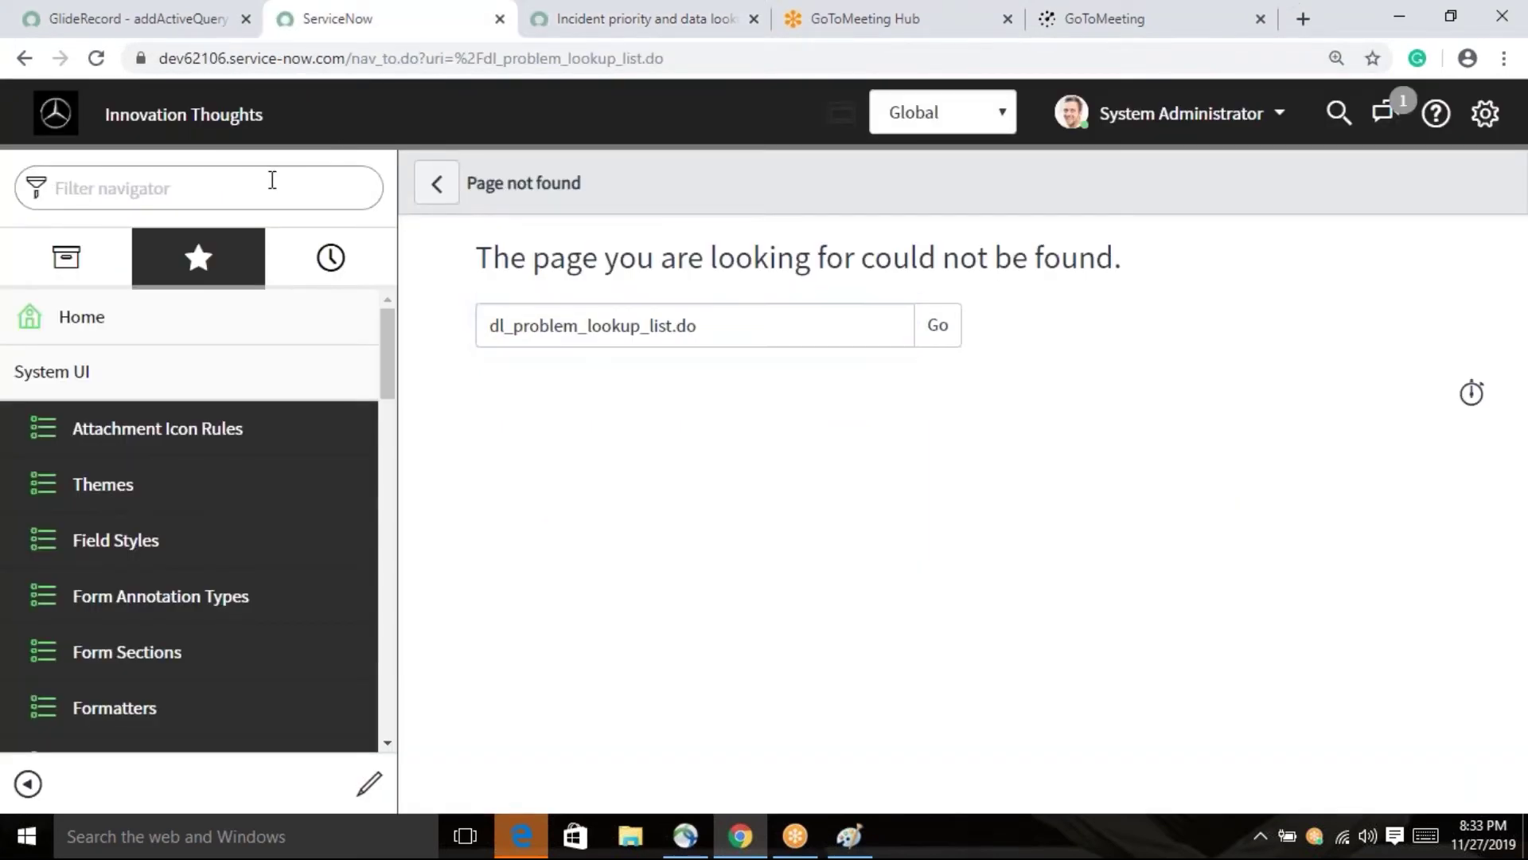
{"action": "key", "text": "ctrl+v"}
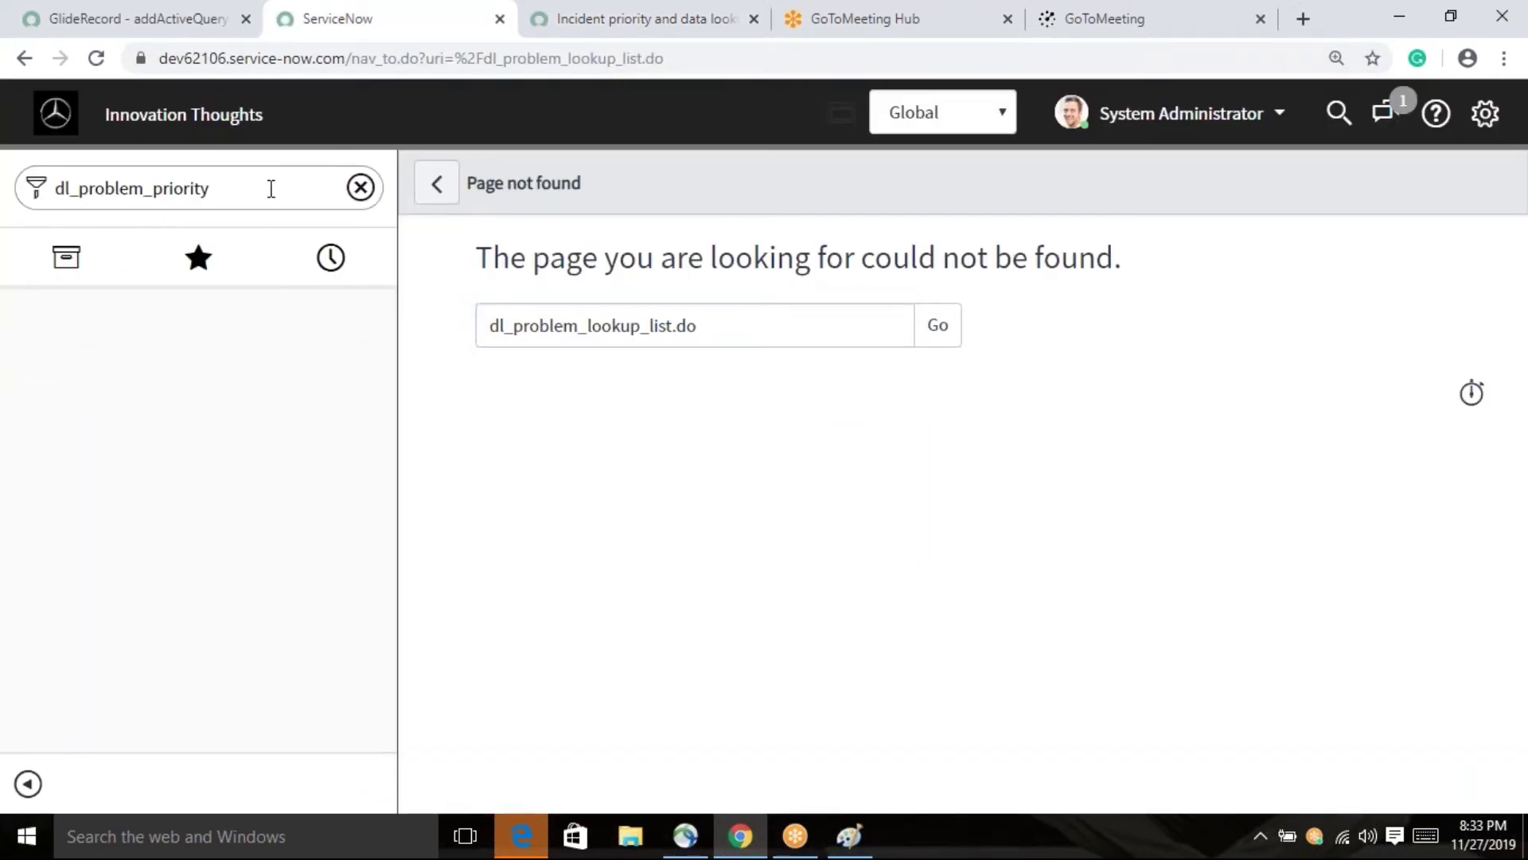
{"action": "type", "text": ".list"}
{"action": "key", "text": "Return"}
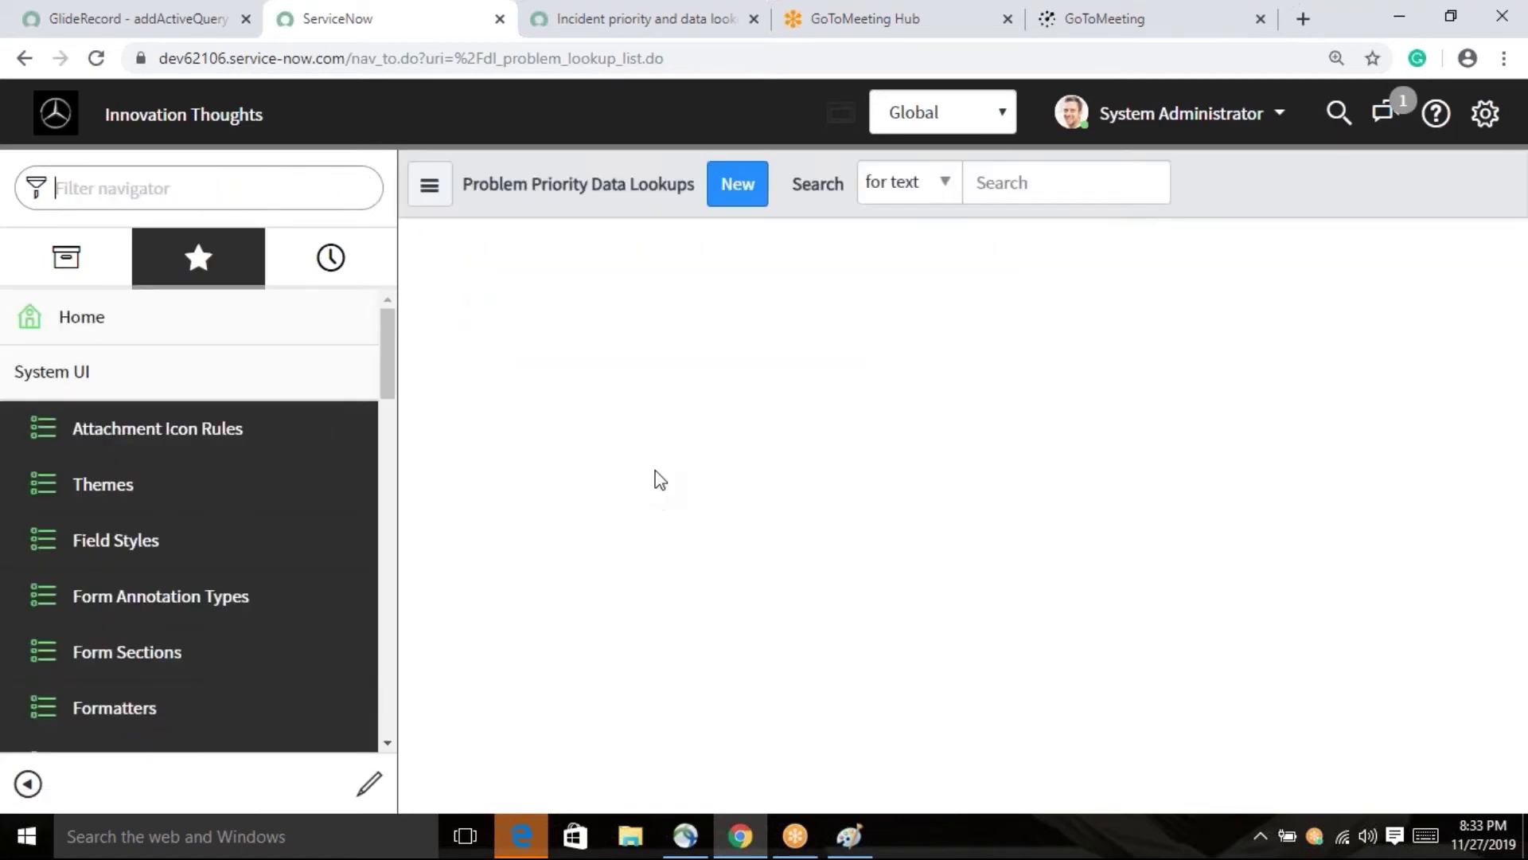
{"action": "scroll", "coordinate": [881, 669], "scroll_direction": "down", "scroll_amount": 2}
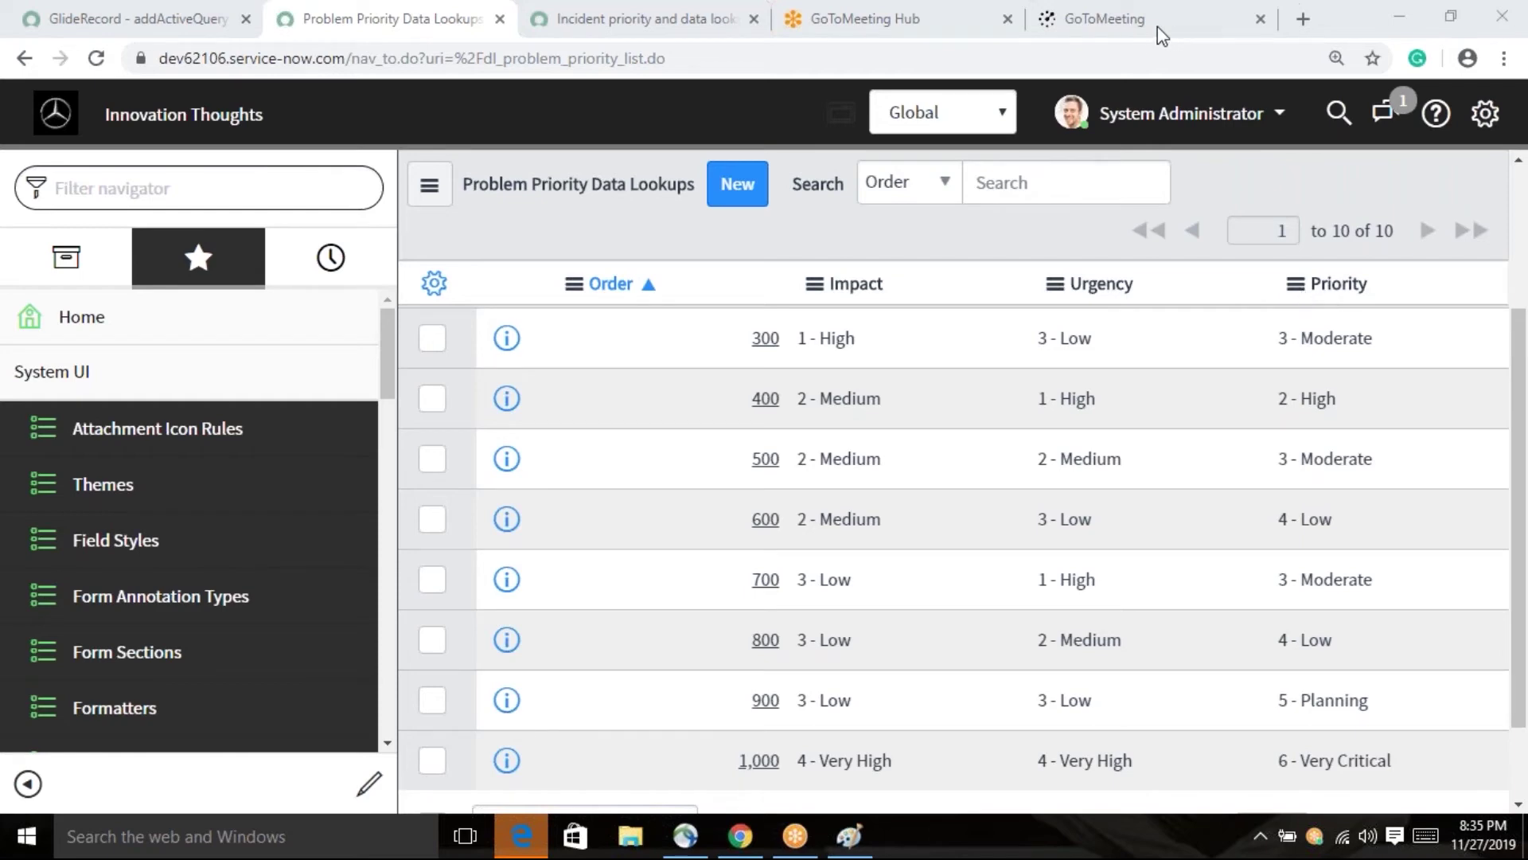
- Filter the navigator for incident and open a new incident form
{"action": "left_click", "coordinate": [170, 191]}
{"action": "type", "text": "i"}
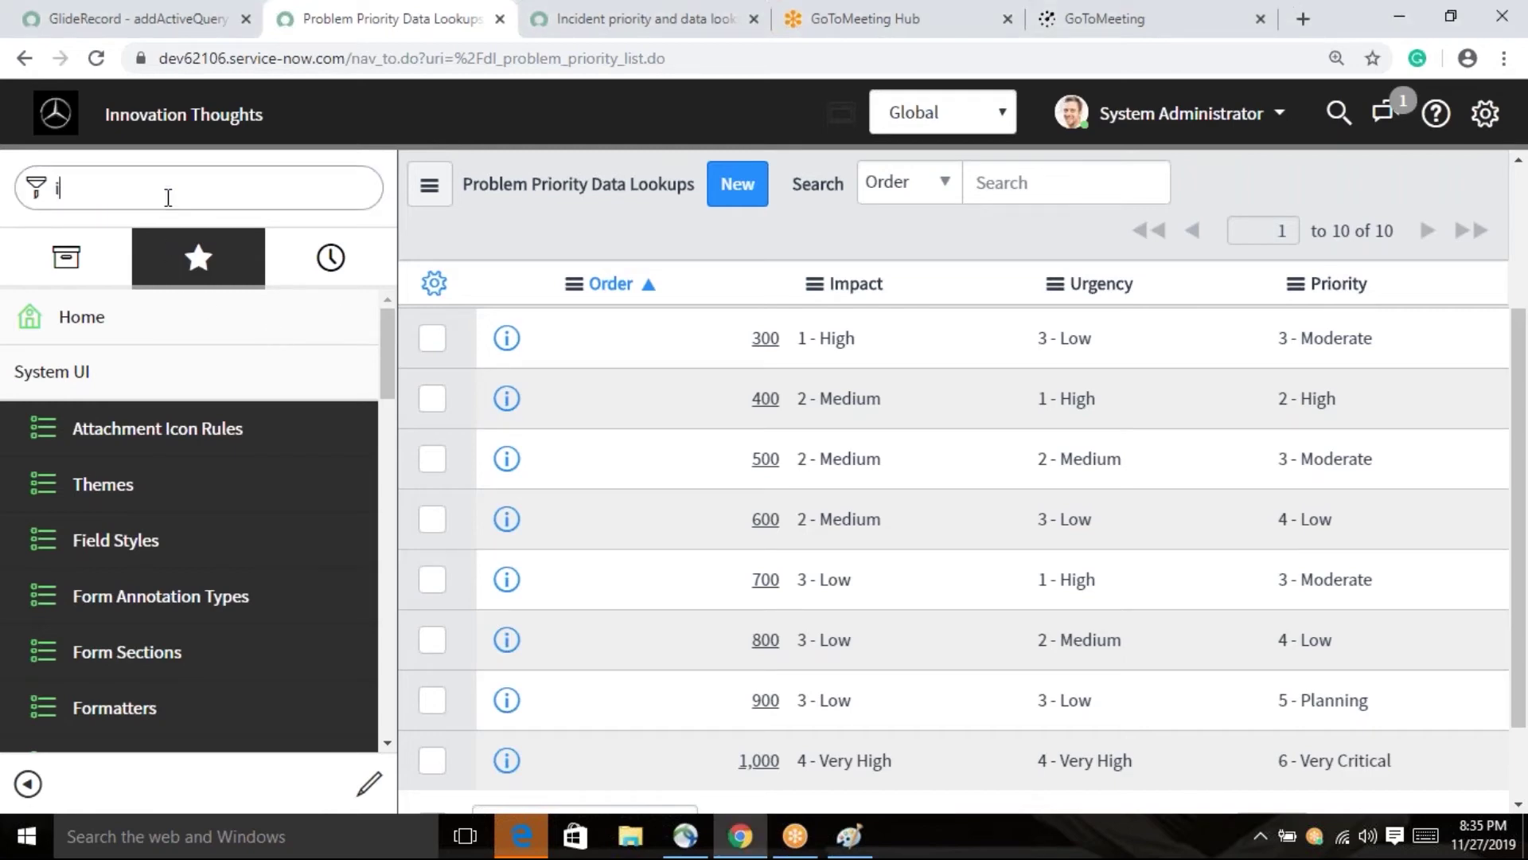
{"action": "type", "text": "ncident"}
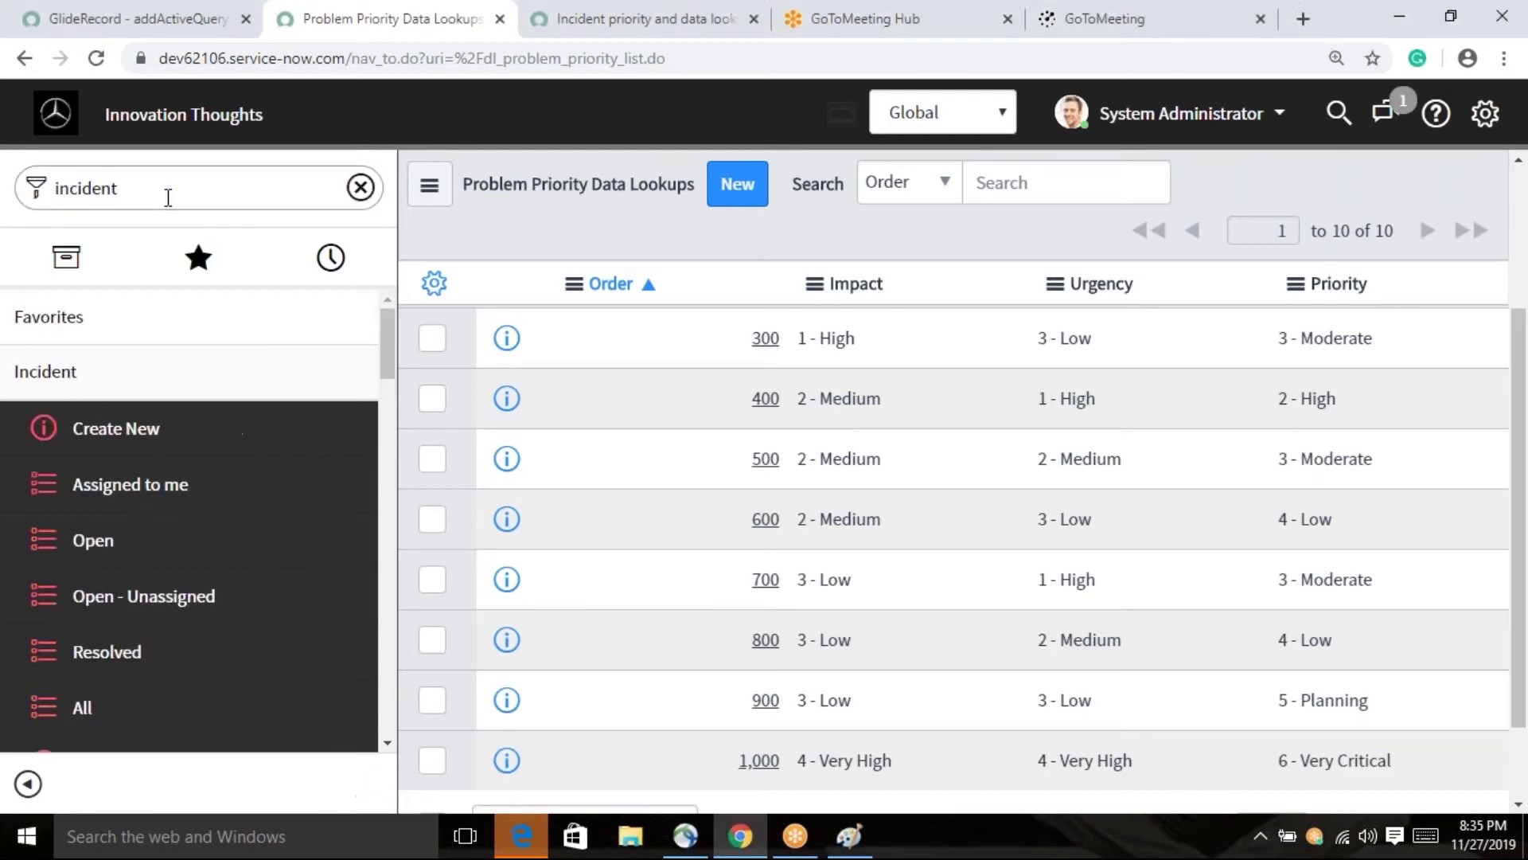
{"action": "left_click", "coordinate": [188, 428]}
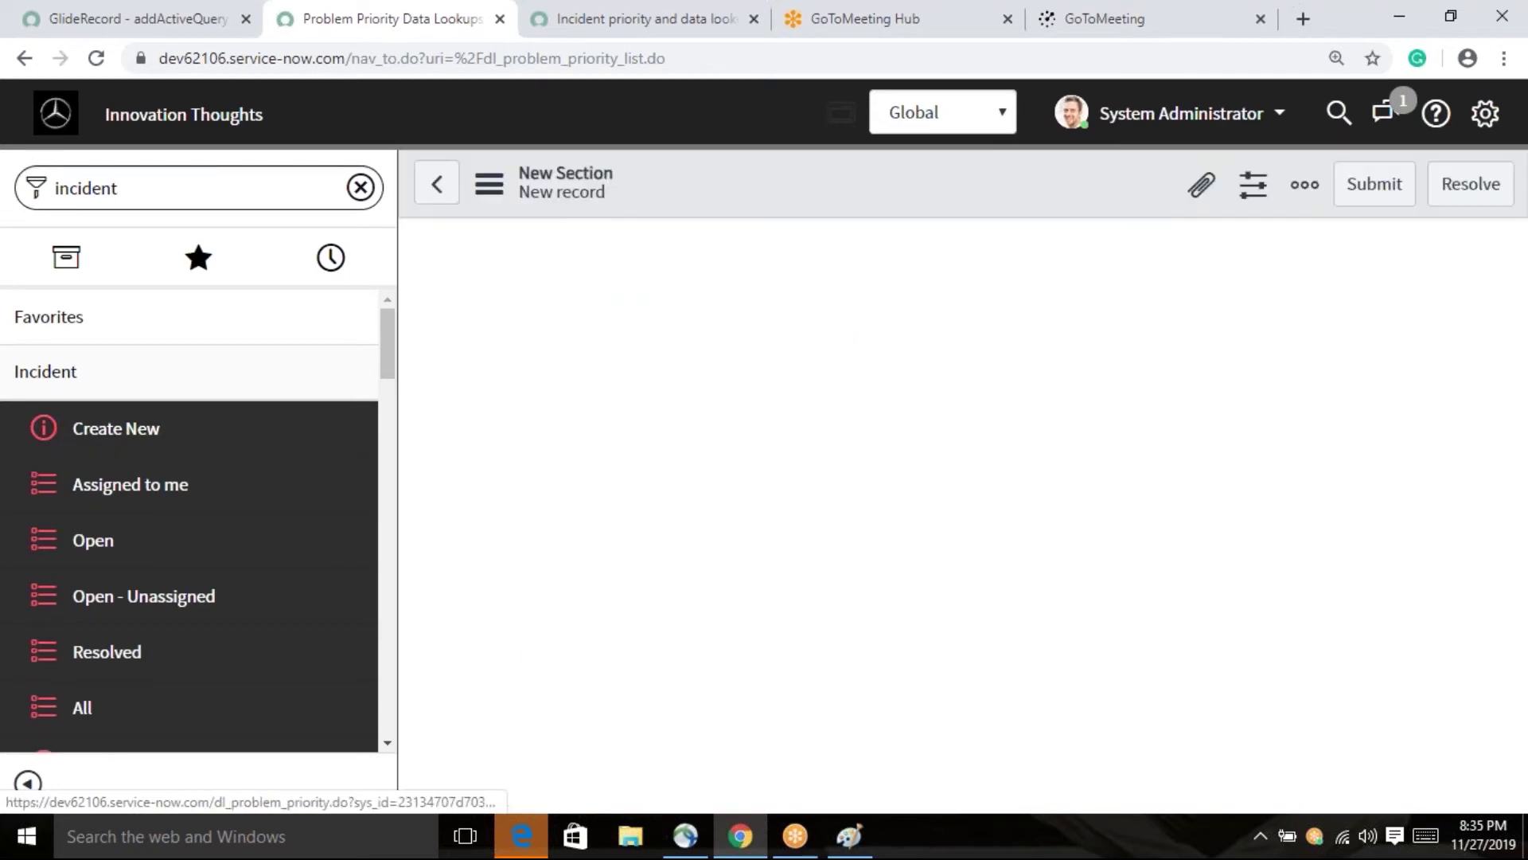
{"action": "double_click", "coordinate": [725, 406]}
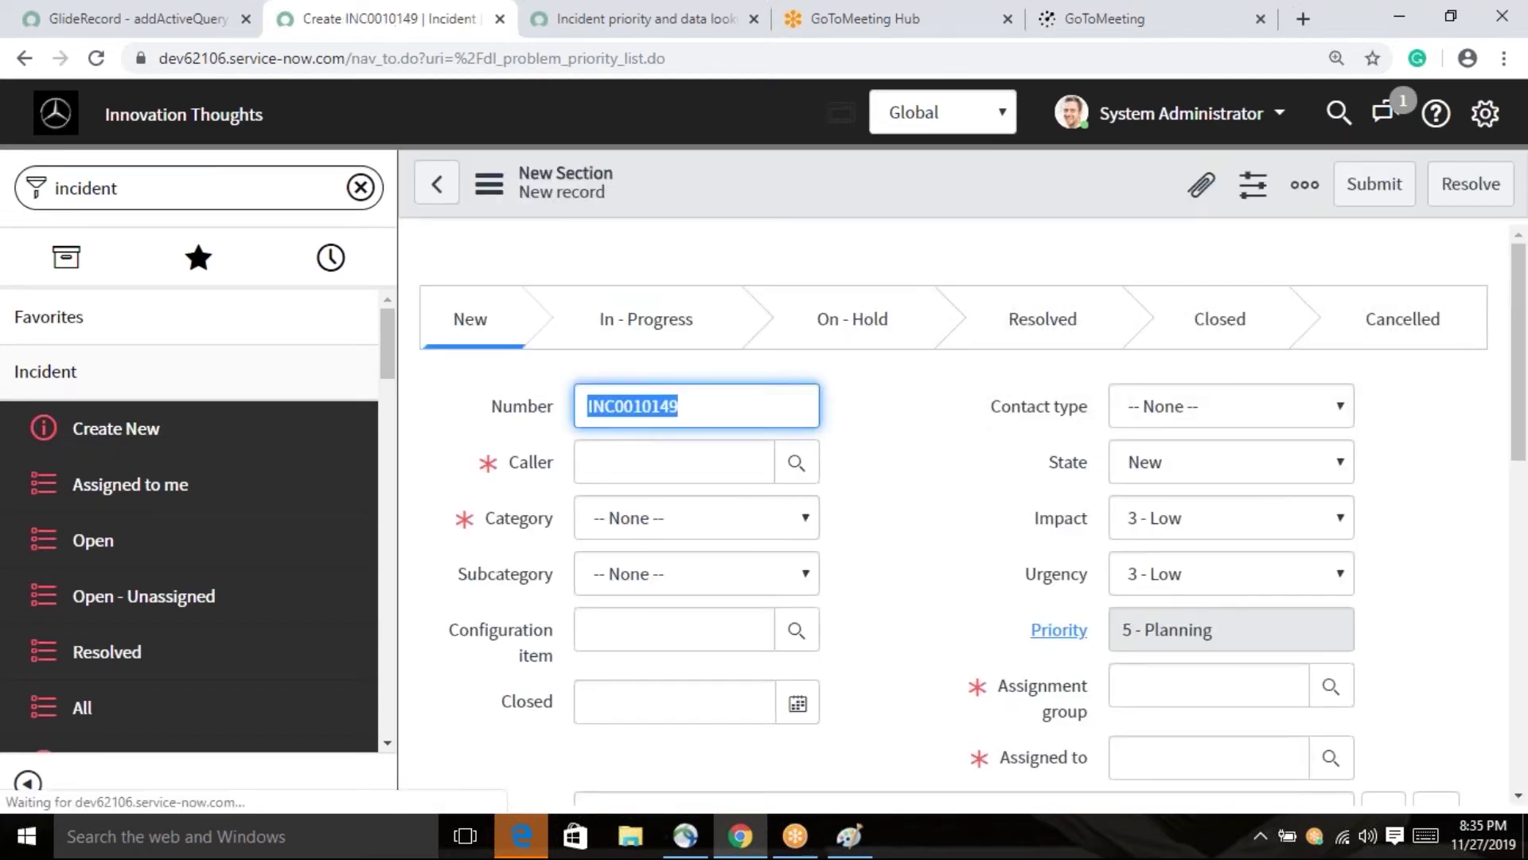
{"action": "left_click", "coordinate": [909, 452]}
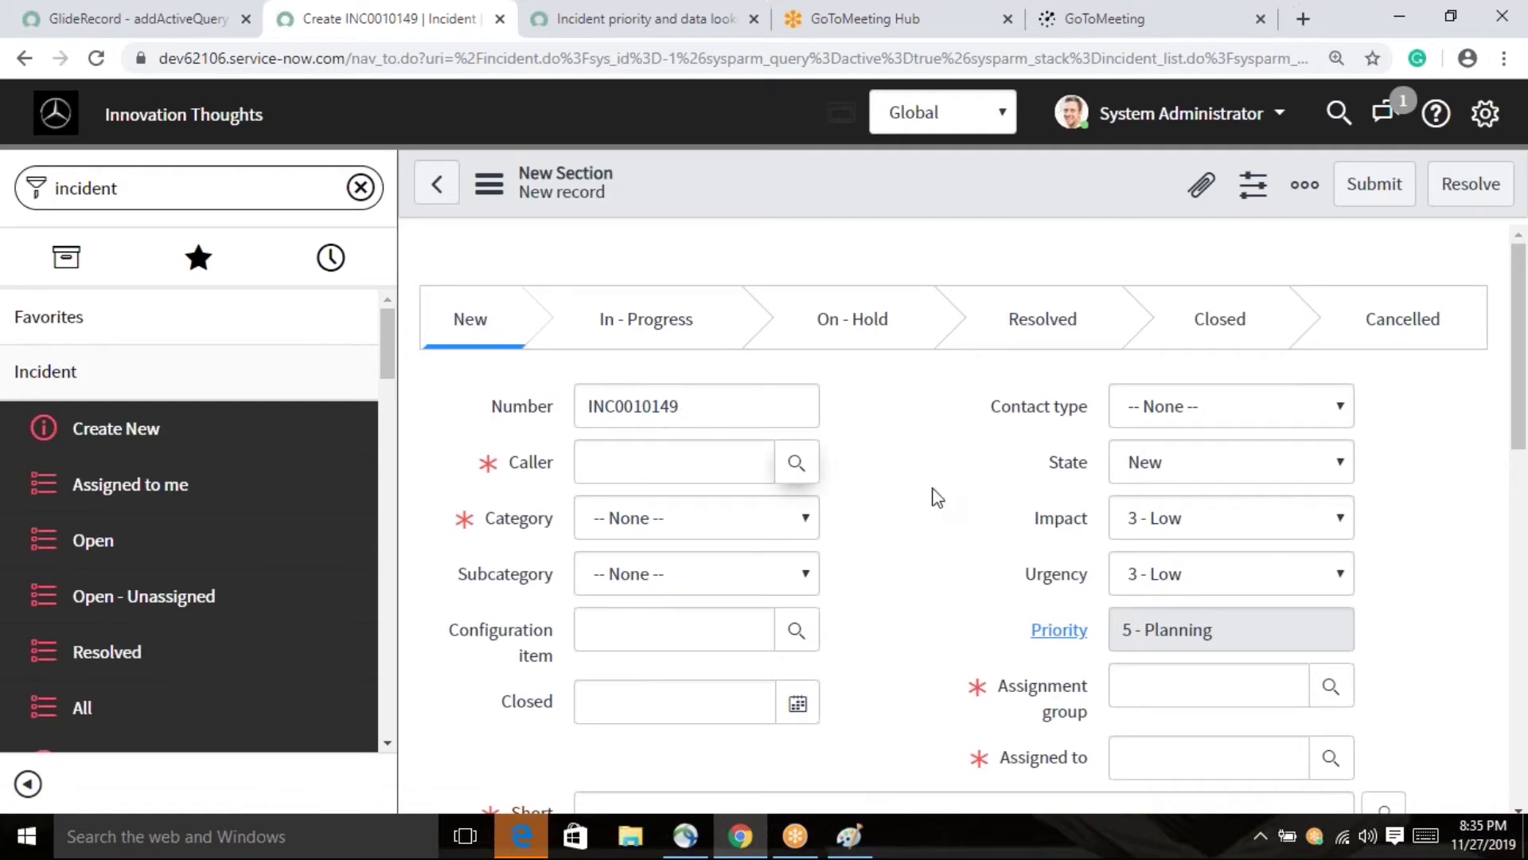
- Review the Category and Subcategory choices and the Configuration item field on the new incident form
{"action": "scroll", "coordinate": [738, 466], "scroll_direction": "down", "scroll_amount": 2}
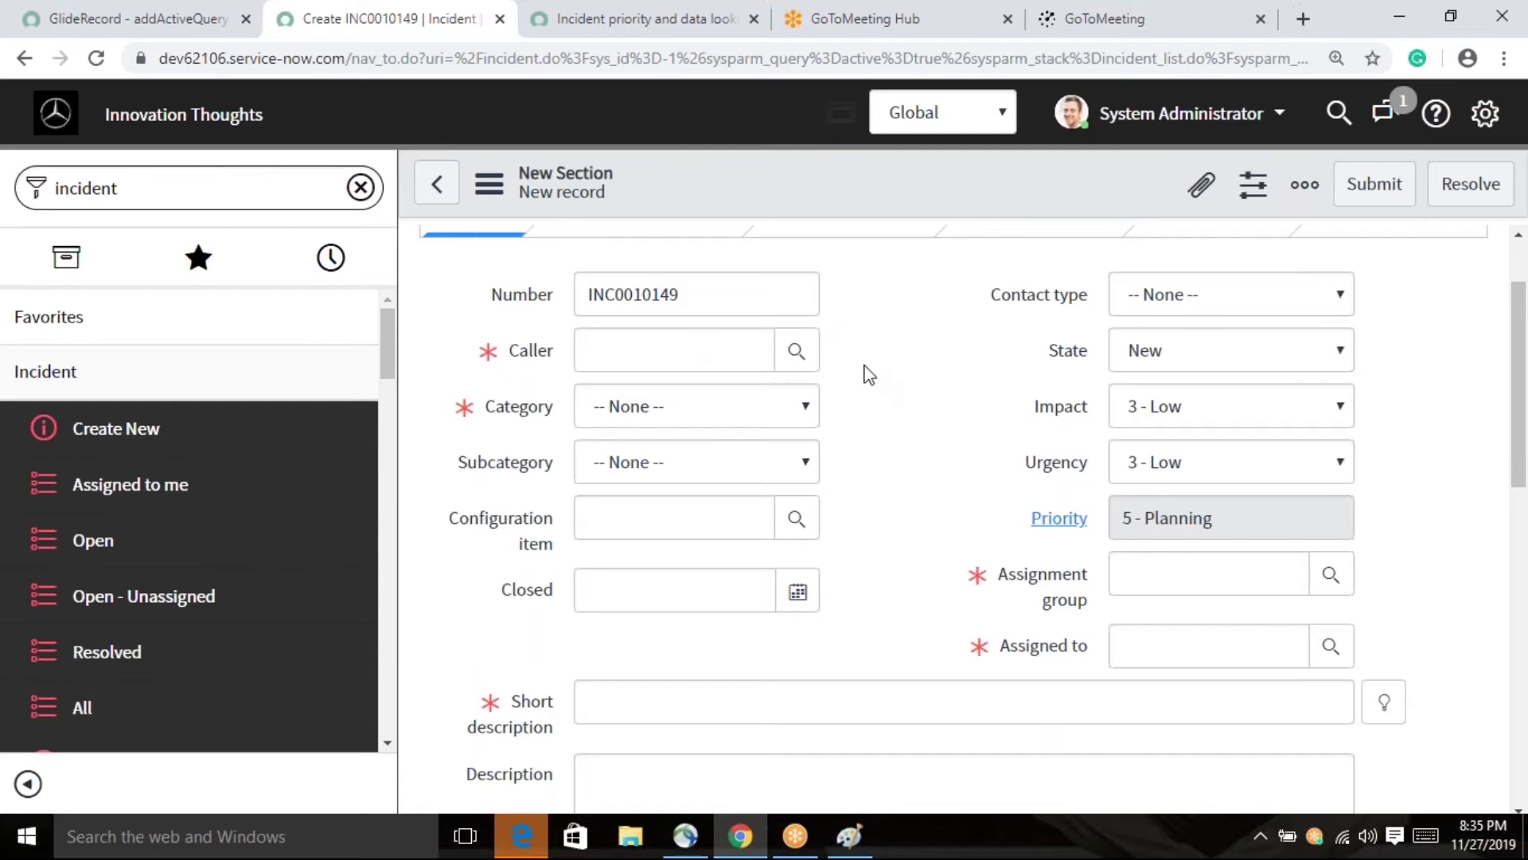
{"action": "left_click", "coordinate": [807, 408]}
{"action": "left_click", "coordinate": [846, 464]}
{"action": "left_click", "coordinate": [776, 451]}
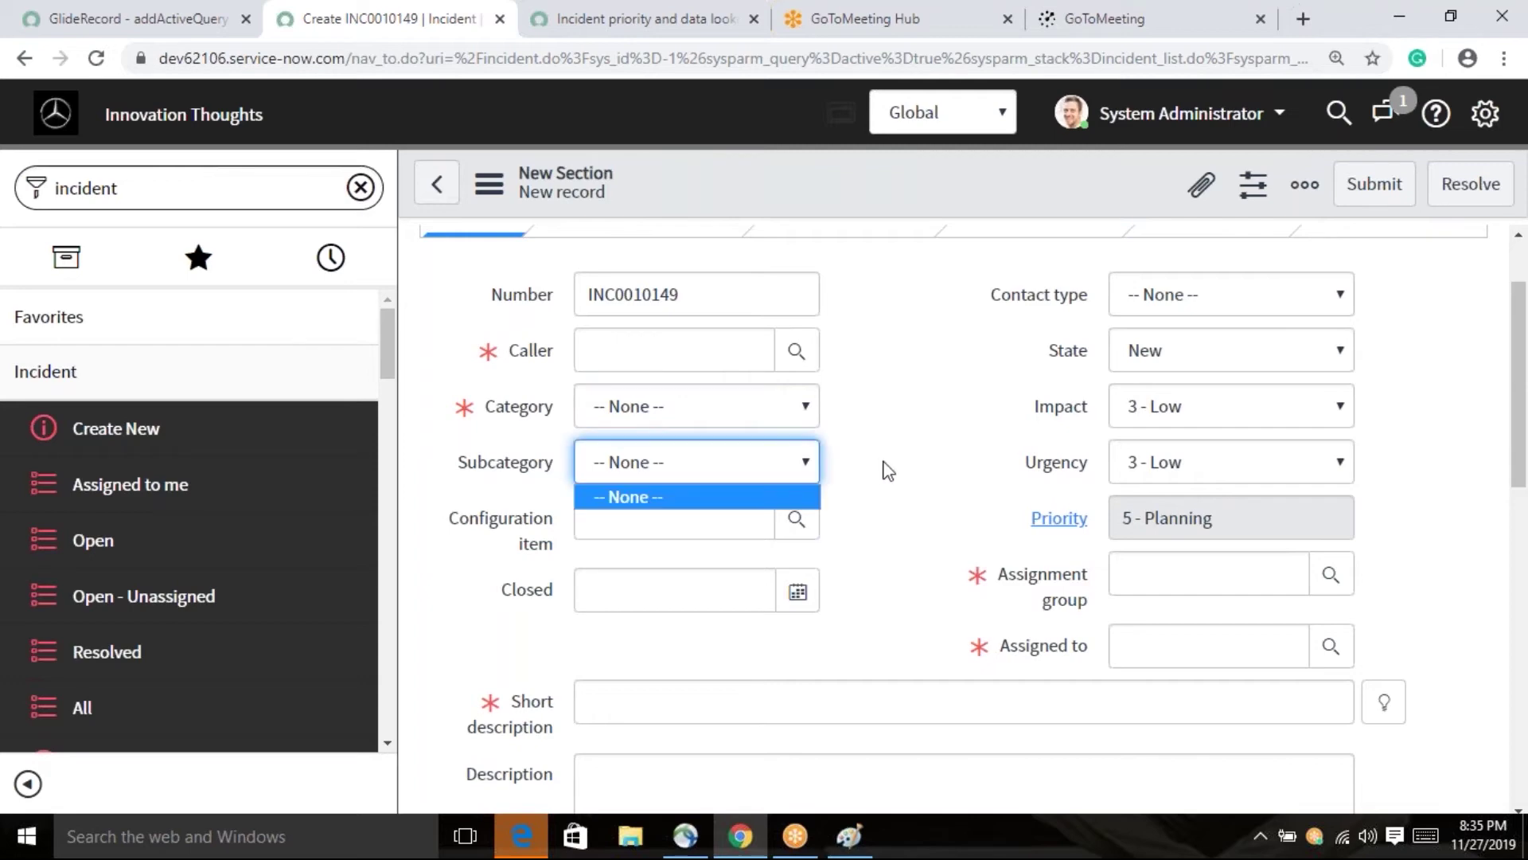
{"action": "left_click", "coordinate": [884, 463]}
{"action": "left_click", "coordinate": [739, 522]}
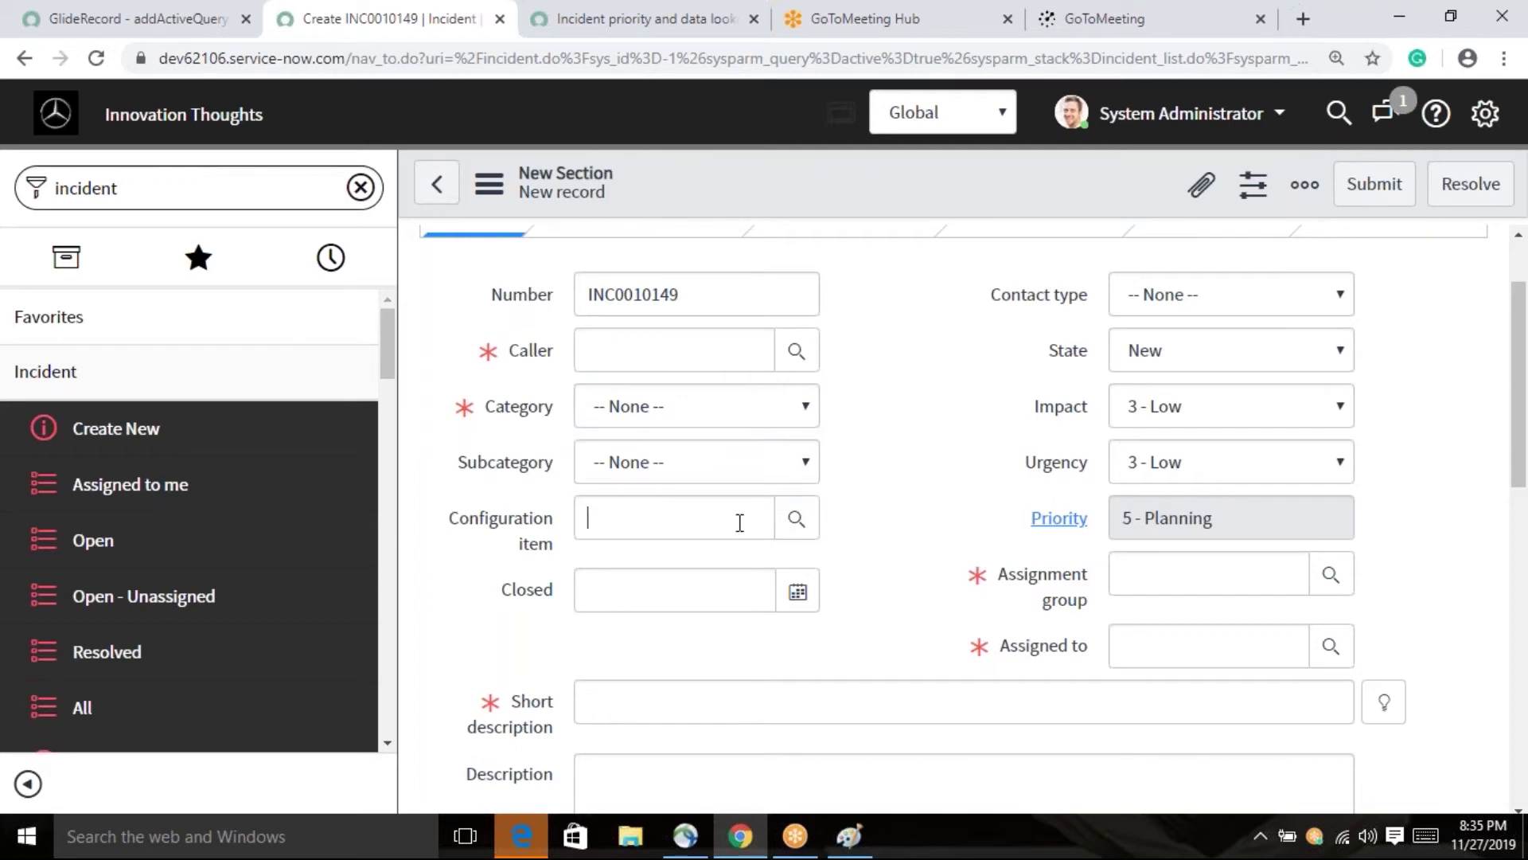
{"action": "left_click", "coordinate": [893, 470]}
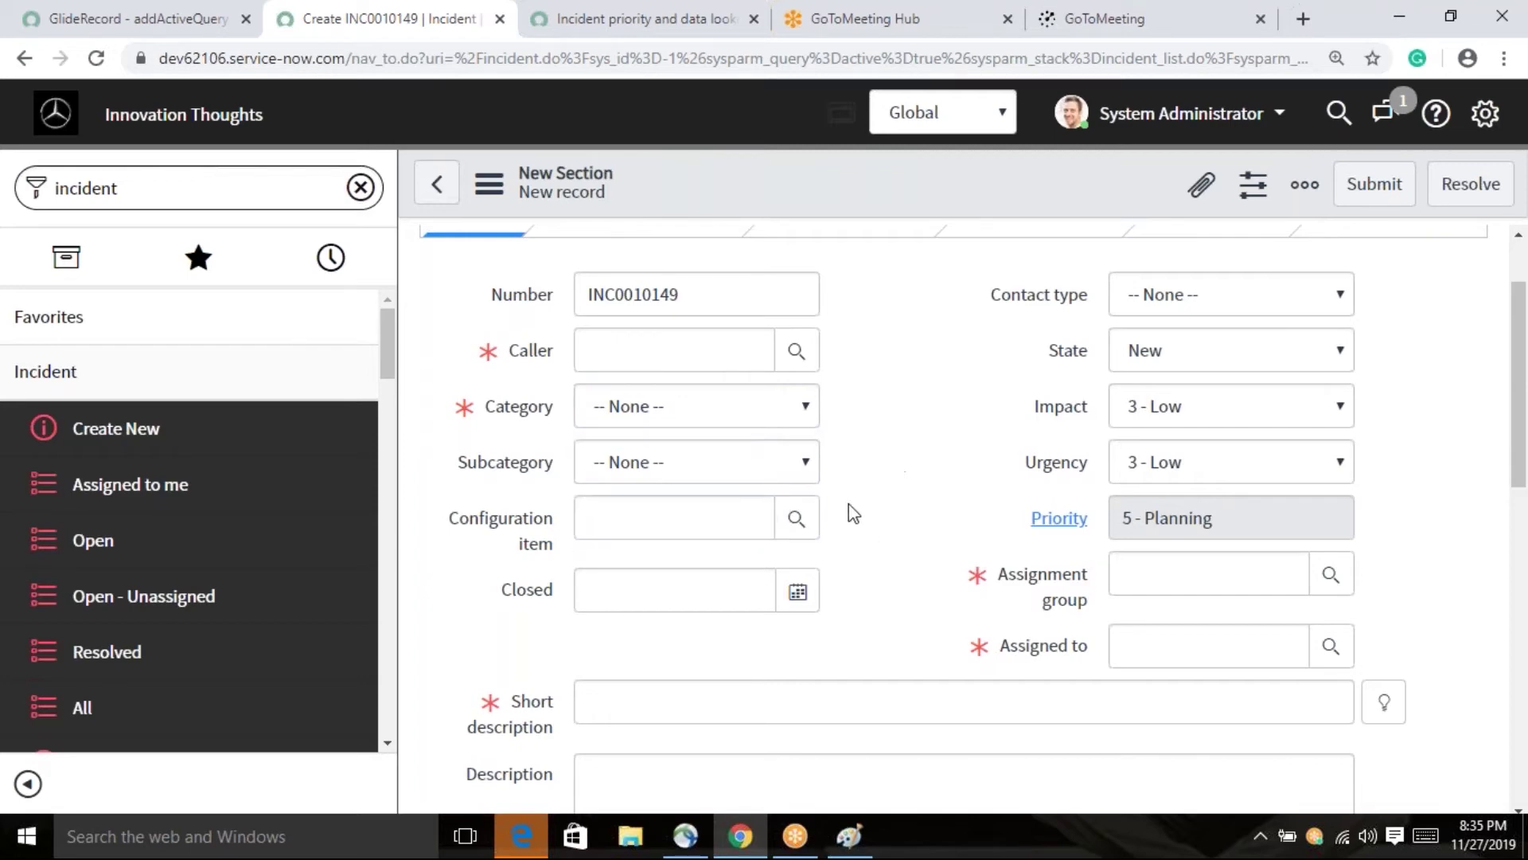
- Review the available Contact type, State and Impact choices on the new incident form
{"action": "left_click", "coordinate": [1185, 302]}
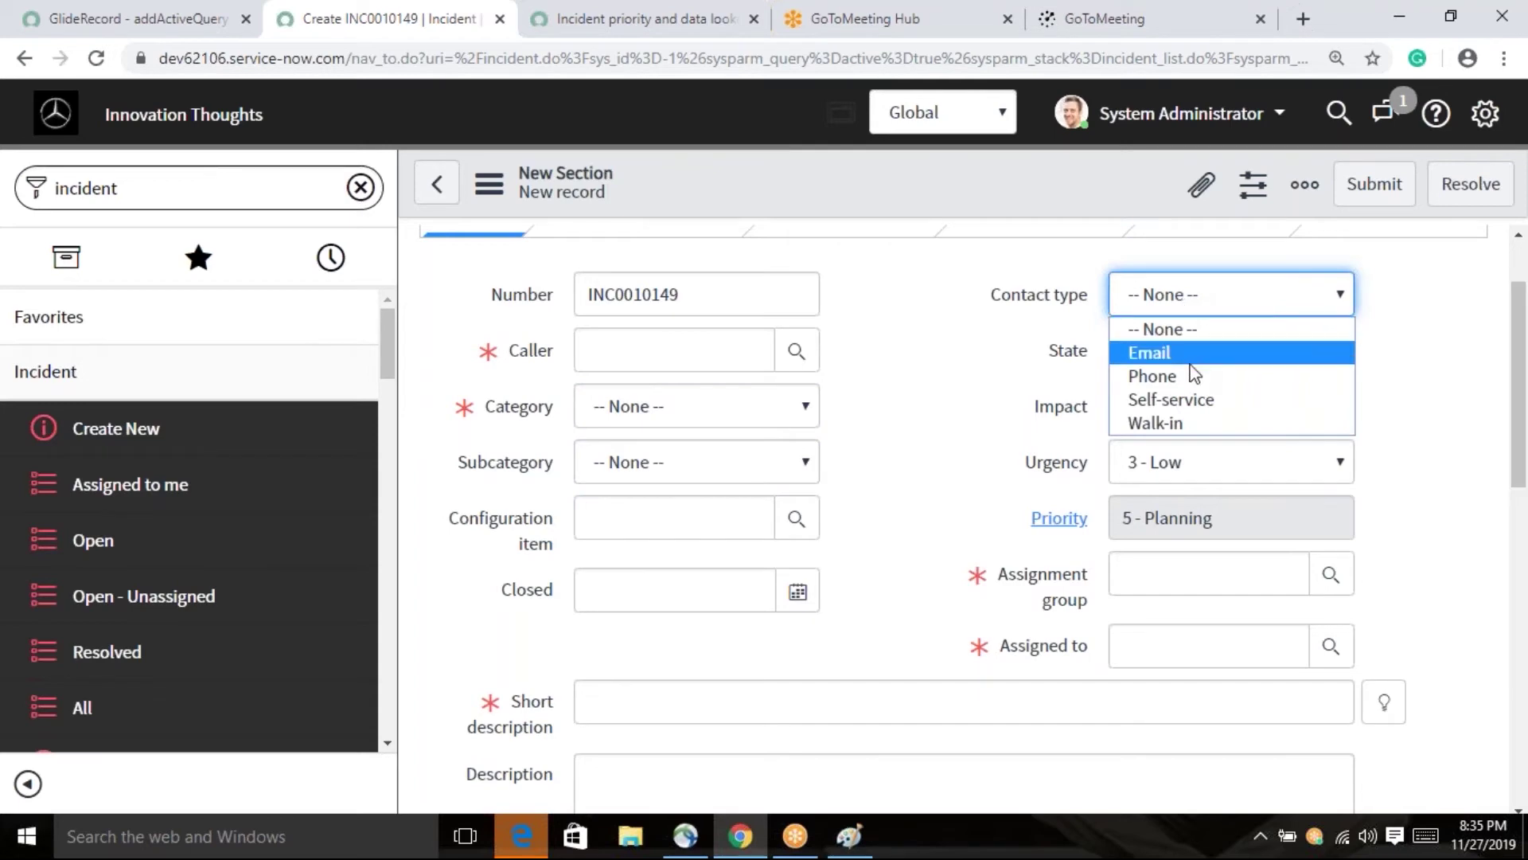
{"action": "left_click", "coordinate": [1428, 323]}
{"action": "left_click", "coordinate": [1428, 322]}
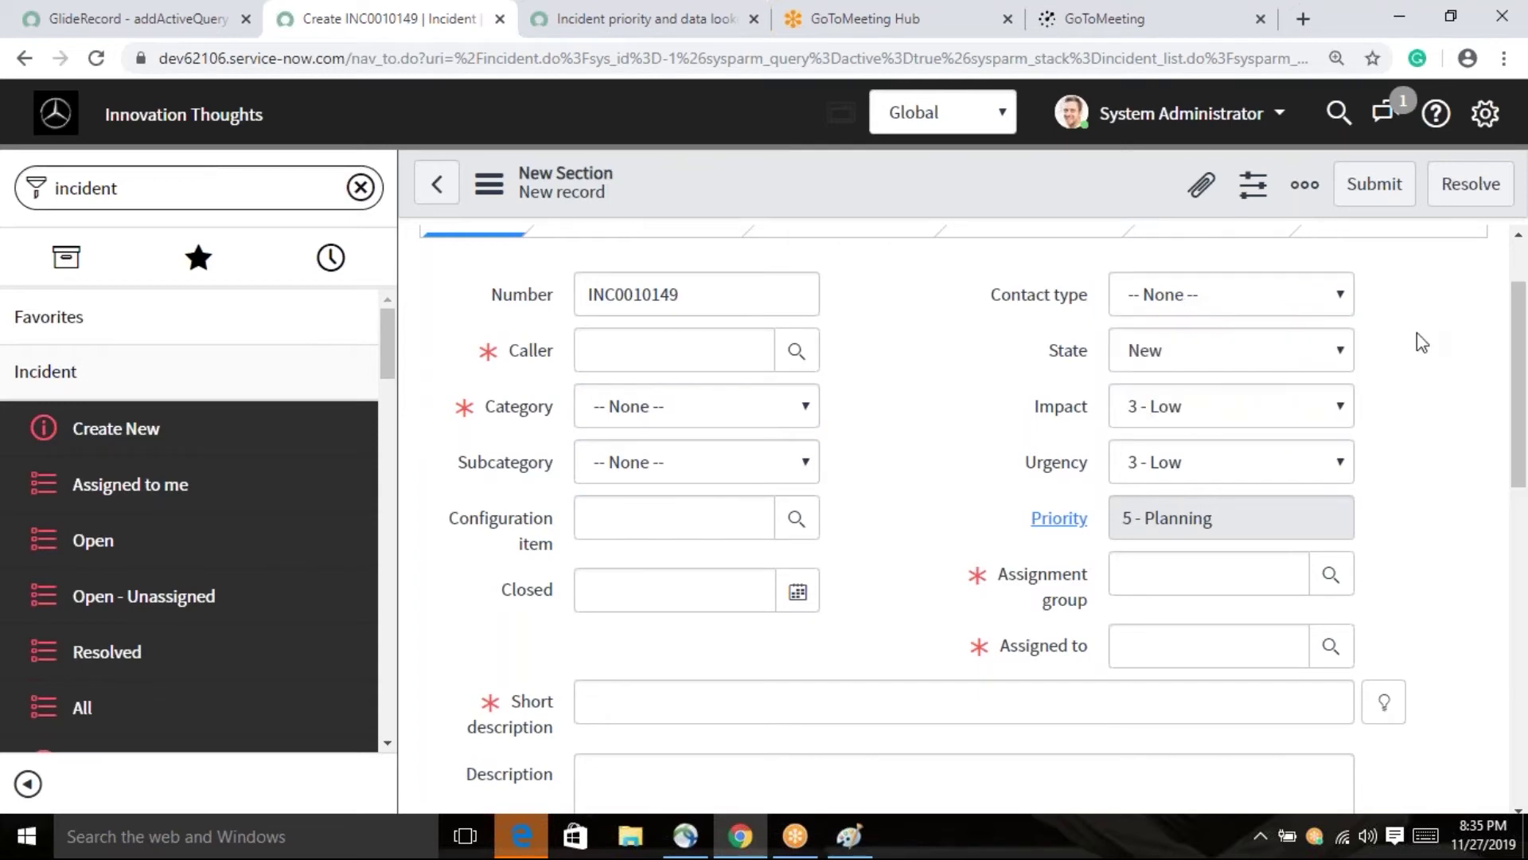
{"action": "left_click", "coordinate": [1311, 361]}
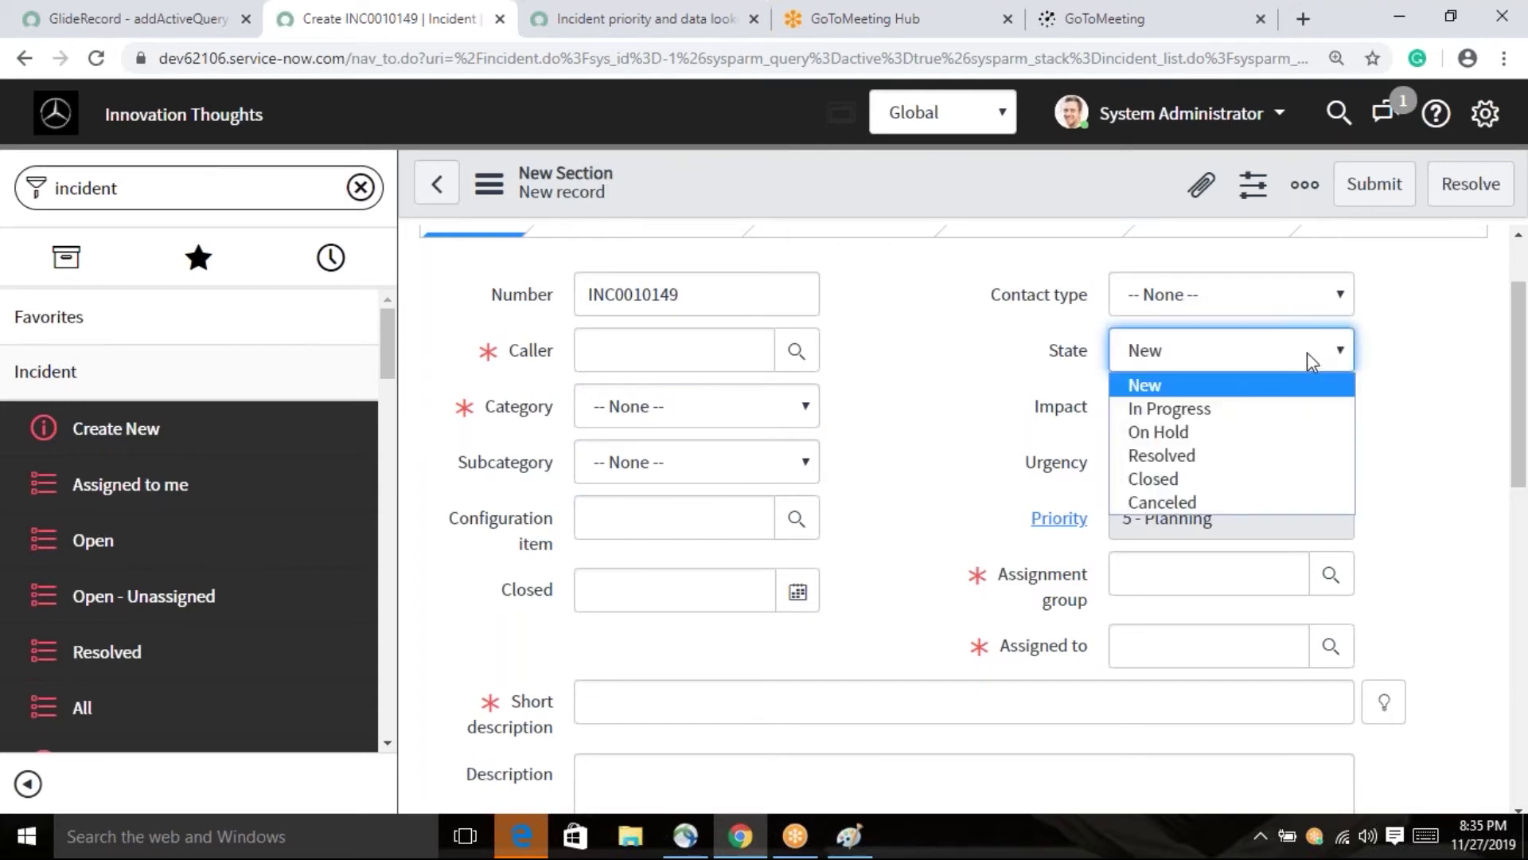
{"action": "left_click", "coordinate": [1394, 350]}
{"action": "left_click", "coordinate": [1297, 415]}
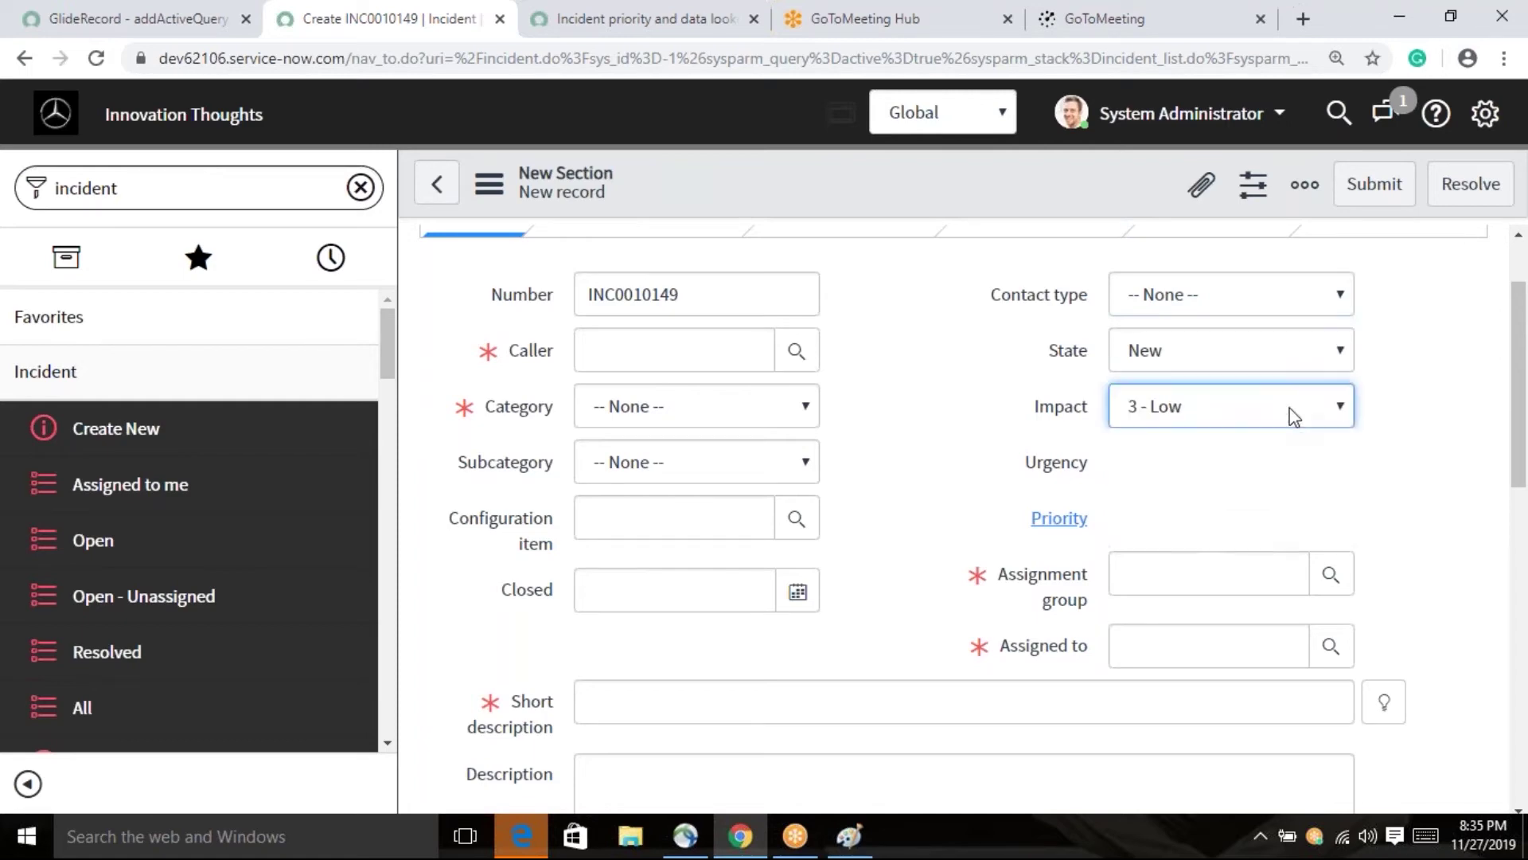
{"action": "left_click", "coordinate": [1402, 464]}
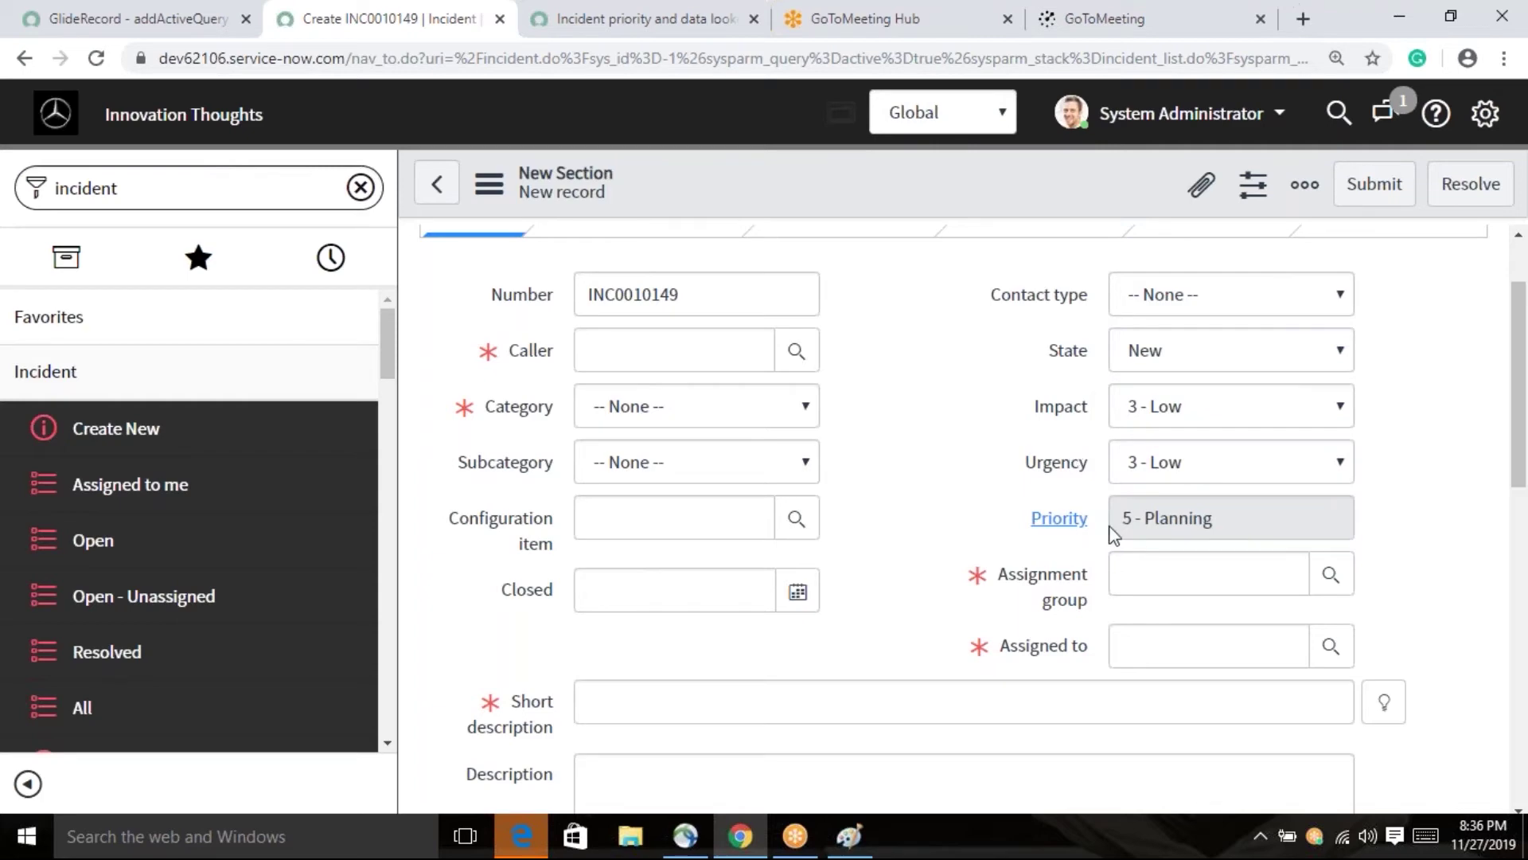
- Enter VPN as the incident's short description to trigger the related search
{"action": "scroll", "coordinate": [1417, 449], "scroll_direction": "down", "scroll_amount": 3}
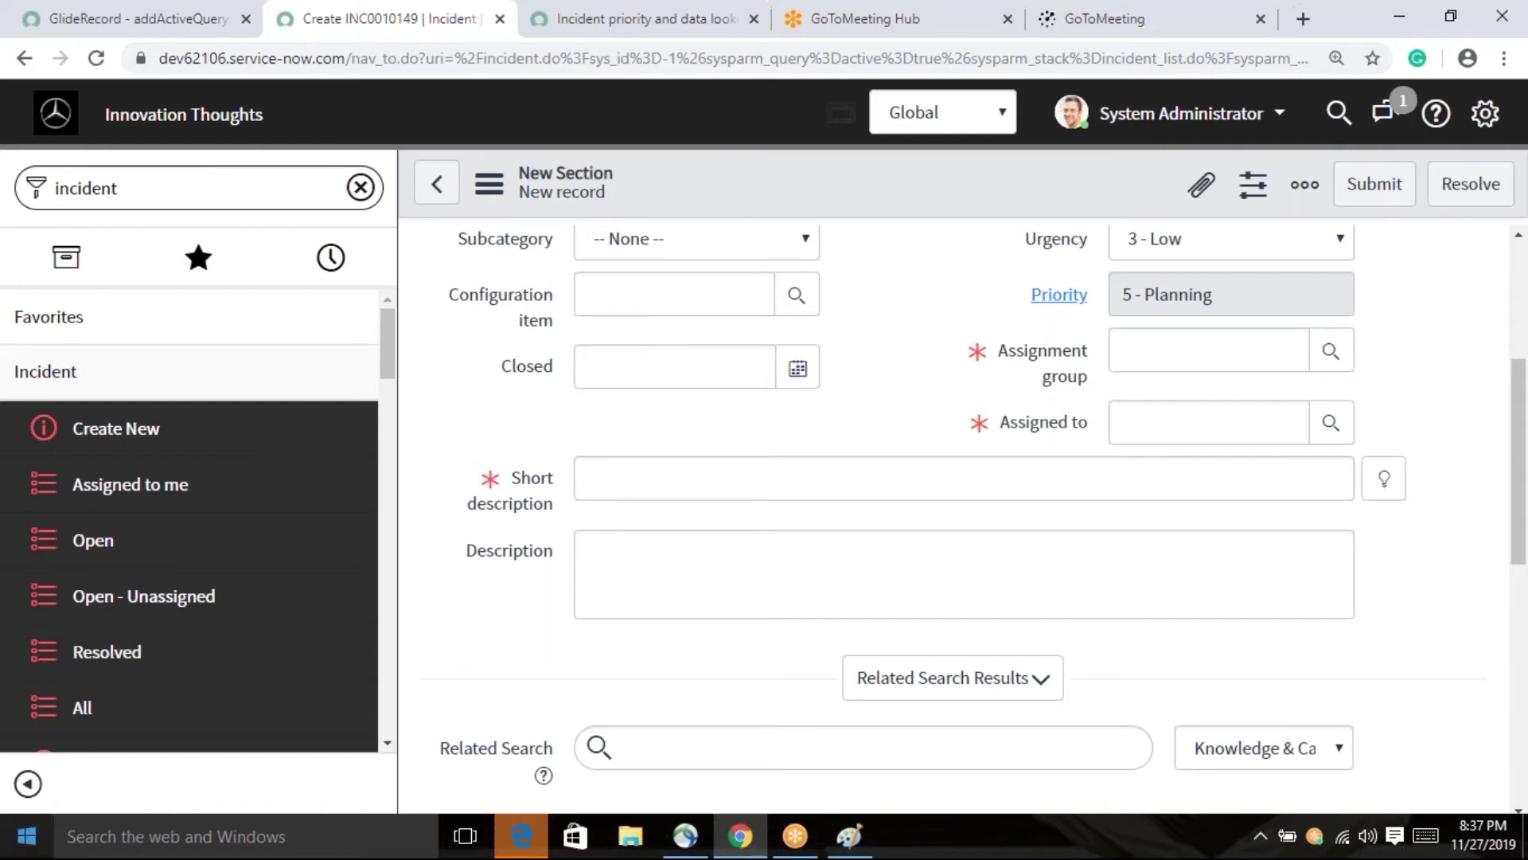
{"action": "scroll", "coordinate": [1081, 535], "scroll_direction": "up", "scroll_amount": 1}
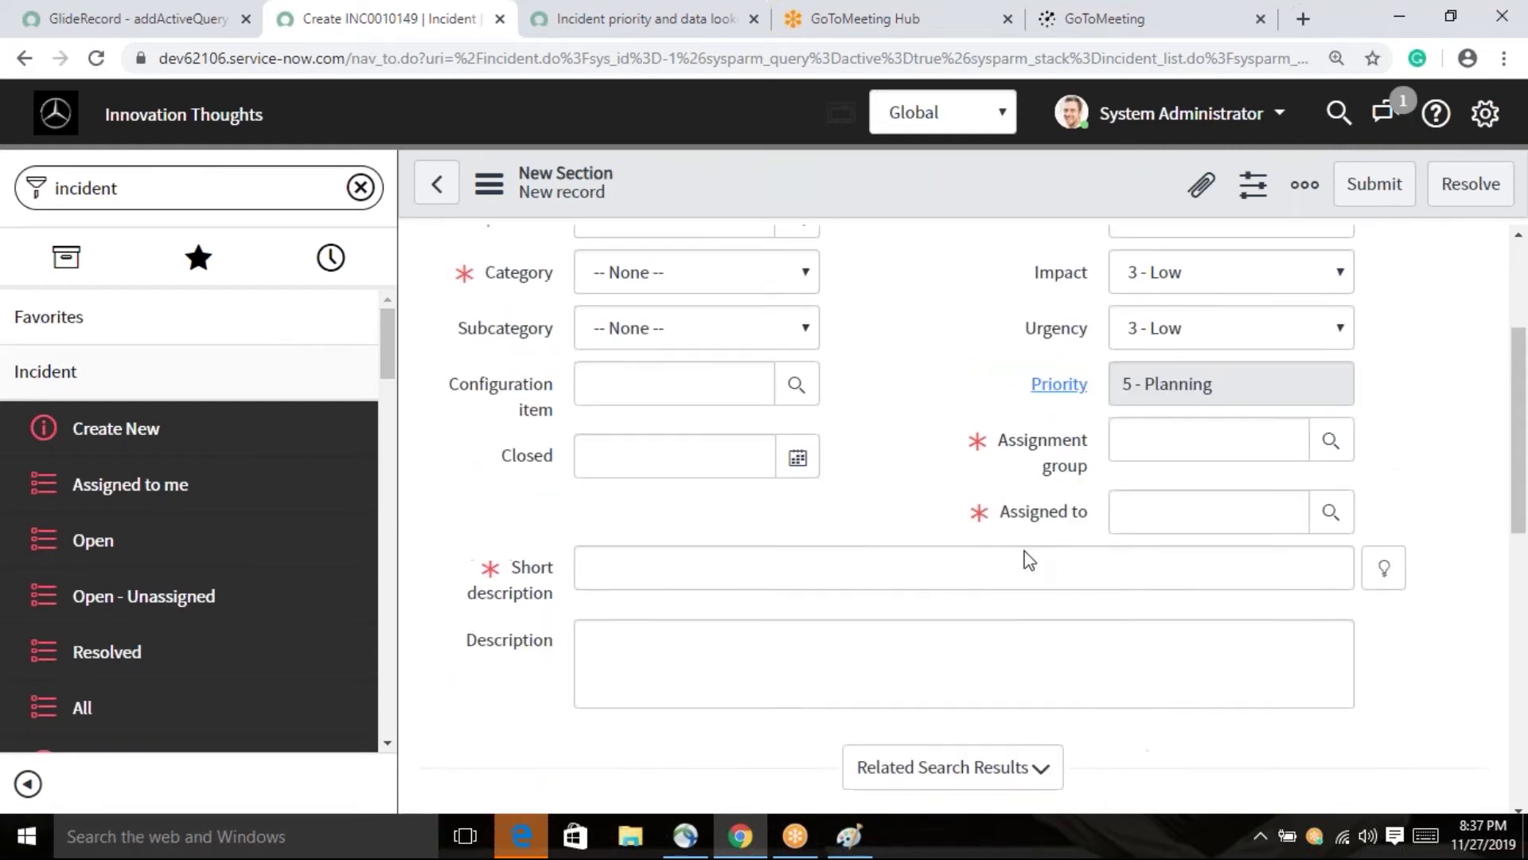
{"action": "left_click", "coordinate": [776, 589]}
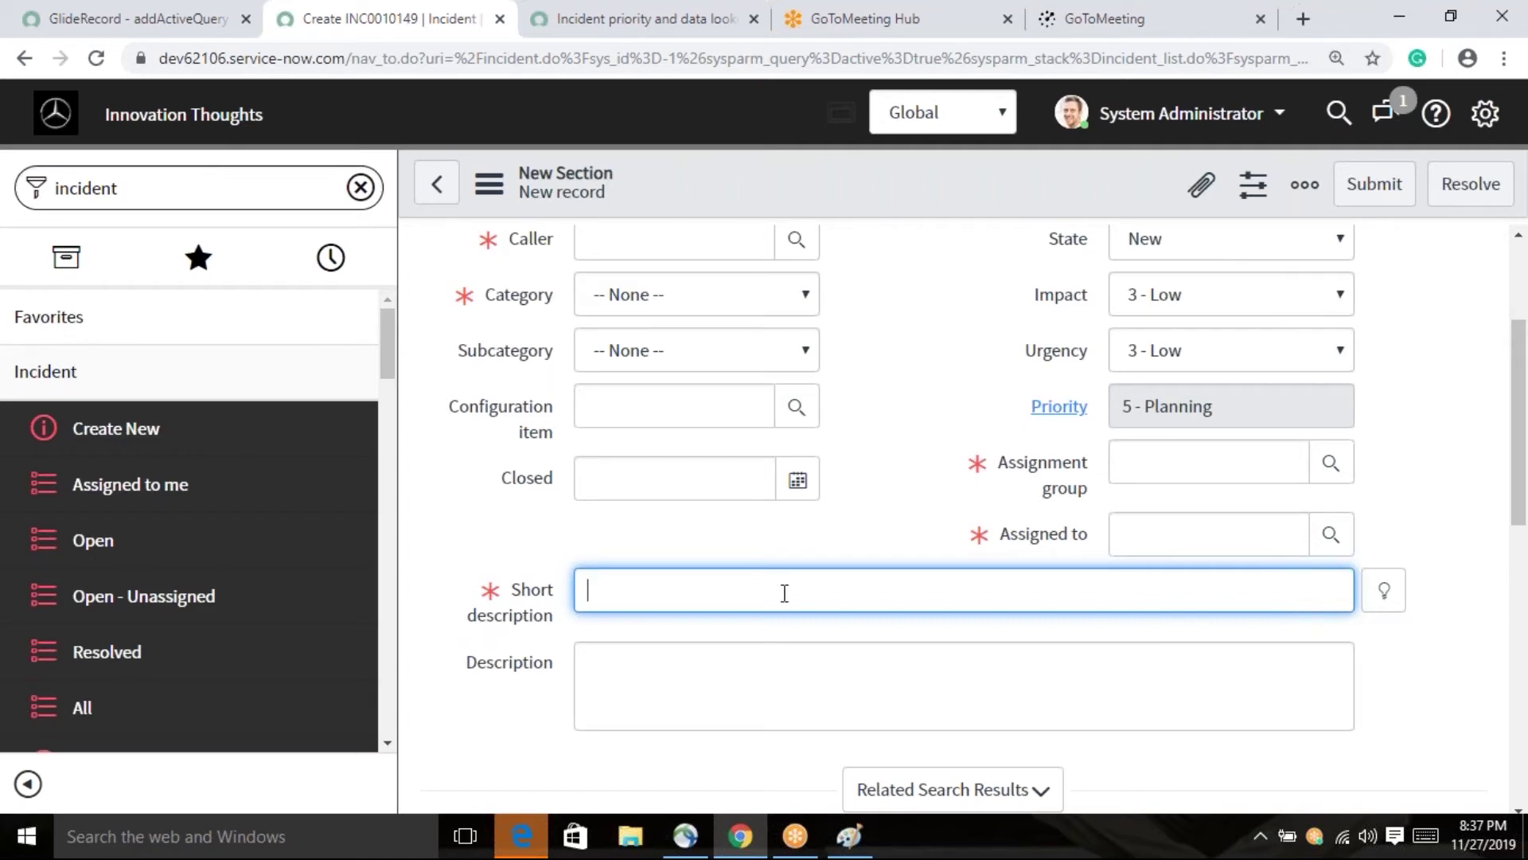
{"action": "scroll", "coordinate": [784, 593], "scroll_direction": "down", "scroll_amount": 3}
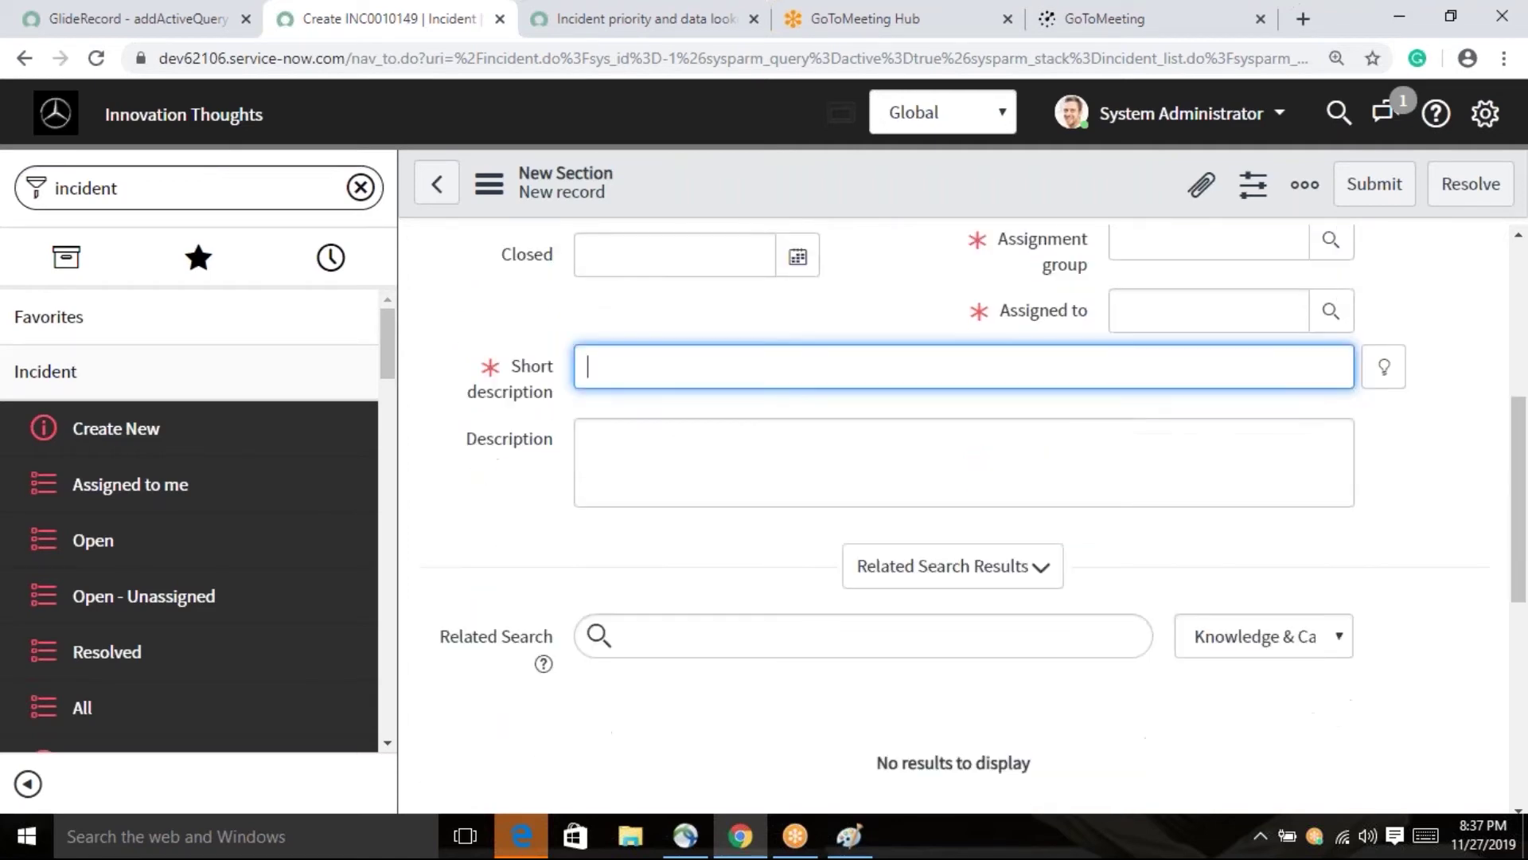
{"action": "type", "text": "VPN"}
{"action": "left_click", "coordinate": [702, 326]}
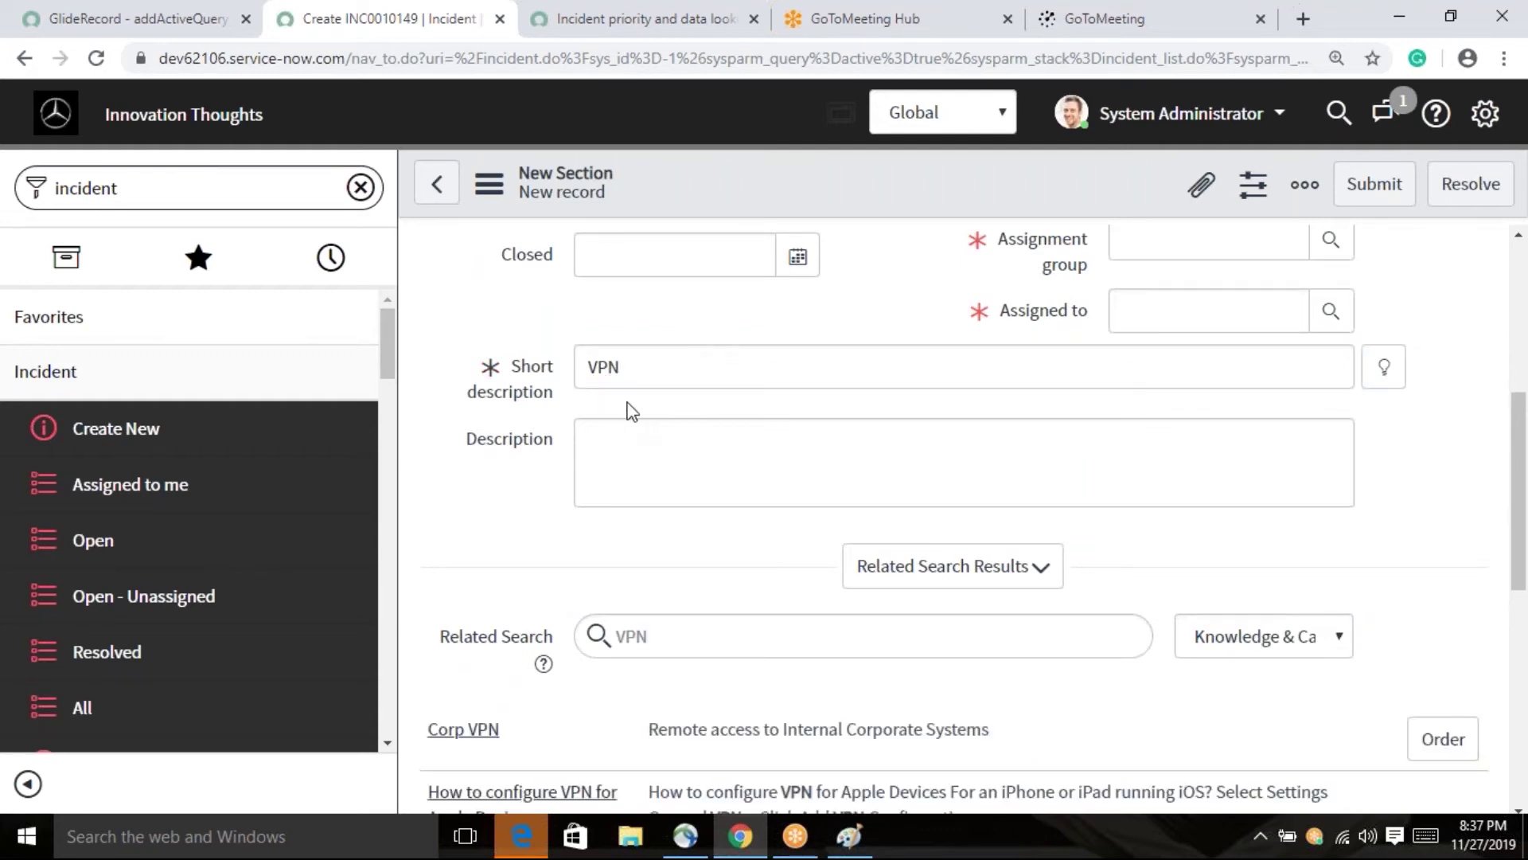
- Examine how the related search picks up the short description and which knowledge and catalog entries it suggests
{"action": "scroll", "coordinate": [641, 398], "scroll_direction": "down", "scroll_amount": 1}
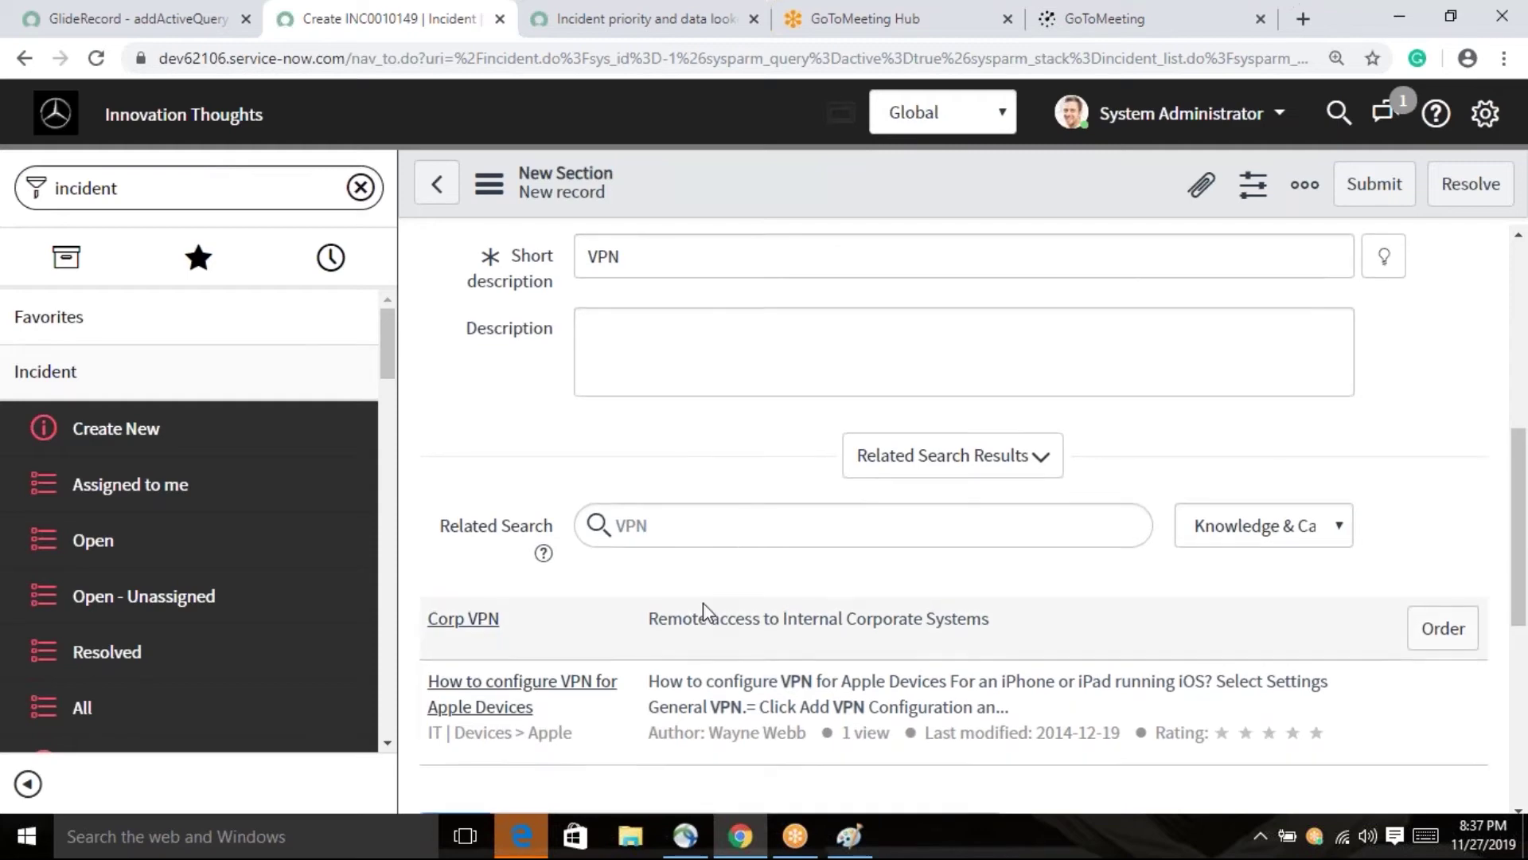
{"action": "scroll", "coordinate": [701, 601], "scroll_direction": "up", "scroll_amount": 1}
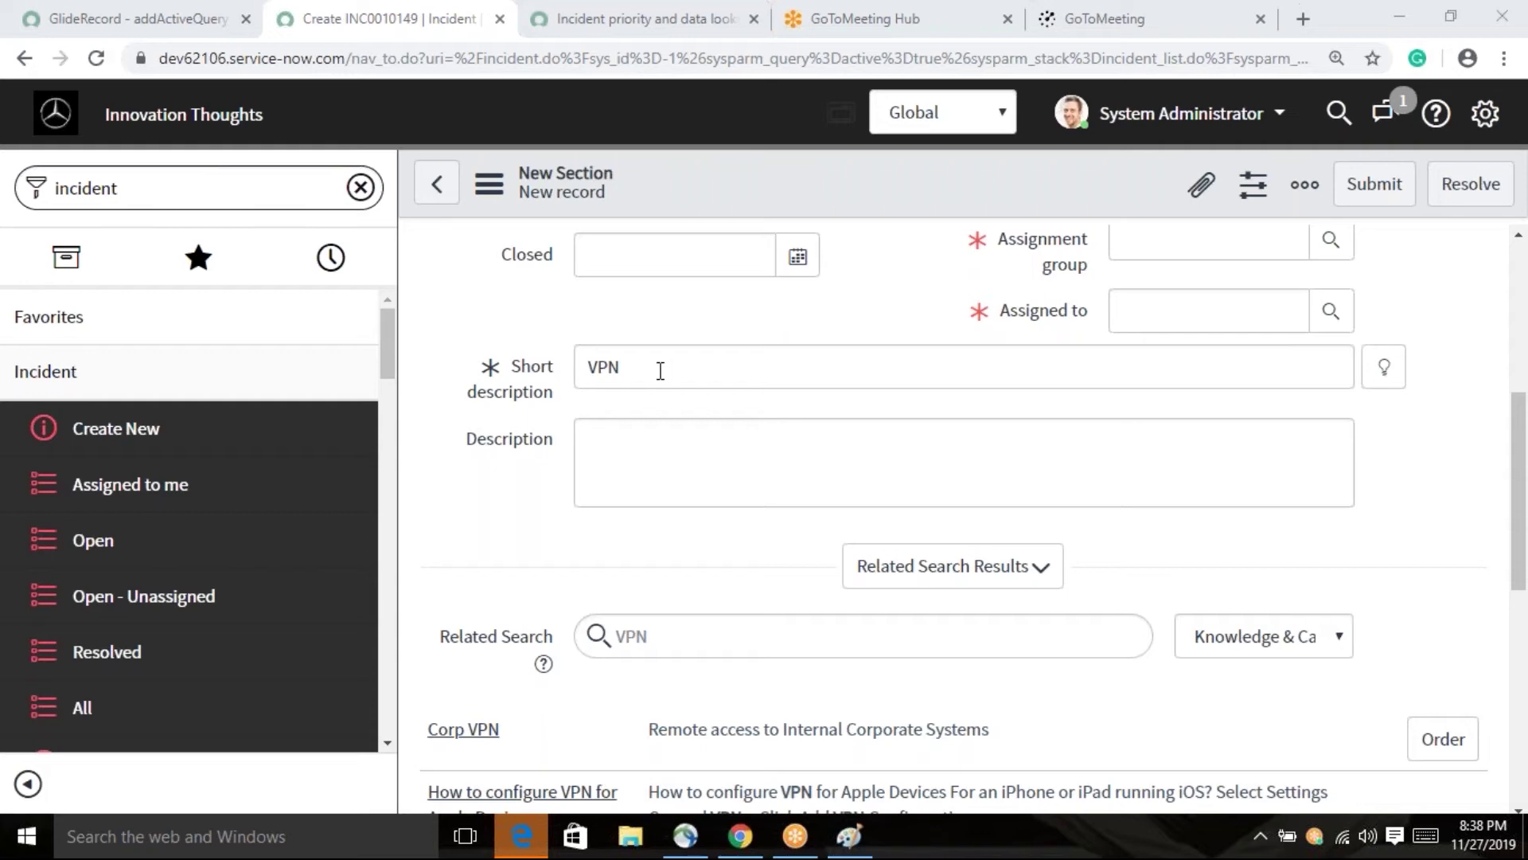
{"action": "left_click", "coordinate": [686, 632]}
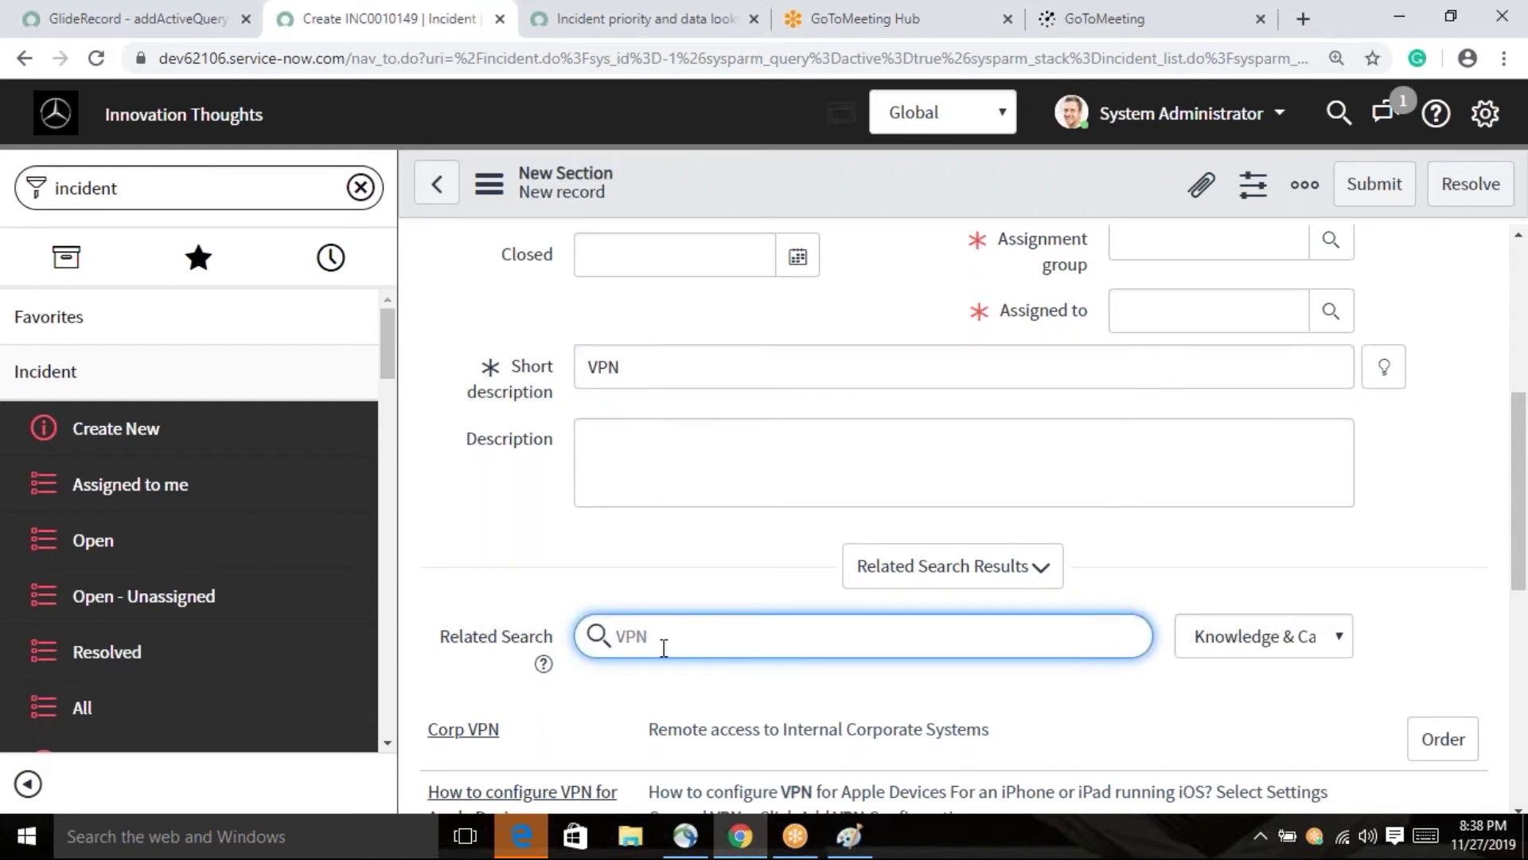
{"action": "left_click", "coordinate": [624, 364]}
{"action": "scroll", "coordinate": [702, 501], "scroll_direction": "down", "scroll_amount": 1}
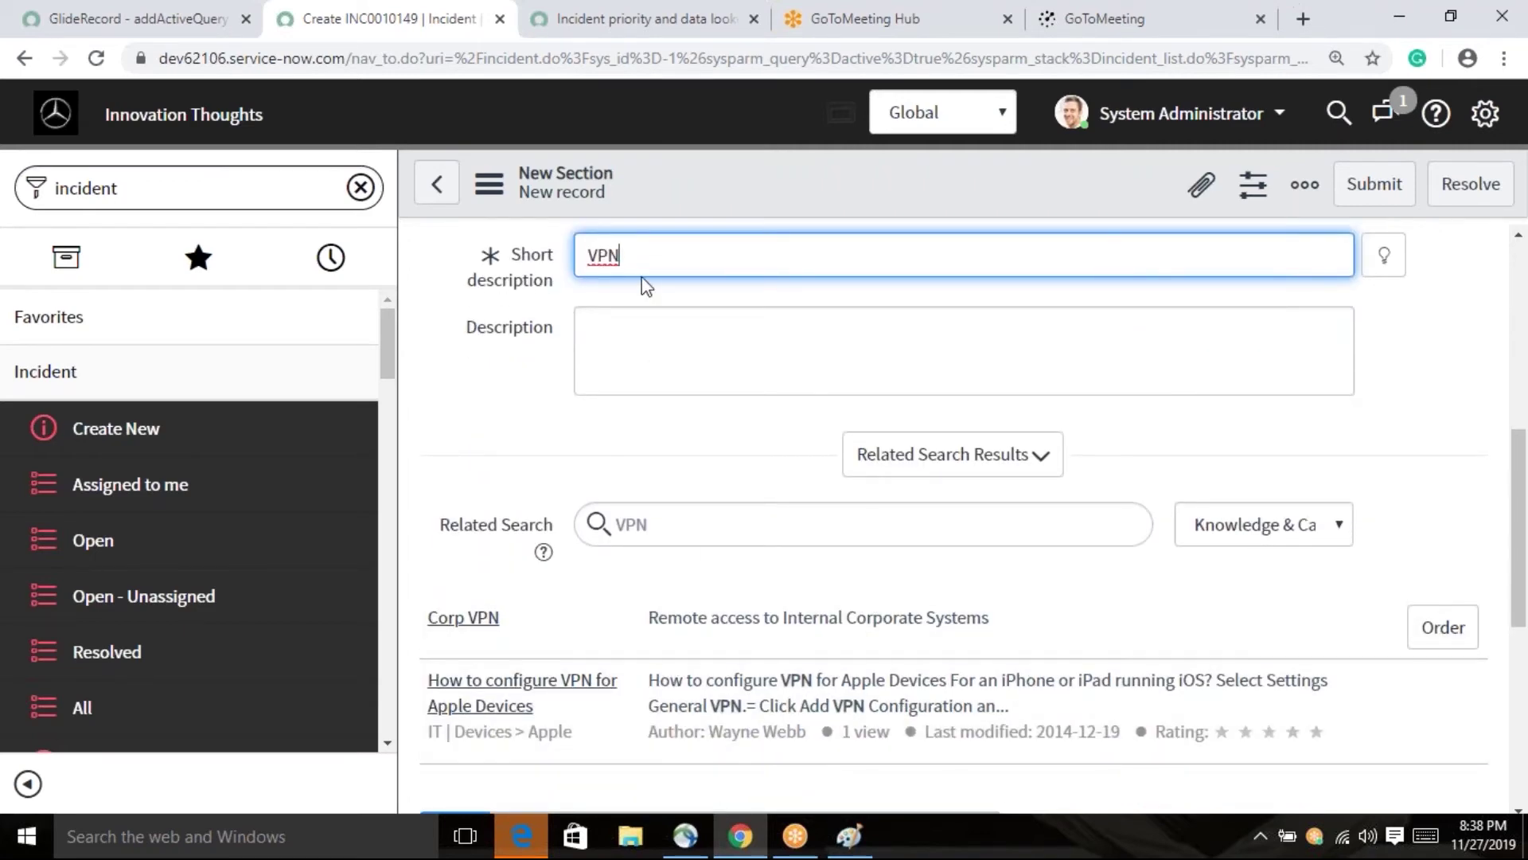
{"action": "scroll", "coordinate": [653, 563], "scroll_direction": "down", "scroll_amount": 1}
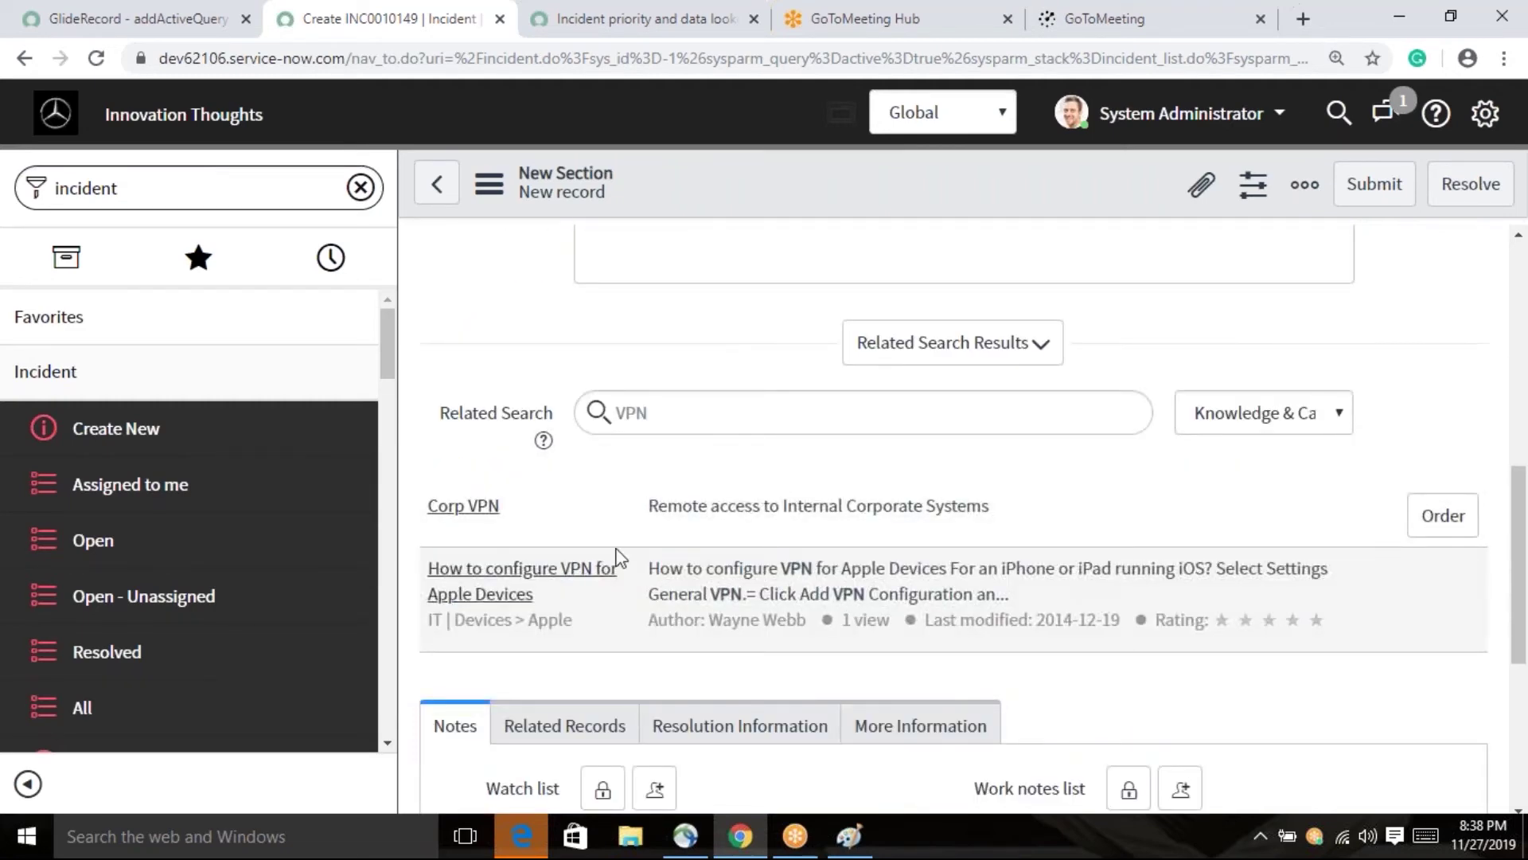
- Preview the Corp VPN catalog item from the related search results, then close the preview and review the results again
{"action": "left_click", "coordinate": [487, 509]}
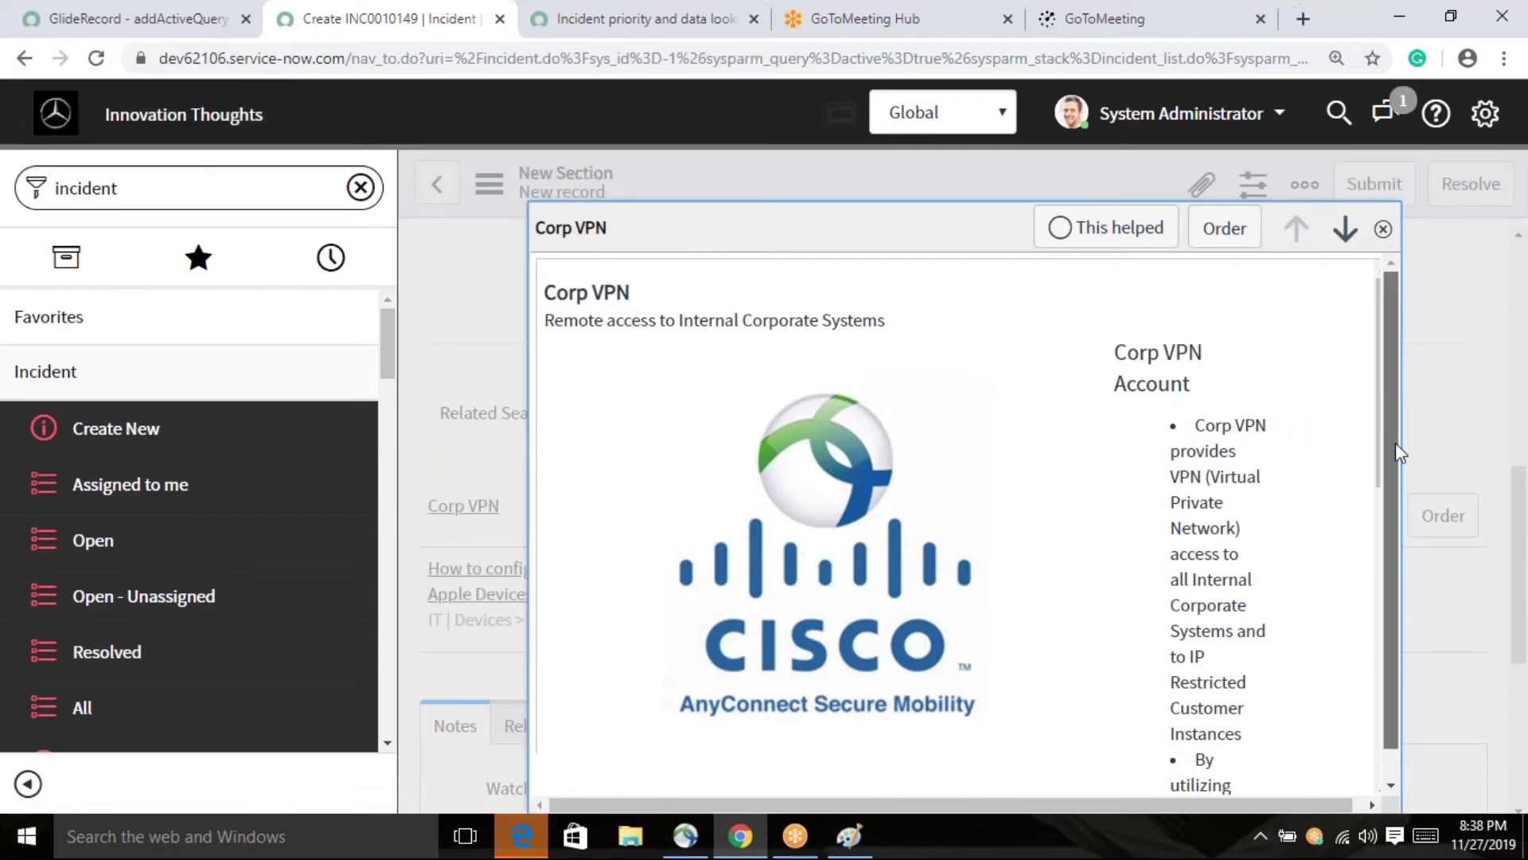
{"action": "scroll", "coordinate": [1392, 493], "scroll_direction": "down", "scroll_amount": 1}
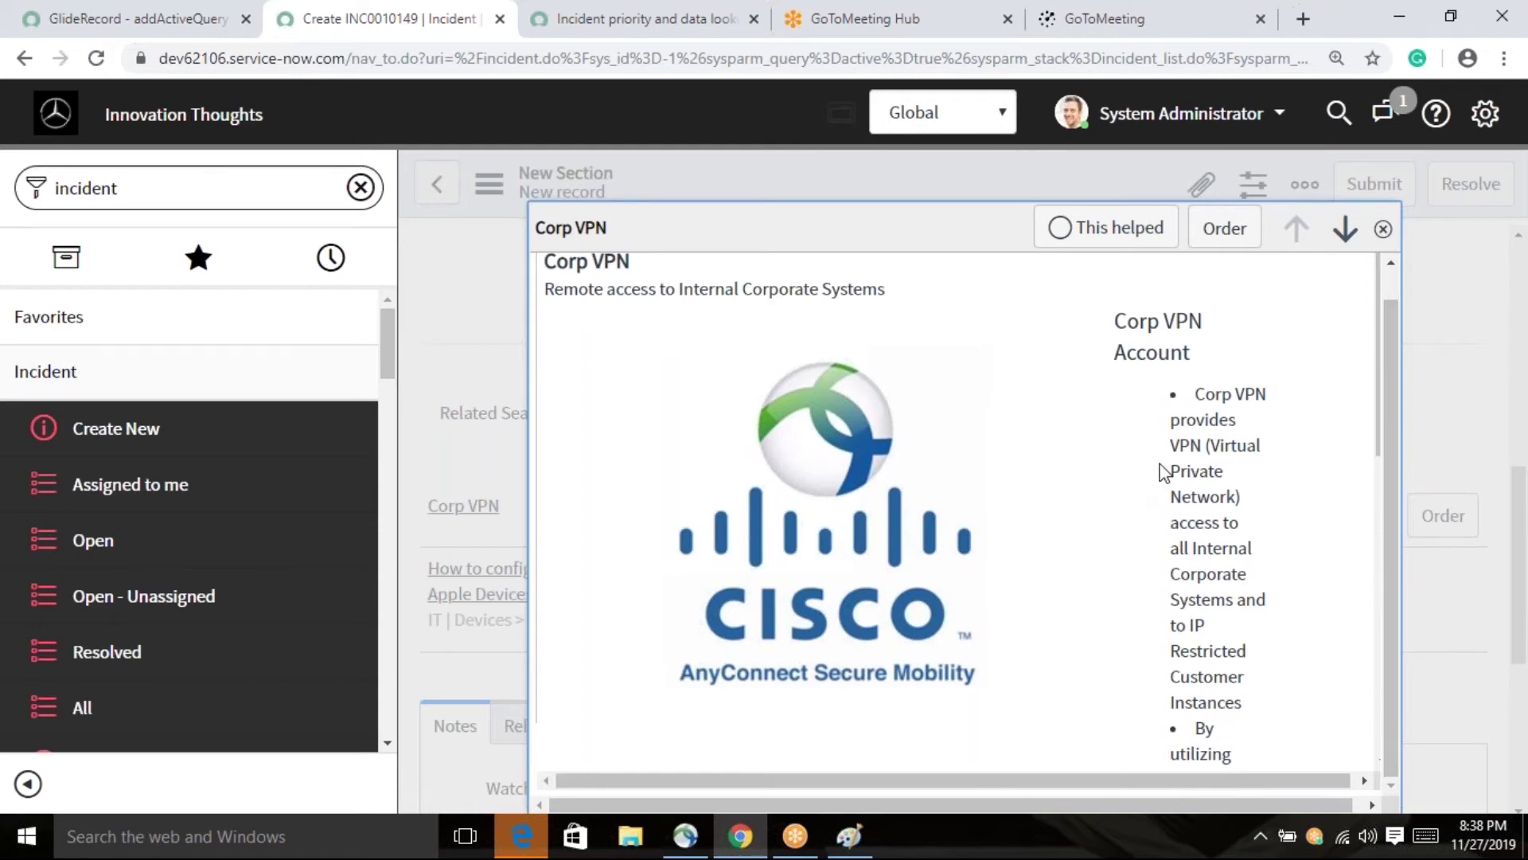
{"action": "left_click", "coordinate": [1384, 231]}
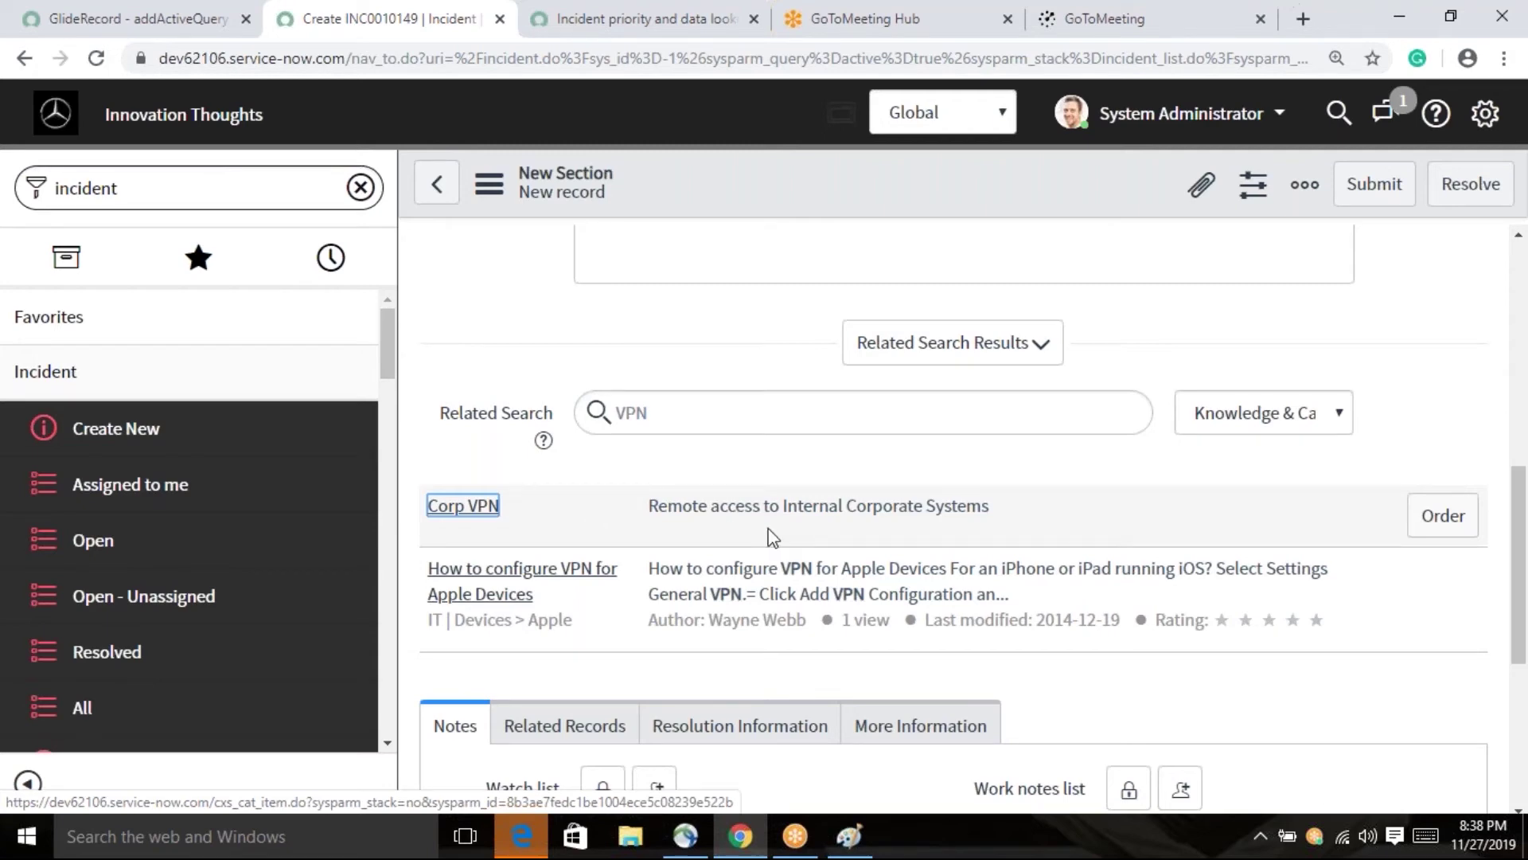
{"action": "scroll", "coordinate": [770, 537], "scroll_direction": "up", "scroll_amount": 3}
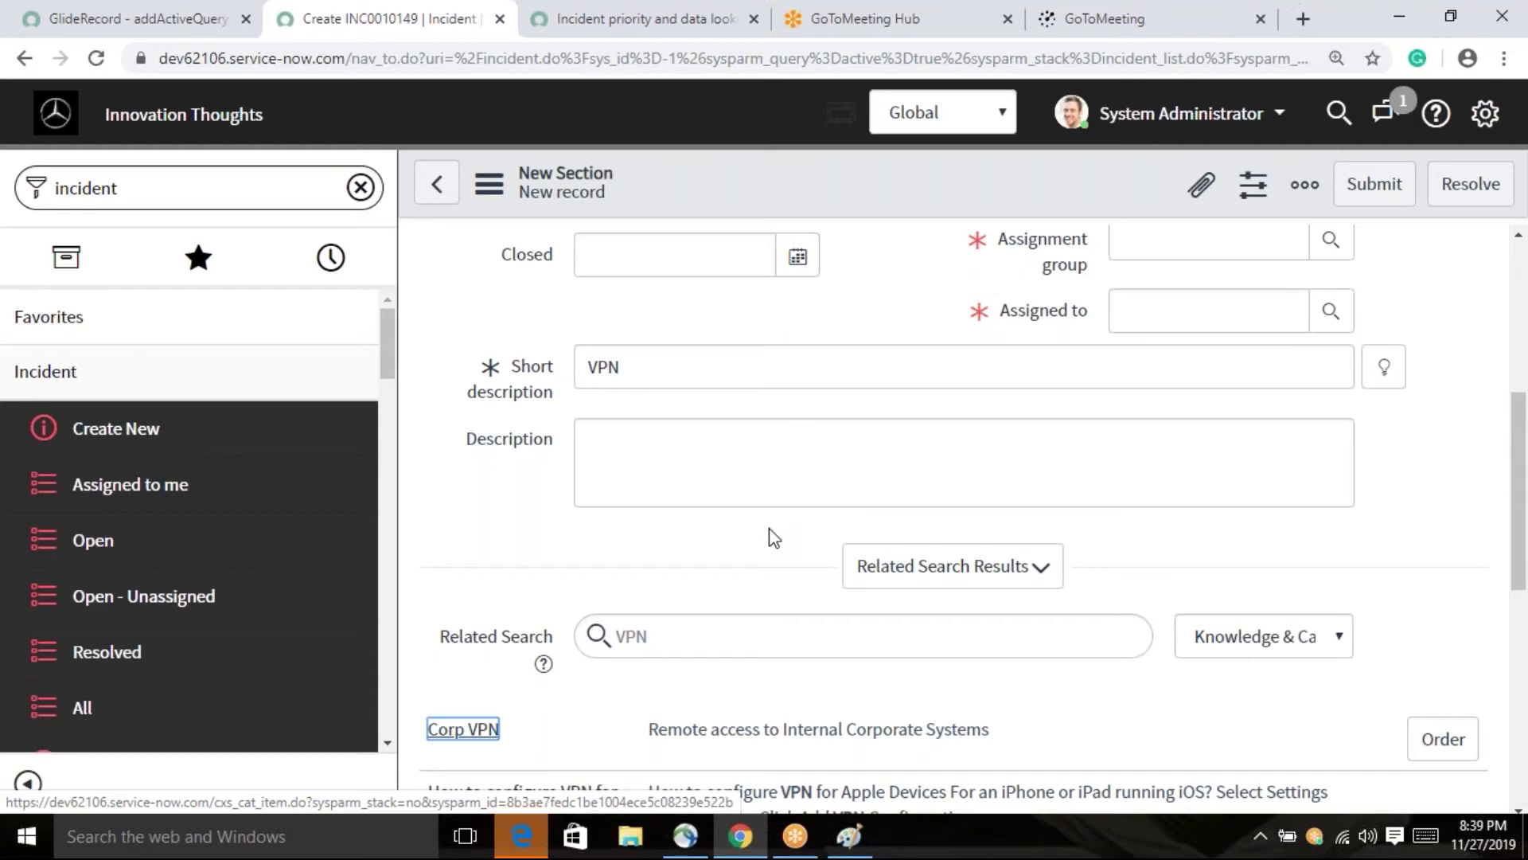
{"action": "scroll", "coordinate": [772, 573], "scroll_direction": "down", "scroll_amount": 1}
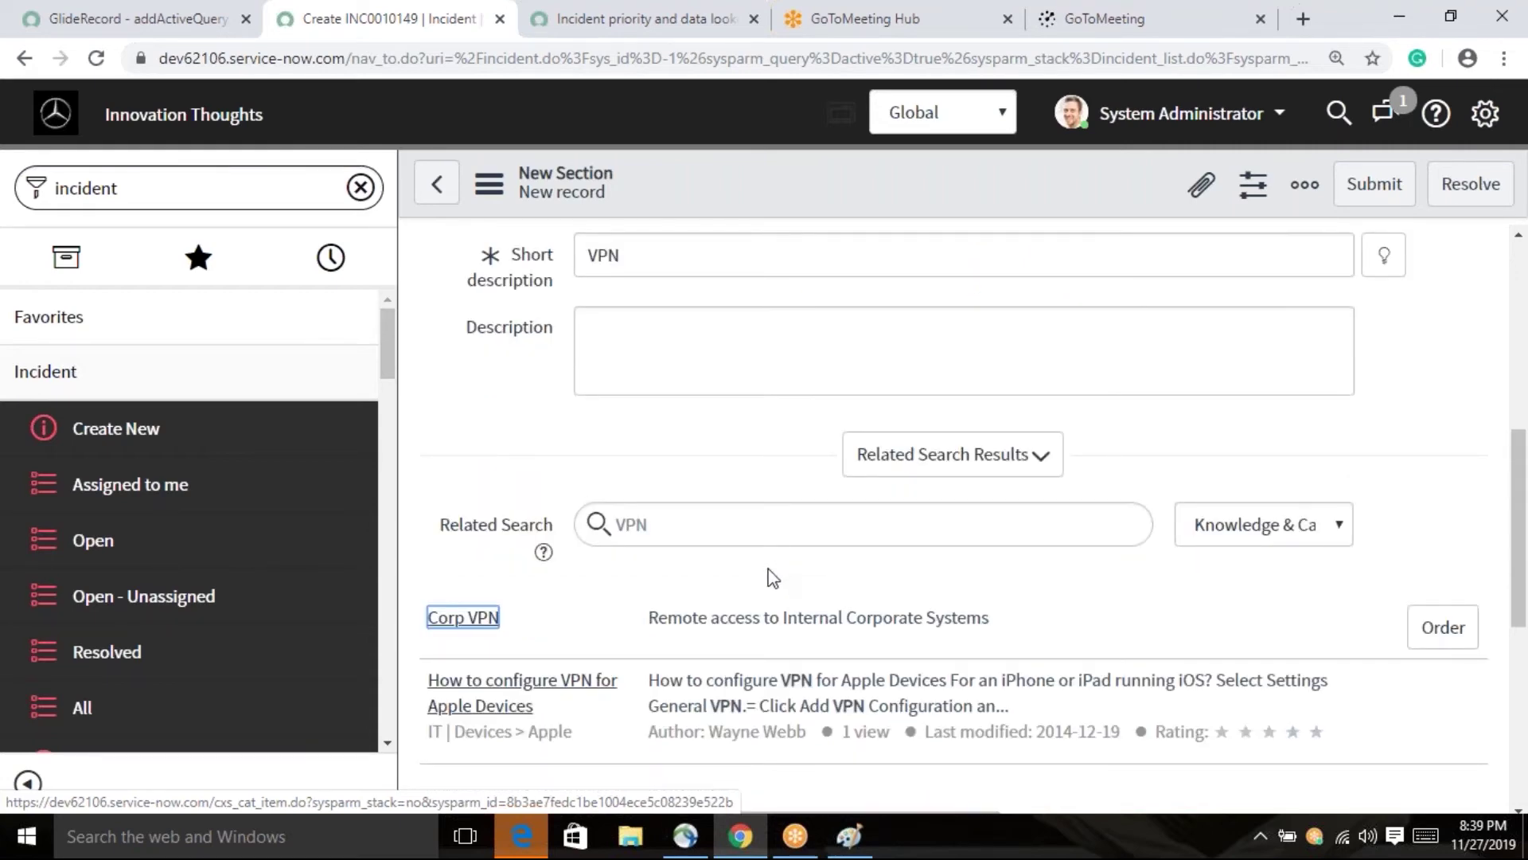
- Examine how the VPN short description relates to the suggested catalog item and knowledge article under the related search
{"action": "scroll", "coordinate": [772, 578], "scroll_direction": "down", "scroll_amount": 1}
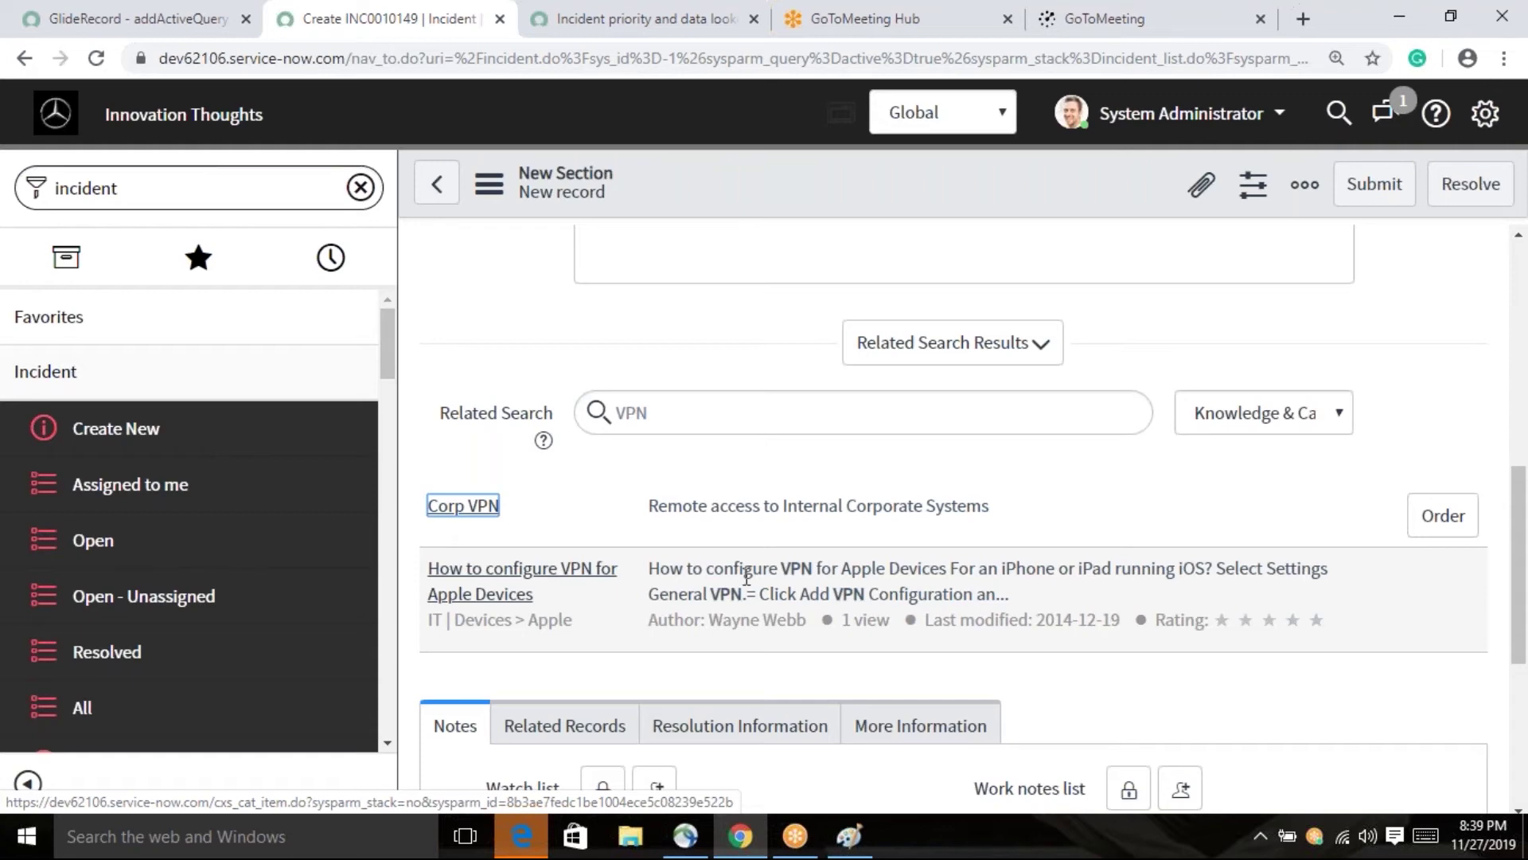
{"action": "scroll", "coordinate": [717, 579], "scroll_direction": "up", "scroll_amount": 3}
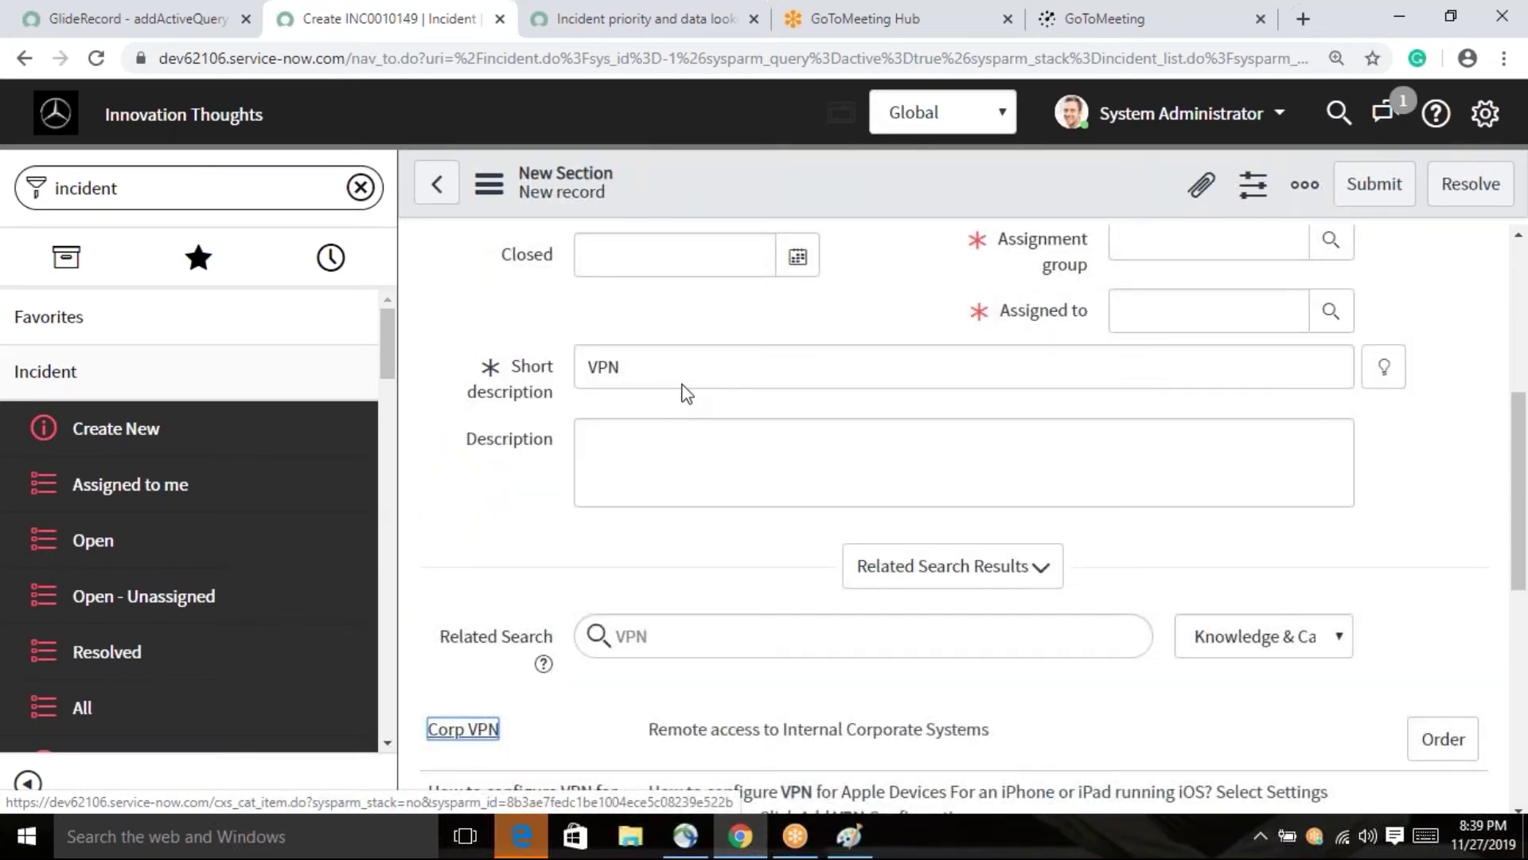
{"action": "left_click", "coordinate": [669, 356]}
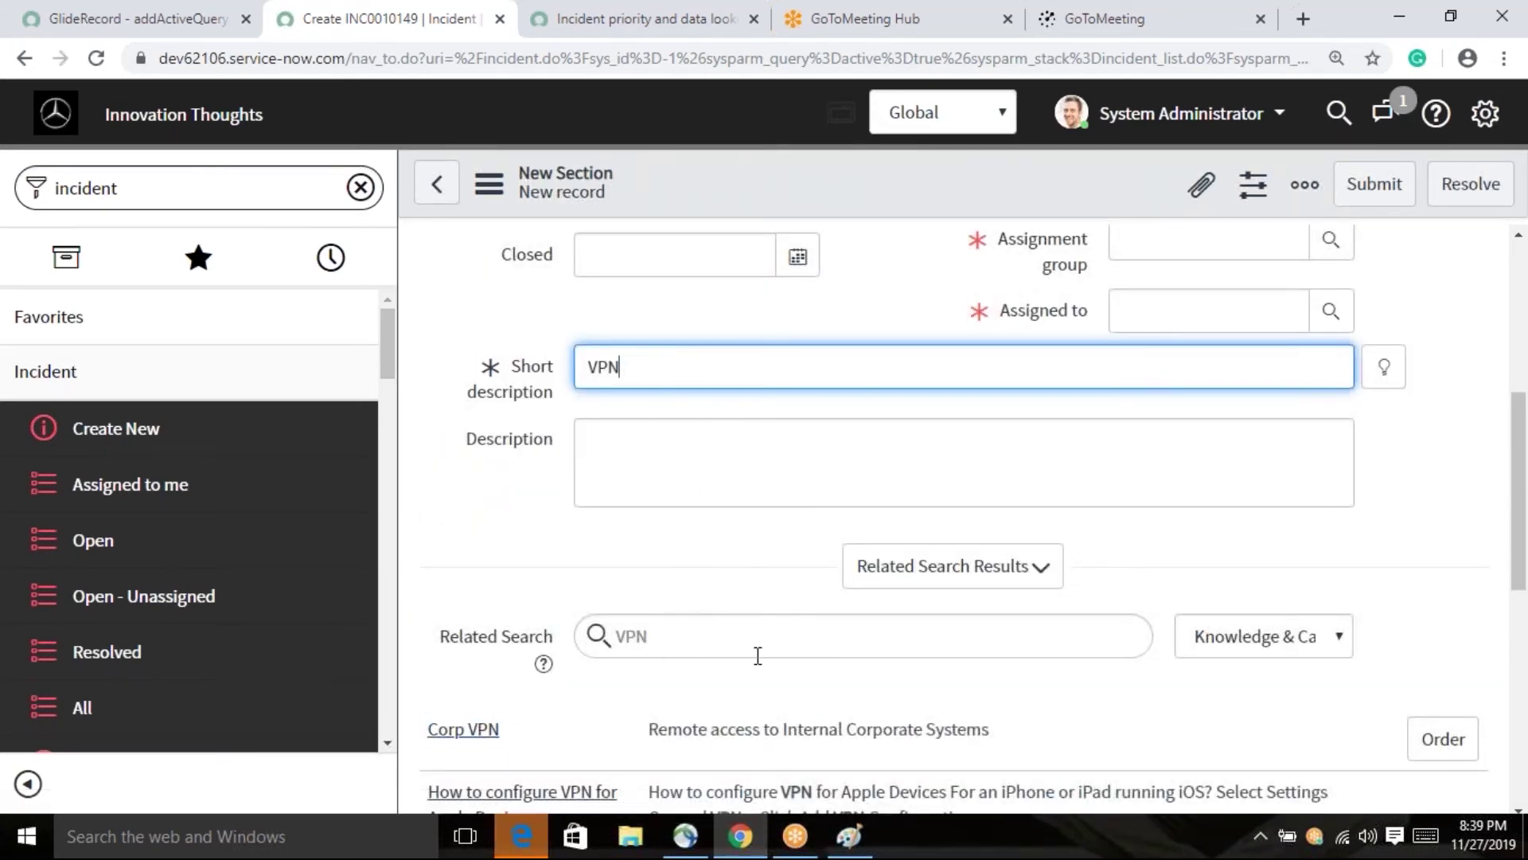
{"action": "scroll", "coordinate": [692, 654], "scroll_direction": "up", "scroll_amount": 3}
{"action": "scroll", "coordinate": [717, 637], "scroll_direction": "down", "scroll_amount": 1}
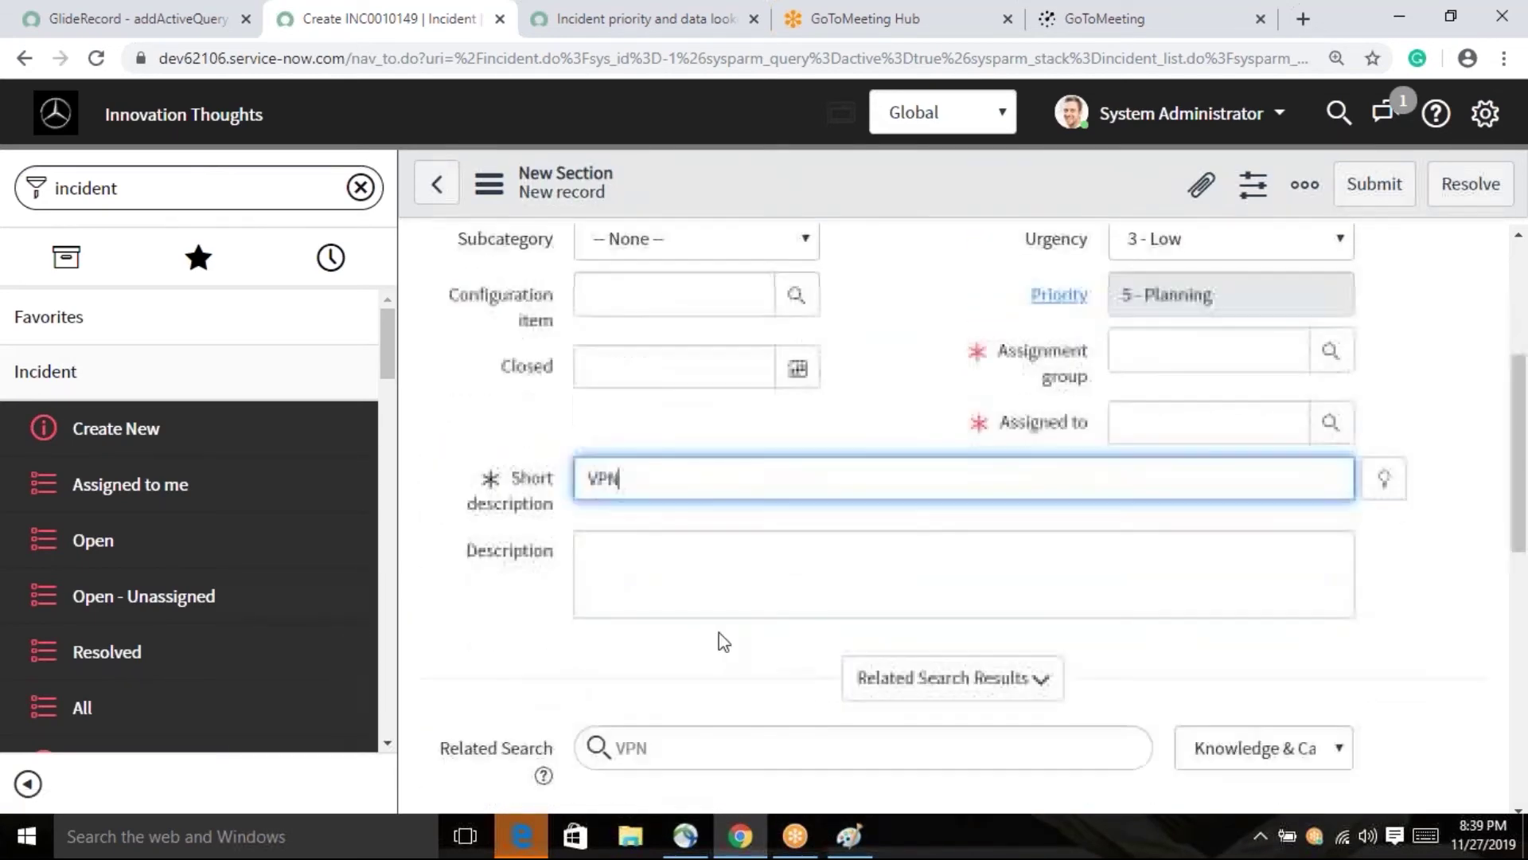
{"action": "scroll", "coordinate": [727, 736], "scroll_direction": "down", "scroll_amount": 1}
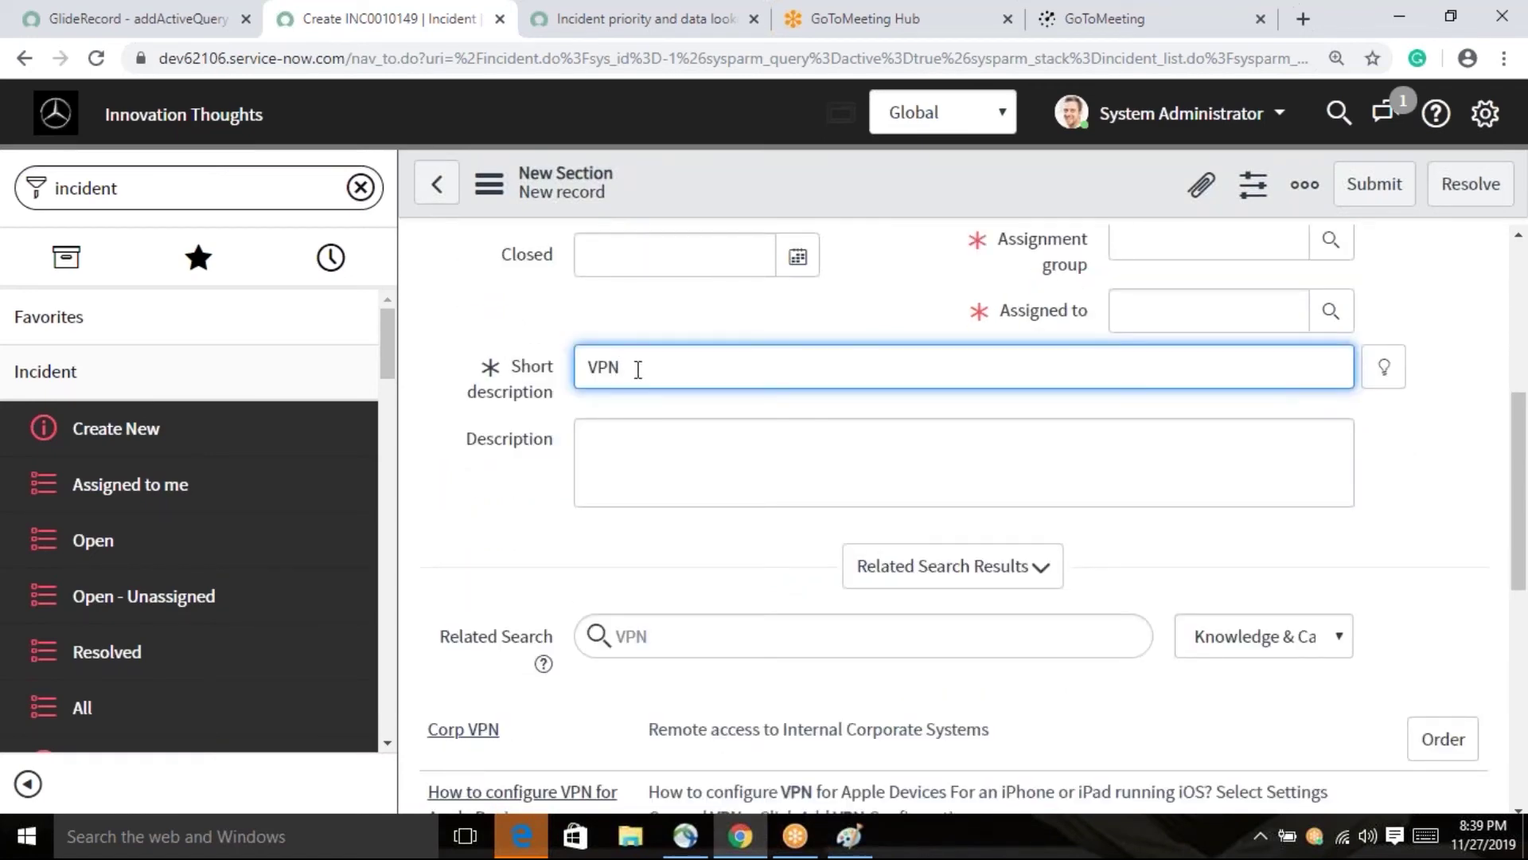
{"action": "scroll", "coordinate": [638, 369], "scroll_direction": "down", "scroll_amount": 1}
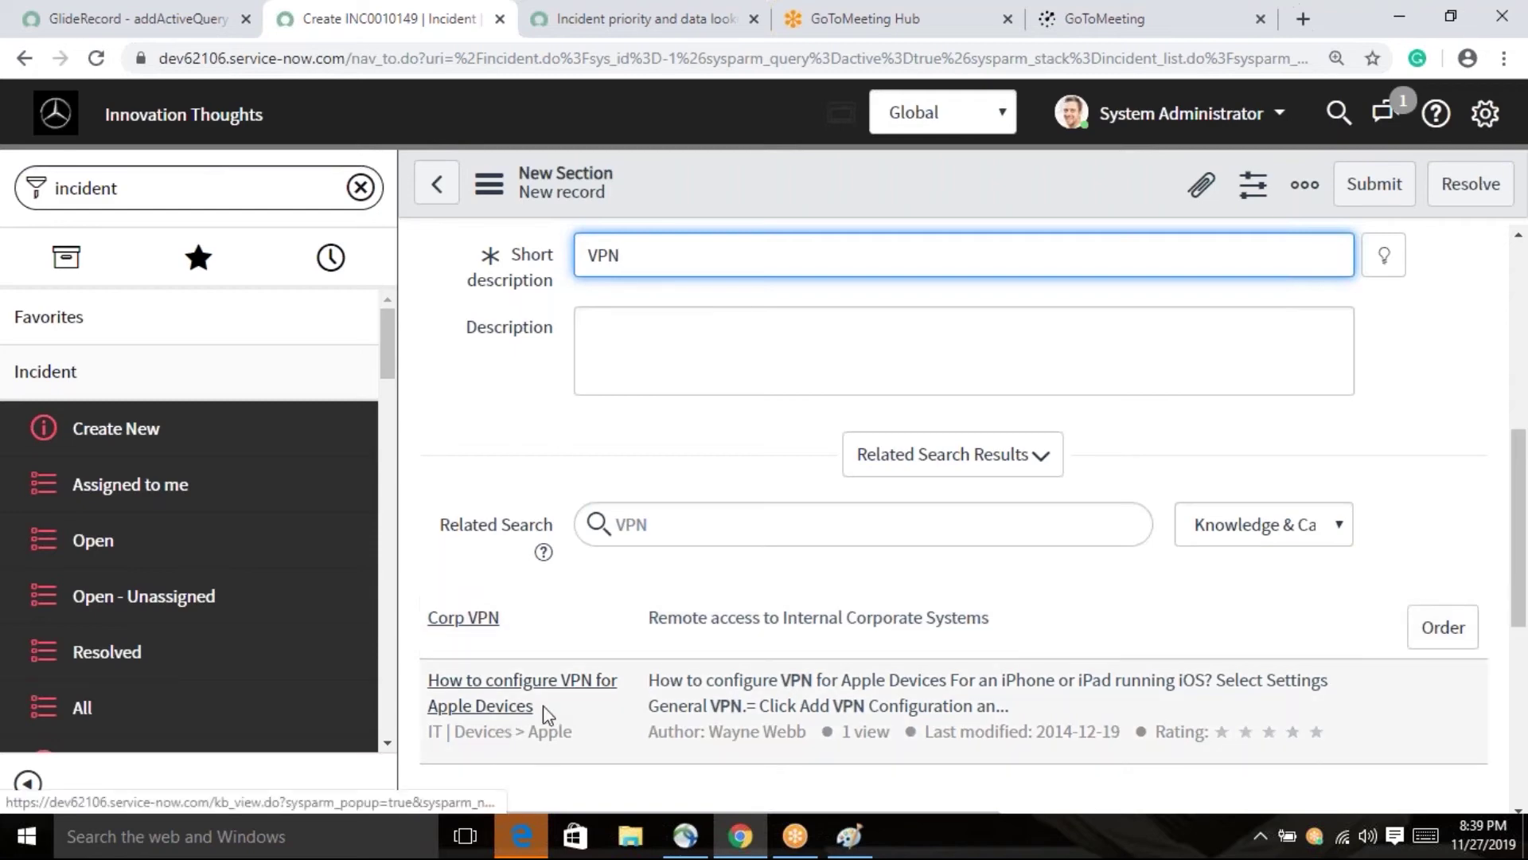
{"action": "scroll", "coordinate": [525, 706], "scroll_direction": "down", "scroll_amount": 5}
{"action": "scroll", "coordinate": [876, 562], "scroll_direction": "up", "scroll_amount": 1}
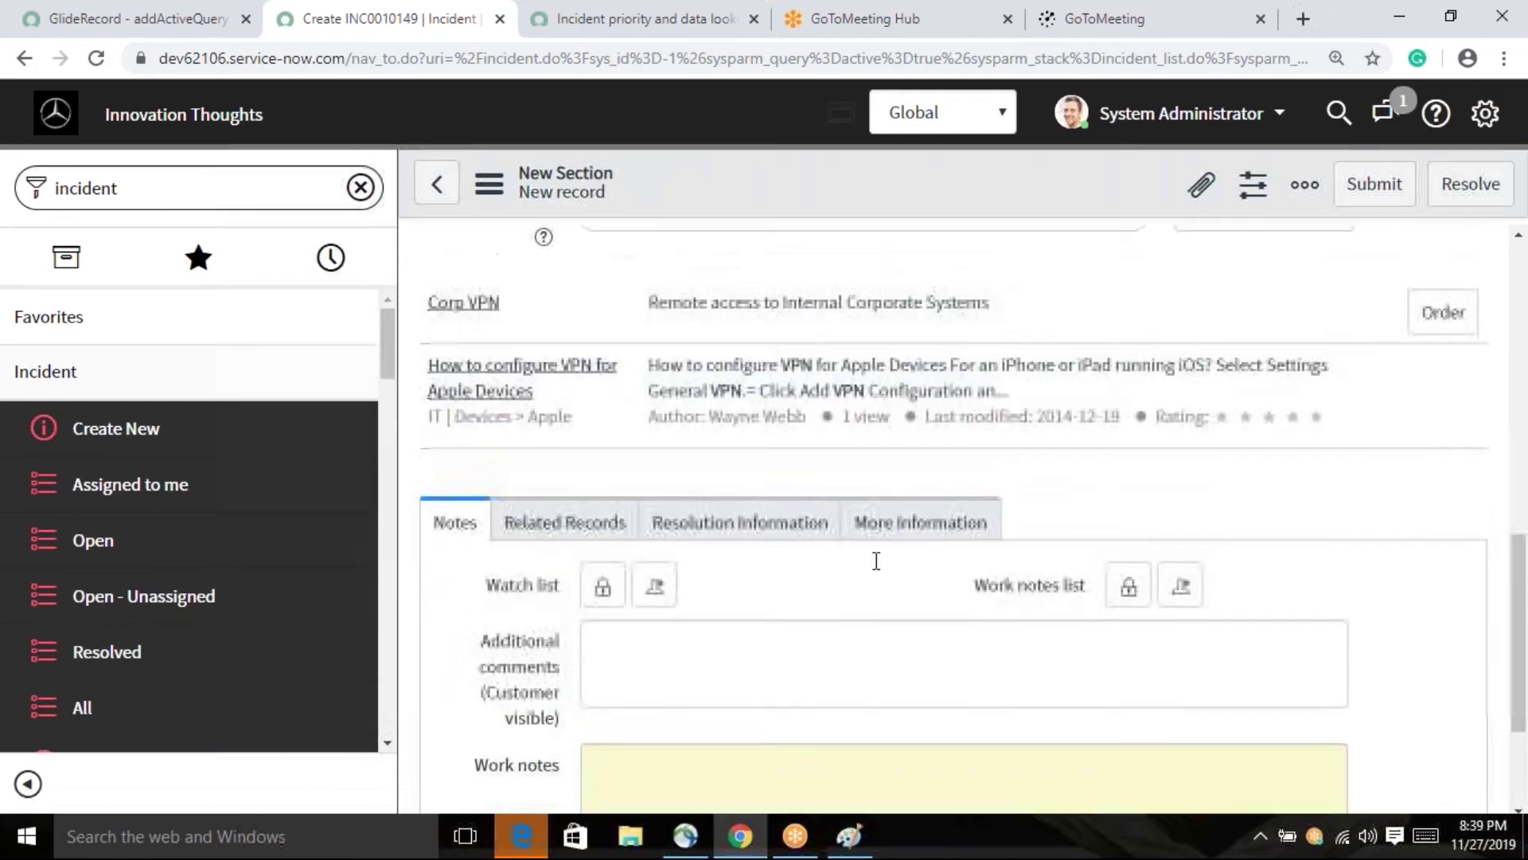
{"action": "scroll", "coordinate": [876, 561], "scroll_direction": "up", "scroll_amount": 5}
{"action": "scroll", "coordinate": [863, 574], "scroll_direction": "down", "scroll_amount": 1}
{"action": "scroll", "coordinate": [871, 562], "scroll_direction": "up", "scroll_amount": 5}
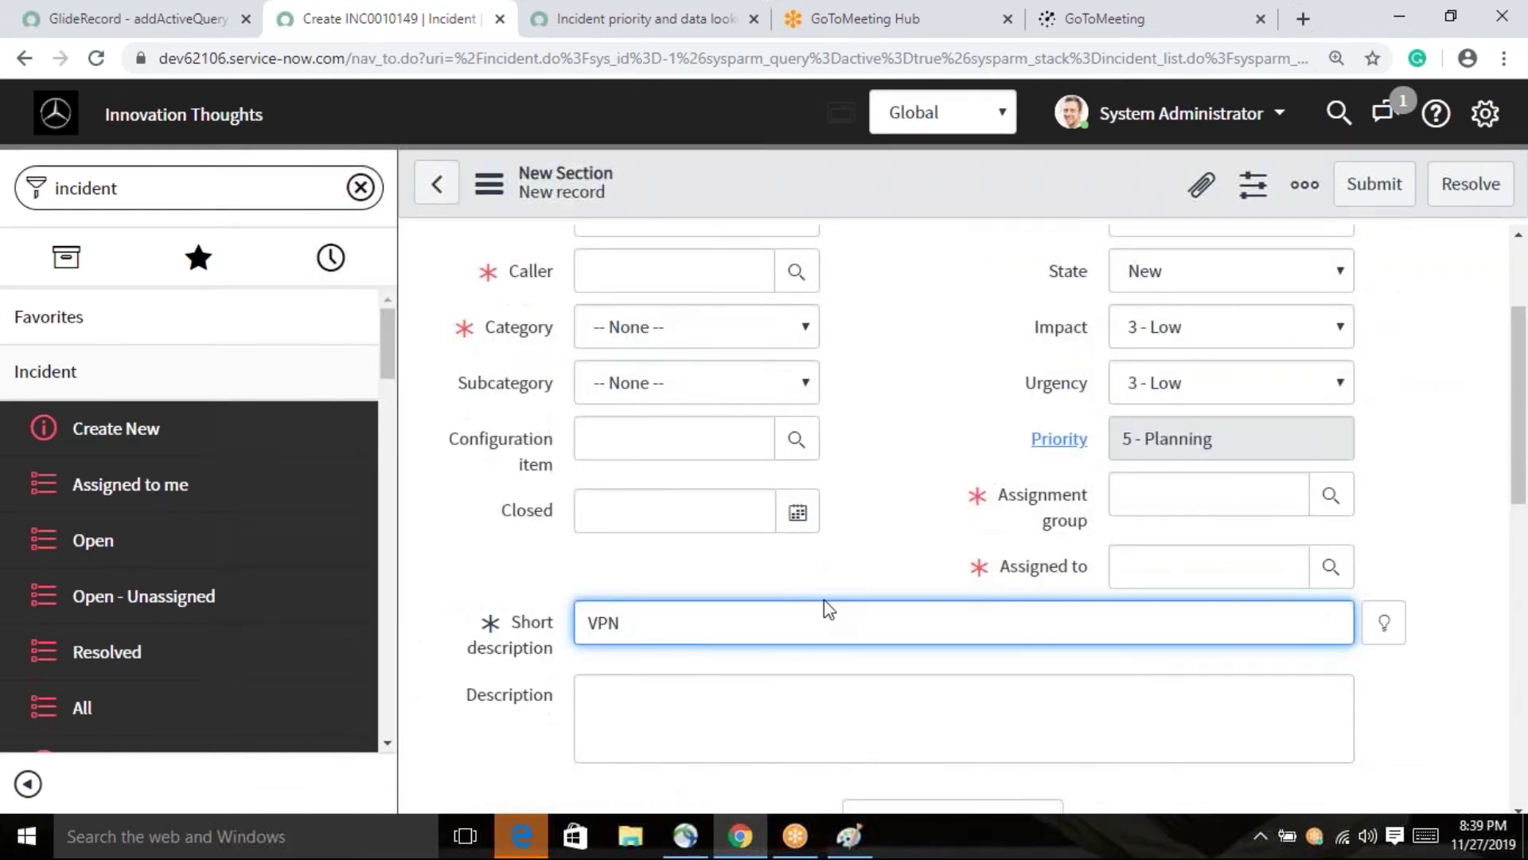
- Compare the Short description and Description fields, and review the other fields of the new incident form
{"action": "left_click", "coordinate": [702, 733]}
{"action": "left_click", "coordinate": [686, 621]}
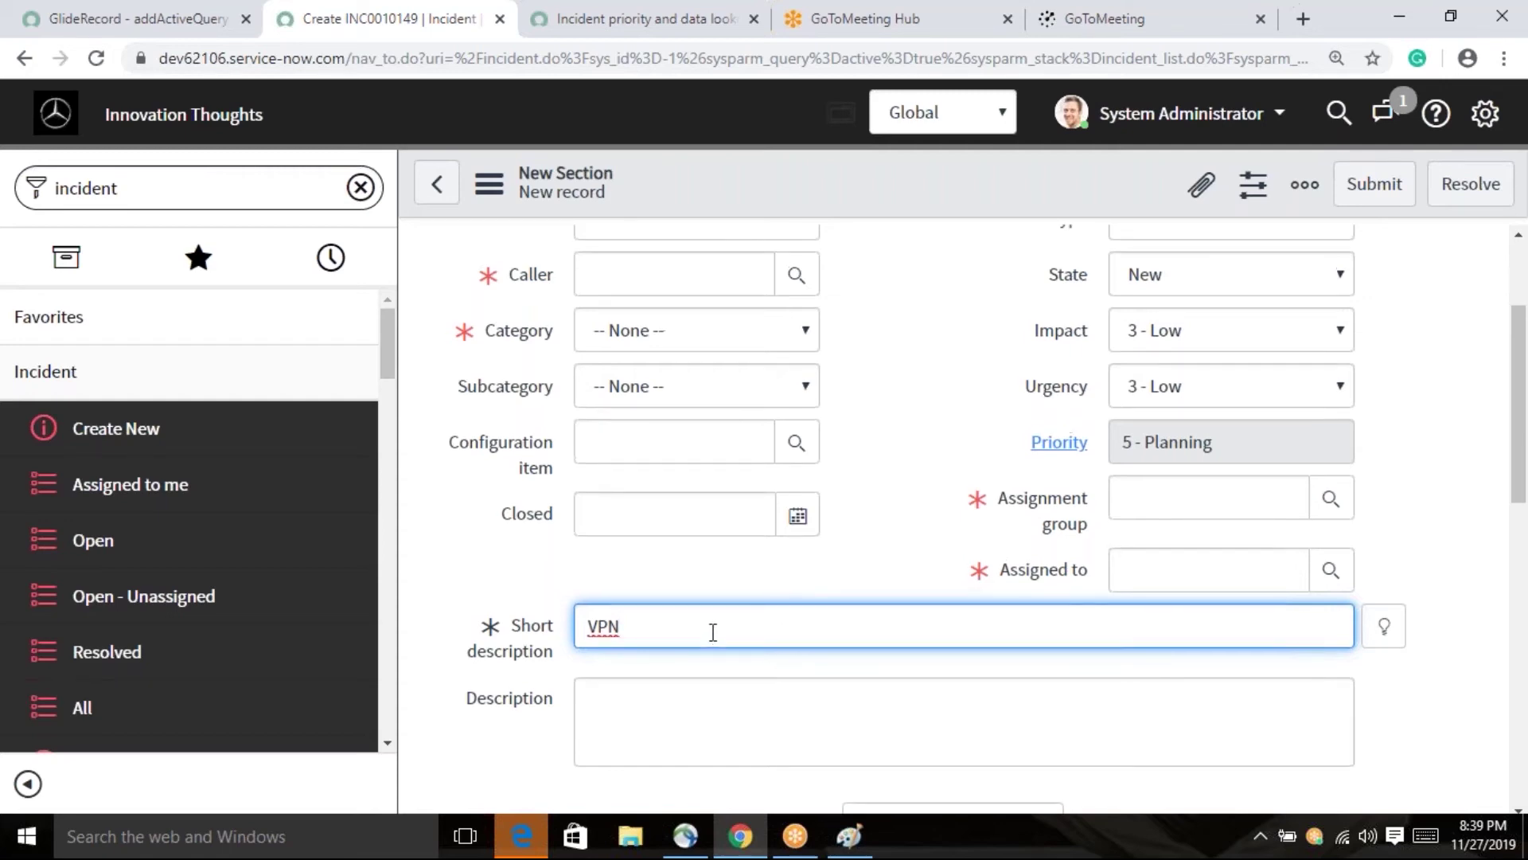
{"action": "scroll", "coordinate": [820, 676], "scroll_direction": "down", "scroll_amount": 1}
{"action": "left_click", "coordinate": [743, 603]}
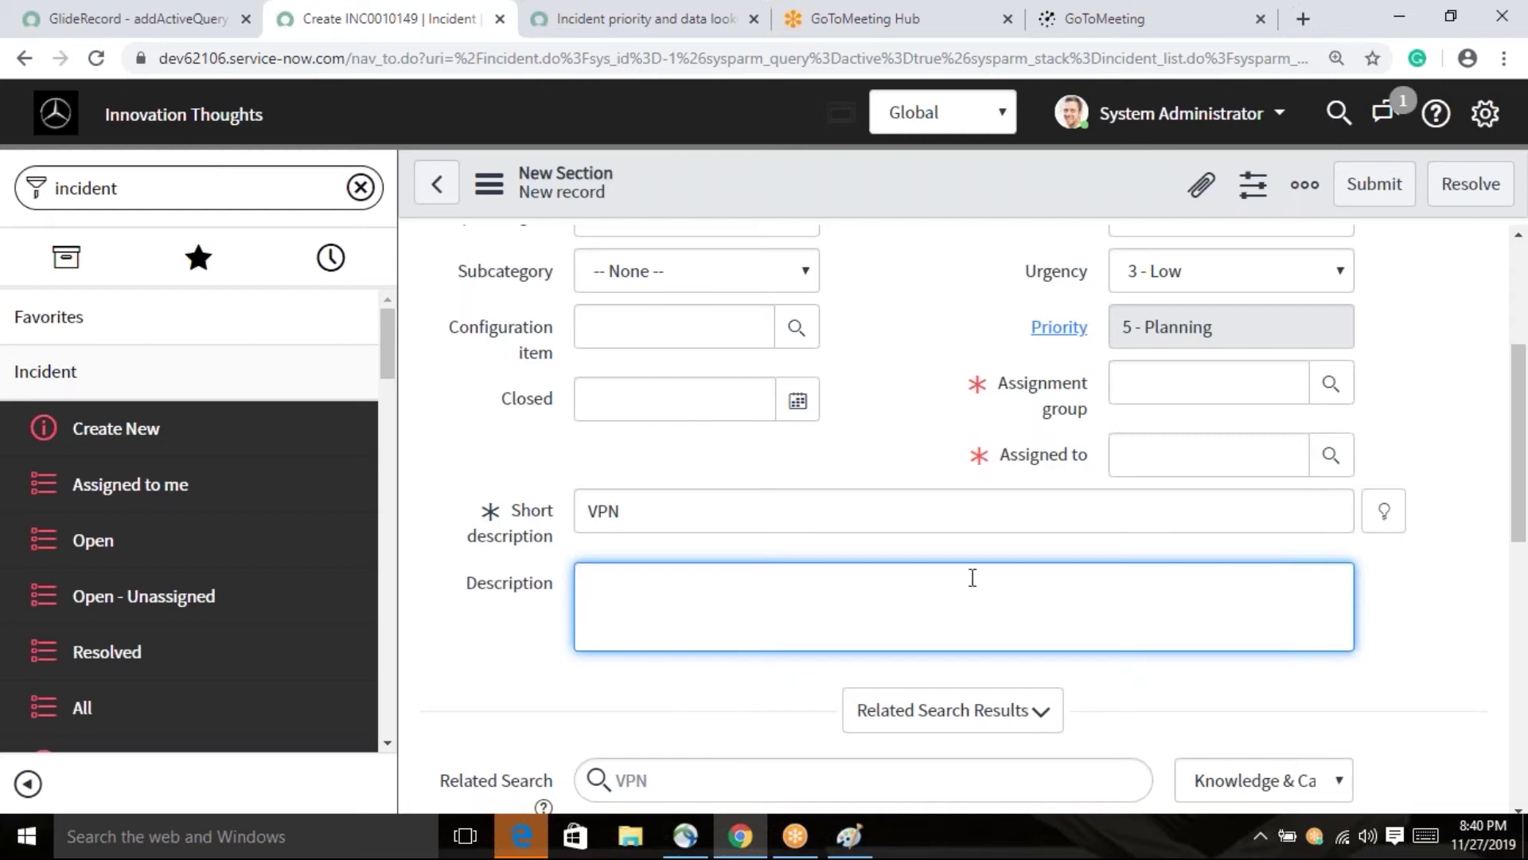
{"action": "scroll", "coordinate": [1357, 517], "scroll_direction": "up", "scroll_amount": 4}
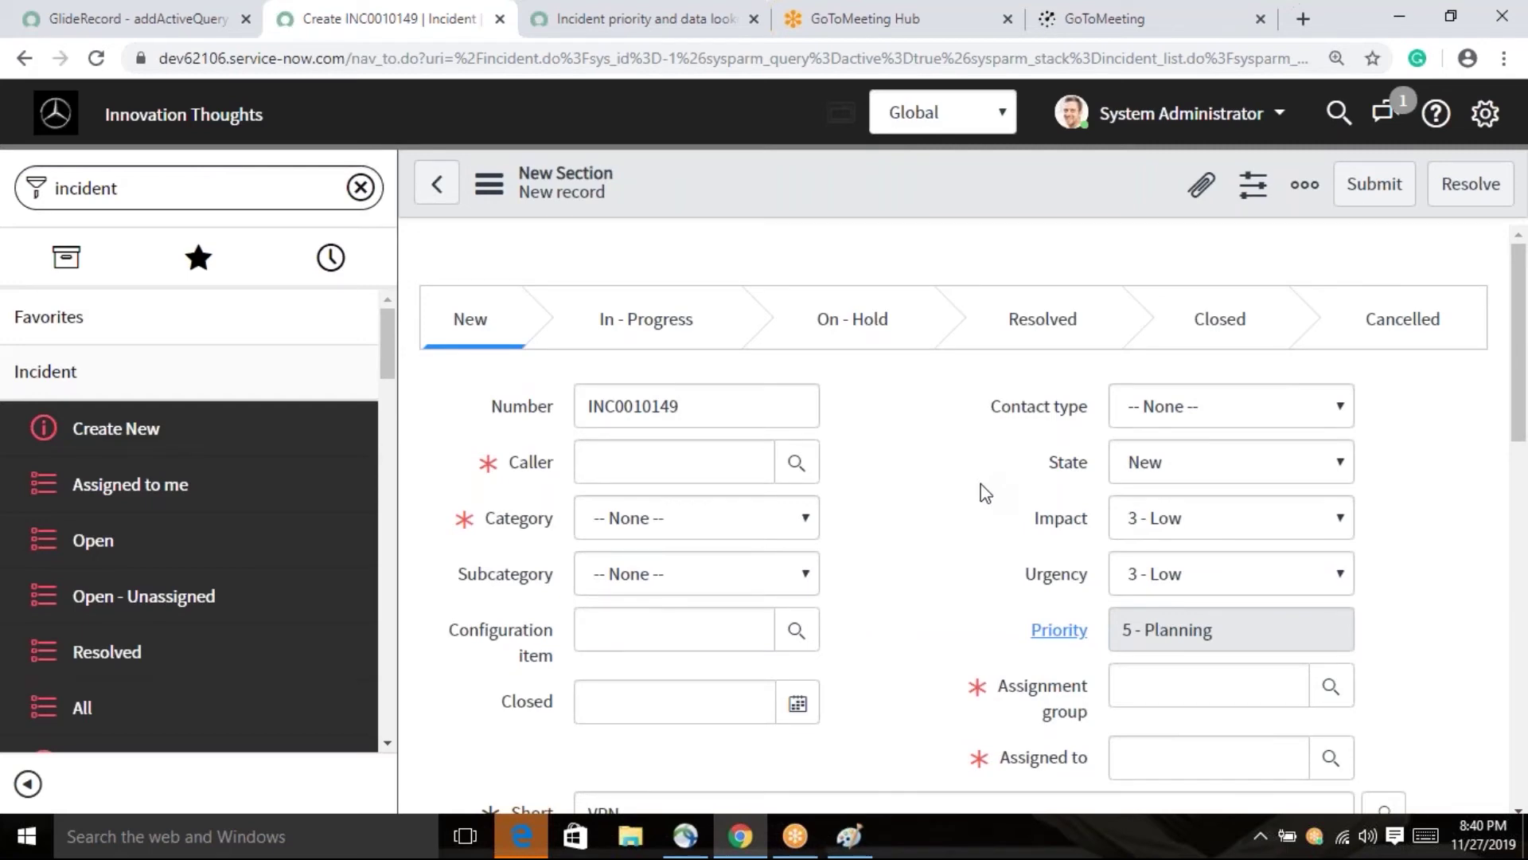
{"action": "scroll", "coordinate": [944, 503], "scroll_direction": "down", "scroll_amount": 1}
{"action": "scroll", "coordinate": [984, 474], "scroll_direction": "down", "scroll_amount": 1}
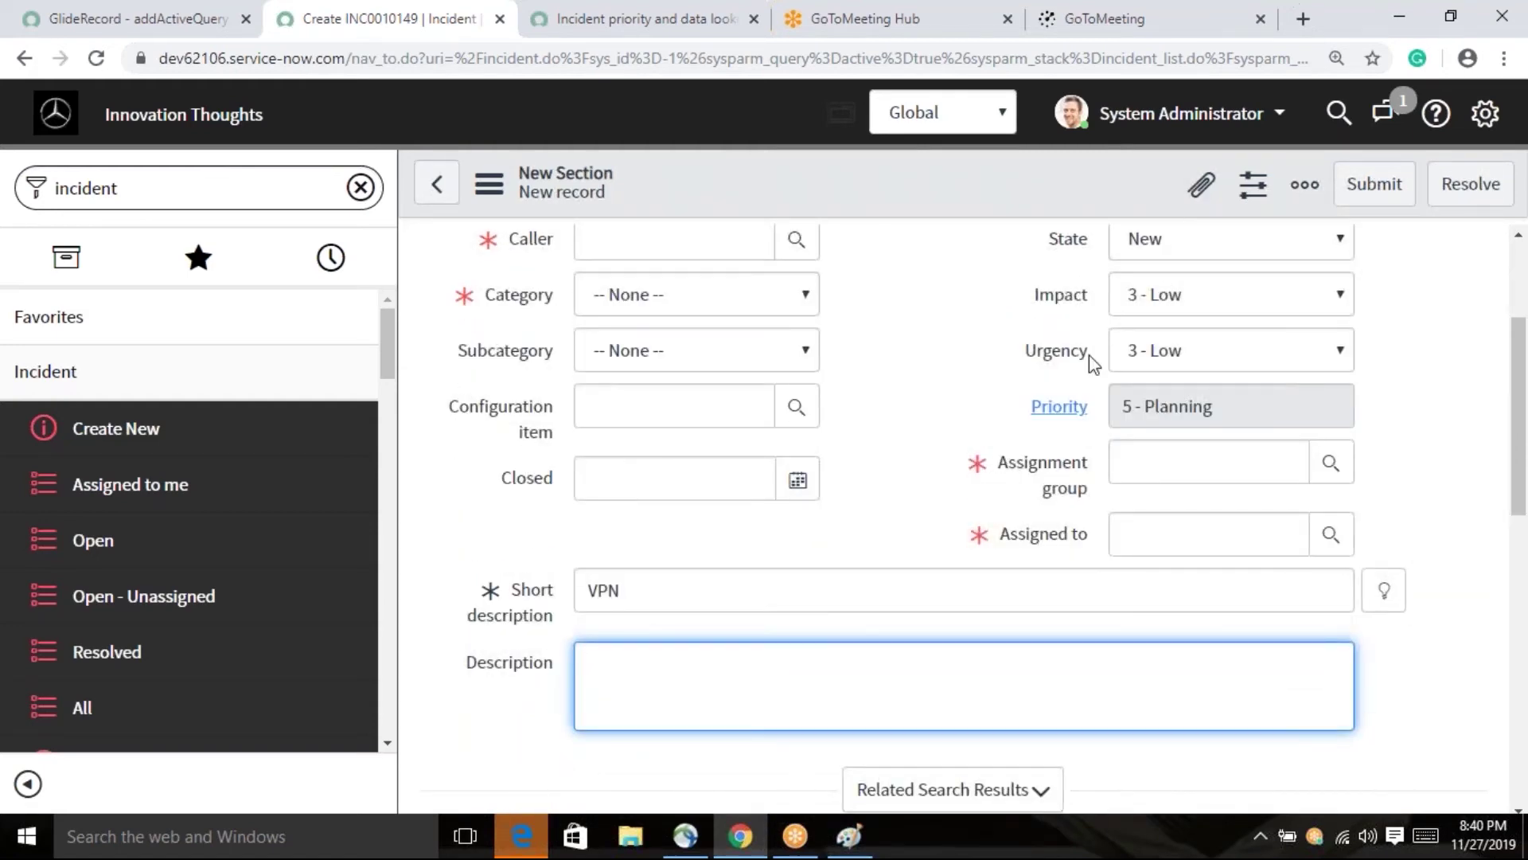
- View the incident's attachment options without adding a file, and look over the form down to the Notes section
{"action": "left_click", "coordinate": [1206, 186]}
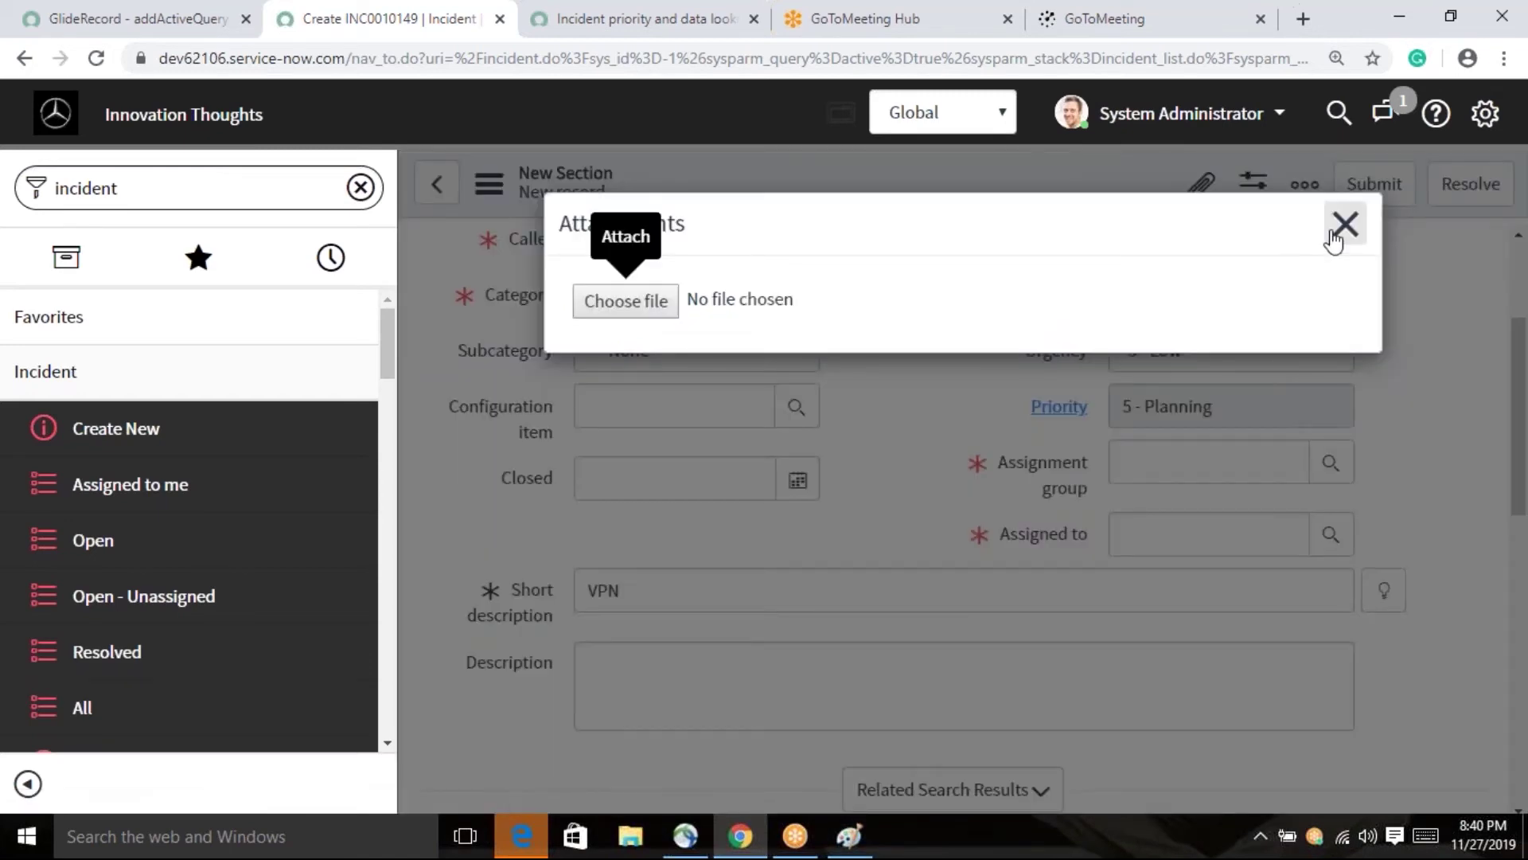
{"action": "left_click", "coordinate": [1341, 226]}
{"action": "left_click", "coordinate": [979, 463]}
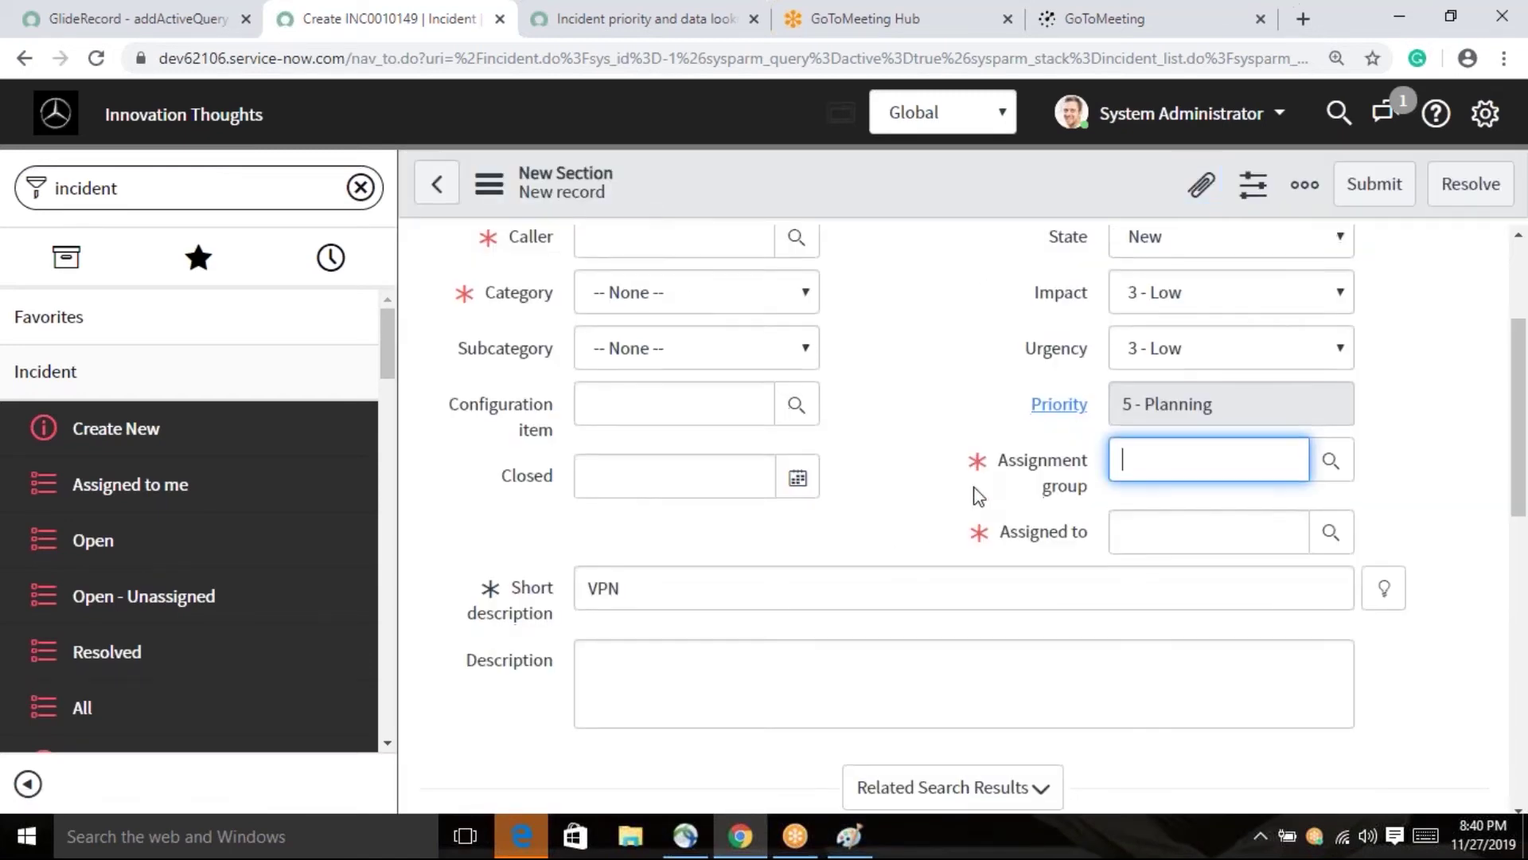
{"action": "scroll", "coordinate": [979, 518], "scroll_direction": "down", "scroll_amount": 2}
{"action": "scroll", "coordinate": [990, 566], "scroll_direction": "down", "scroll_amount": 5}
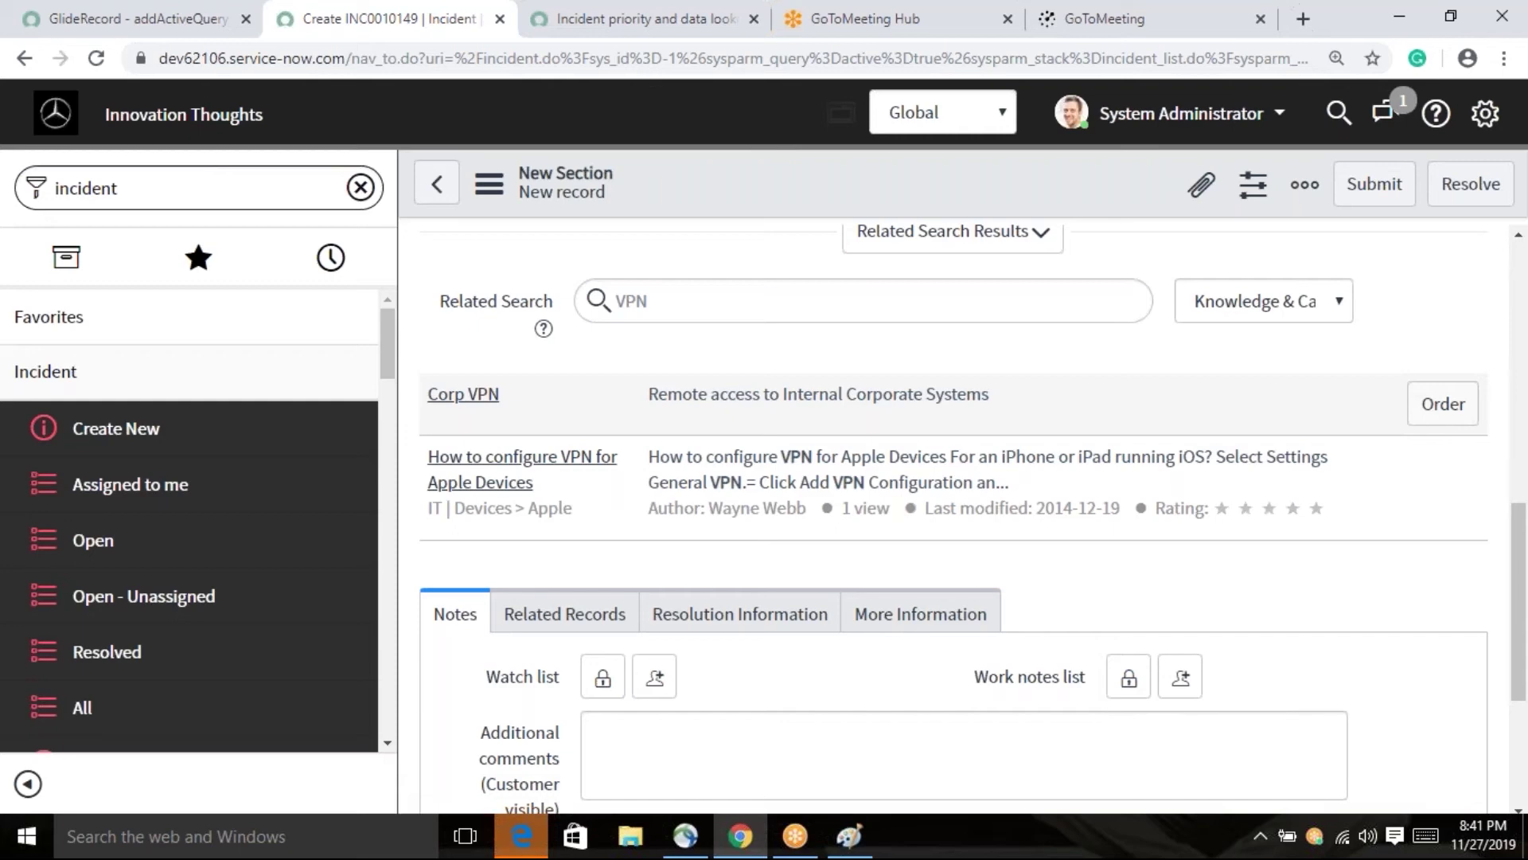
{"action": "scroll", "coordinate": [1317, 482], "scroll_direction": "up", "scroll_amount": 10}
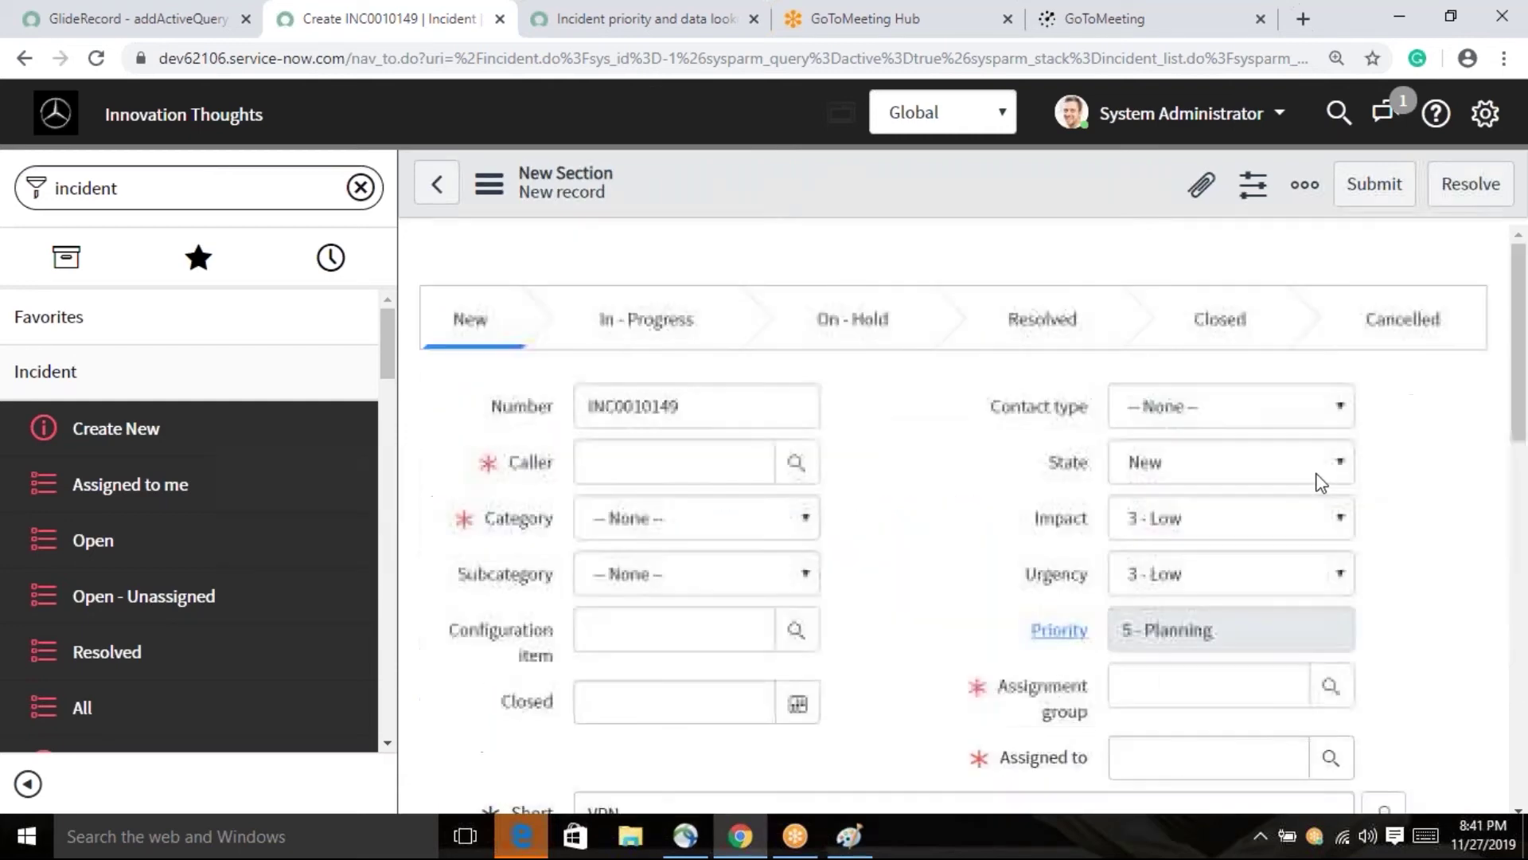
- Attach the Task Coding text file from the Desktop to the new incident and close the attachments dialog
{"action": "left_click", "coordinate": [1202, 183]}
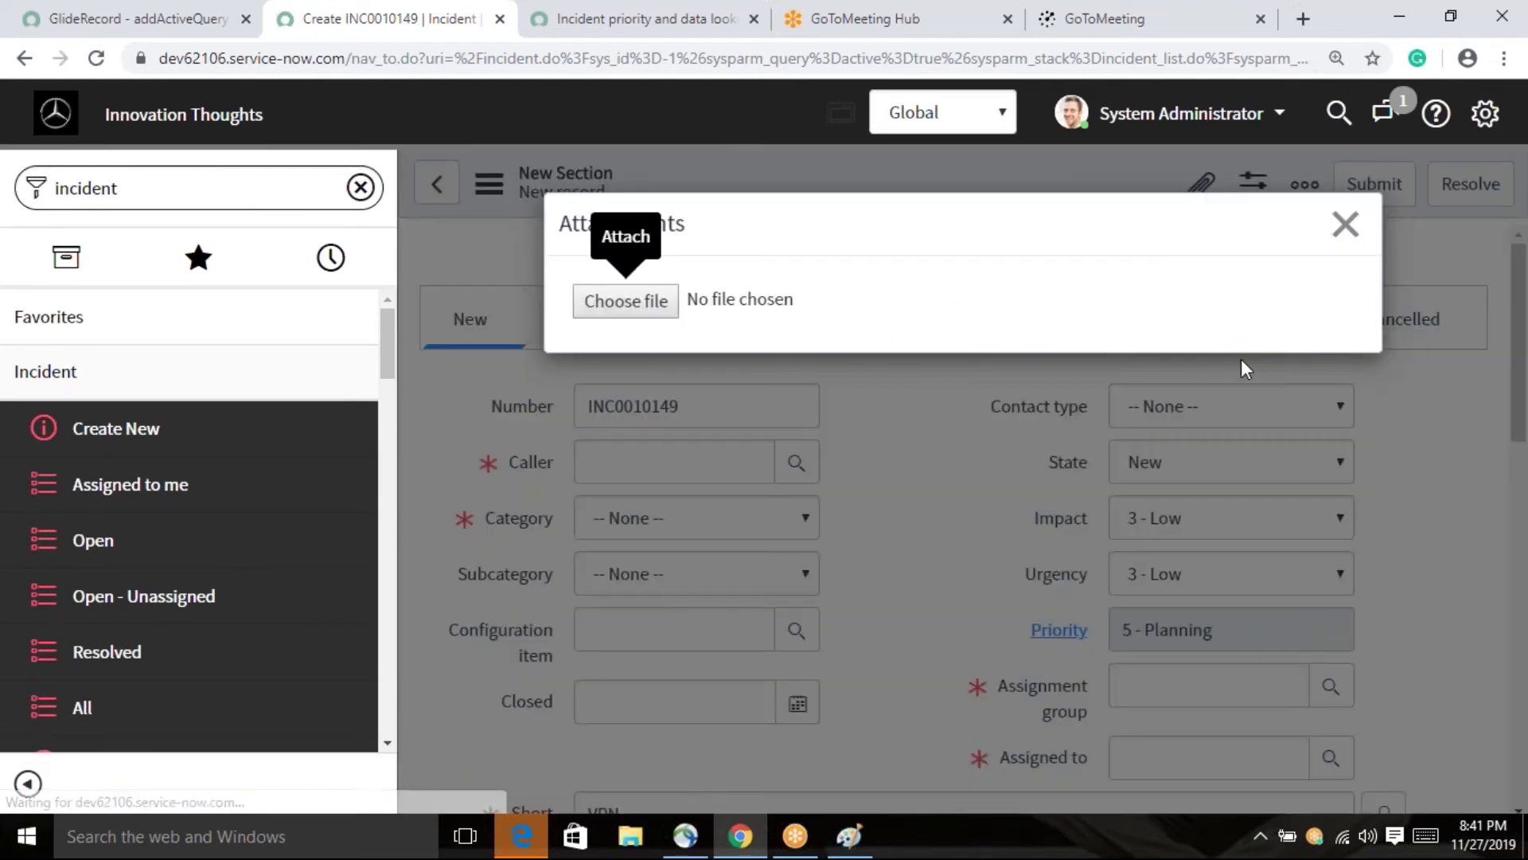
{"action": "left_click", "coordinate": [625, 301]}
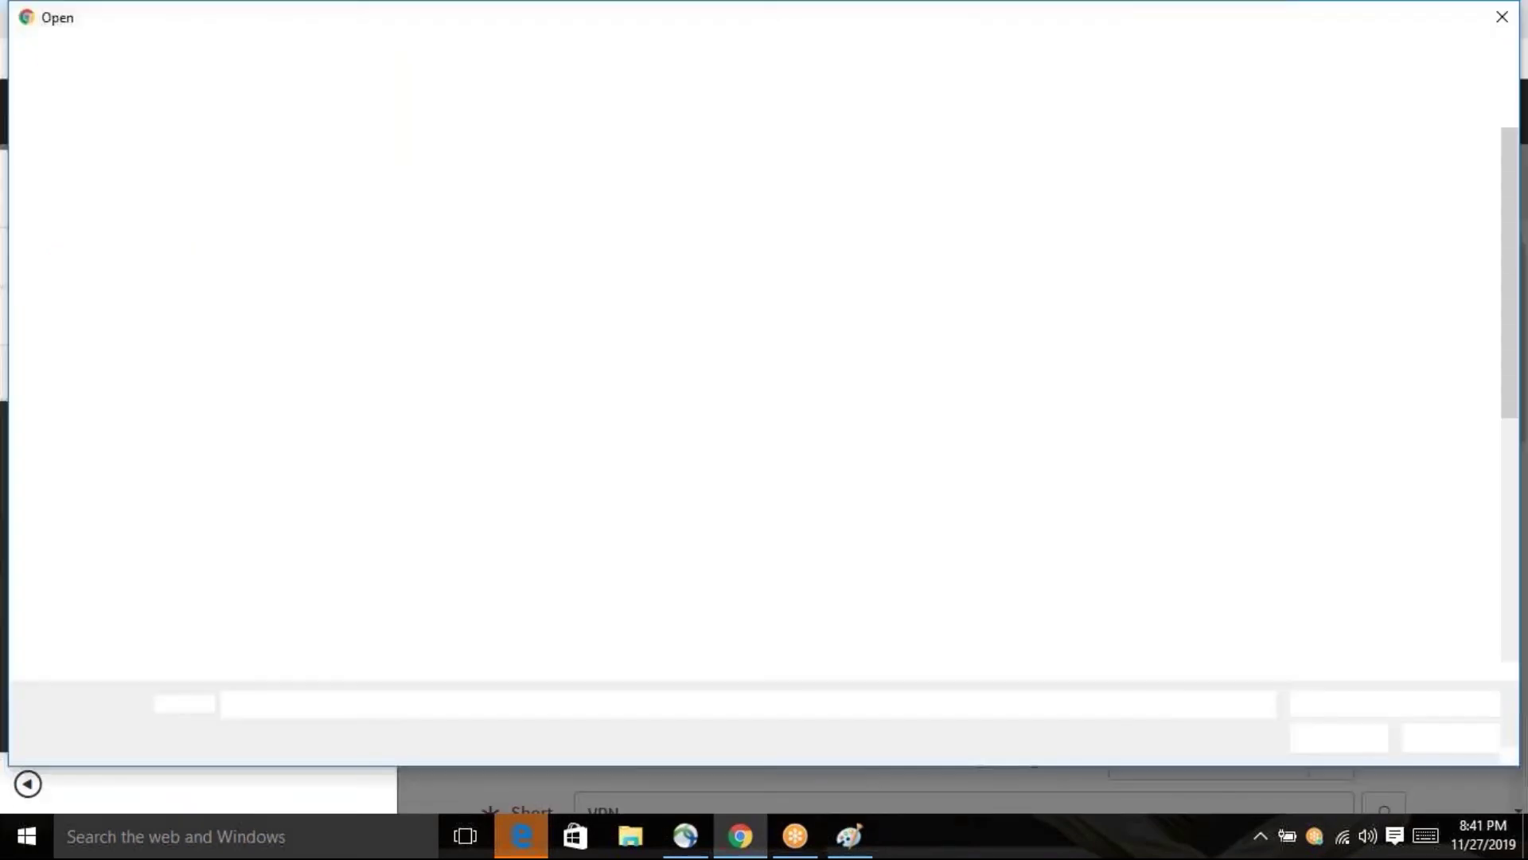
{"action": "scroll", "coordinate": [266, 654], "scroll_direction": "down", "scroll_amount": 1}
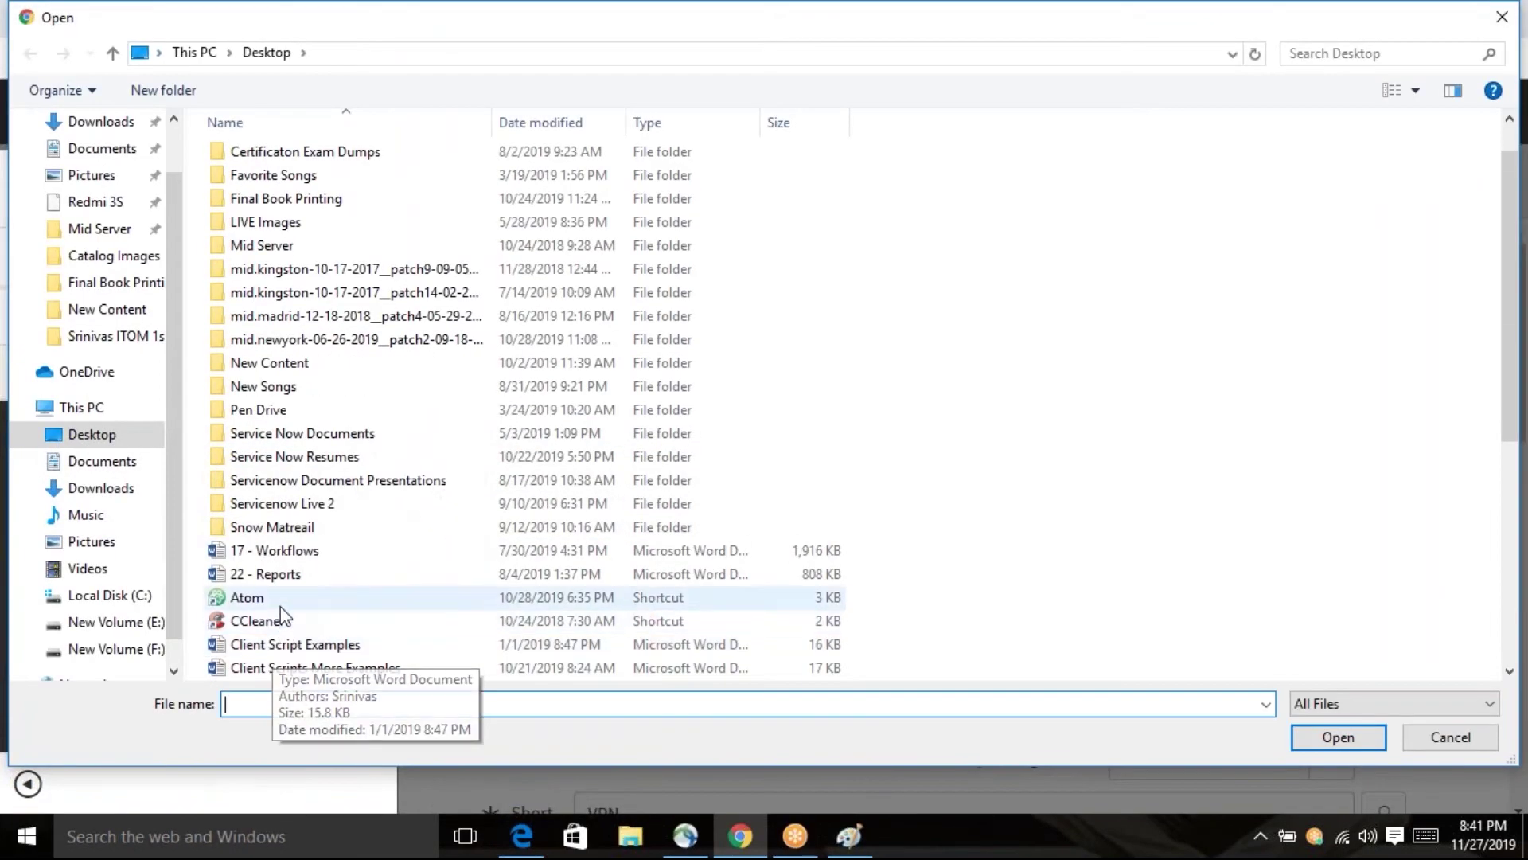
{"action": "scroll", "coordinate": [278, 609], "scroll_direction": "down", "scroll_amount": 1}
{"action": "scroll", "coordinate": [255, 609], "scroll_direction": "down", "scroll_amount": 1}
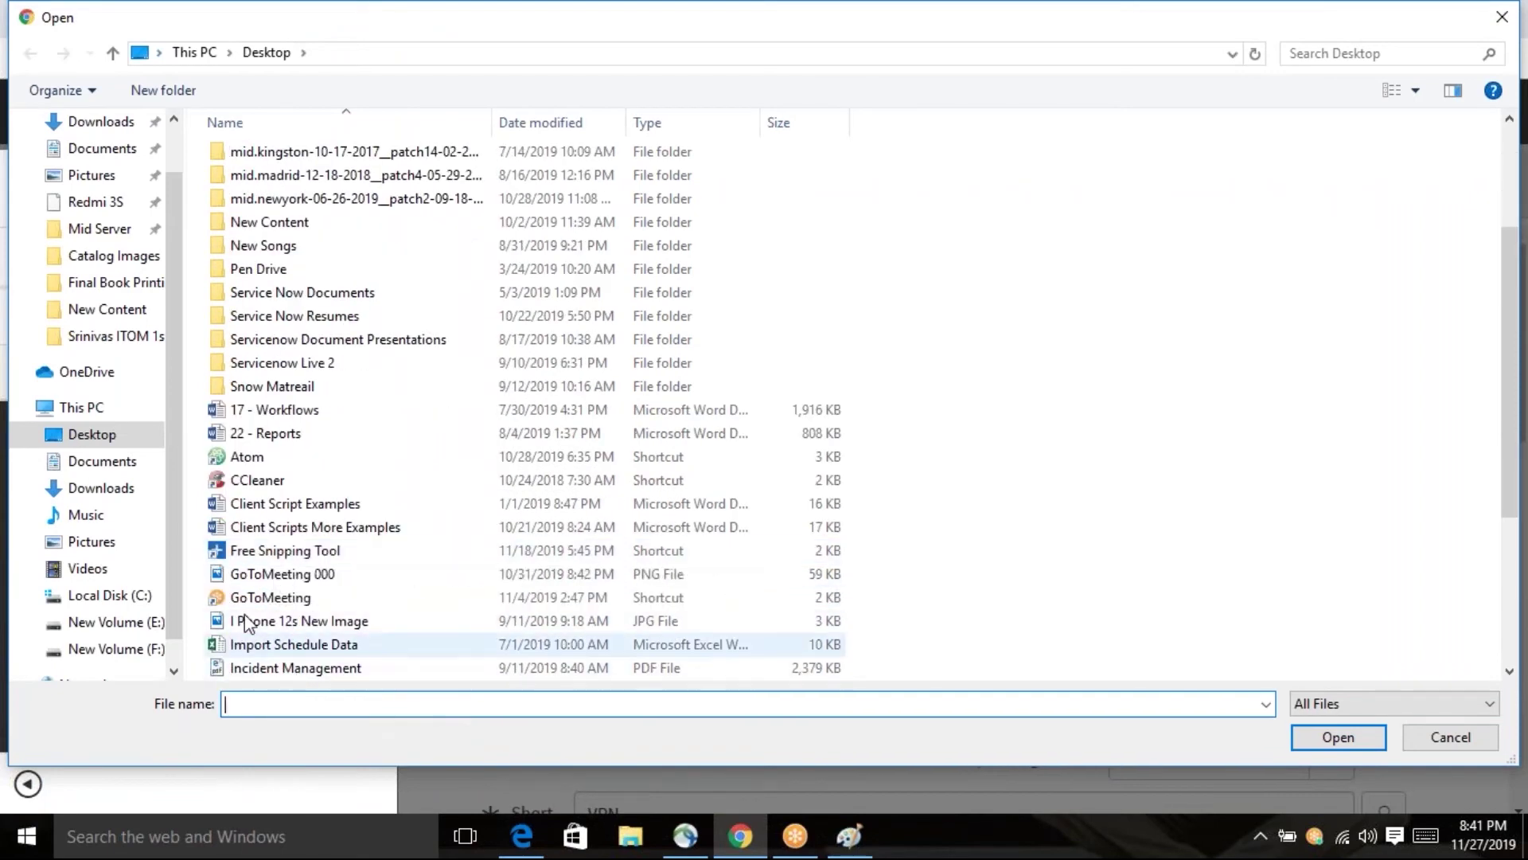
{"action": "scroll", "coordinate": [271, 613], "scroll_direction": "down", "scroll_amount": 3}
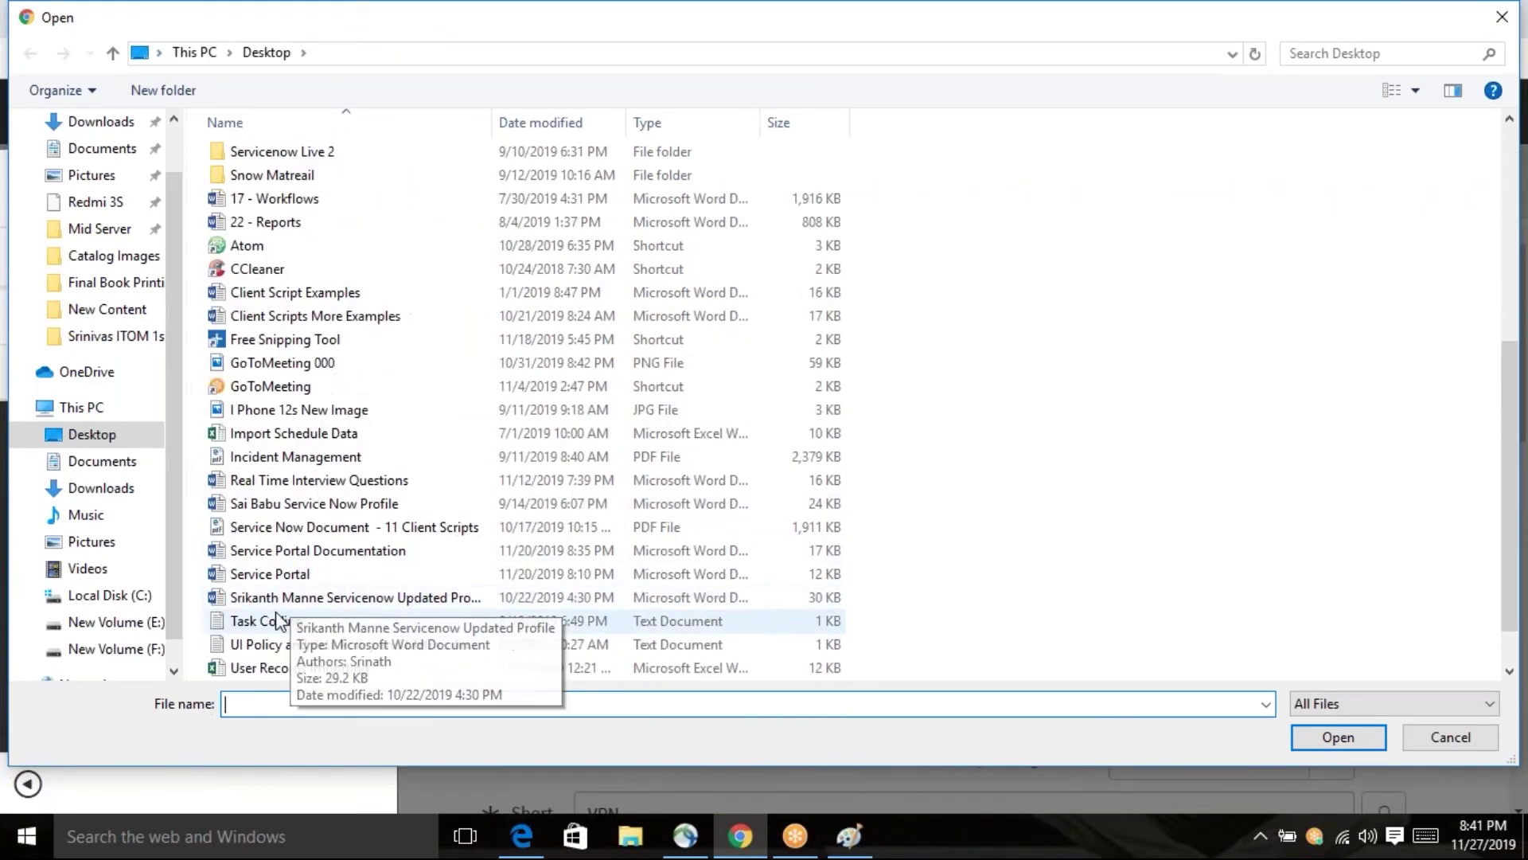
{"action": "scroll", "coordinate": [271, 661], "scroll_direction": "down", "scroll_amount": 1}
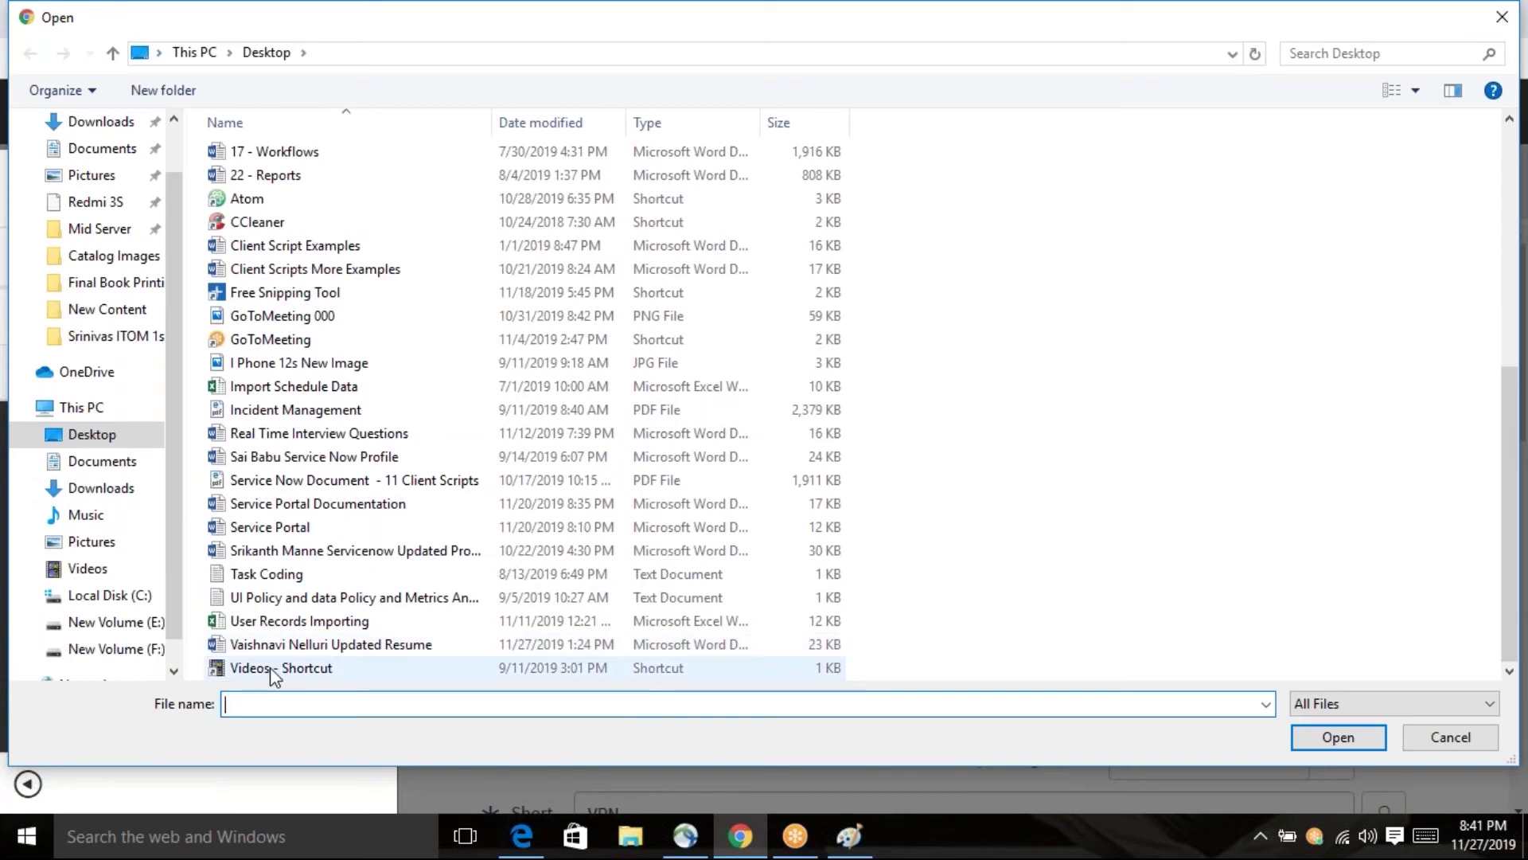
{"action": "left_click", "coordinate": [269, 574]}
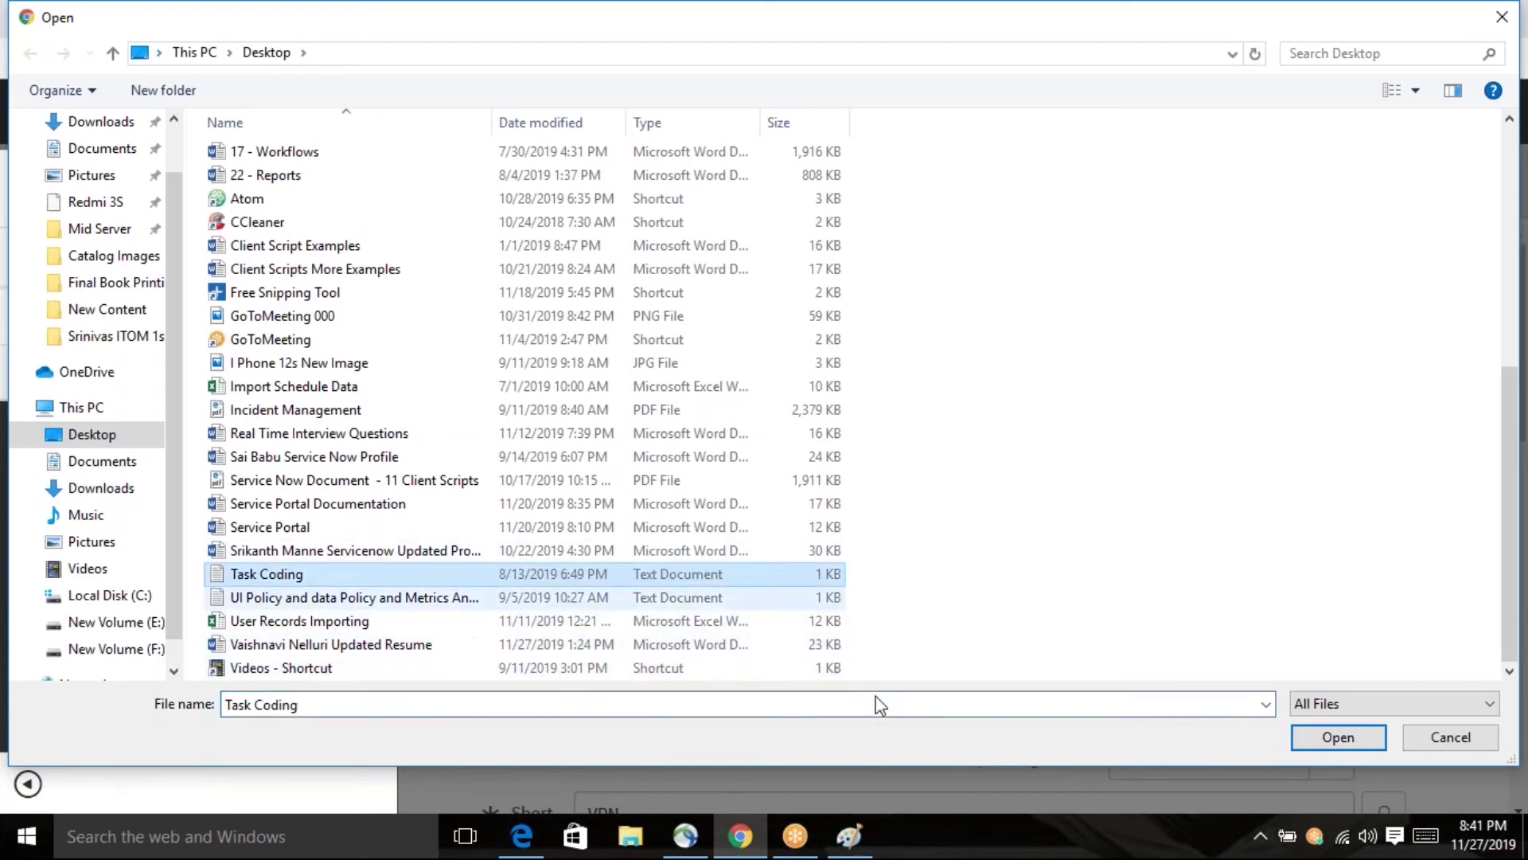
{"action": "left_click", "coordinate": [1357, 736]}
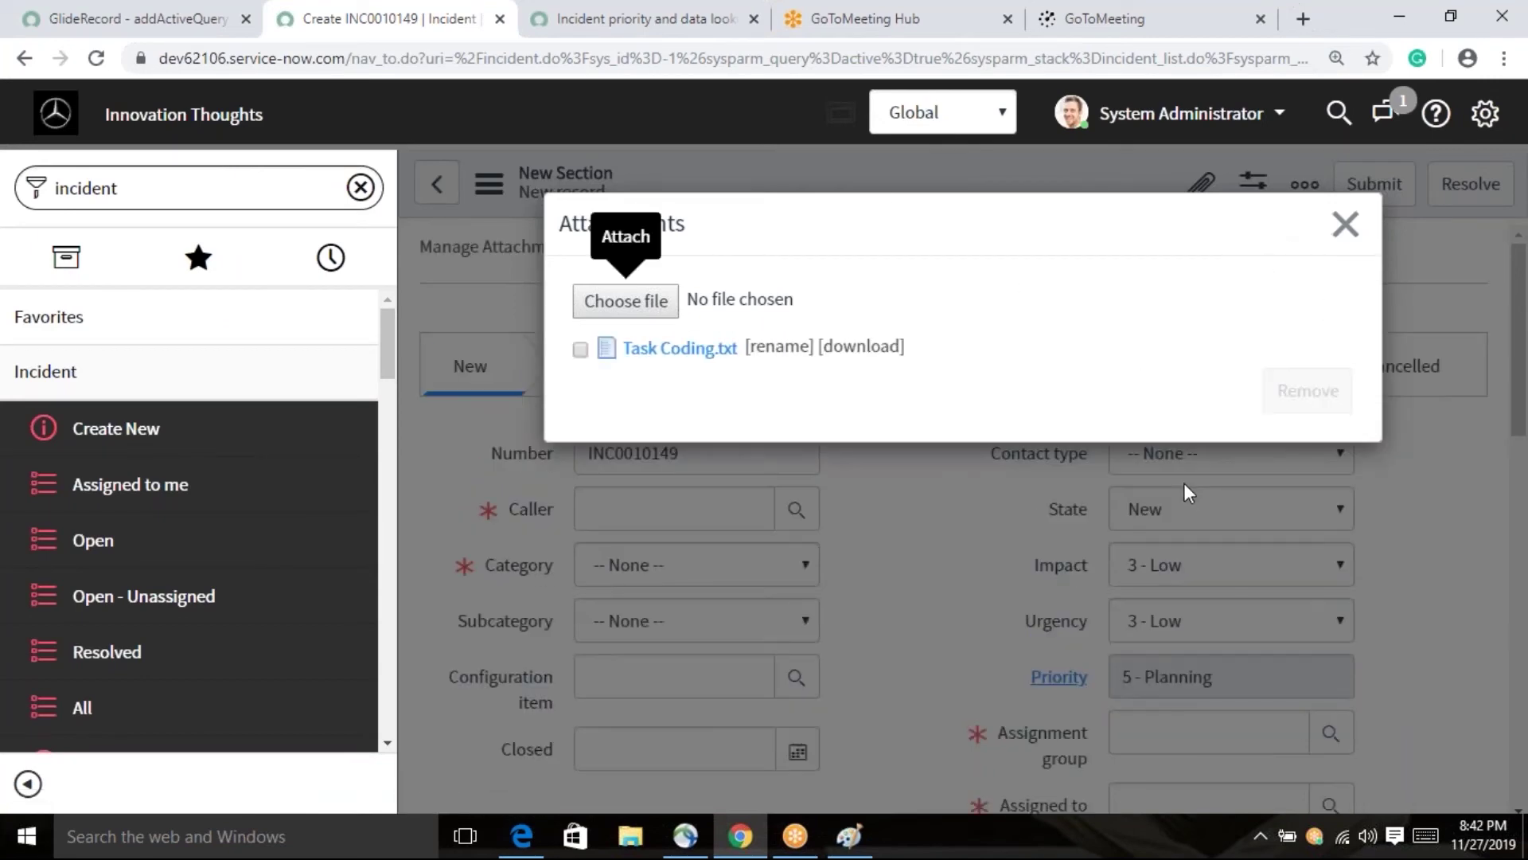
{"action": "left_click", "coordinate": [1343, 226]}
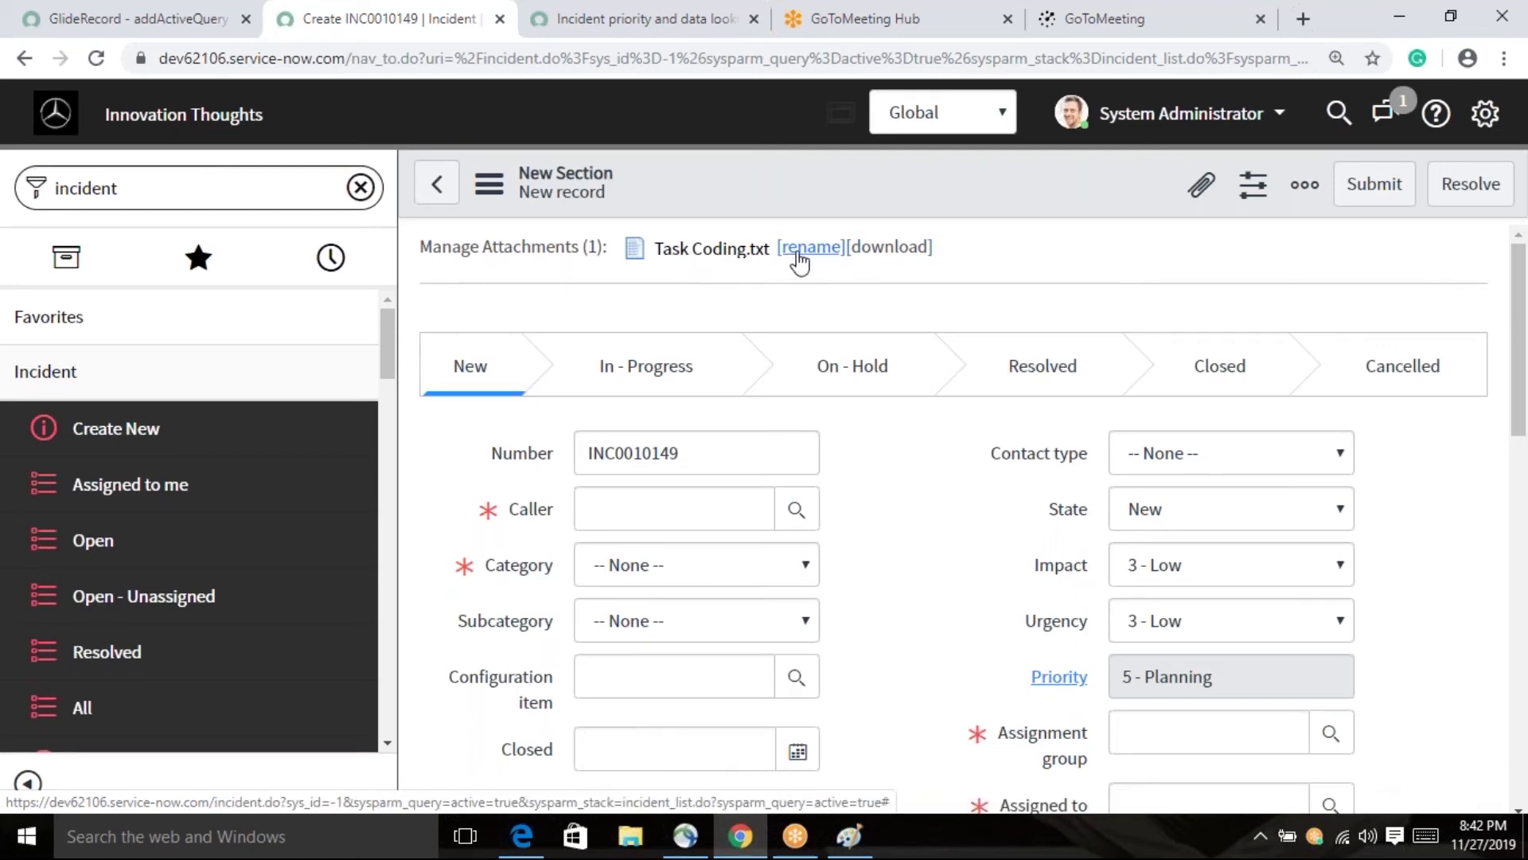
- Download the attached Task Coding.txt file, and remove the attachment from the incident
{"action": "left_click", "coordinate": [709, 250]}
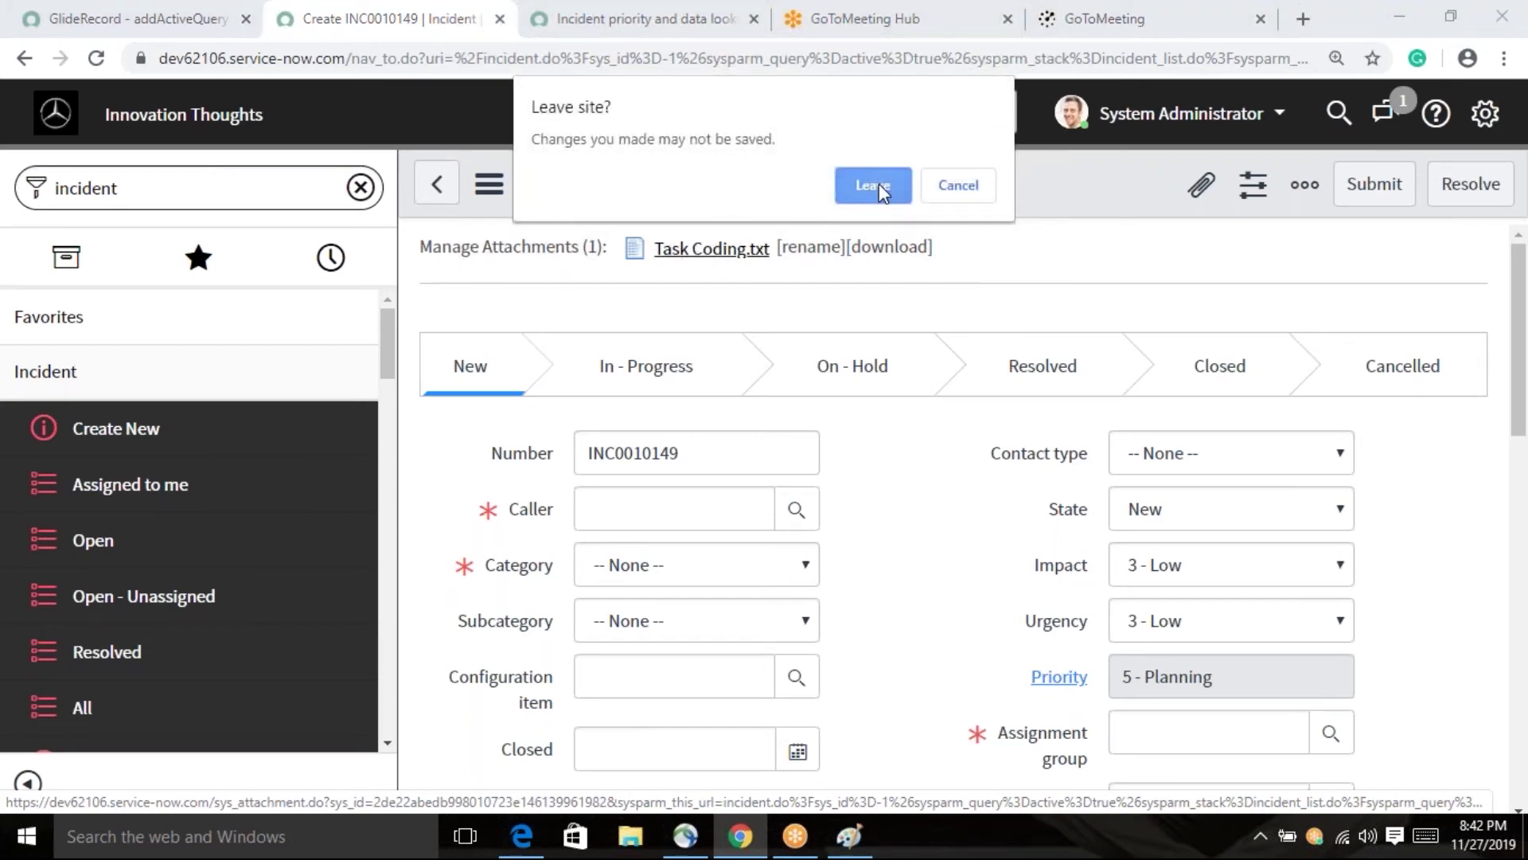
{"action": "left_click", "coordinate": [879, 183]}
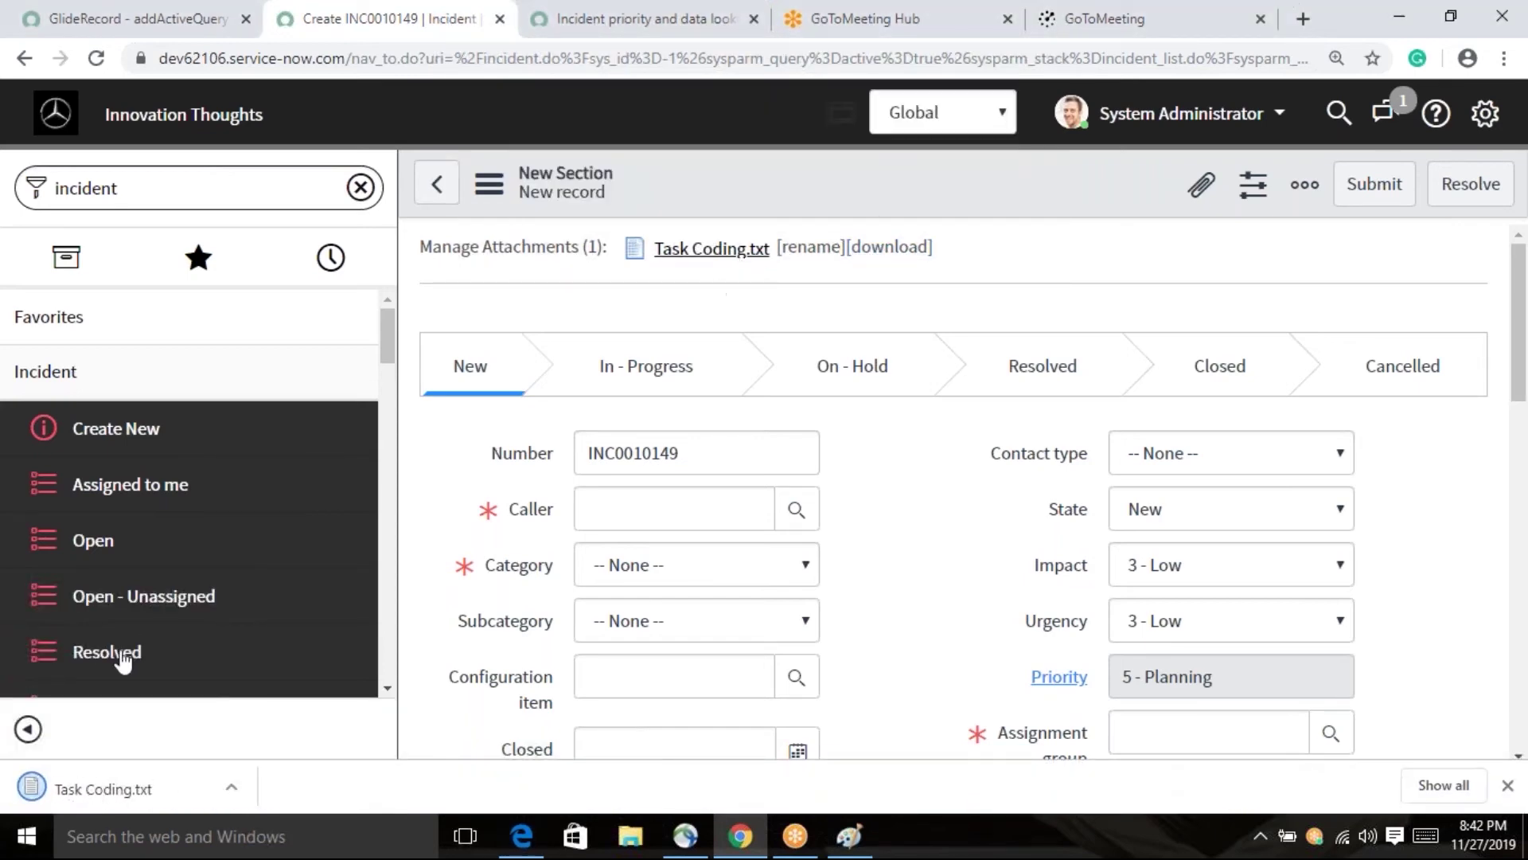
{"action": "left_click", "coordinate": [550, 249]}
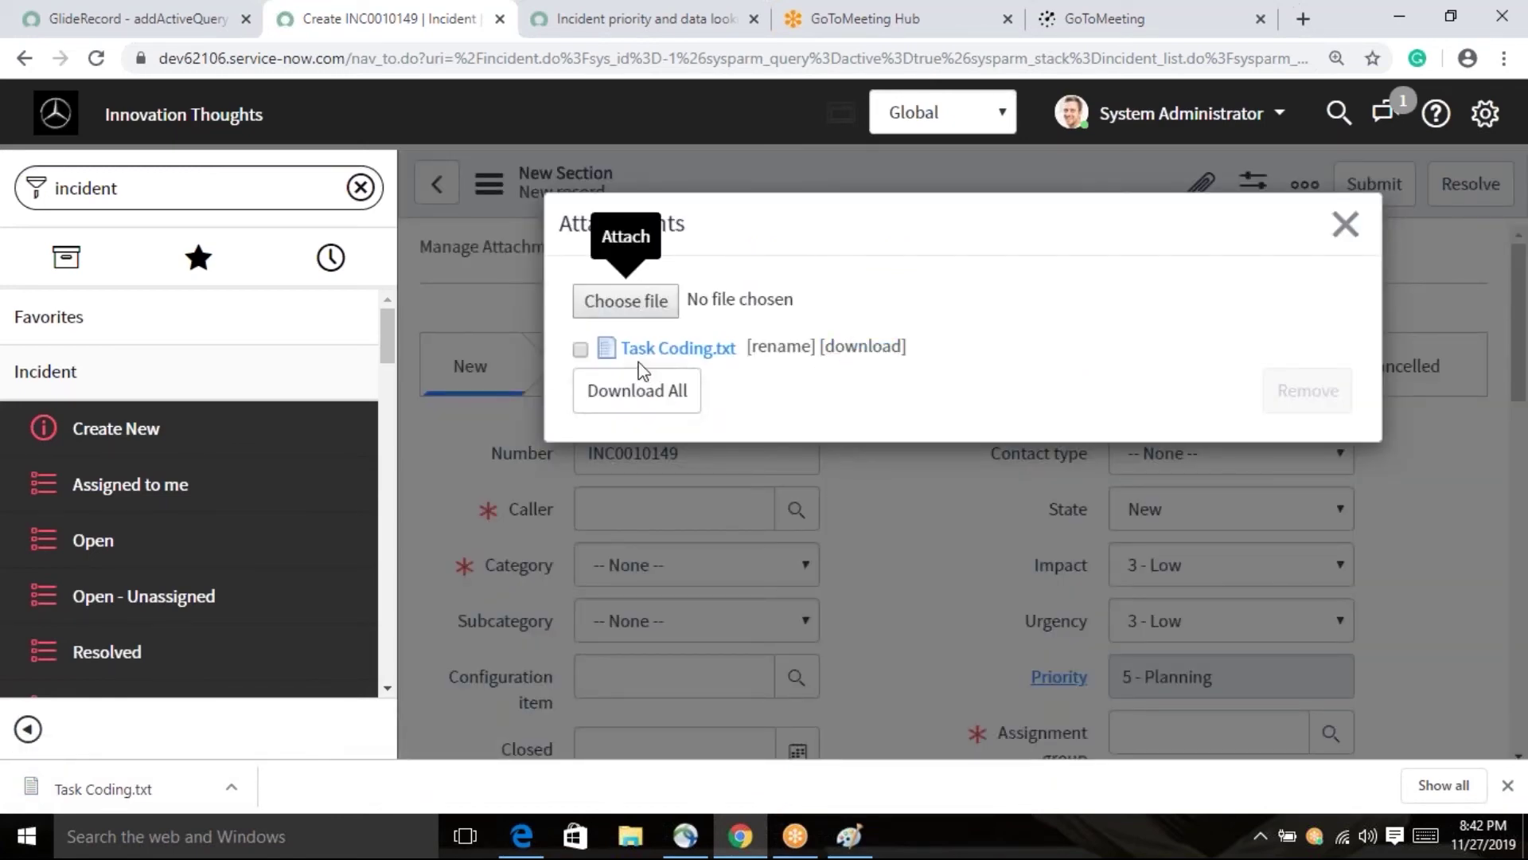
{"action": "left_click", "coordinate": [581, 350]}
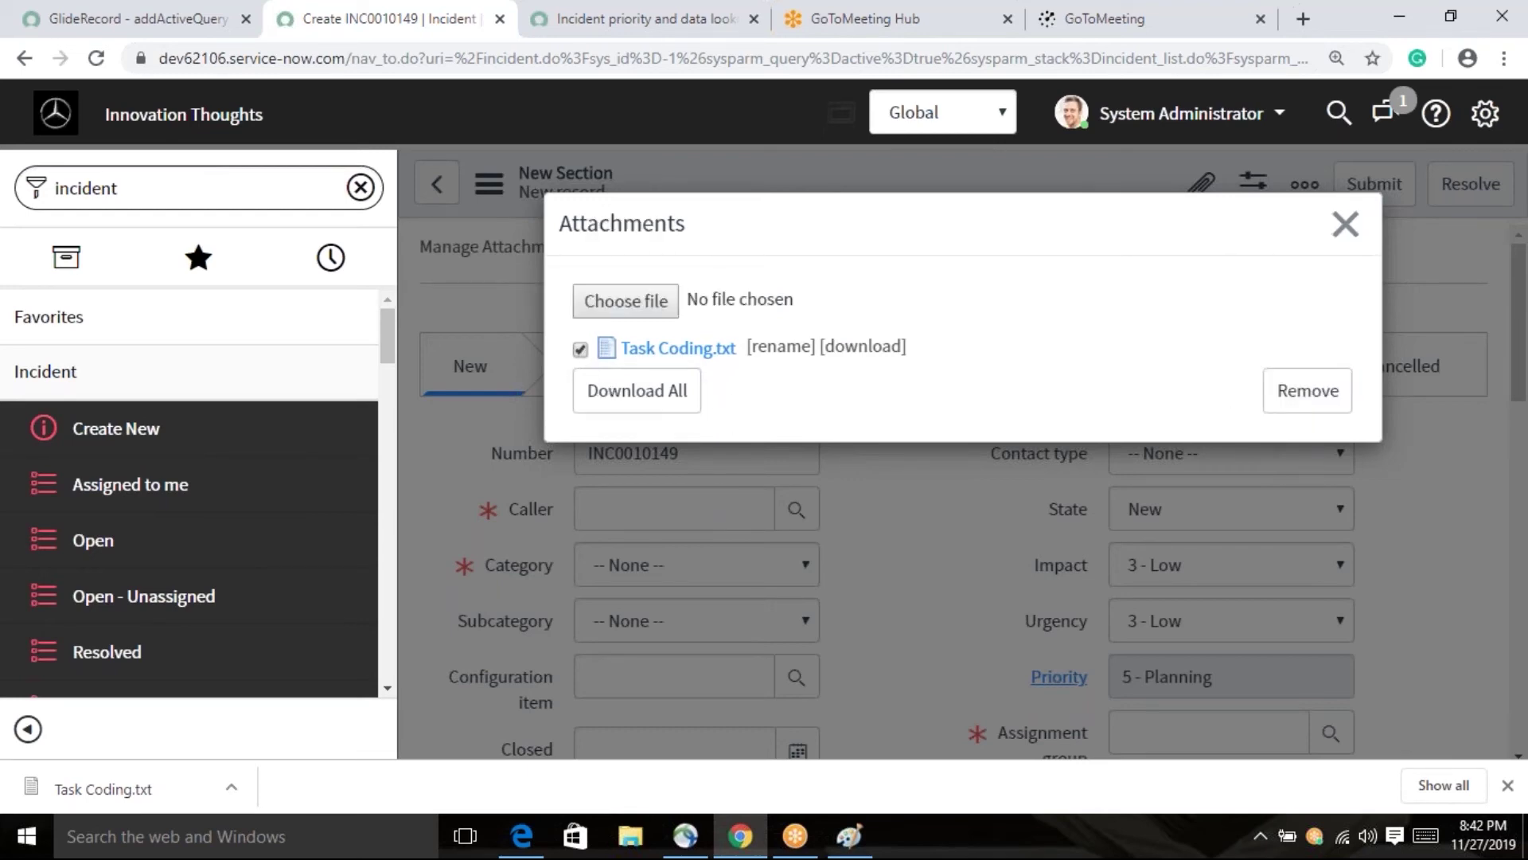
{"action": "left_click", "coordinate": [1283, 413]}
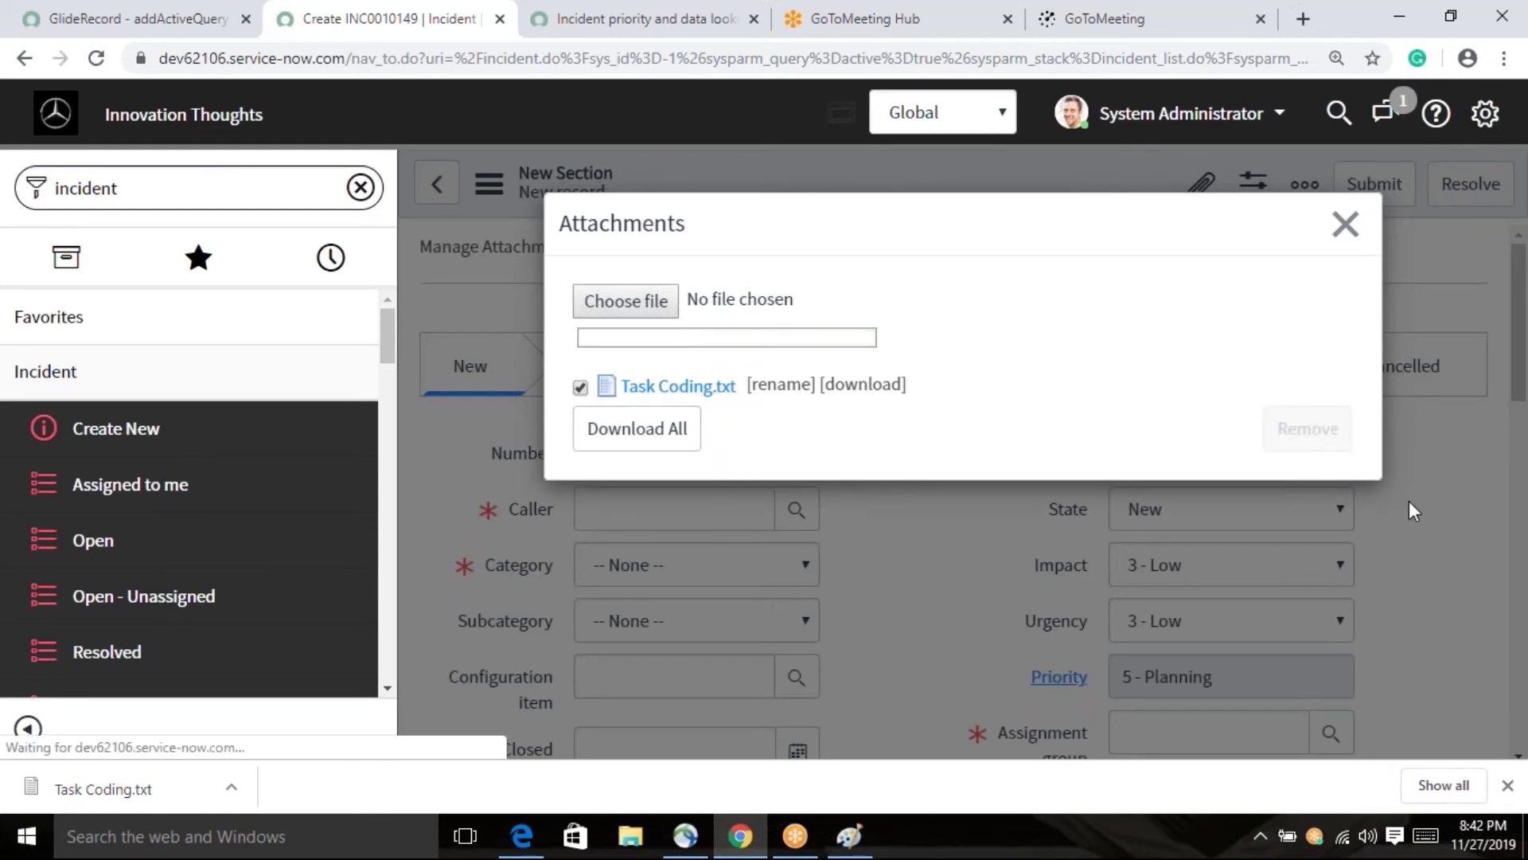
{"action": "left_click", "coordinate": [1345, 225]}
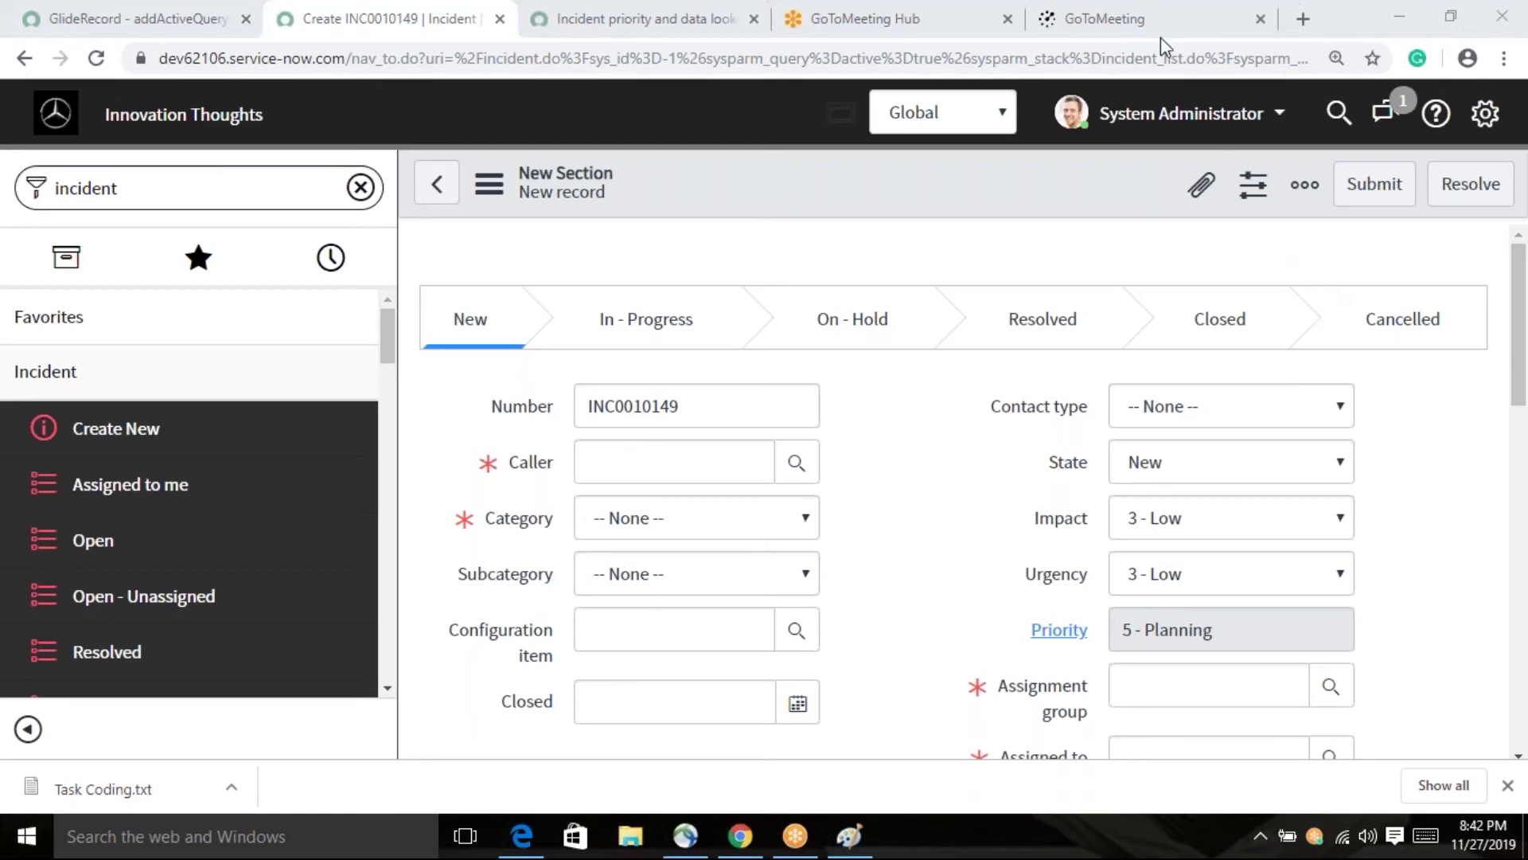
- Review the incident's Notes section, including the watch list, work notes list, additional comments and work notes fields
{"action": "left_click", "coordinate": [976, 447]}
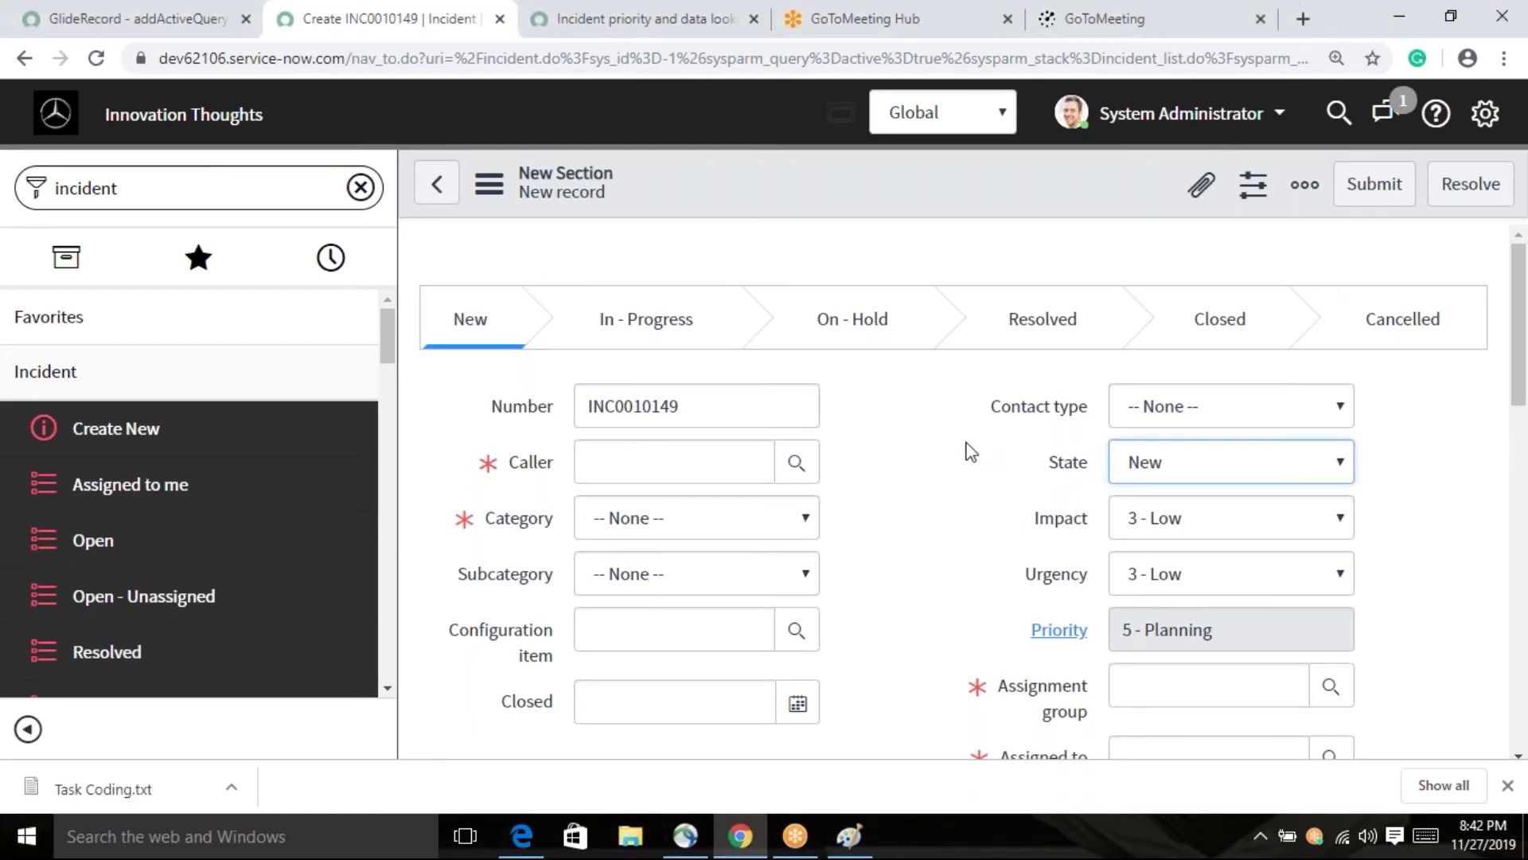
{"action": "scroll", "coordinate": [987, 526], "scroll_direction": "down", "scroll_amount": 7}
{"action": "scroll", "coordinate": [991, 541], "scroll_direction": "down", "scroll_amount": 5}
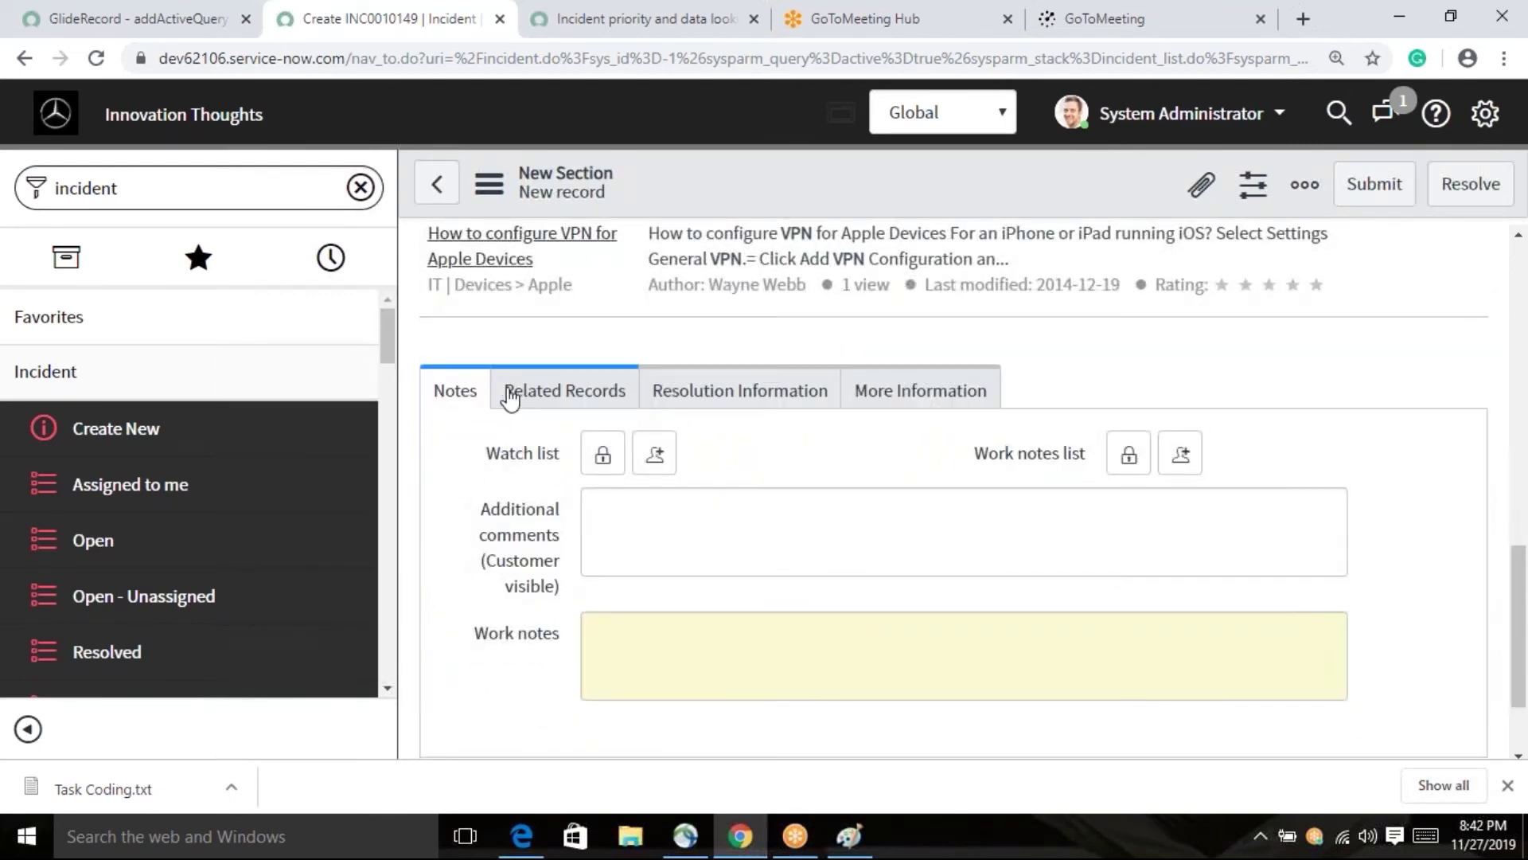
{"action": "left_click", "coordinate": [468, 400]}
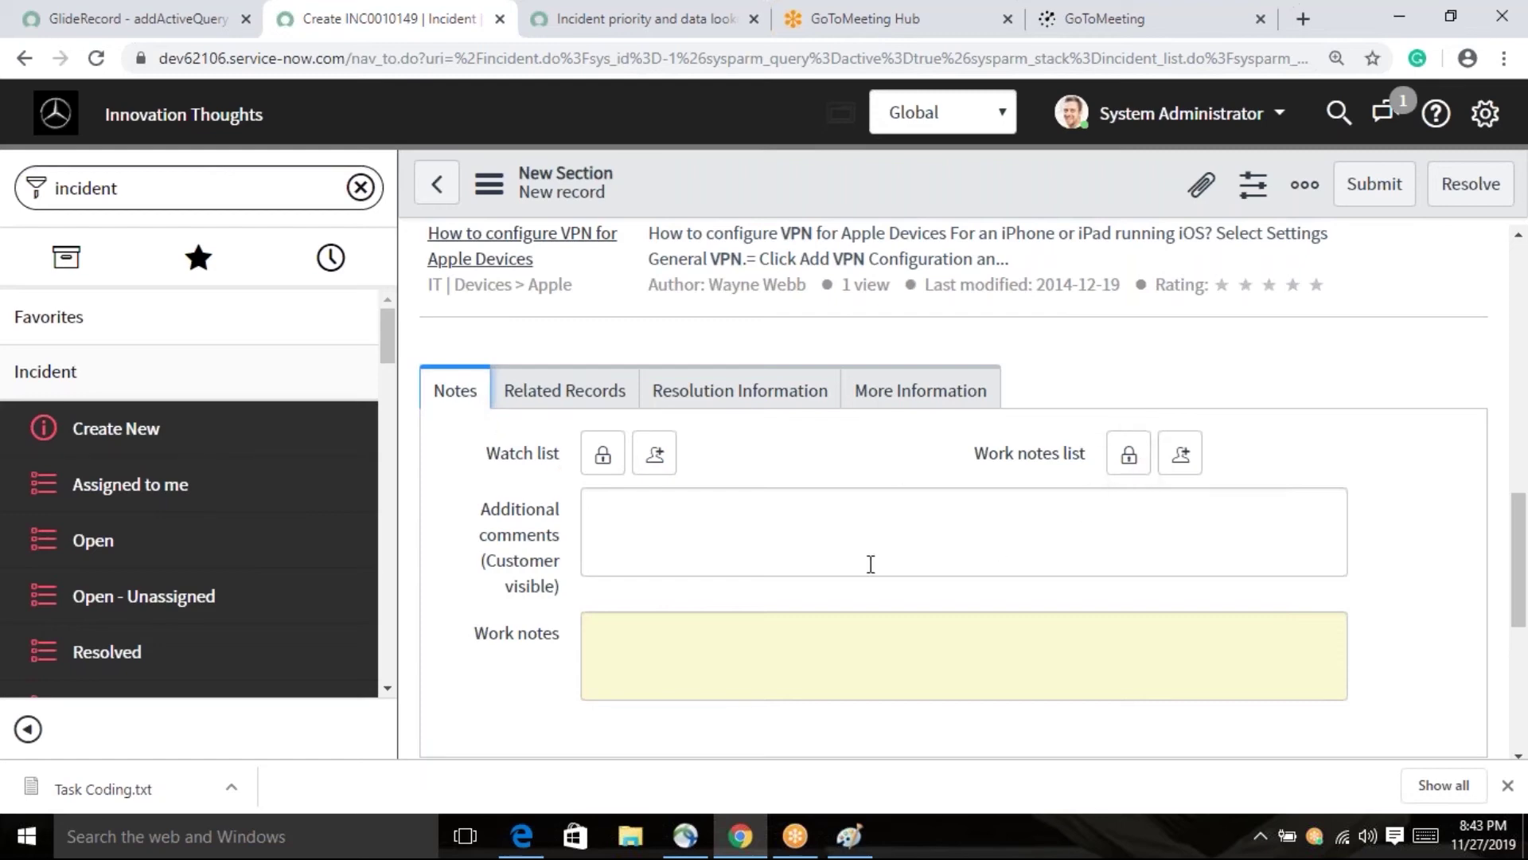
{"action": "scroll", "coordinate": [871, 563], "scroll_direction": "down", "scroll_amount": 5}
{"action": "scroll", "coordinate": [874, 577], "scroll_direction": "up", "scroll_amount": 10}
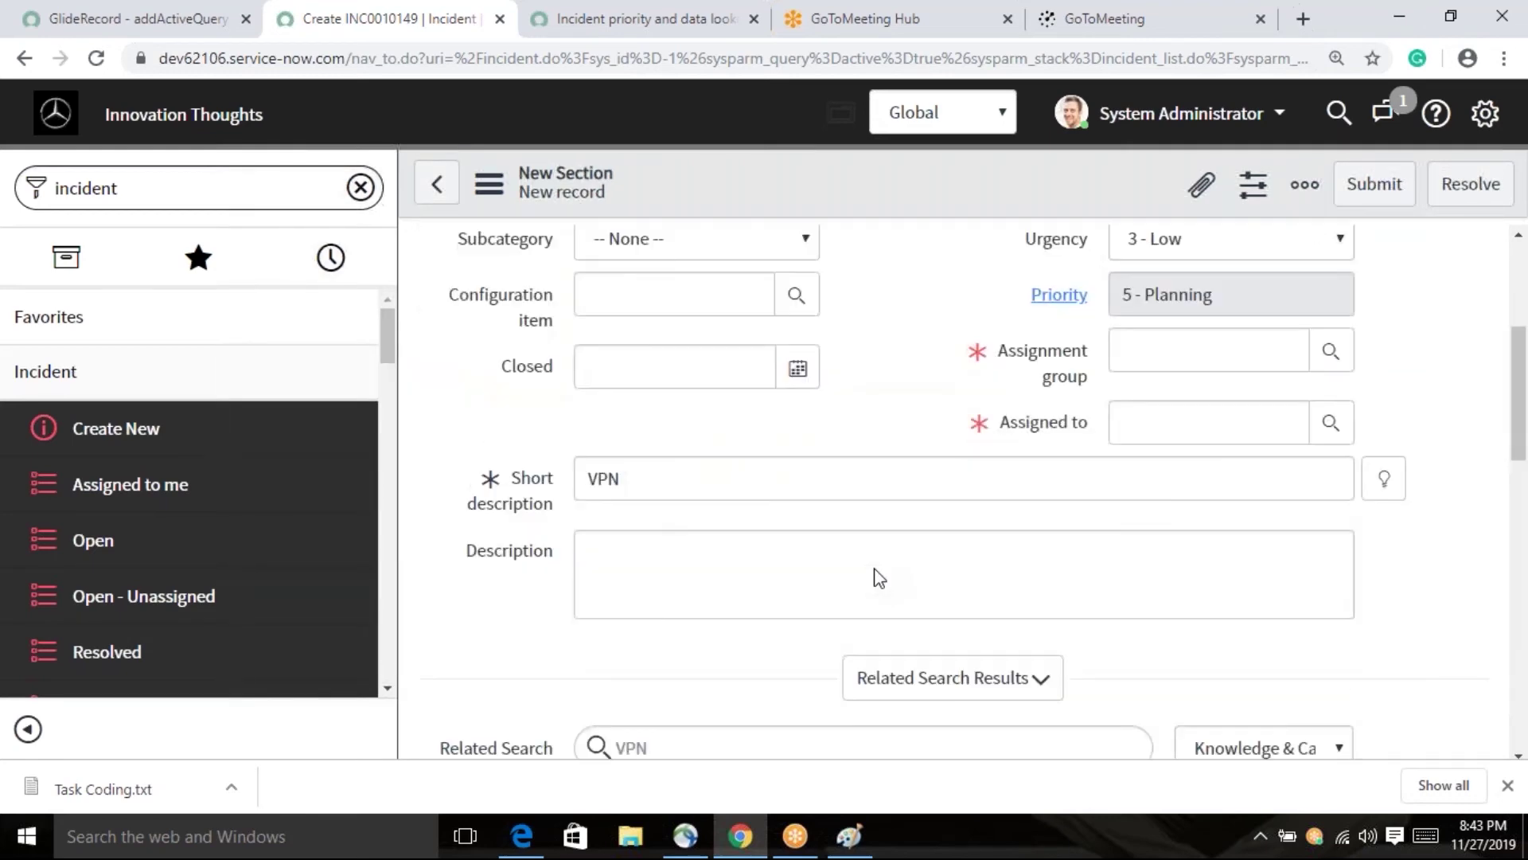
- Review the new incident form down to the Notes section, examining the work notes list, additional comments and work notes fields
{"action": "scroll", "coordinate": [894, 573], "scroll_direction": "down", "scroll_amount": 7}
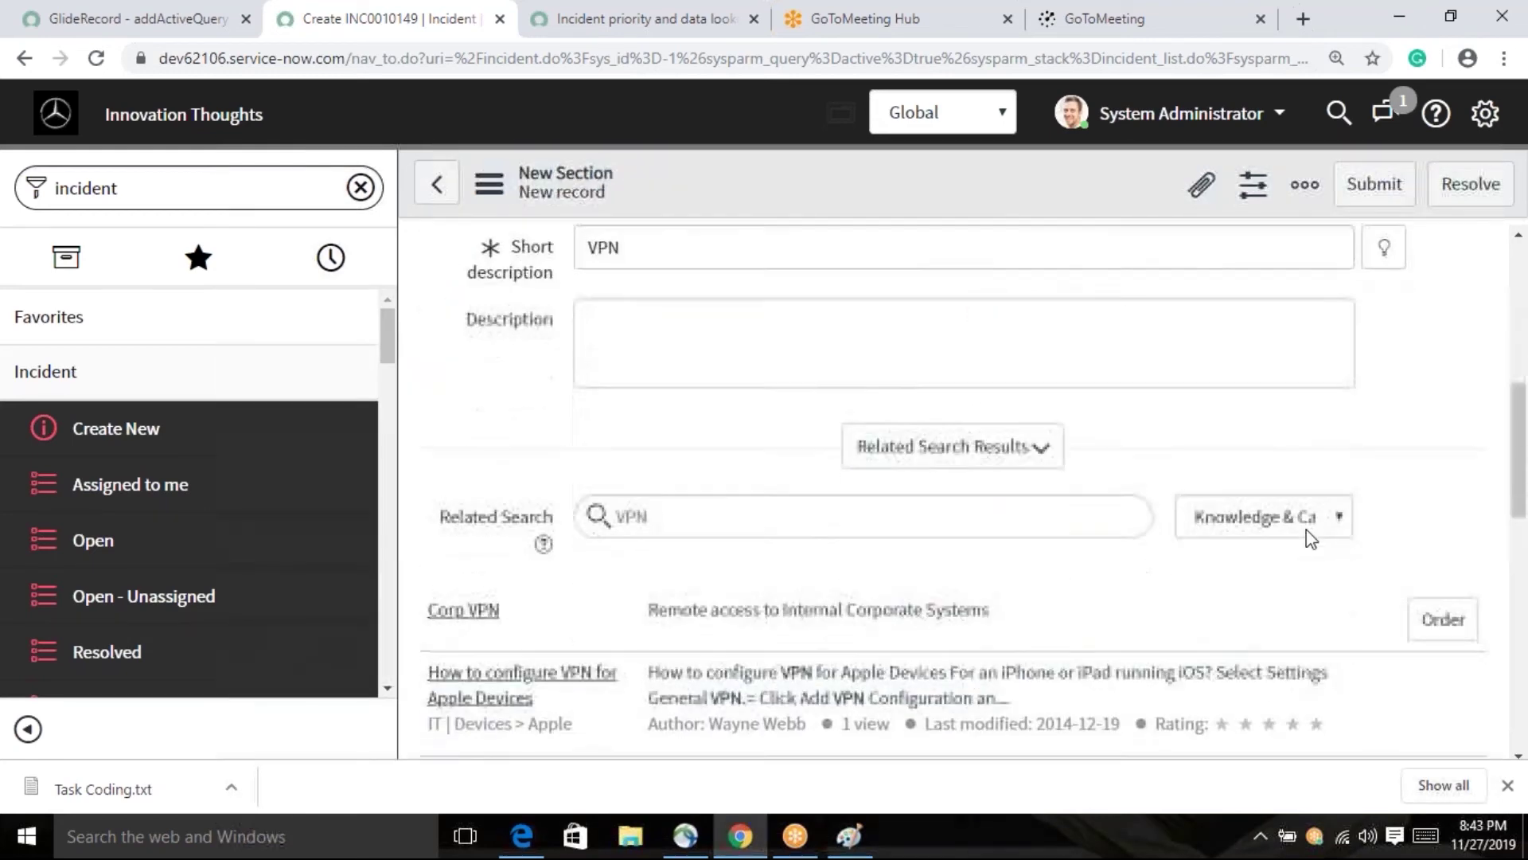
{"action": "scroll", "coordinate": [1306, 528], "scroll_direction": "down", "scroll_amount": 3}
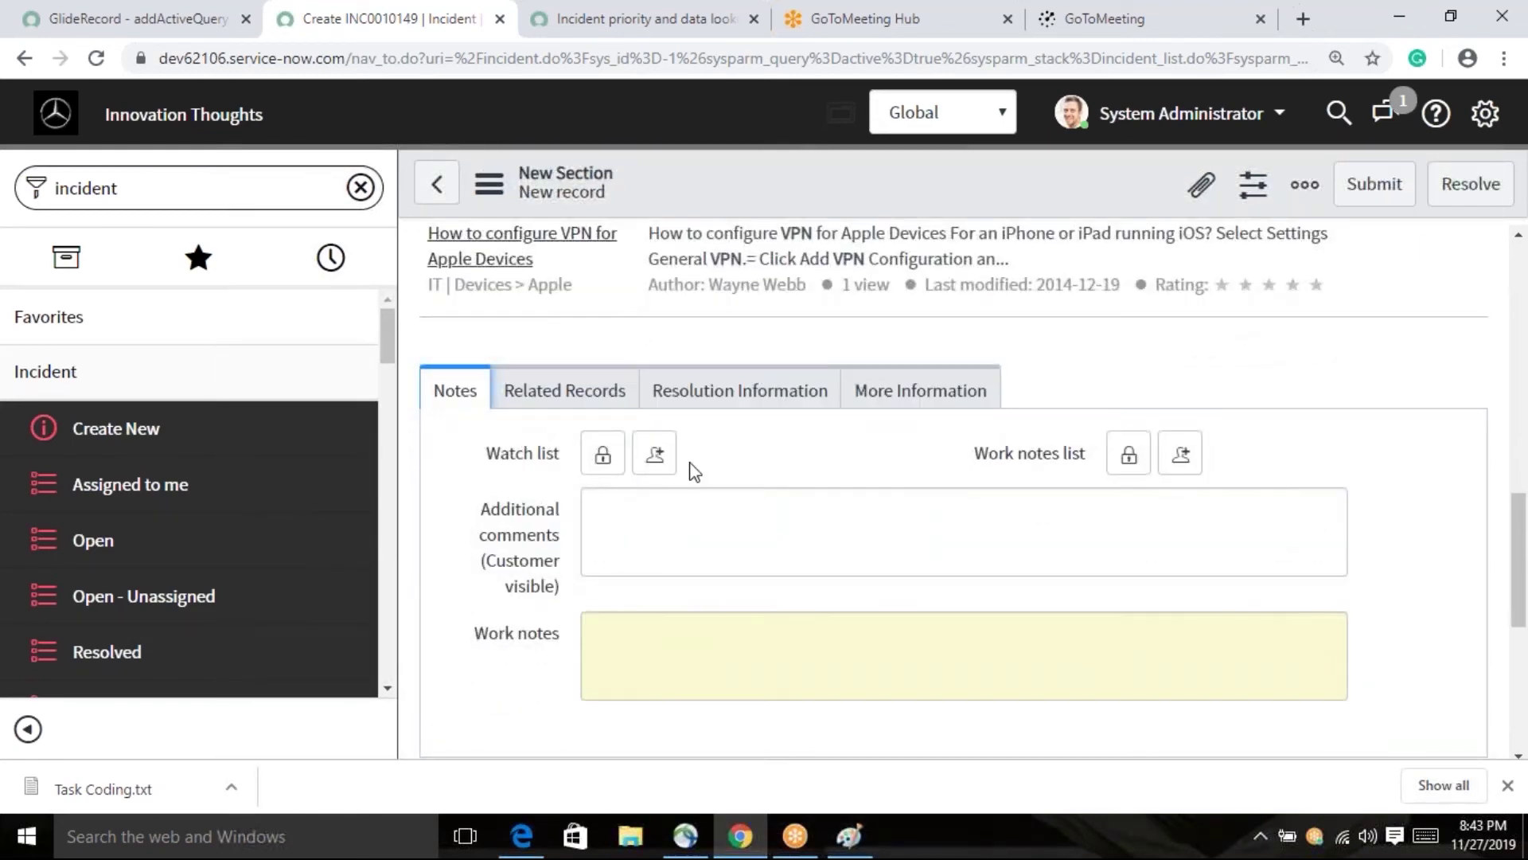
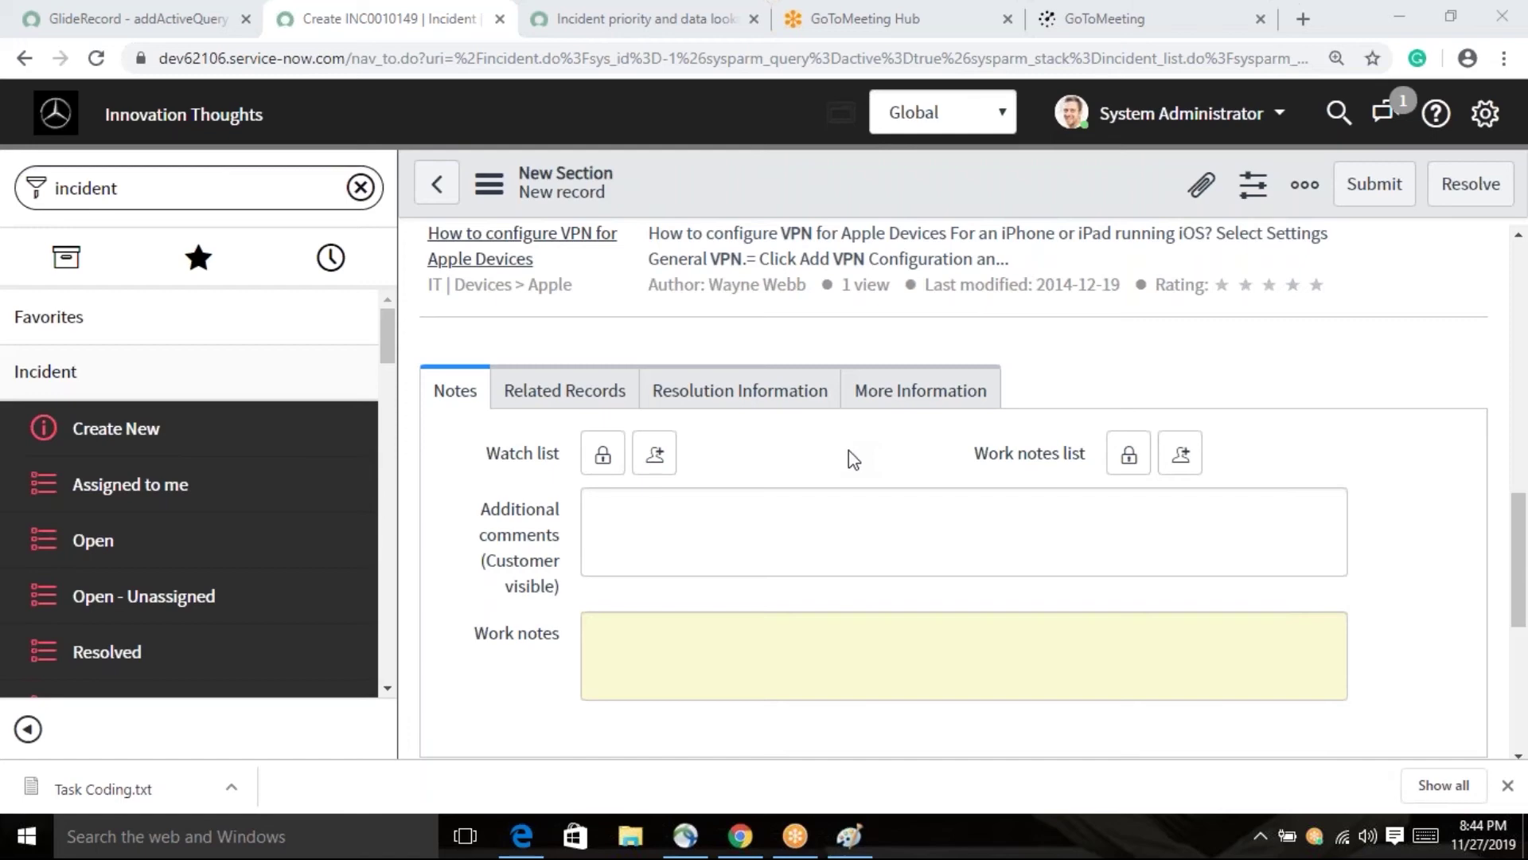
{"action": "scroll", "coordinate": [914, 546], "scroll_direction": "up", "scroll_amount": 4}
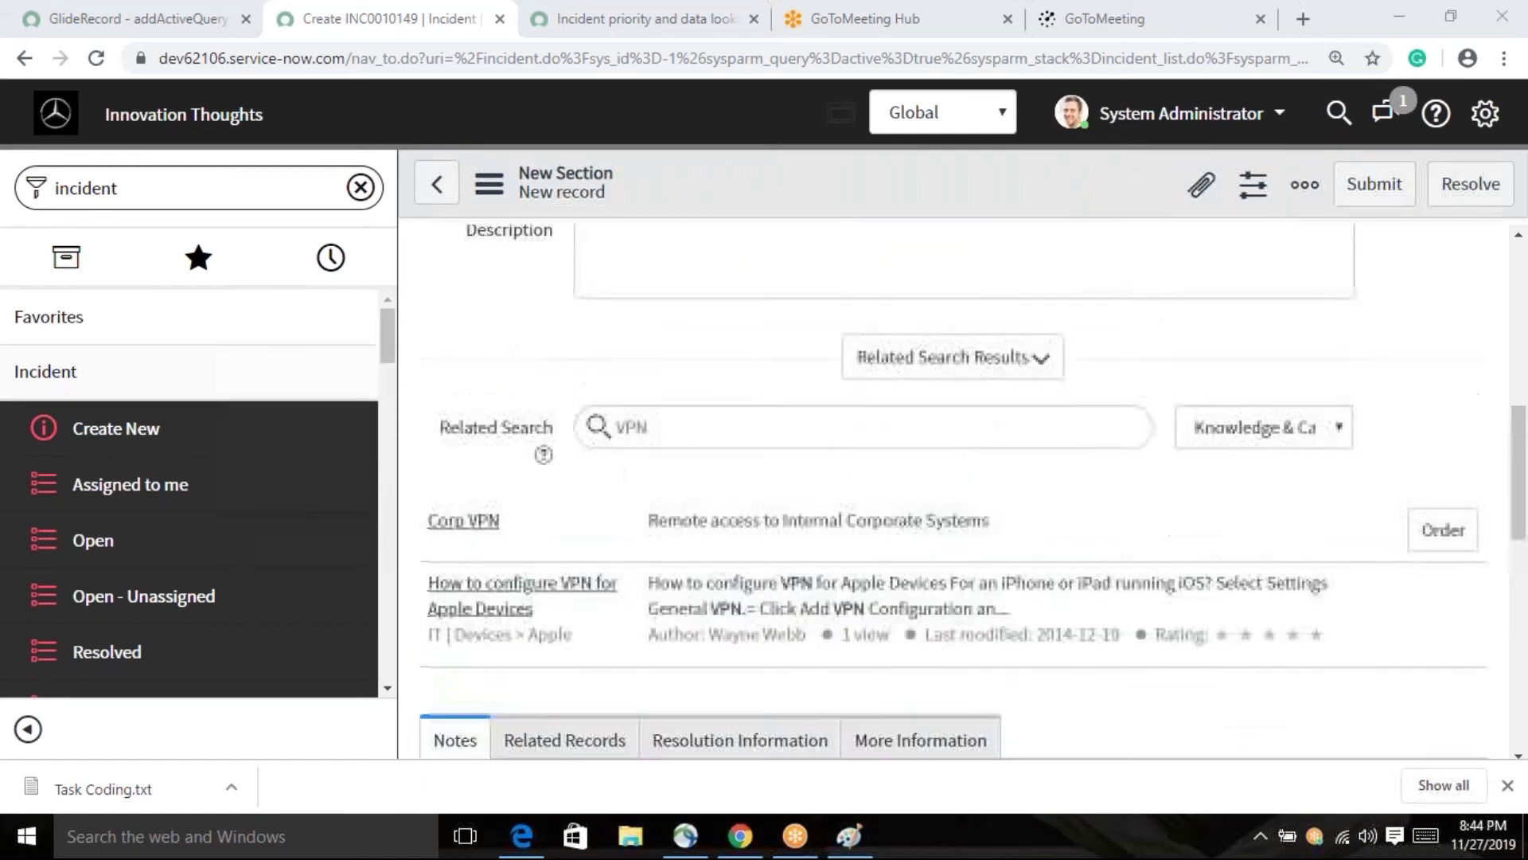
{"action": "scroll", "coordinate": [857, 518], "scroll_direction": "up", "scroll_amount": 7}
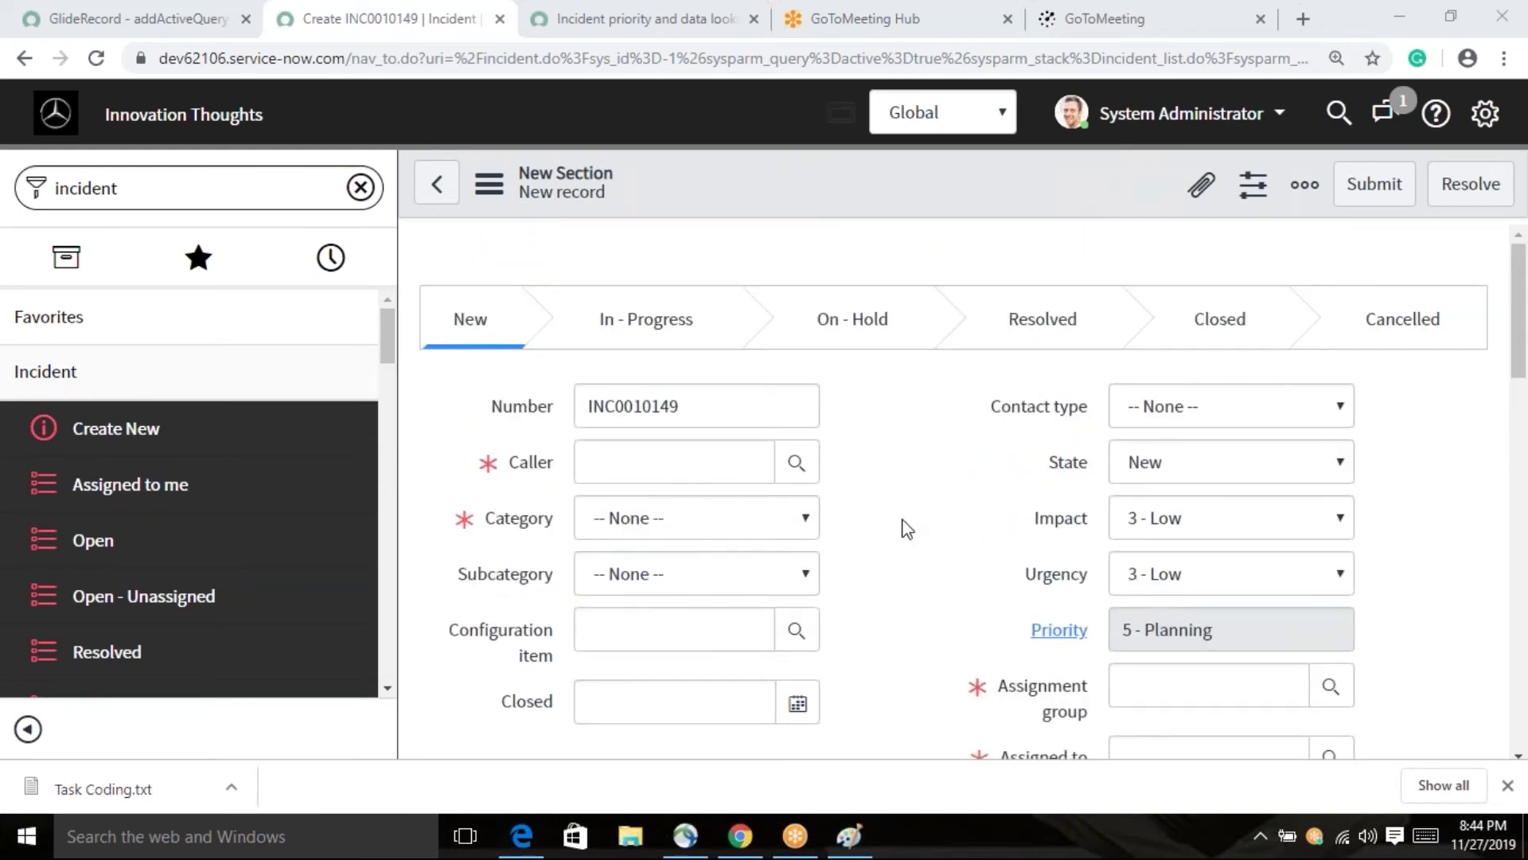
{"action": "scroll", "coordinate": [905, 526], "scroll_direction": "down", "scroll_amount": 10}
{"action": "scroll", "coordinate": [906, 526], "scroll_direction": "down", "scroll_amount": 3}
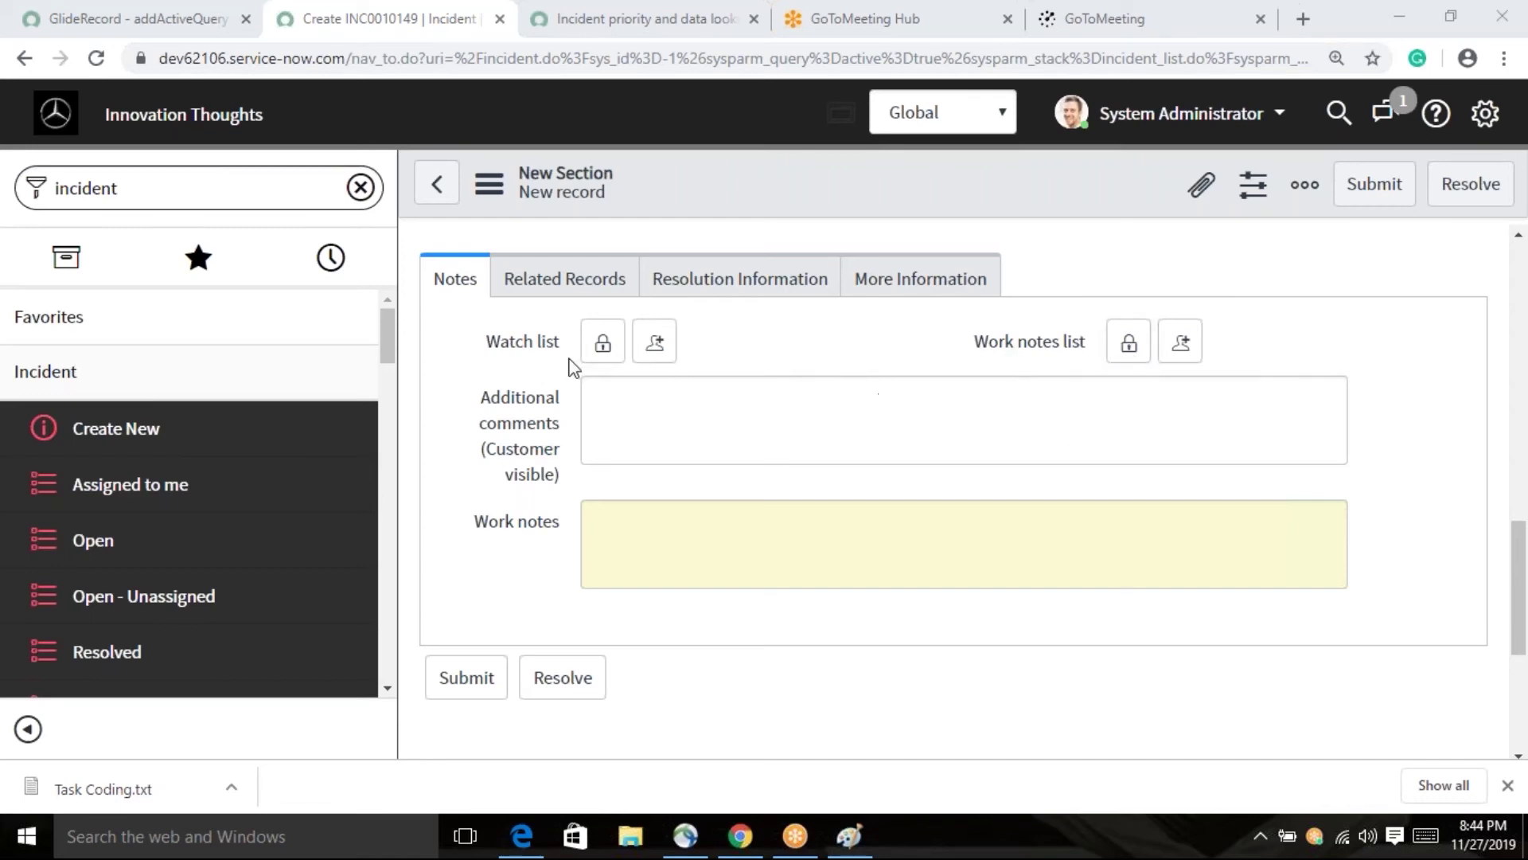
{"action": "mouse_move", "coordinate": [1039, 350]}
{"action": "left_click", "coordinate": [855, 552]}
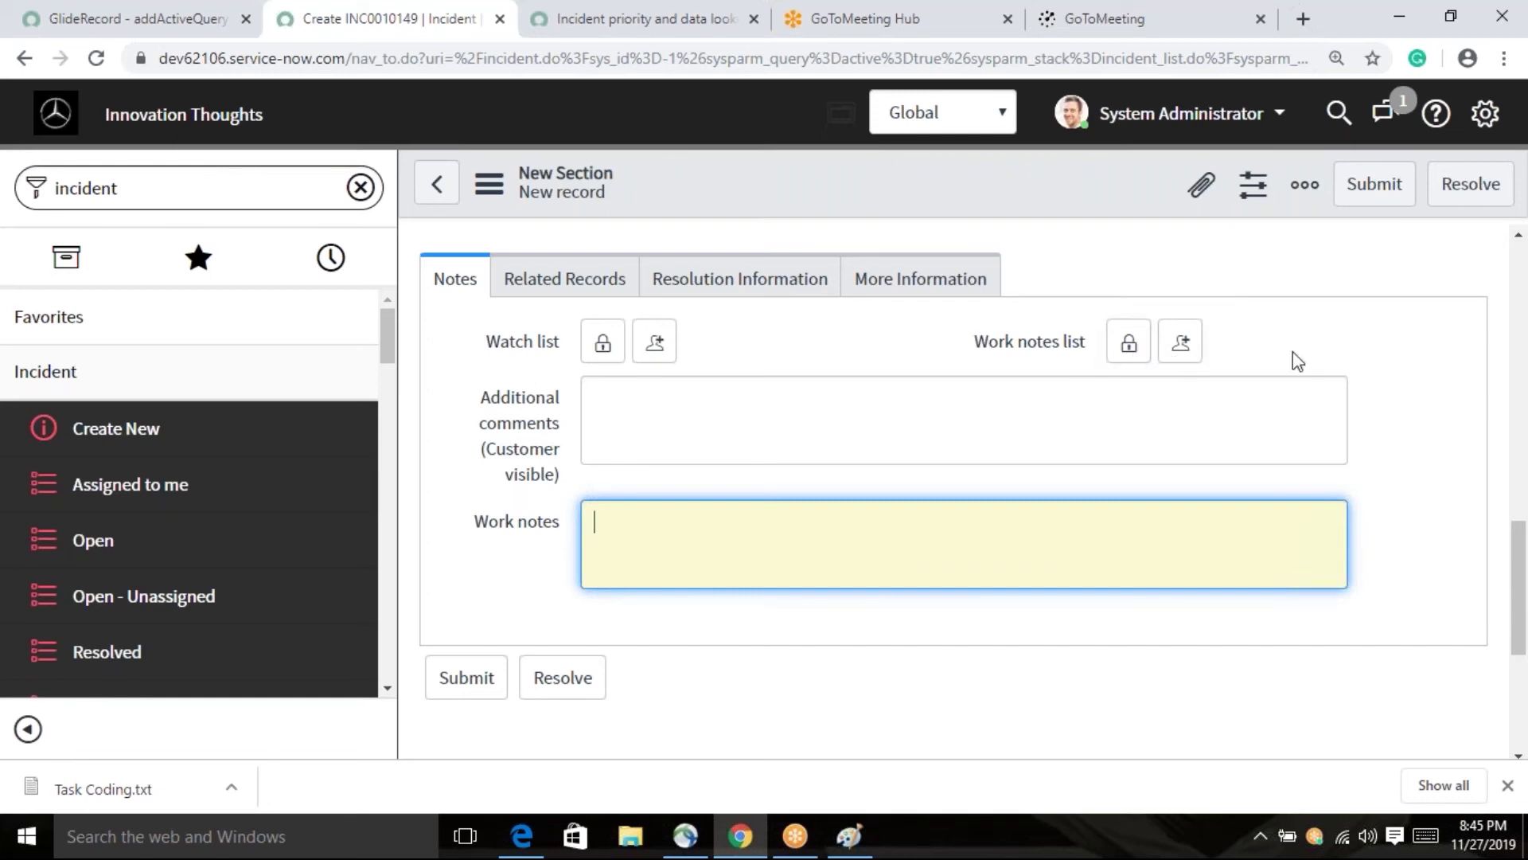
{"action": "left_click", "coordinate": [1363, 356]}
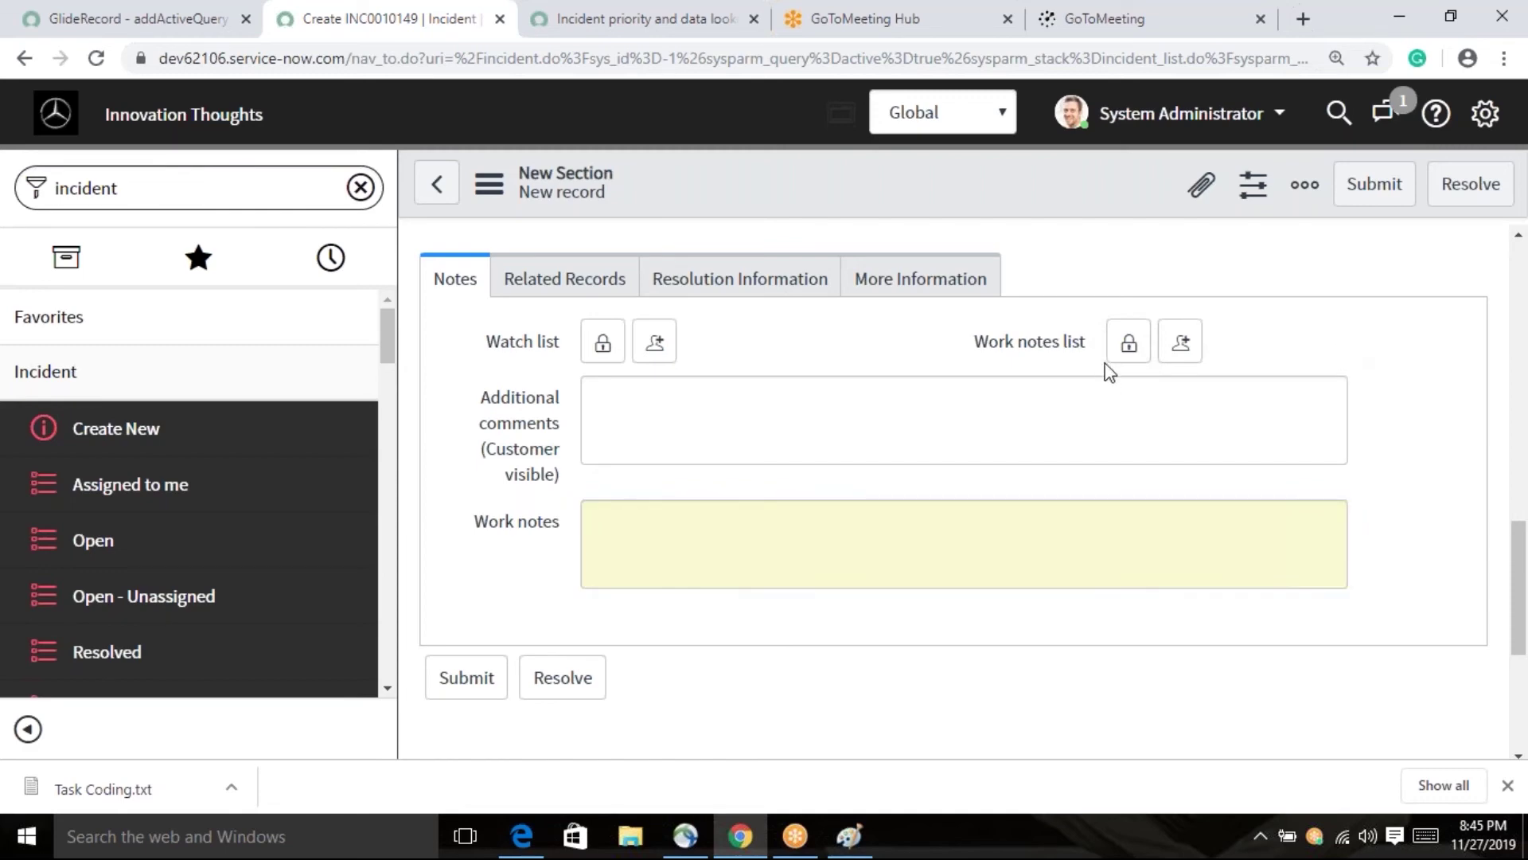
{"action": "left_click", "coordinate": [958, 433]}
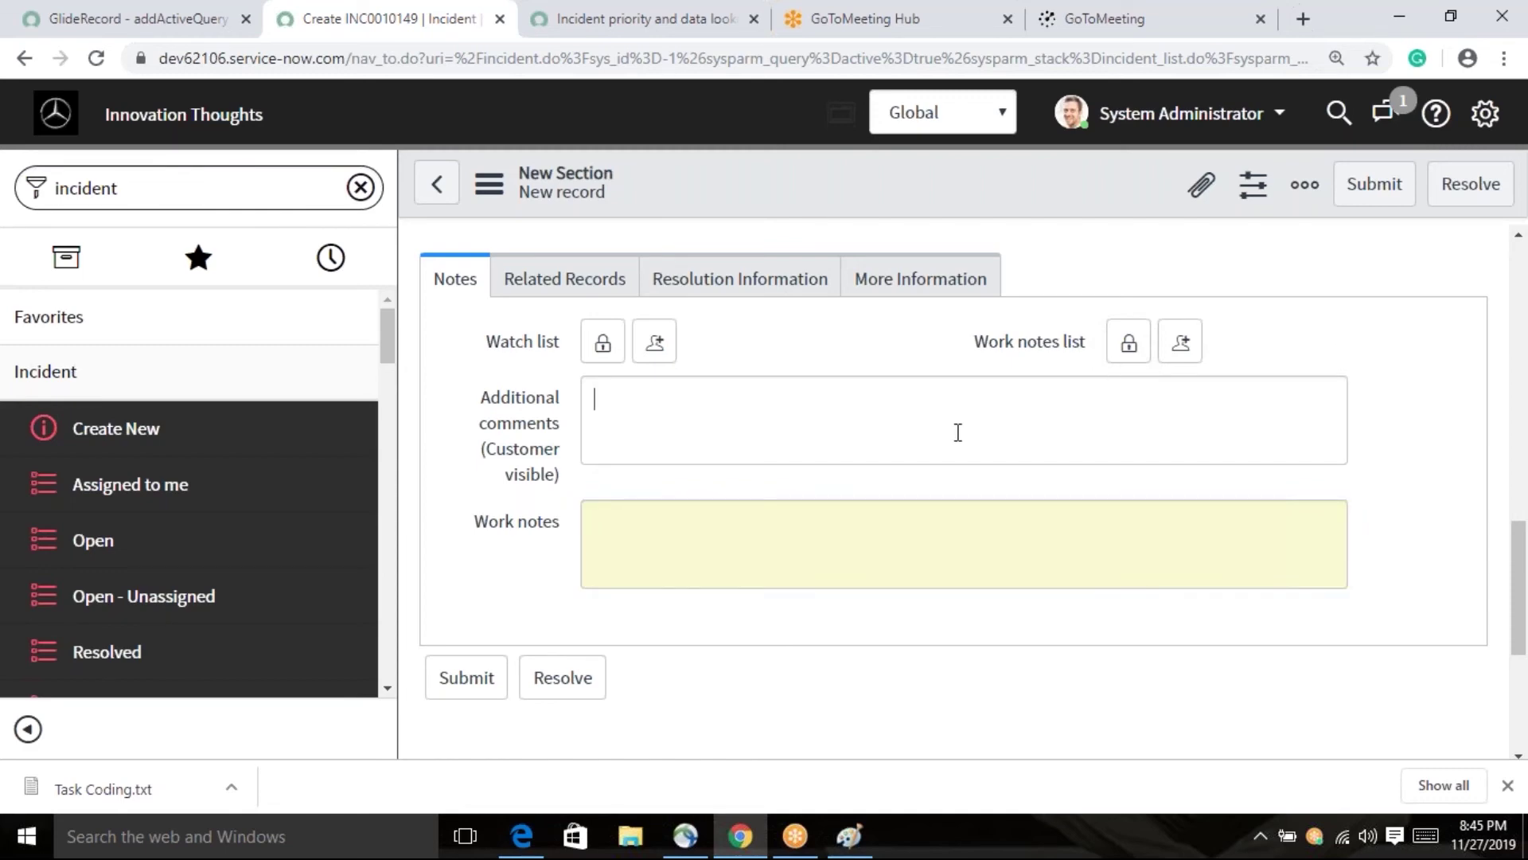
{"action": "left_click", "coordinate": [958, 545]}
{"action": "left_click", "coordinate": [862, 415]}
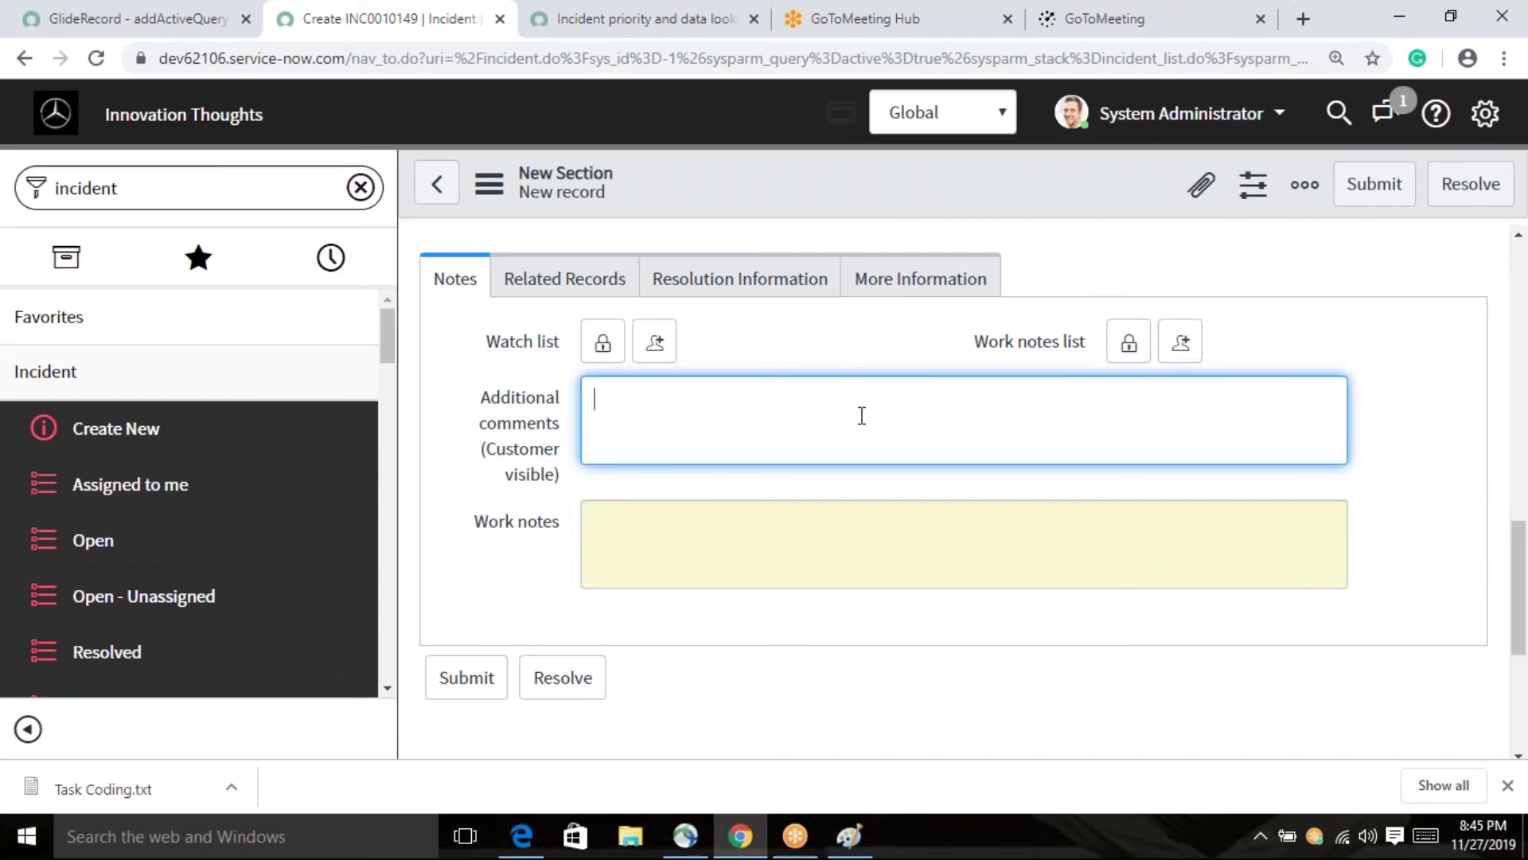
{"action": "left_click", "coordinate": [825, 523]}
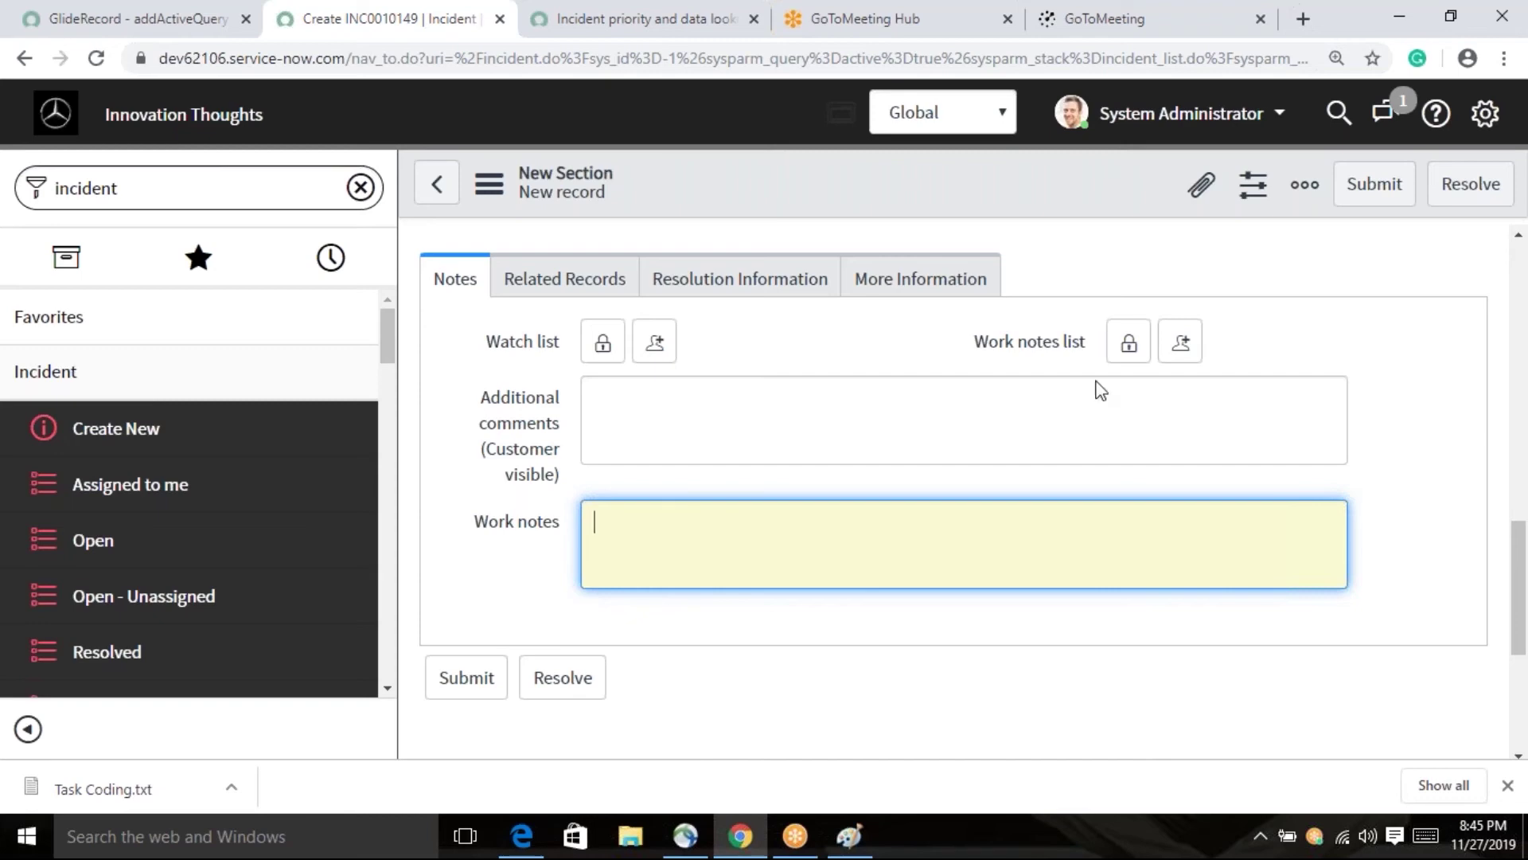
- Look over the related search results for VPN and the watch list area of the Notes section
{"action": "scroll", "coordinate": [1217, 579], "scroll_direction": "down", "scroll_amount": 2}
{"action": "scroll", "coordinate": [1217, 578], "scroll_direction": "down", "scroll_amount": 1}
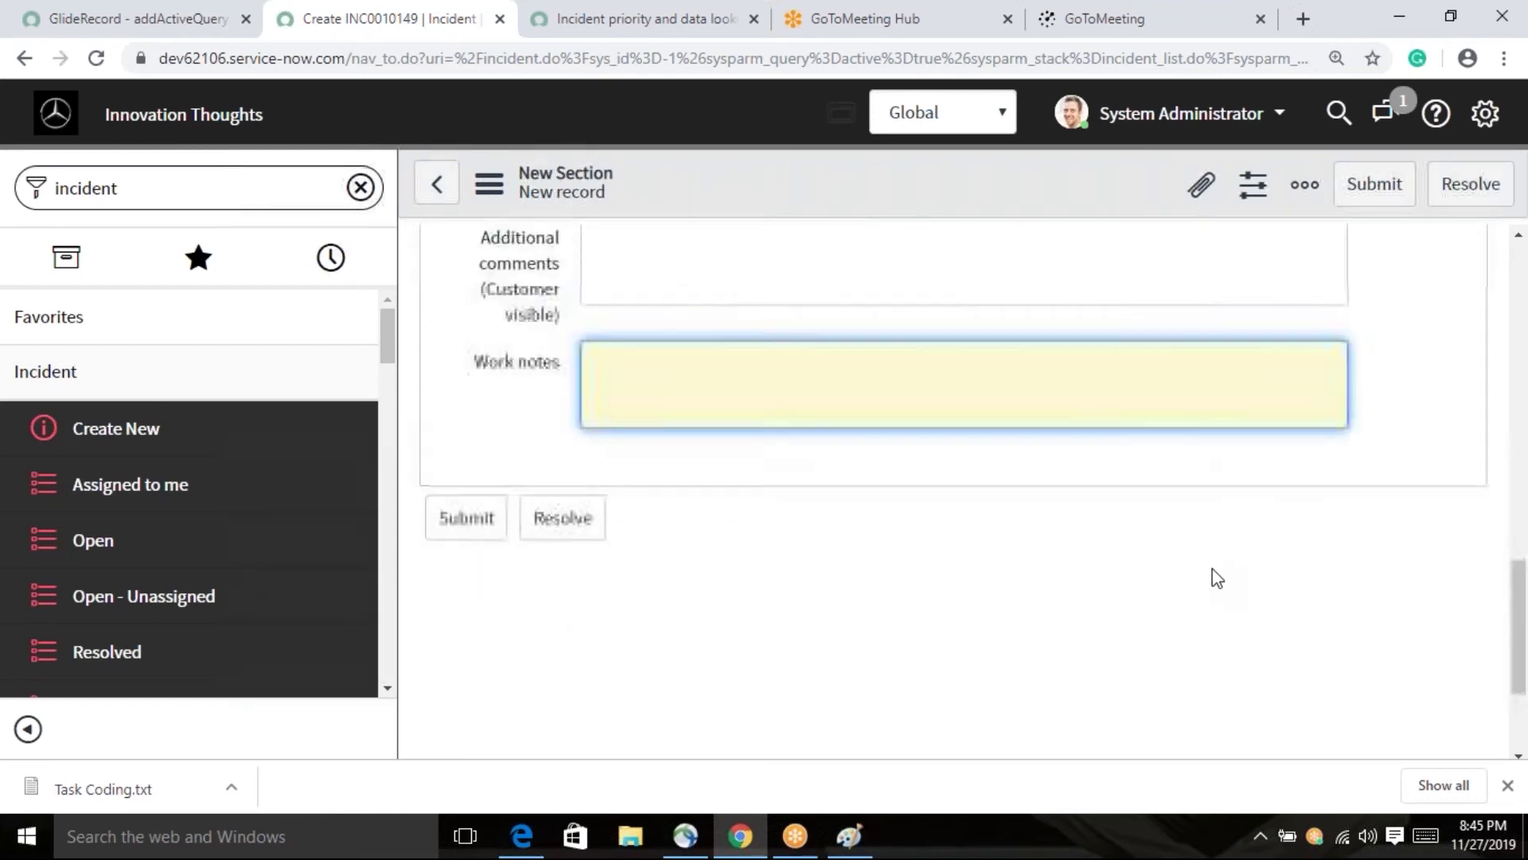
{"action": "scroll", "coordinate": [1216, 579], "scroll_direction": "up", "scroll_amount": 4}
{"action": "scroll", "coordinate": [1217, 578], "scroll_direction": "up", "scroll_amount": 5}
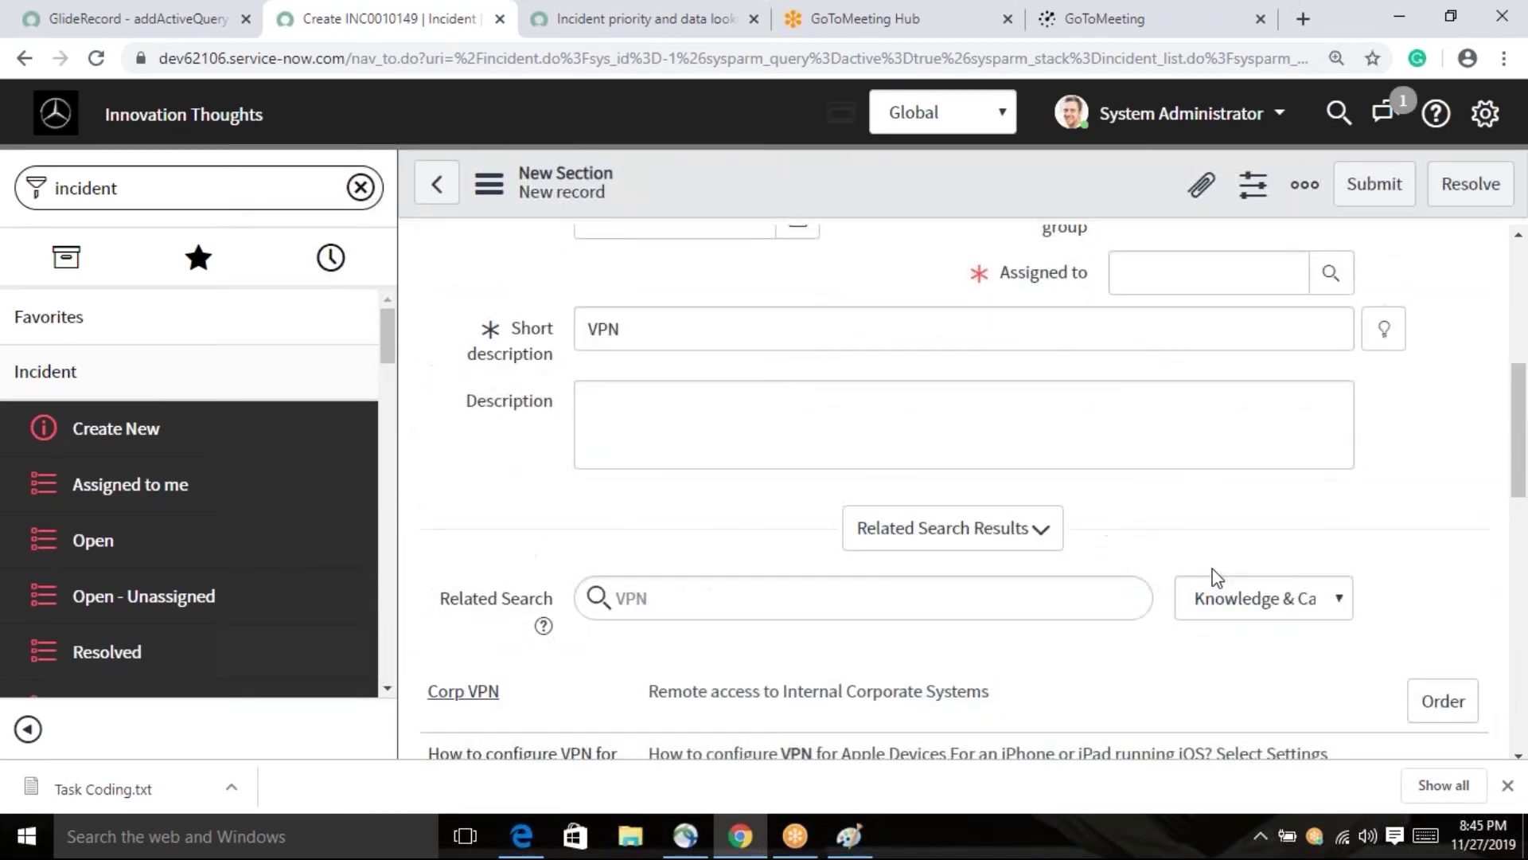
{"action": "scroll", "coordinate": [1216, 578], "scroll_direction": "down", "scroll_amount": 8}
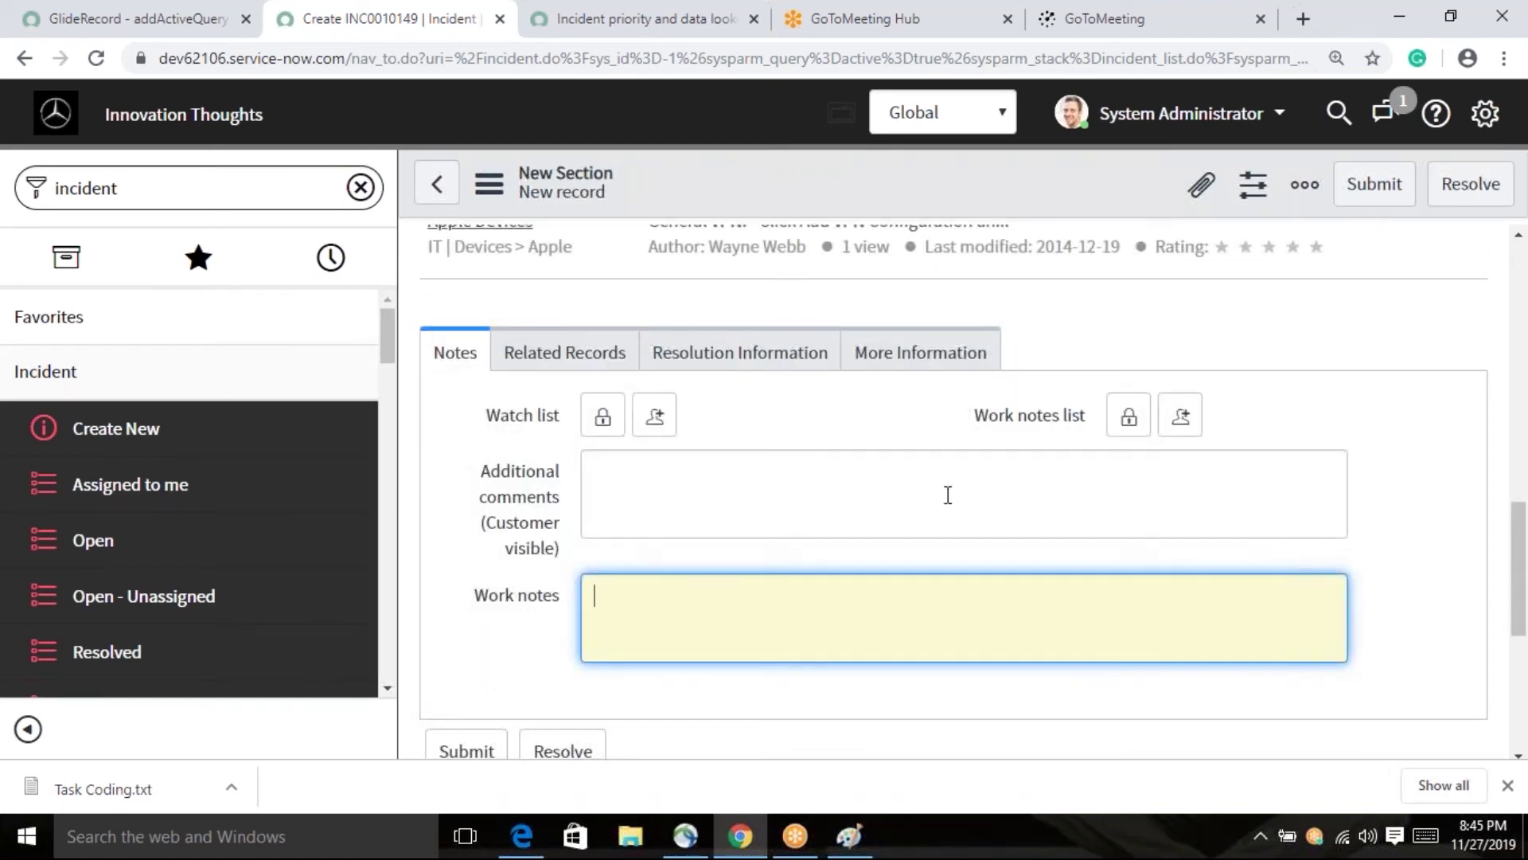
{"action": "left_click", "coordinate": [810, 438]}
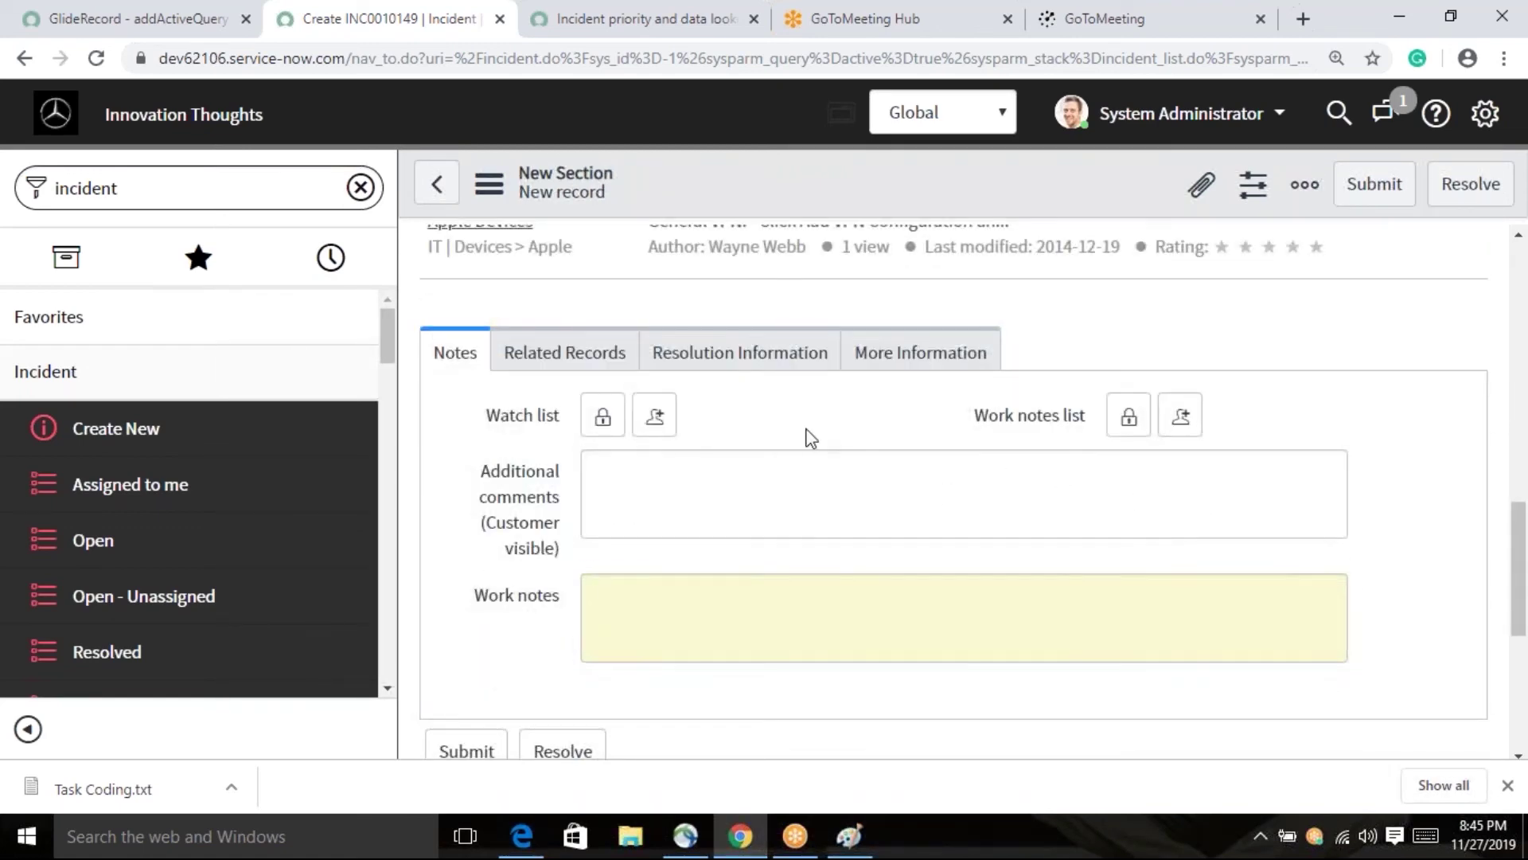
{"action": "scroll", "coordinate": [810, 437], "scroll_direction": "up", "scroll_amount": 4}
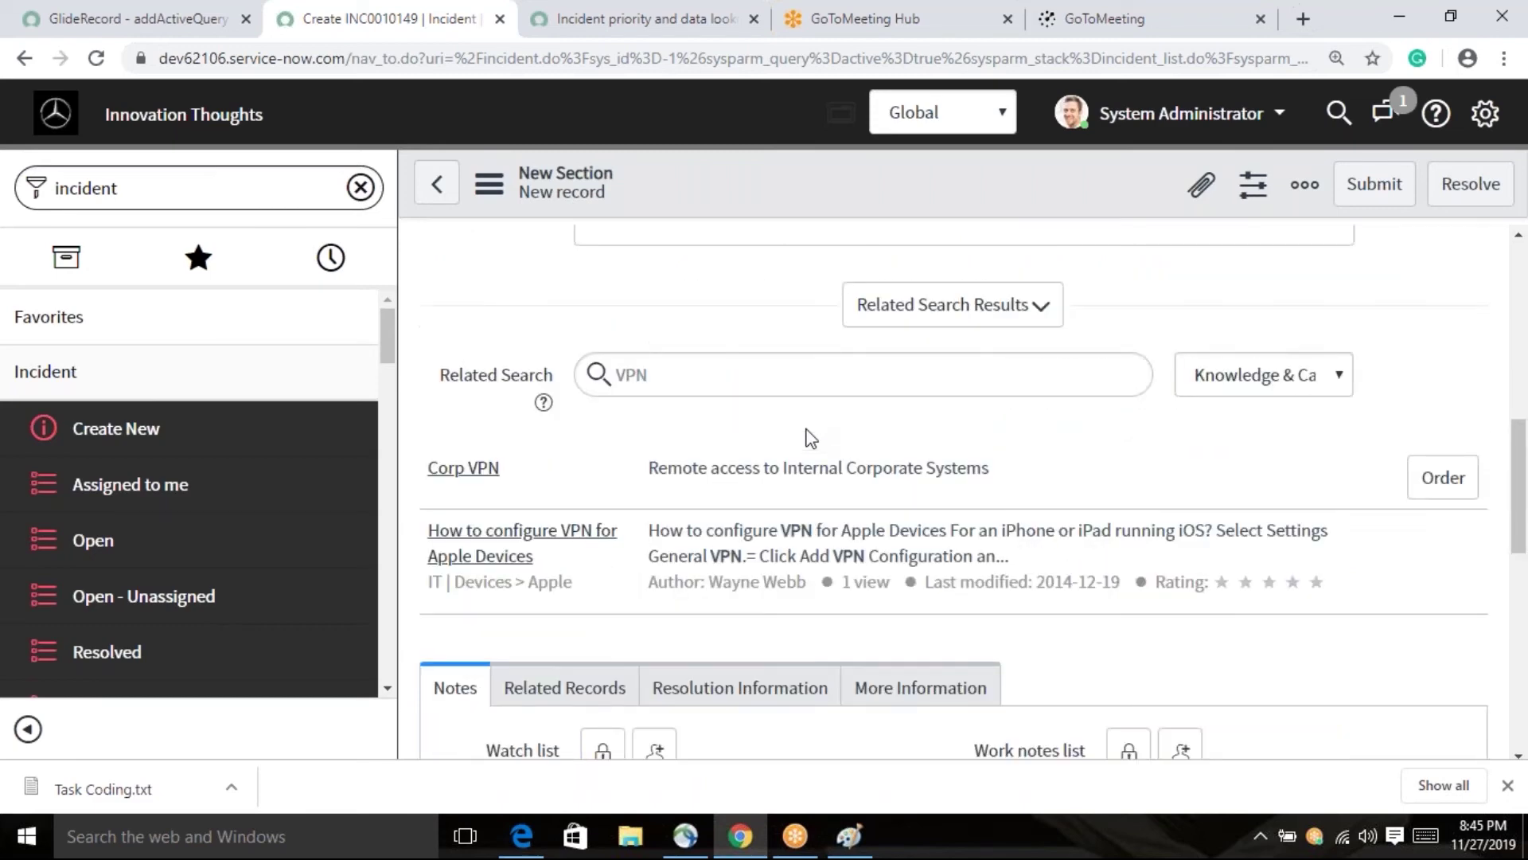
{"action": "scroll", "coordinate": [809, 437], "scroll_direction": "down", "scroll_amount": 3}
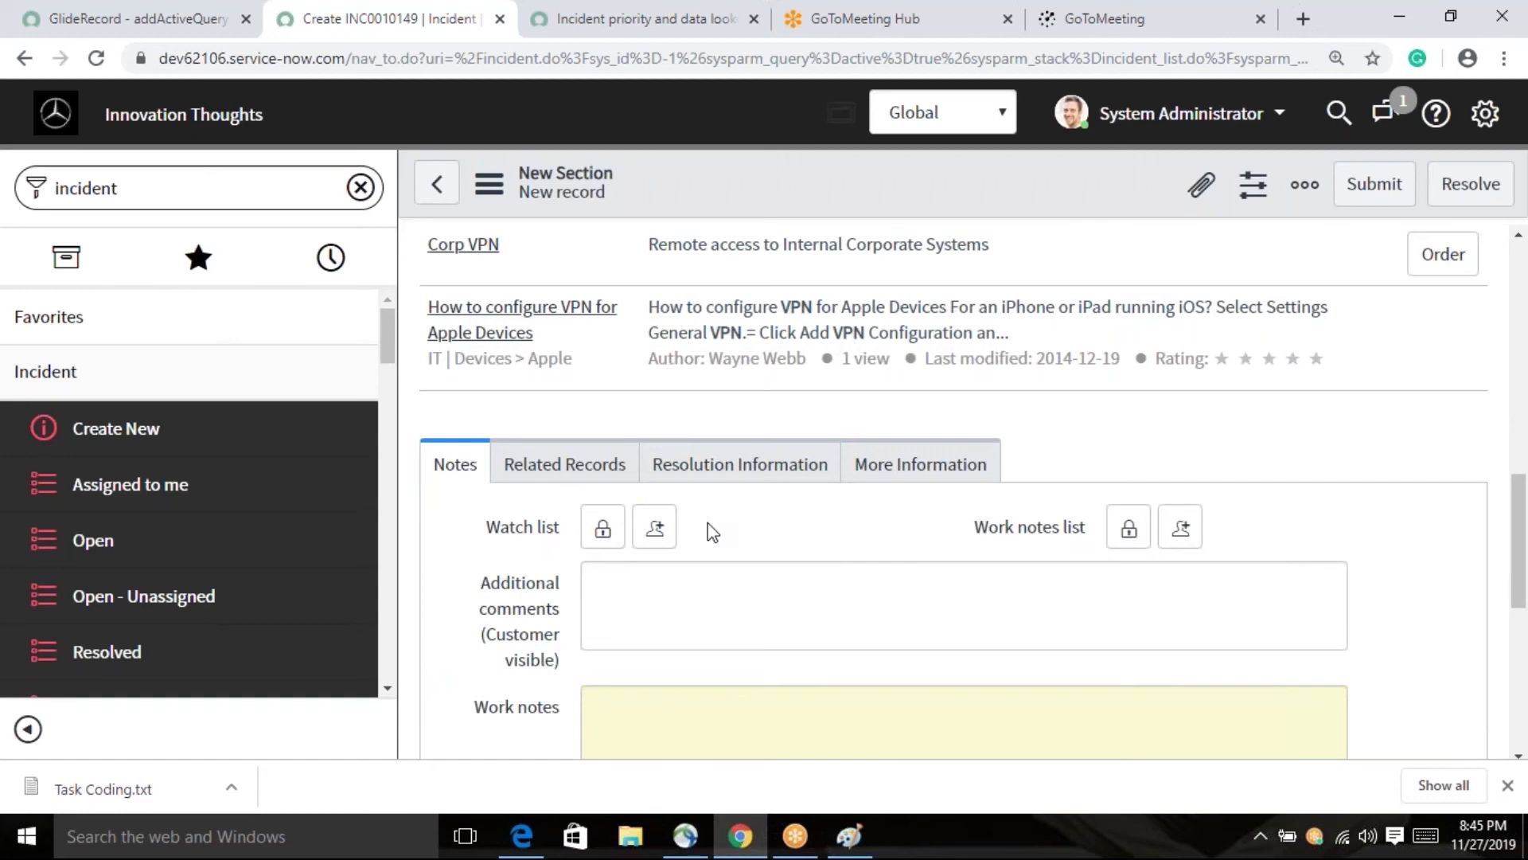
- Set the incident's caller by picking a person from the user lookup list
{"action": "scroll", "coordinate": [711, 529], "scroll_direction": "up", "scroll_amount": 8}
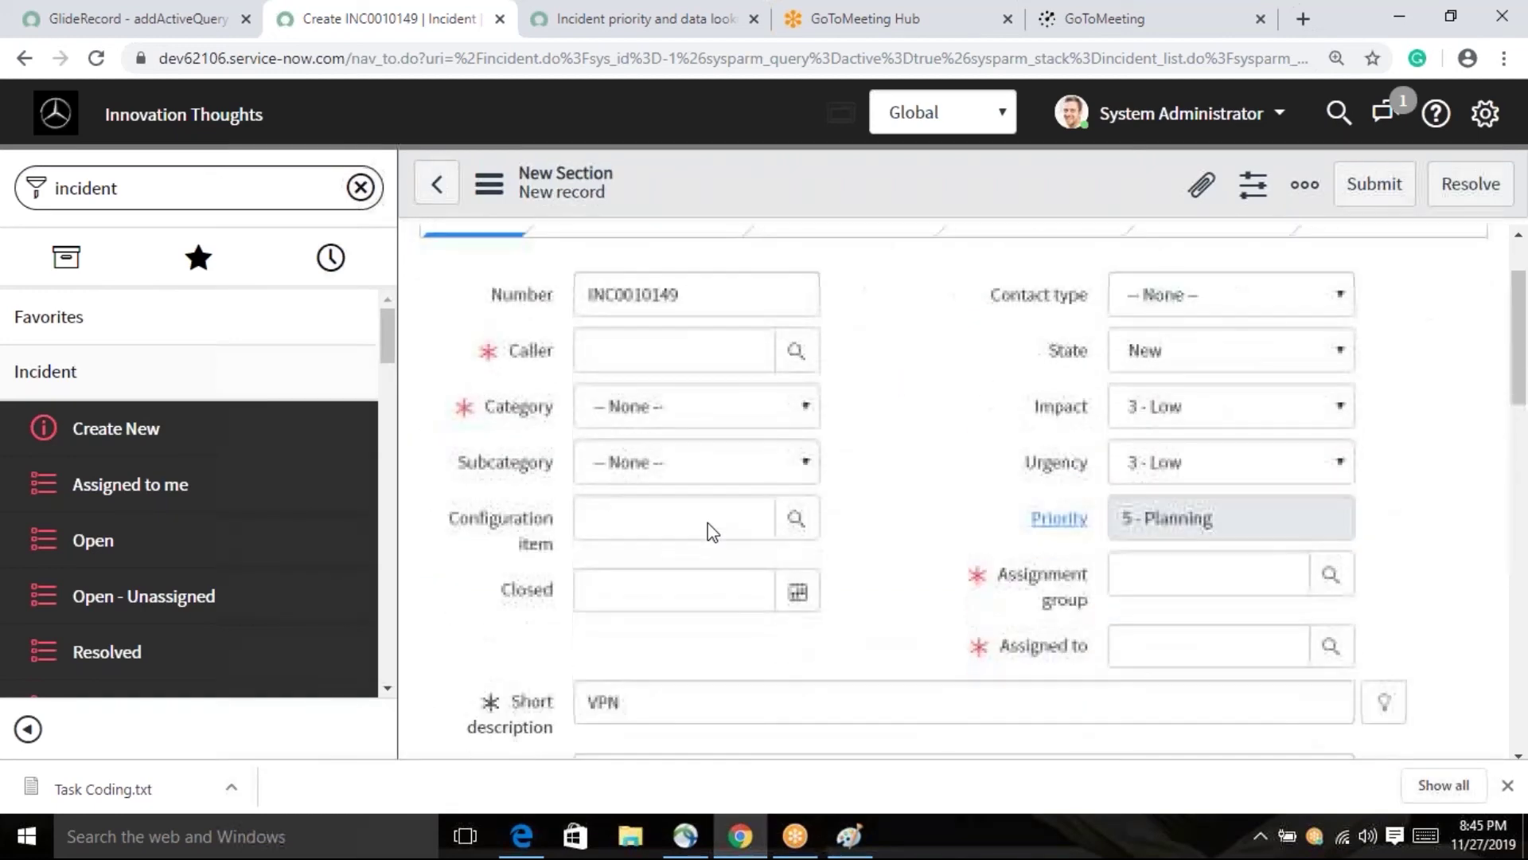
{"action": "left_click", "coordinate": [798, 353]}
{"action": "left_click_drag", "start_coordinate": [675, 304], "coordinate": [910, 207]}
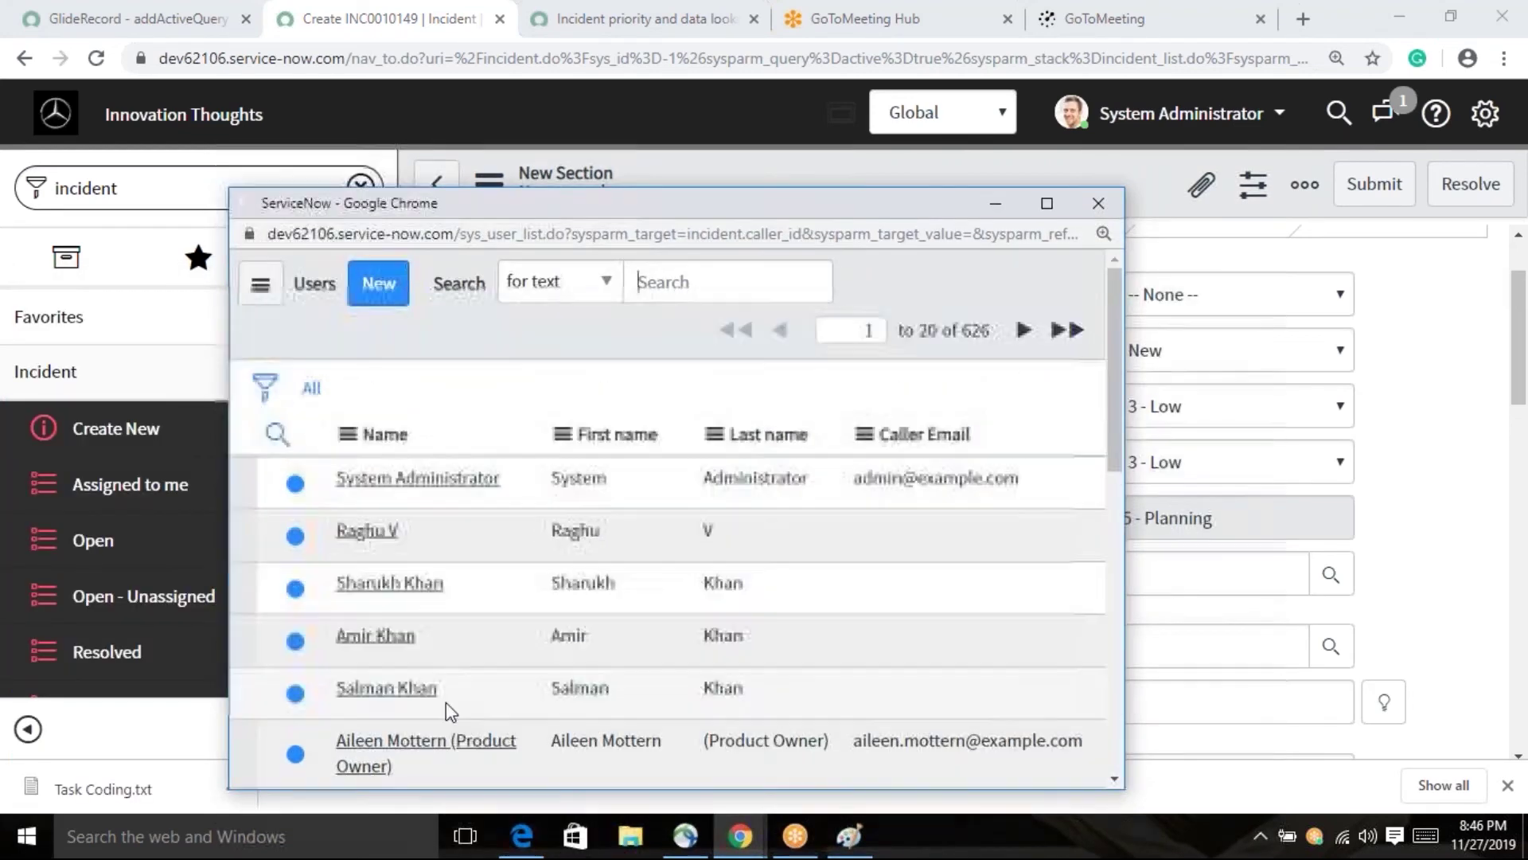
{"action": "scroll", "coordinate": [446, 702], "scroll_direction": "down", "scroll_amount": 3}
{"action": "left_click", "coordinate": [387, 661]}
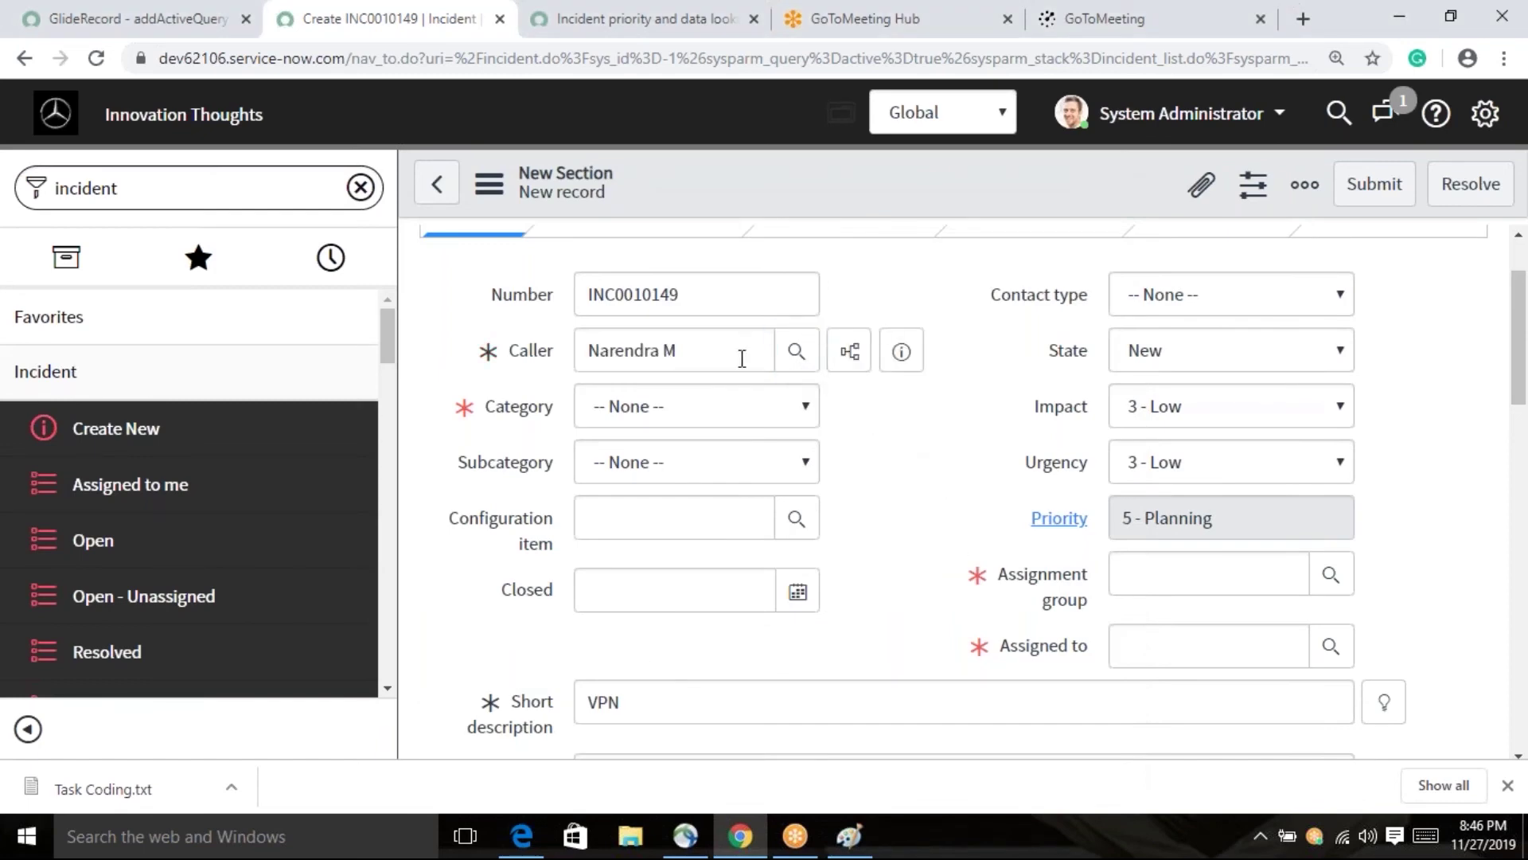
- Unlock the watch list in the Notes section, add the logged-in System Administrator to it, and lock it again
{"action": "scroll", "coordinate": [927, 465], "scroll_direction": "down", "scroll_amount": 2}
{"action": "scroll", "coordinate": [928, 465], "scroll_direction": "down", "scroll_amount": 10}
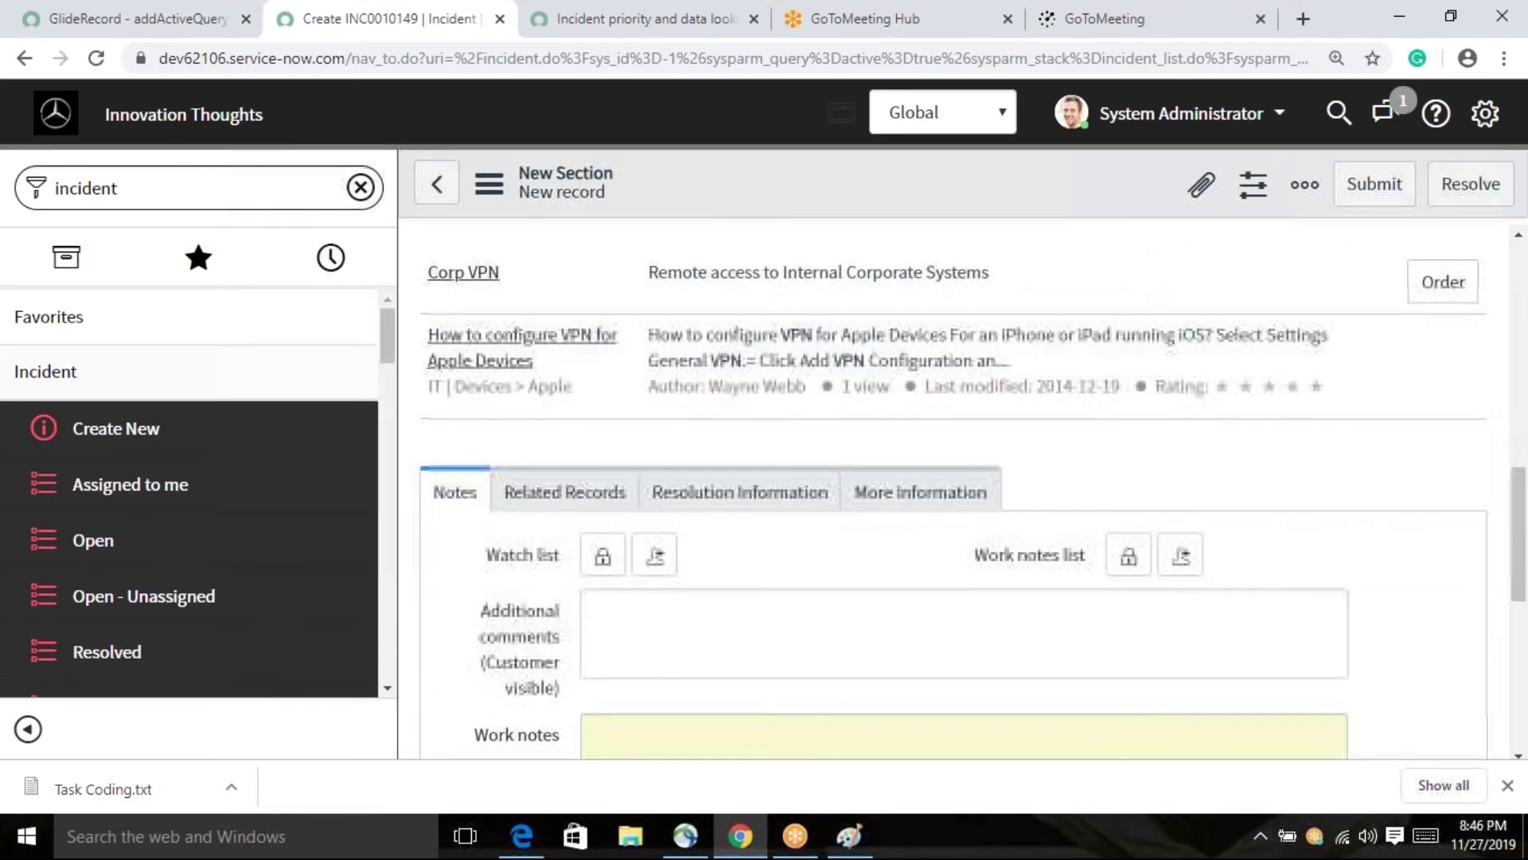
{"action": "scroll", "coordinate": [884, 482], "scroll_direction": "down", "scroll_amount": 2}
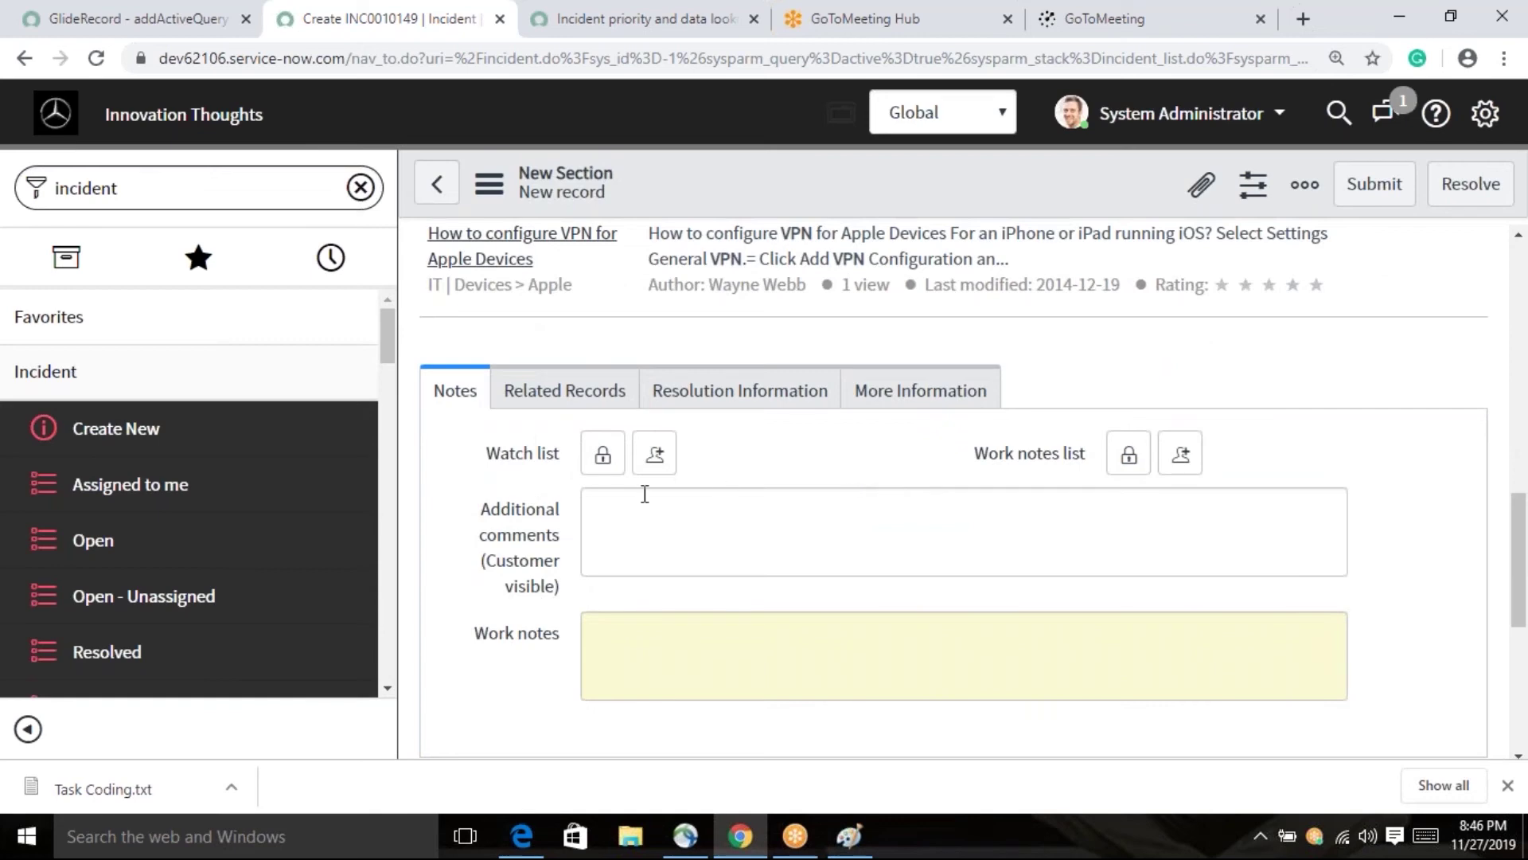
{"action": "left_click", "coordinate": [605, 458]}
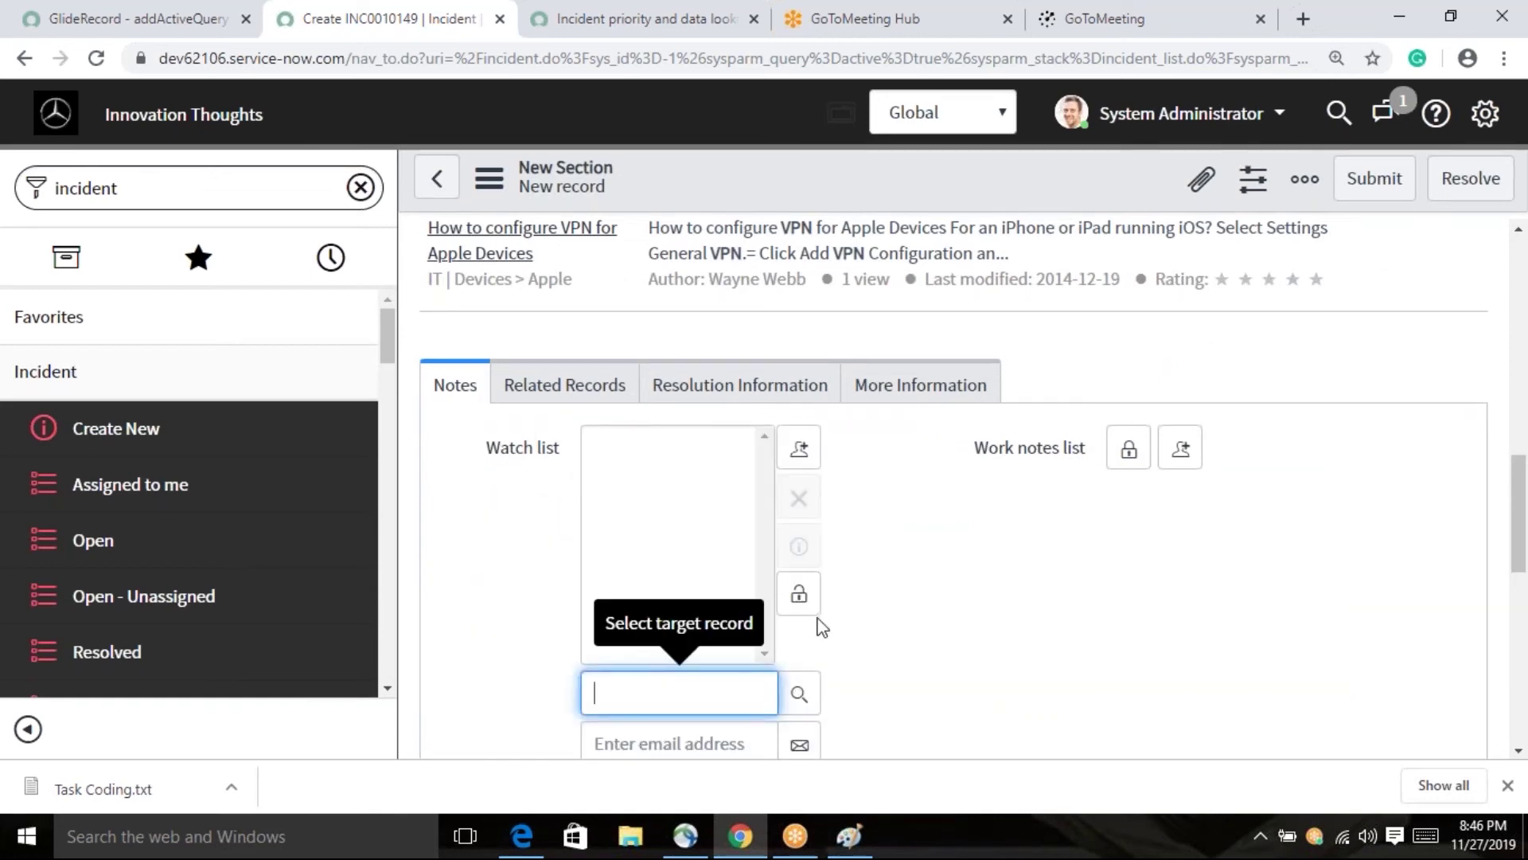
{"action": "left_click", "coordinate": [804, 601]}
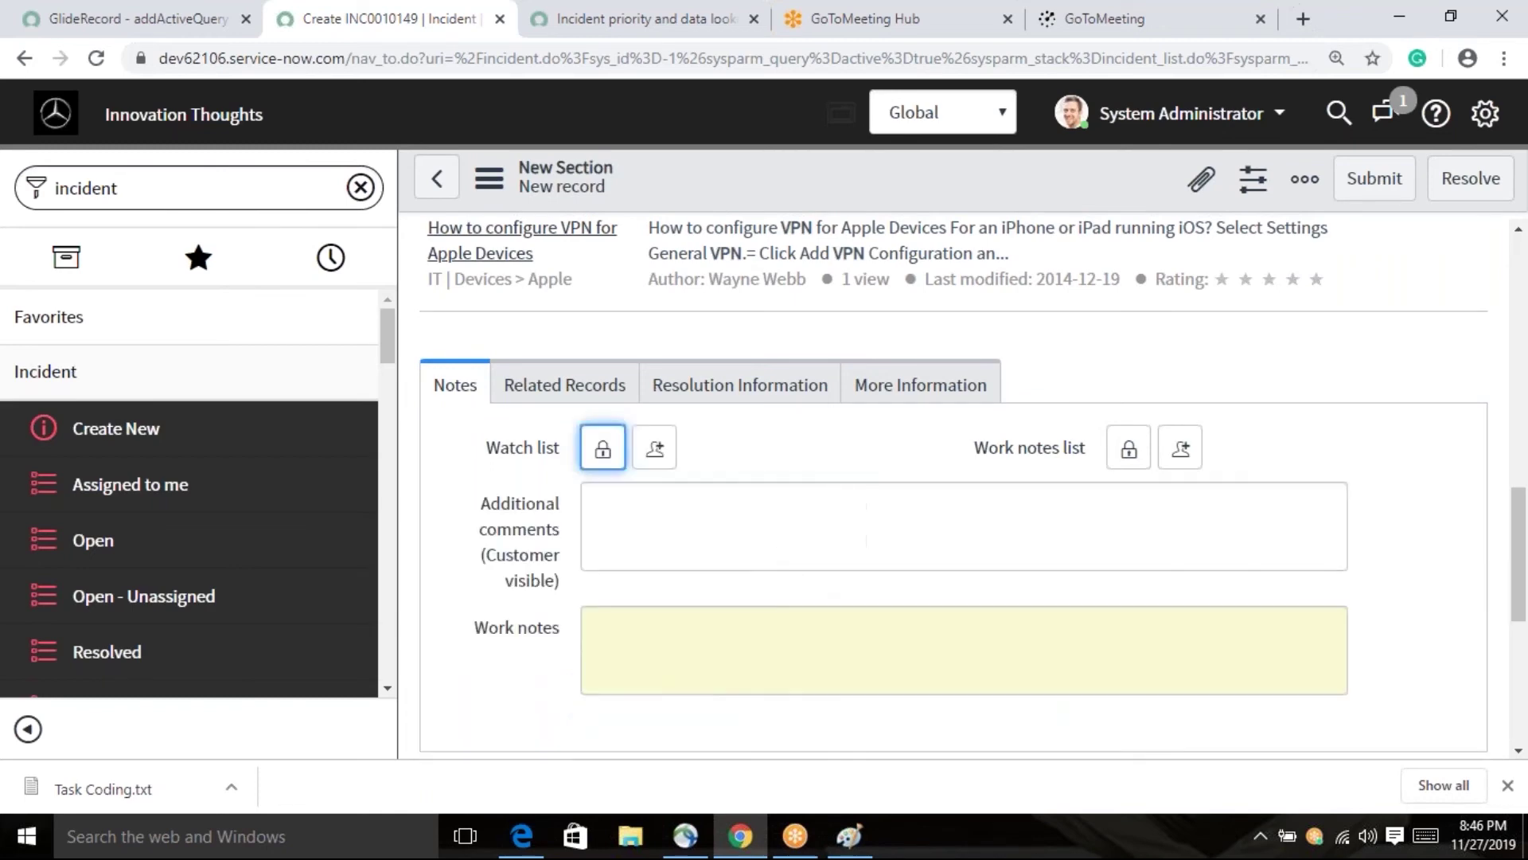
{"action": "left_click", "coordinate": [604, 448]}
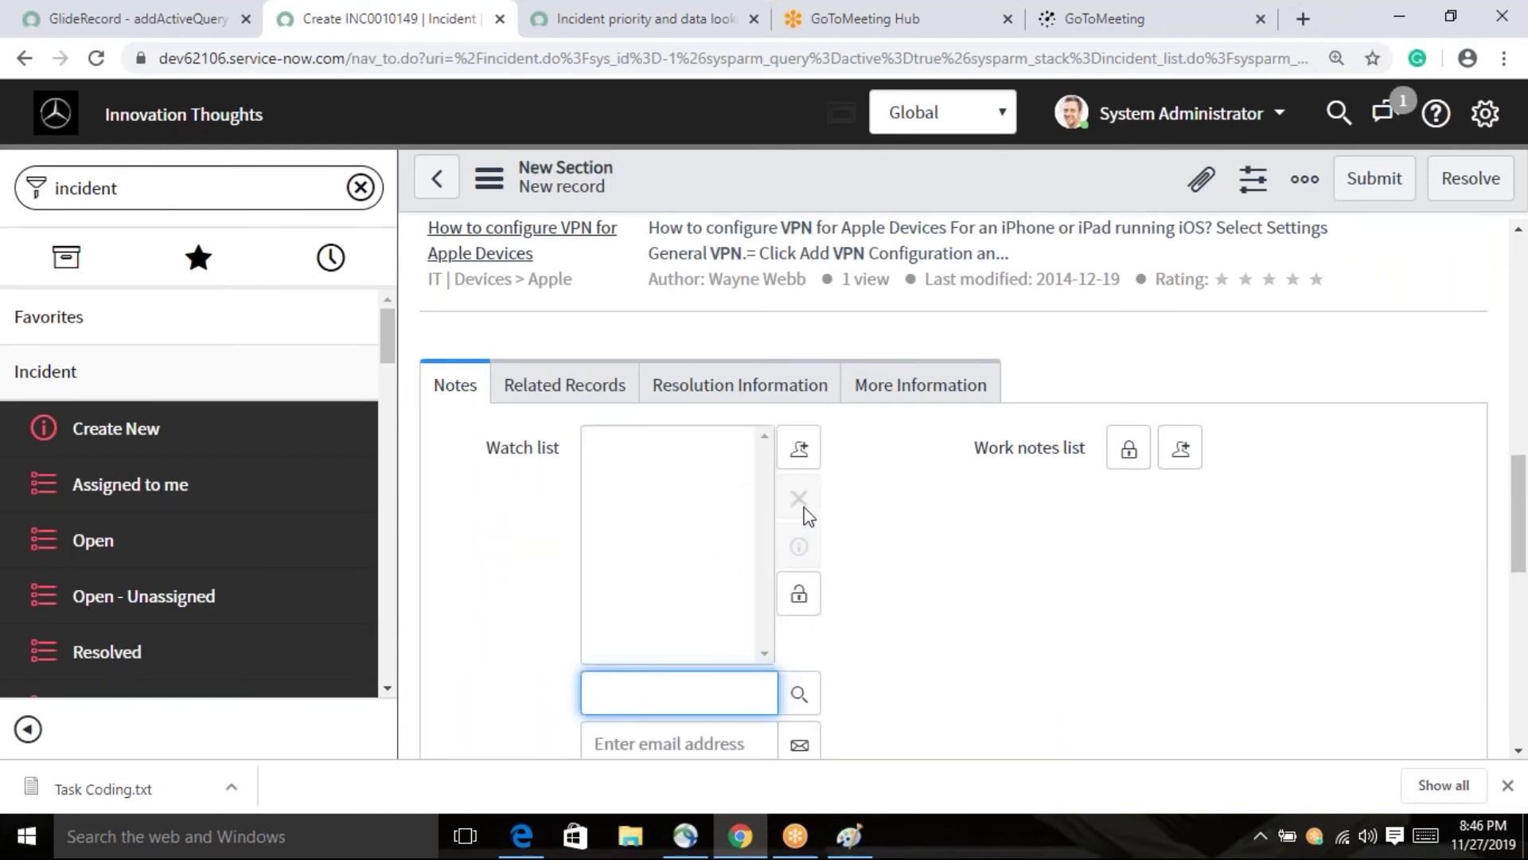
{"action": "scroll", "coordinate": [852, 655], "scroll_direction": "down", "scroll_amount": 1}
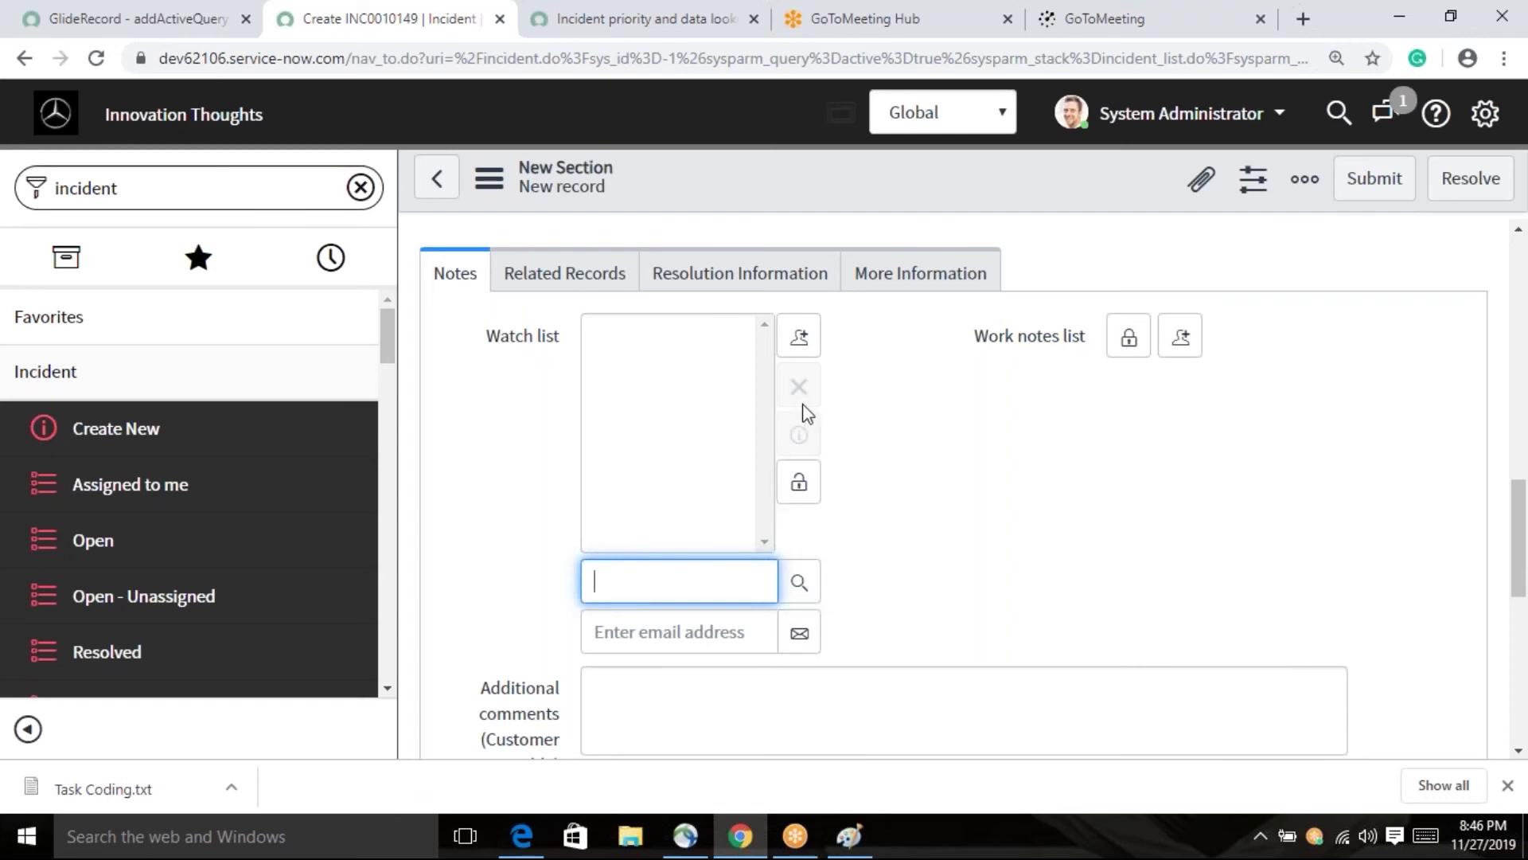
{"action": "left_click", "coordinate": [799, 346]}
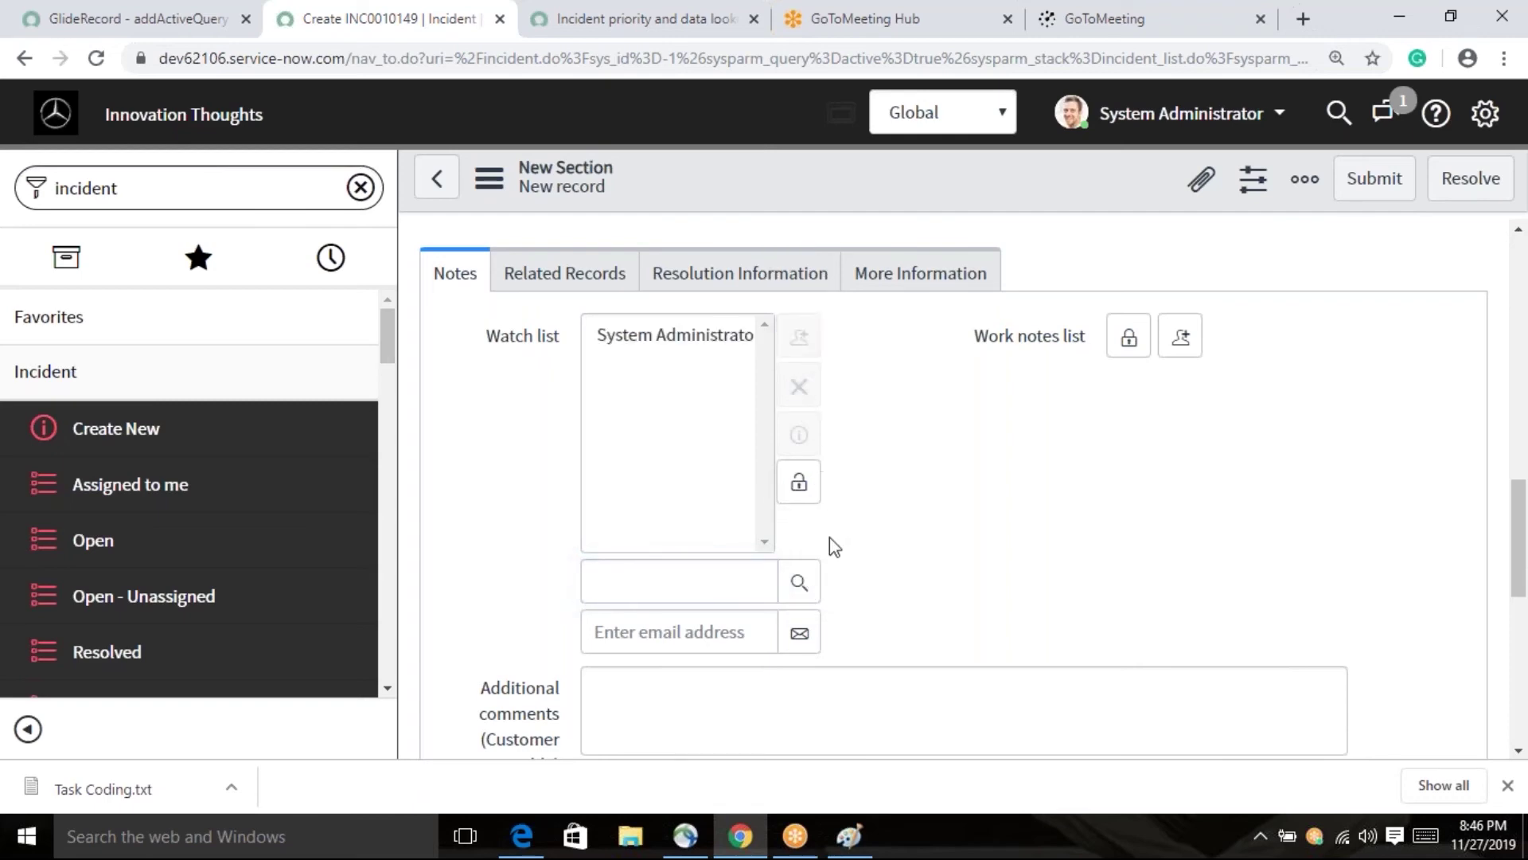
{"action": "left_click", "coordinate": [804, 484]}
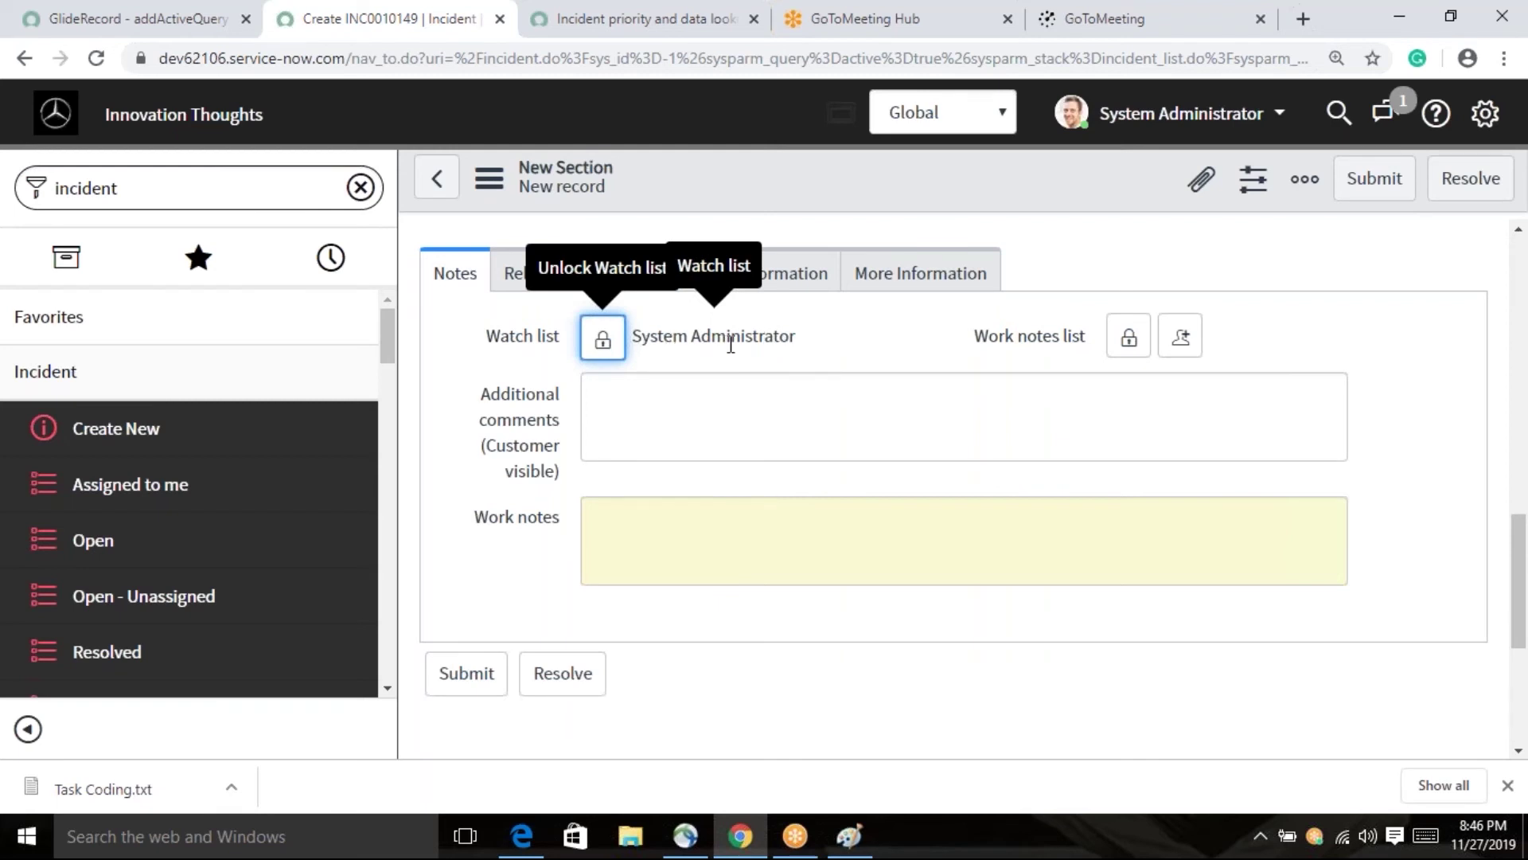
- Unlock the watch list and add another user to it from the user lookup list
{"action": "left_click", "coordinate": [604, 351]}
{"action": "left_click", "coordinate": [799, 582]}
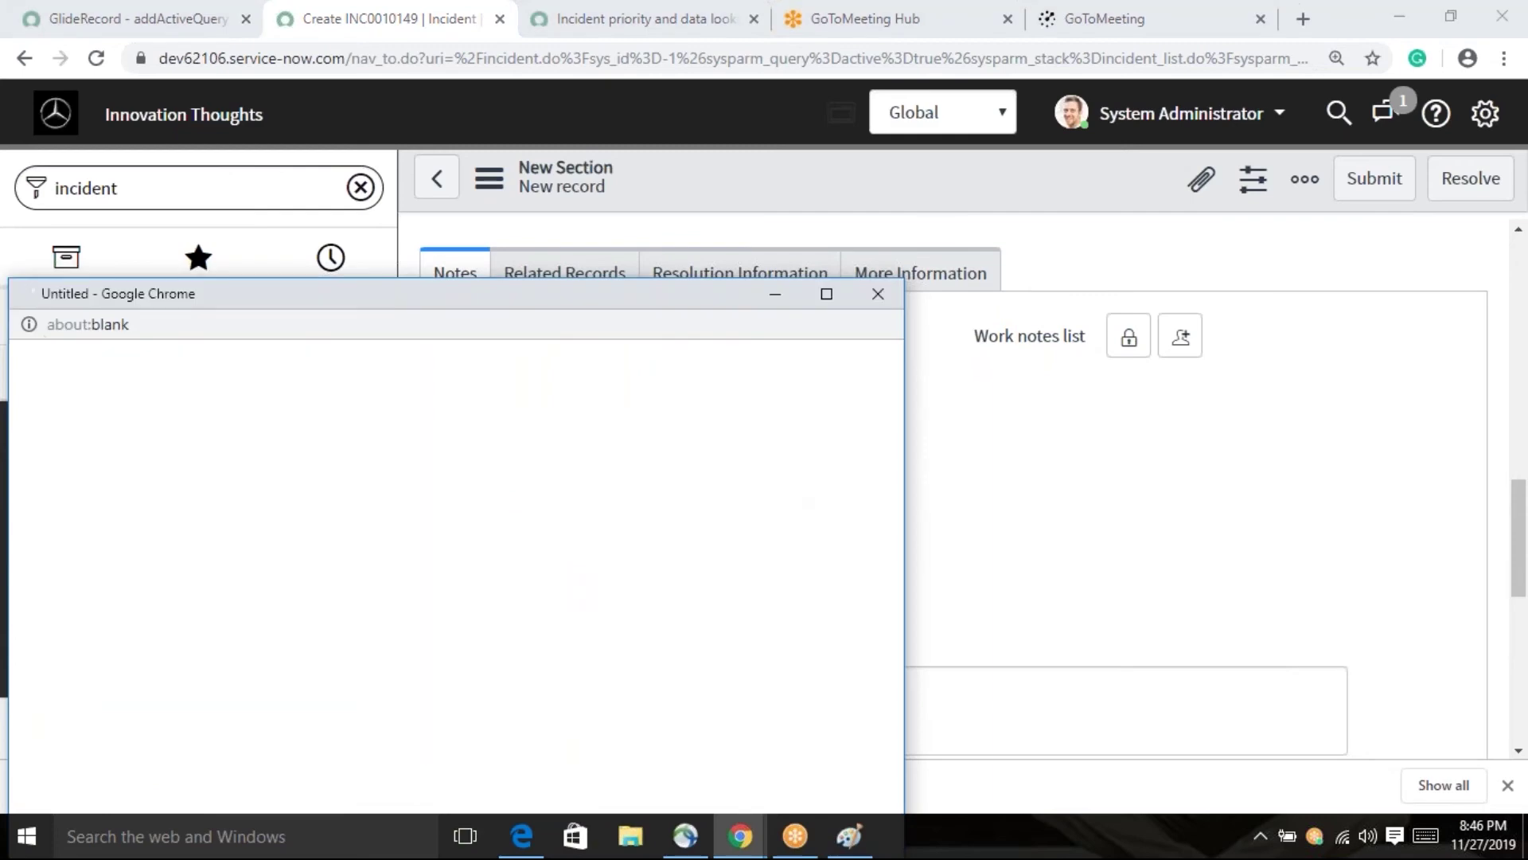
{"action": "left_click_drag", "start_coordinate": [700, 294], "coordinate": [884, 189]}
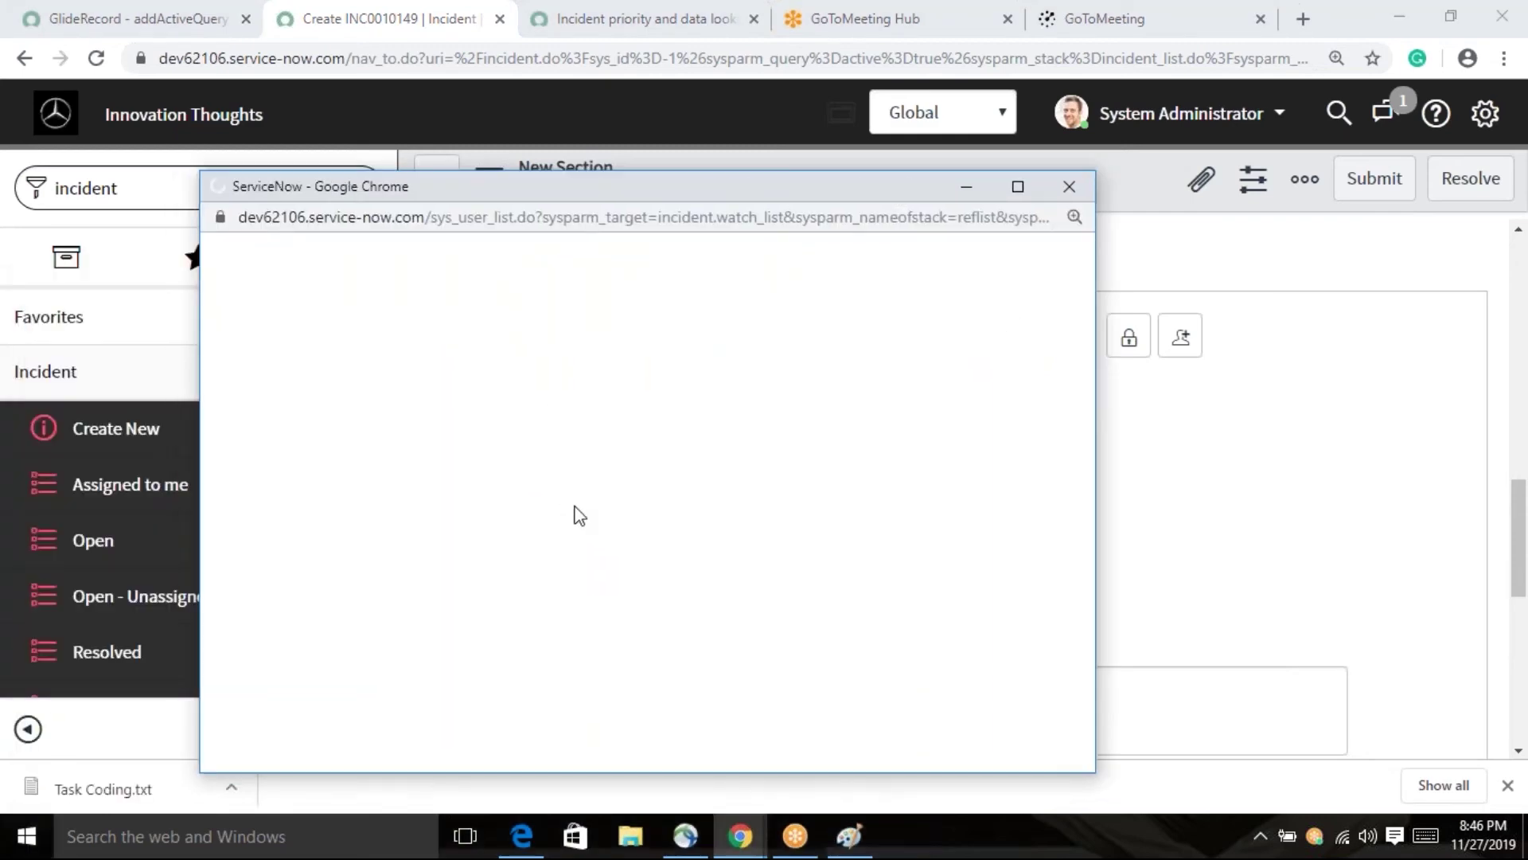
{"action": "scroll", "coordinate": [574, 513], "scroll_direction": "down", "scroll_amount": 10}
{"action": "scroll", "coordinate": [575, 505], "scroll_direction": "up", "scroll_amount": 4}
{"action": "scroll", "coordinate": [477, 628], "scroll_direction": "down", "scroll_amount": 3}
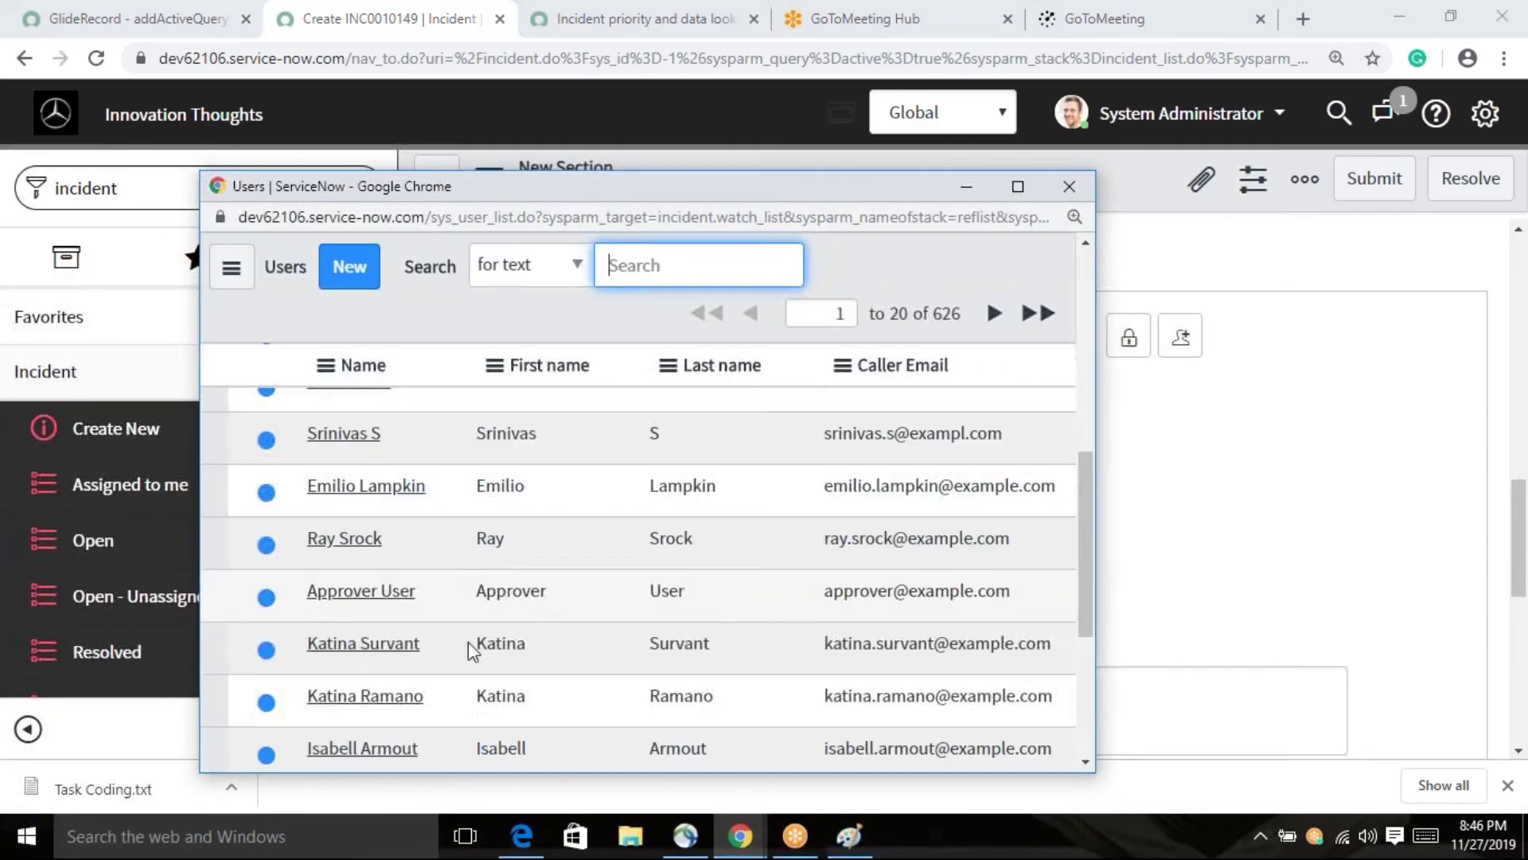
{"action": "left_click", "coordinate": [388, 703]}
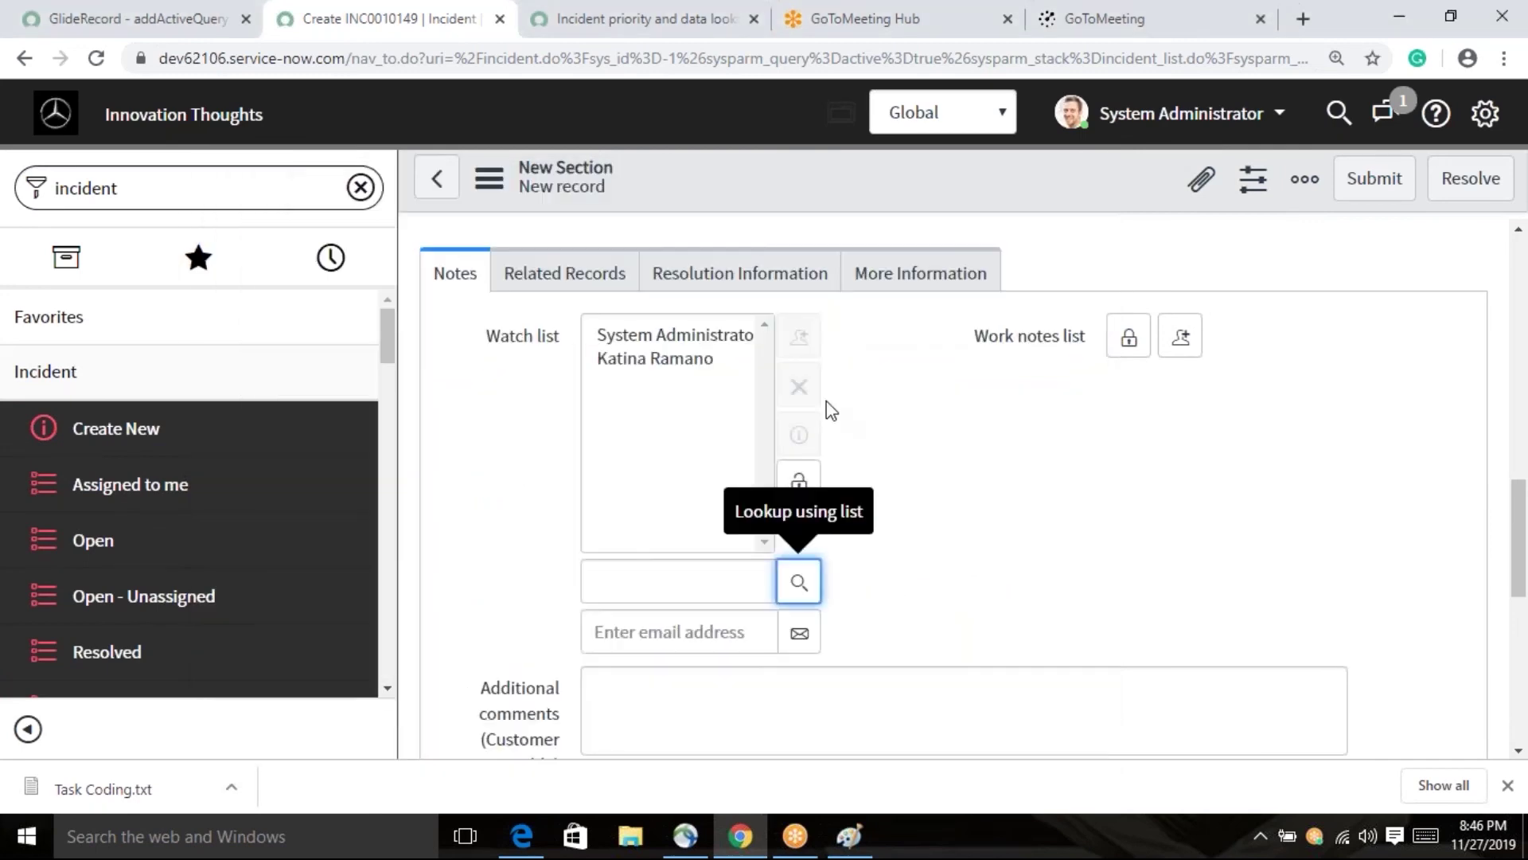
- Remove System Administrator from the watch list, lock the list, and return to the main incident fields
{"action": "left_click", "coordinate": [799, 388]}
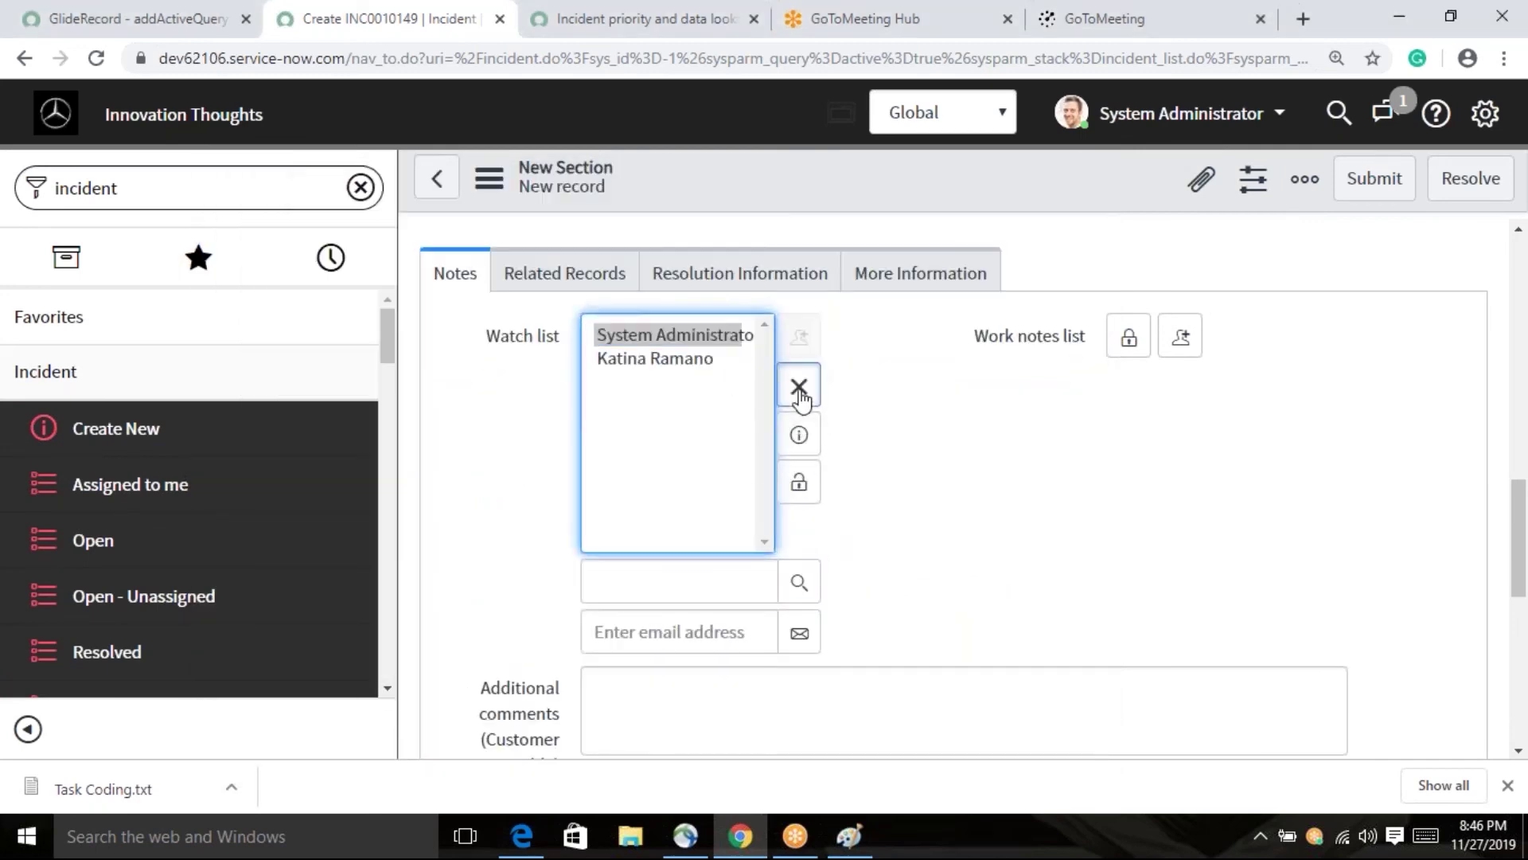
{"action": "left_click", "coordinate": [800, 483]}
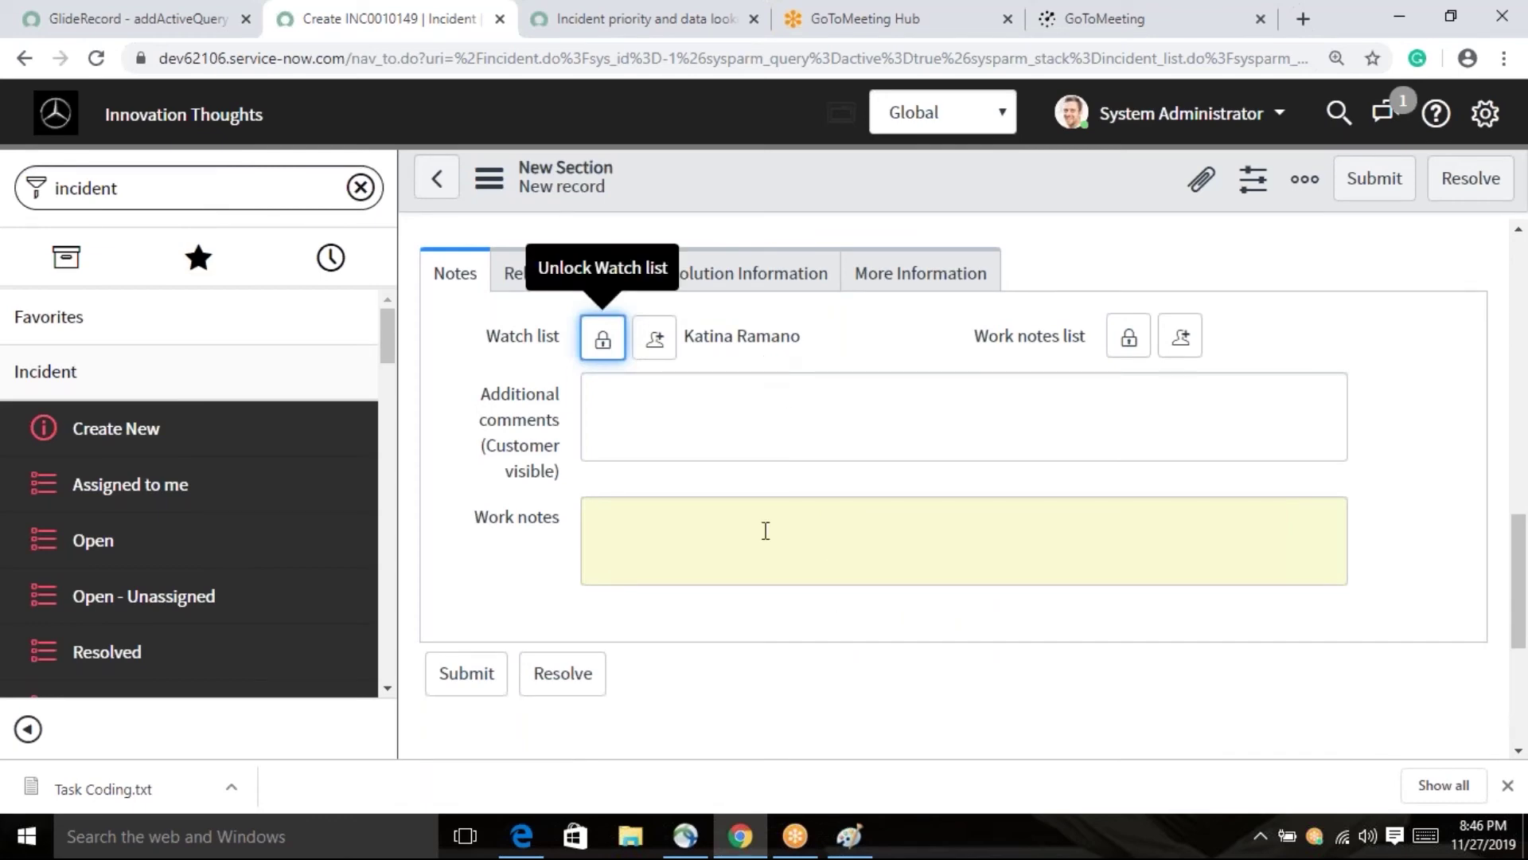
{"action": "scroll", "coordinate": [799, 650], "scroll_direction": "up", "scroll_amount": 10}
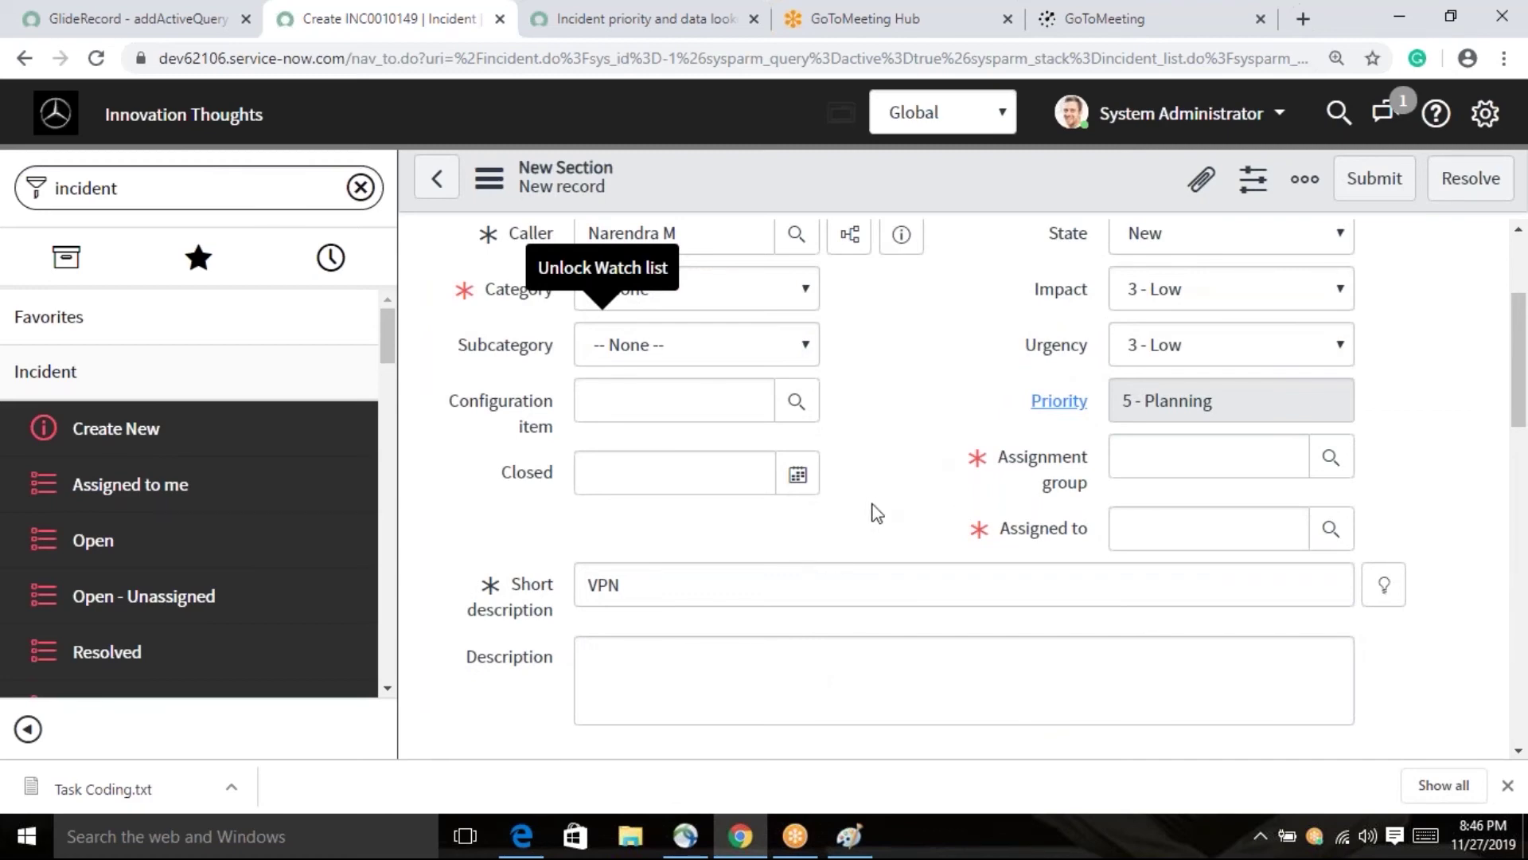
- Review the user listed in the watch list and the comments field in the Notes section
{"action": "scroll", "coordinate": [873, 514], "scroll_direction": "down", "scroll_amount": 5}
{"action": "scroll", "coordinate": [709, 441], "scroll_direction": "down", "scroll_amount": 5}
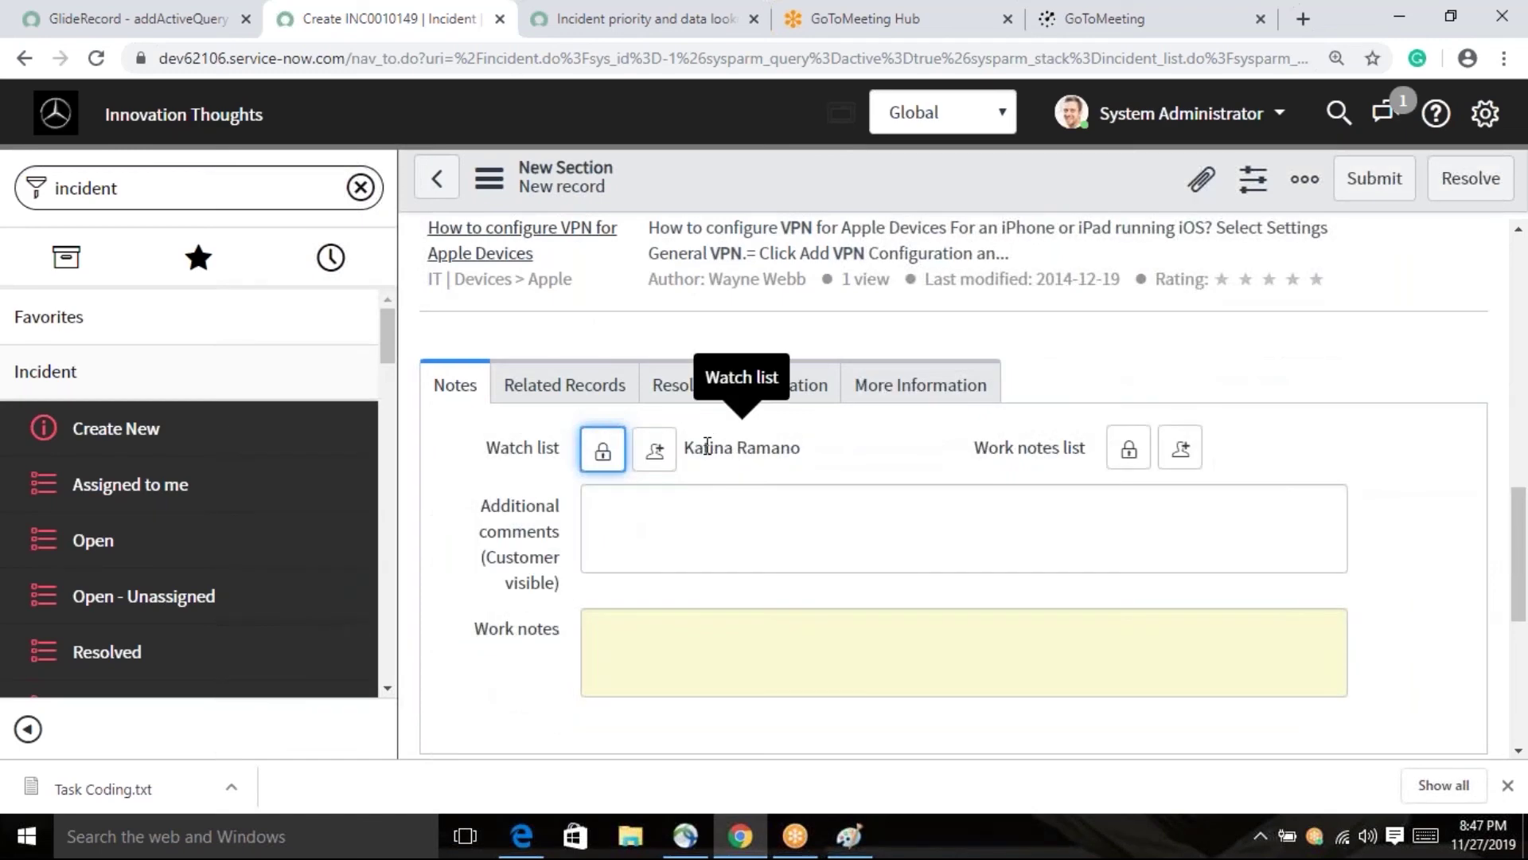
{"action": "left_click_drag", "start_coordinate": [686, 447], "coordinate": [820, 458]}
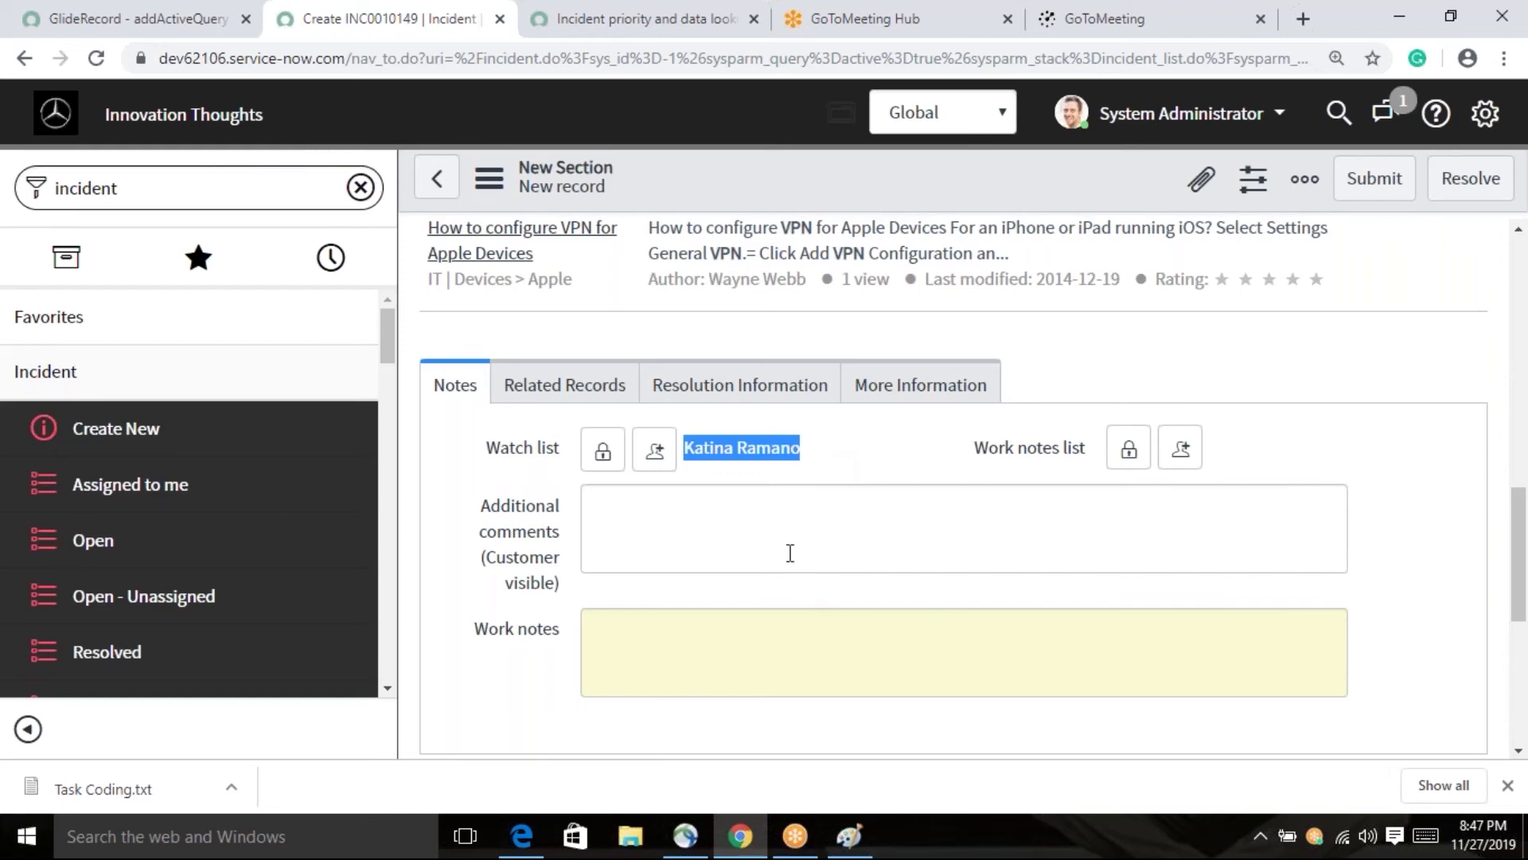
{"action": "left_click", "coordinate": [725, 494]}
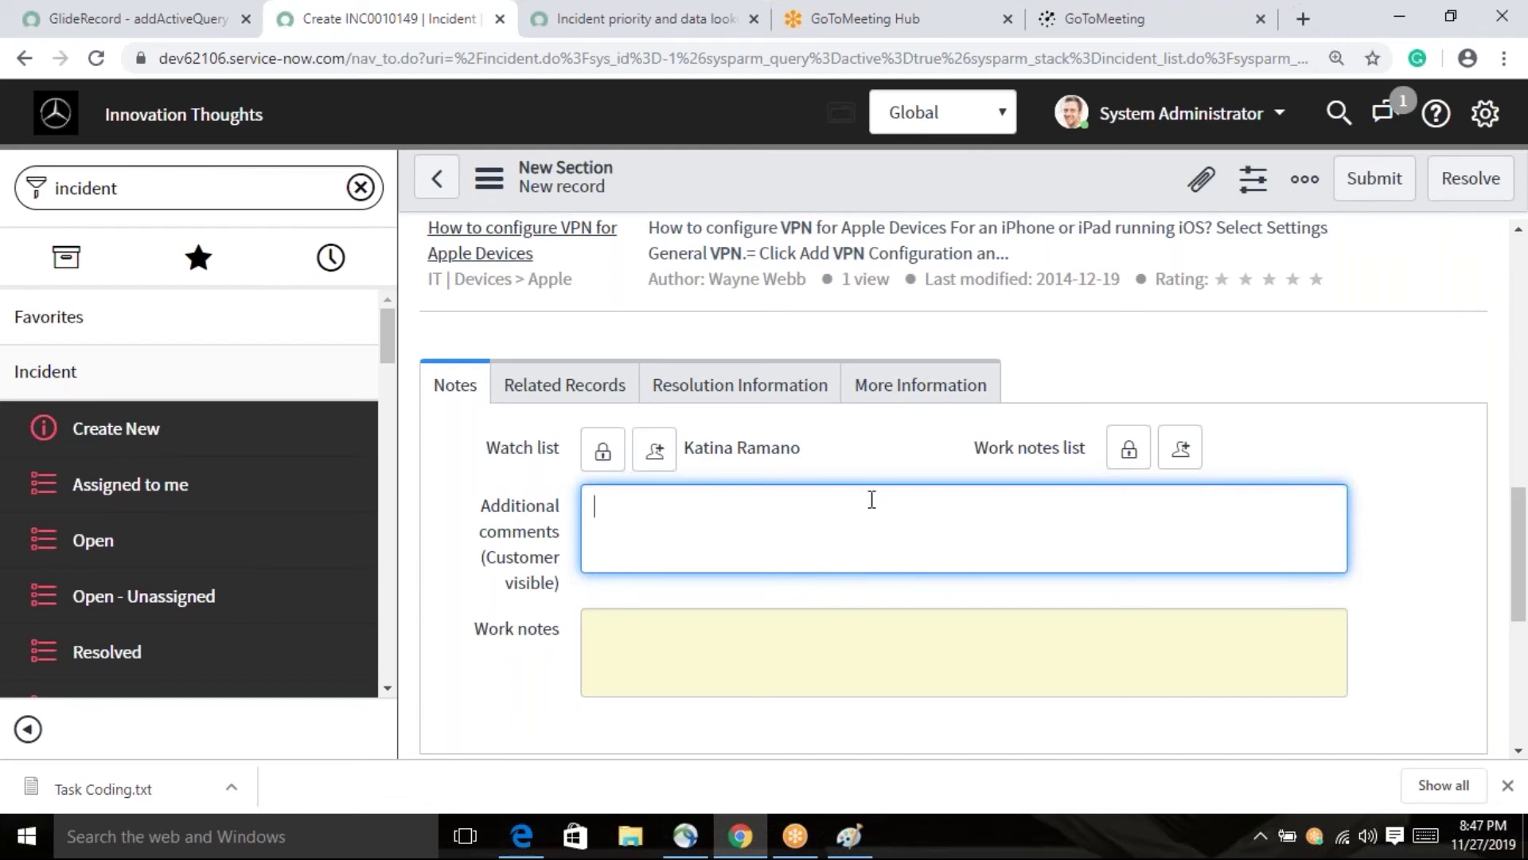
- Unlock the watch list, add a second user from the user lookup list, and lock it again
{"action": "left_click", "coordinate": [603, 450]}
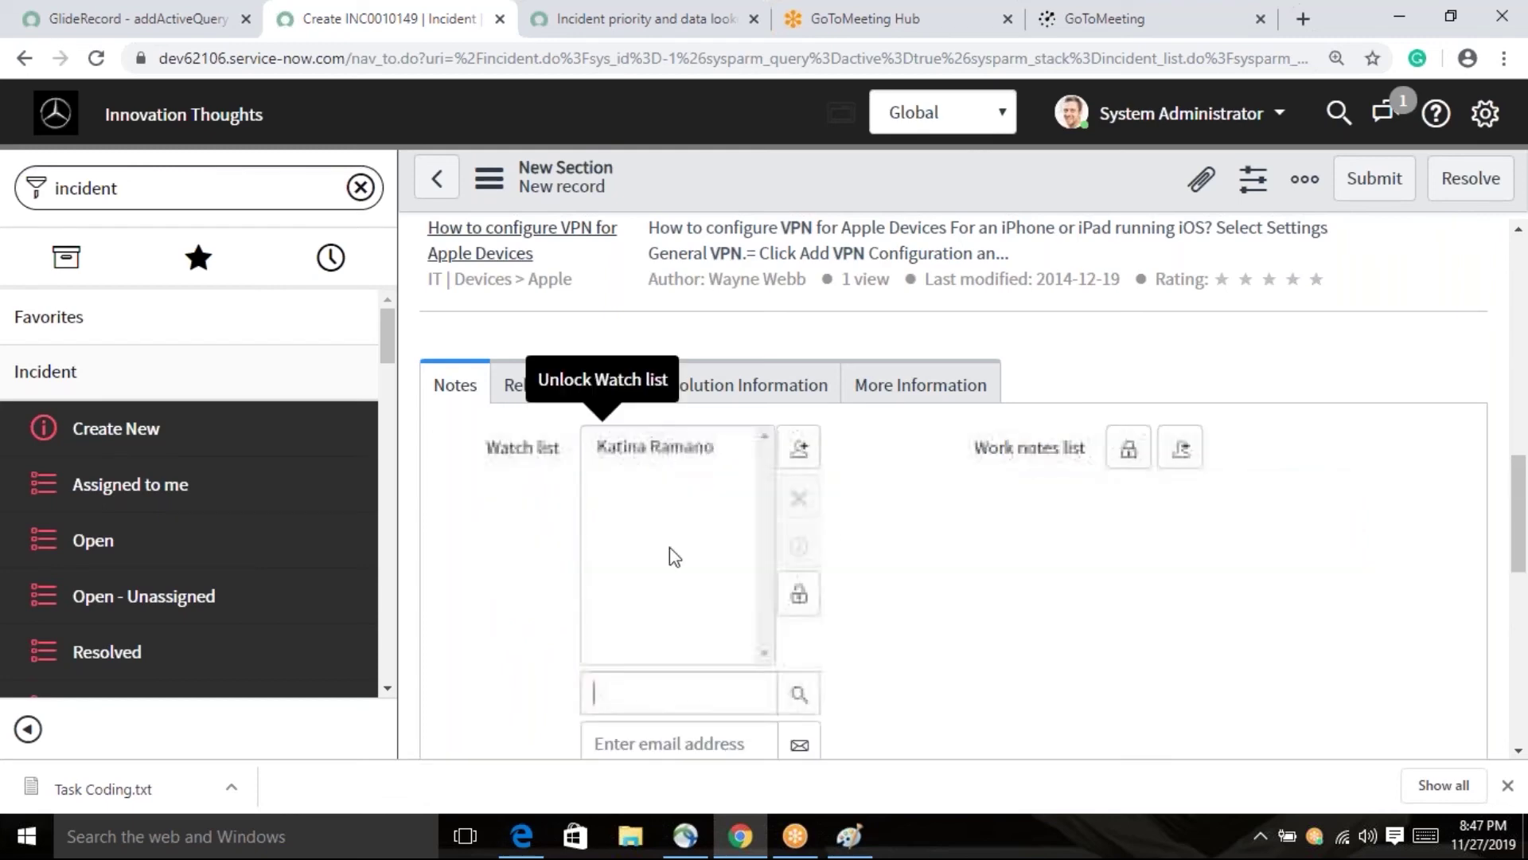
{"action": "scroll", "coordinate": [931, 589], "scroll_direction": "up", "scroll_amount": 1}
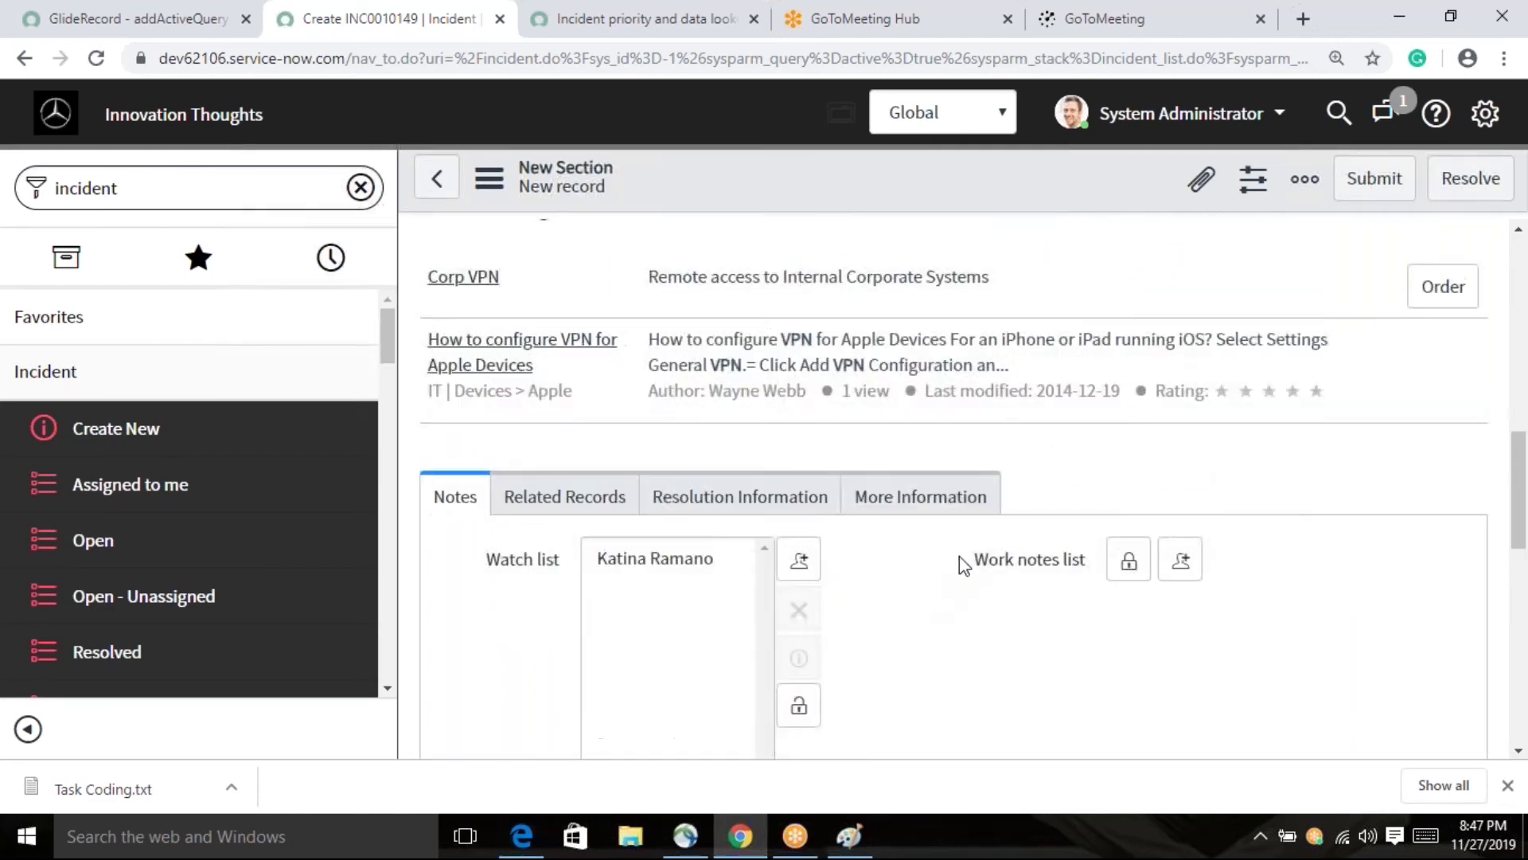
{"action": "scroll", "coordinate": [960, 557], "scroll_direction": "down", "scroll_amount": 3}
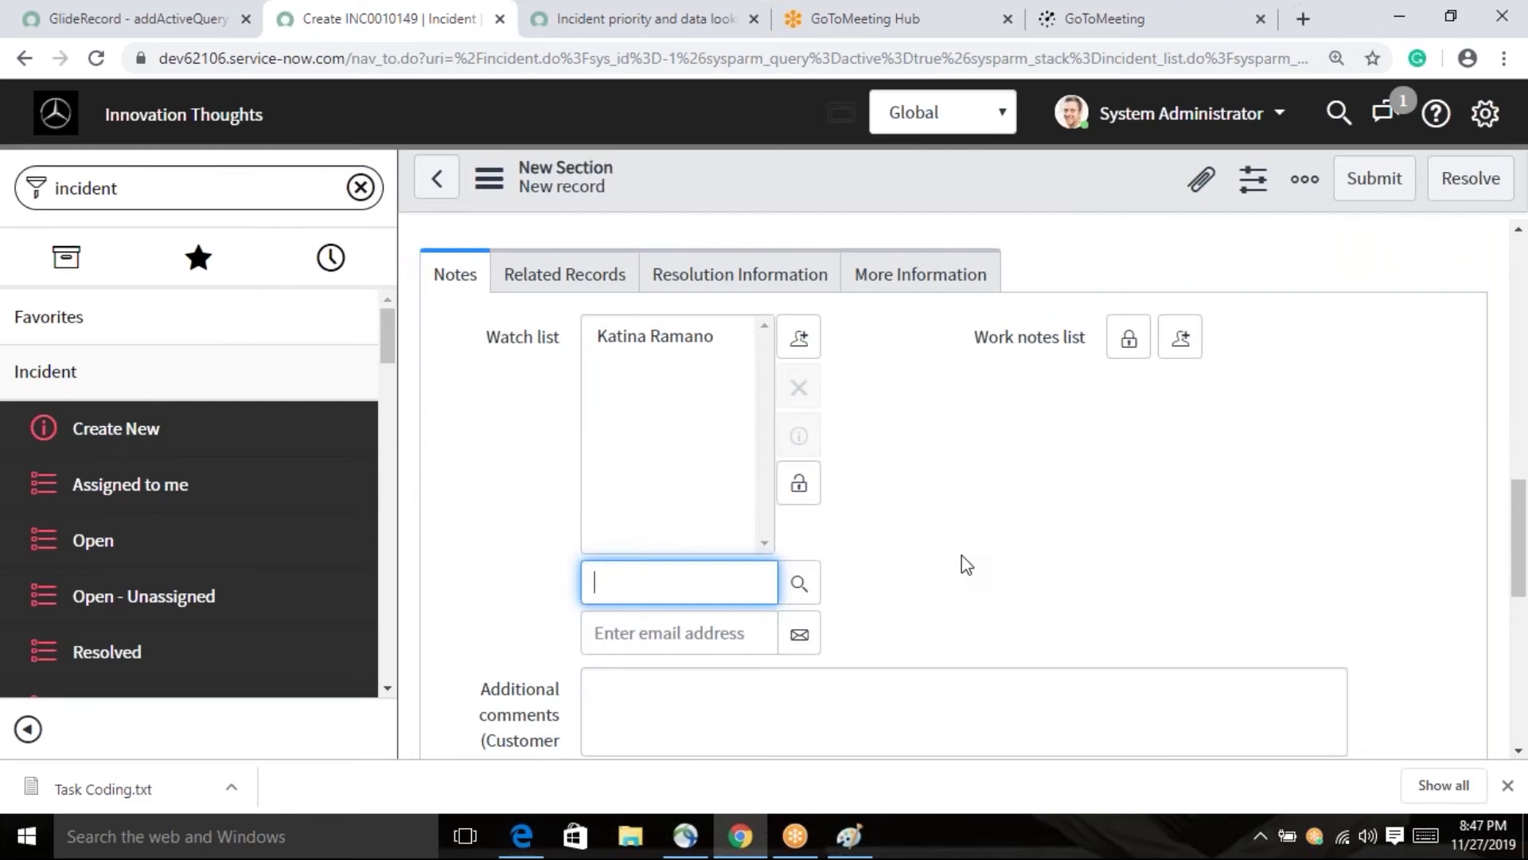
{"action": "scroll", "coordinate": [962, 555], "scroll_direction": "up", "scroll_amount": 8}
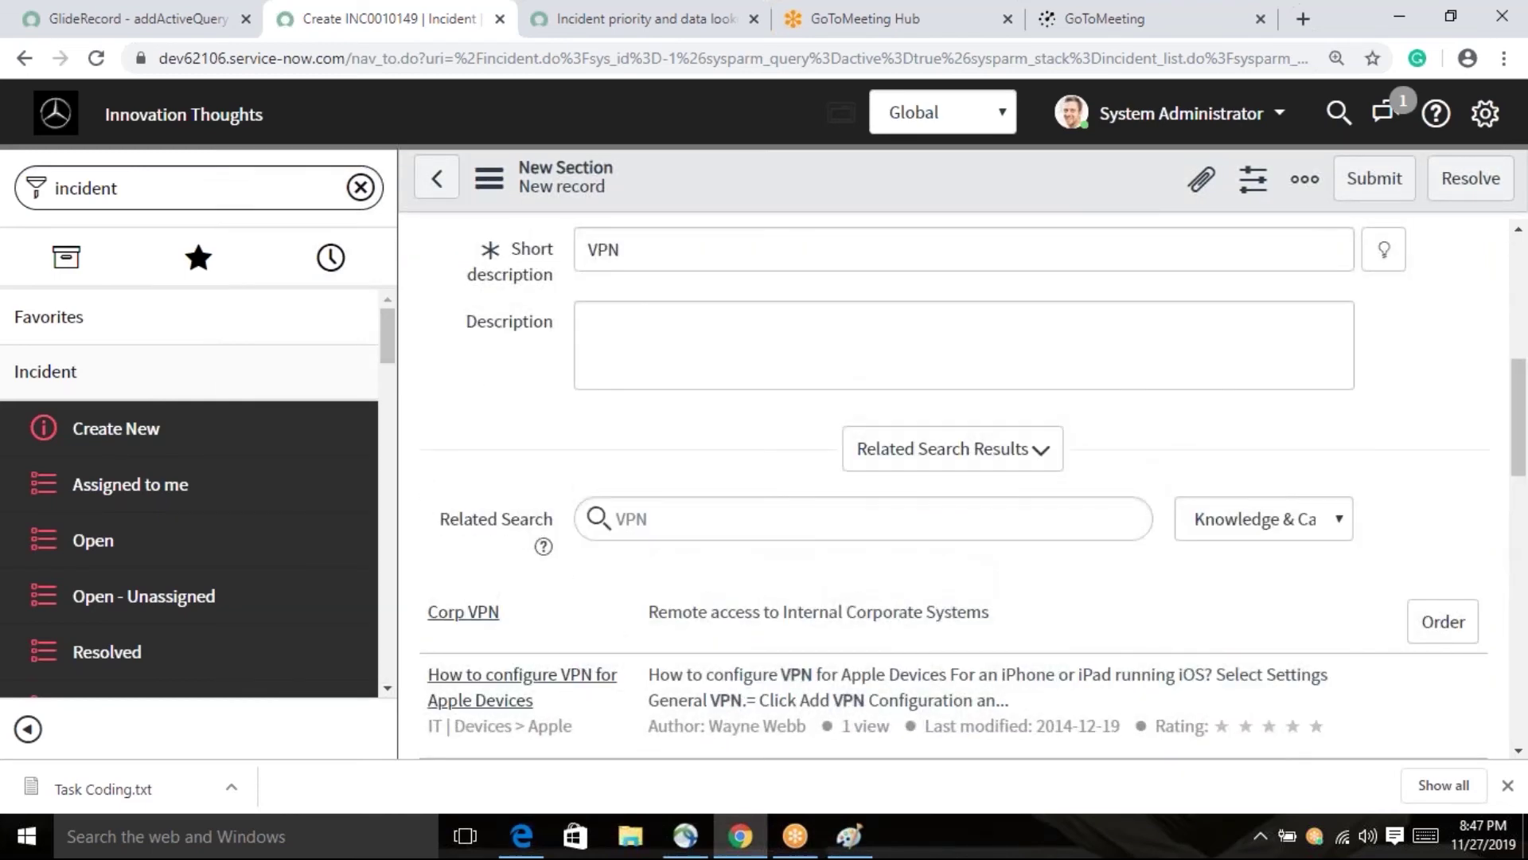
{"action": "scroll", "coordinate": [842, 488], "scroll_direction": "down", "scroll_amount": 4}
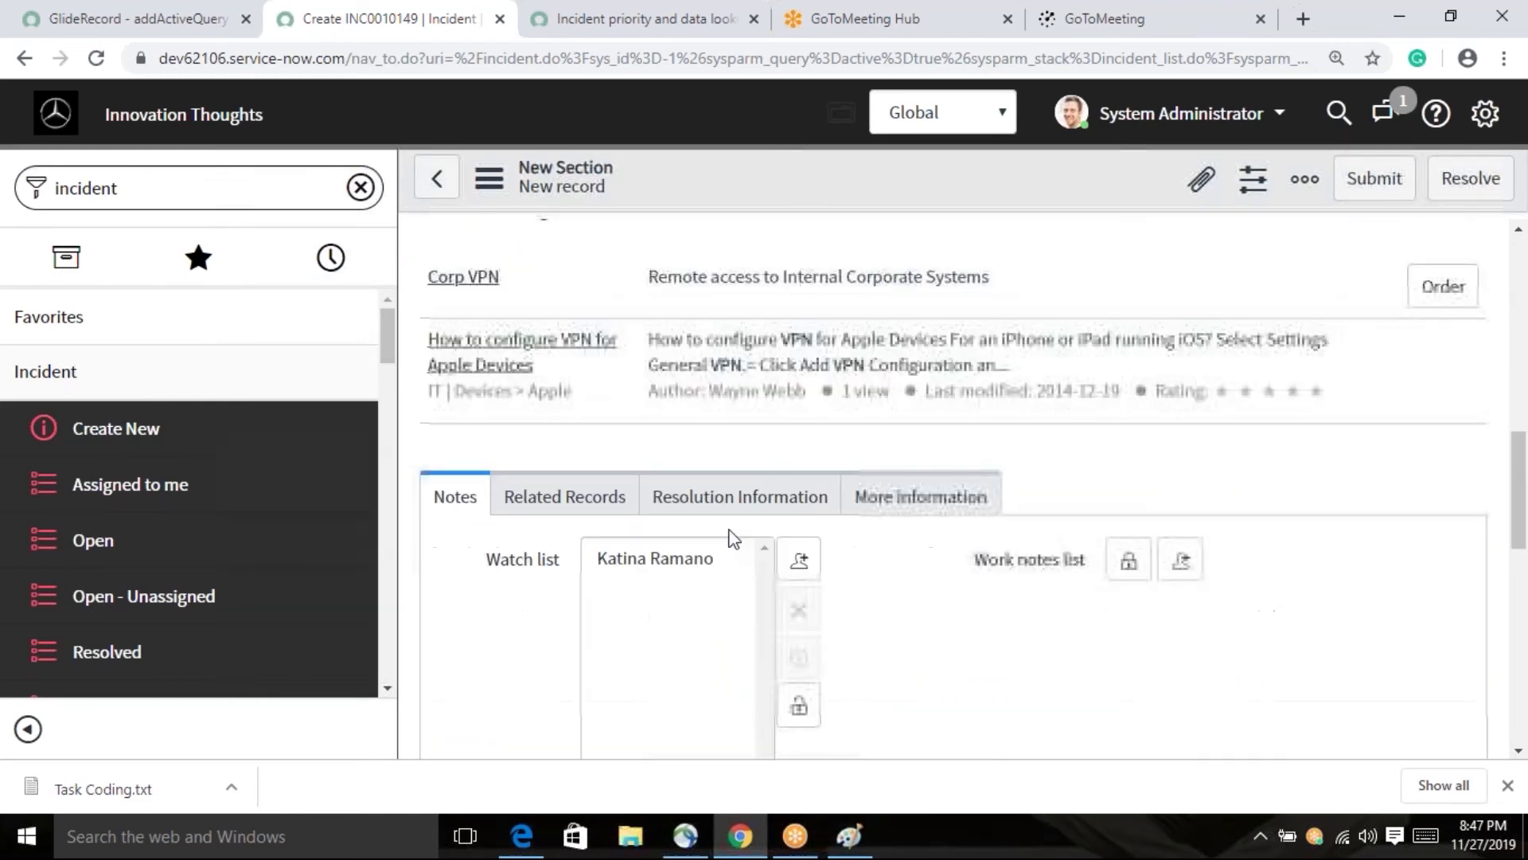
{"action": "scroll", "coordinate": [796, 539], "scroll_direction": "down", "scroll_amount": 5}
{"action": "scroll", "coordinate": [758, 522], "scroll_direction": "up", "scroll_amount": 3}
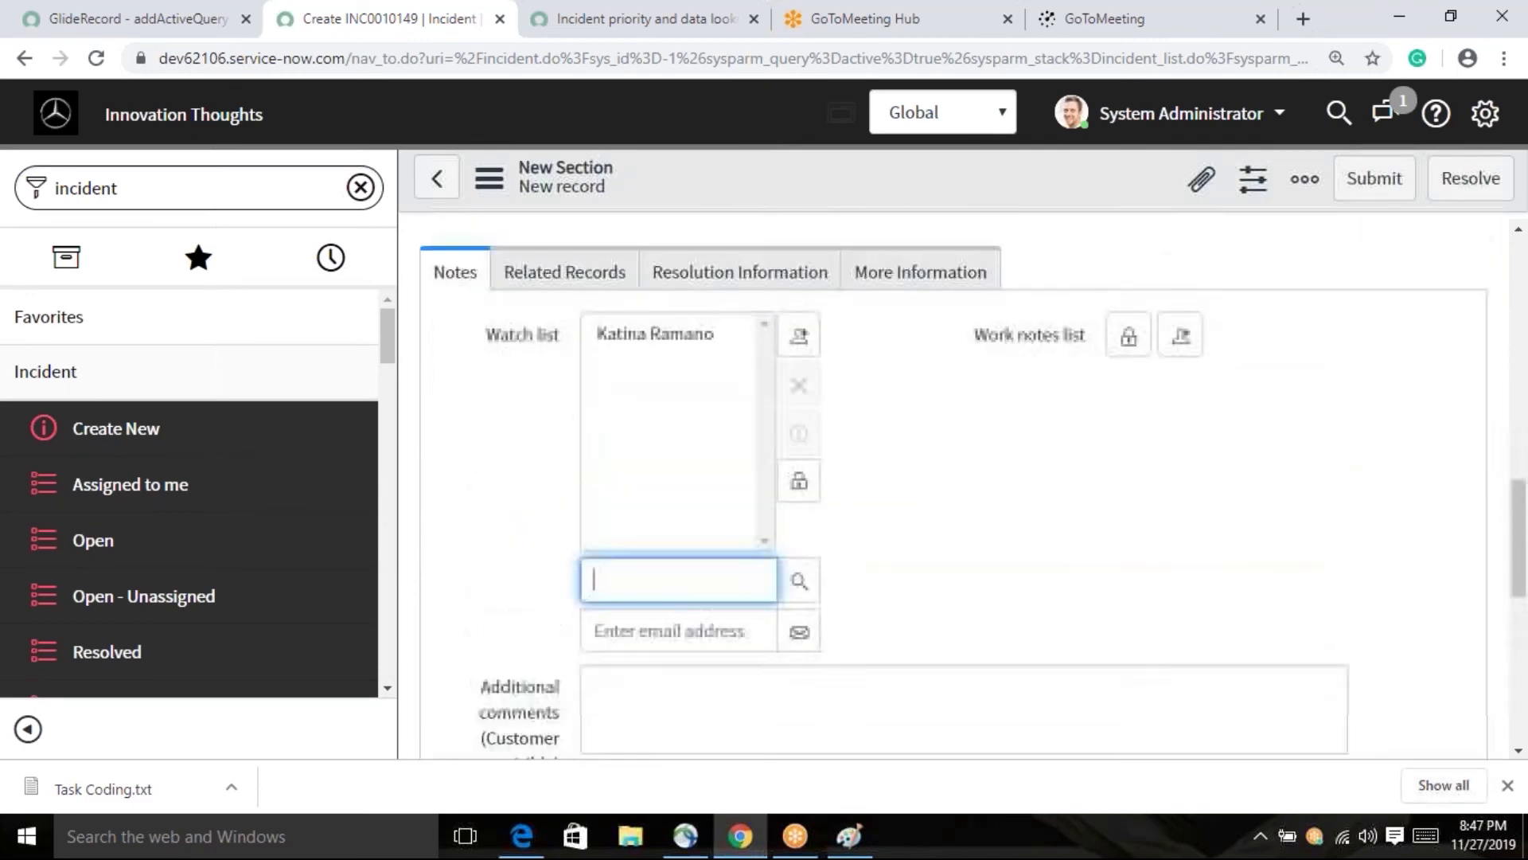
{"action": "scroll", "coordinate": [593, 461], "scroll_direction": "up", "scroll_amount": 1}
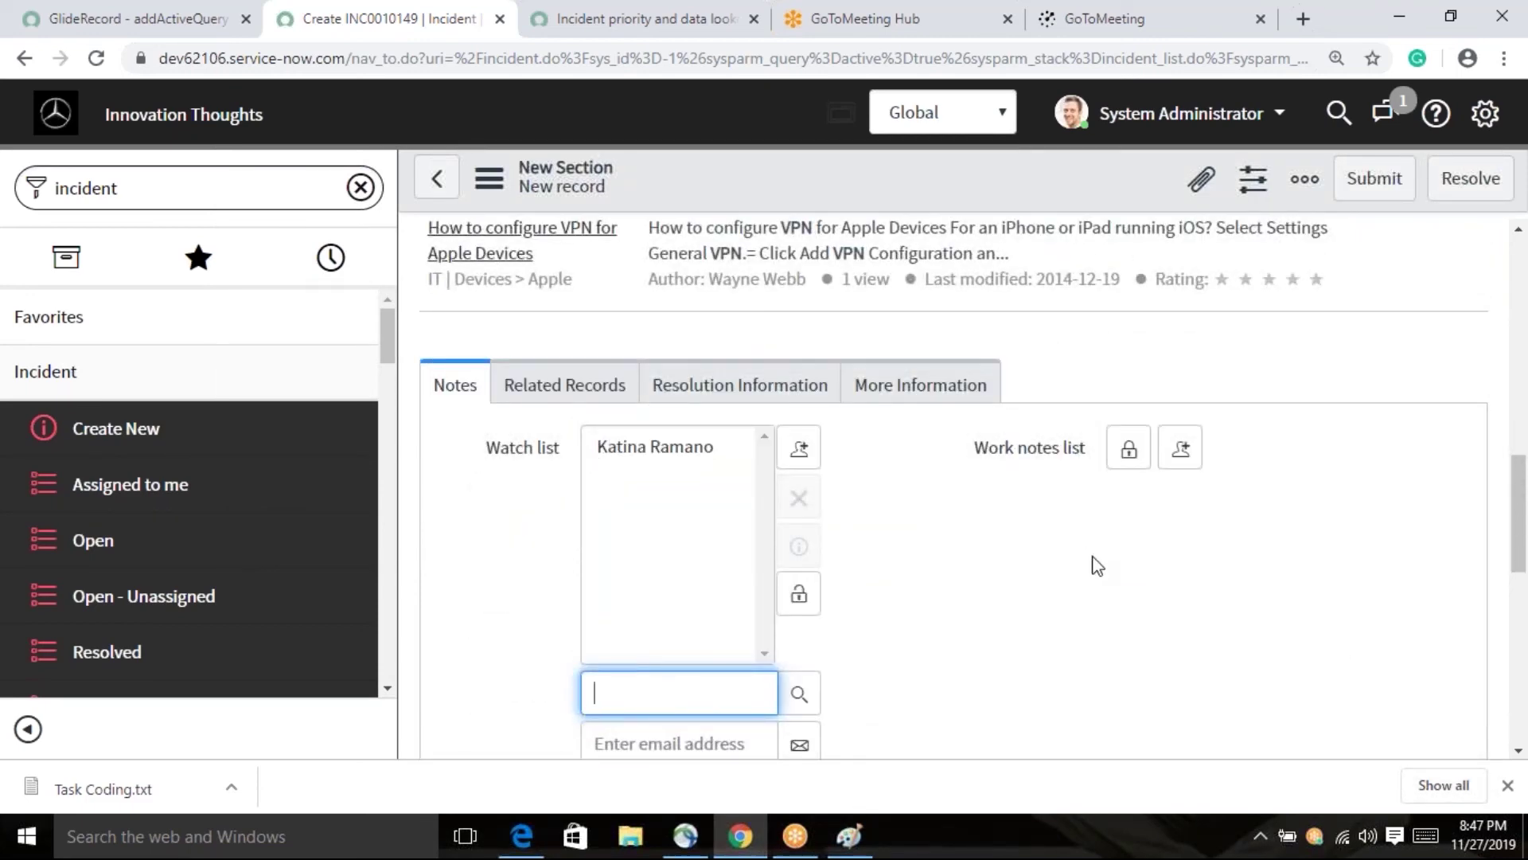
{"action": "scroll", "coordinate": [987, 546], "scroll_direction": "down", "scroll_amount": 3}
{"action": "scroll", "coordinate": [928, 515], "scroll_direction": "up", "scroll_amount": 2}
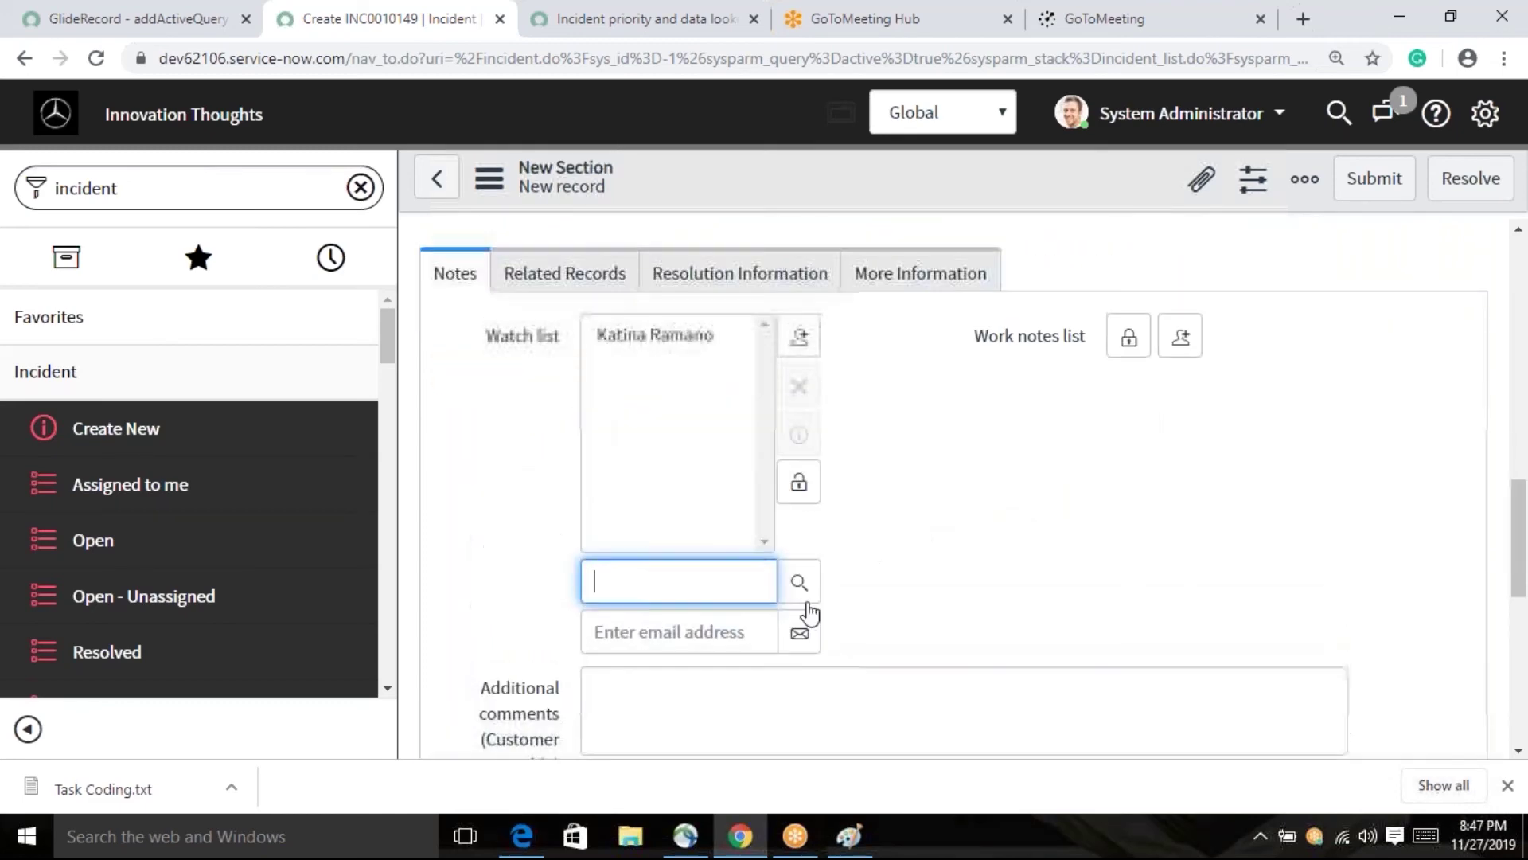
{"action": "left_click", "coordinate": [799, 582]}
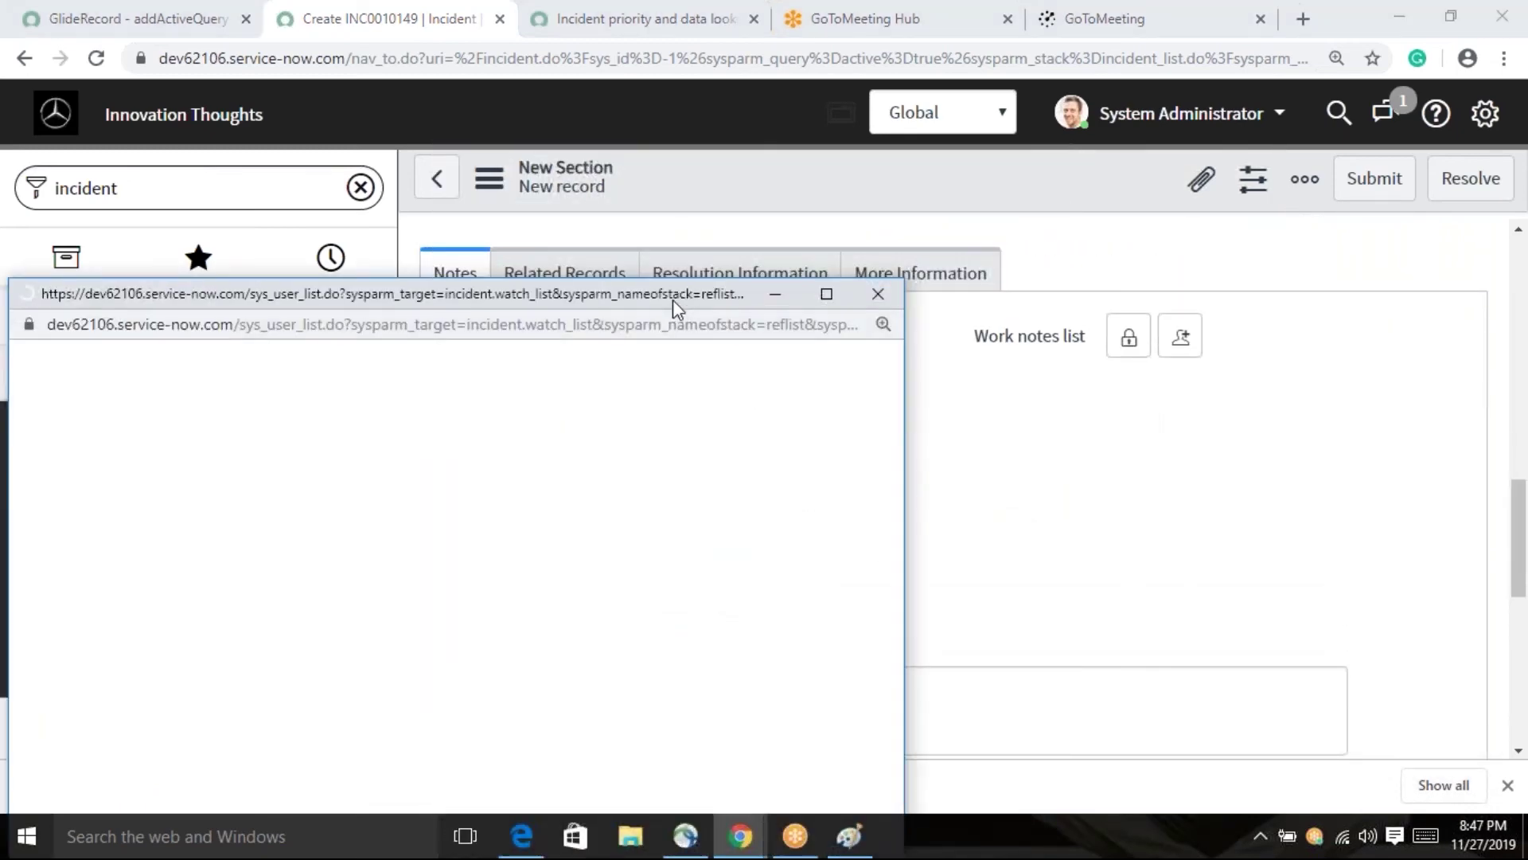
{"action": "left_click_drag", "start_coordinate": [671, 299], "coordinate": [871, 187]}
{"action": "scroll", "coordinate": [474, 614], "scroll_direction": "down", "scroll_amount": 2}
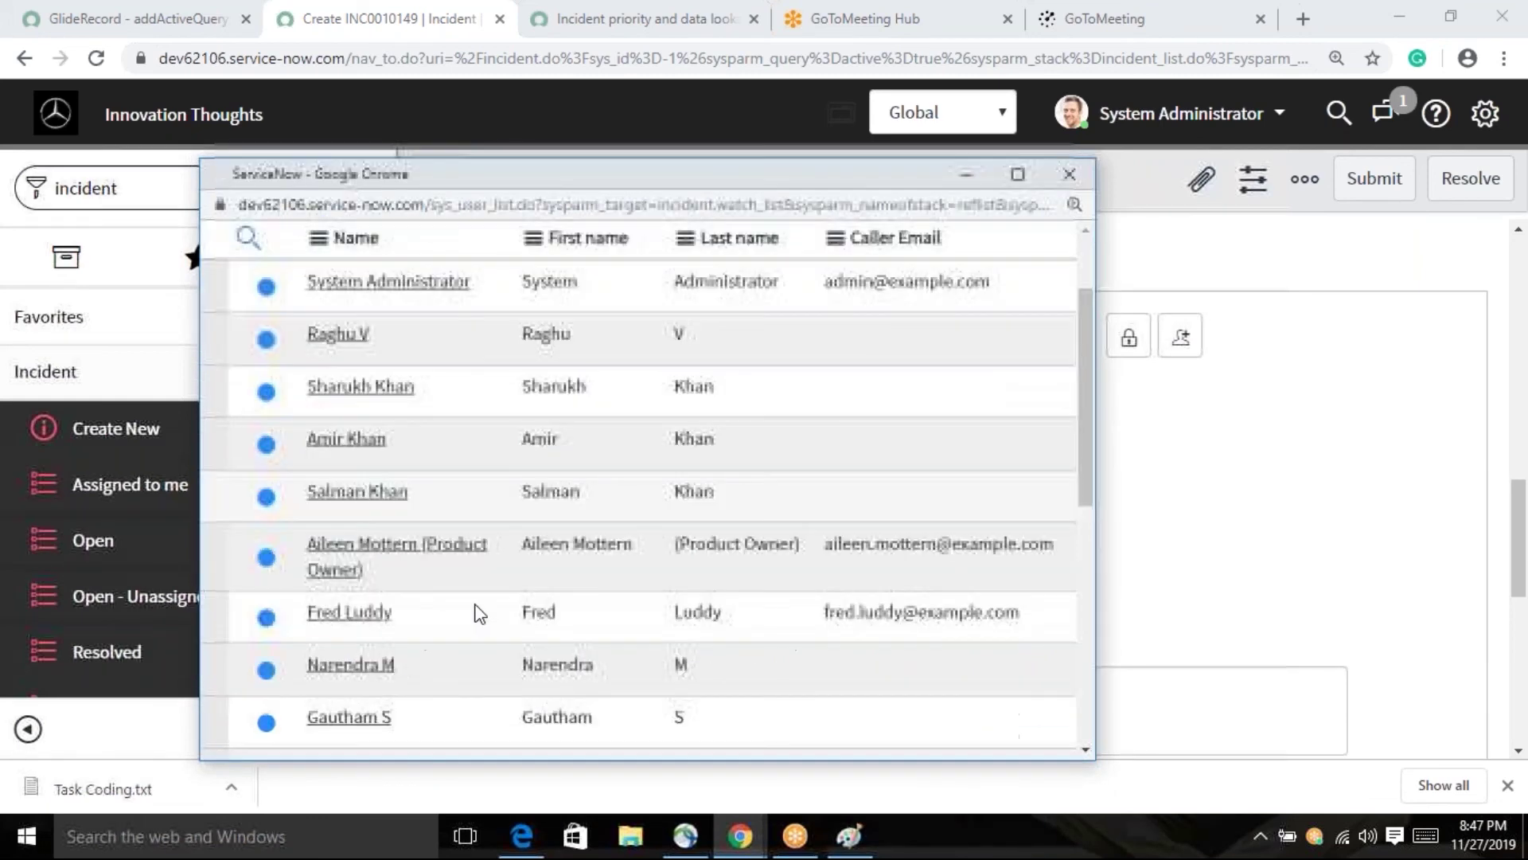
{"action": "scroll", "coordinate": [390, 691], "scroll_direction": "down", "scroll_amount": 2}
{"action": "left_click", "coordinate": [342, 666]}
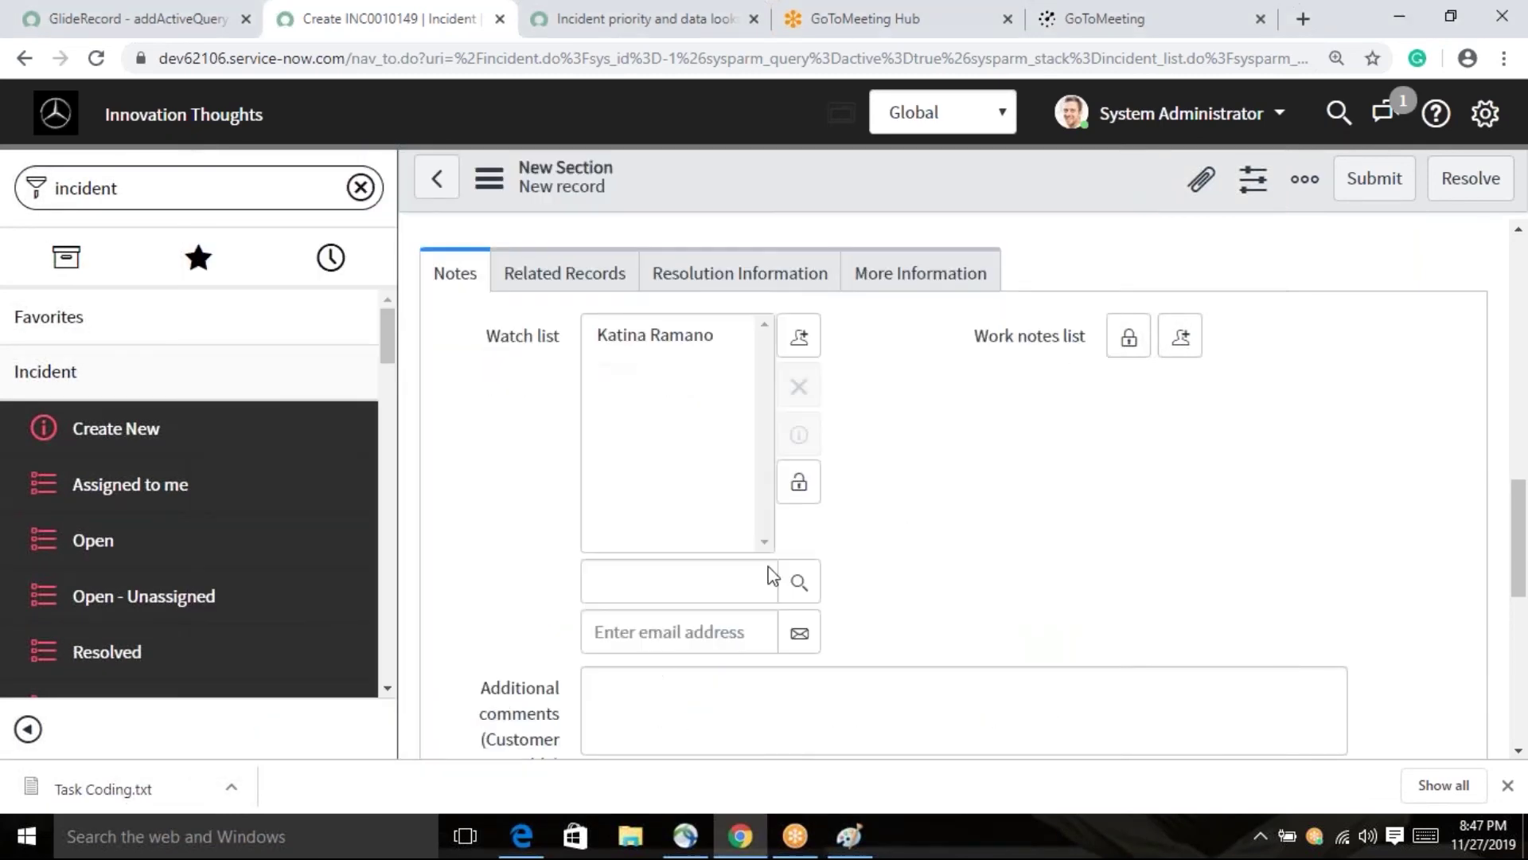
{"action": "left_click", "coordinate": [799, 480]}
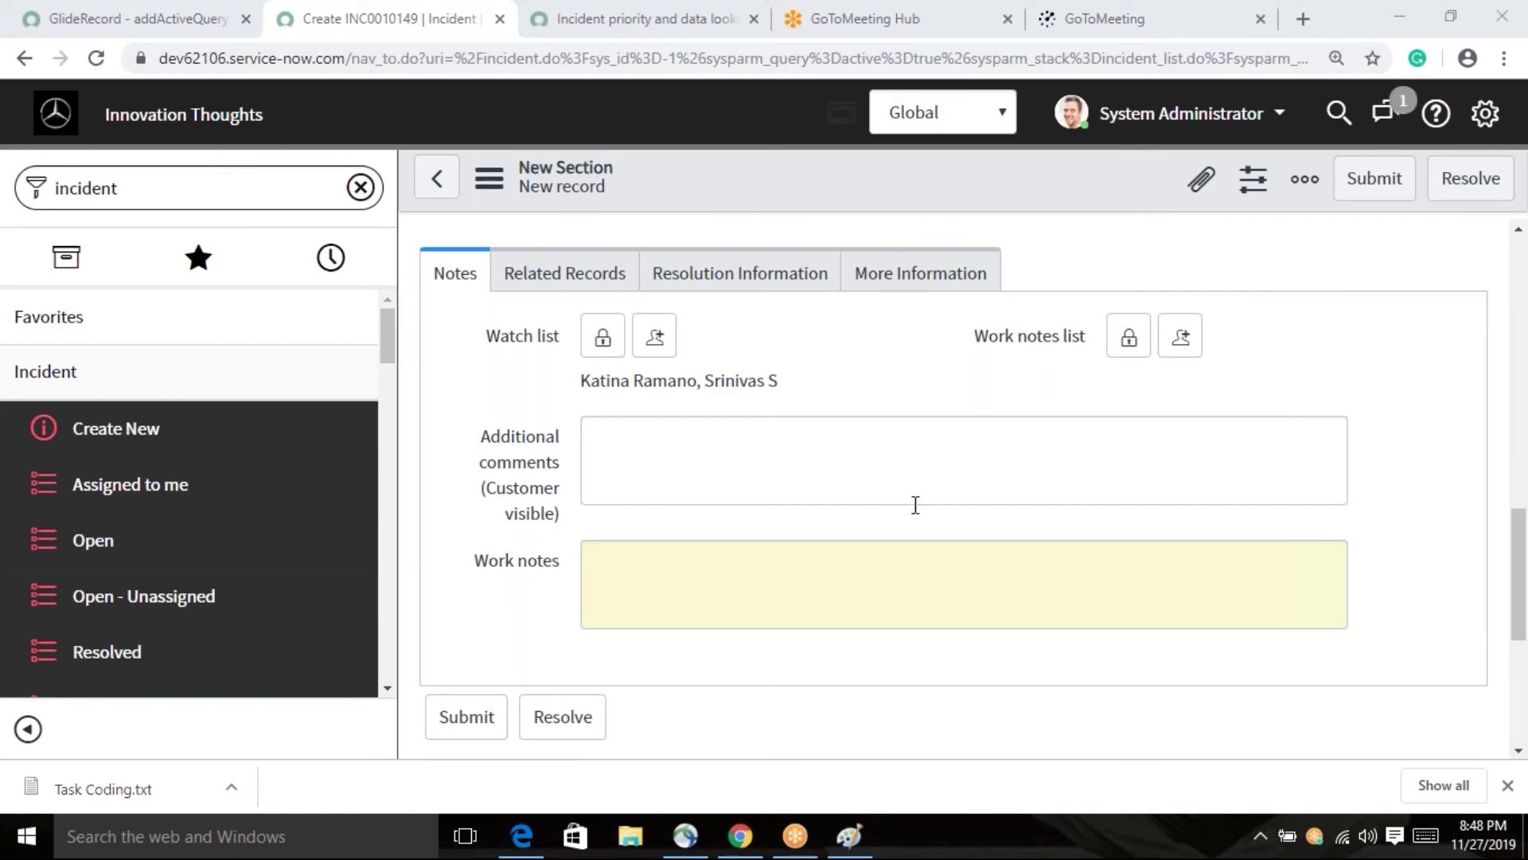
- Return to the main incident fields and set both Impact and Urgency to 1 - High
{"action": "scroll", "coordinate": [934, 585], "scroll_direction": "up", "scroll_amount": 1}
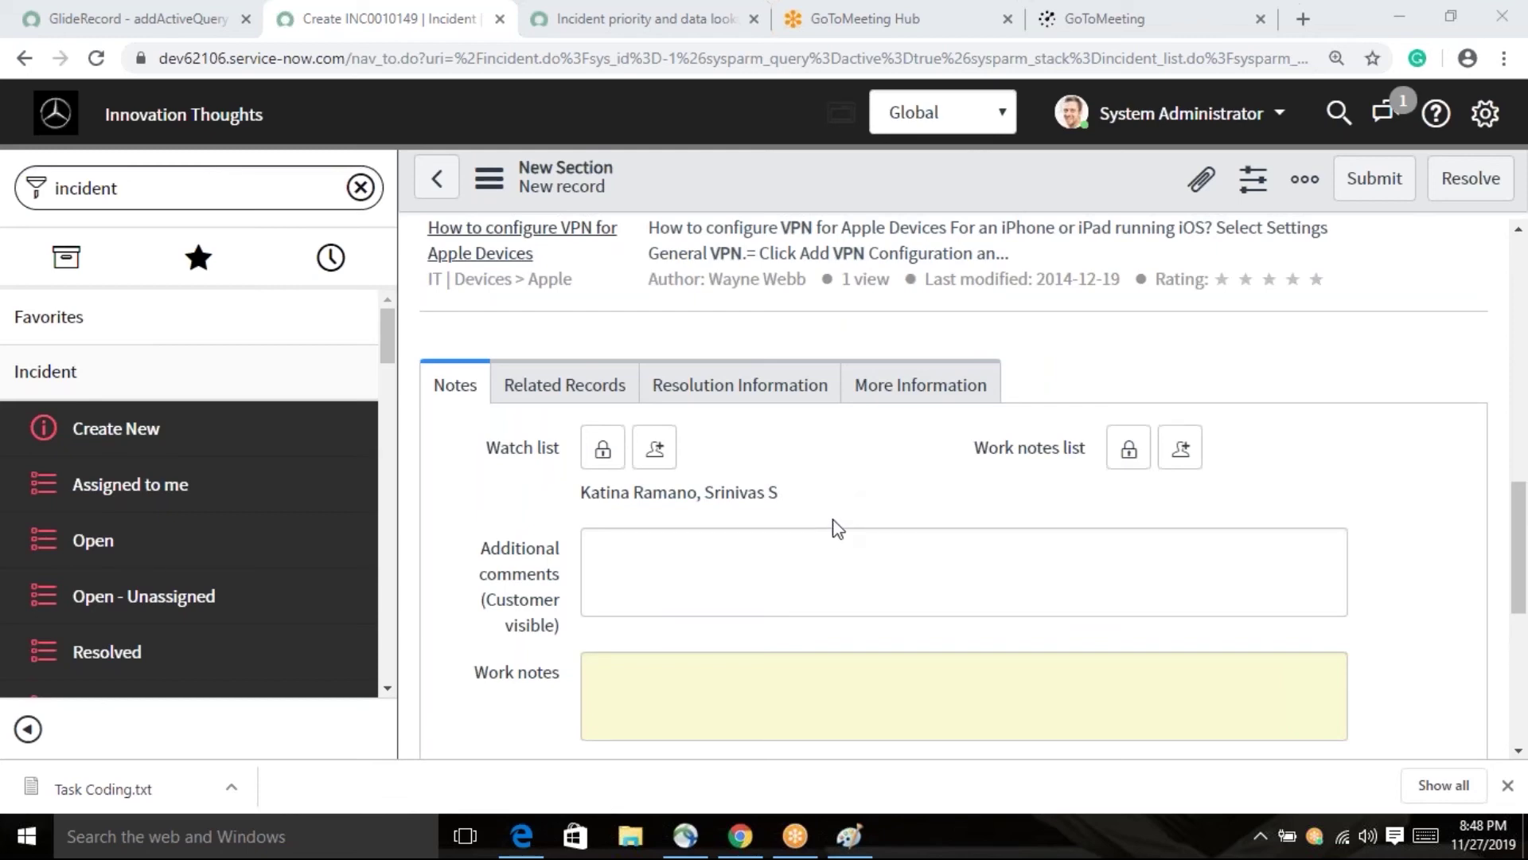
{"action": "scroll", "coordinate": [902, 555], "scroll_direction": "up", "scroll_amount": 4}
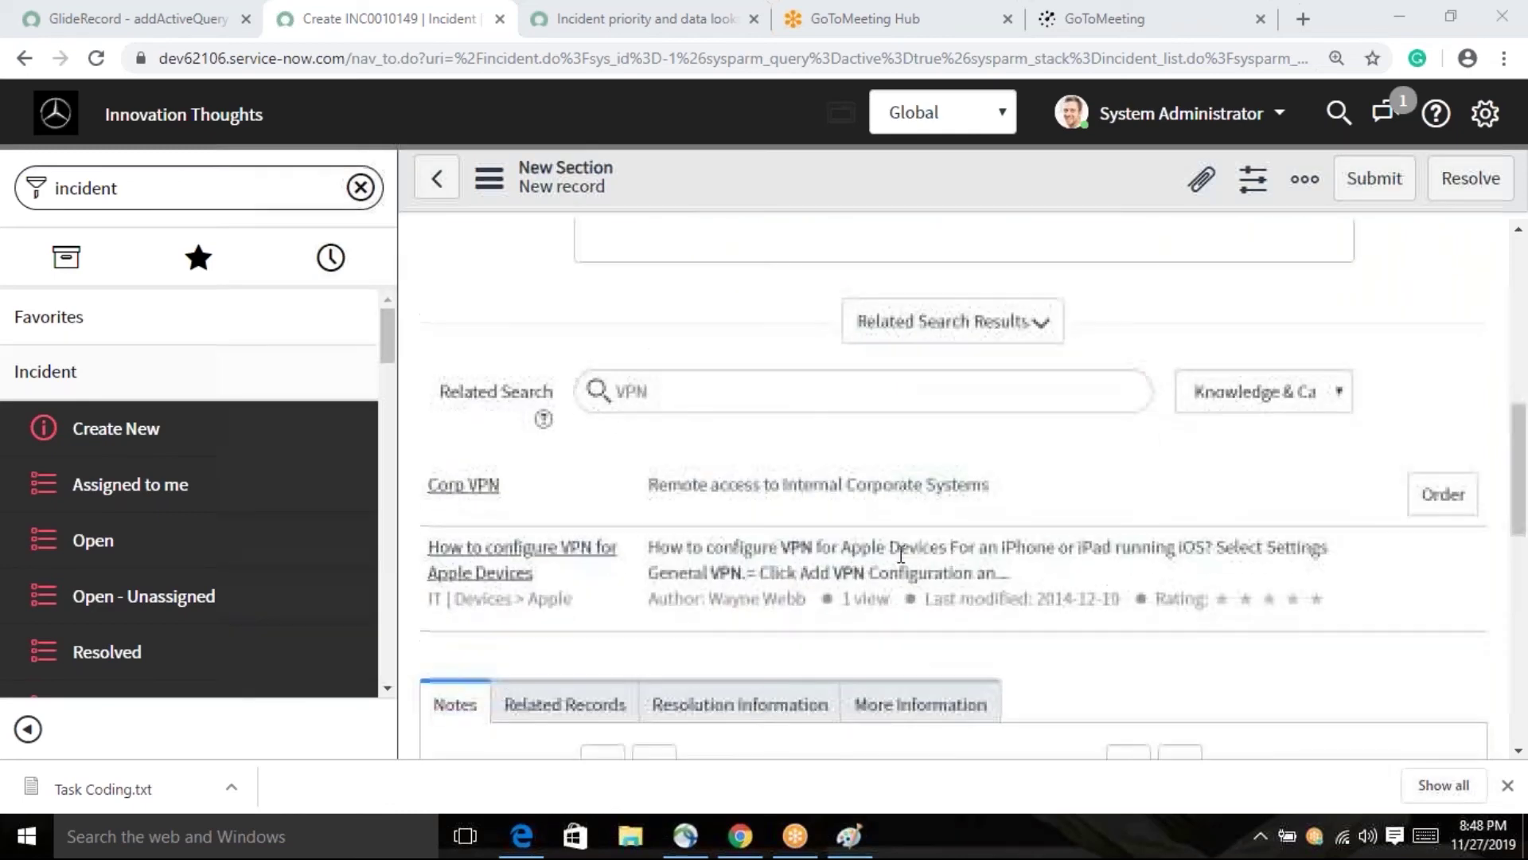
{"action": "scroll", "coordinate": [901, 554], "scroll_direction": "down", "scroll_amount": 9}
{"action": "scroll", "coordinate": [1213, 515], "scroll_direction": "up", "scroll_amount": 4}
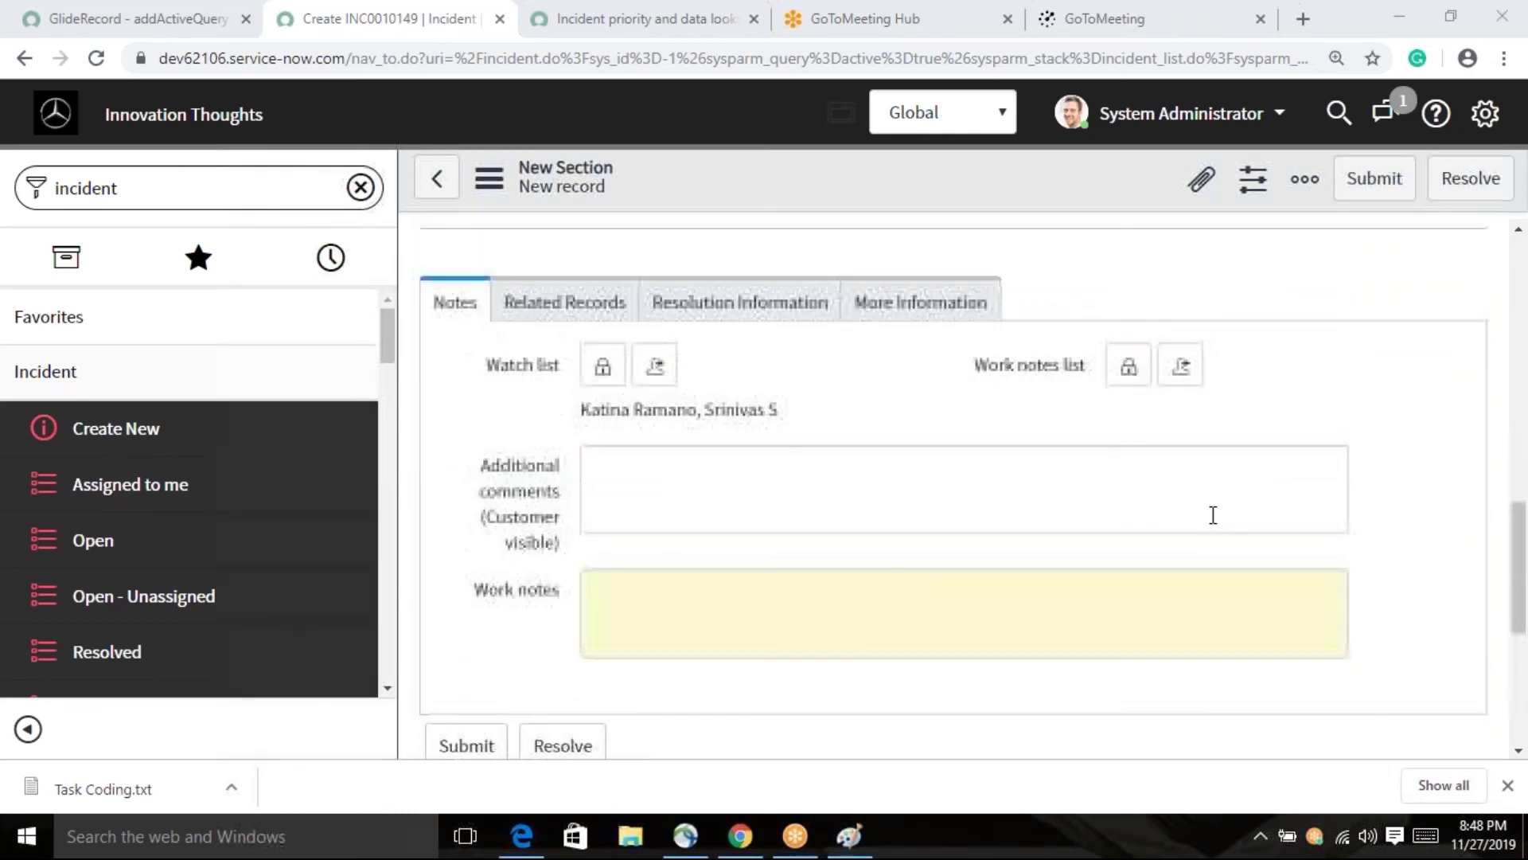
{"action": "left_click_drag", "start_coordinate": [1522, 509], "coordinate": [1521, 242]}
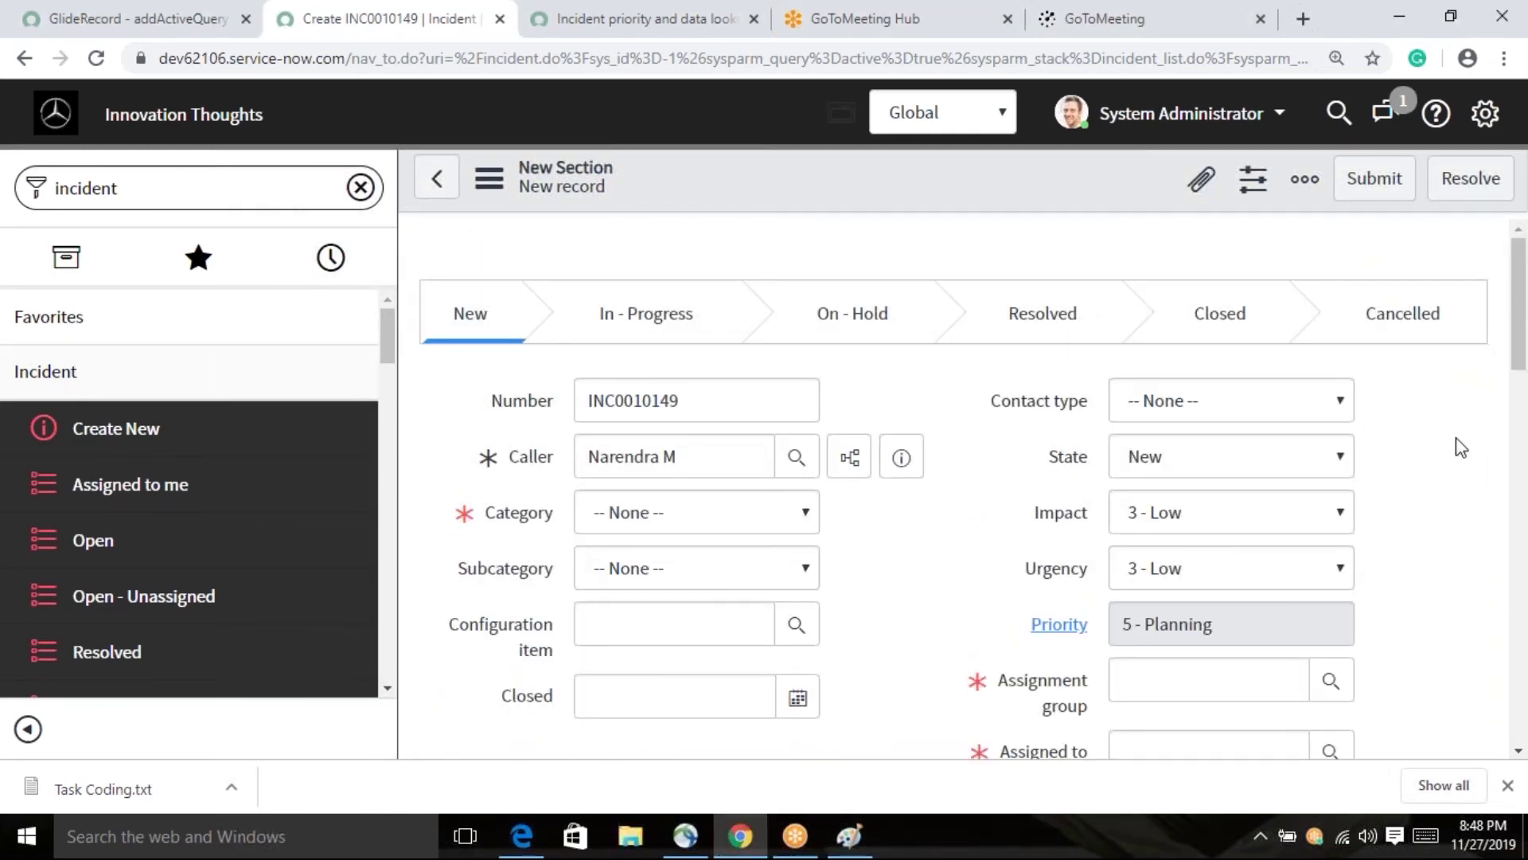
{"action": "left_click", "coordinate": [1337, 514]}
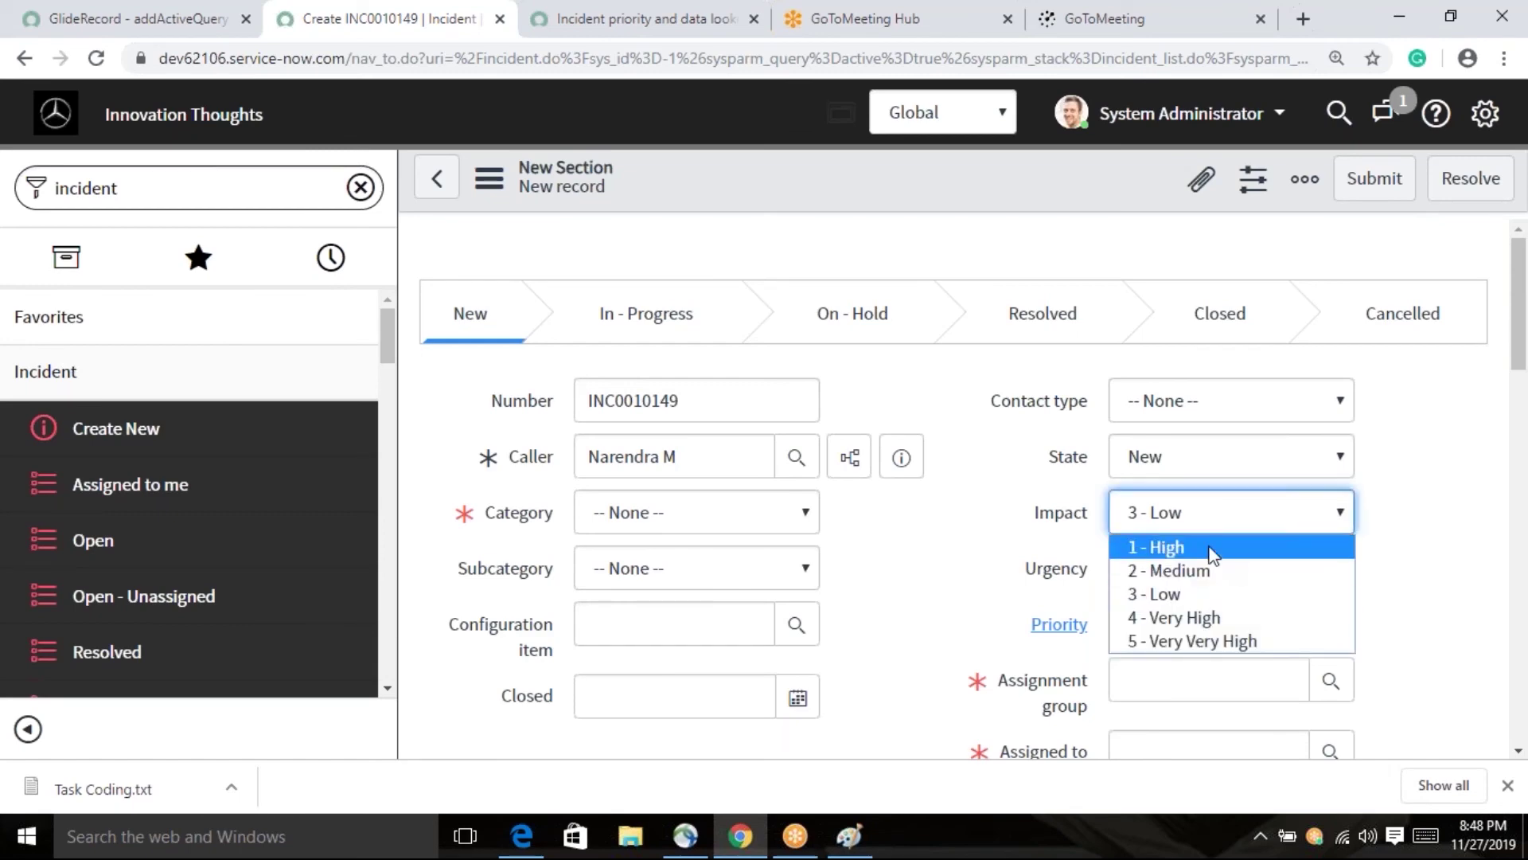
{"action": "left_click", "coordinate": [1212, 549]}
{"action": "left_click", "coordinate": [1211, 575]}
{"action": "left_click", "coordinate": [1215, 605]}
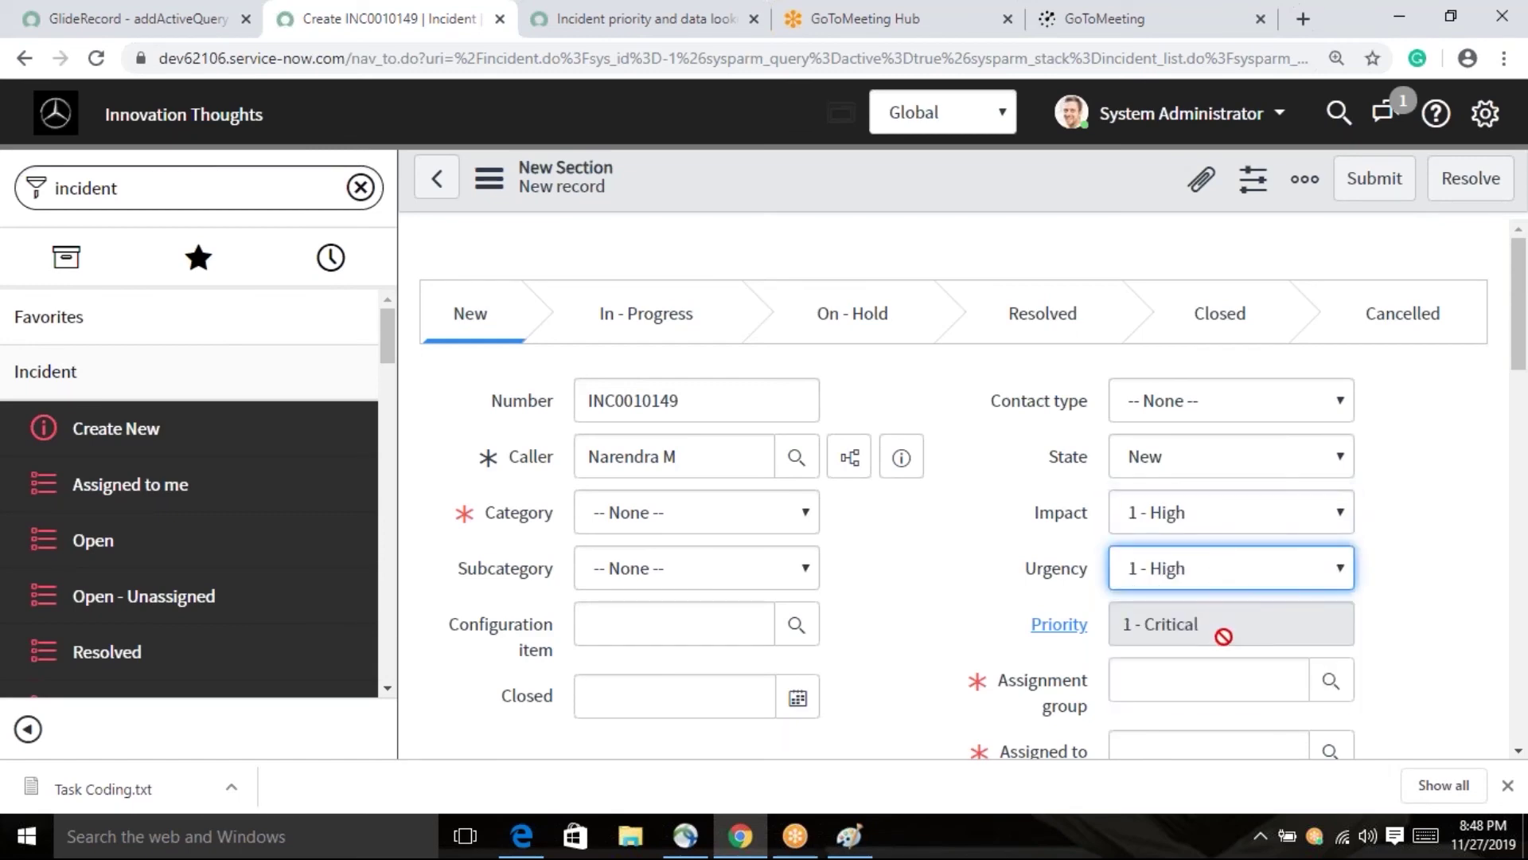
- Try to save the new incident while staying on the form
{"action": "right_click", "coordinate": [819, 171]}
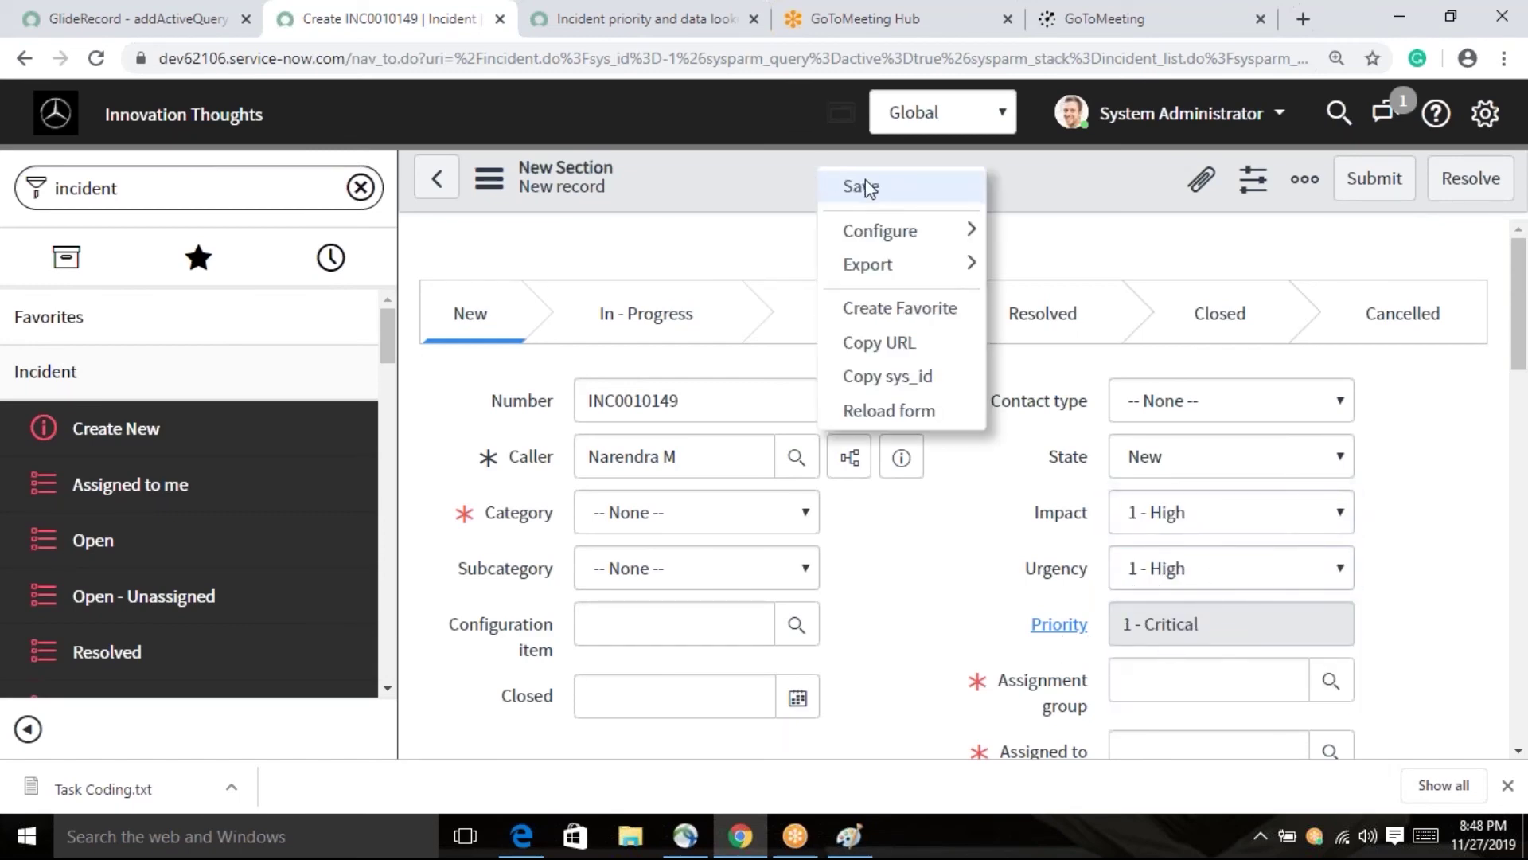
{"action": "left_click", "coordinate": [866, 179]}
{"action": "left_click", "coordinate": [1452, 264]}
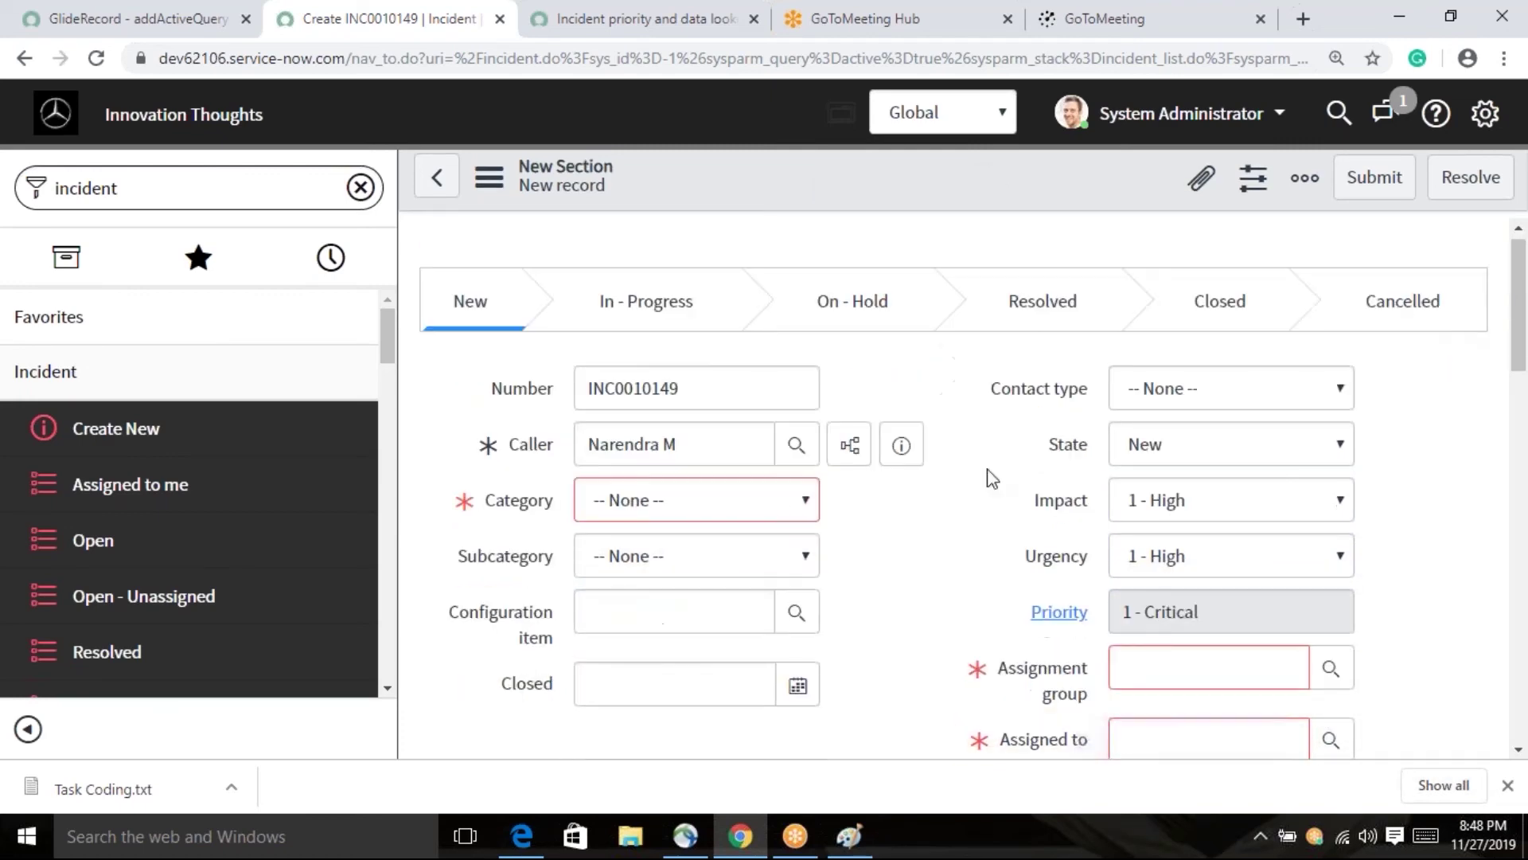
- Set the incident's category to Hardware and choose Hardware as the assignment group
{"action": "left_click", "coordinate": [811, 505]}
{"action": "left_click", "coordinate": [711, 599]}
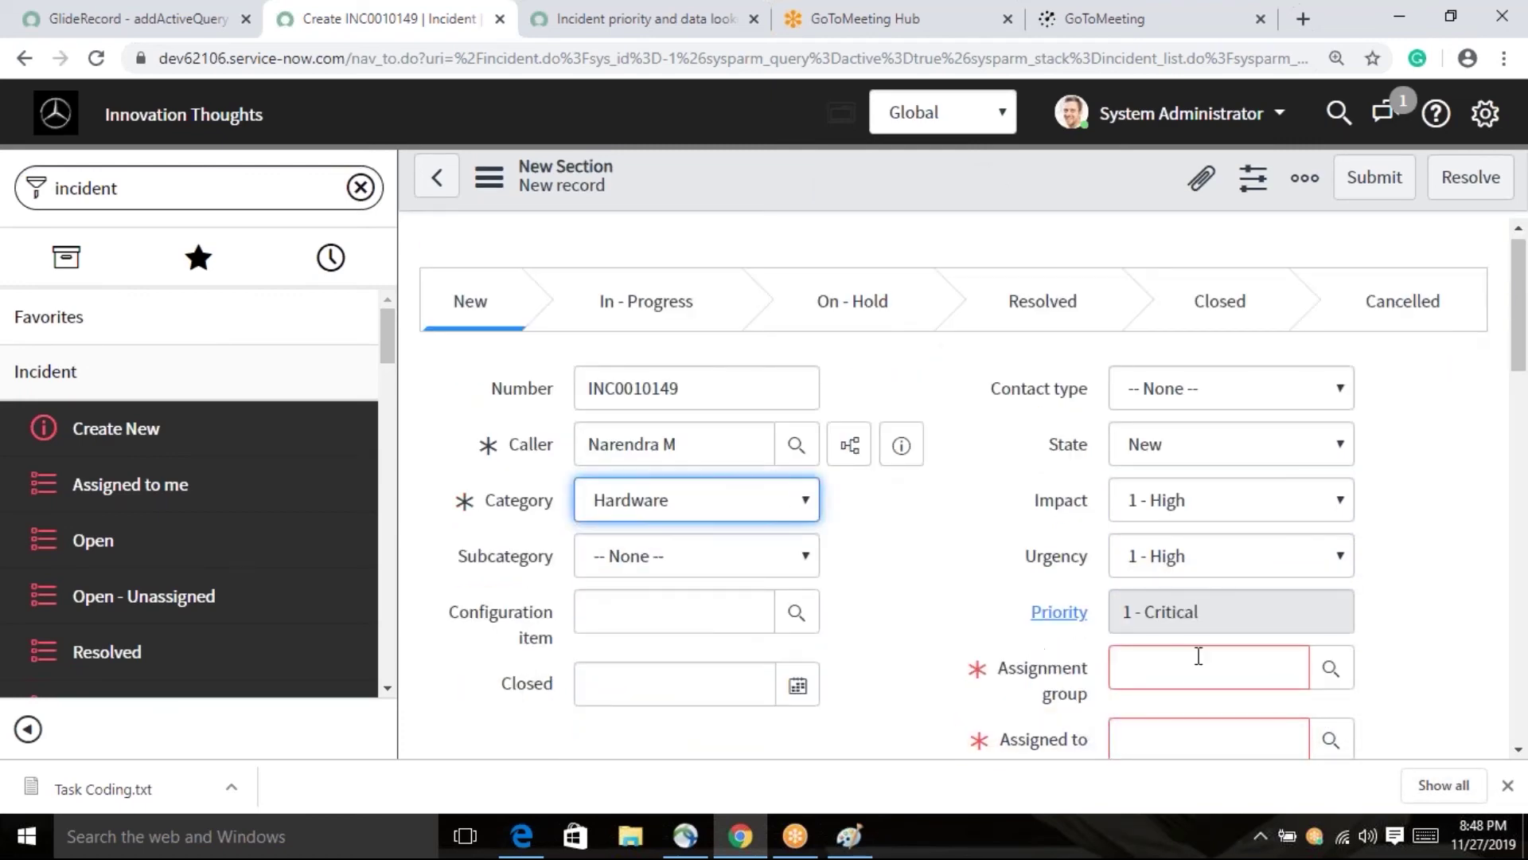
{"action": "scroll", "coordinate": [1361, 637], "scroll_direction": "down", "scroll_amount": 2}
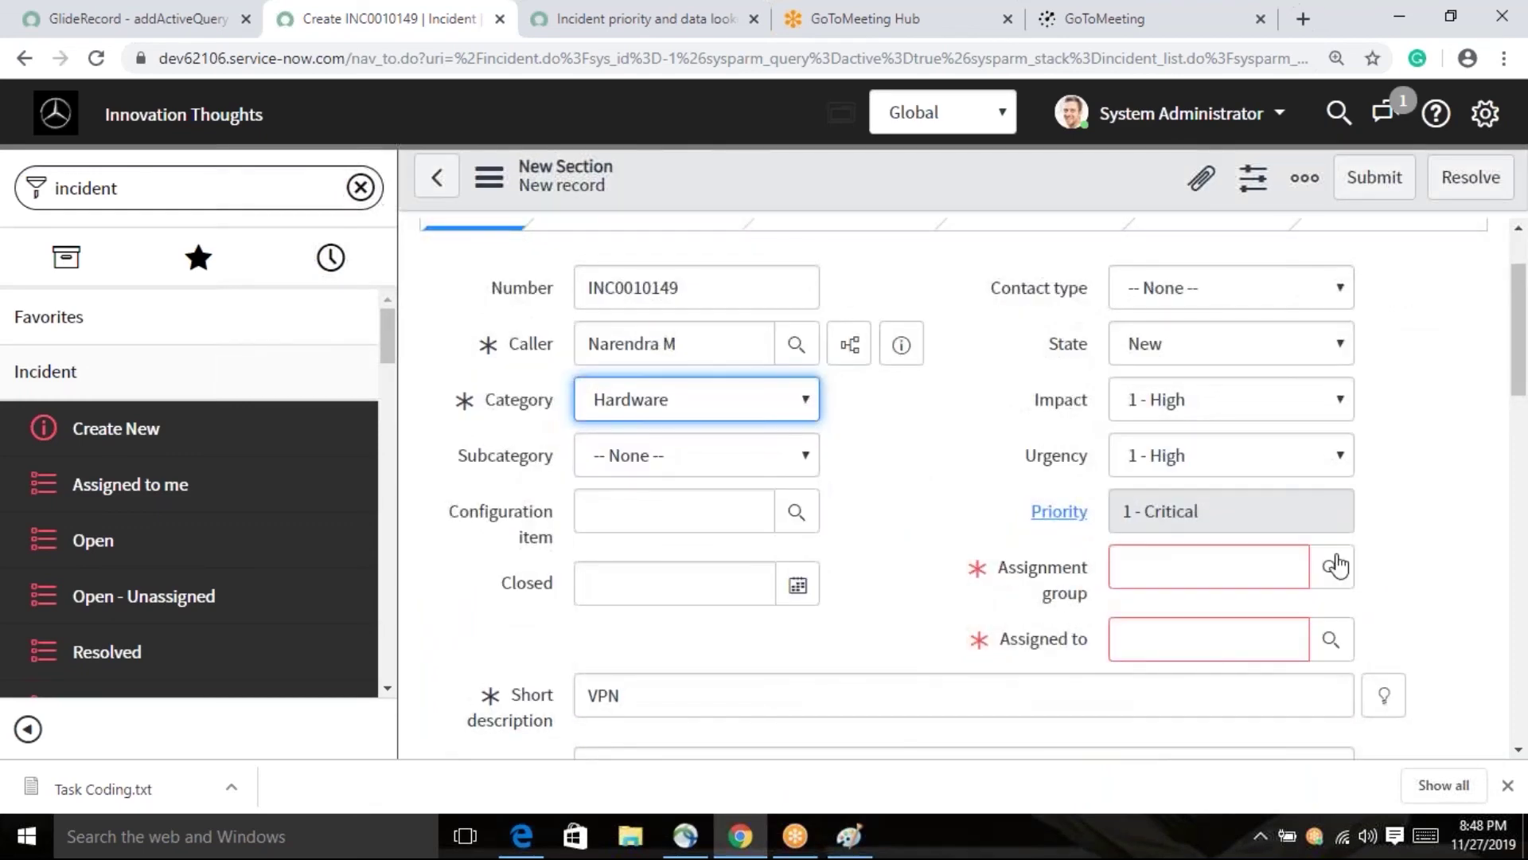
{"action": "left_click", "coordinate": [1334, 565]}
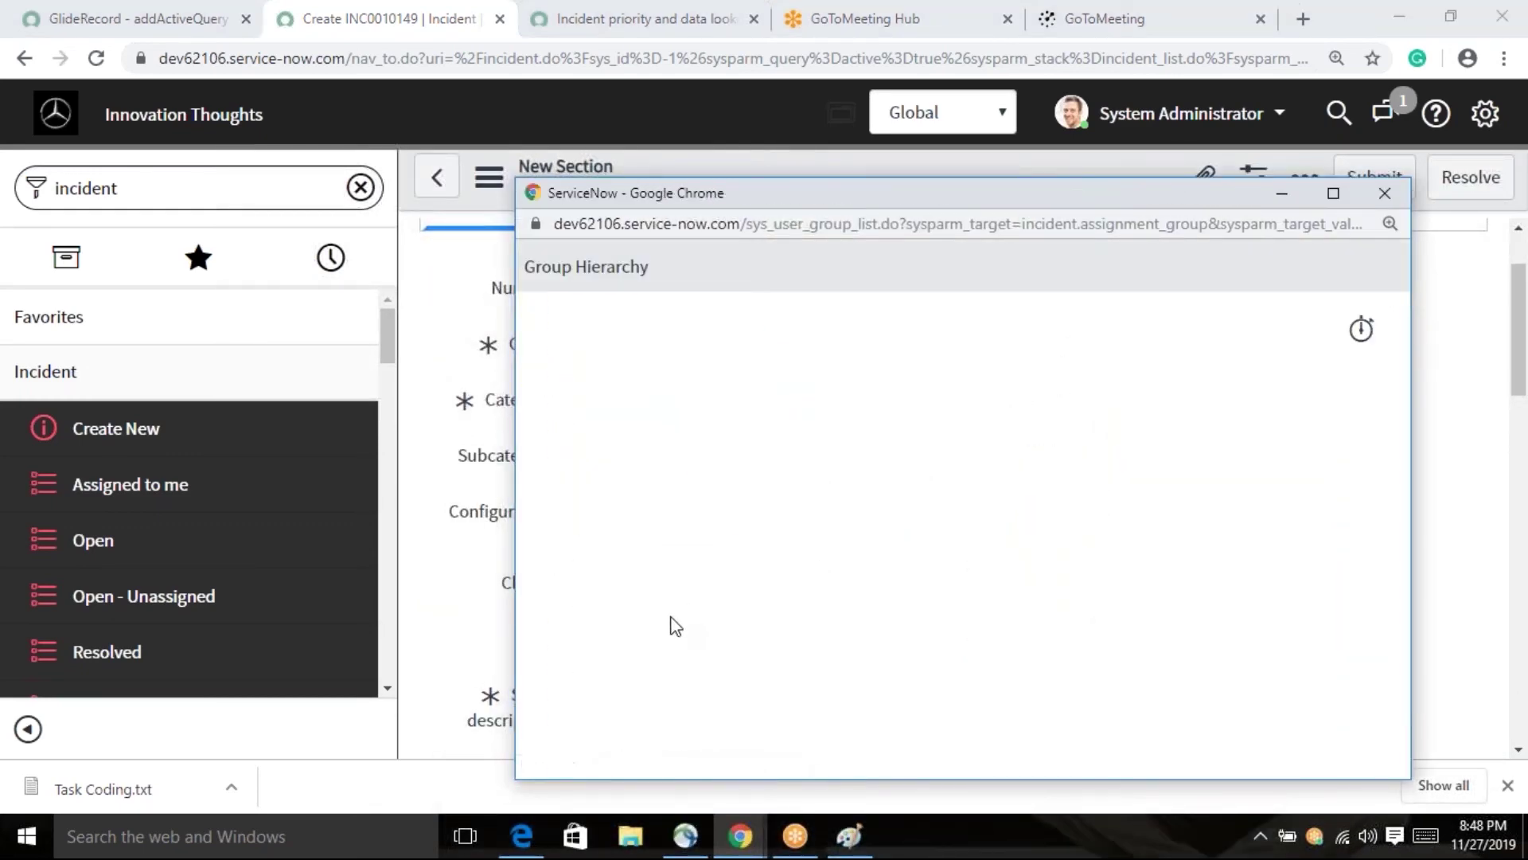
{"action": "left_click", "coordinate": [613, 493]}
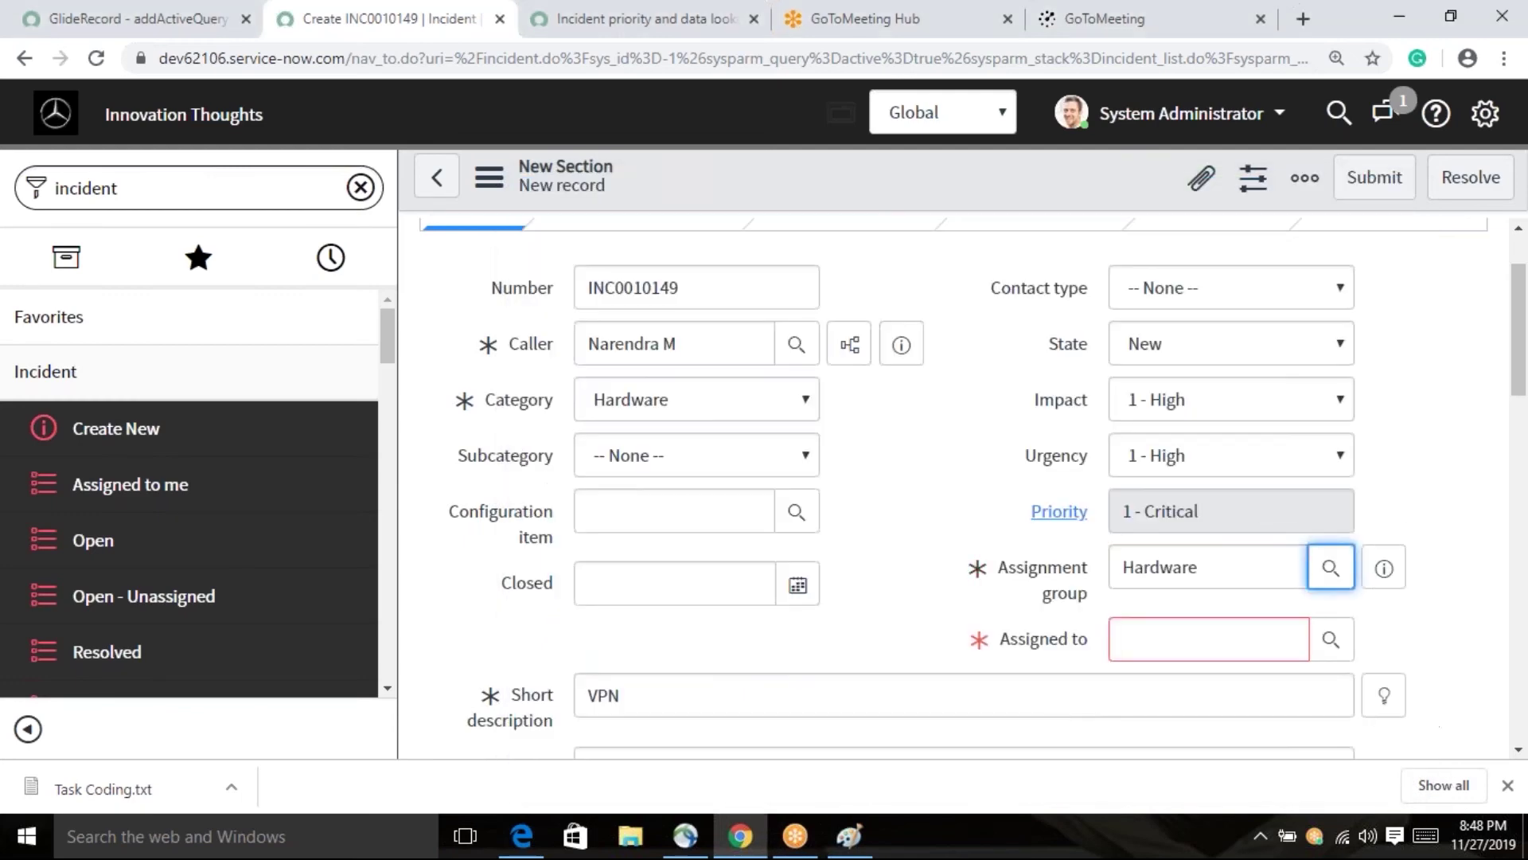
- Assign the incident to a user from the lookup list and save the record while staying on the form
{"action": "left_click", "coordinate": [1319, 647]}
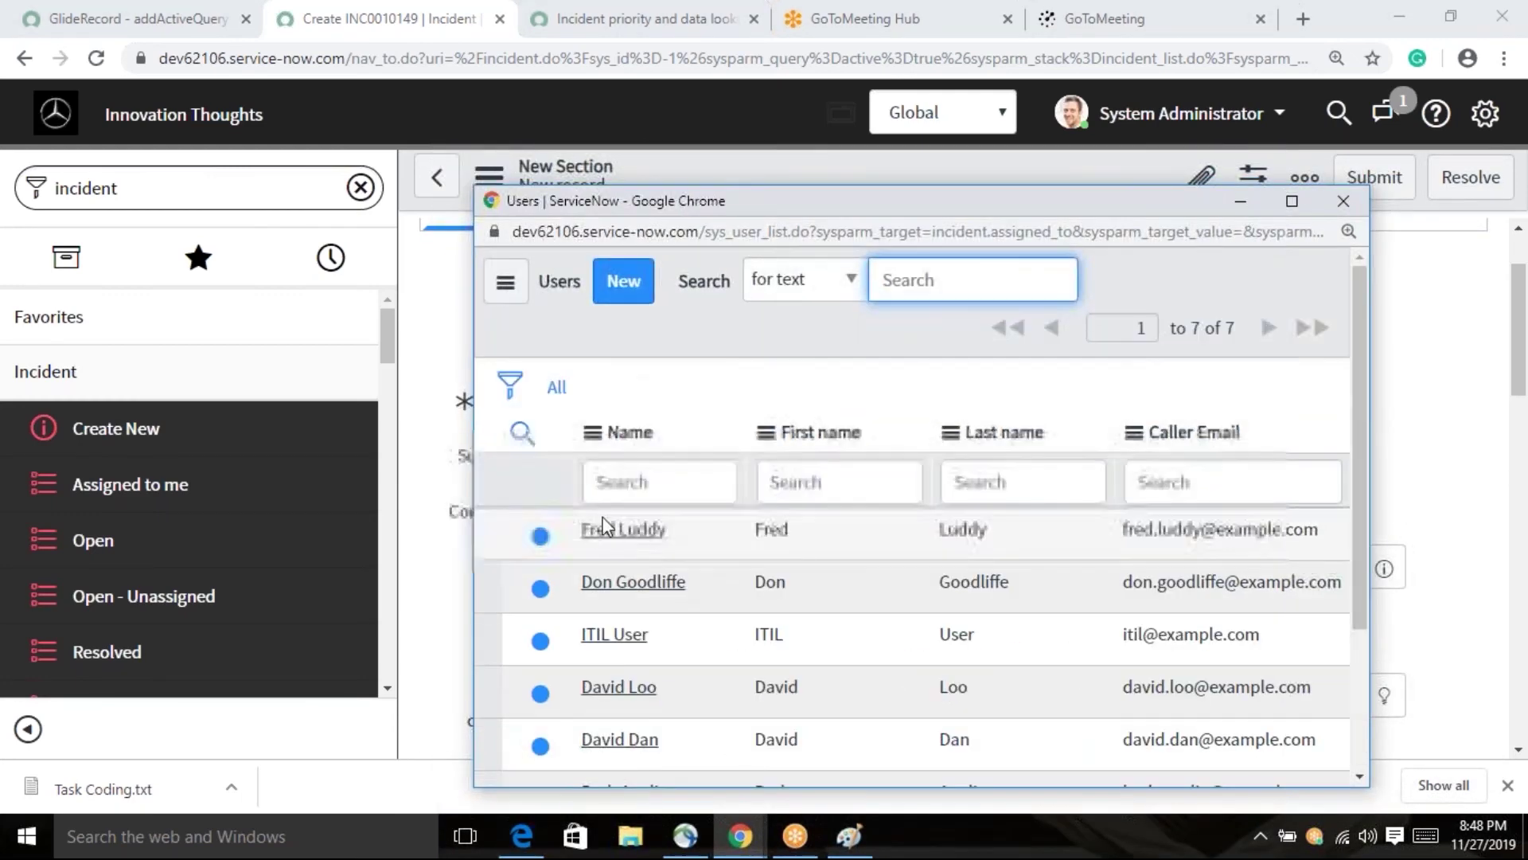
{"action": "key", "text": "Return"}
{"action": "right_click", "coordinate": [875, 185]}
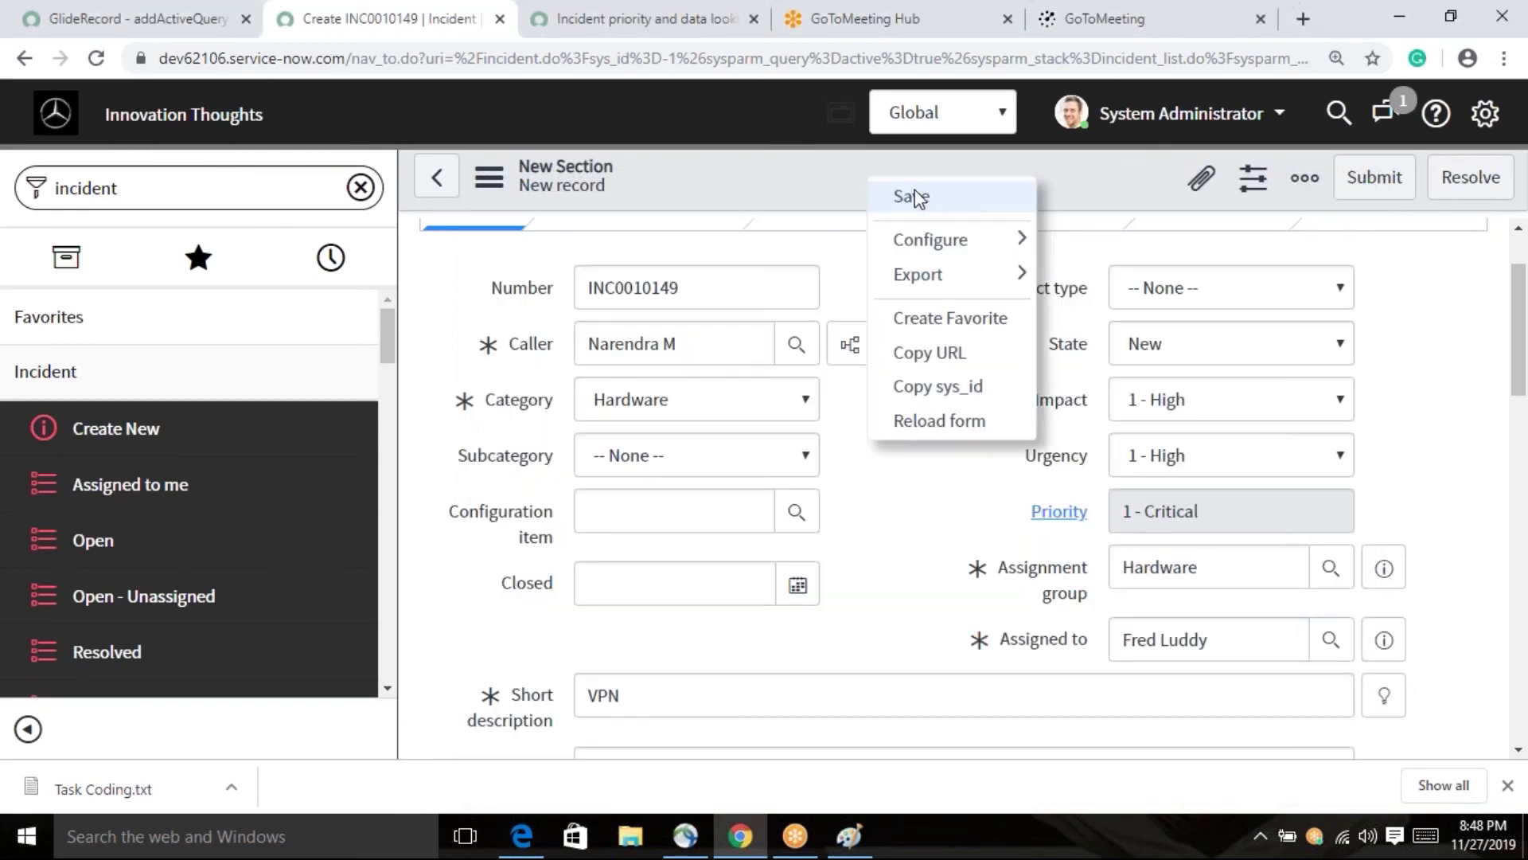
{"action": "left_click", "coordinate": [920, 199]}
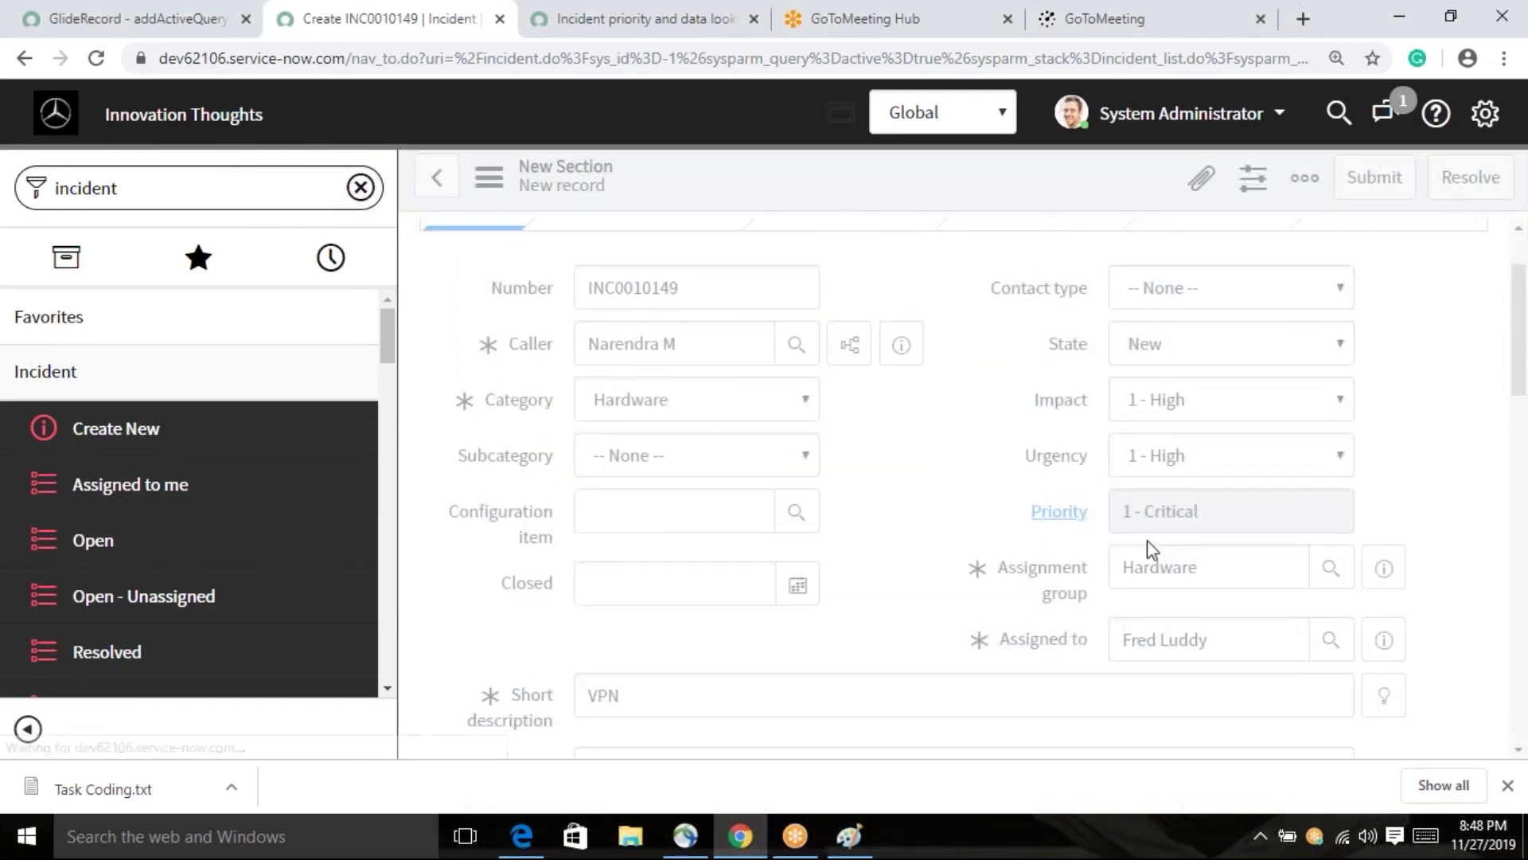
- Examine the activity log entry recorded for the saved incident
{"action": "scroll", "coordinate": [1147, 545], "scroll_direction": "down", "scroll_amount": 7}
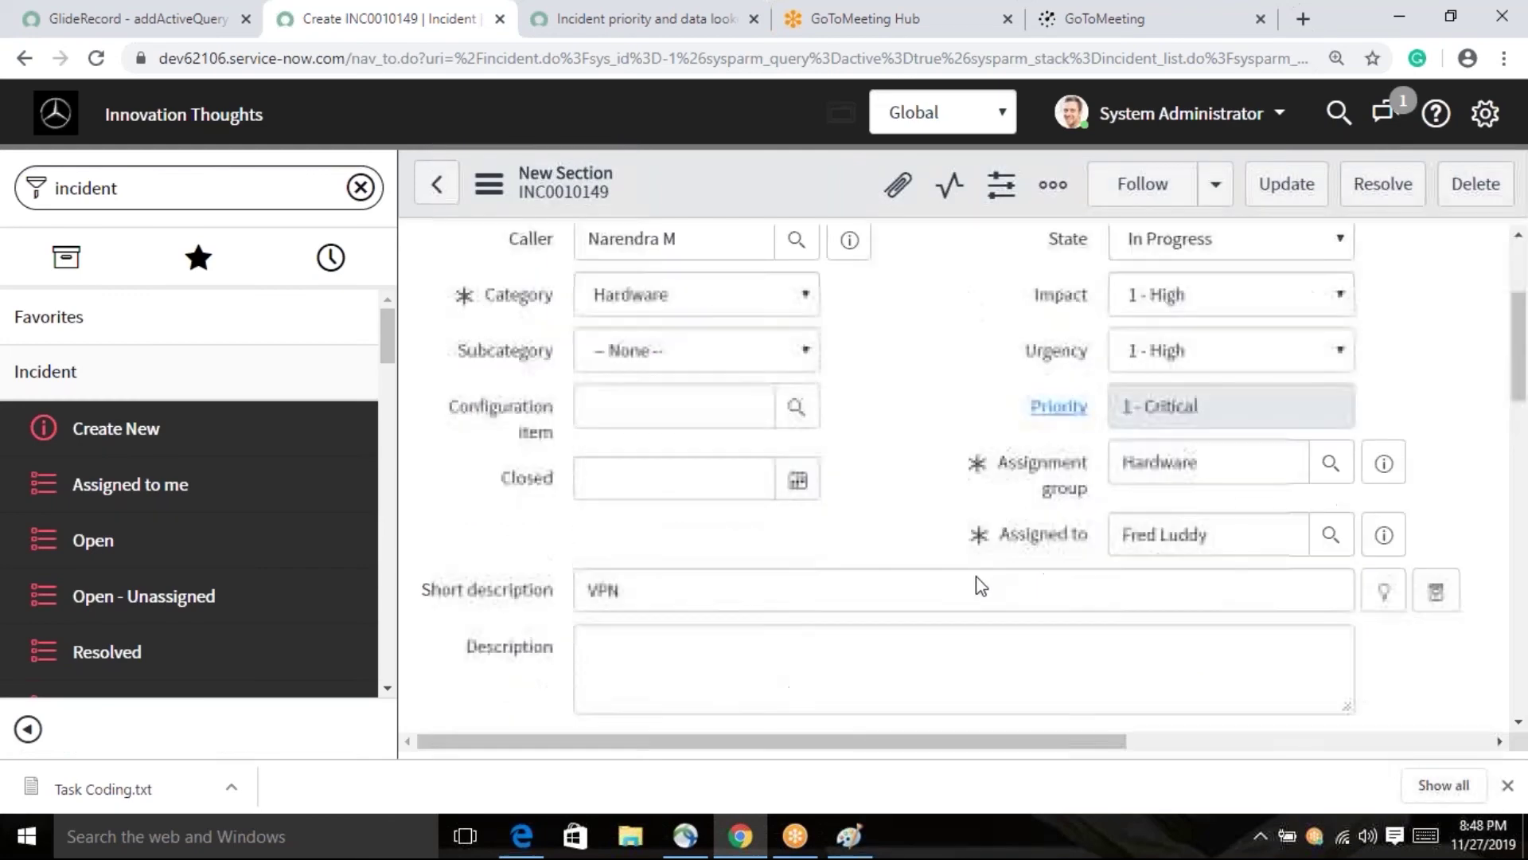
{"action": "scroll", "coordinate": [960, 605], "scroll_direction": "down", "scroll_amount": 10}
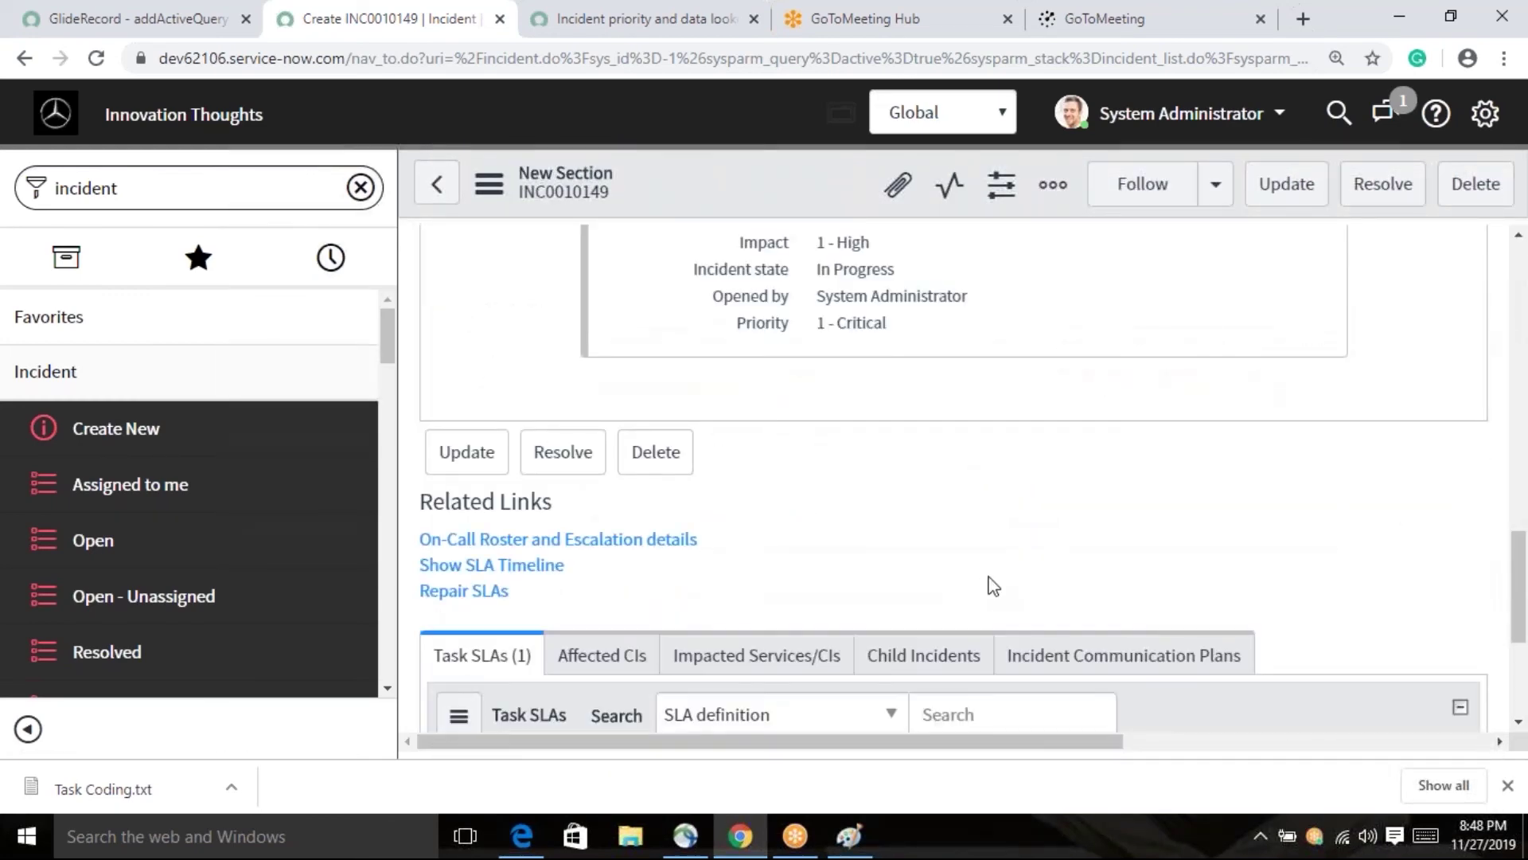
{"action": "scroll", "coordinate": [772, 657], "scroll_direction": "up", "scroll_amount": 5}
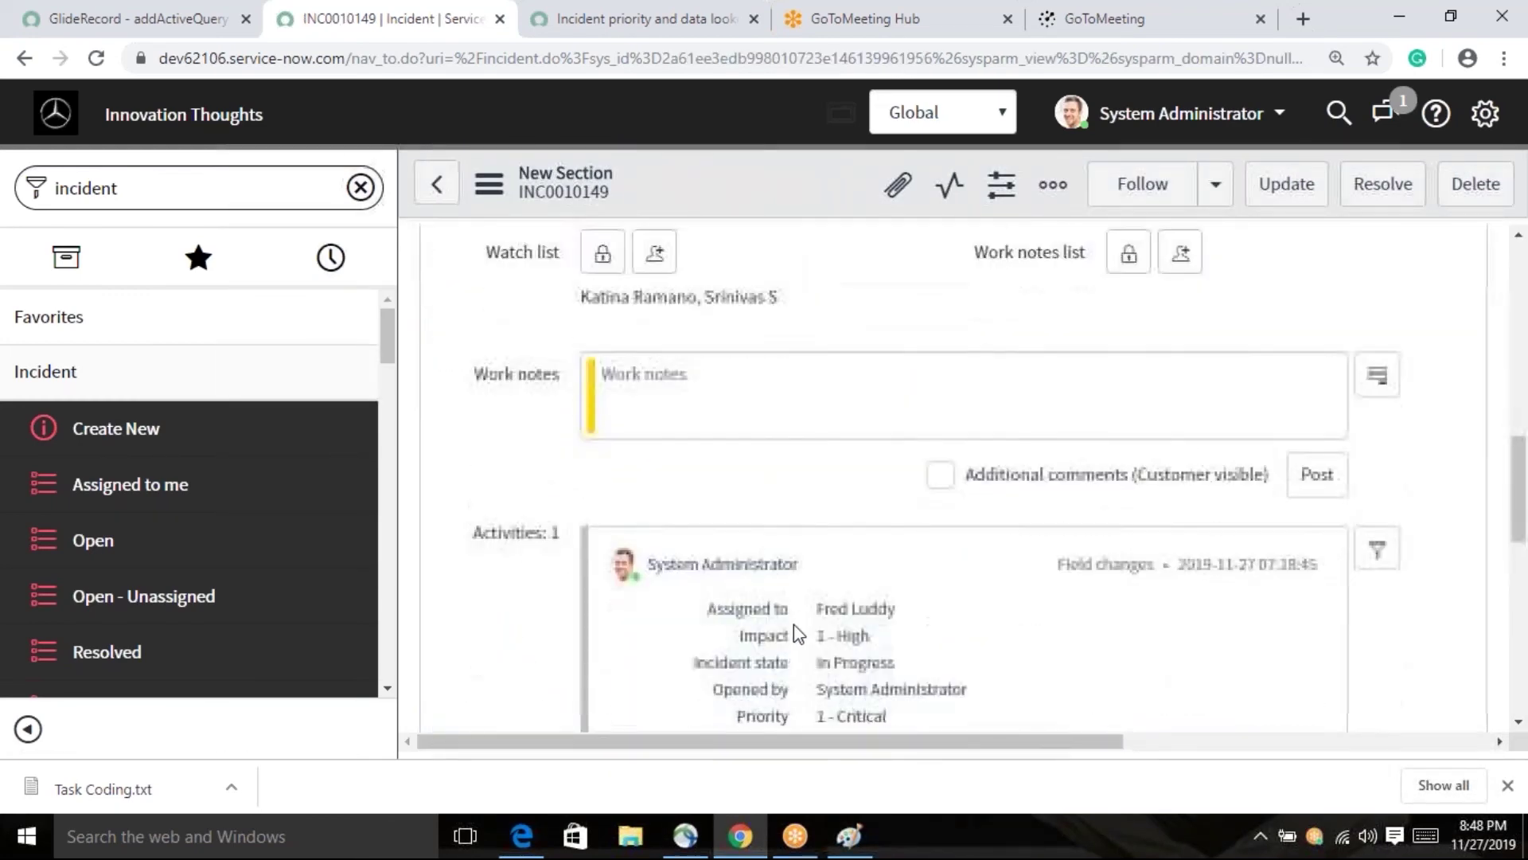
{"action": "scroll", "coordinate": [794, 624], "scroll_direction": "down", "scroll_amount": 2}
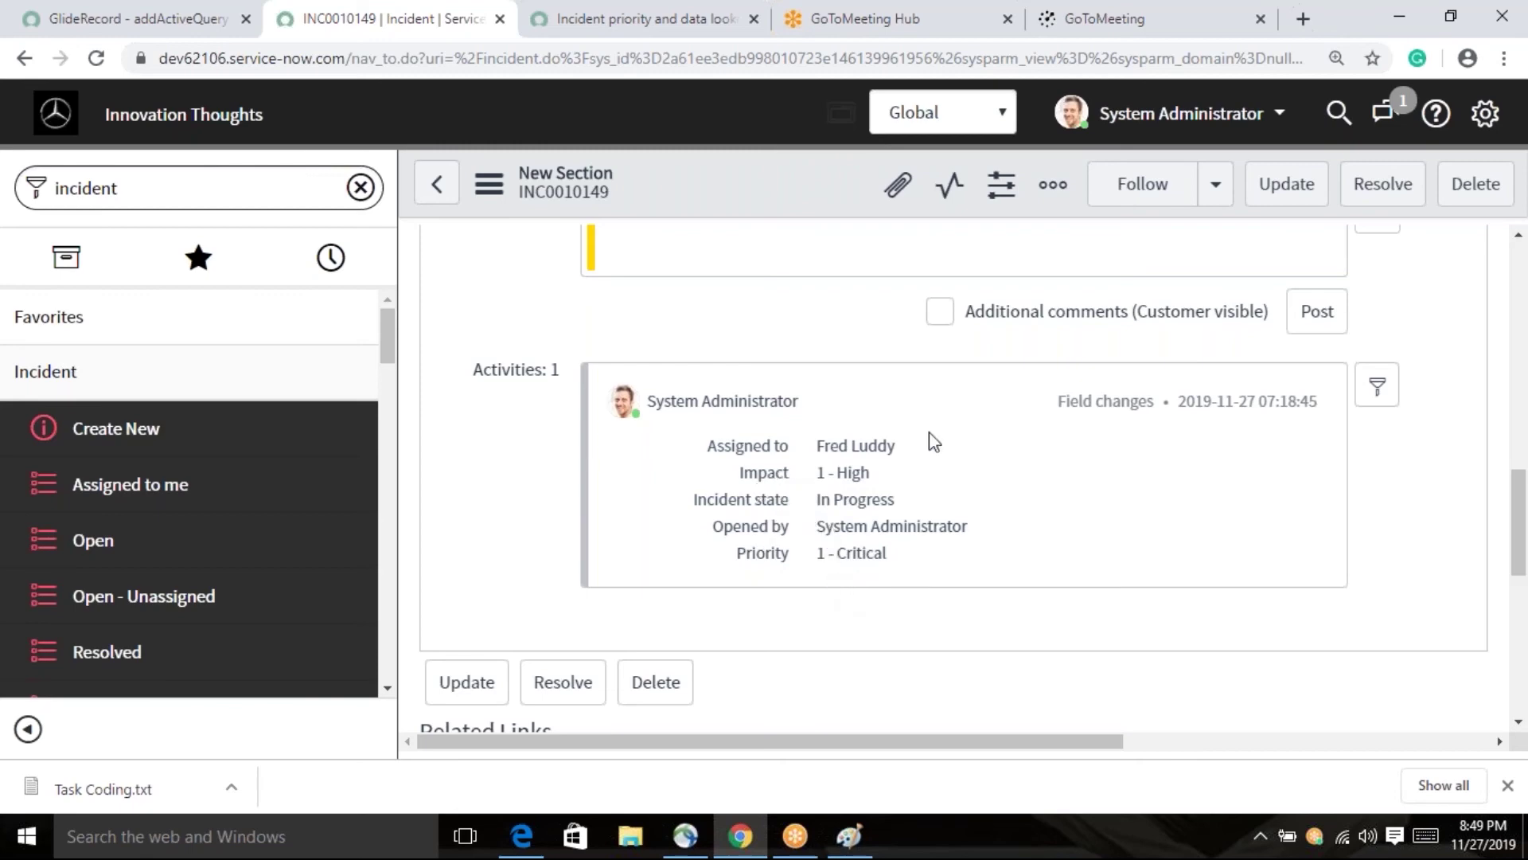
- Review the field options offered by the incident's activity filter and close the filter
{"action": "left_click", "coordinate": [1377, 386]}
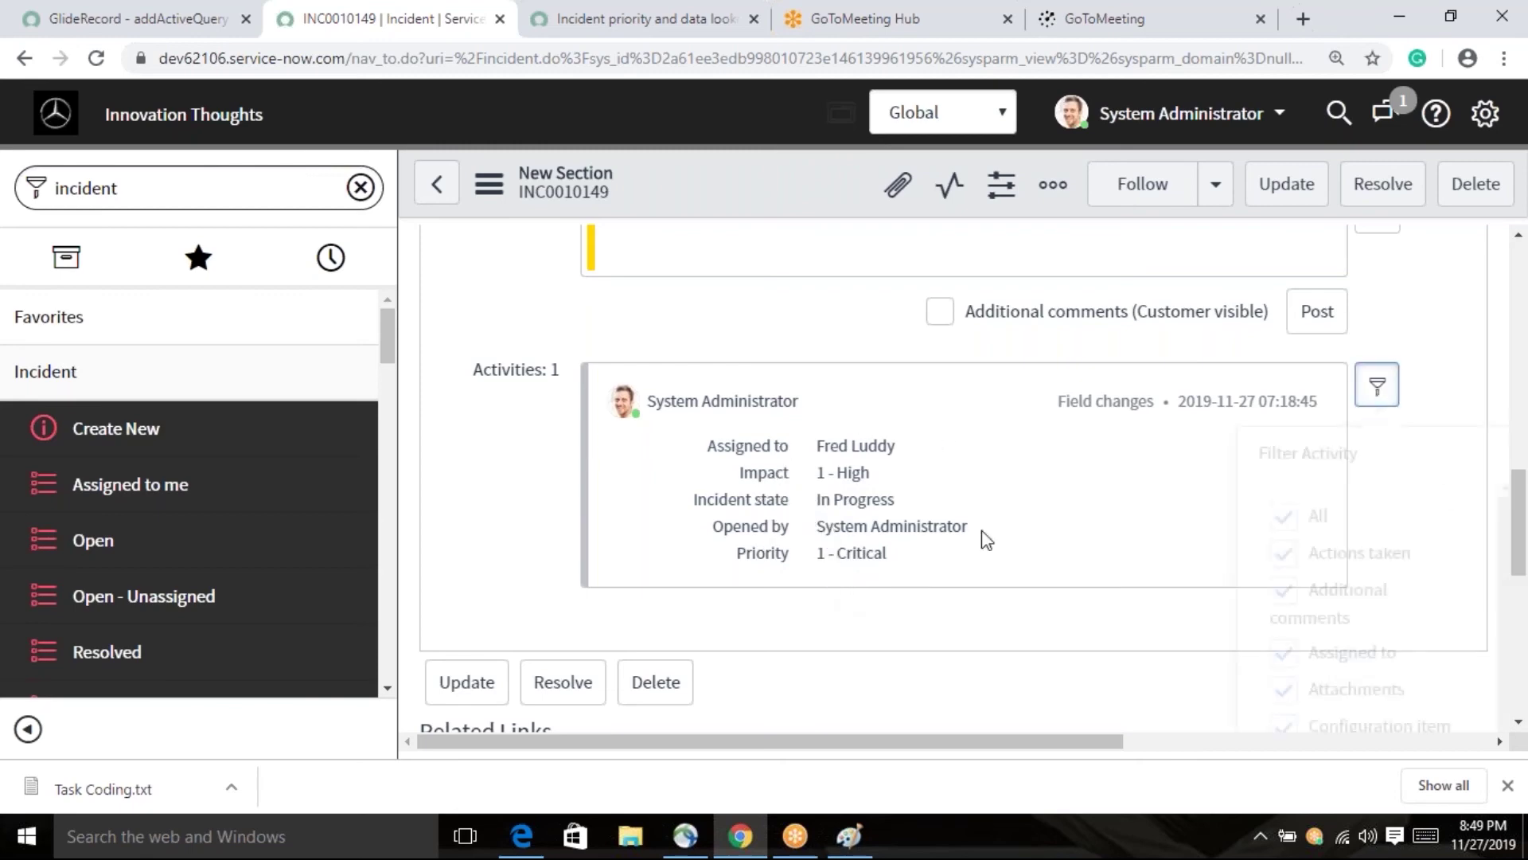
{"action": "scroll", "coordinate": [1443, 618], "scroll_direction": "down", "scroll_amount": 1}
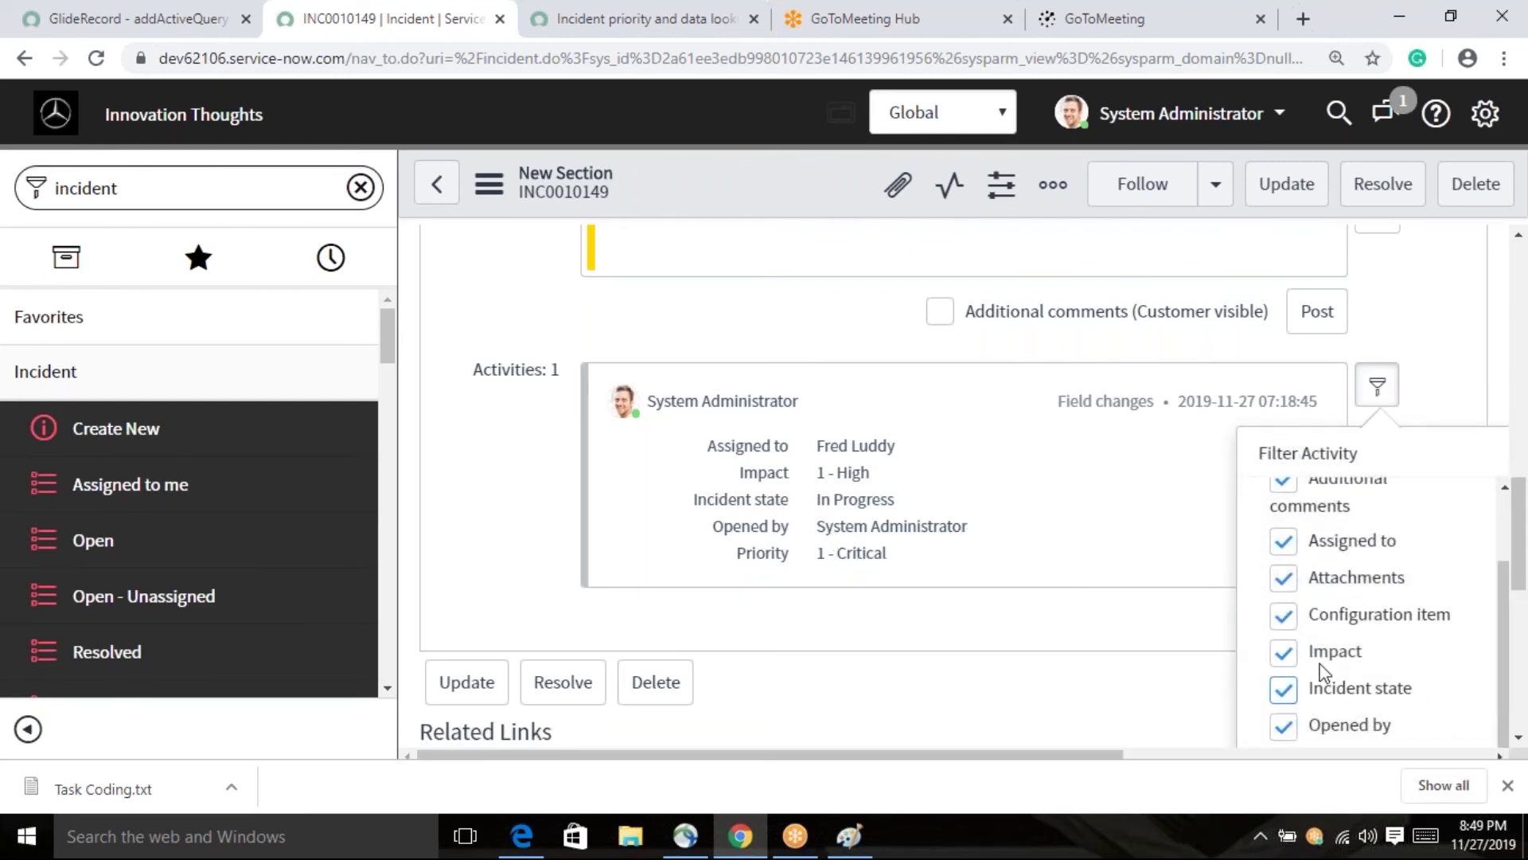
{"action": "scroll", "coordinate": [1324, 662], "scroll_direction": "down", "scroll_amount": 2}
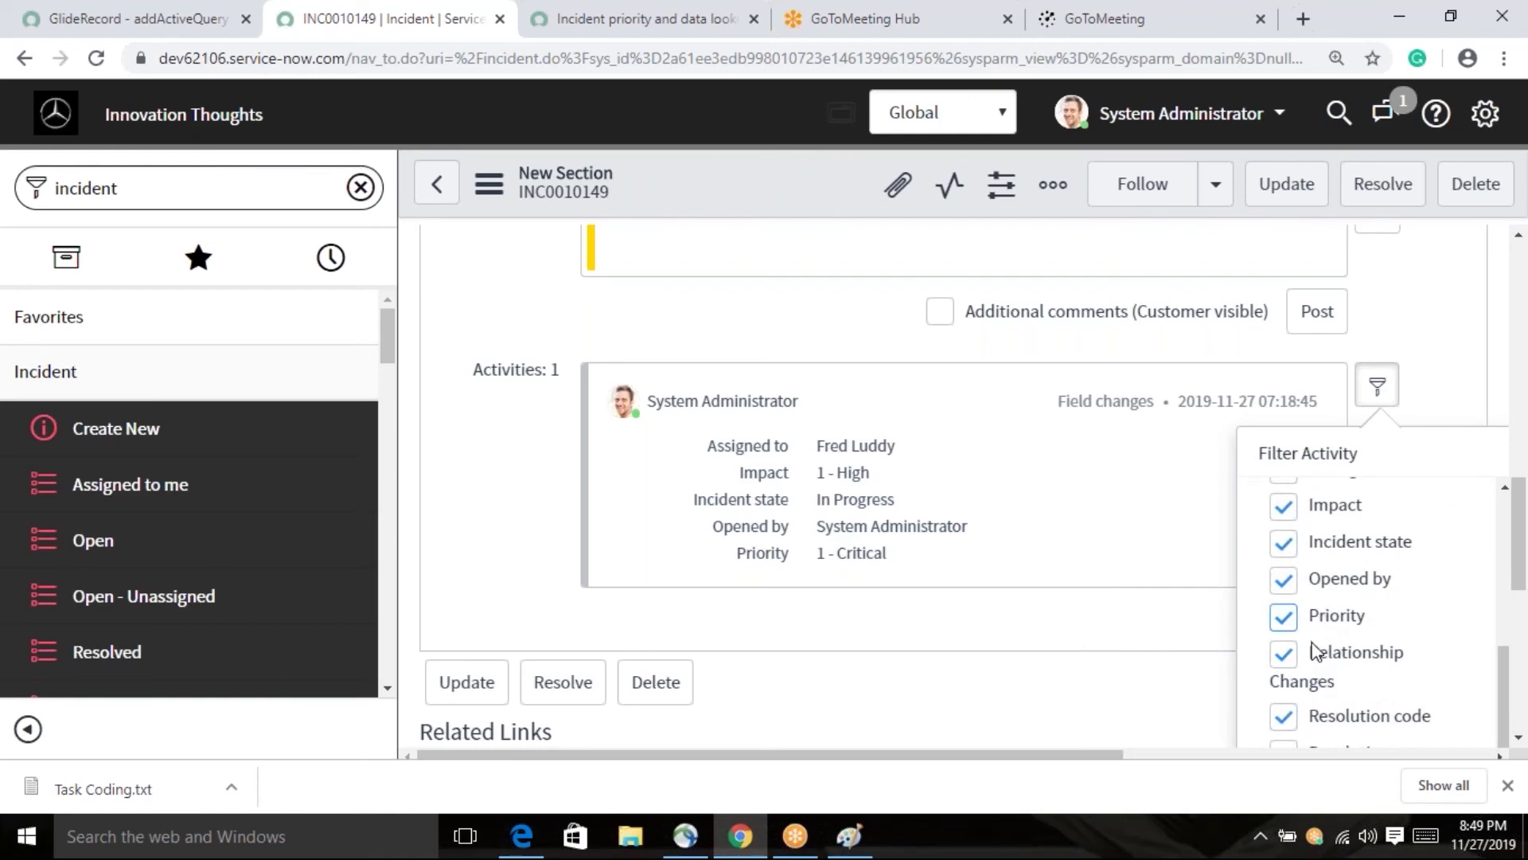
{"action": "scroll", "coordinate": [1313, 652], "scroll_direction": "up", "scroll_amount": 1}
{"action": "scroll", "coordinate": [1313, 676], "scroll_direction": "down", "scroll_amount": 1}
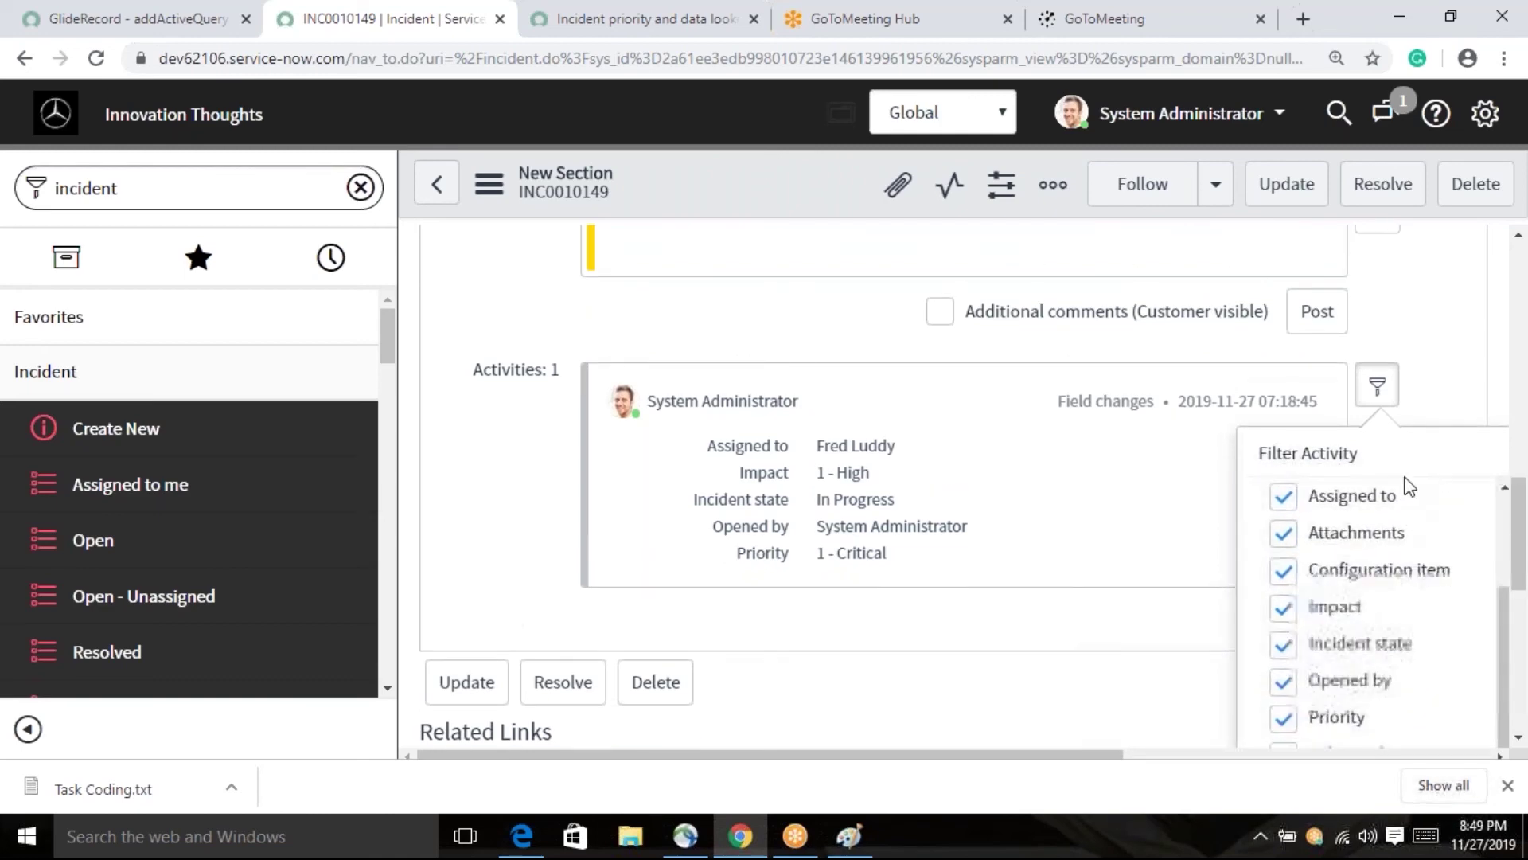
{"action": "left_click", "coordinate": [1385, 392]}
- Examine the incident's Notes section, including the watch list, work notes, additional comments option and activities
{"action": "scroll", "coordinate": [1035, 649], "scroll_direction": "up", "scroll_amount": 5}
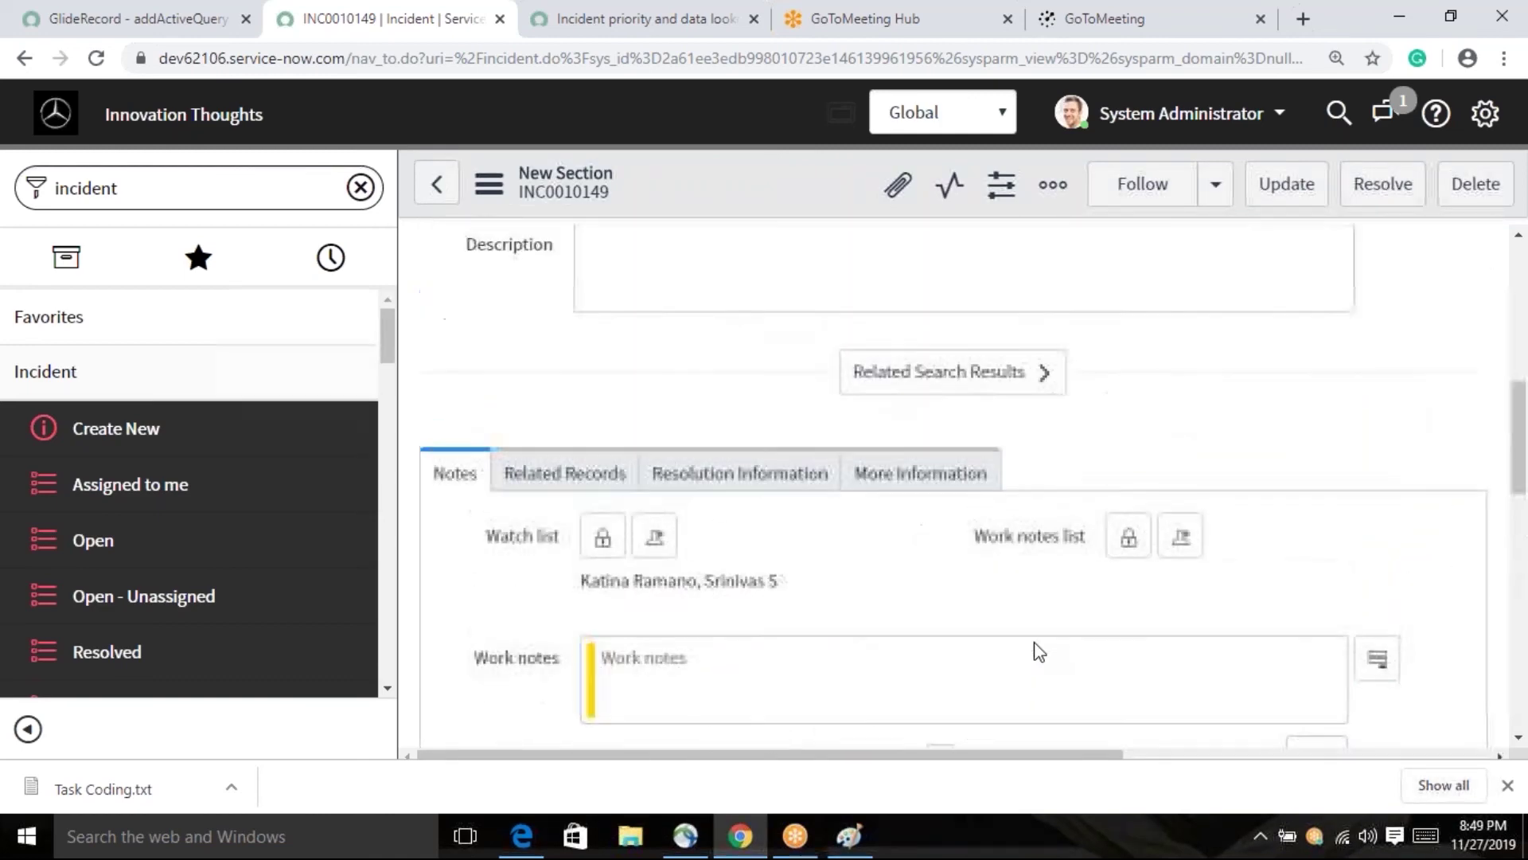
{"action": "scroll", "coordinate": [1037, 649], "scroll_direction": "up", "scroll_amount": 1}
{"action": "scroll", "coordinate": [1067, 629], "scroll_direction": "down", "scroll_amount": 5}
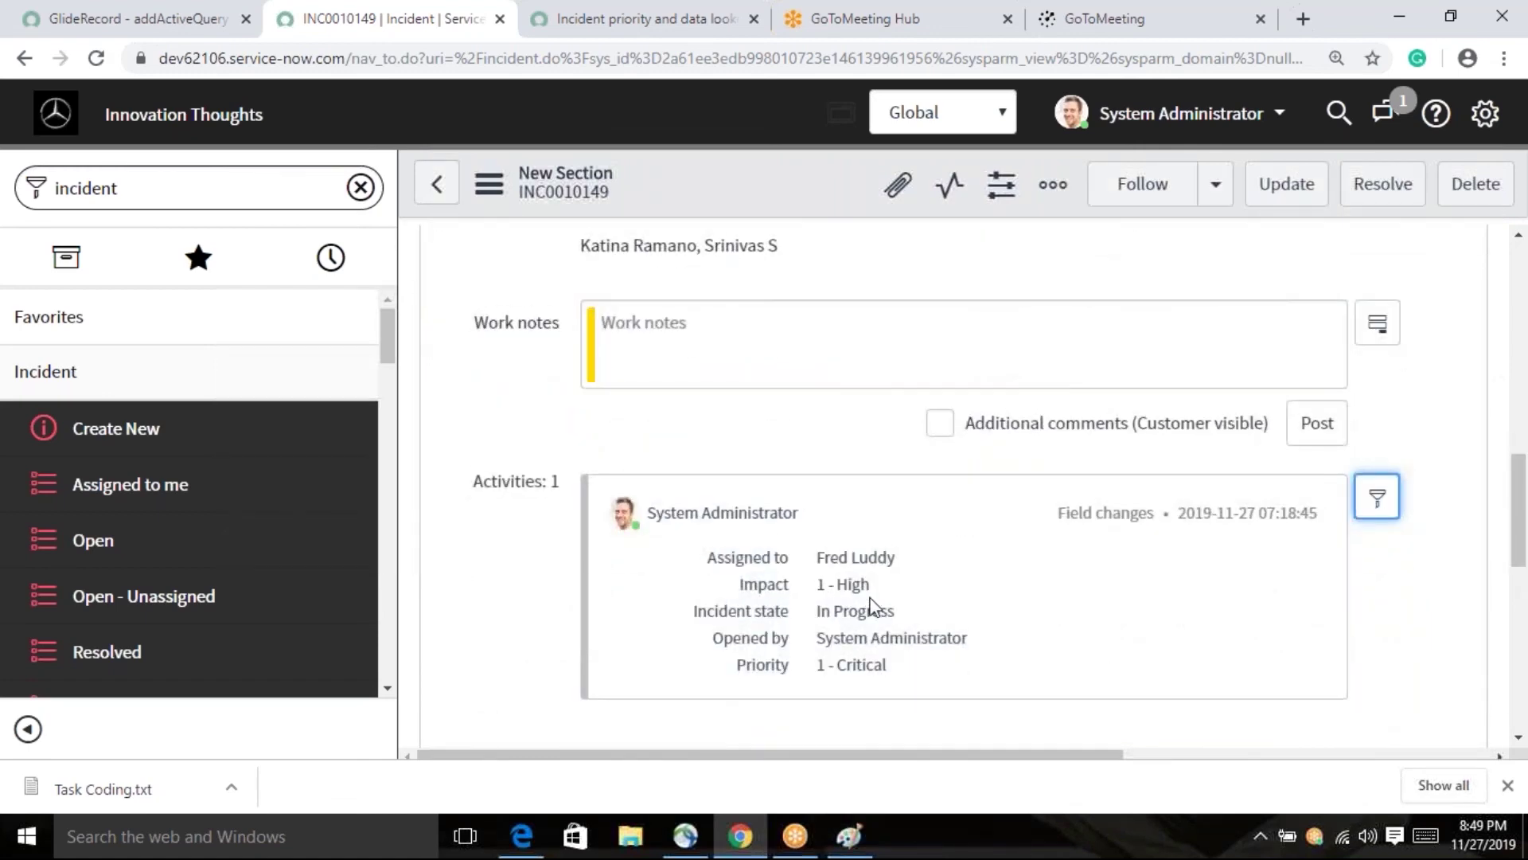
{"action": "scroll", "coordinate": [884, 637], "scroll_direction": "up", "scroll_amount": 2}
{"action": "scroll", "coordinate": [814, 529], "scroll_direction": "down", "scroll_amount": 2}
{"action": "scroll", "coordinate": [880, 518], "scroll_direction": "up", "scroll_amount": 2}
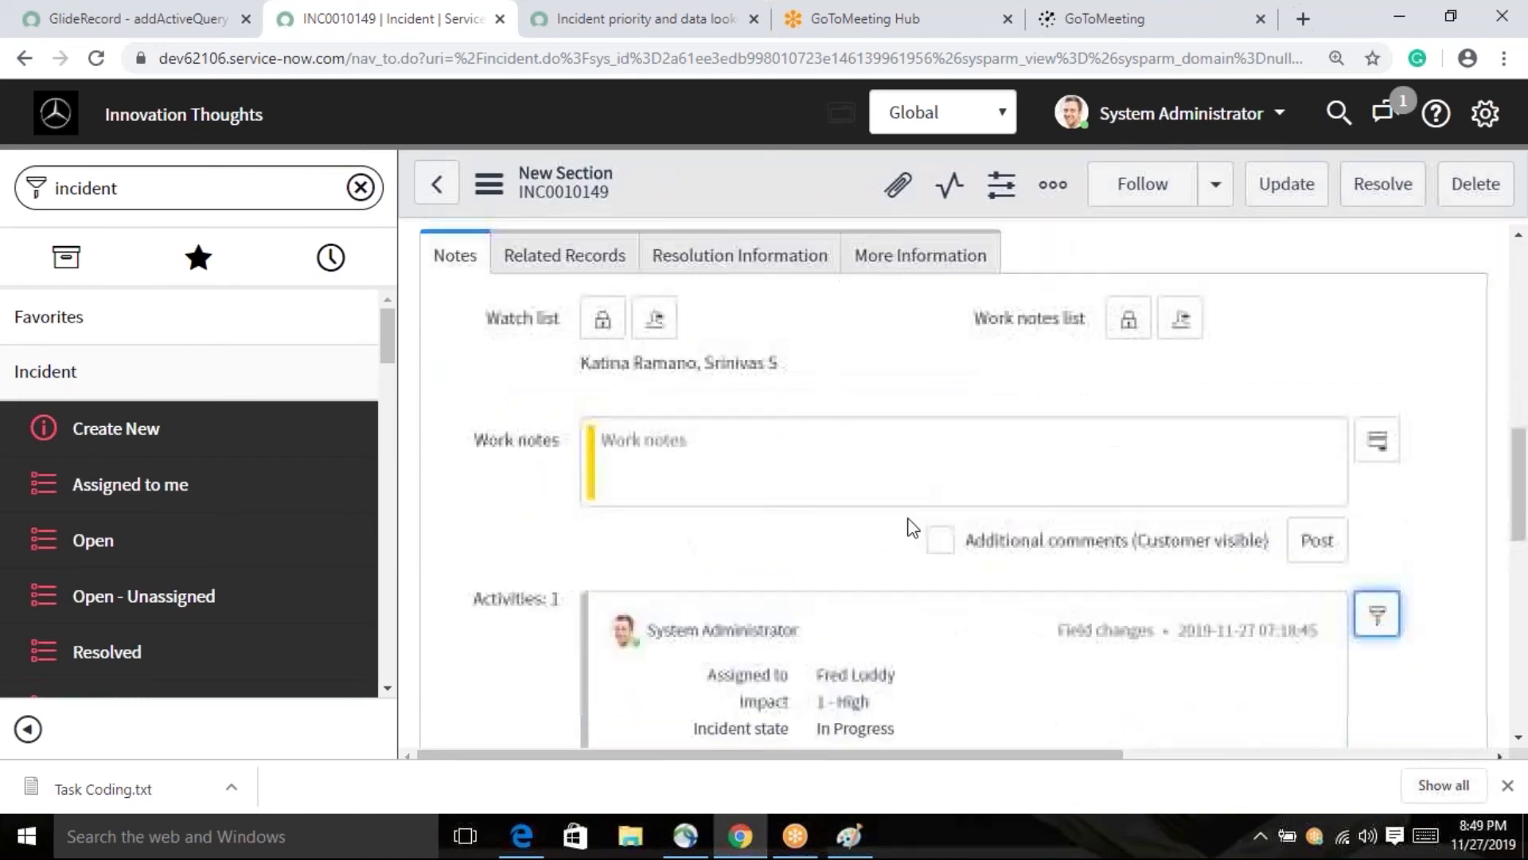
{"action": "scroll", "coordinate": [913, 528], "scroll_direction": "down", "scroll_amount": 2}
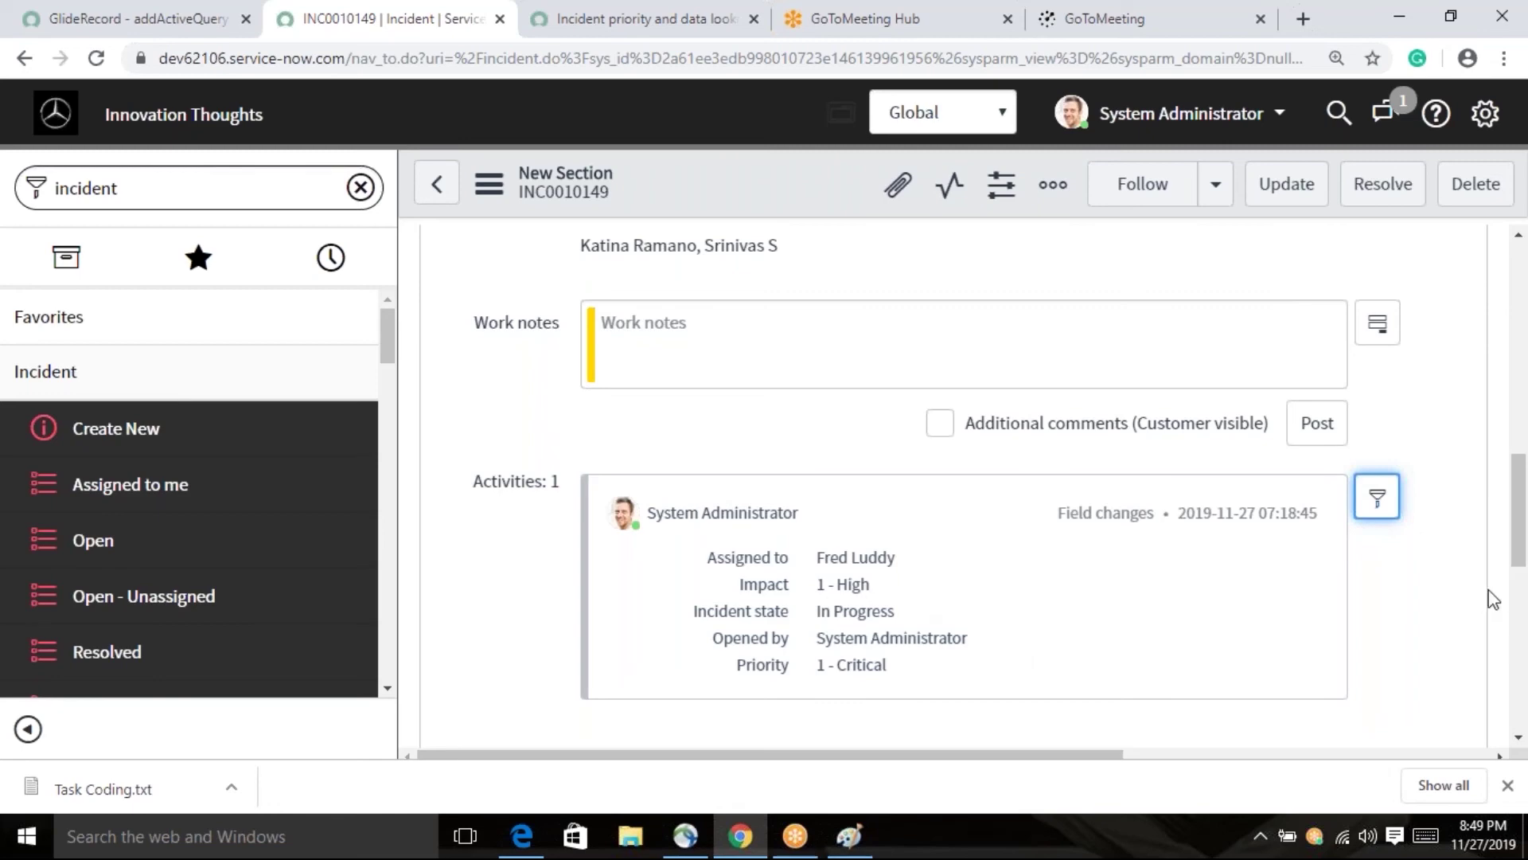
{"action": "scroll", "coordinate": [1493, 600], "scroll_direction": "down", "scroll_amount": 1}
{"action": "scroll", "coordinate": [1493, 599], "scroll_direction": "up", "scroll_amount": 3}
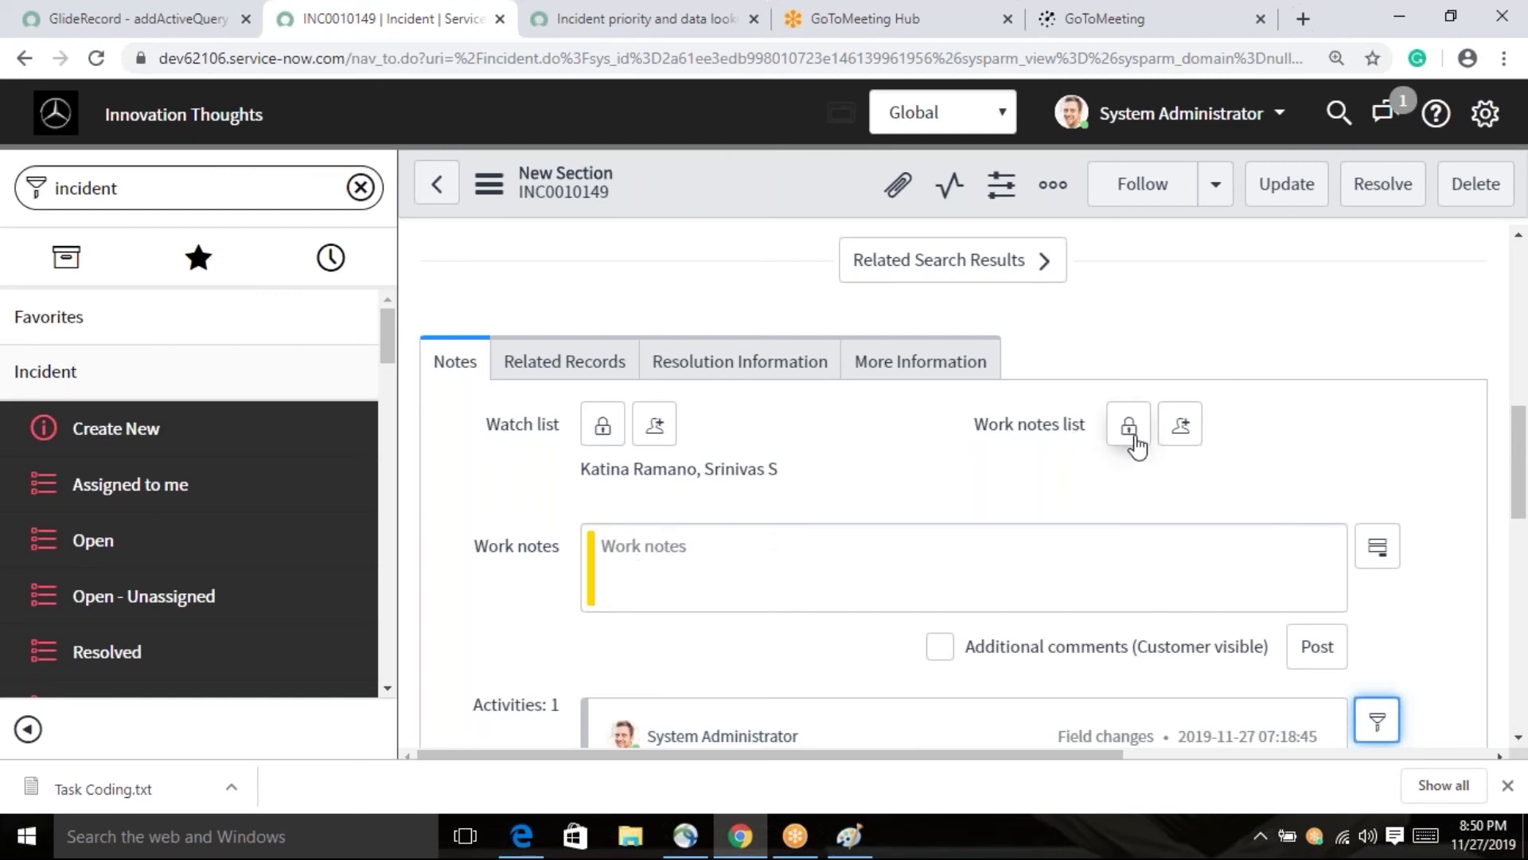
- Write the work note "please look into ths issue" on the incident
{"action": "left_click", "coordinate": [963, 596]}
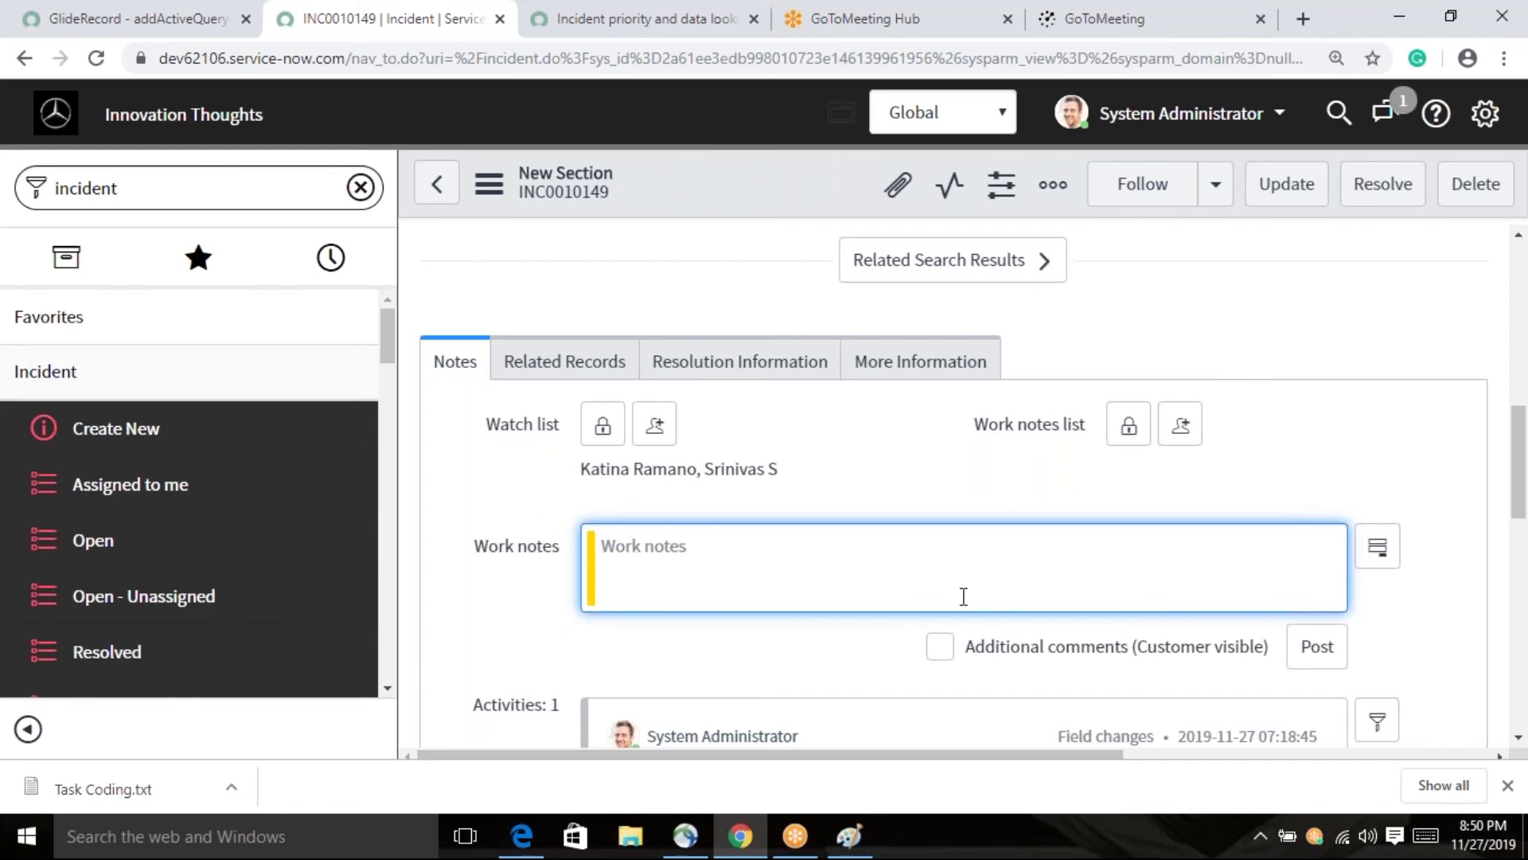
{"action": "type", "text": "please look into"}
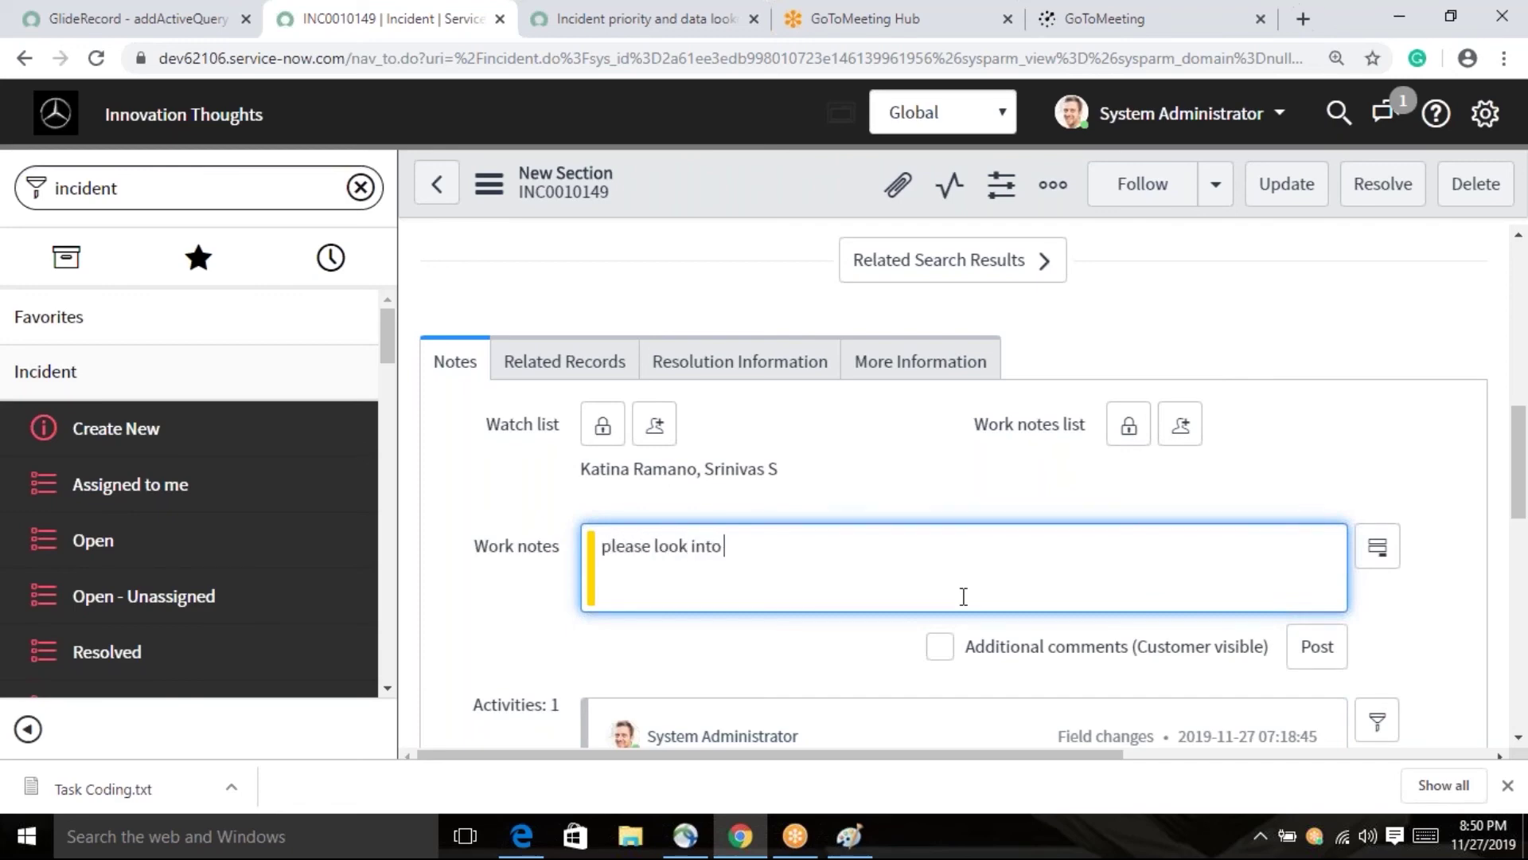
{"action": "type", "text": " ths issue"}
{"action": "left_click", "coordinate": [958, 456]}
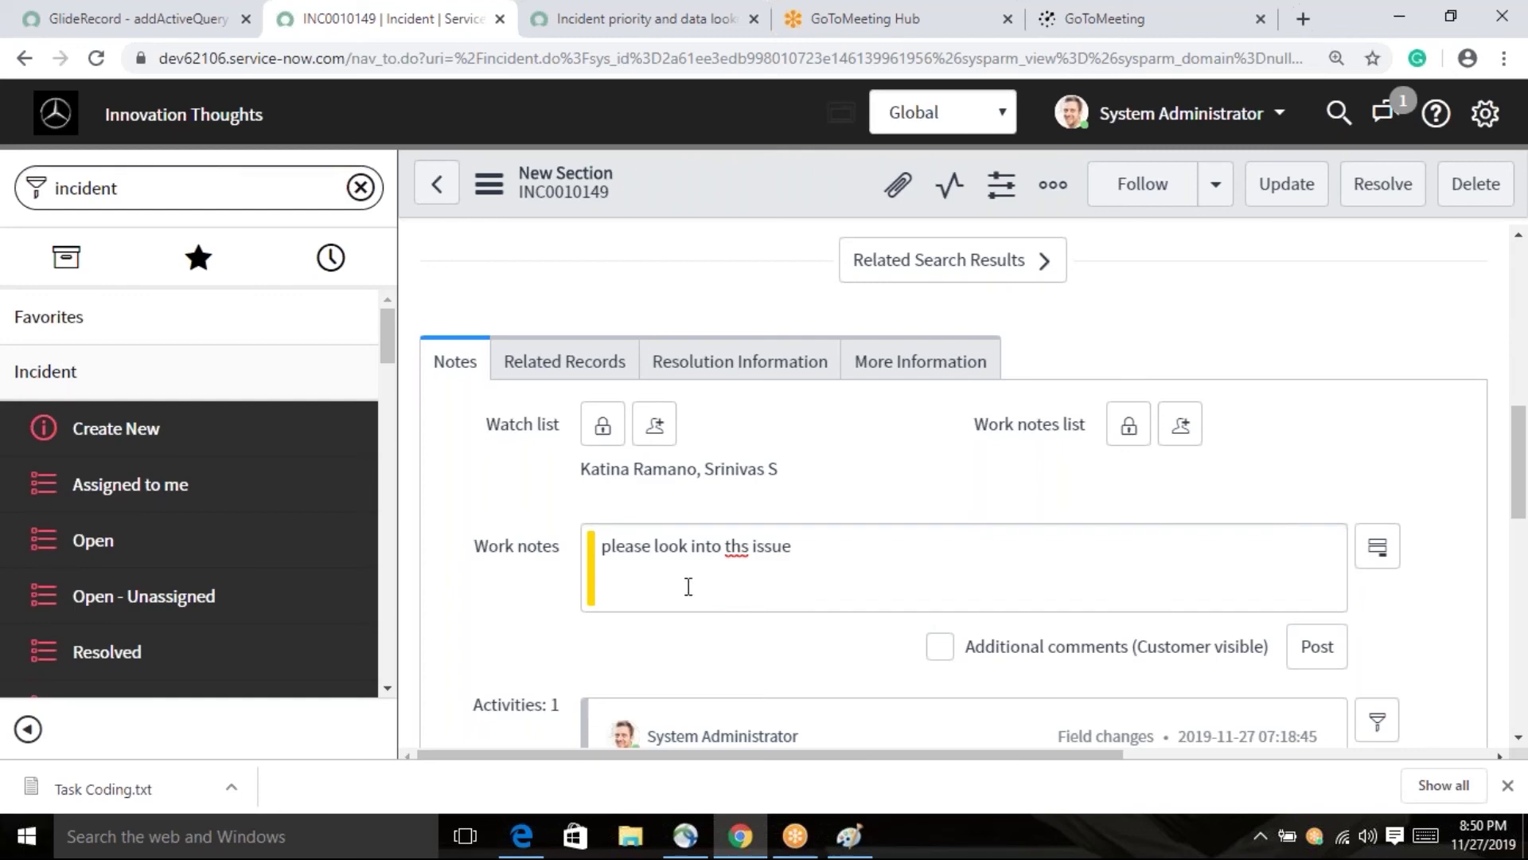
- Add a user from the lookup list to the incident's work notes list and post the work note
{"action": "left_click", "coordinate": [1129, 425]}
{"action": "left_click", "coordinate": [1328, 669]}
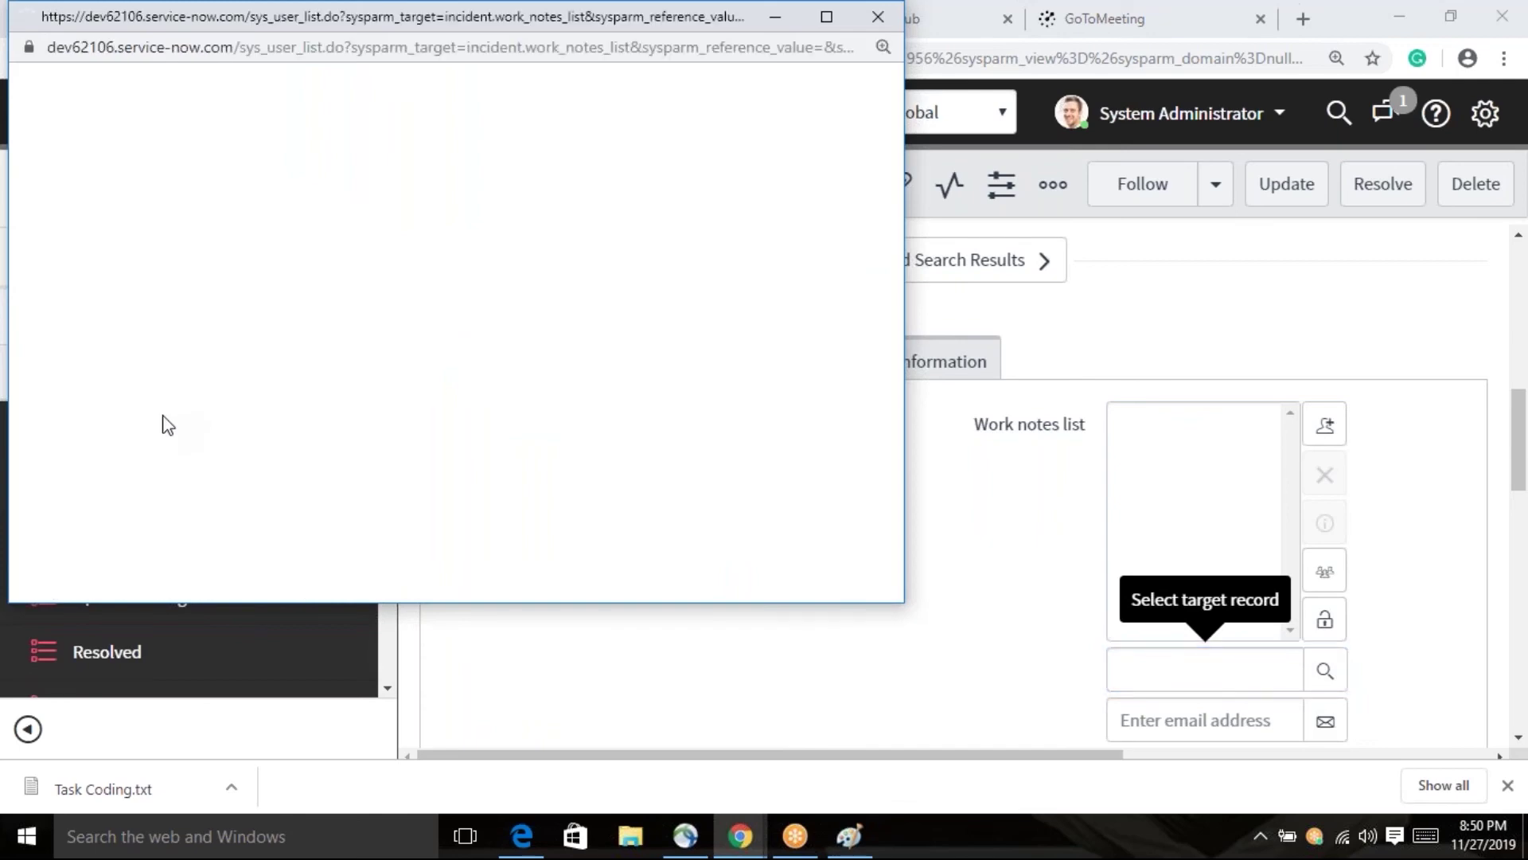
{"action": "scroll", "coordinate": [231, 471], "scroll_direction": "down", "scroll_amount": 3}
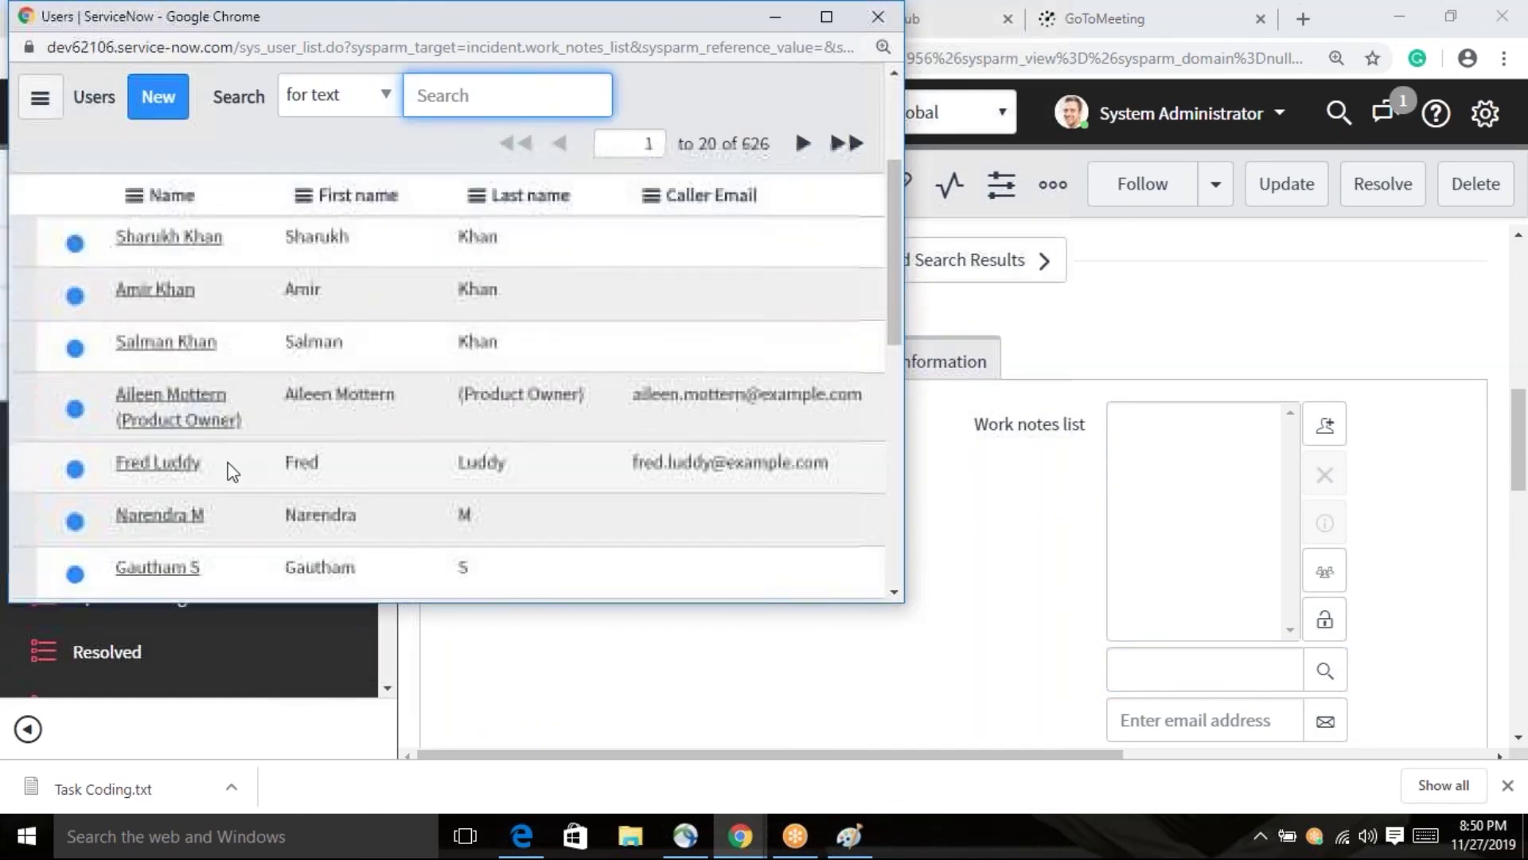
{"action": "scroll", "coordinate": [230, 477], "scroll_direction": "up", "scroll_amount": 3}
{"action": "scroll", "coordinate": [229, 476], "scroll_direction": "down", "scroll_amount": 5}
{"action": "left_click", "coordinate": [173, 516]}
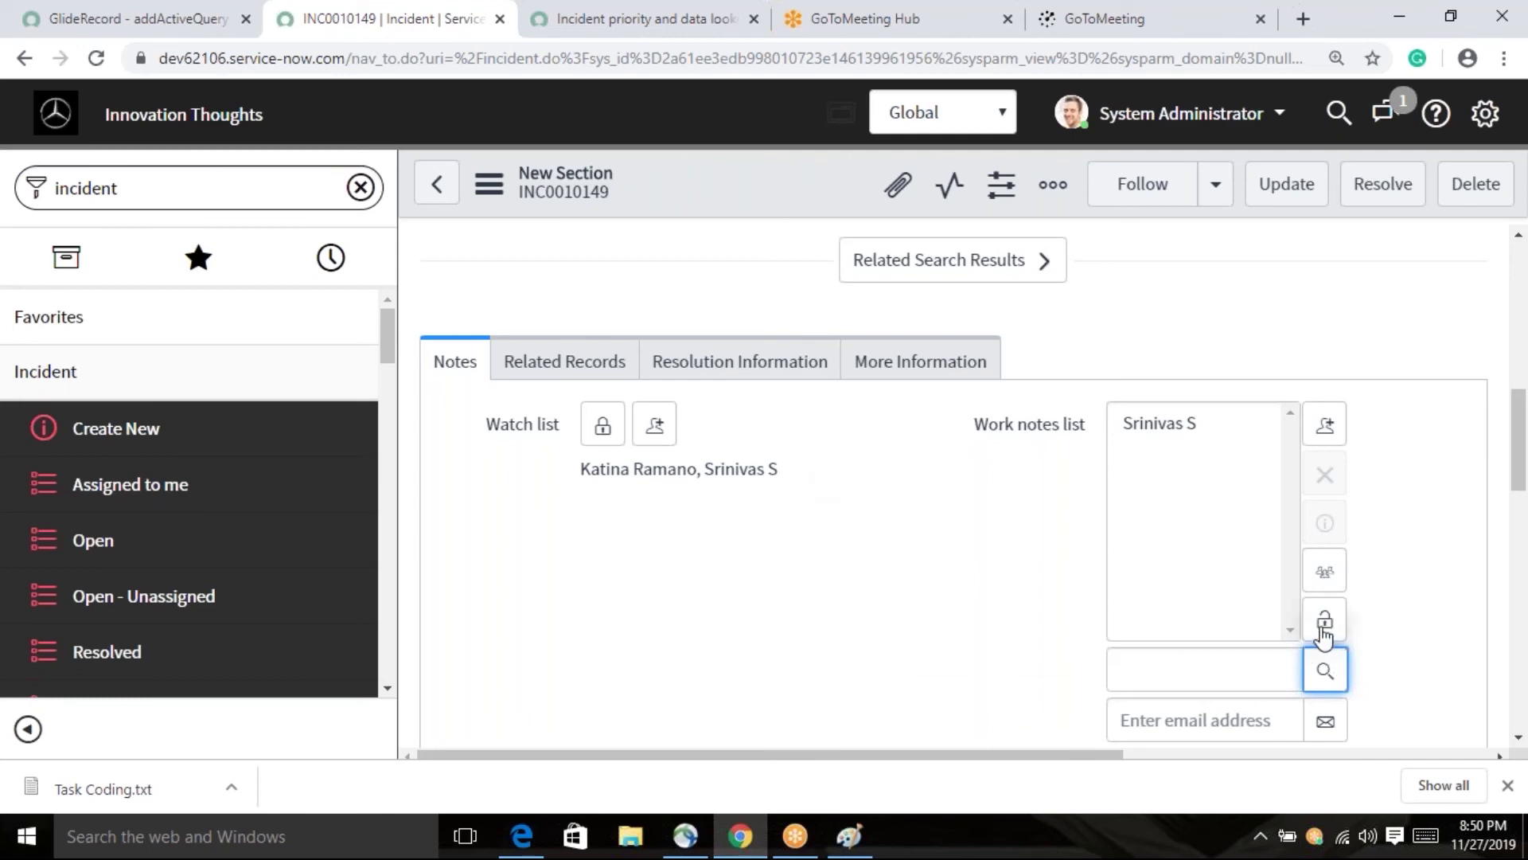
{"action": "left_click", "coordinate": [1323, 633]}
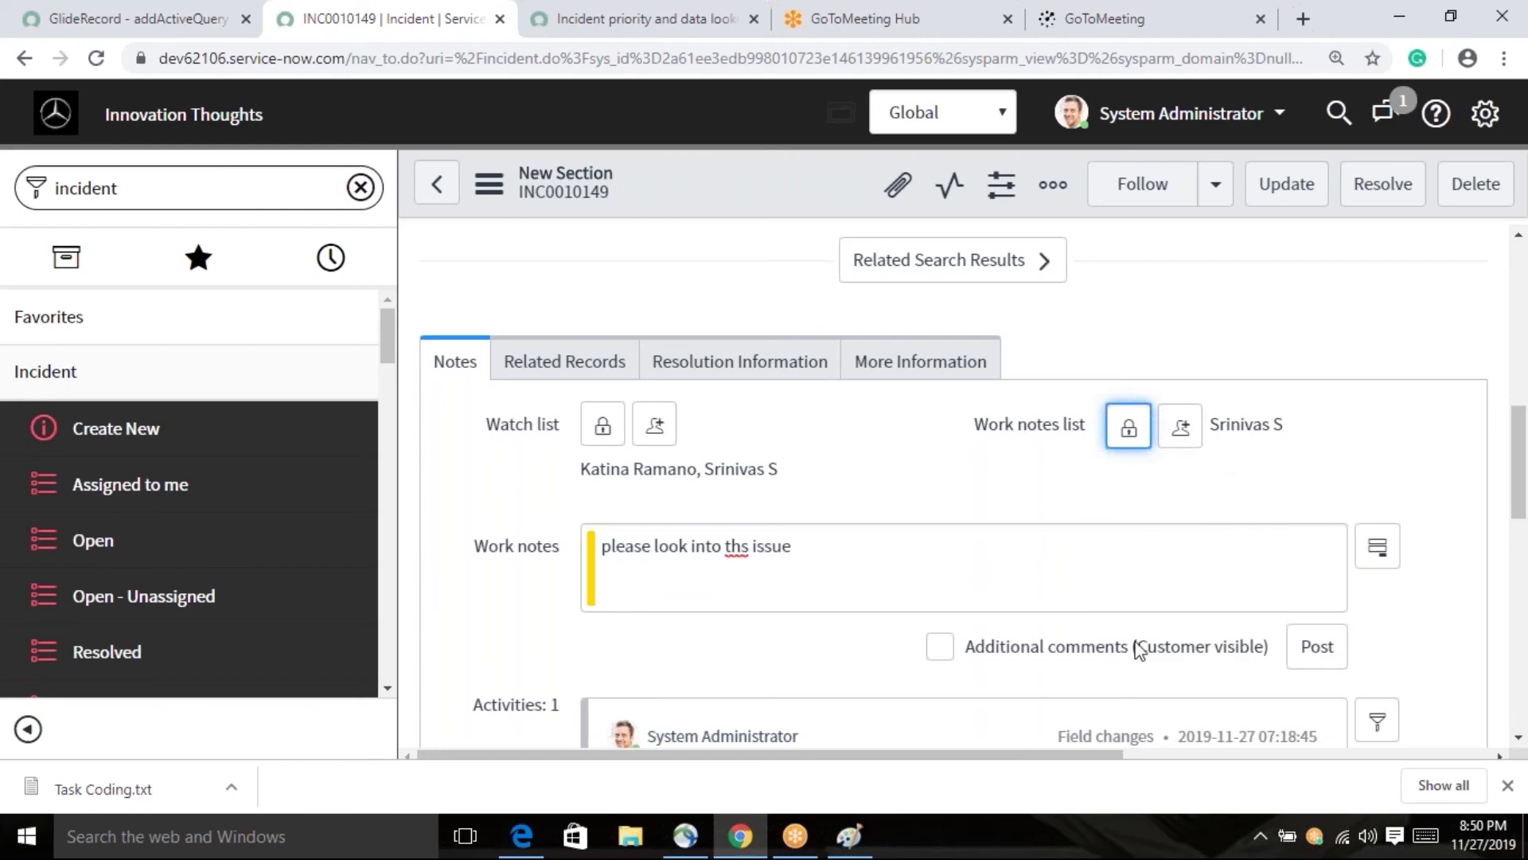
{"action": "left_click", "coordinate": [1322, 651]}
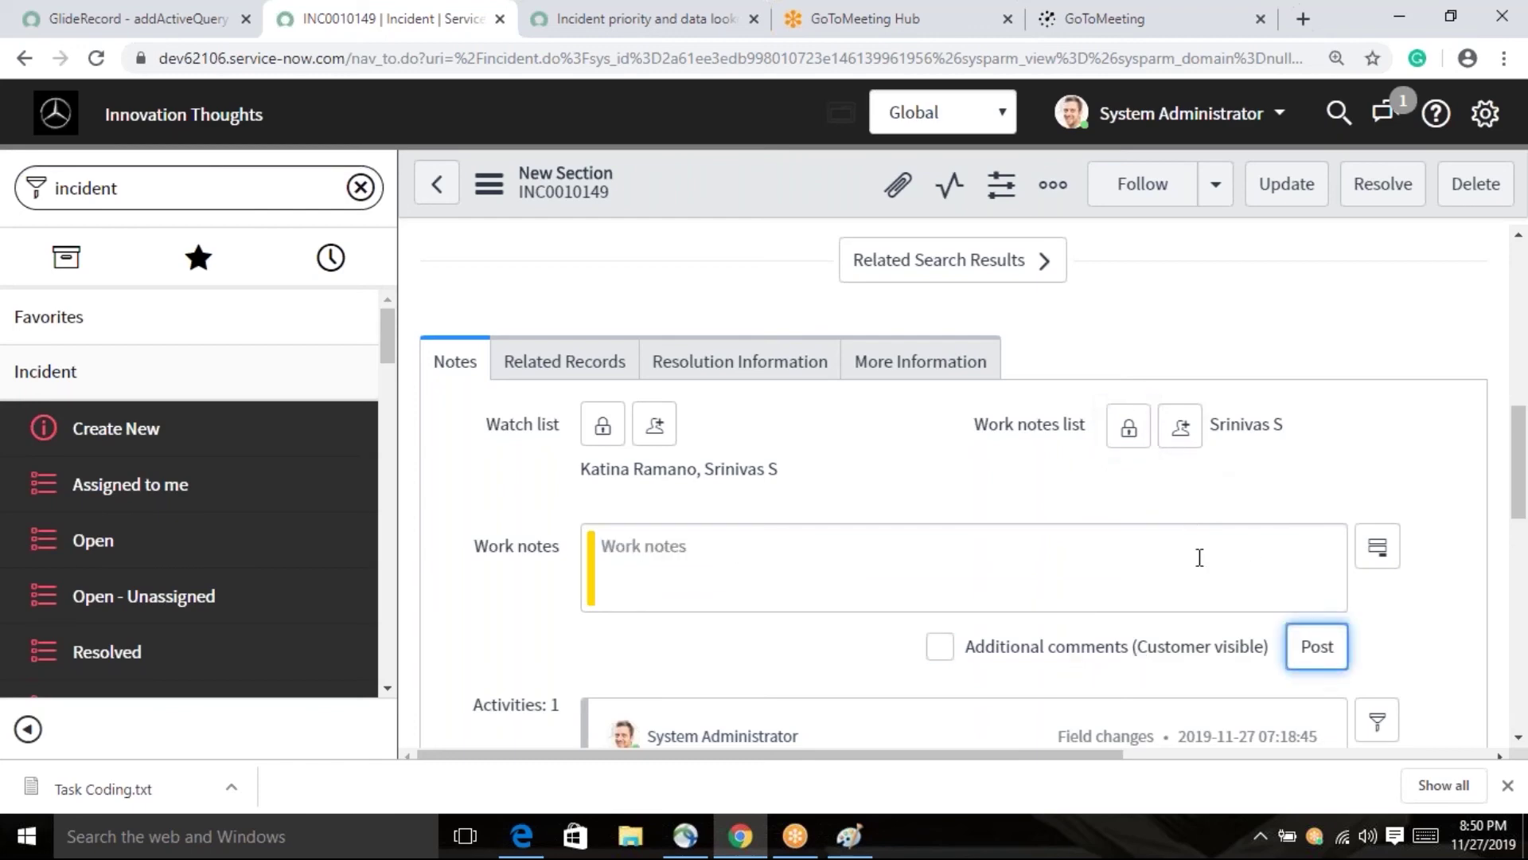
{"action": "scroll", "coordinate": [1146, 521], "scroll_direction": "down", "scroll_amount": 2}
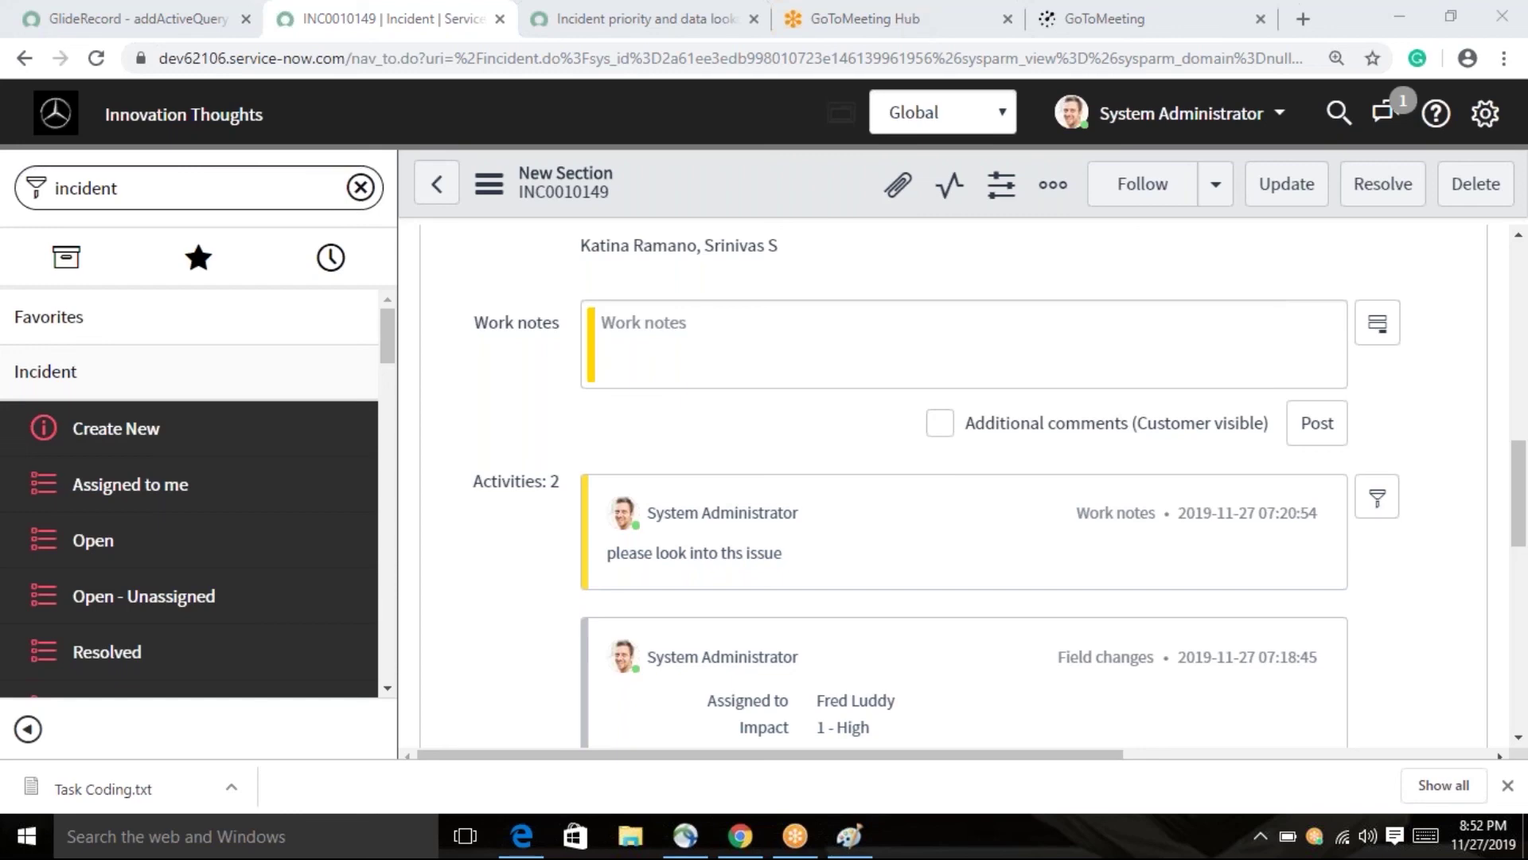
{"action": "double_click", "coordinate": [938, 58]}
{"action": "left_click", "coordinate": [882, 24]}
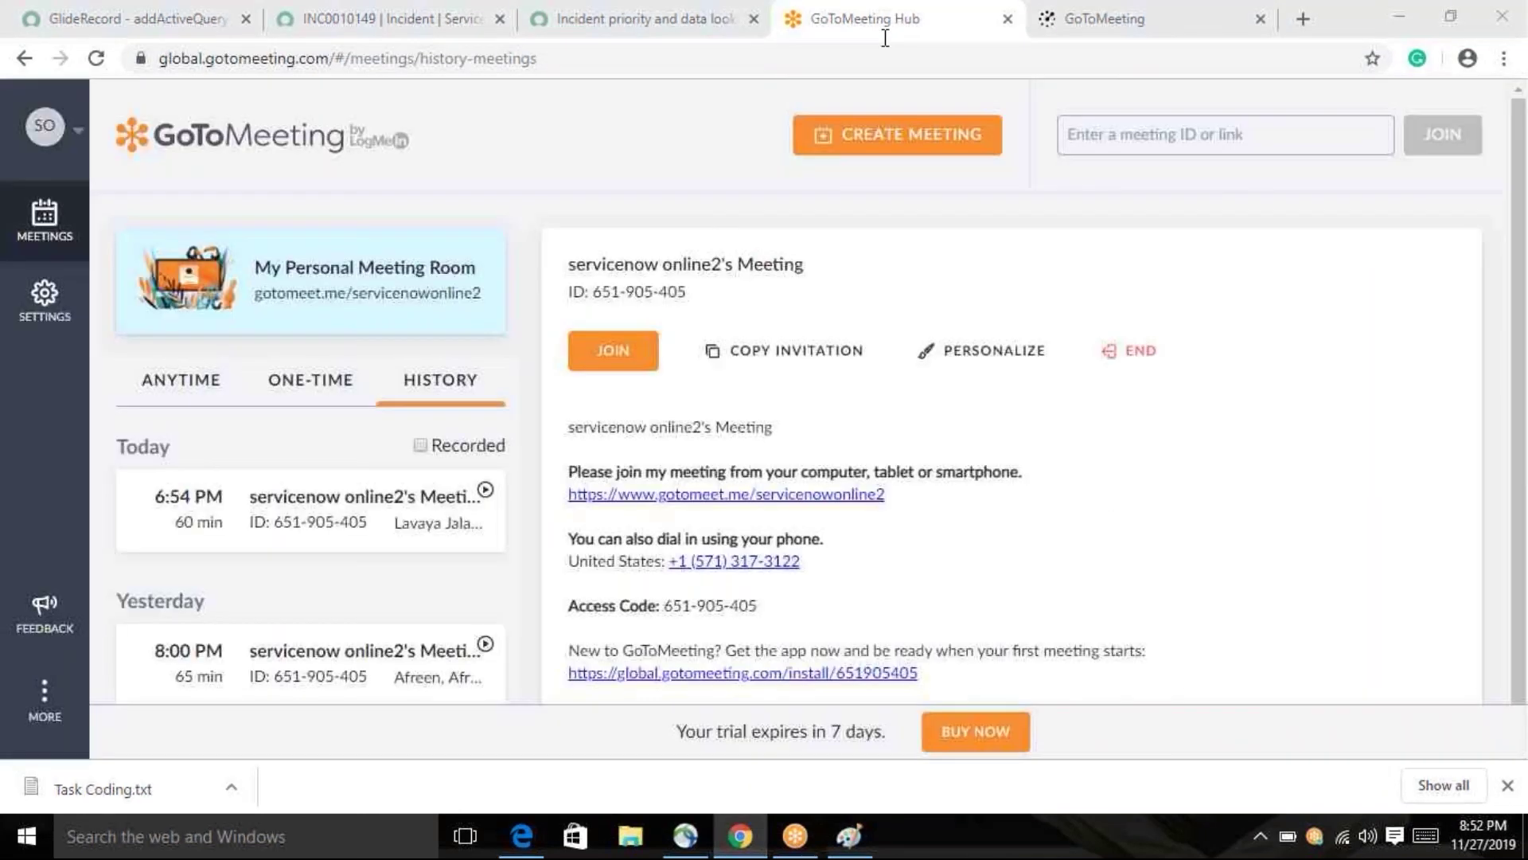
{"action": "left_click", "coordinate": [886, 48]}
{"action": "left_click", "coordinate": [876, 62]}
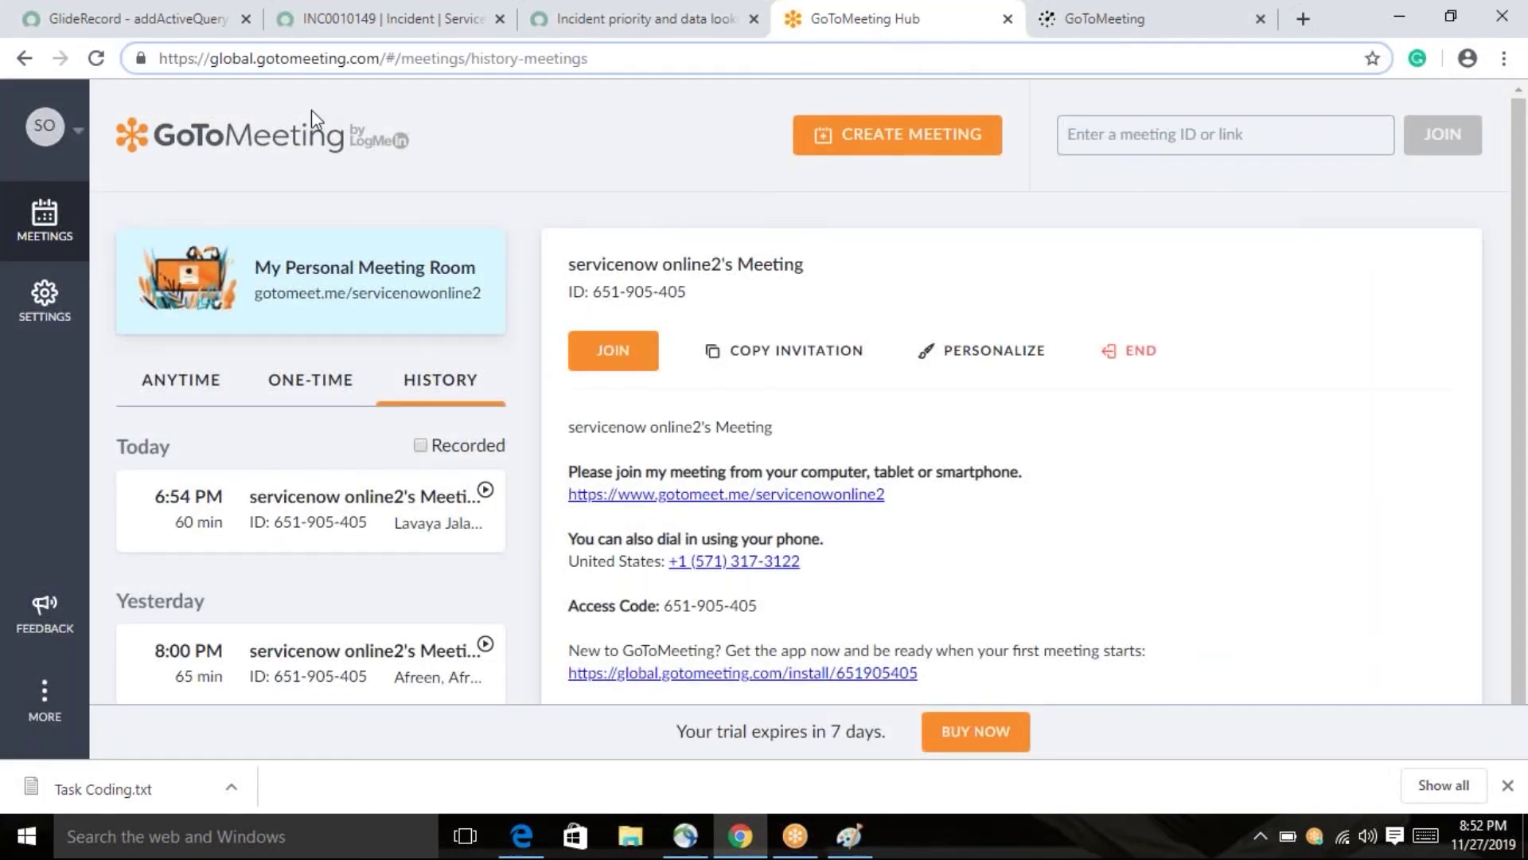
{"action": "left_click", "coordinate": [1516, 10]}
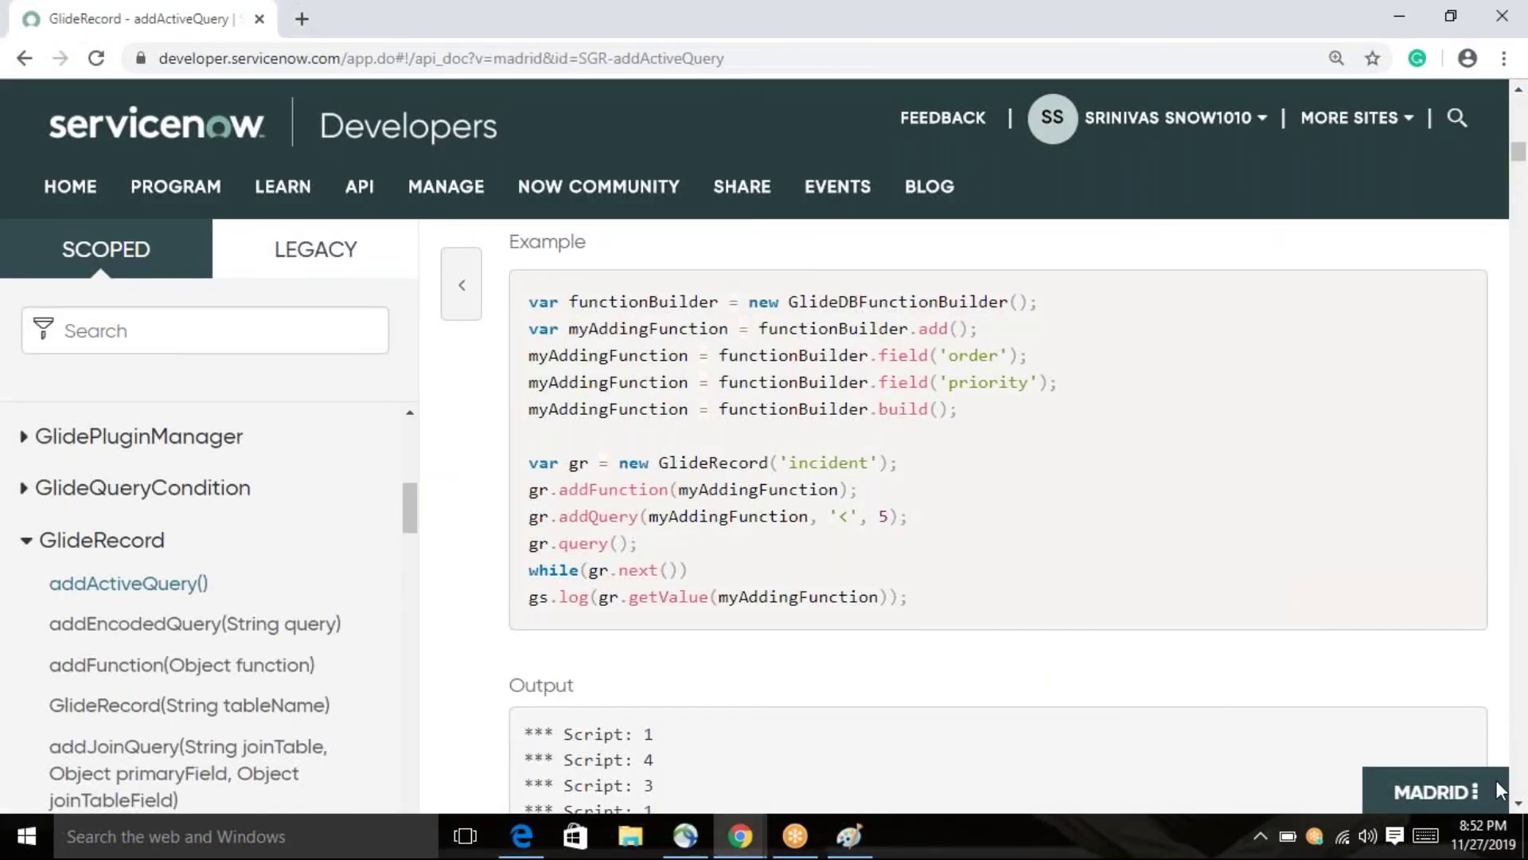
{"action": "key", "text": "ctrl+a"}
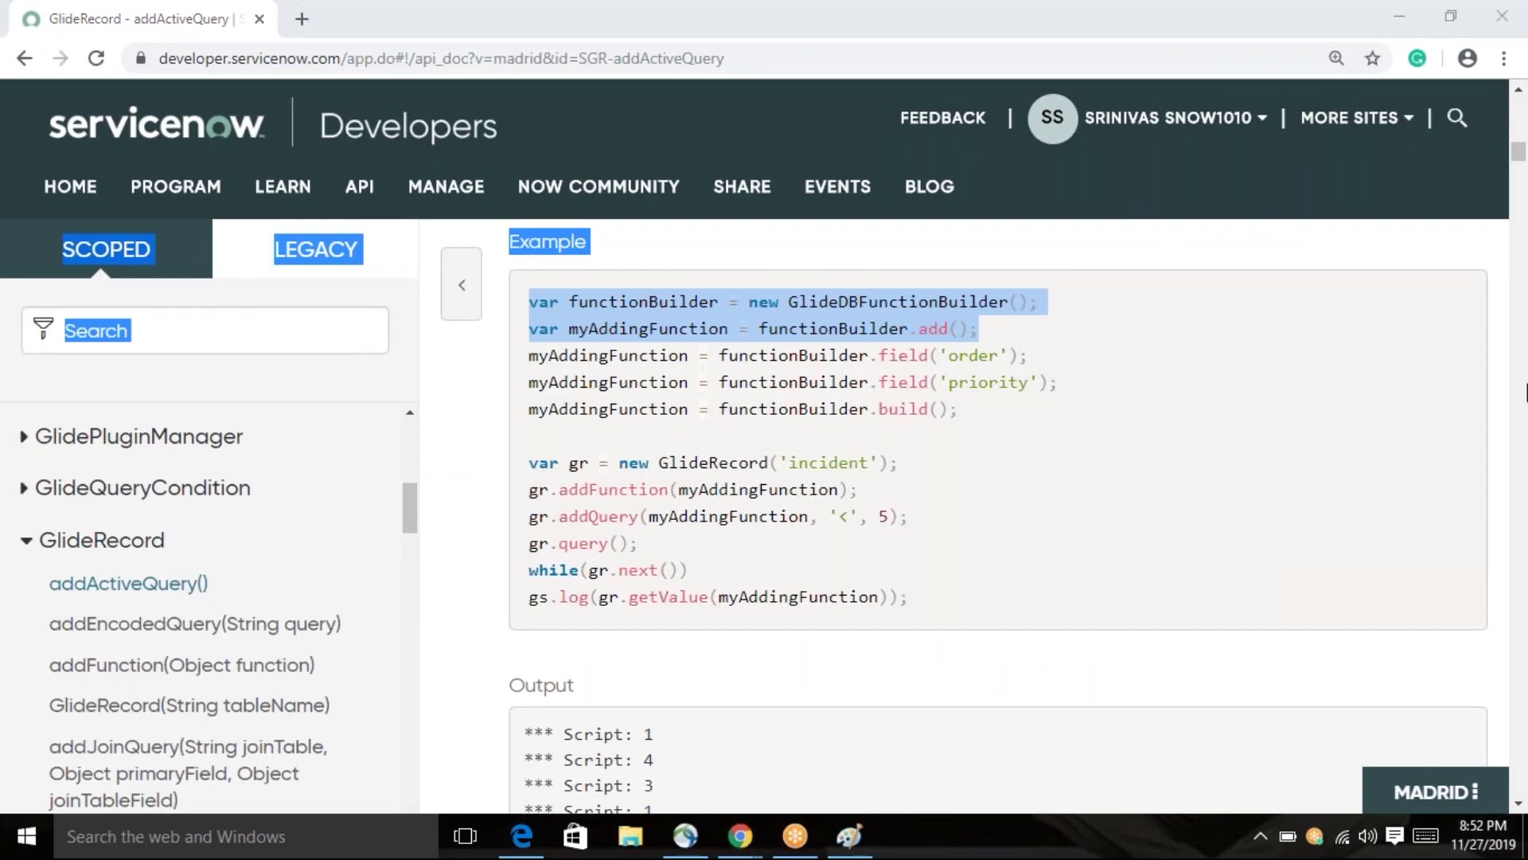
{"action": "left_click_drag", "start_coordinate": [1277, 516], "coordinate": [1181, 437]}
{"action": "left_click", "coordinate": [1180, 437]}
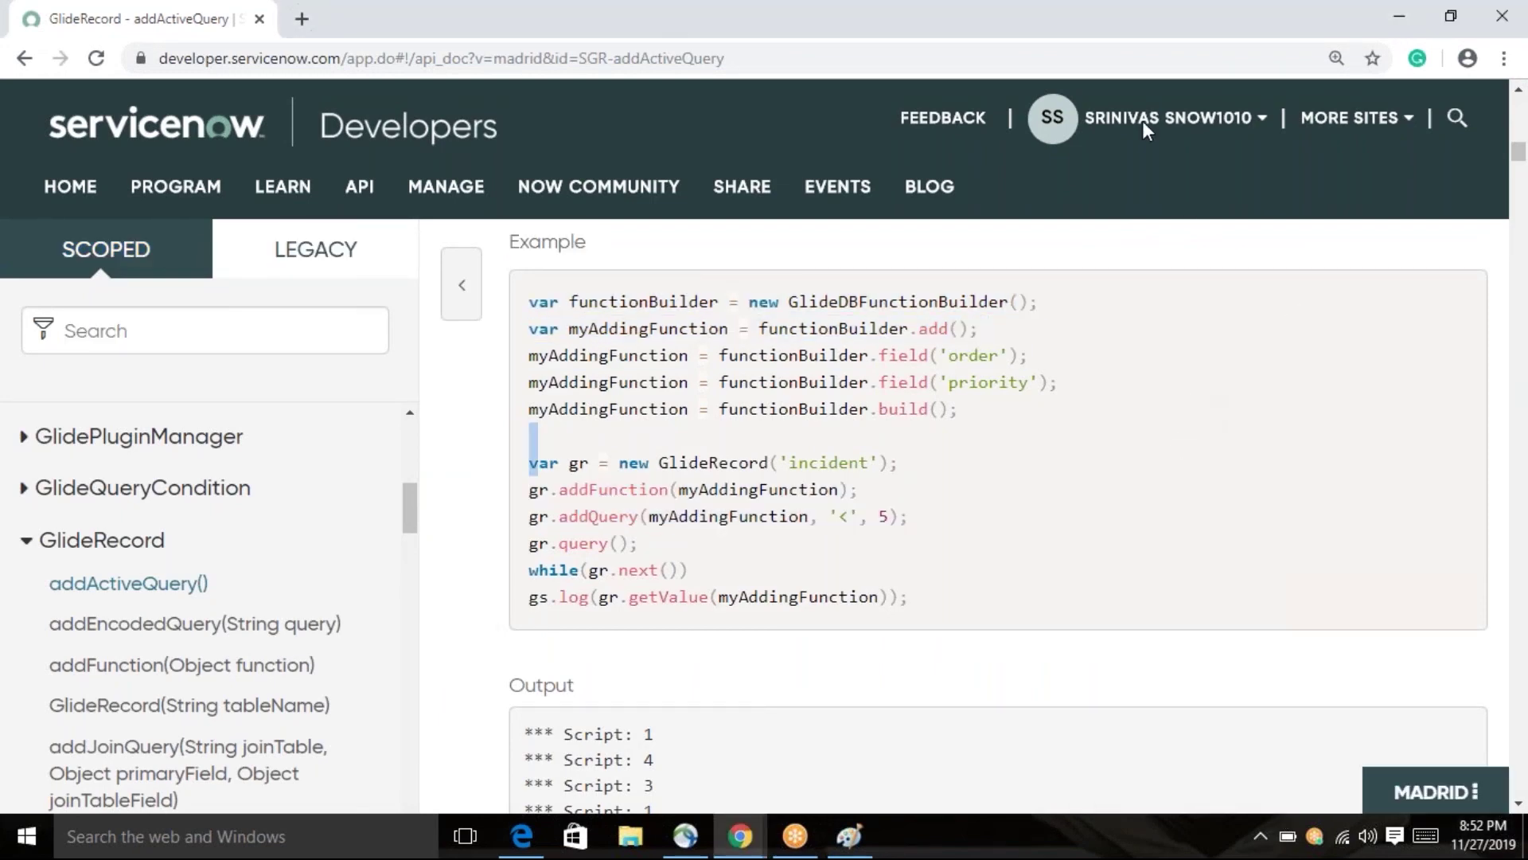
- Move the GlideRecord reference window aside and return to the incident record in the other browser window
{"action": "left_click_drag", "start_coordinate": [1154, 20], "coordinate": [1160, 50]}
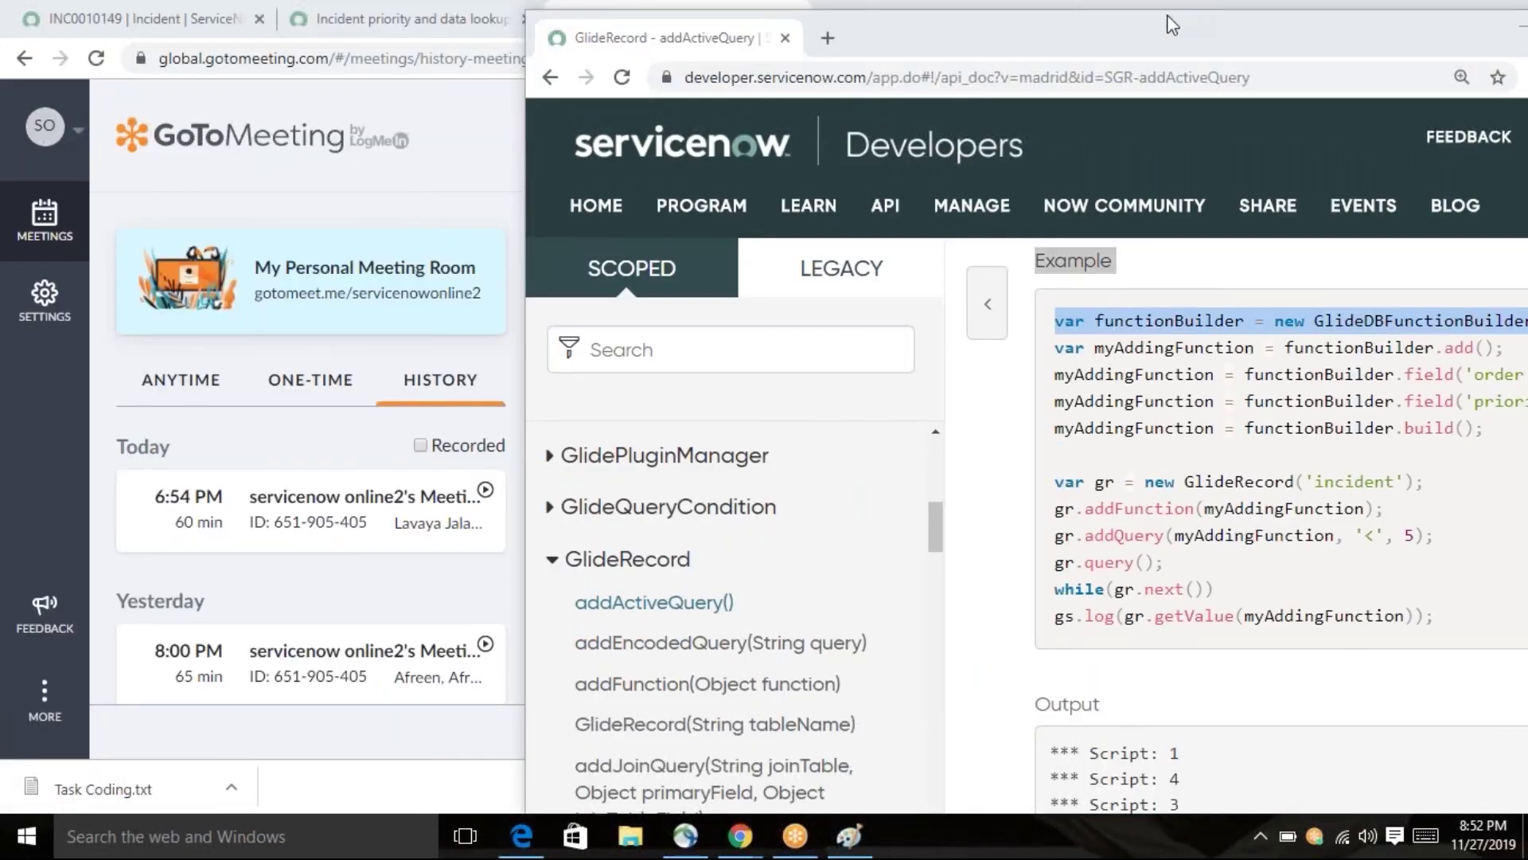
{"action": "left_click", "coordinate": [263, 135]}
{"action": "left_click", "coordinate": [434, 16]}
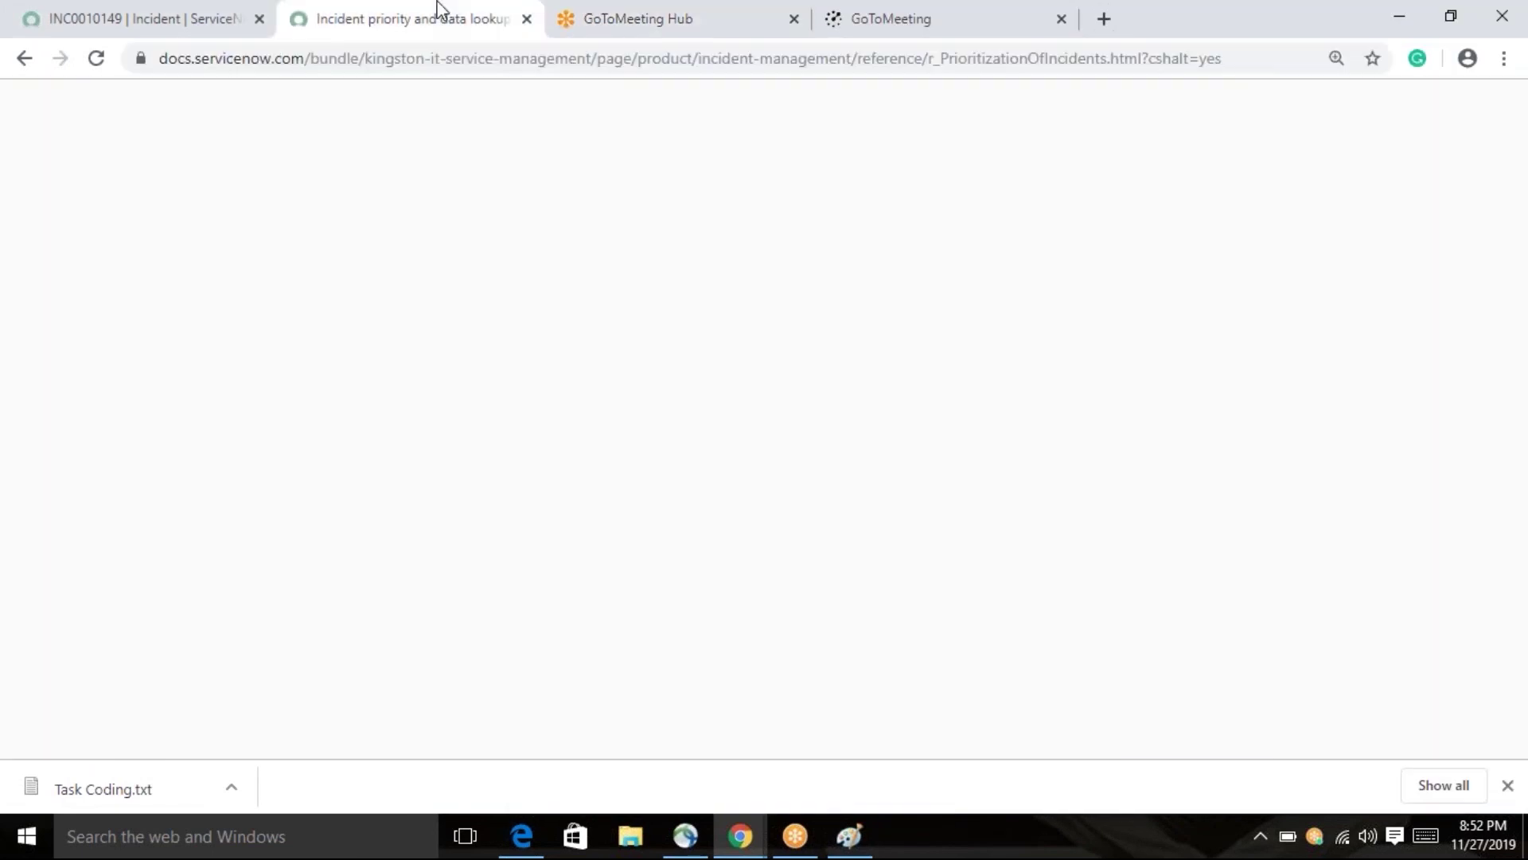
{"action": "left_click", "coordinate": [169, 11]}
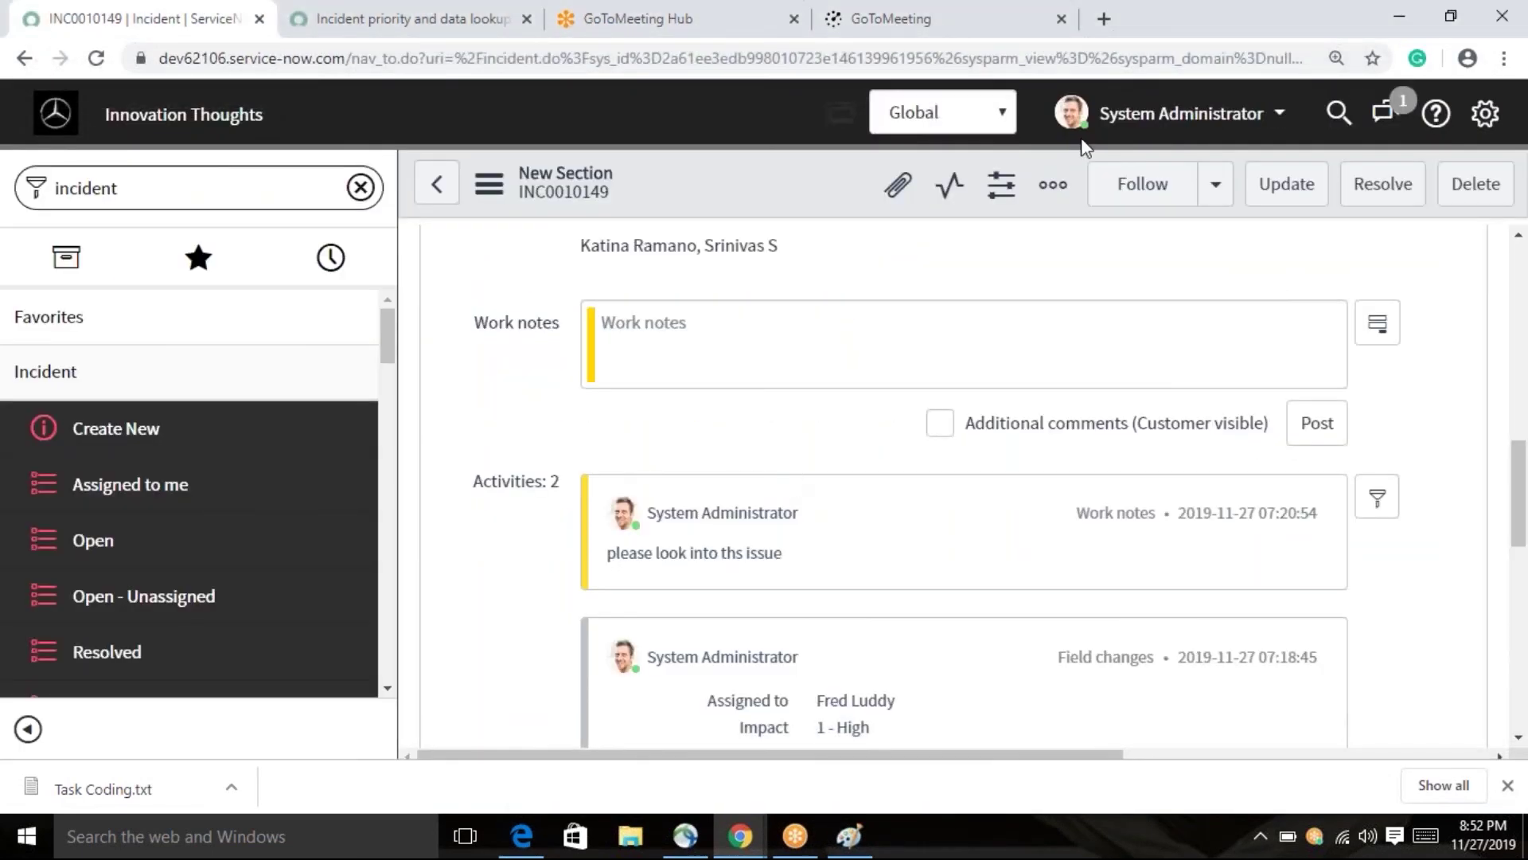
{"action": "left_click", "coordinate": [876, 359]}
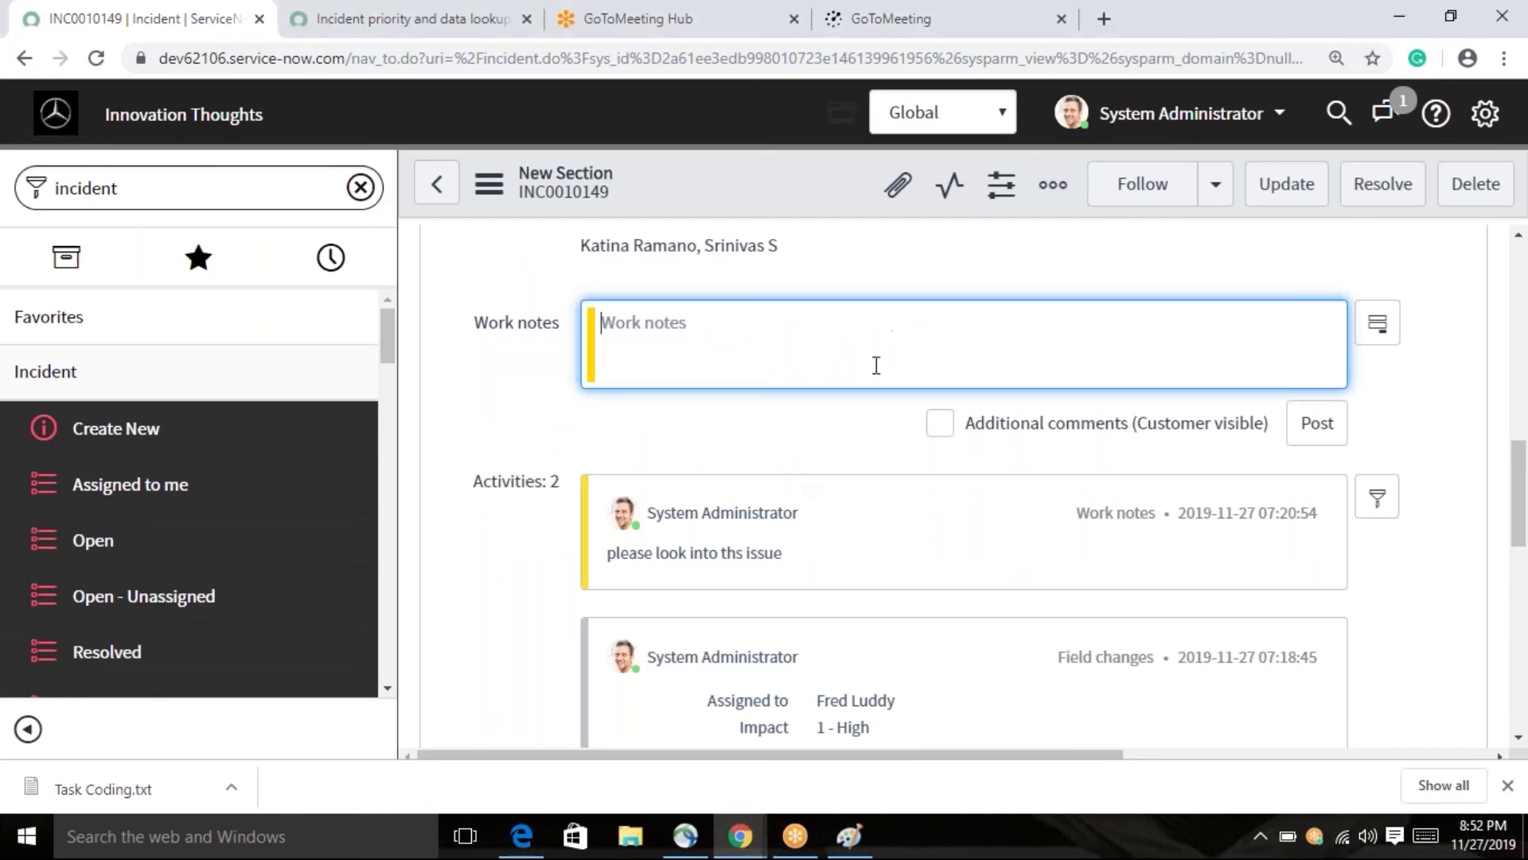
{"action": "scroll", "coordinate": [1076, 414], "scroll_direction": "up", "scroll_amount": 3}
{"action": "left_click_drag", "start_coordinate": [1076, 414], "coordinate": [990, 399]}
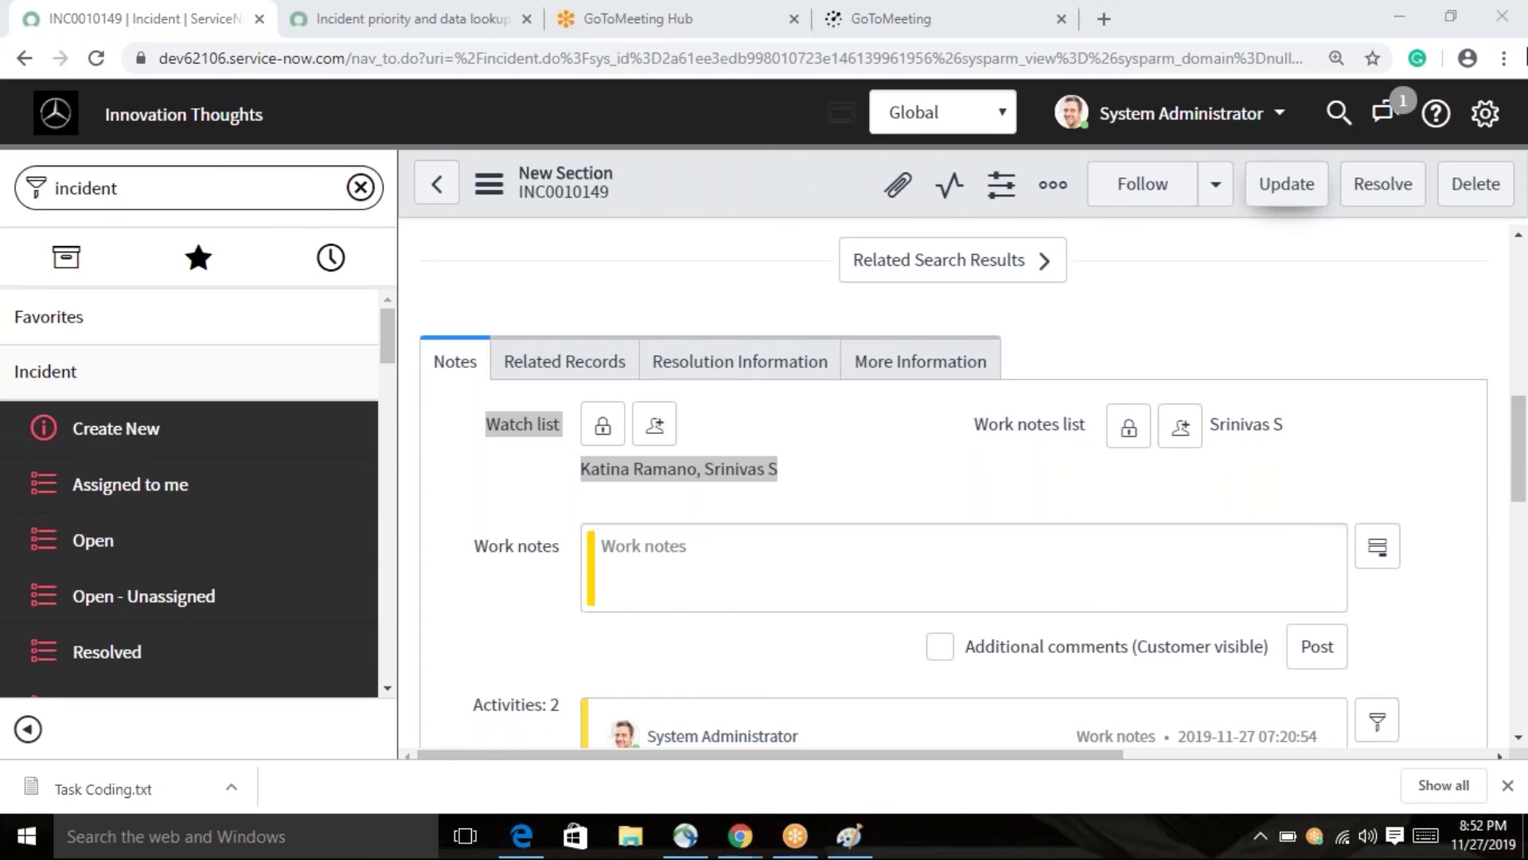
{"action": "left_click_drag", "start_coordinate": [425, 350], "coordinate": [714, 597]}
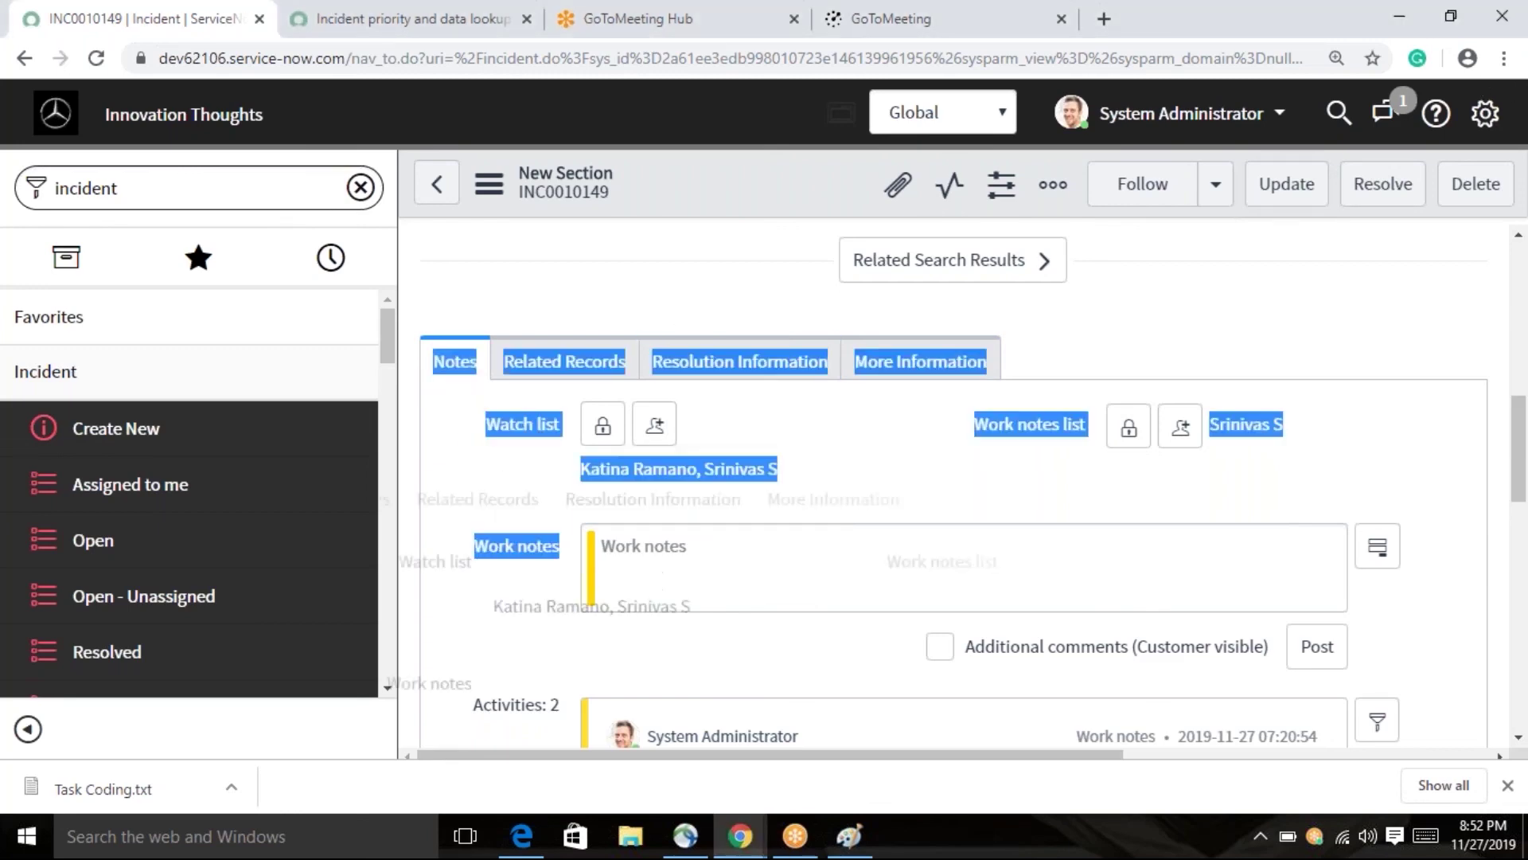
{"action": "left_click_drag", "start_coordinate": [1318, 736], "coordinate": [555, 705]}
{"action": "left_click_drag", "start_coordinate": [774, 518], "coordinate": [945, 362]}
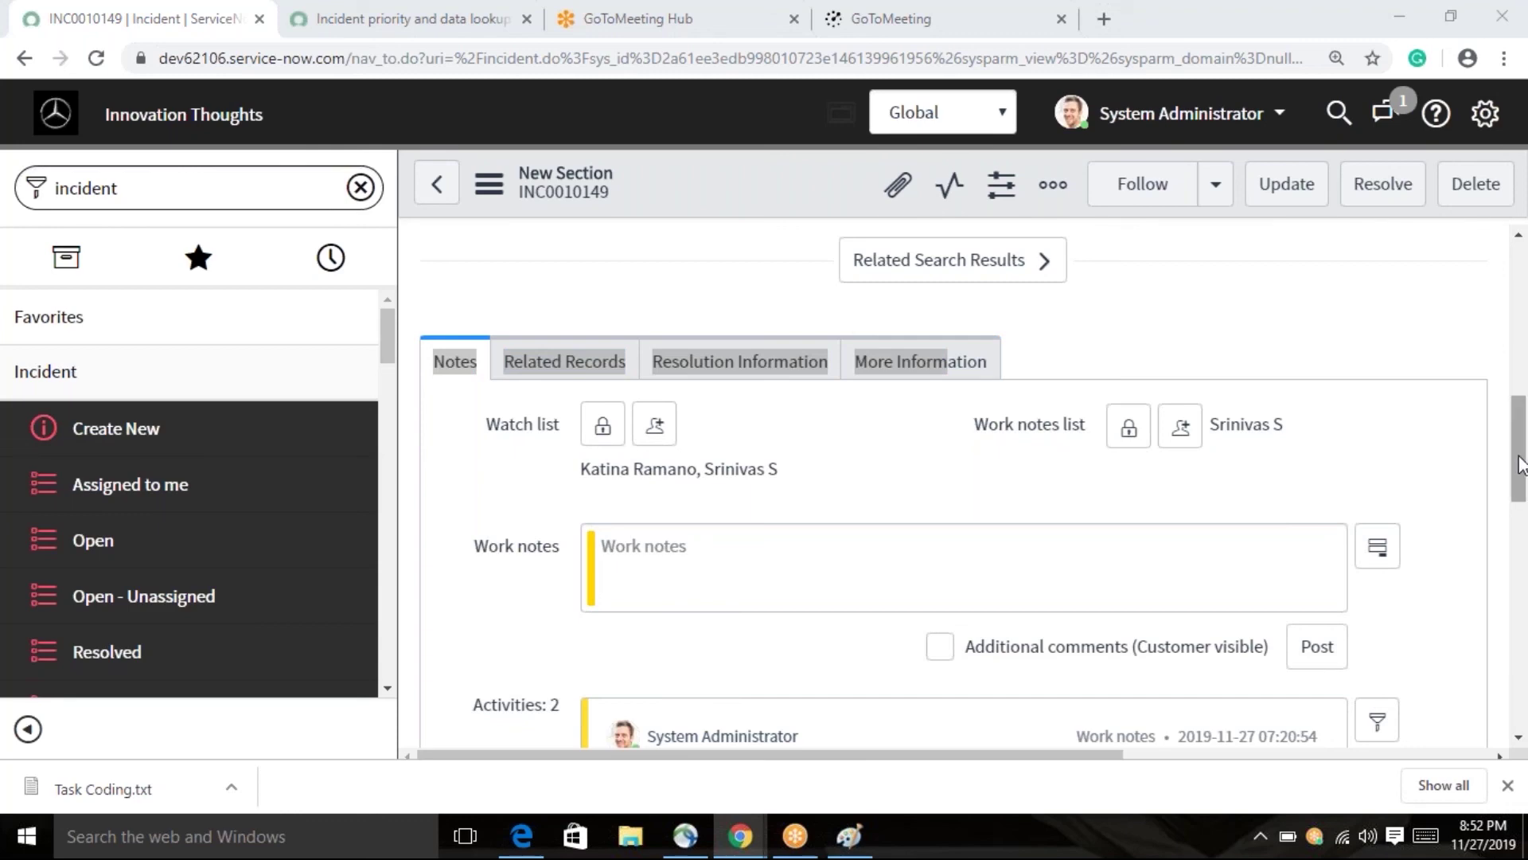
{"action": "mouse_move", "coordinate": [1522, 448]}
{"action": "left_mouse_down"}
{"action": "mouse_move", "coordinate": [1522, 319]}
{"action": "mouse_move", "coordinate": [1524, 482]}
{"action": "mouse_move", "coordinate": [1524, 462]}
{"action": "left_mouse_up"}
{"action": "left_click_drag", "start_coordinate": [1393, 342], "coordinate": [529, 409]}
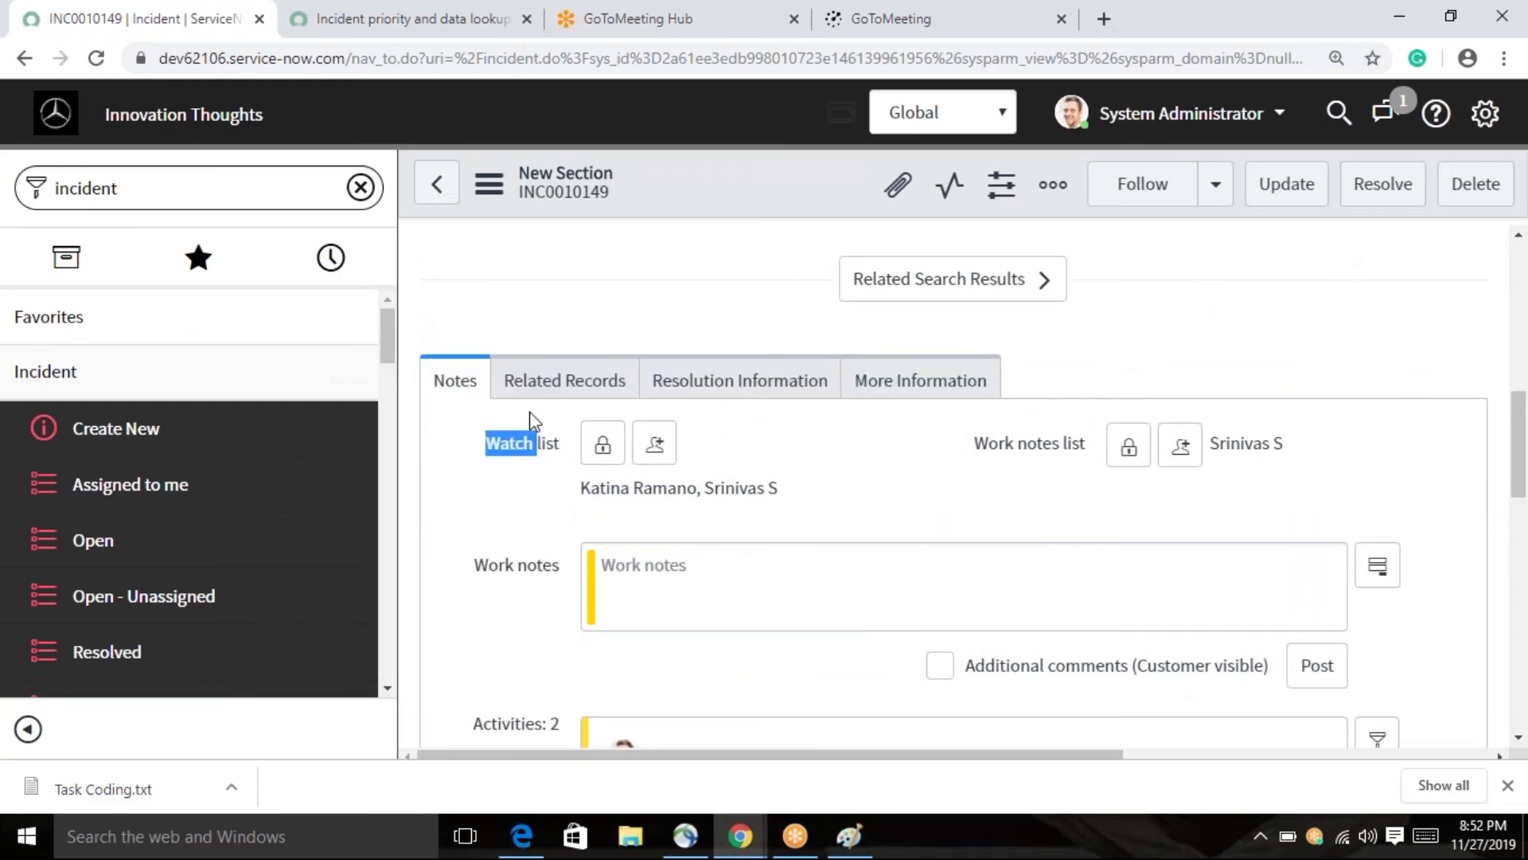
- Detach the GoToMeeting Hub tab from the incident's browser window into a window of its own
{"action": "left_click", "coordinate": [531, 306]}
{"action": "scroll", "coordinate": [523, 231], "scroll_direction": "up", "scroll_amount": 1}
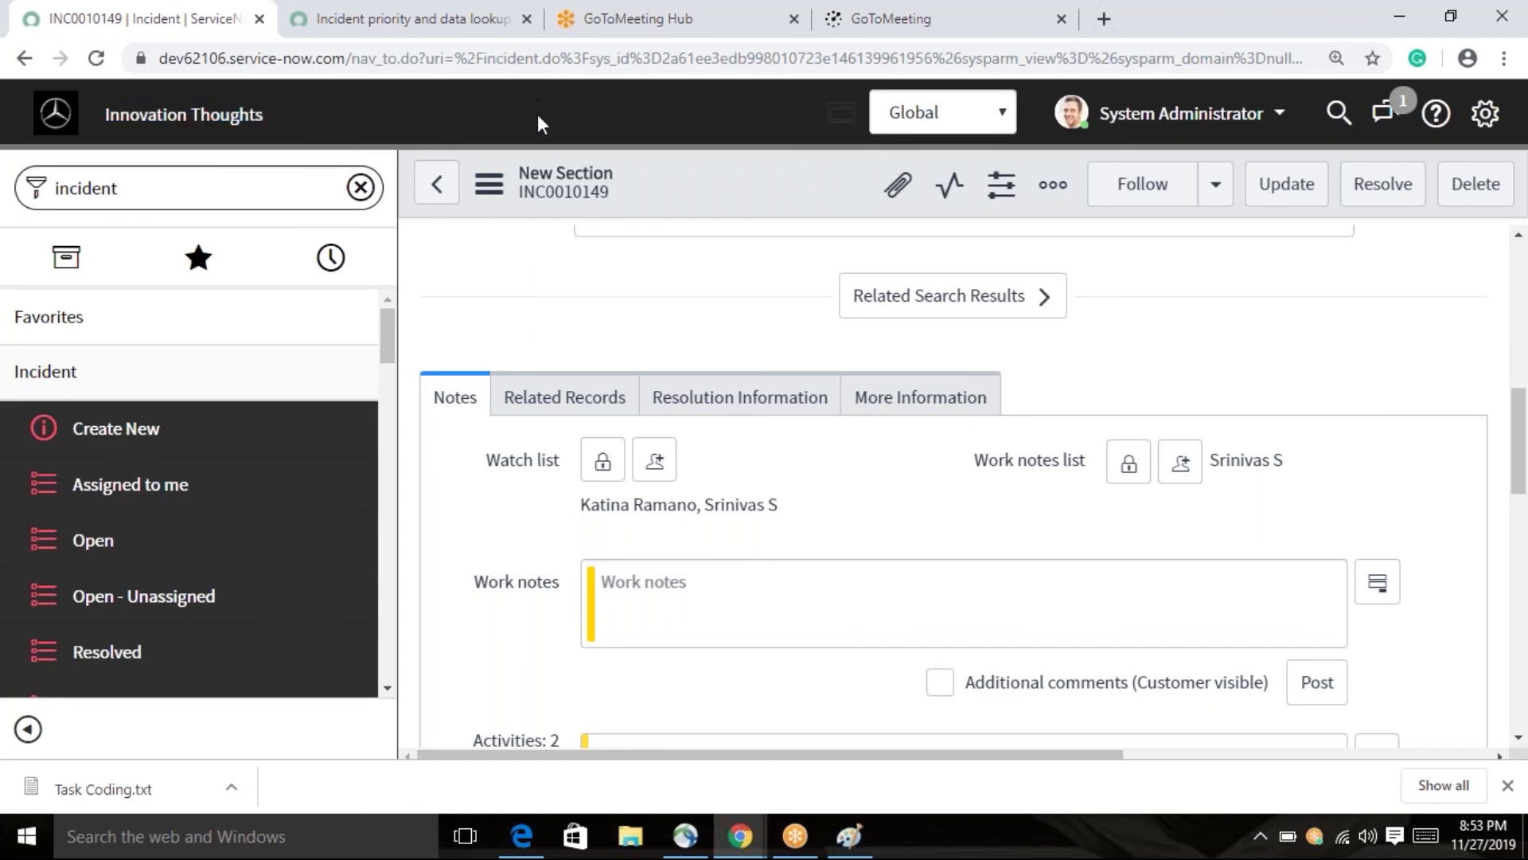
{"action": "left_click_drag", "start_coordinate": [557, 17], "coordinate": [532, 84]}
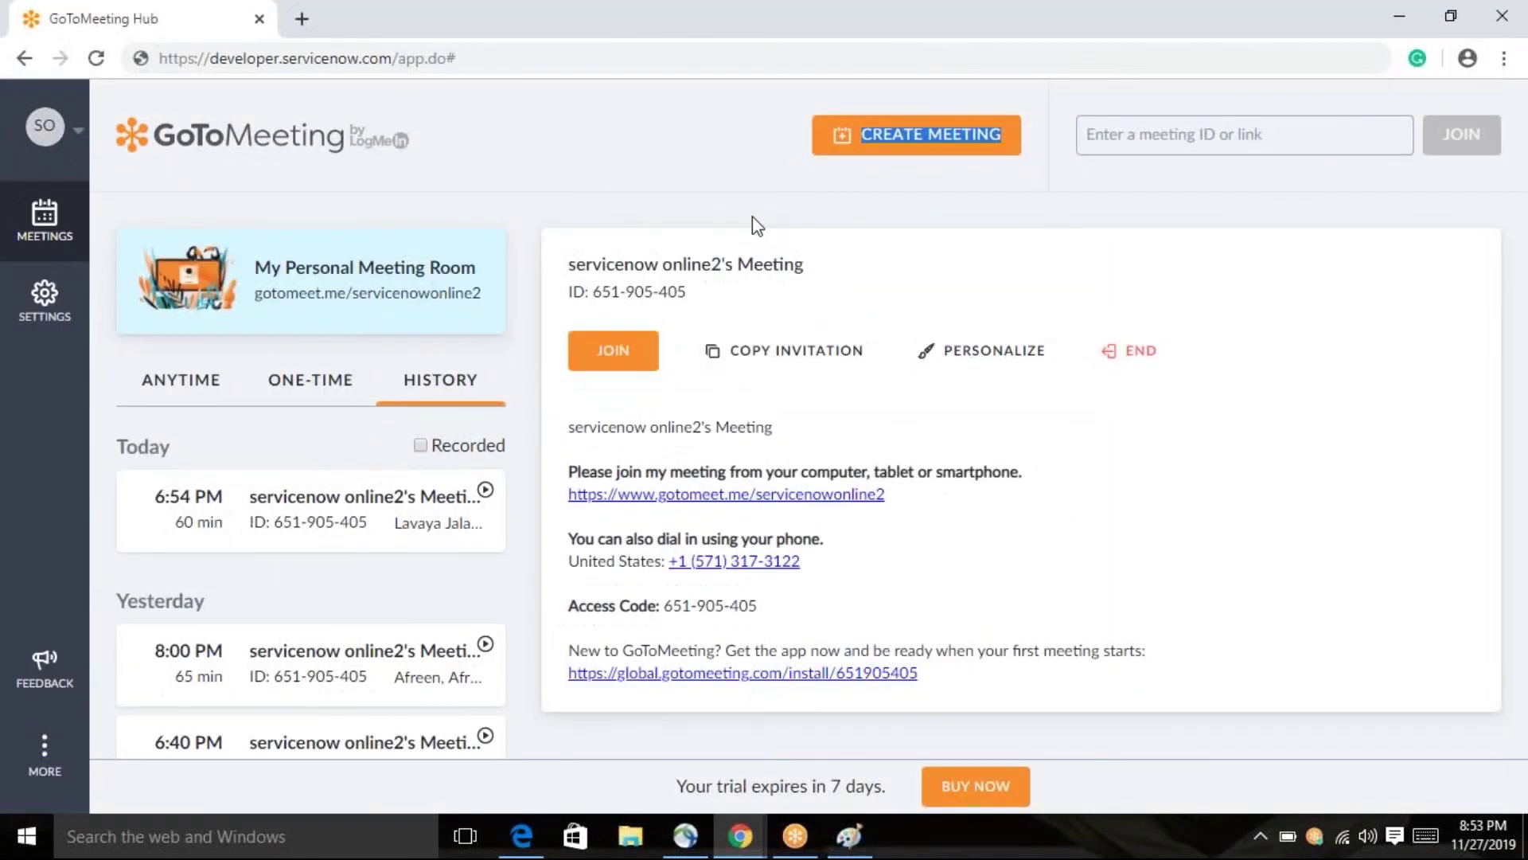
{"action": "left_click", "coordinate": [740, 240]}
- Switch to the GlideRecord reference window and show the addActiveQuery() method
{"action": "left_click_drag", "start_coordinate": [712, 585], "coordinate": [731, 804]}
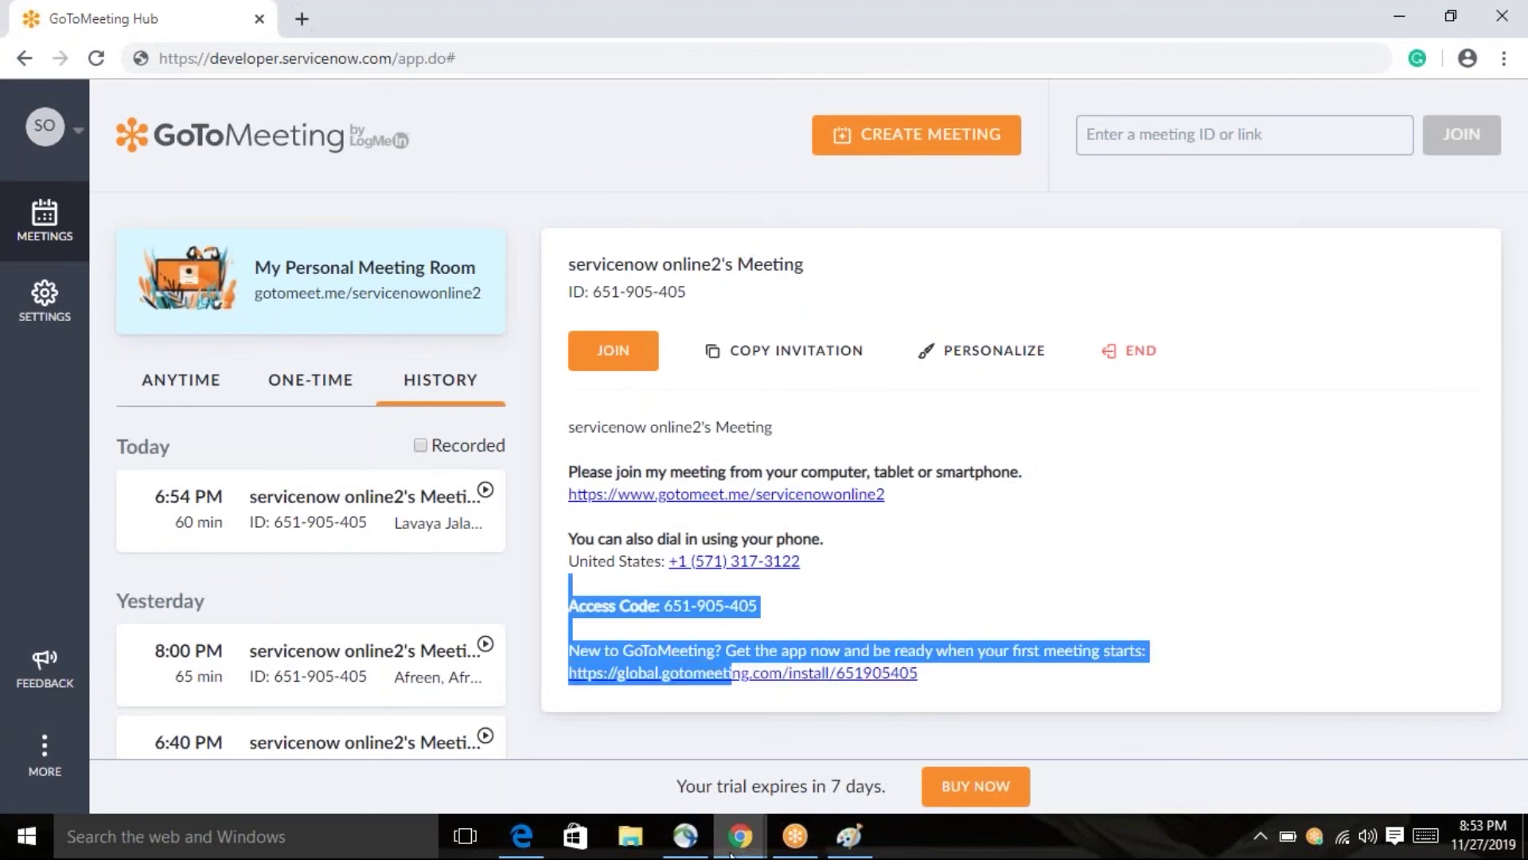
{"action": "mouse_move", "coordinate": [741, 828]}
{"action": "left_click", "coordinate": [743, 800]}
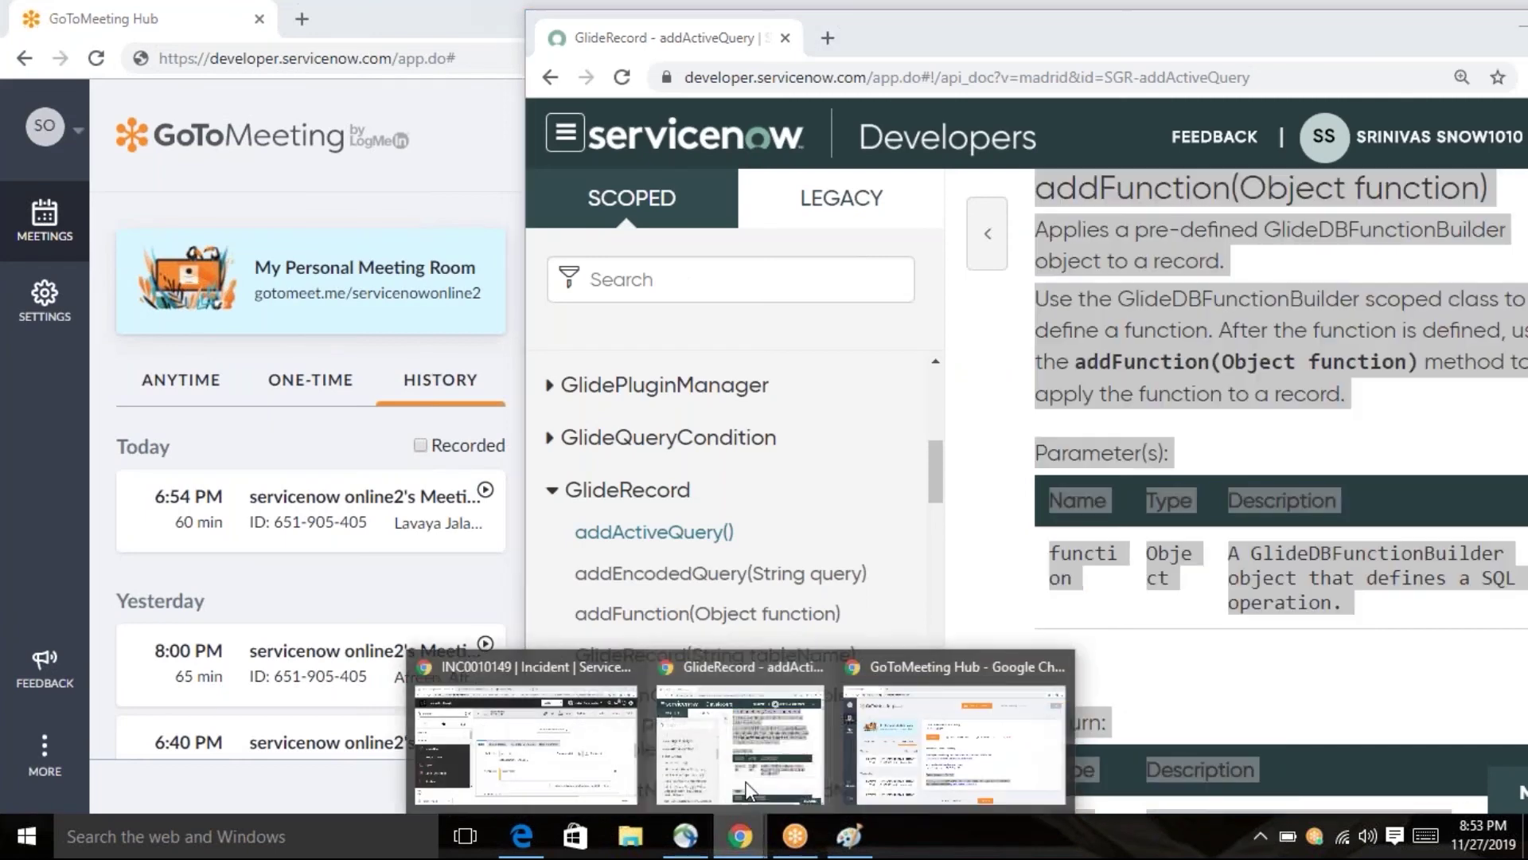
{"action": "left_click", "coordinate": [617, 534]}
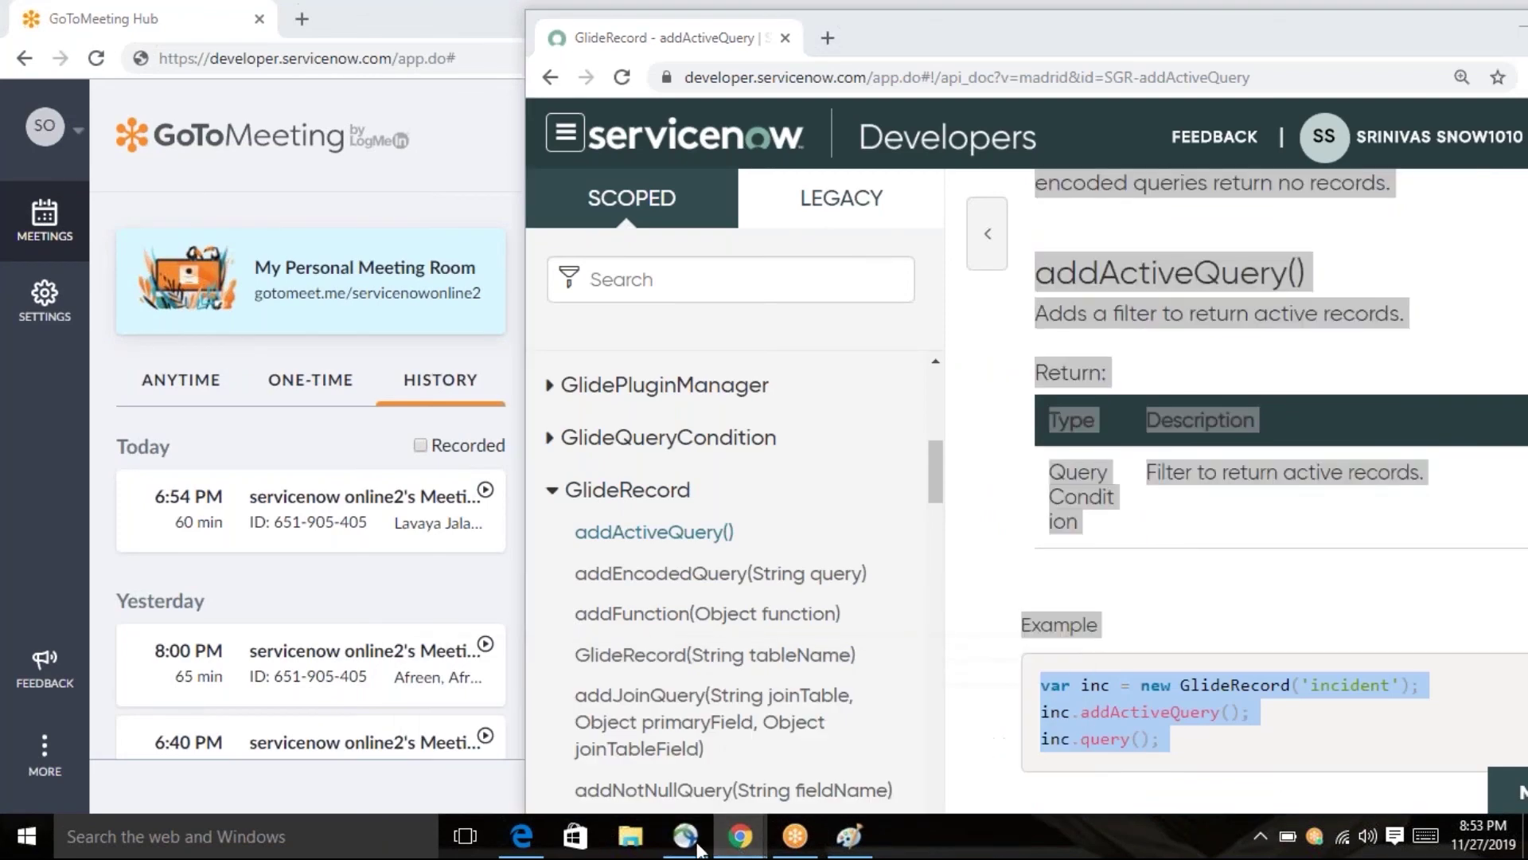
- Move the Chrome icon ahead on the taskbar and return to the incident window, staying on the page instead of leaving it
{"action": "right_click", "coordinate": [740, 836]}
{"action": "left_click_drag", "start_coordinate": [740, 836], "coordinate": [608, 808]}
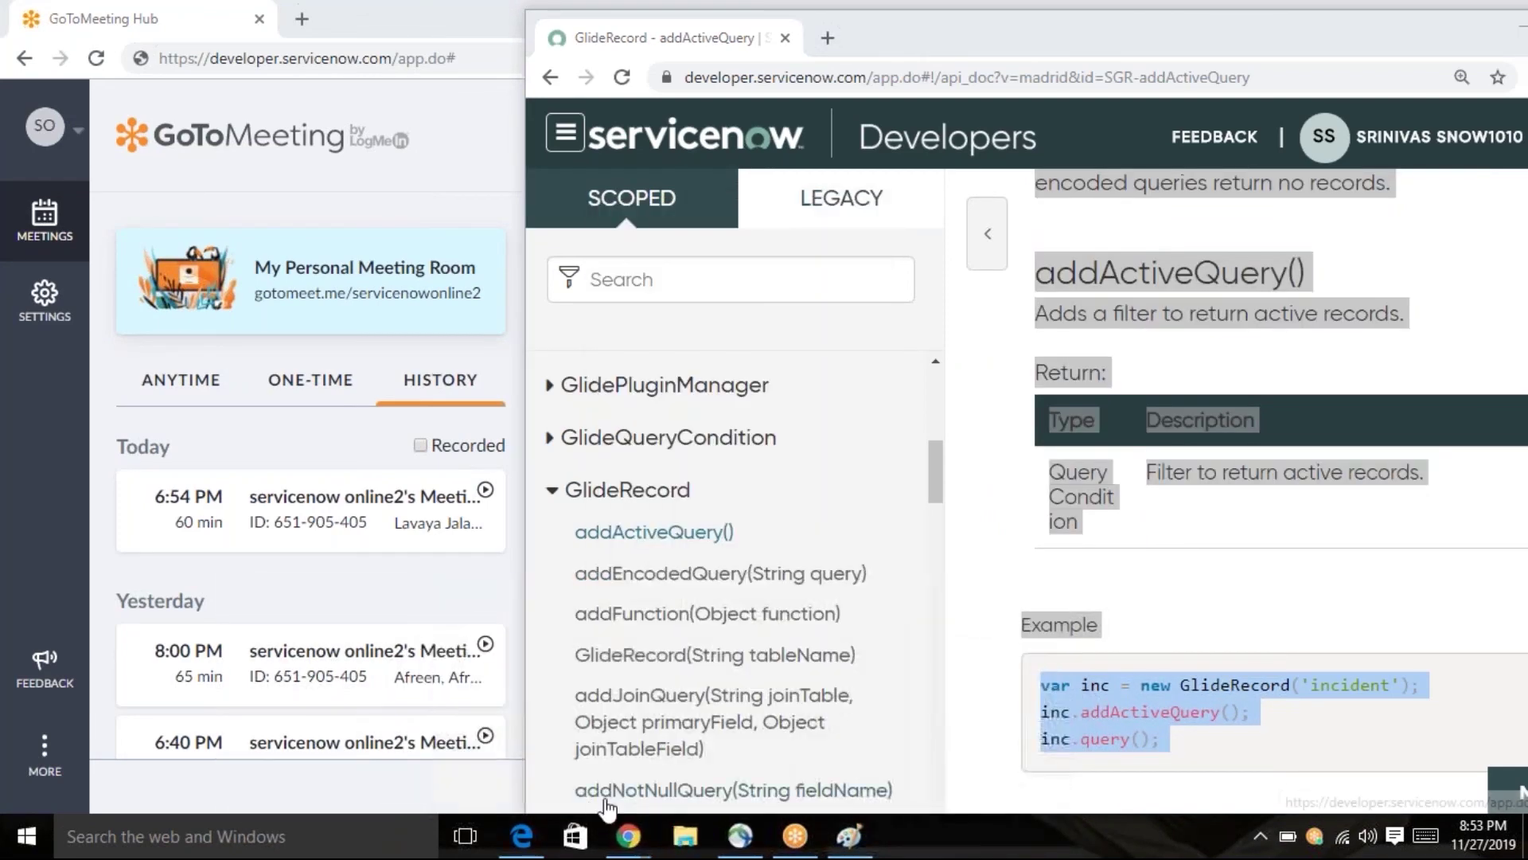
{"action": "right_click", "coordinate": [646, 851]}
{"action": "left_click", "coordinate": [640, 802]}
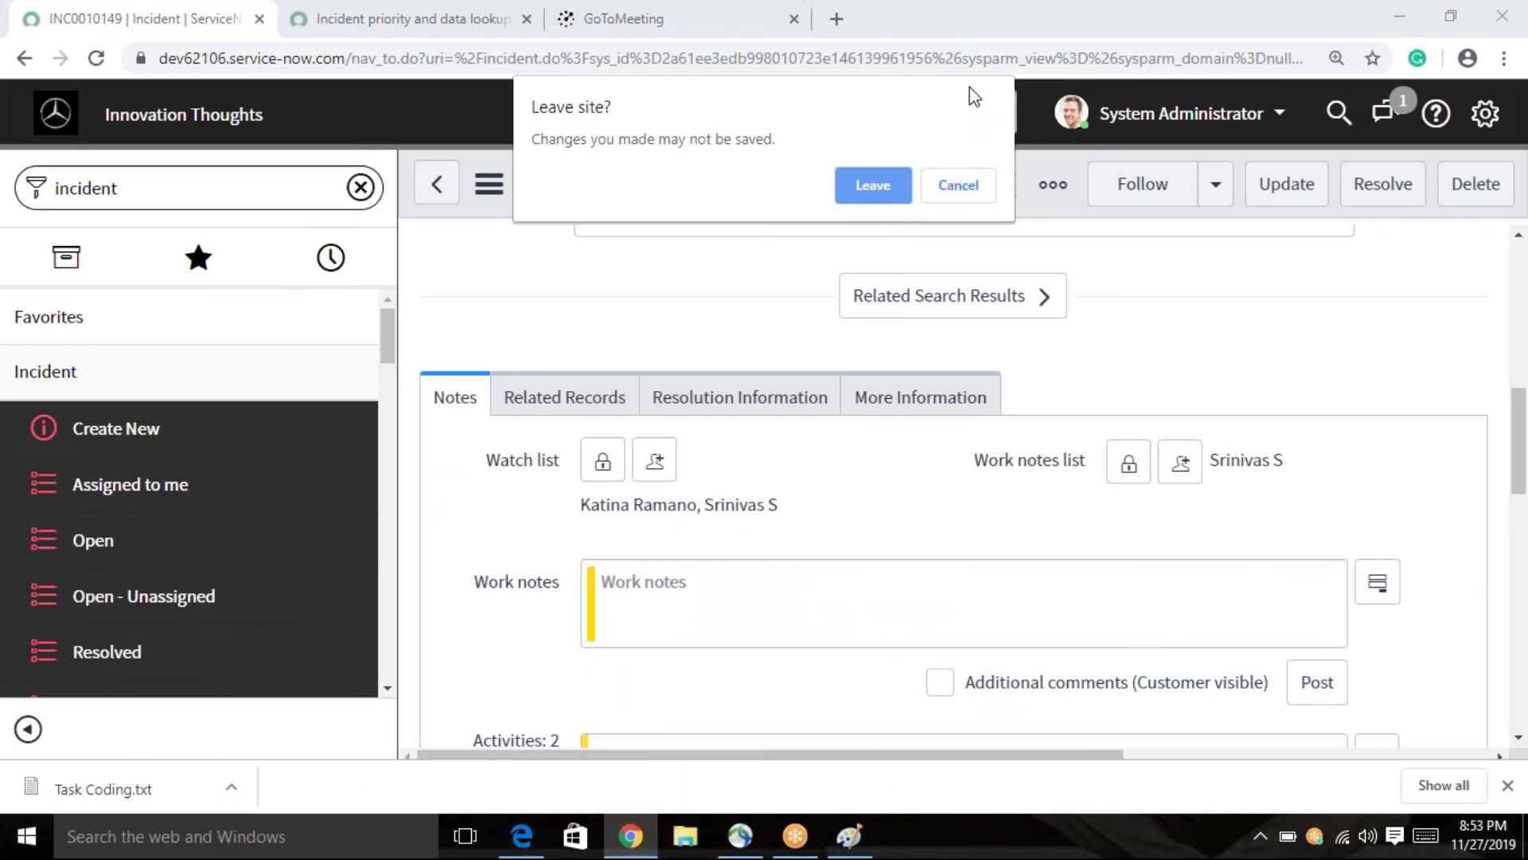
{"action": "left_click", "coordinate": [957, 181]}
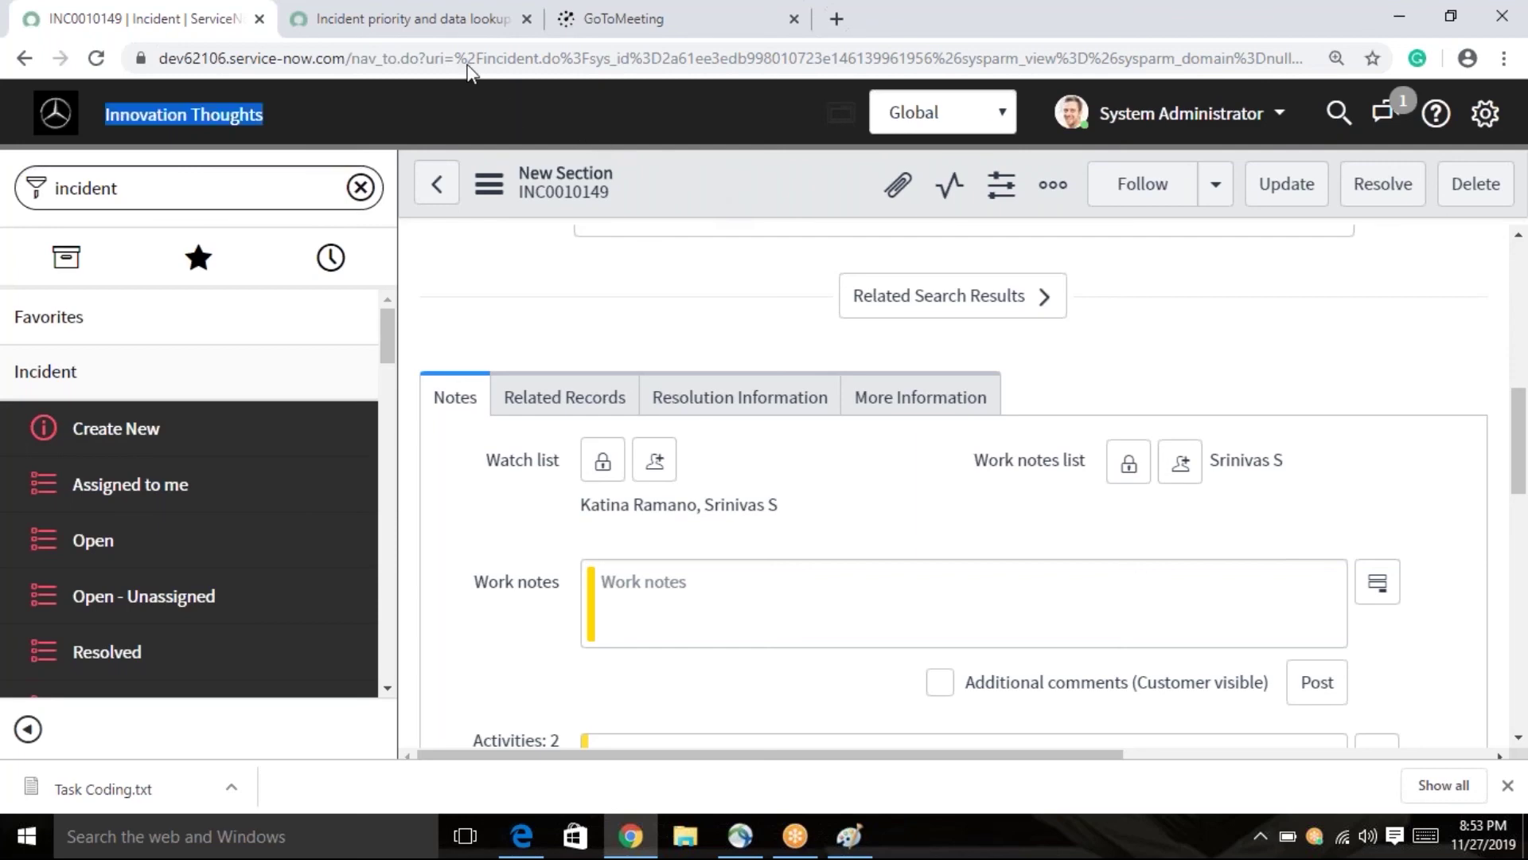
- Detach the incident priority and data lookup documentation tab into its own browser window and restore that window from full screen
{"action": "left_click", "coordinate": [443, 38]}
{"action": "left_click_drag", "start_coordinate": [442, 38], "coordinate": [341, 85]}
{"action": "left_click", "coordinate": [549, 492]}
{"action": "left_click_drag", "start_coordinate": [549, 491], "coordinate": [566, 672]}
{"action": "left_click", "coordinate": [567, 675]}
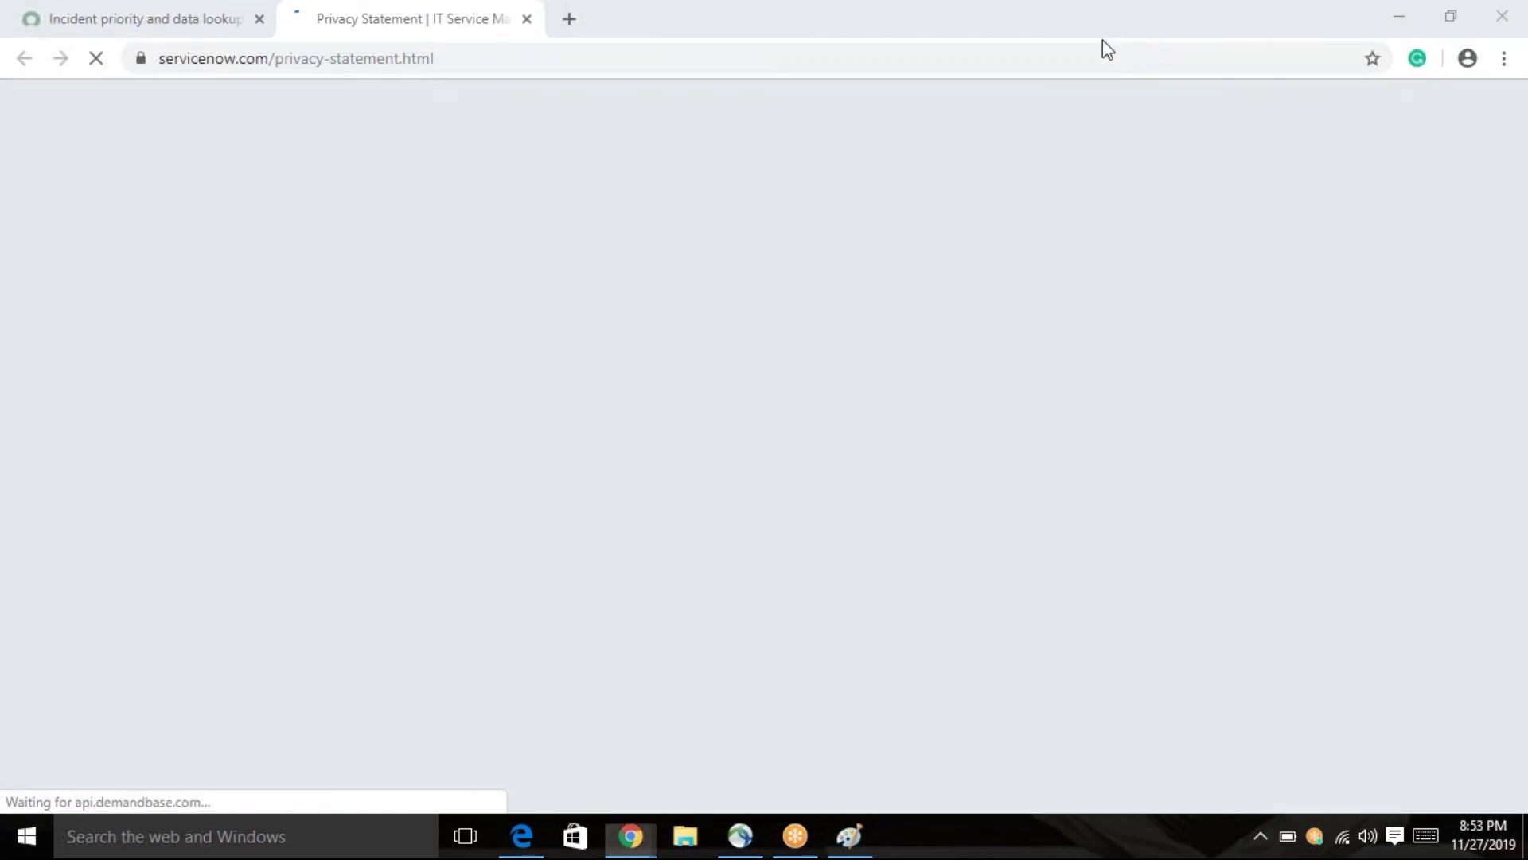
{"action": "double_click", "coordinate": [1102, 34]}
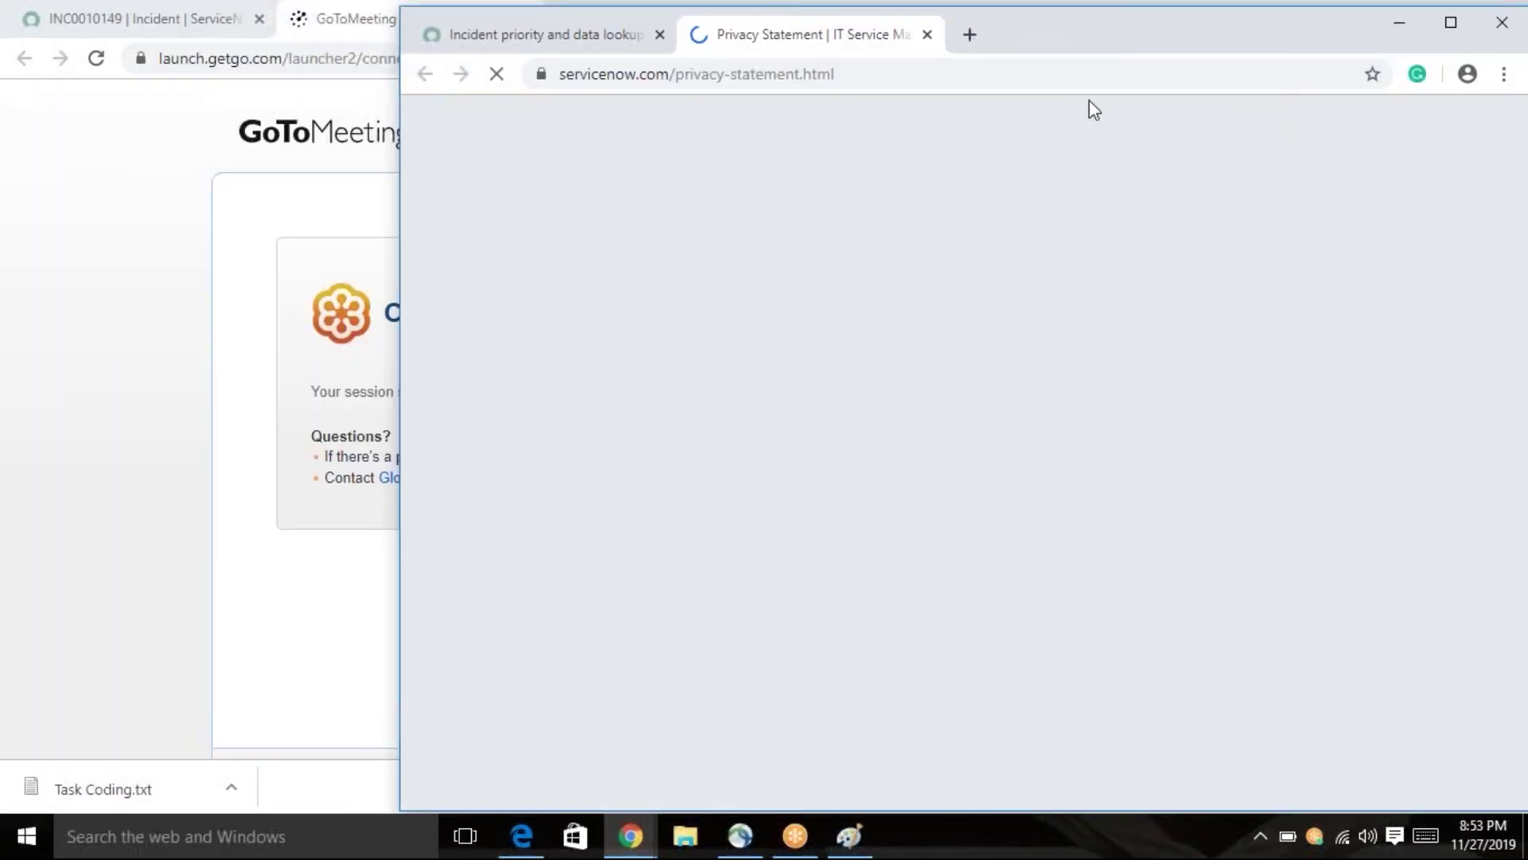